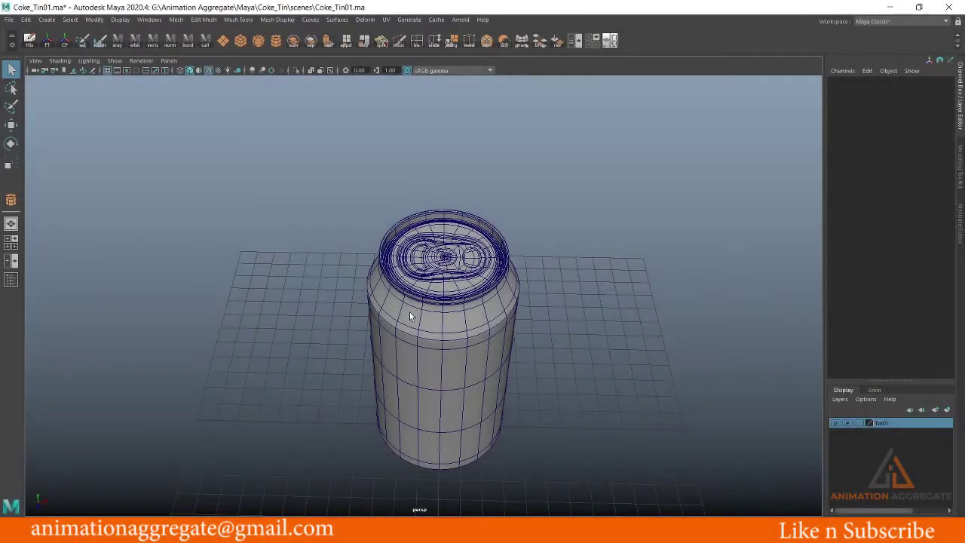
# Orbit and pan around the can to look down at its pull-tab lid
pyautogui.moveTo(409, 312)
pyautogui.keyDown('alt'); pyautogui.mouseDown()
pyautogui.moveTo(400, 249)
pyautogui.moveTo(436, 252)
pyautogui.mouseUp(); pyautogui.keyUp('alt')
pyautogui.scroll(2, 401, 249)
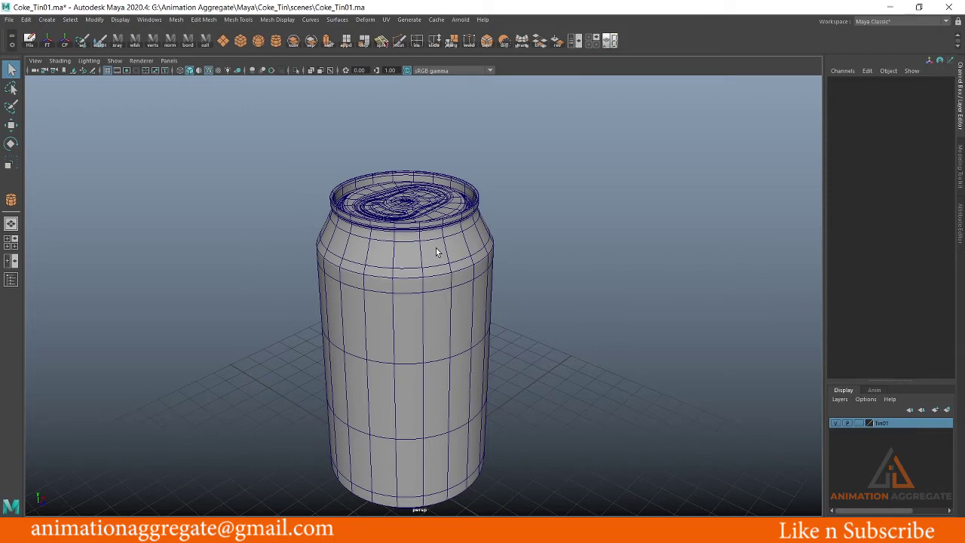
pyautogui.moveTo(511, 320)
pyautogui.keyDown('alt'); pyautogui.mouseDown()
pyautogui.moveTo(450, 319)
pyautogui.moveTo(402, 247)
pyautogui.mouseUp(); pyautogui.keyUp('alt')
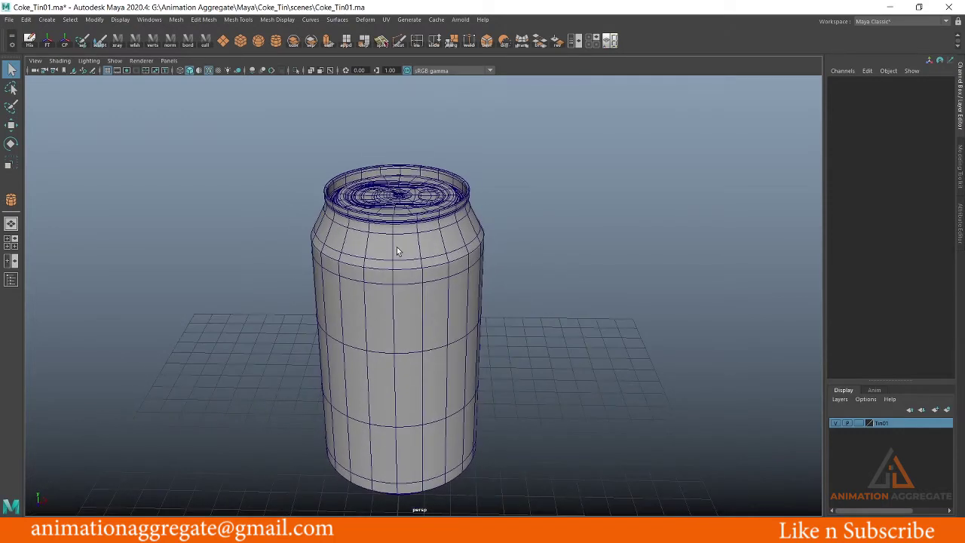
pyautogui.keyDown('alt'); pyautogui.moveTo(402, 247); pyautogui.dragTo(476, 261, button='middle'); pyautogui.keyUp('alt')
pyautogui.keyDown('alt'); pyautogui.moveTo(476, 261); pyautogui.dragTo(526, 291); pyautogui.keyUp('alt')
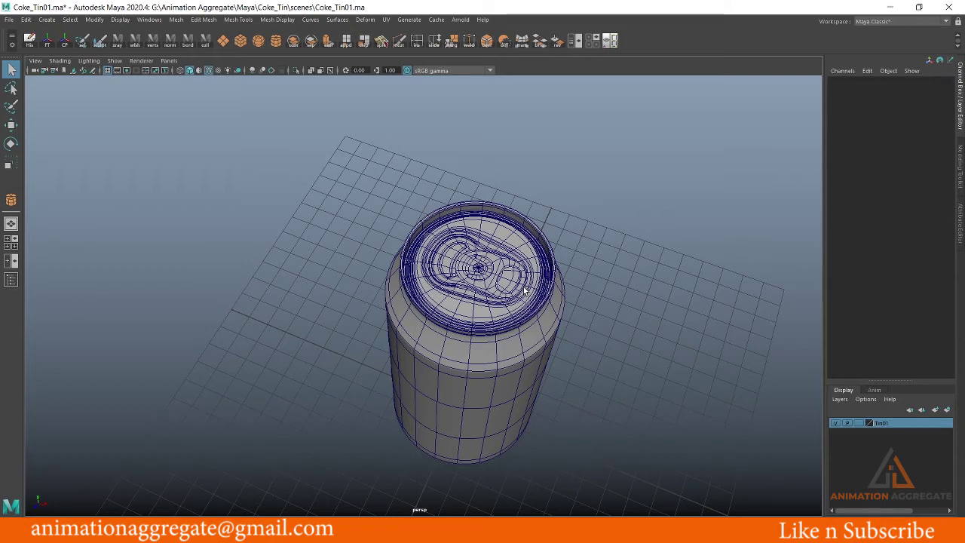
# Return to a side view of the can, zoom out, and bring up the File menu
pyautogui.keyDown('alt'); pyautogui.moveTo(450, 310); pyautogui.dragTo(451, 276, button='middle'); pyautogui.keyUp('alt')
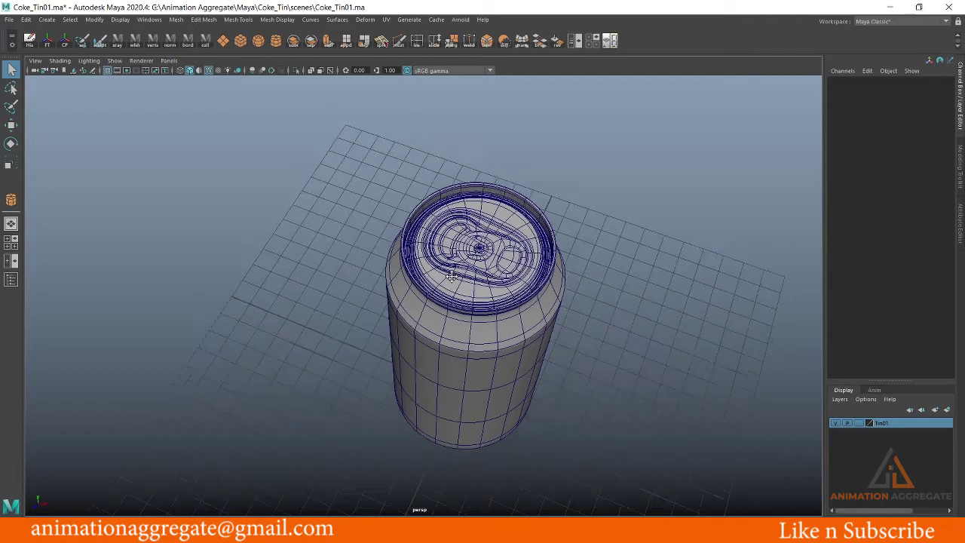
pyautogui.keyDown('alt'); pyautogui.moveTo(452, 273); pyautogui.dragTo(421, 252); pyautogui.keyUp('alt')
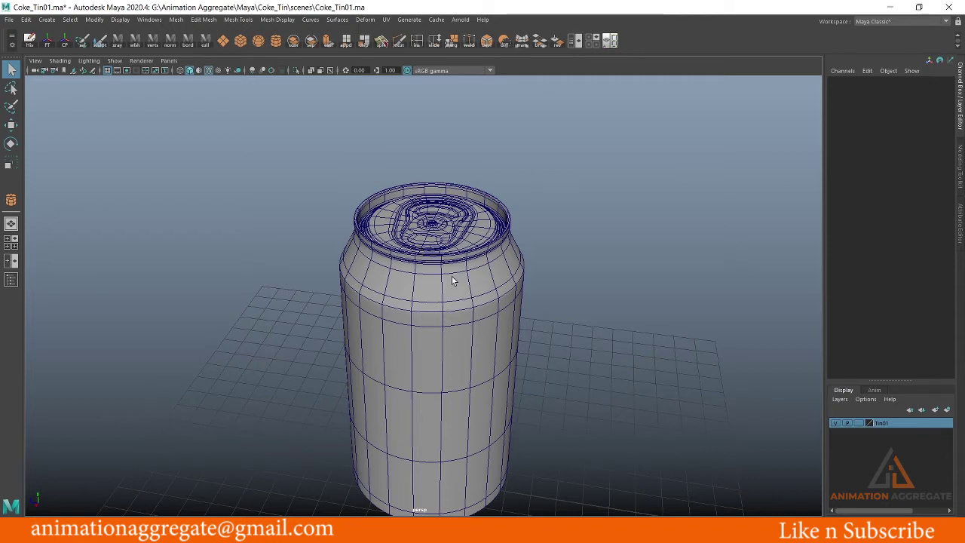
pyautogui.keyDown('alt'); pyautogui.moveTo(453, 279); pyautogui.dragTo(465, 243, button='middle'); pyautogui.keyUp('alt')
pyautogui.scroll(-2, 465, 244)
pyautogui.scroll(-2, 468, 260)
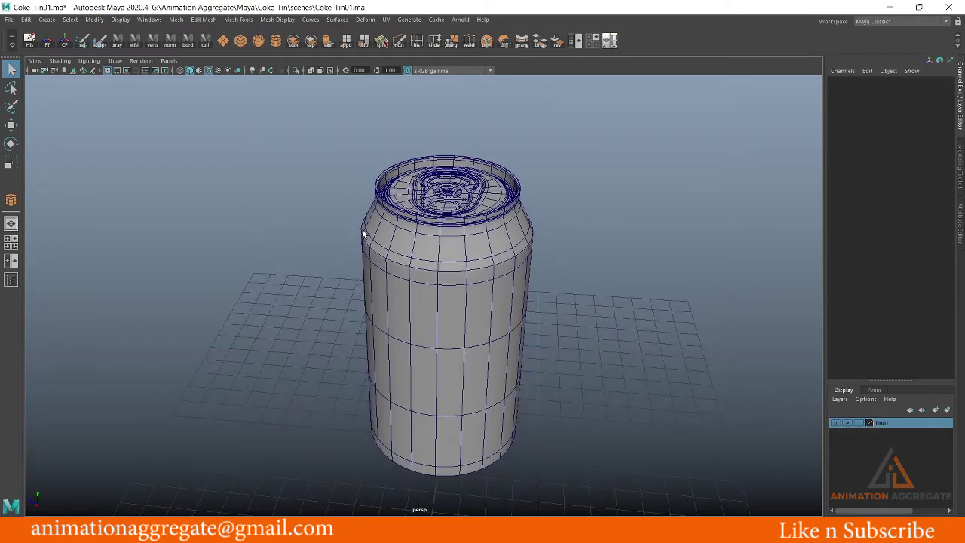
pyautogui.click(9, 19)
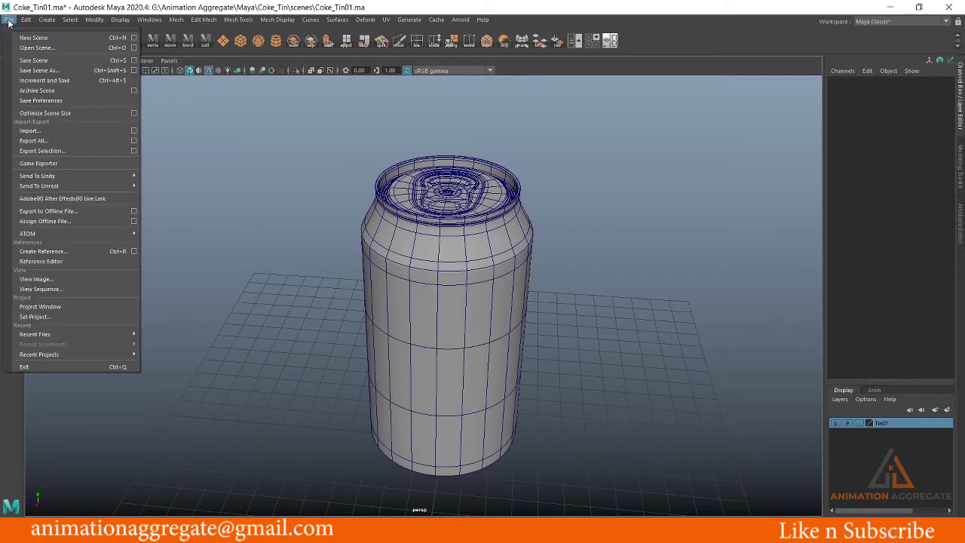
# Start a new scene, discarding the can scene's changes, and show the four-panel layout
pyautogui.click(26, 37)
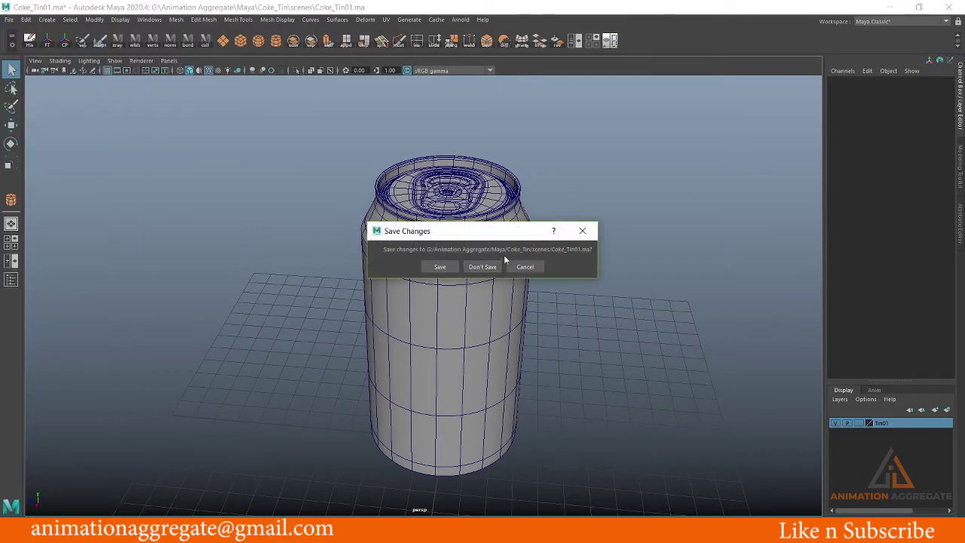
pyautogui.click(483, 267)
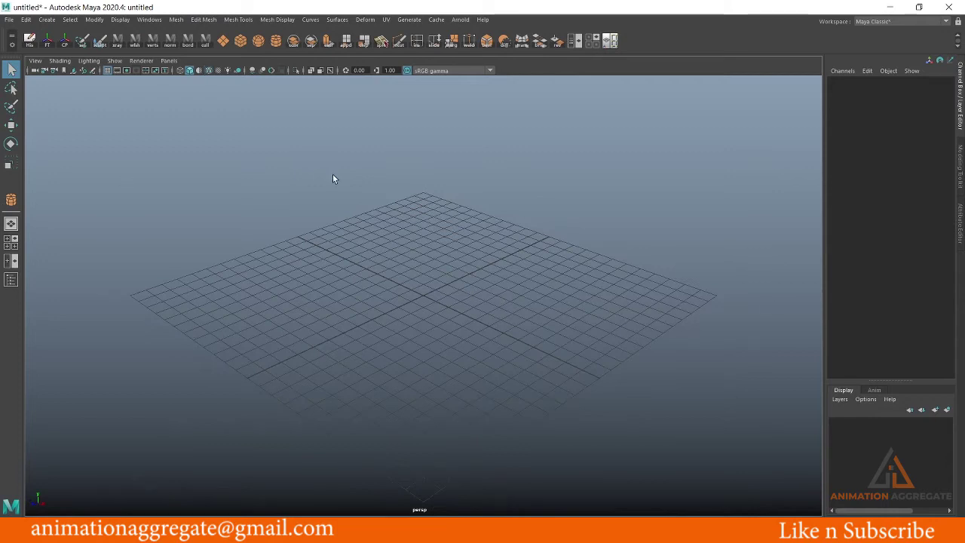
pyautogui.press('space')
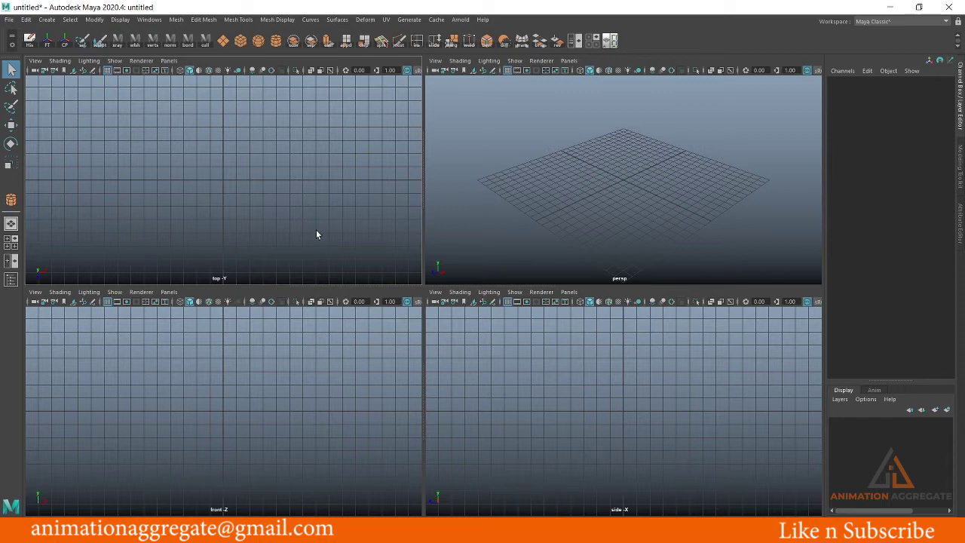
pyautogui.click(348, 513)
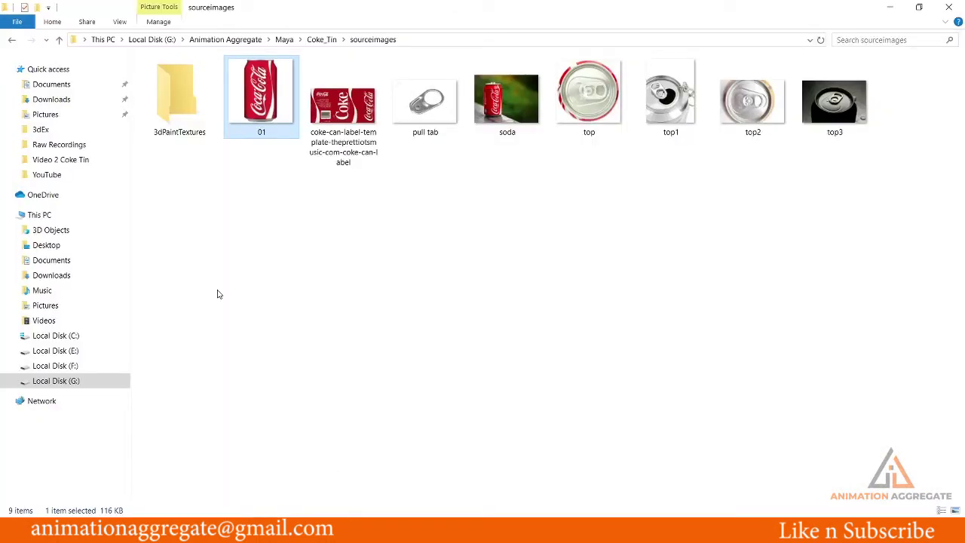
pyautogui.click(717, 218)
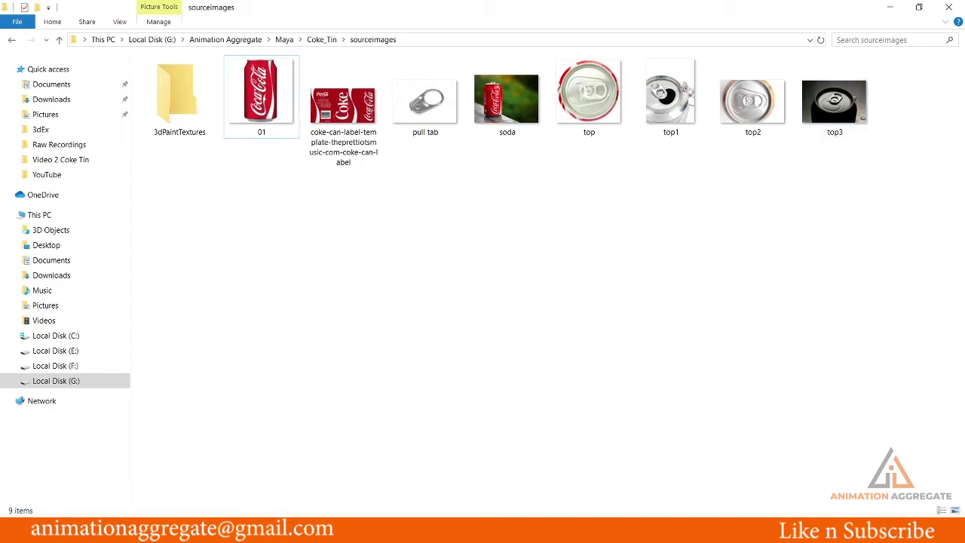
pyautogui.press('Return')
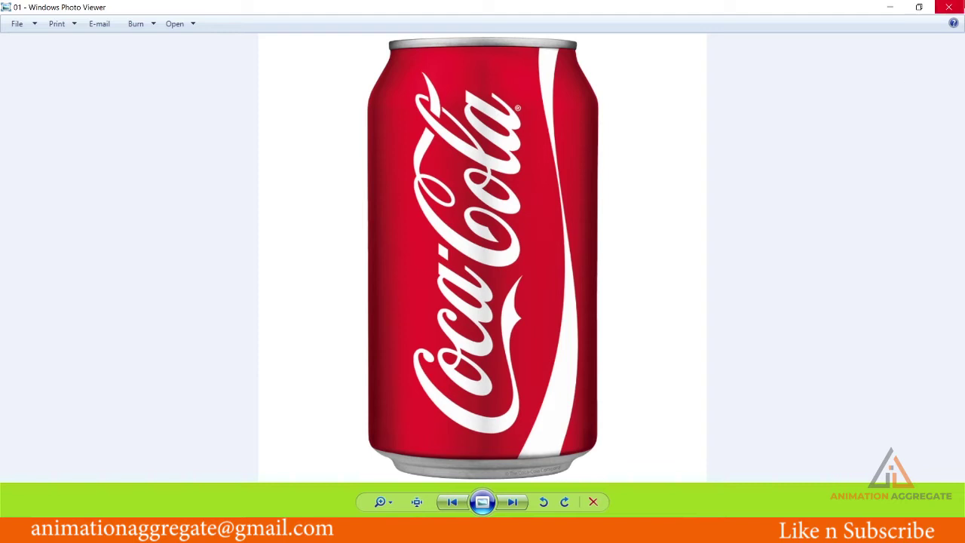
pyautogui.click(949, 7)
# Maximize the front view and import sourceimages/01.jpg as its image plane
pyautogui.click(890, 7)
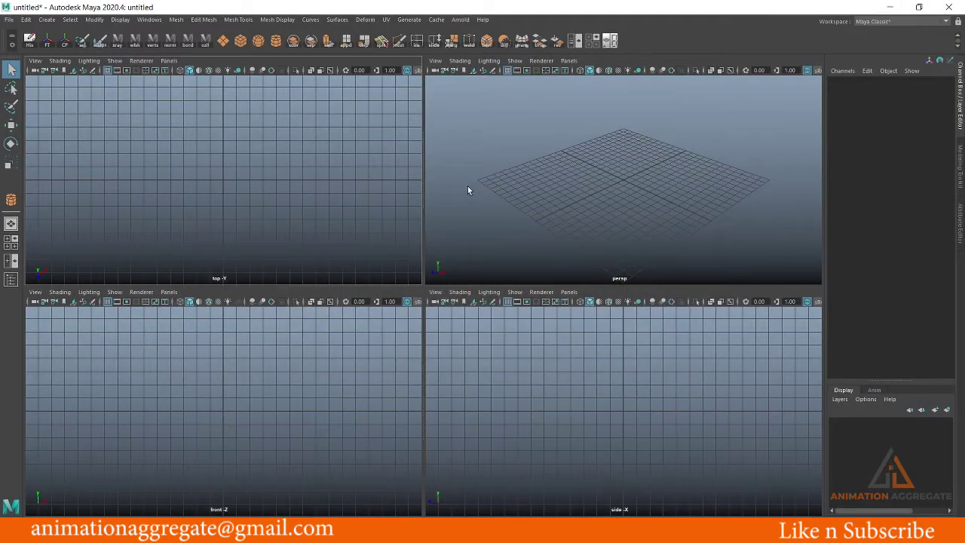
pyautogui.click(182, 398)
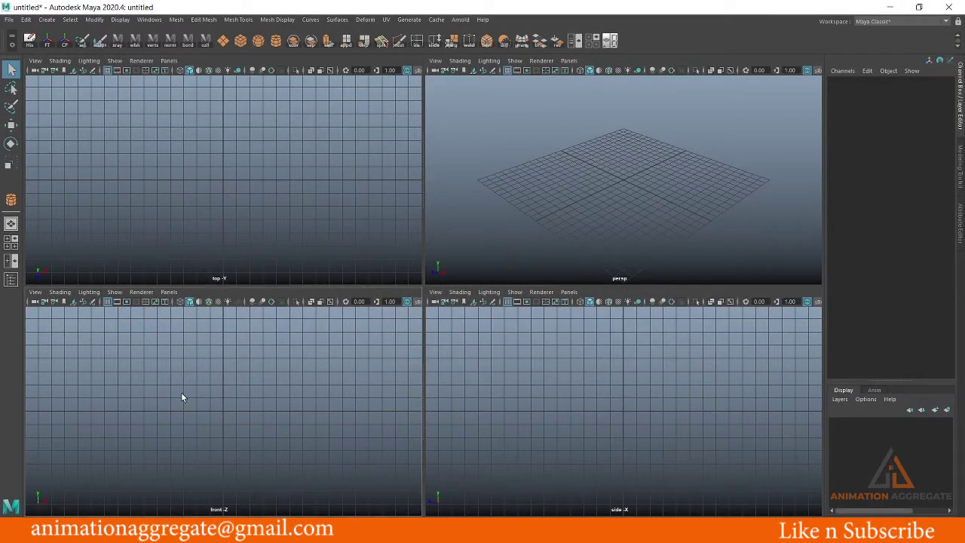
pyautogui.press('space')
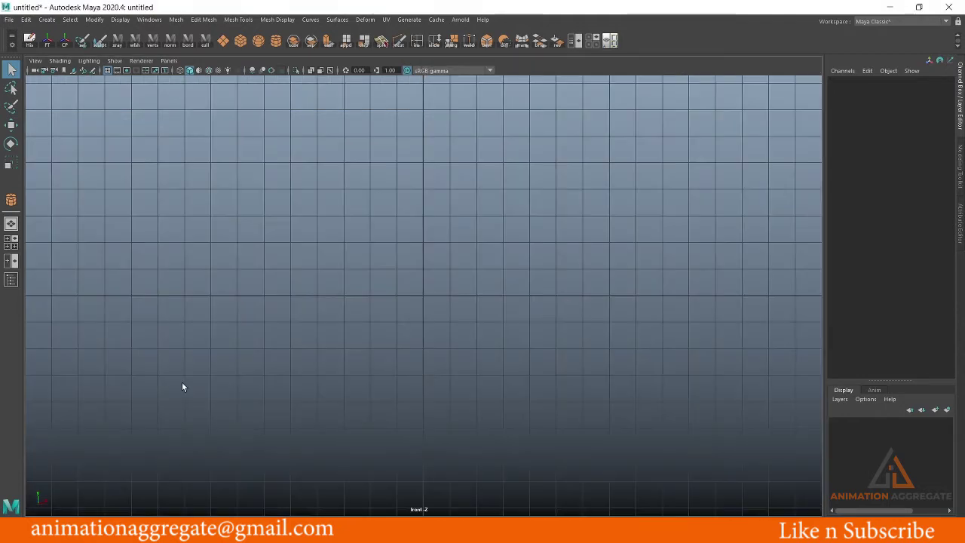
pyautogui.click(36, 64)
pyautogui.moveTo(83, 285)
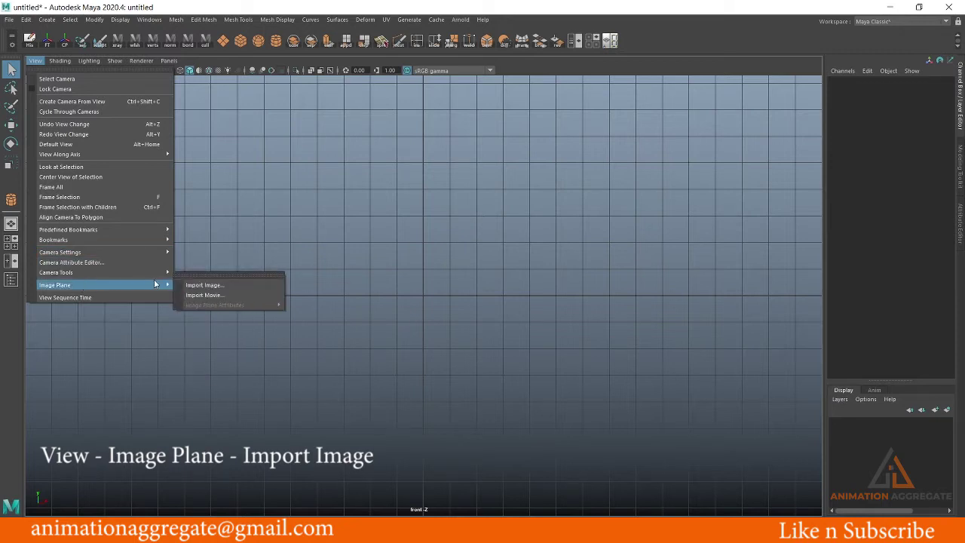
pyautogui.click(212, 285)
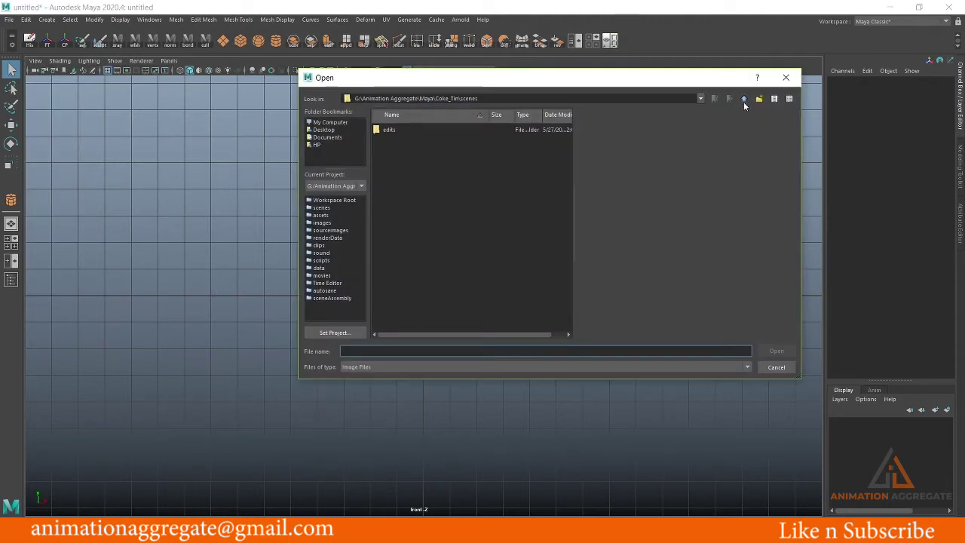
pyautogui.click(745, 99)
pyautogui.doubleClick(403, 263)
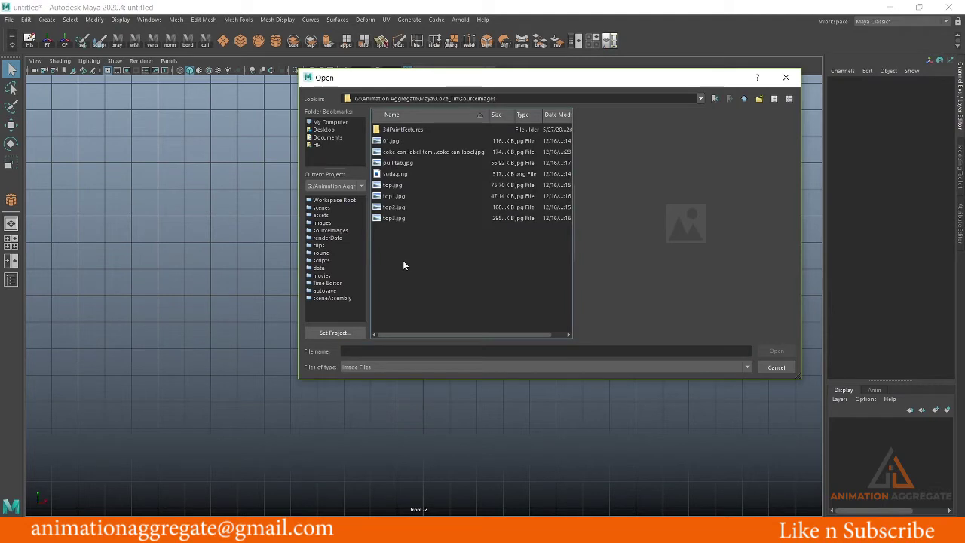
pyautogui.click(375, 142)
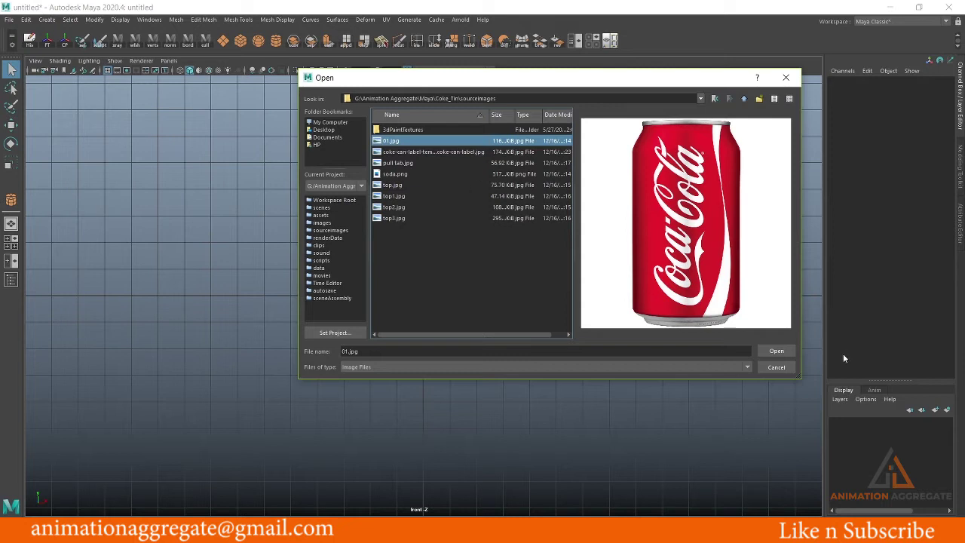
pyautogui.click(778, 351)
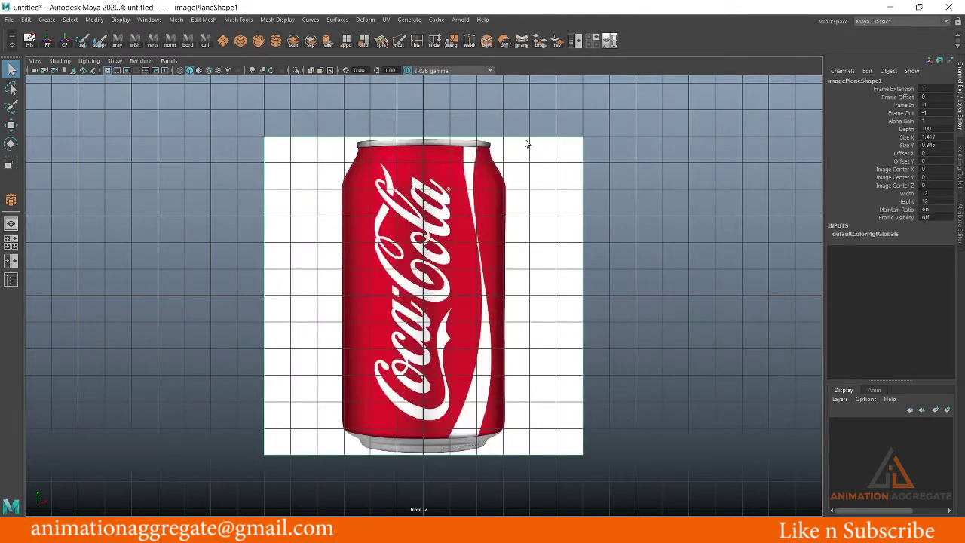
# Move imagePlane1 back to Translate Z -10.668 and maximize the front view again
pyautogui.press('space')
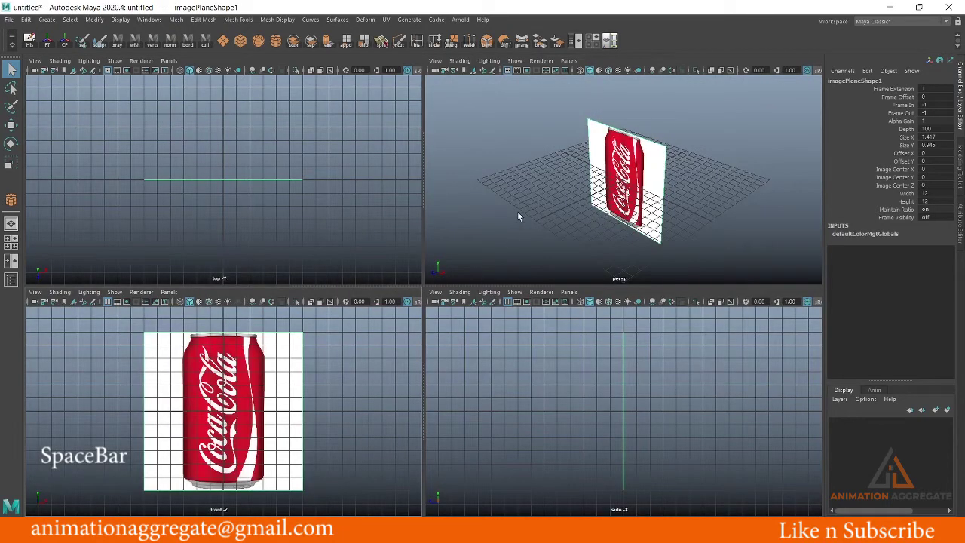
pyautogui.click(605, 176)
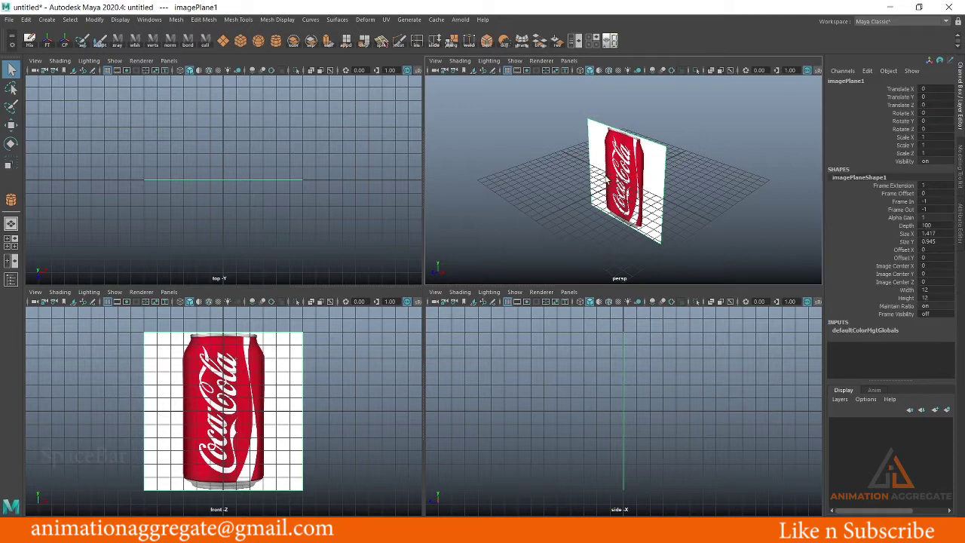
pyautogui.press('w')
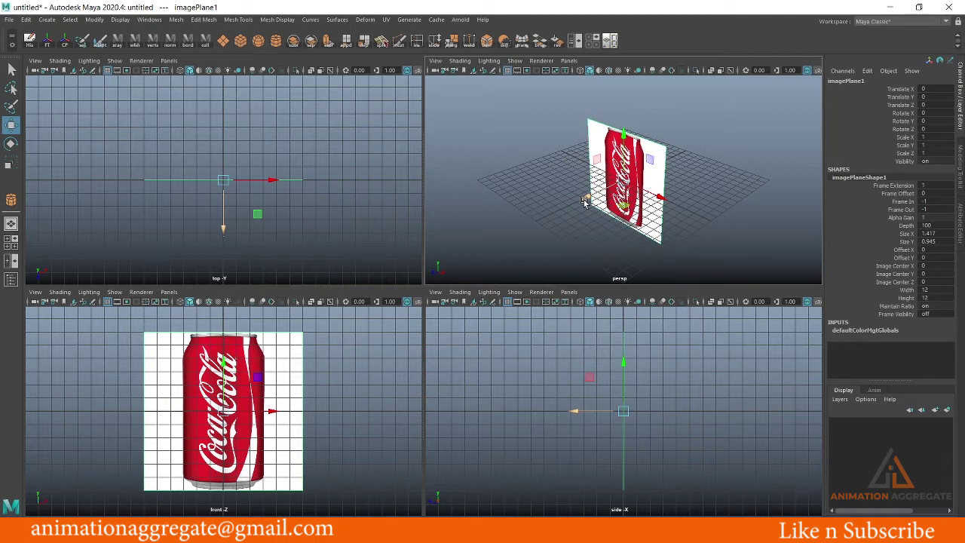
pyautogui.moveTo(585, 202)
pyautogui.mouseDown()
pyautogui.moveTo(655, 172)
pyautogui.moveTo(648, 166)
pyautogui.mouseUp()
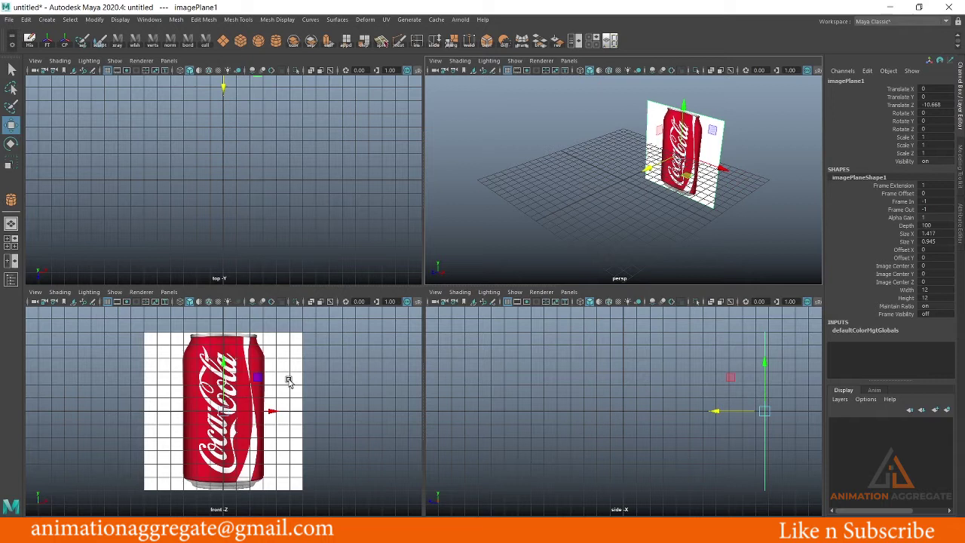
pyautogui.press('space')
pyautogui.press('space')
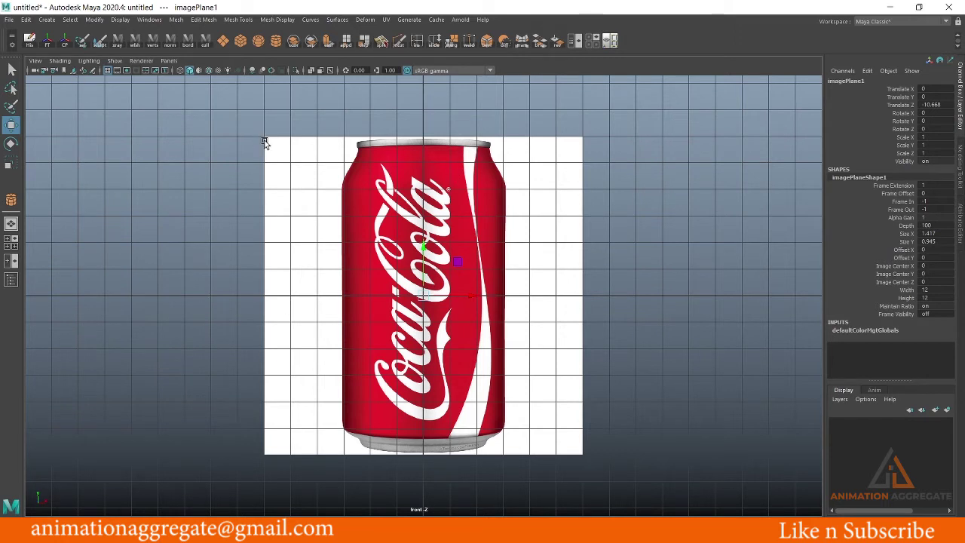
# Tear off the Polygon Primitives panel, test-create a cylinder and delete it
pyautogui.click(47, 20)
pyautogui.moveTo(77, 55)
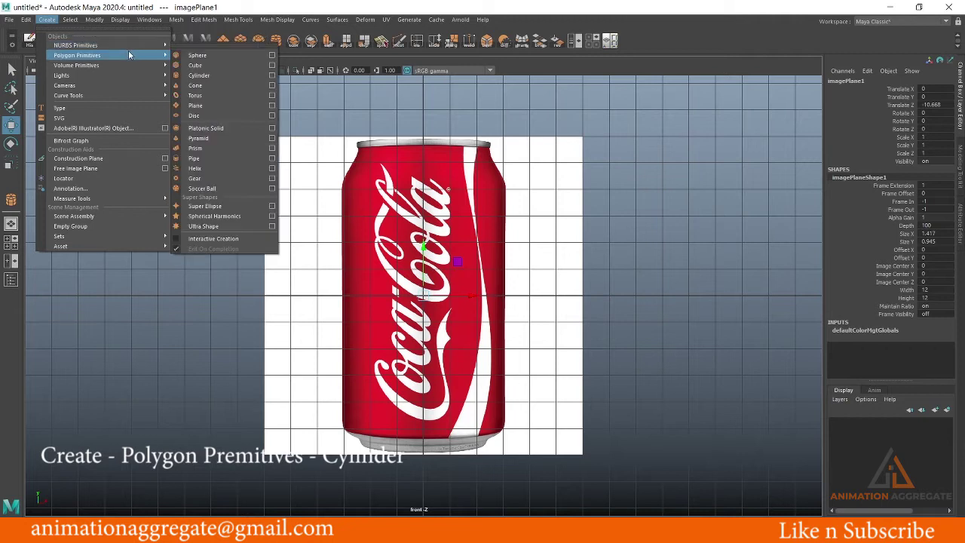
pyautogui.click(194, 48)
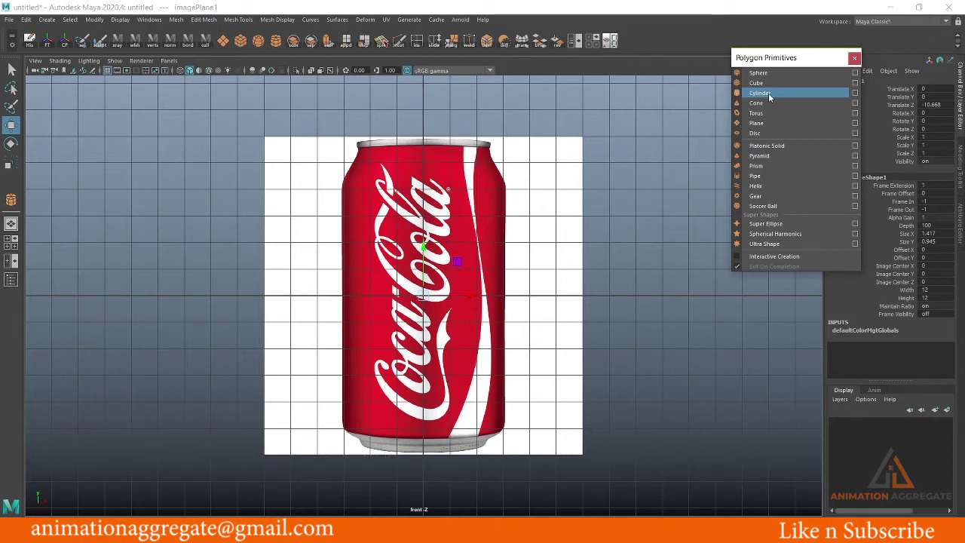
pyautogui.click(761, 92)
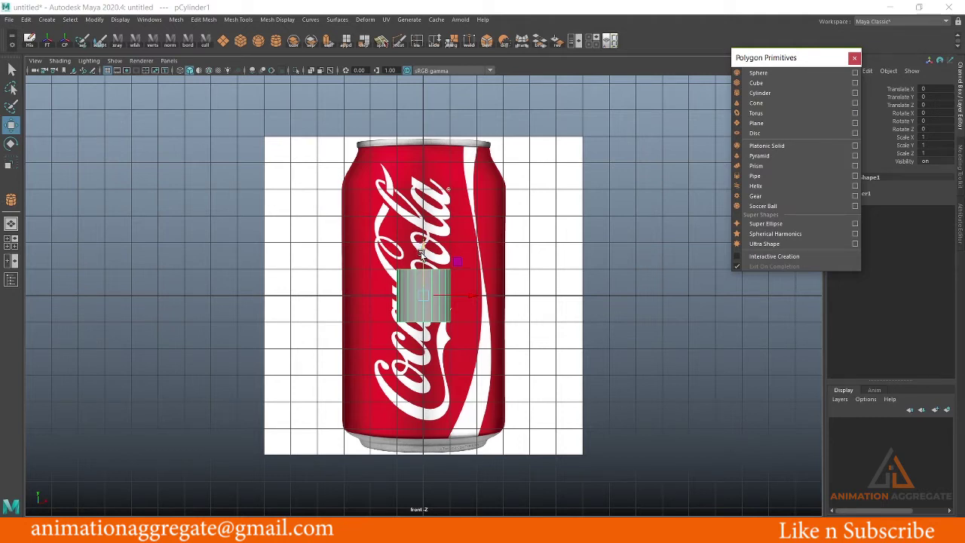
pyautogui.press('Delete')
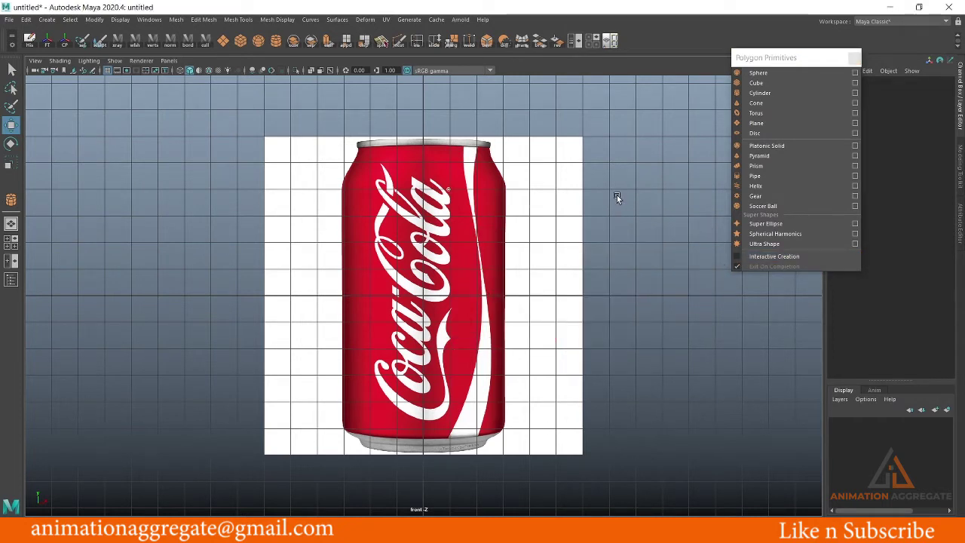
pyautogui.press('space')
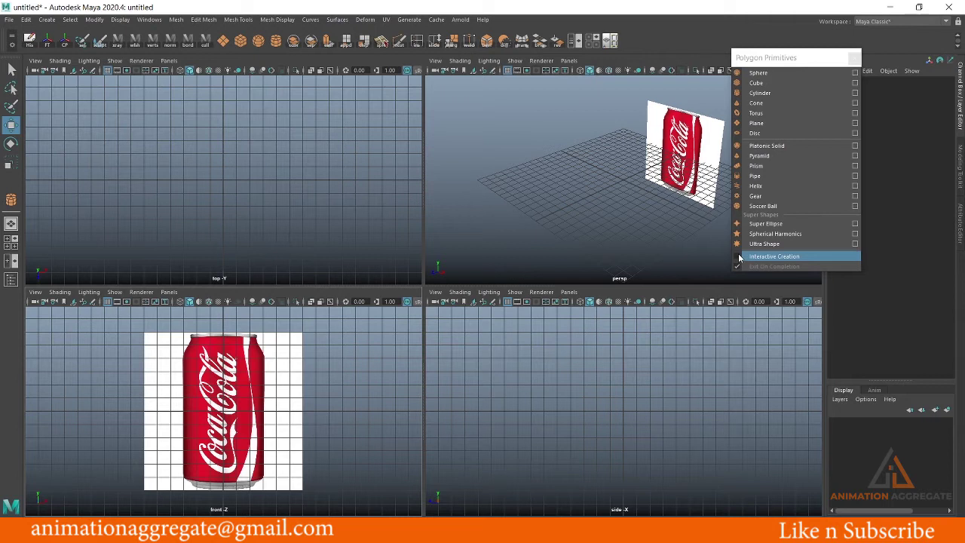
# Try drawing a cylinder with Interactive Creation on, then delete it
pyautogui.click(739, 257)
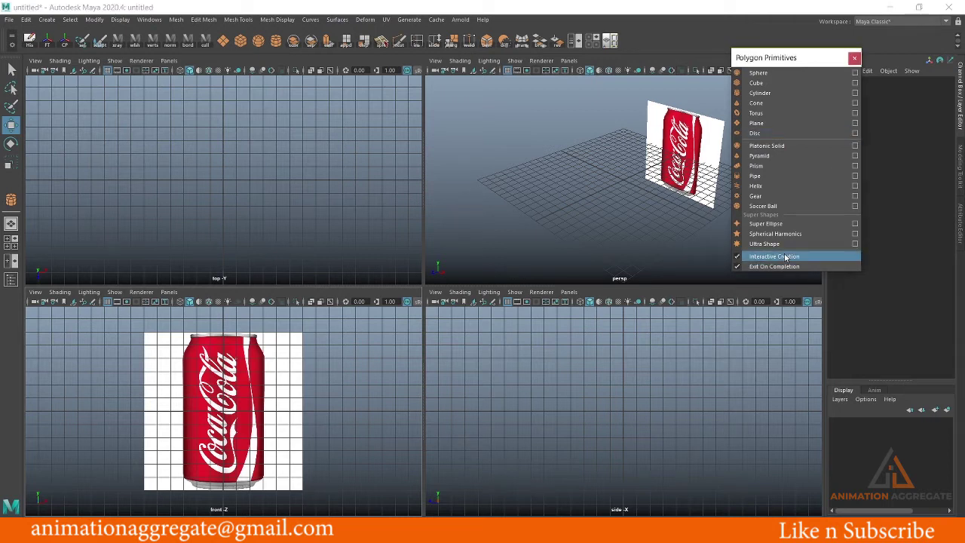
pyautogui.click(763, 94)
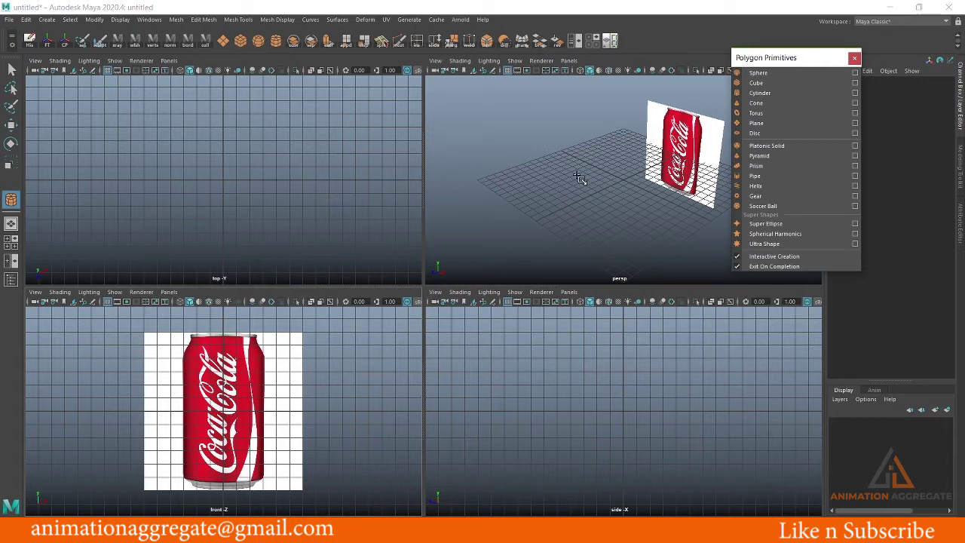
pyautogui.moveTo(577, 176); pyautogui.dragTo(601, 188)
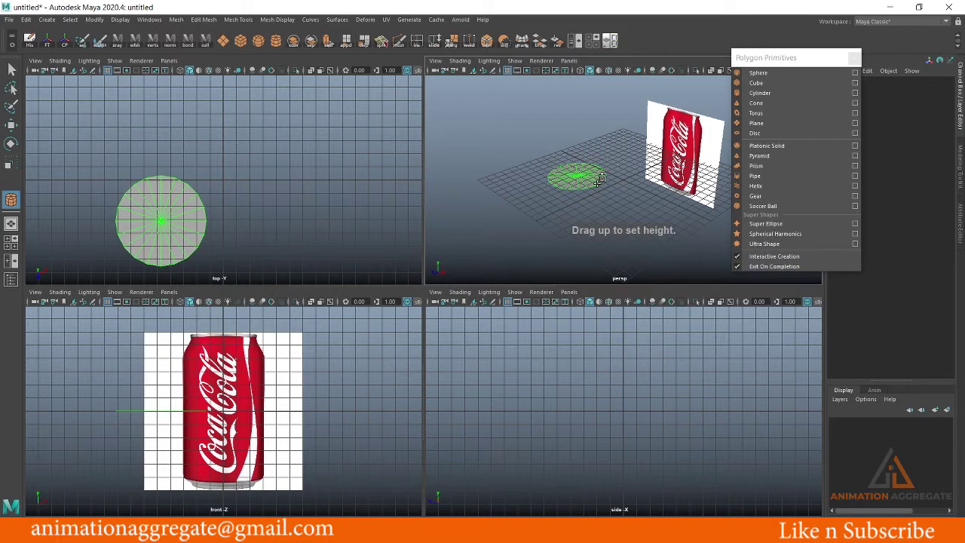
pyautogui.moveTo(600, 179); pyautogui.dragTo(579, 103)
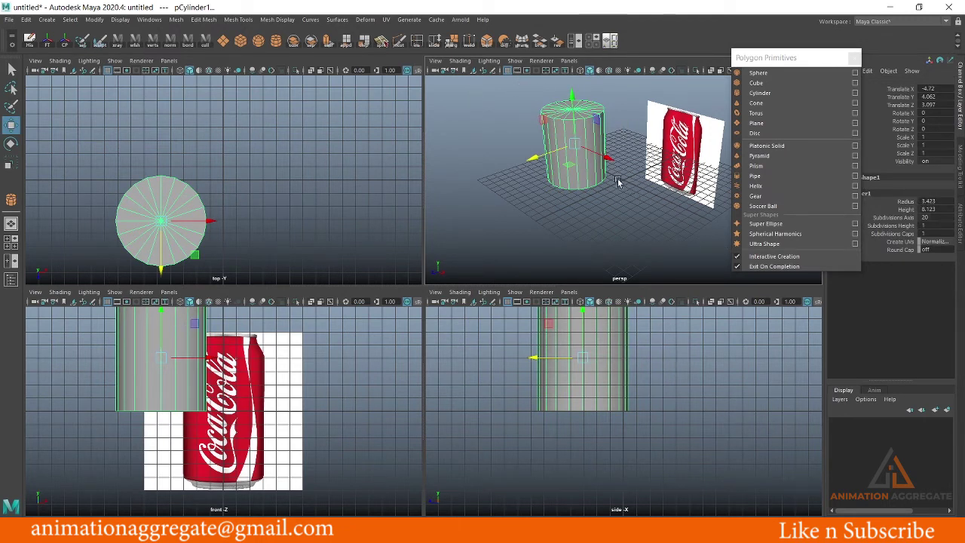
pyautogui.press('Delete')
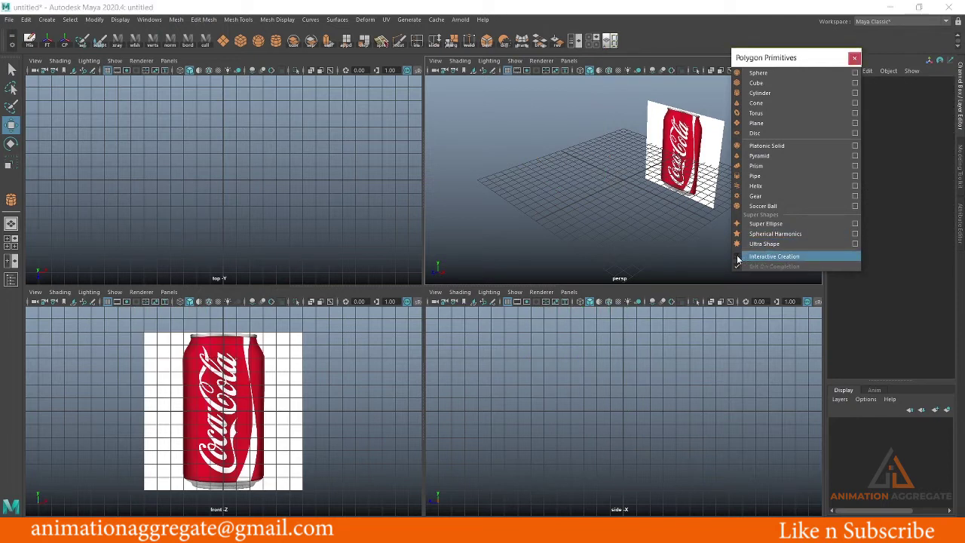
# With Interactive Creation off, create a default cylinder at the origin in the front view
pyautogui.click(742, 257)
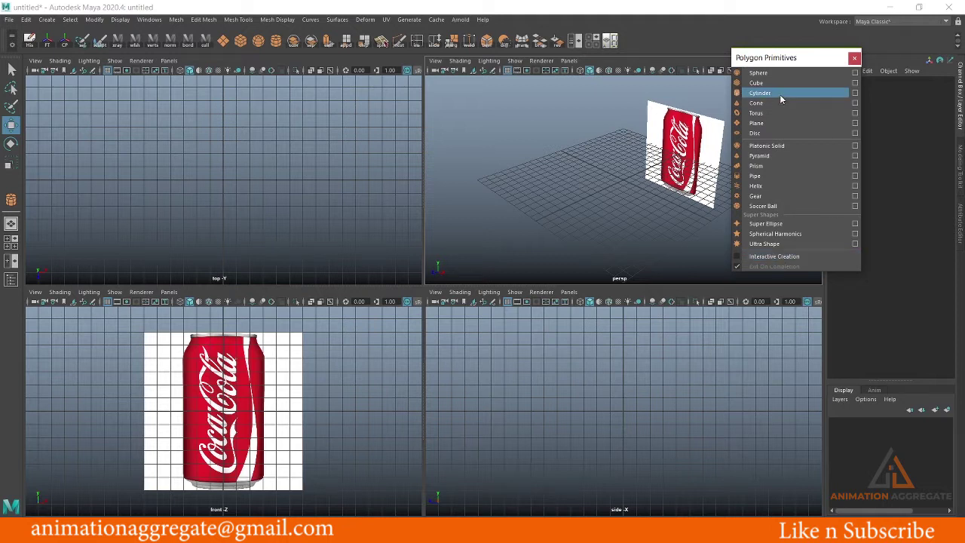
pyautogui.click(781, 94)
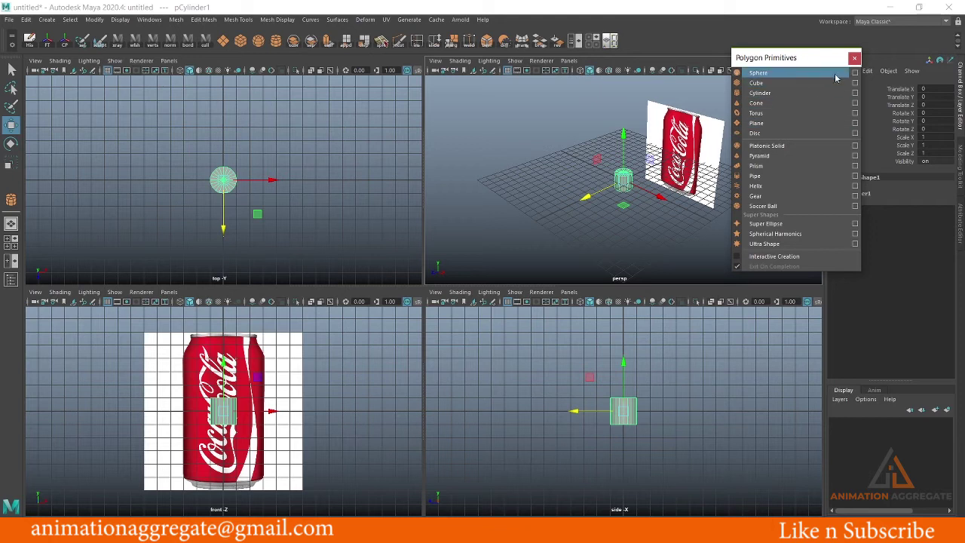
pyautogui.click(855, 58)
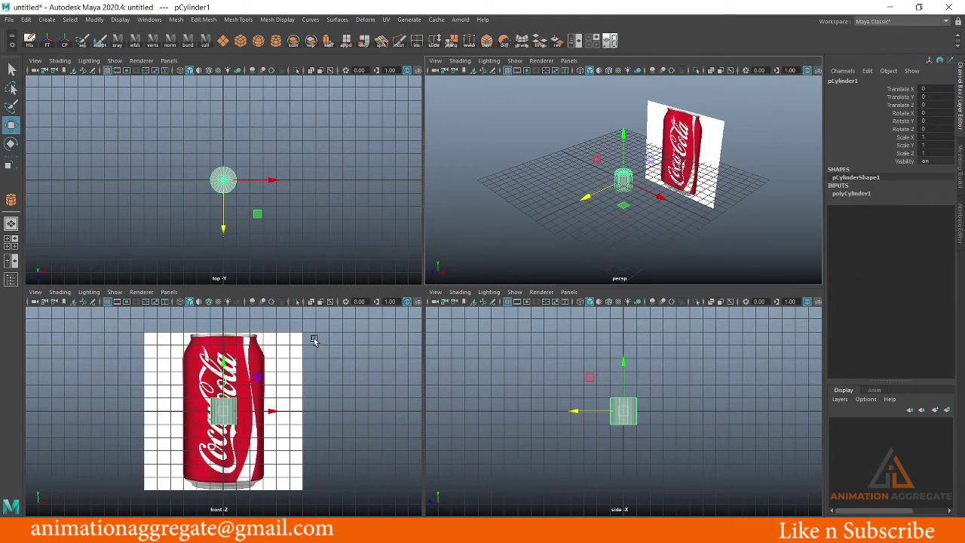
pyautogui.press('space')
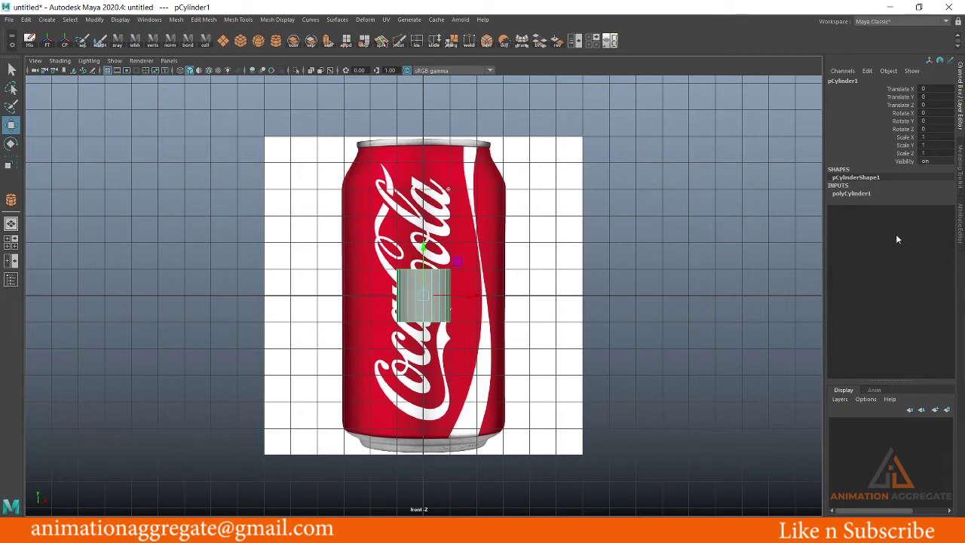
# Review polyCylinder1's attributes and cylinder options: radius 1, height 2, 20 axis subdivisions
pyautogui.click(848, 194)
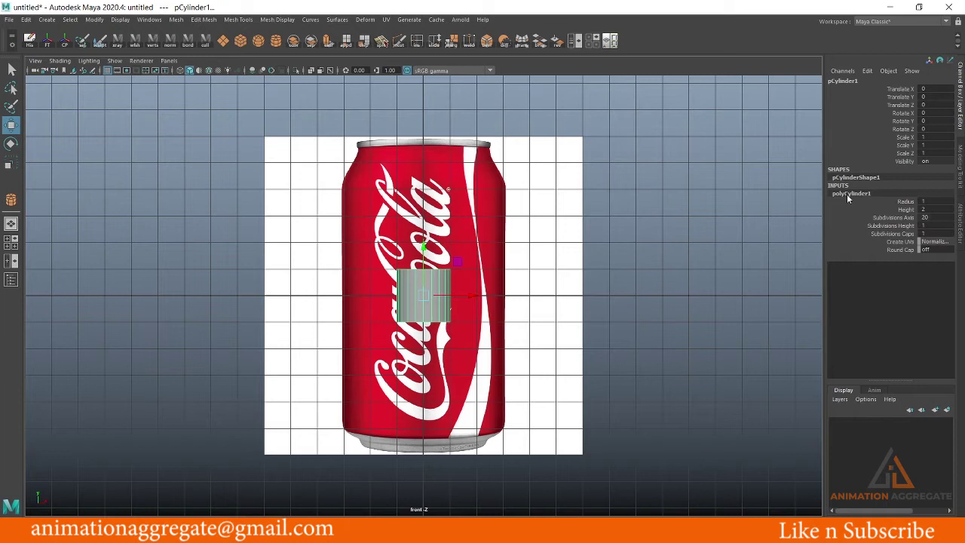
pyautogui.click(902, 202)
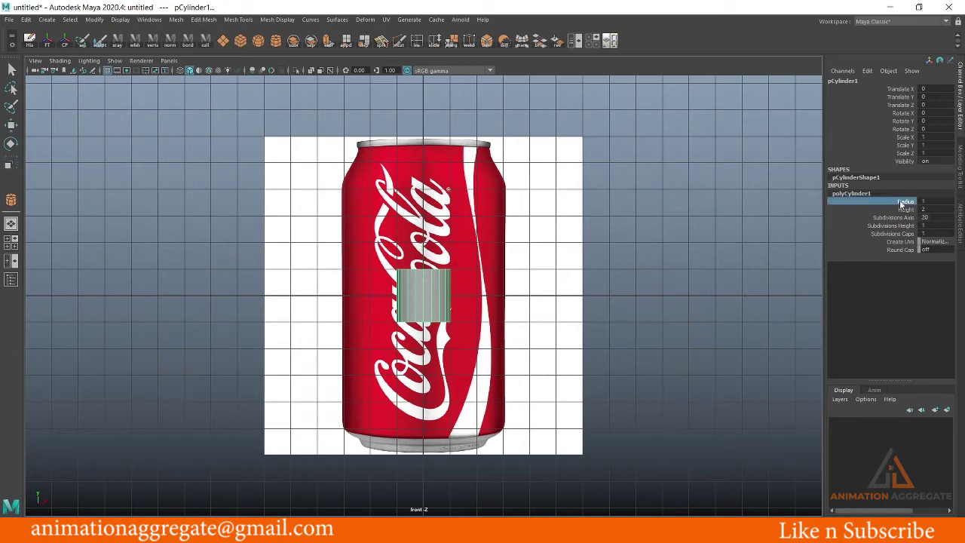
pyautogui.click(905, 210)
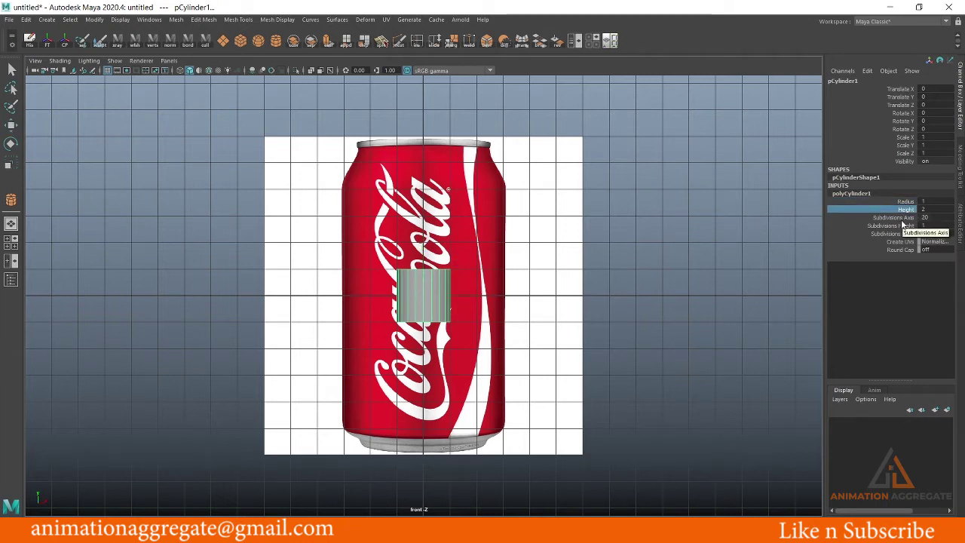
pyautogui.click(48, 24)
pyautogui.moveTo(77, 55)
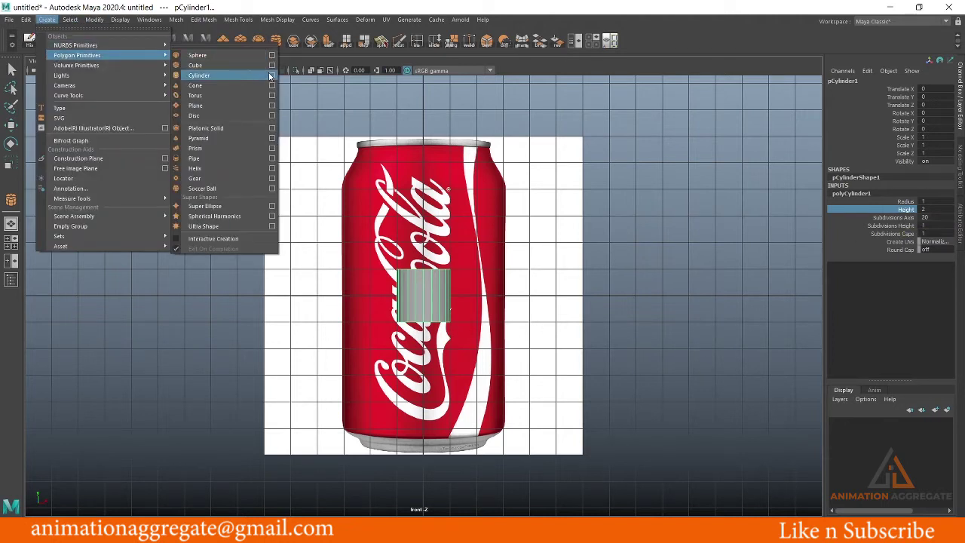
pyautogui.click(270, 76)
pyautogui.moveTo(463, 181); pyautogui.dragTo(644, 116)
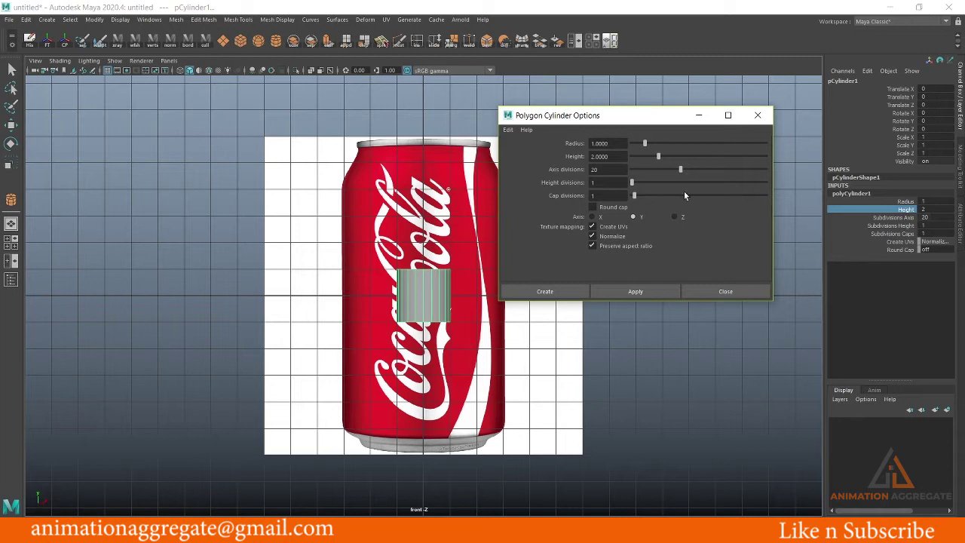
pyautogui.click(758, 116)
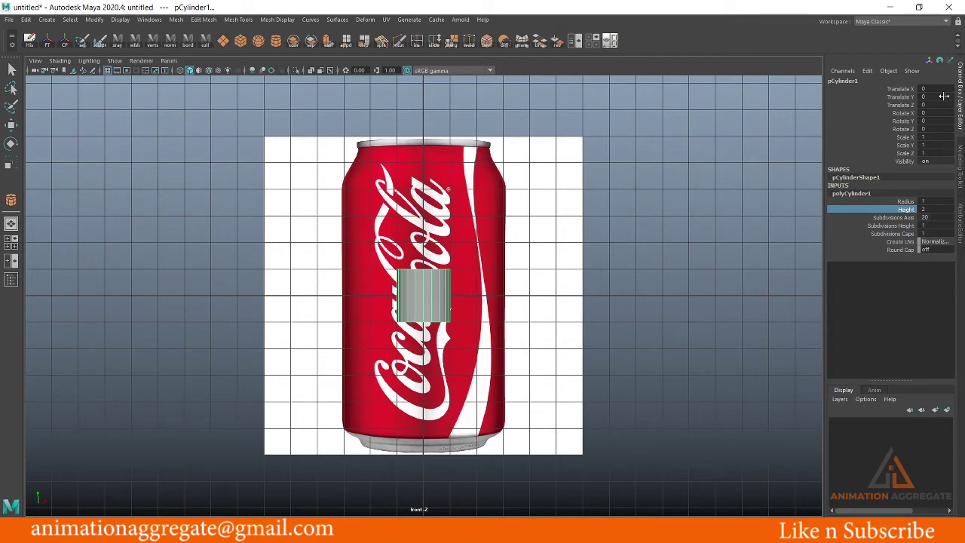
# Zoom in on the cylinder and switch to the Scale tool
pyautogui.click(47, 20)
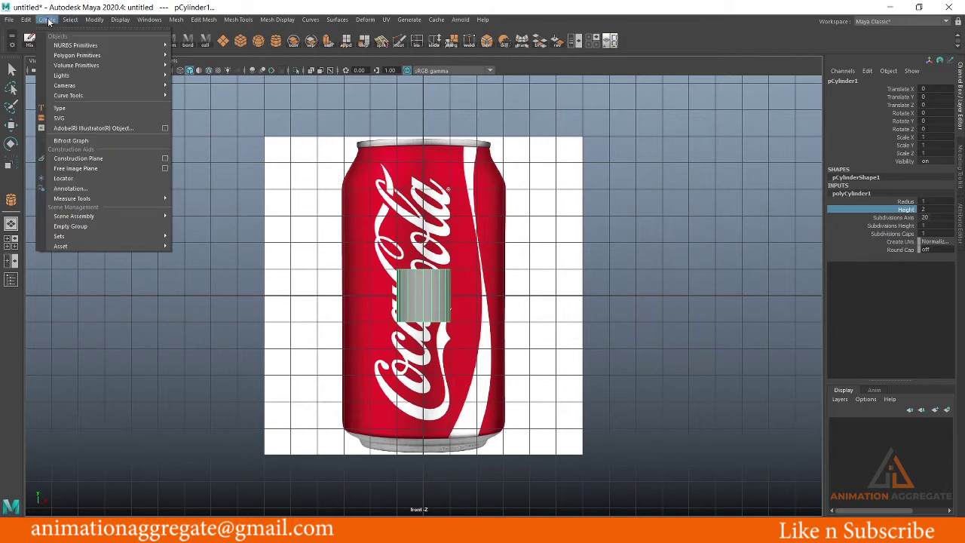
pyautogui.click(48, 21)
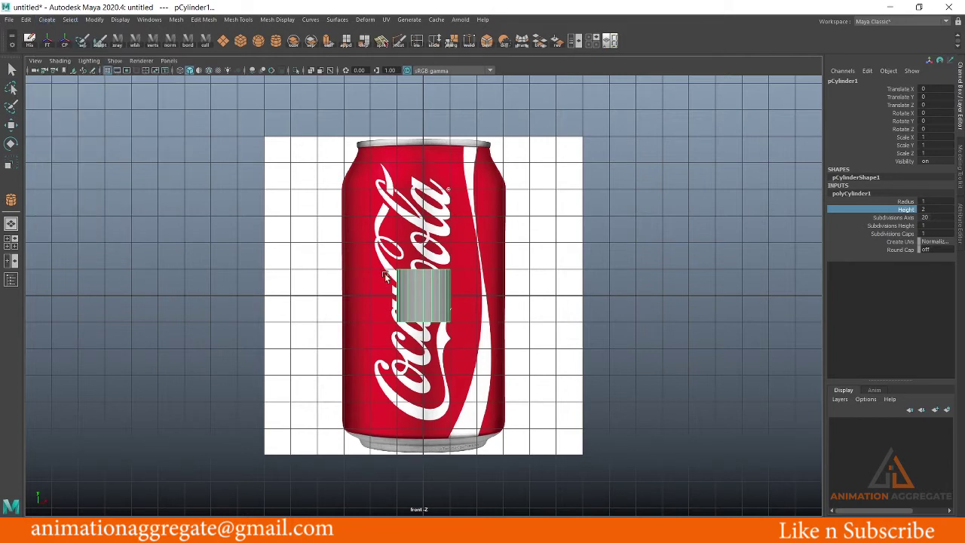
pyautogui.scroll(2, 443, 286)
pyautogui.scroll(1, 467, 279)
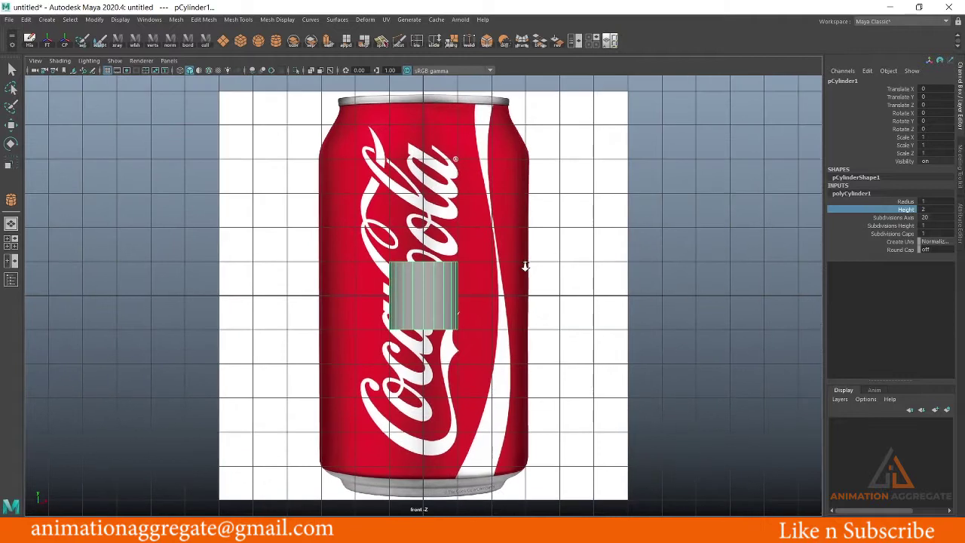
pyautogui.press('r')
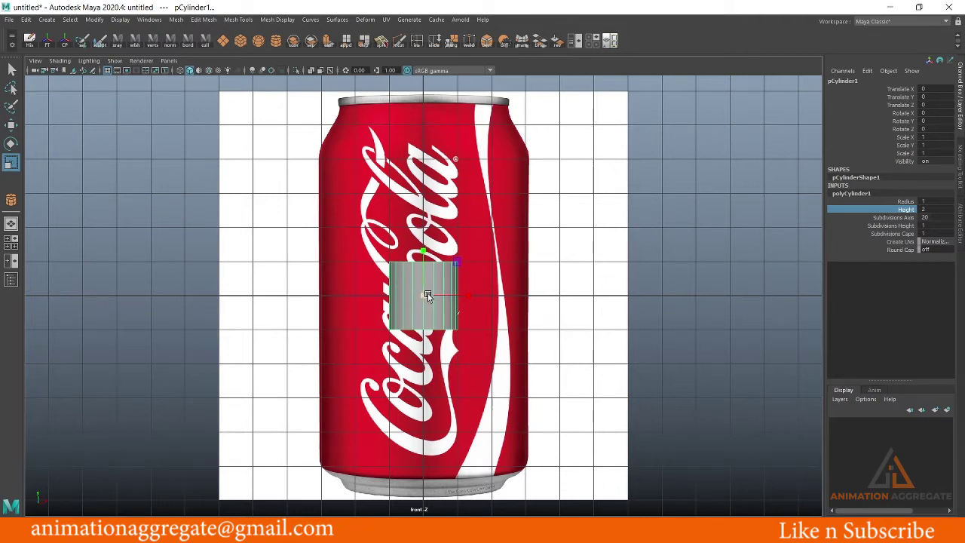
# In four-view, scale the cylinder up uniformly to roughly the can's width
pyautogui.press('space')
pyautogui.press('space')
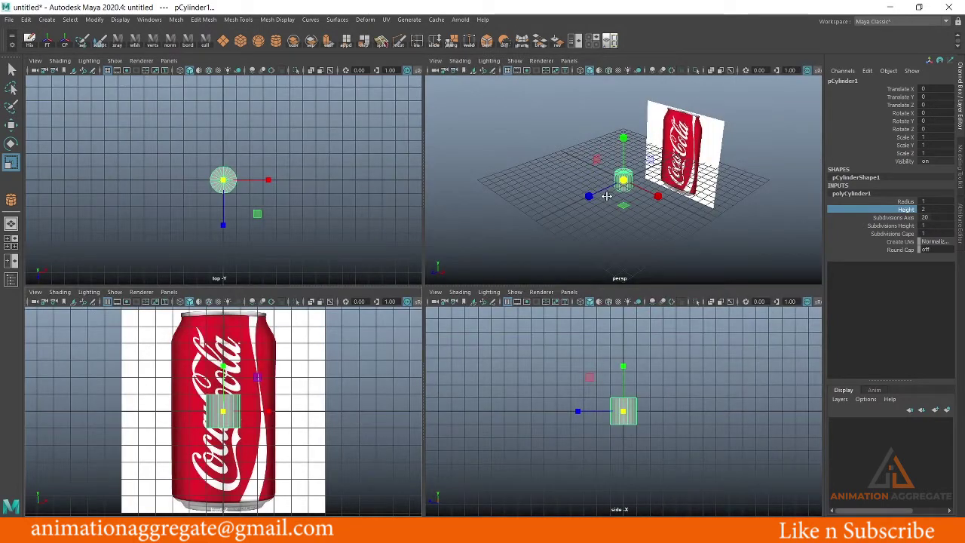
pyautogui.press('space')
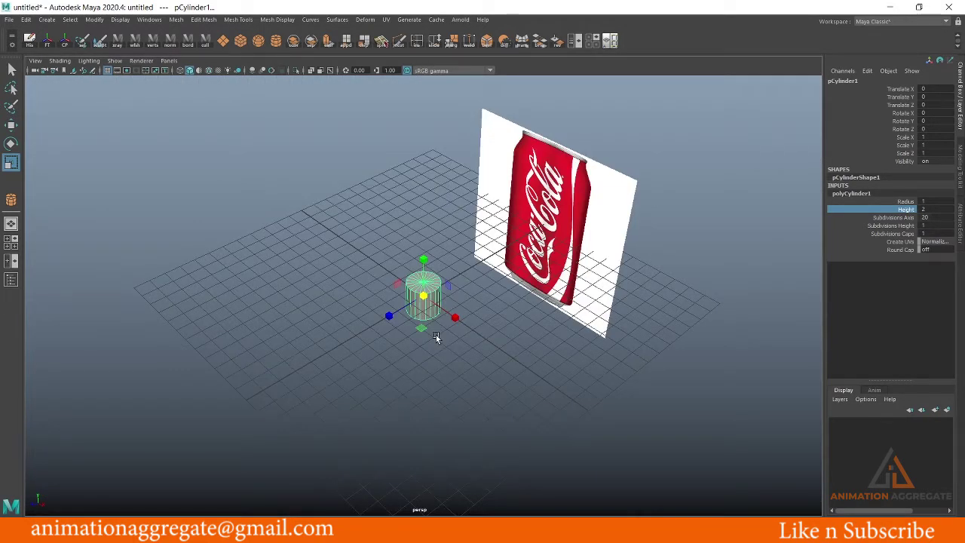
pyautogui.press('space')
pyautogui.press('r')
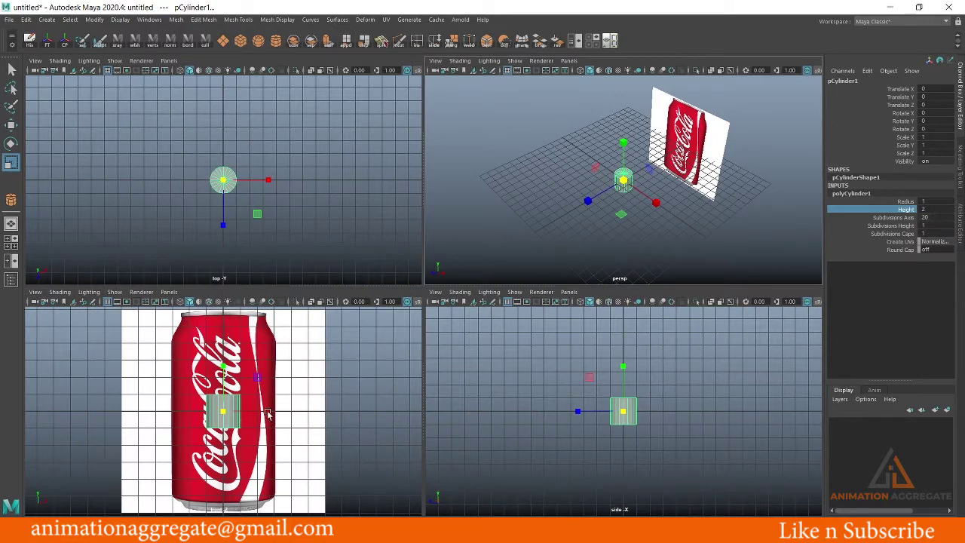
pyautogui.moveTo(269, 420); pyautogui.dragTo(348, 423)
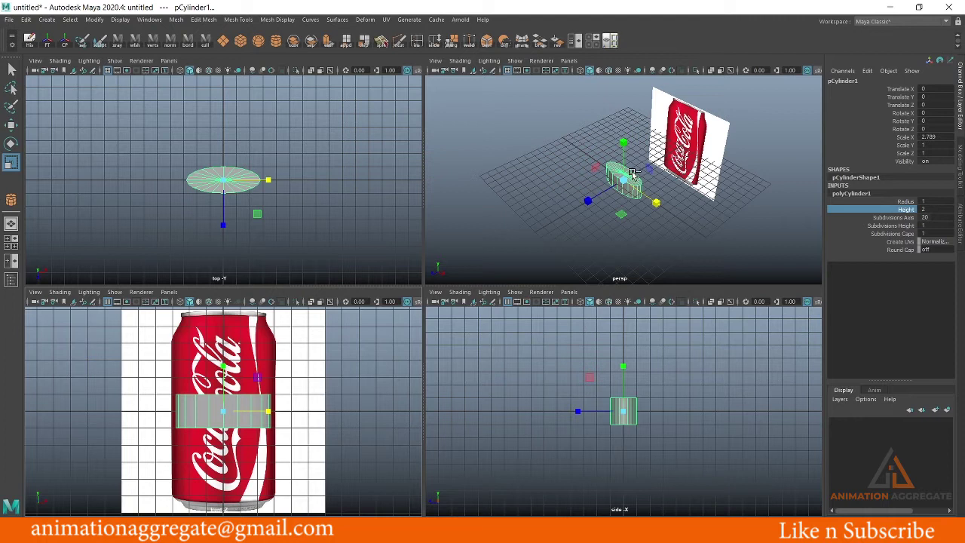
pyautogui.hotkey('ctrl', 'z')
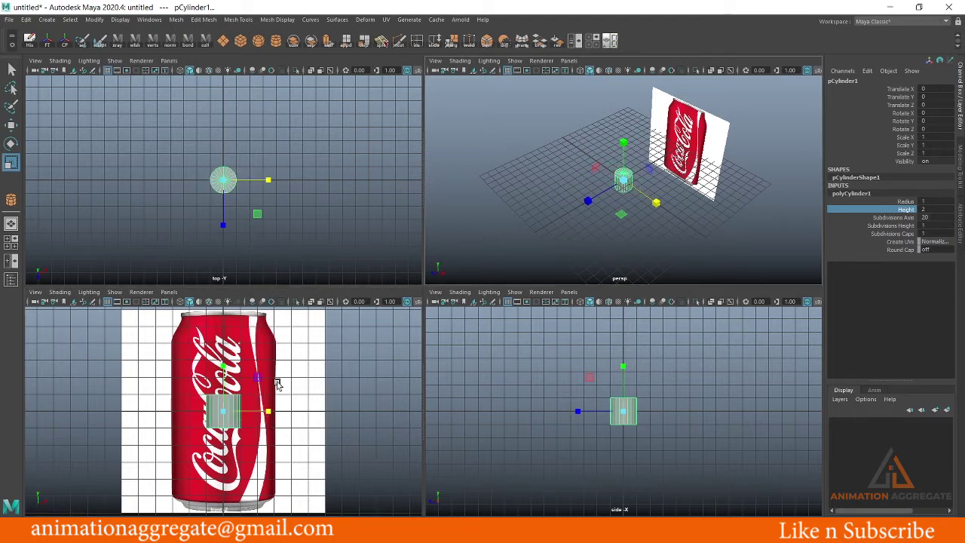
pyautogui.moveTo(223, 415); pyautogui.dragTo(284, 433)
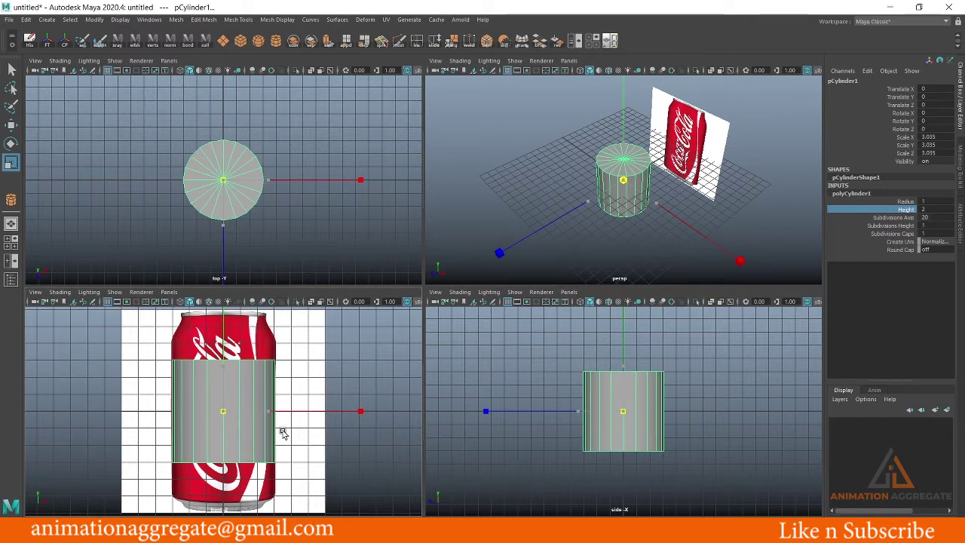
# In the front view, stretch the cylinder to the can's height, reaching 3.066, 5.962, 3.066
pyautogui.press('w')
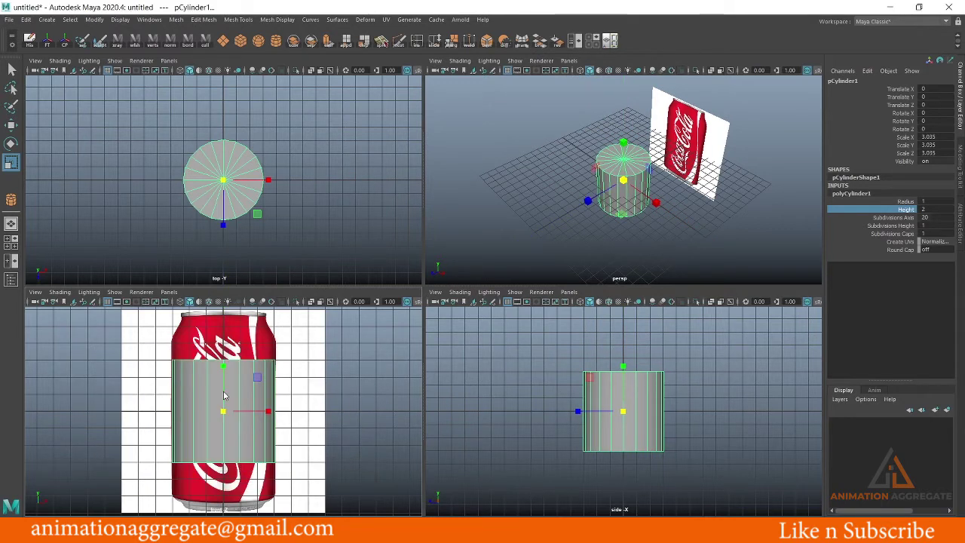
pyautogui.press('space')
pyautogui.press('-')
pyautogui.moveTo(422, 252); pyautogui.dragTo(424, 209, button='middle')
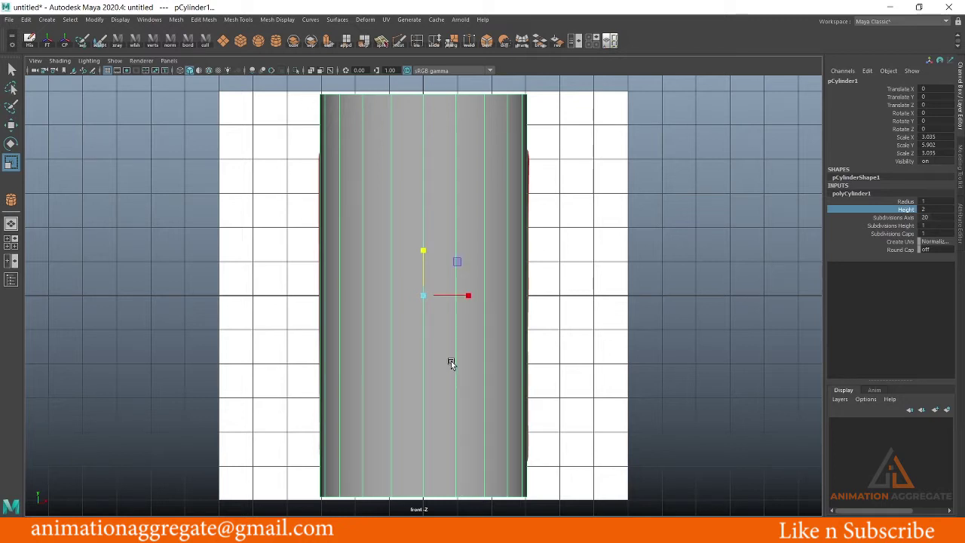
pyautogui.moveTo(428, 295); pyautogui.dragTo(426, 296)
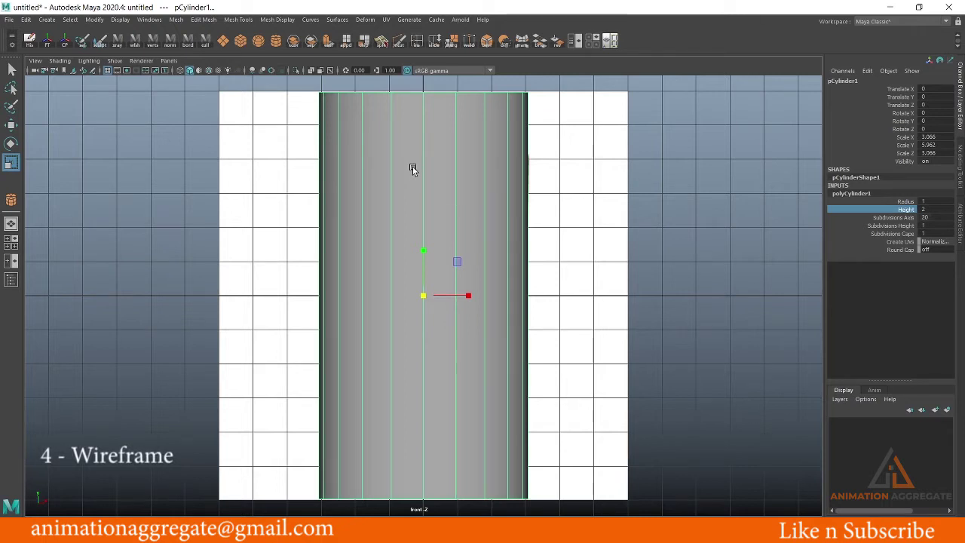
# Try wireframe and textured display on the cylinder, then return to plain shading
pyautogui.press('4')
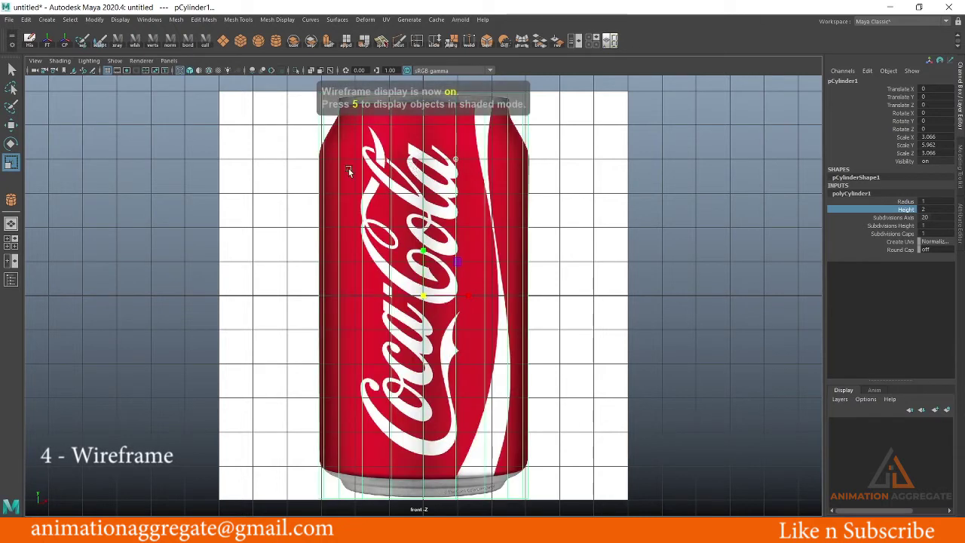
pyautogui.press('5')
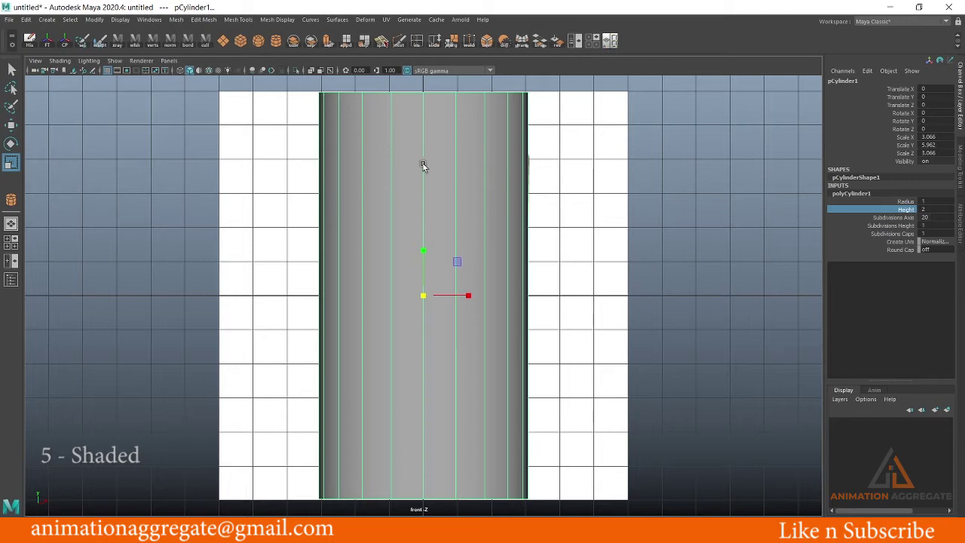
pyautogui.click(311, 72)
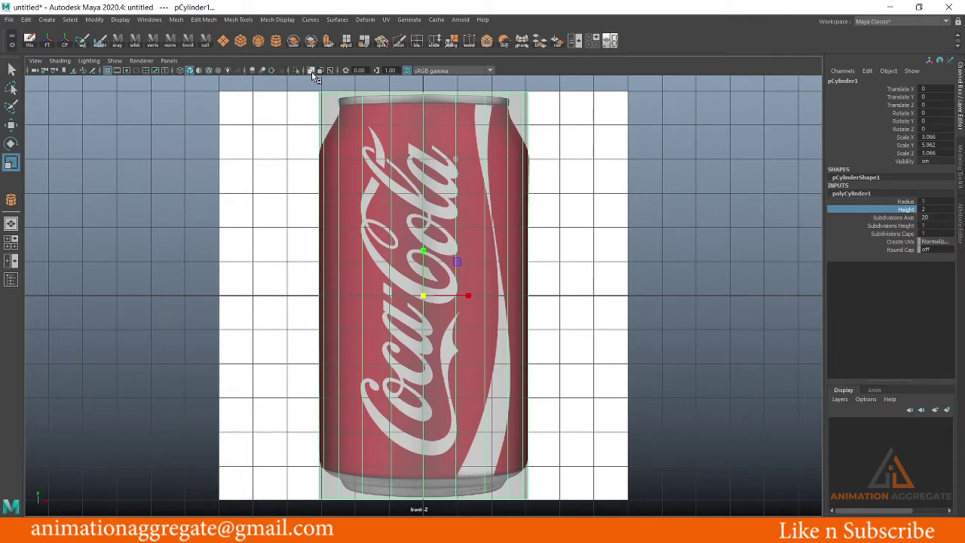
pyautogui.click(311, 72)
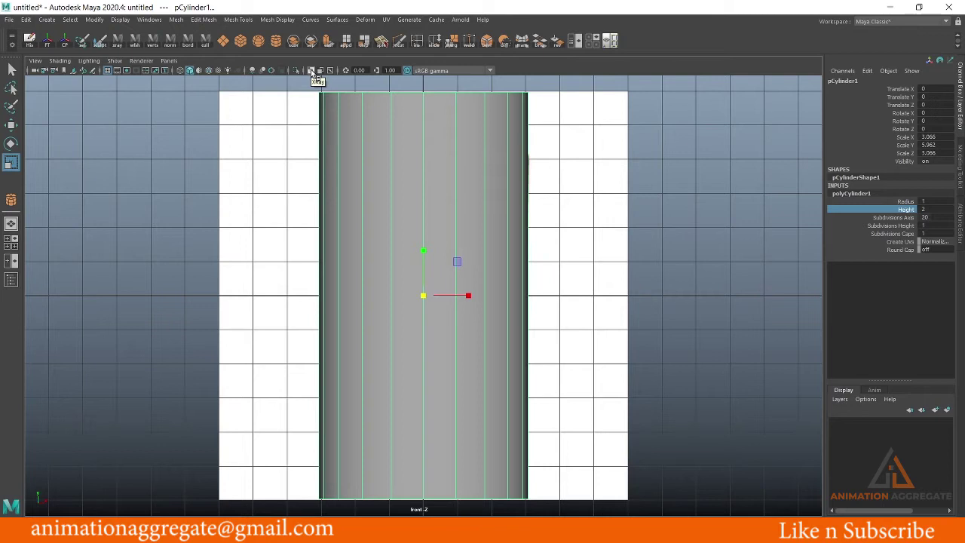
# Enable X-Ray shading and shrink the cylinder to 3.031, 5.894, 3.031
pyautogui.click(64, 66)
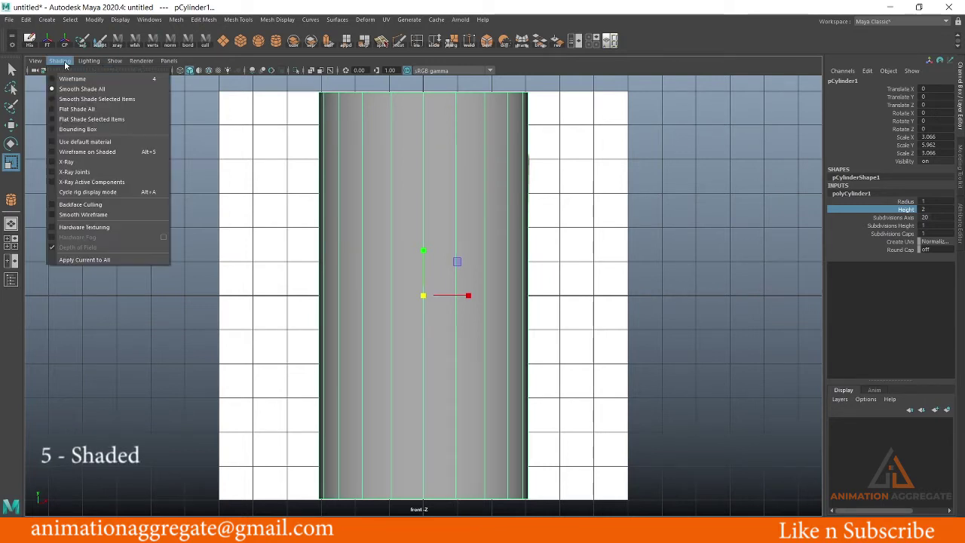
pyautogui.click(78, 166)
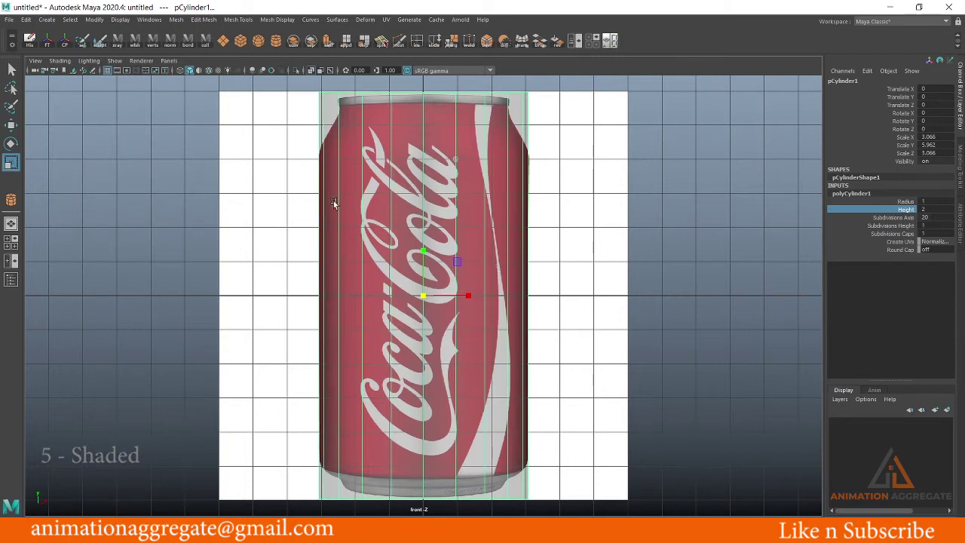
pyautogui.scroll(2, 566, 203)
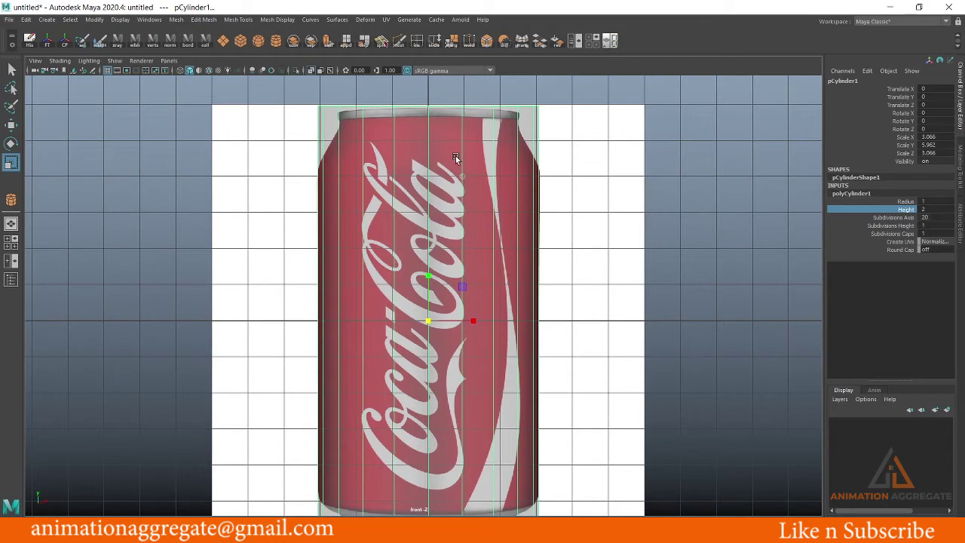
pyautogui.moveTo(428, 322); pyautogui.dragTo(422, 323)
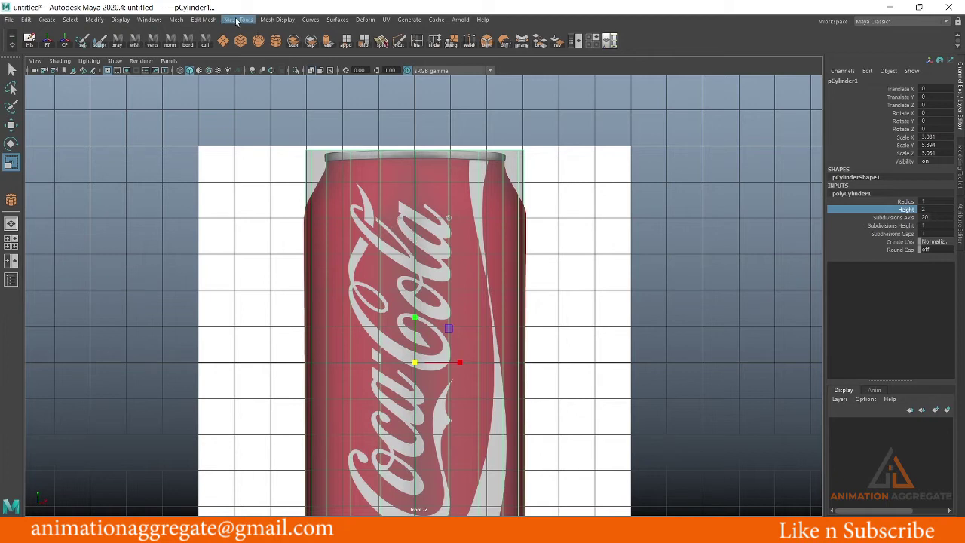
# Insert two edge loops on the cylinder, at the can's shoulder and just below the rim
pyautogui.click(208, 20)
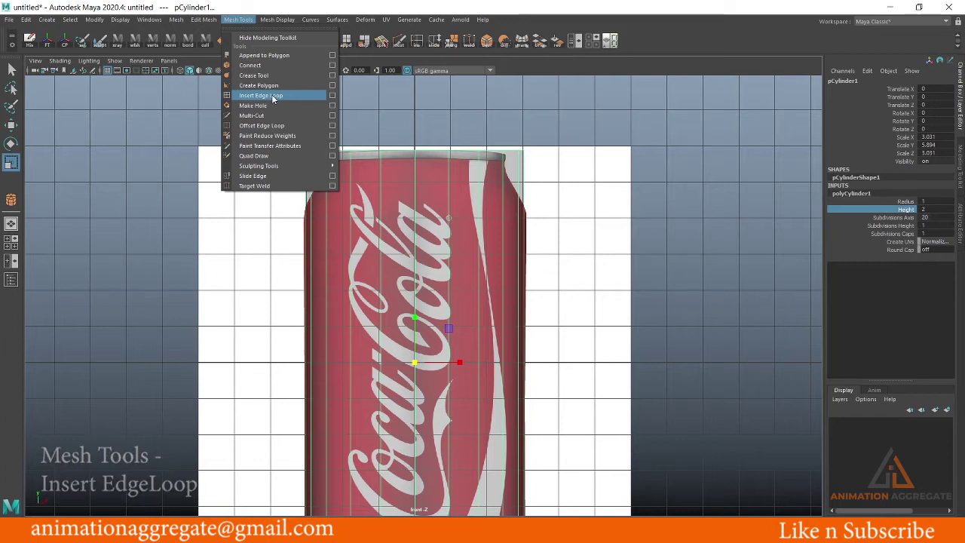
pyautogui.click(273, 96)
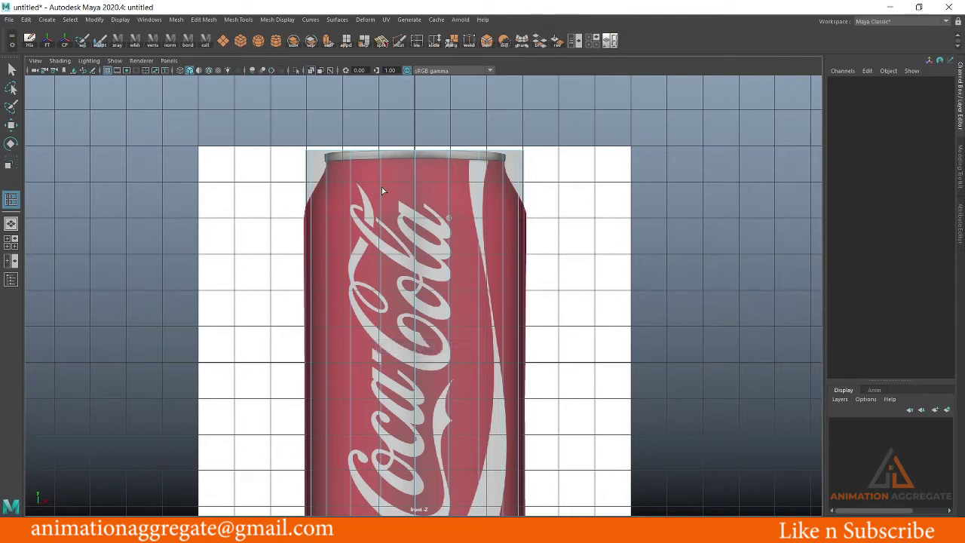
pyautogui.moveTo(382, 189); pyautogui.dragTo(384, 217)
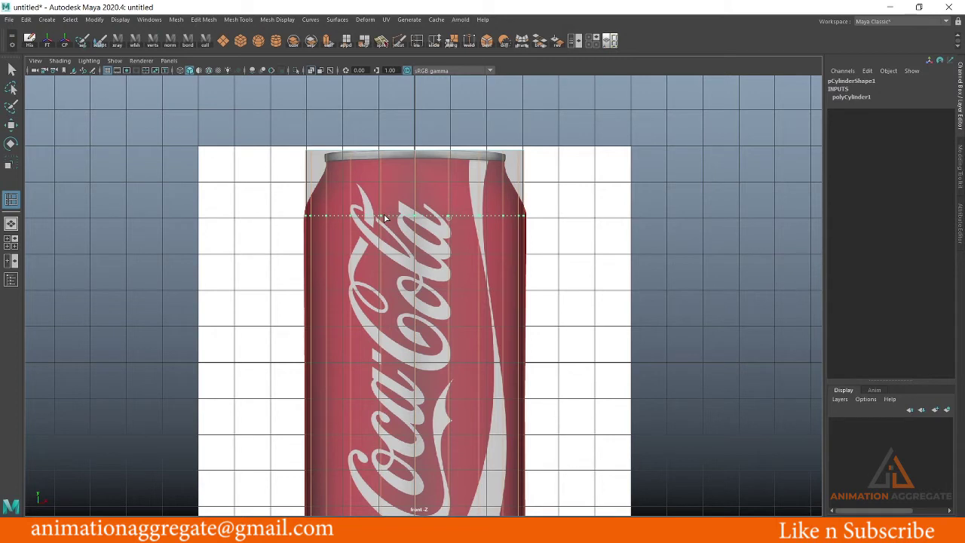
pyautogui.moveTo(385, 216); pyautogui.dragTo(384, 216)
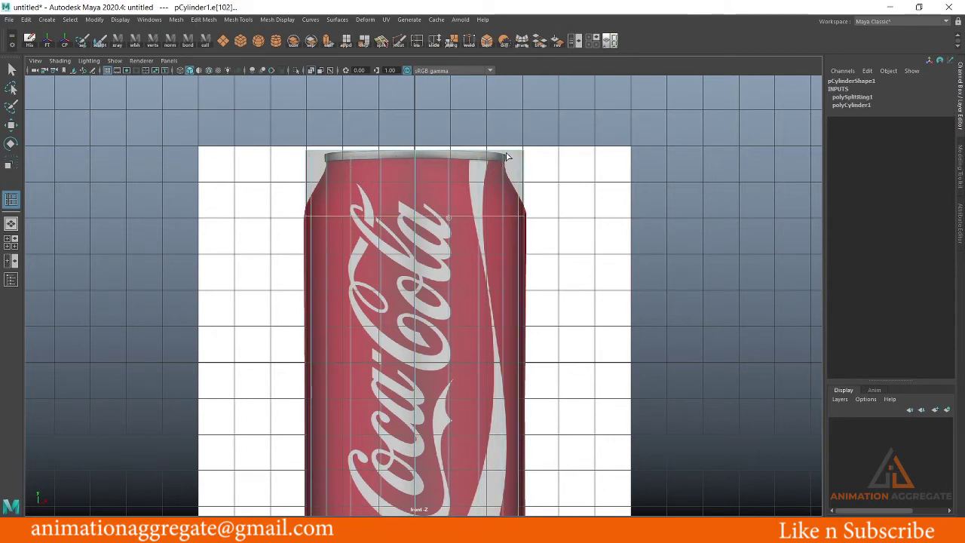
pyautogui.moveTo(505, 159); pyautogui.dragTo(507, 160)
pyautogui.scroll(5, 497, 158)
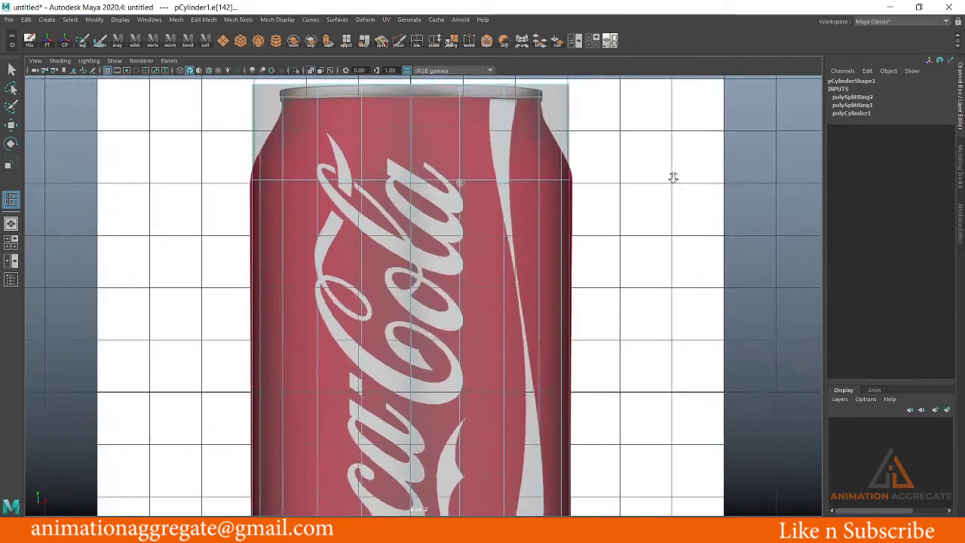
pyautogui.scroll(-3, 496, 158)
pyautogui.moveTo(496, 158)
pyautogui.keyDown('alt'); pyautogui.mouseDown(button='middle')
pyautogui.moveTo(429, 212)
pyautogui.moveTo(408, 247)
pyautogui.mouseUp(button='middle'); pyautogui.keyUp('alt')
pyautogui.scroll(5, 652, 272)
pyautogui.scroll(2, 624, 240)
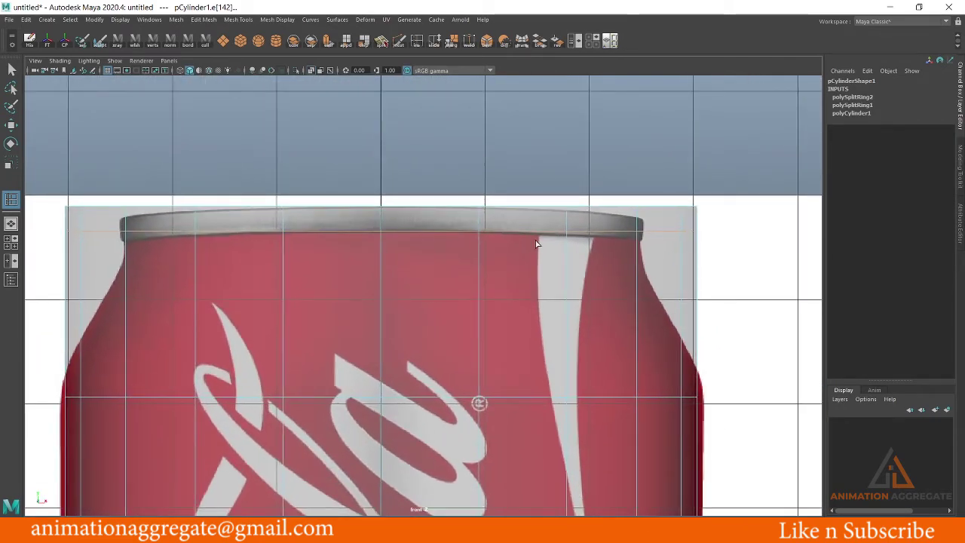
pyautogui.press('w')
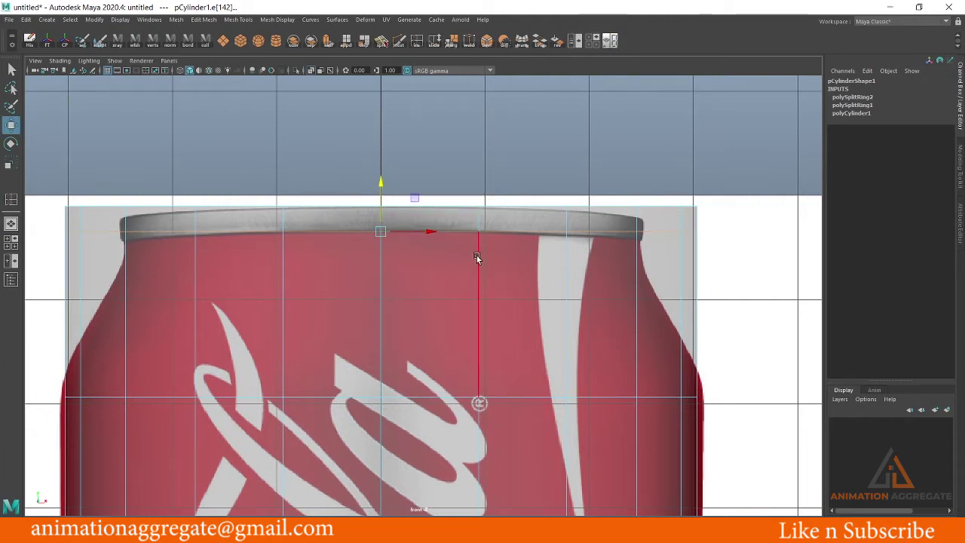
pyautogui.keyDown('alt'); pyautogui.moveTo(442, 274); pyautogui.dragTo(463, 194, button='middle'); pyautogui.keyUp('alt')
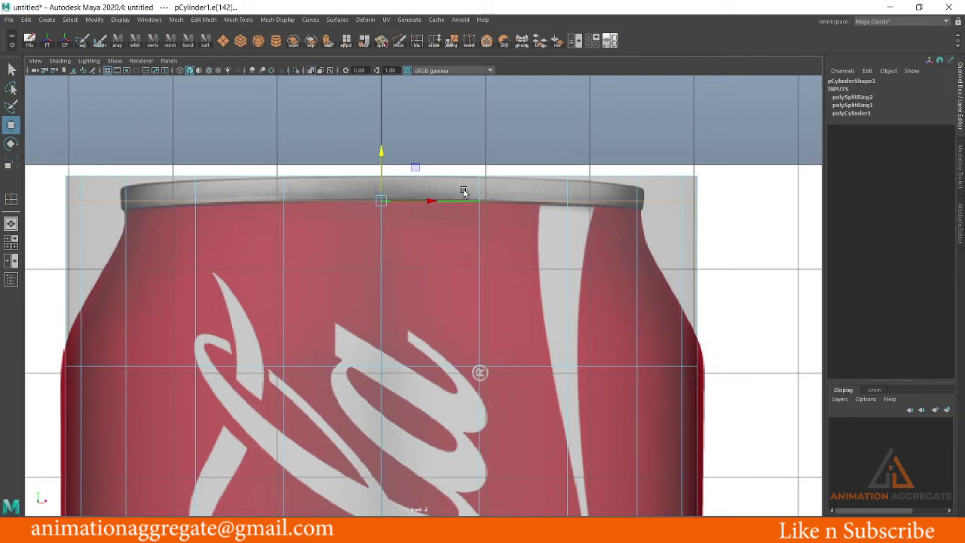
# Switch to vertex mode and marquee-select the cylinder's top row of vertices
pyautogui.rightClick(463, 191)
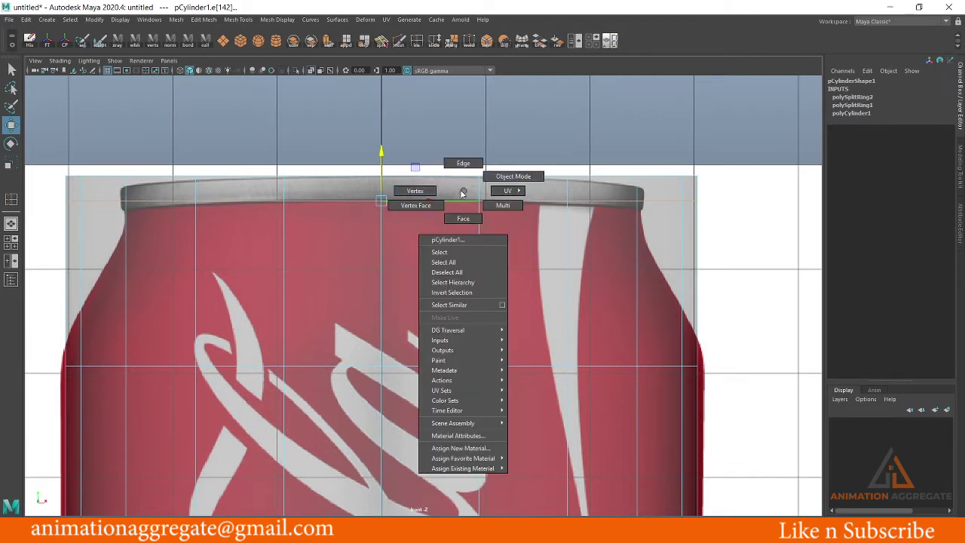
pyautogui.click(463, 194)
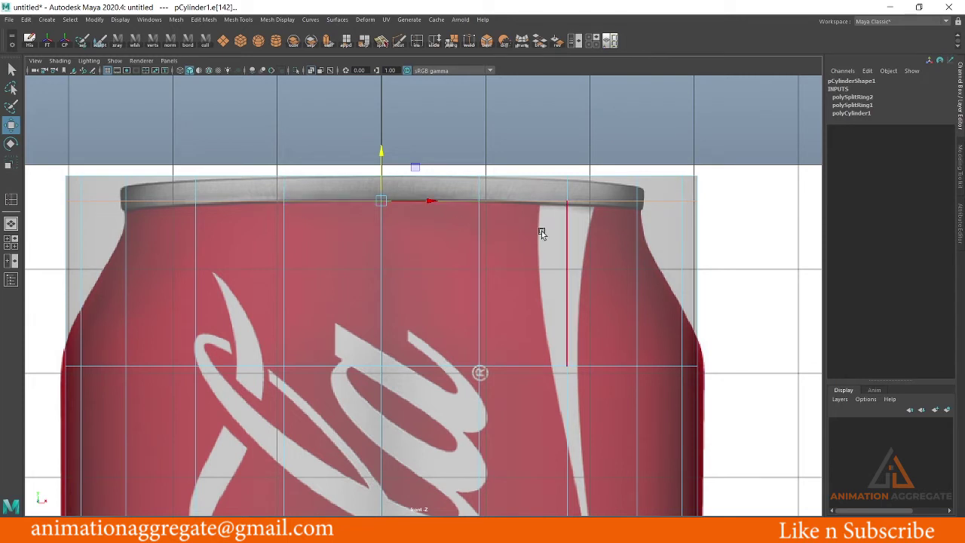
pyautogui.keyDown('alt'); pyautogui.moveTo(494, 230); pyautogui.dragTo(564, 224, button='middle'); pyautogui.keyUp('alt')
pyautogui.rightClick(565, 183)
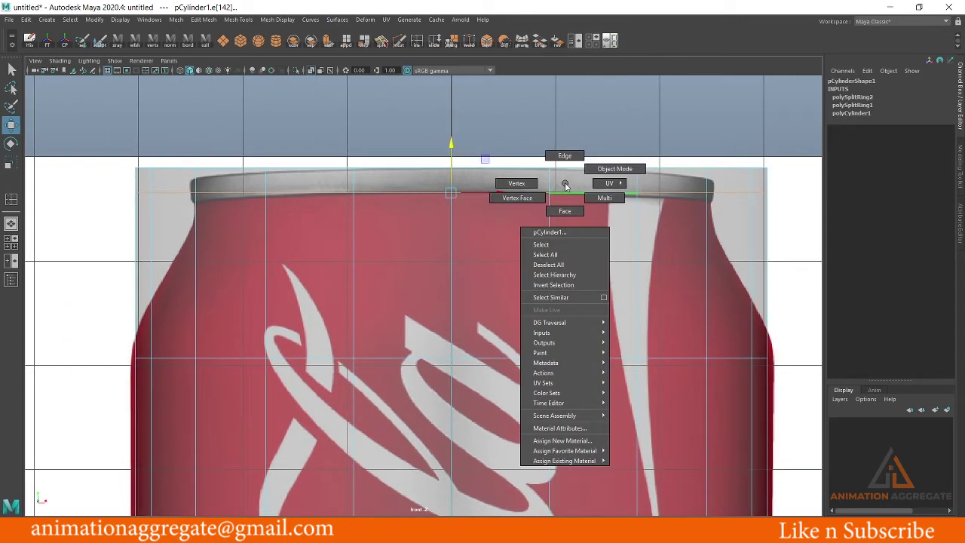
pyautogui.click(515, 186)
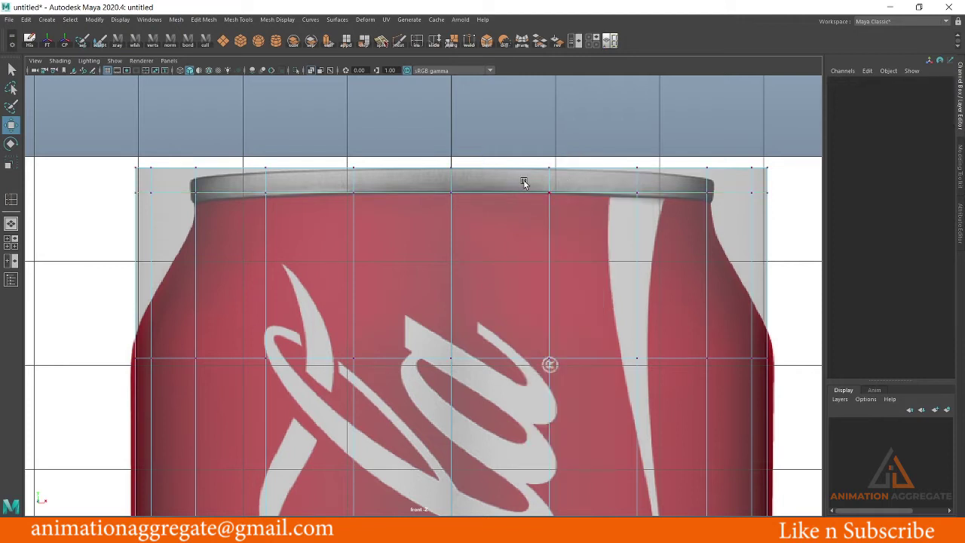
pyautogui.moveTo(94, 141); pyautogui.dragTo(786, 233)
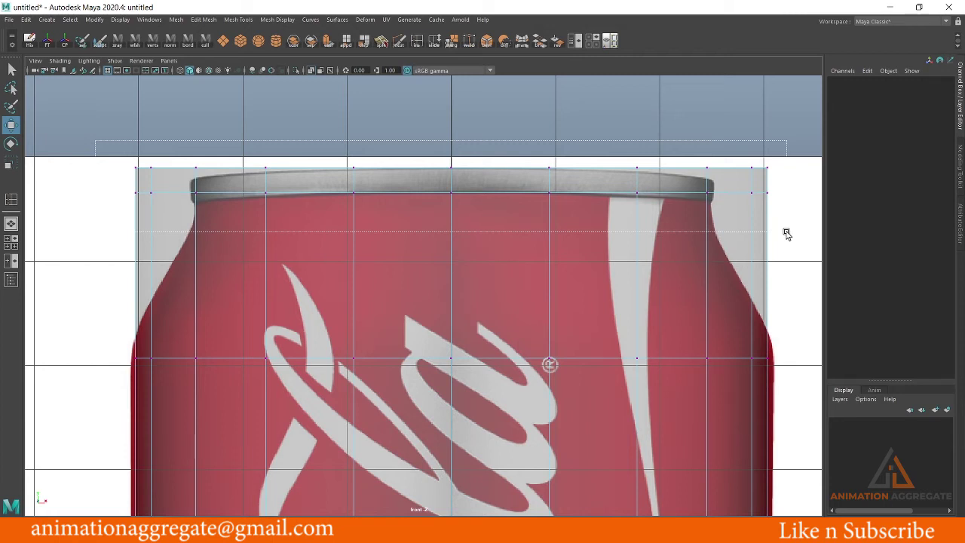
pyautogui.moveTo(787, 233); pyautogui.dragTo(786, 233)
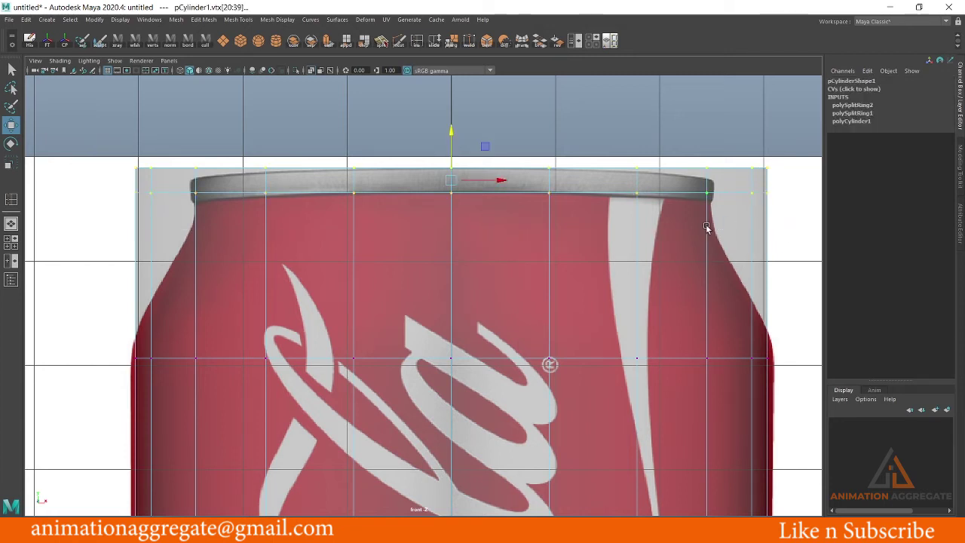
# Scale the top vertices inward to match the can's rim, then return to object mode
pyautogui.press('r')
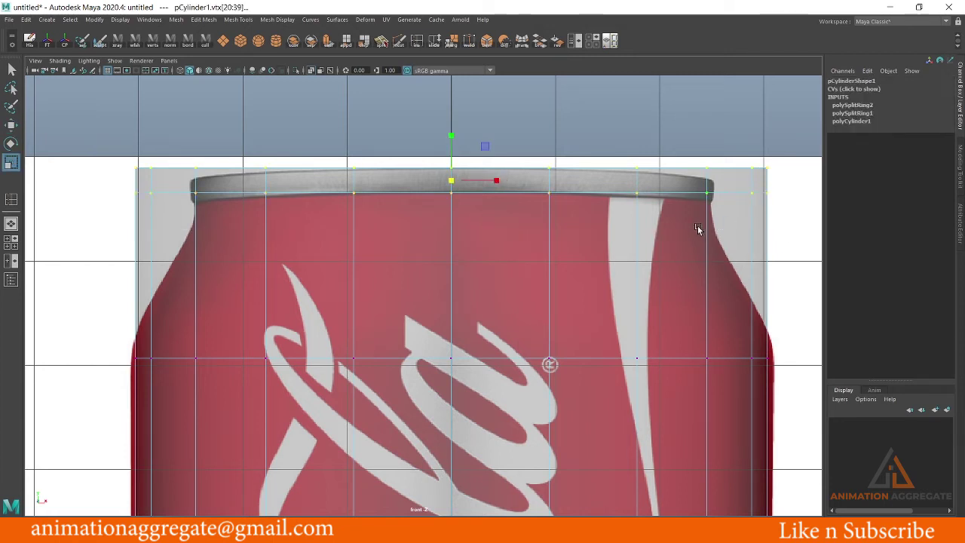
pyautogui.moveTo(458, 184); pyautogui.dragTo(372, 202)
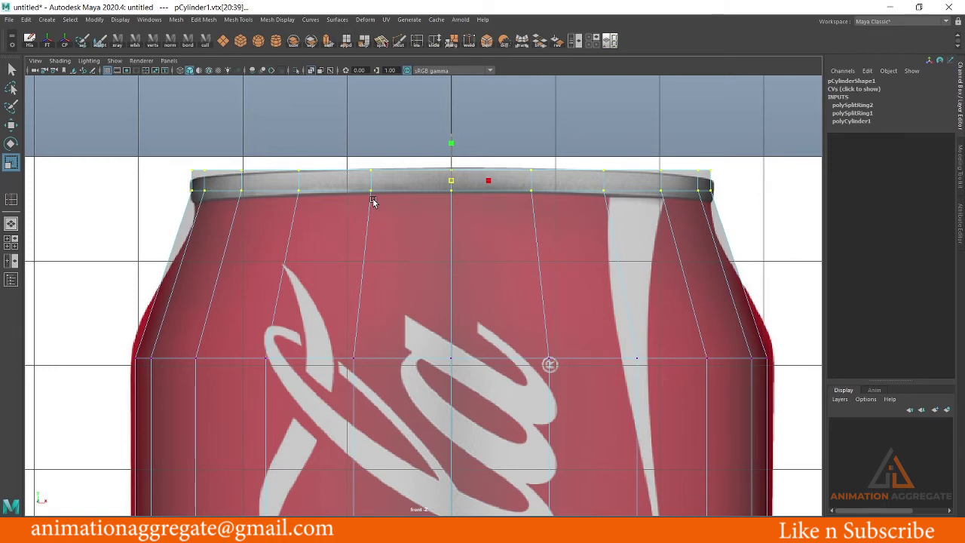
pyautogui.scroll(3, 556, 192)
pyautogui.scroll(3, 455, 199)
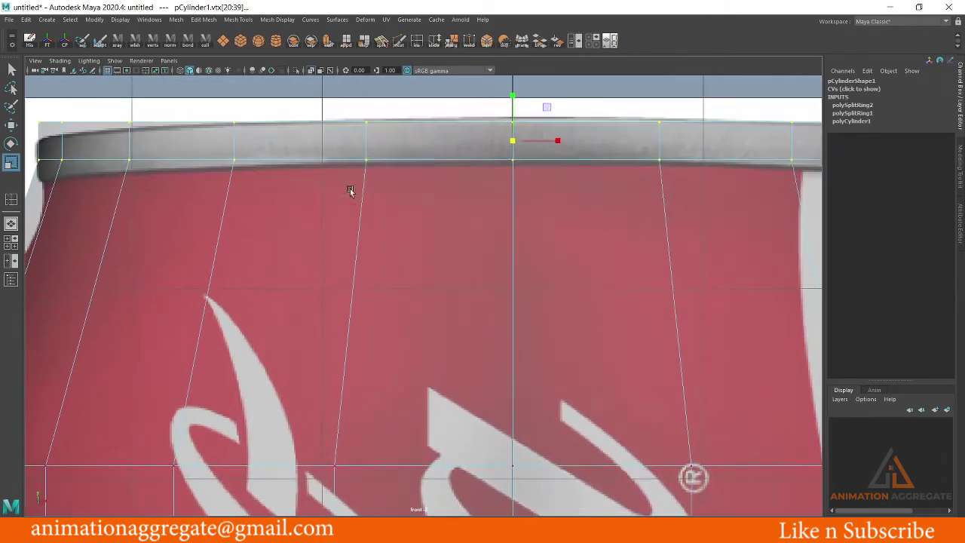
pyautogui.keyDown('alt'); pyautogui.moveTo(349, 190); pyautogui.dragTo(478, 213, button='middle'); pyautogui.keyUp('alt')
pyautogui.scroll(2, 354, 200)
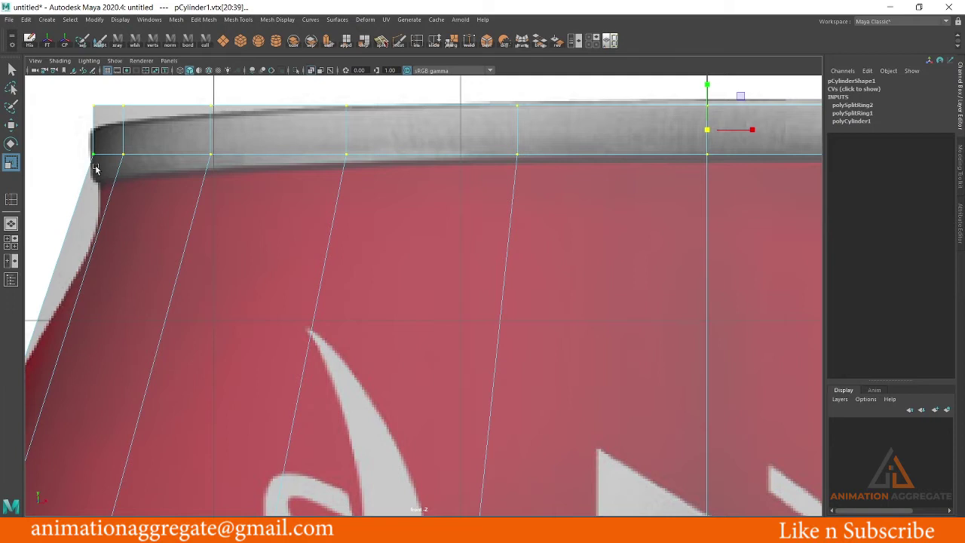
pyautogui.moveTo(139, 173); pyautogui.dragTo(189, 160, button='right')
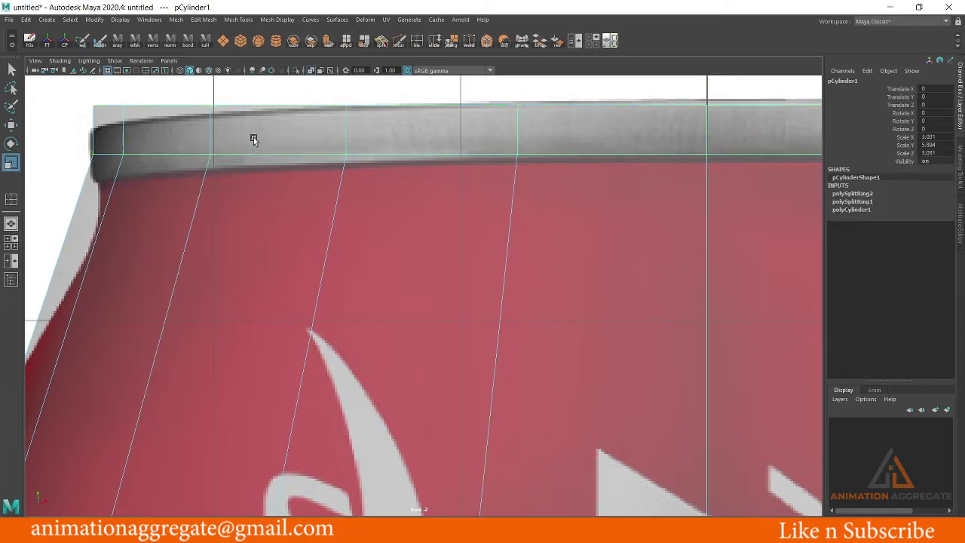
pyautogui.click(203, 22)
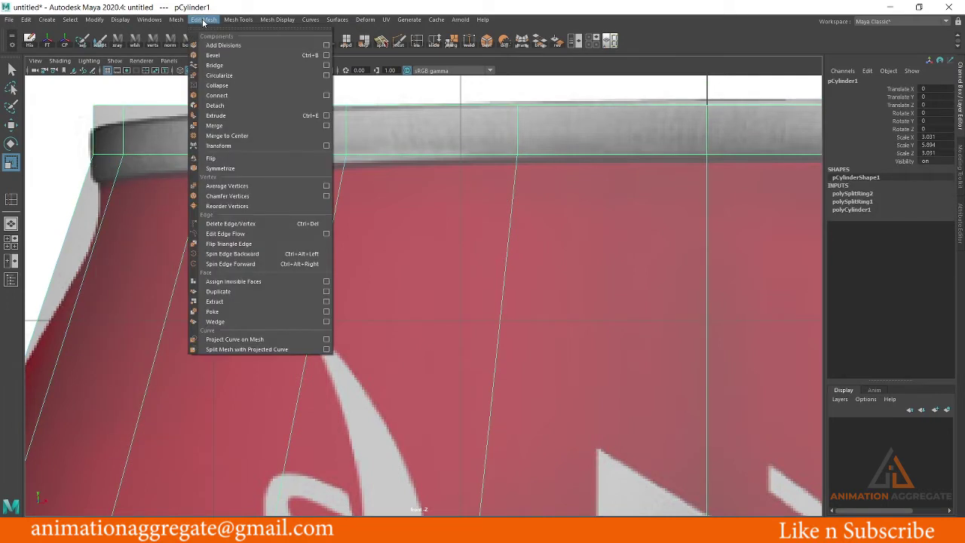
pyautogui.moveTo(238, 19)
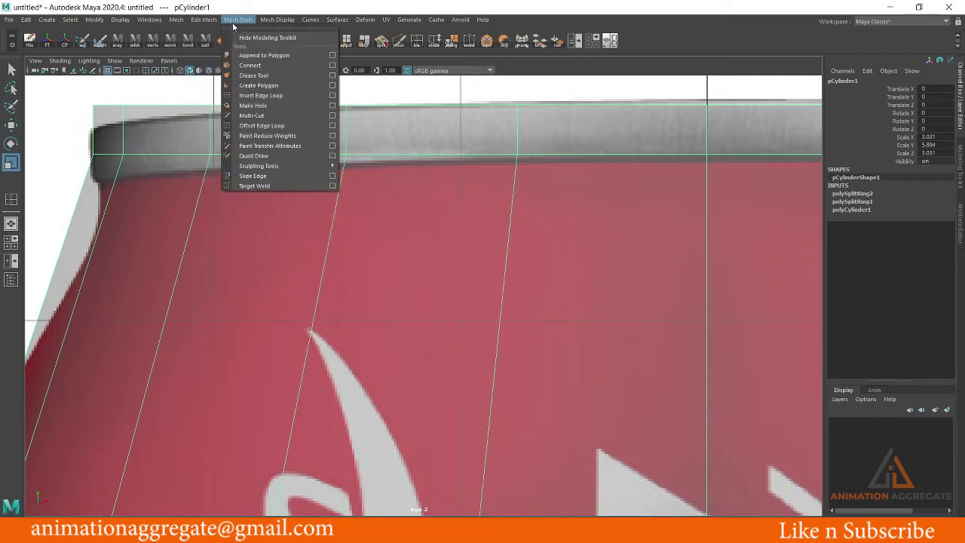
# Insert an edge loop just under the rim and nudge it to fit the reference
pyautogui.click(260, 96)
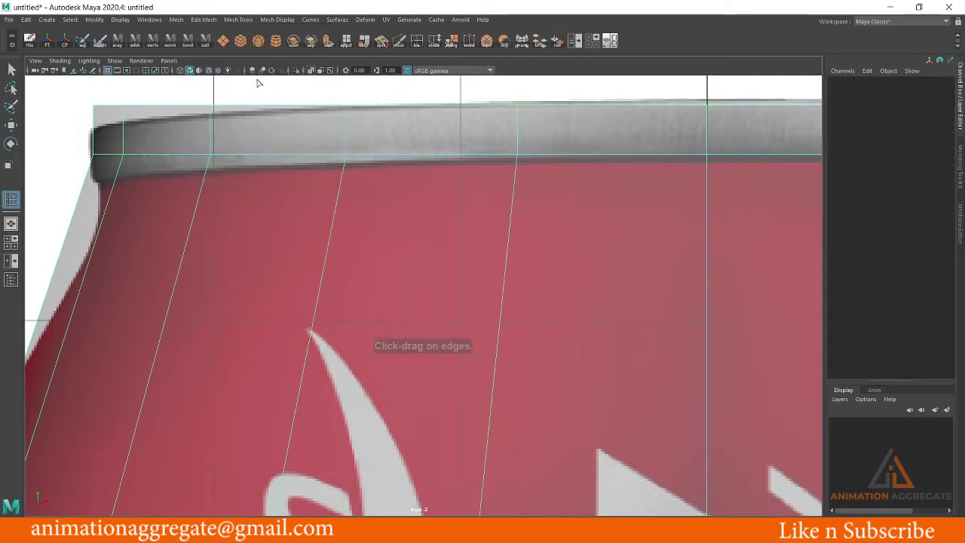
pyautogui.click(210, 163)
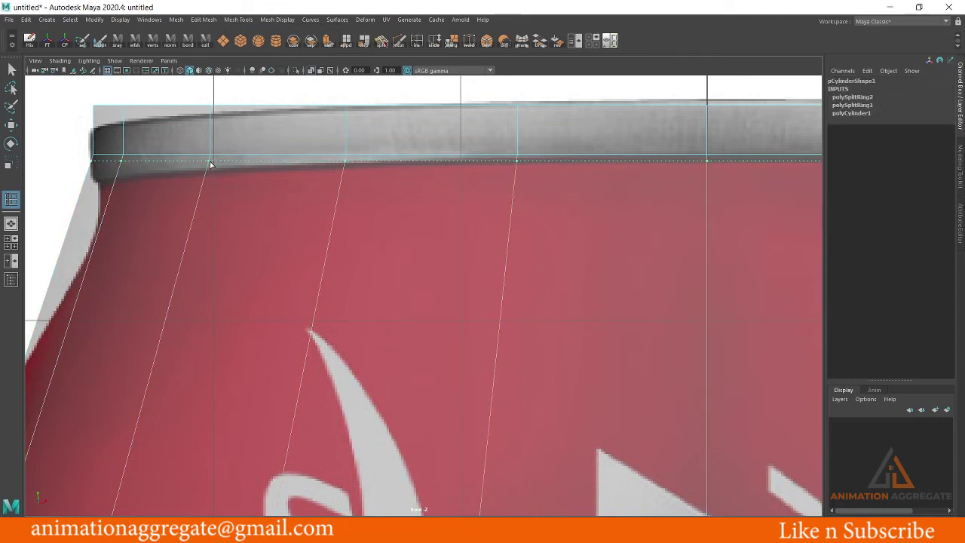
pyautogui.click(210, 163)
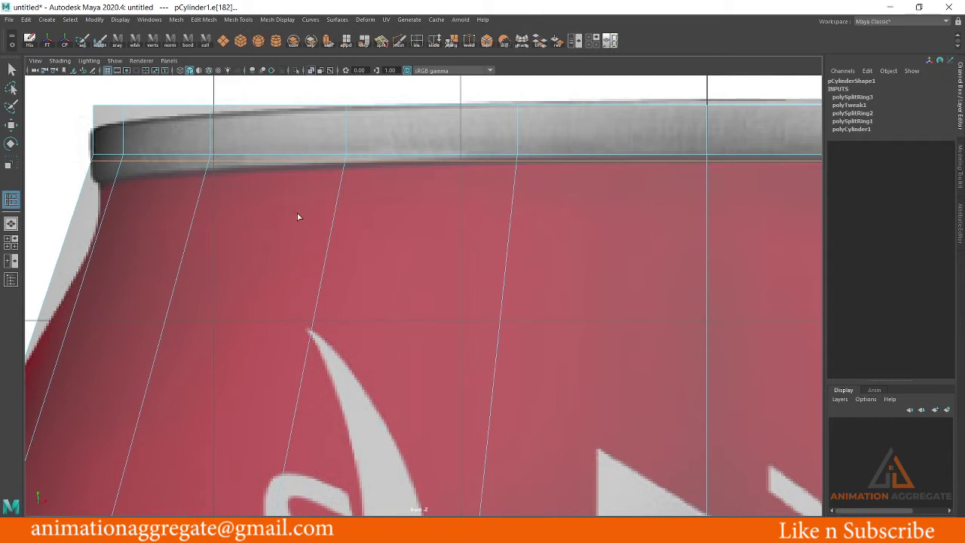
pyautogui.press('w')
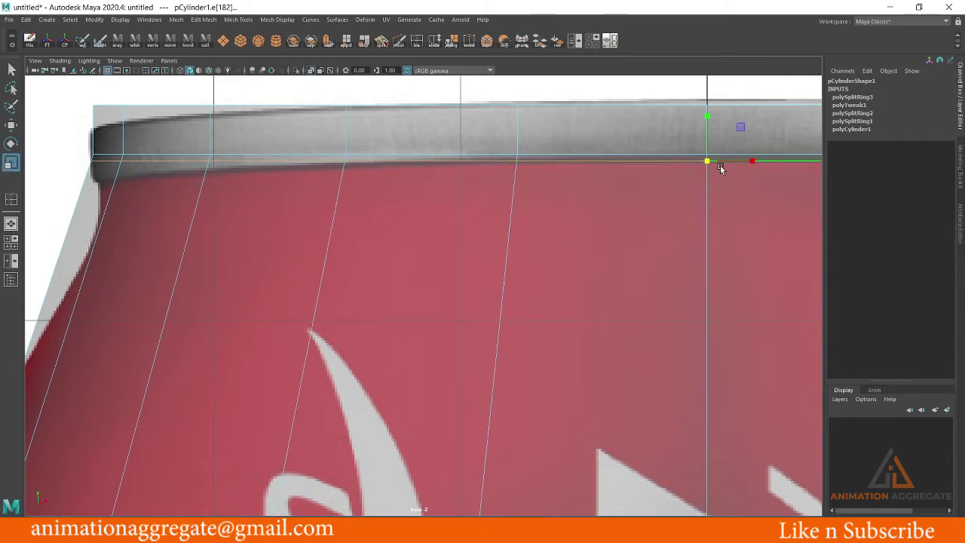
pyautogui.moveTo(708, 161); pyautogui.dragTo(698, 164)
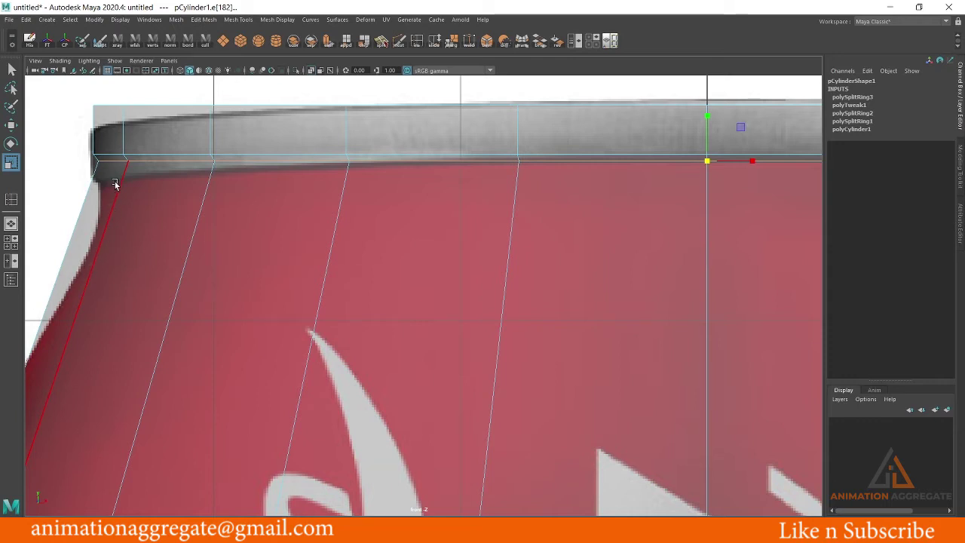
# Add another edge loop around the can's upper body below the rim, then return to object selection
pyautogui.moveTo(117, 192); pyautogui.dragTo(162, 175, button='right')
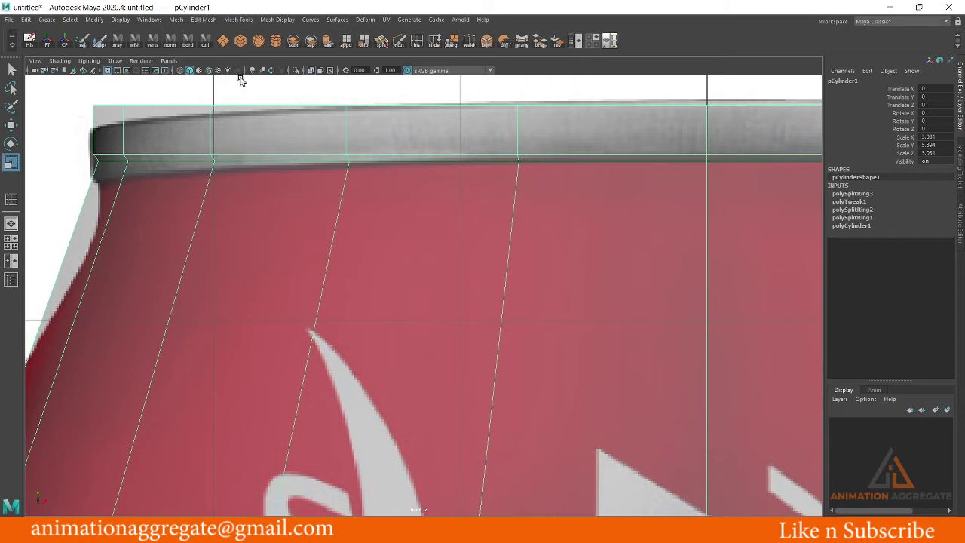
pyautogui.click(239, 19)
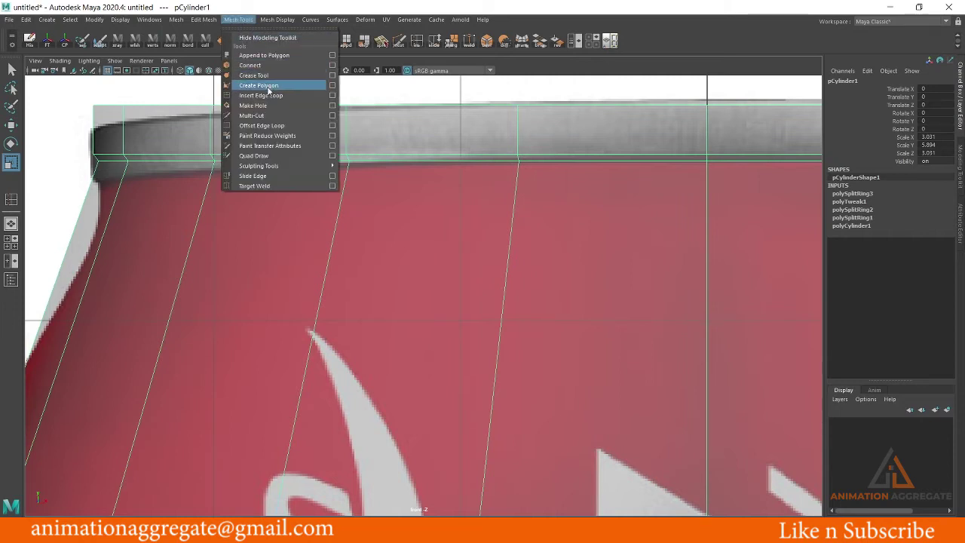
pyautogui.click(261, 95)
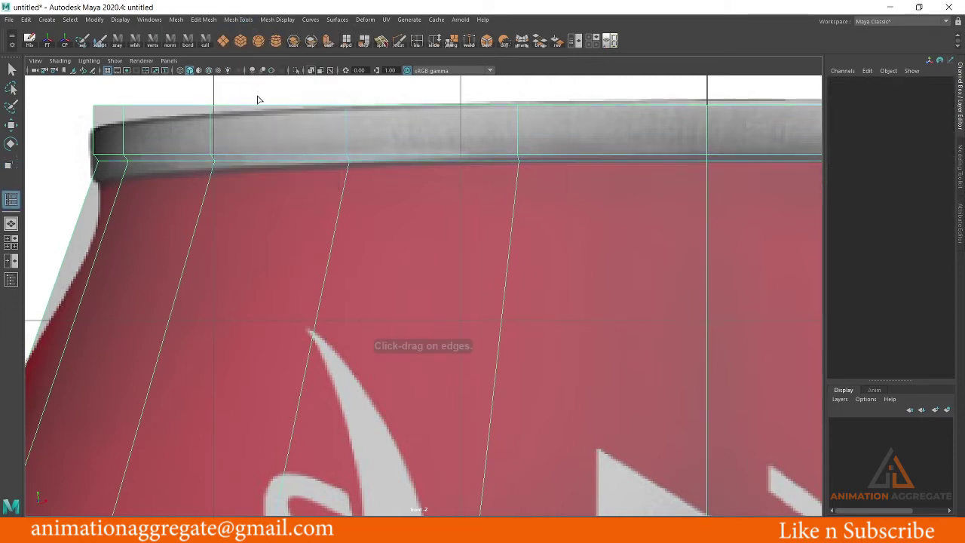
pyautogui.click(195, 236)
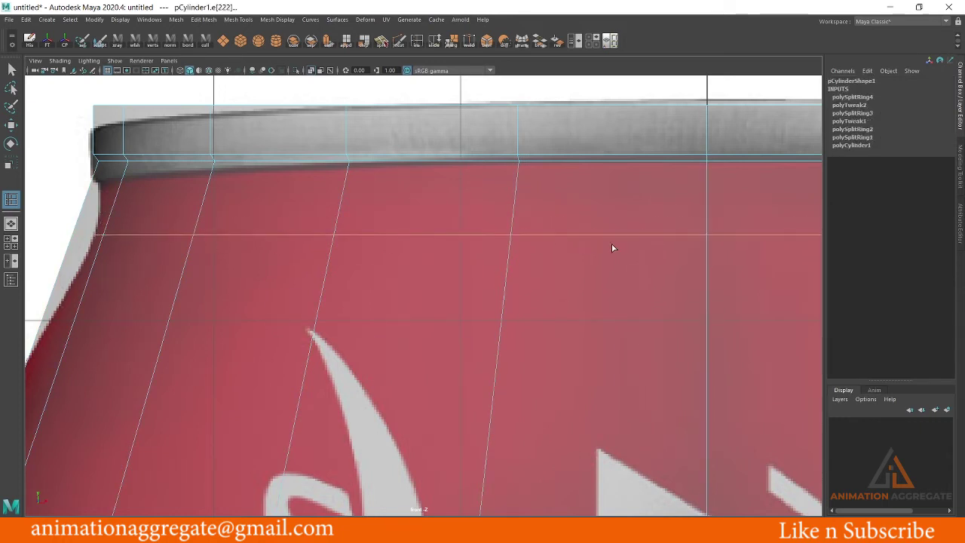
pyautogui.press('w')
pyautogui.moveTo(579, 227); pyautogui.dragTo(626, 204, button='right')
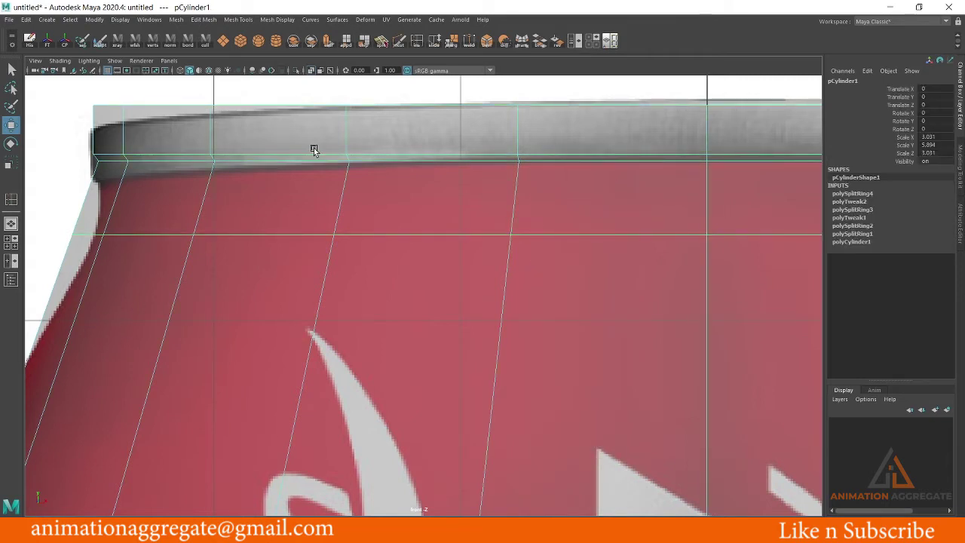
# Switch the can to edge mode and select the newly inserted edge loop
pyautogui.scroll(-1, 451, 196)
pyautogui.scroll(-2, 533, 230)
pyautogui.scroll(-1, 521, 231)
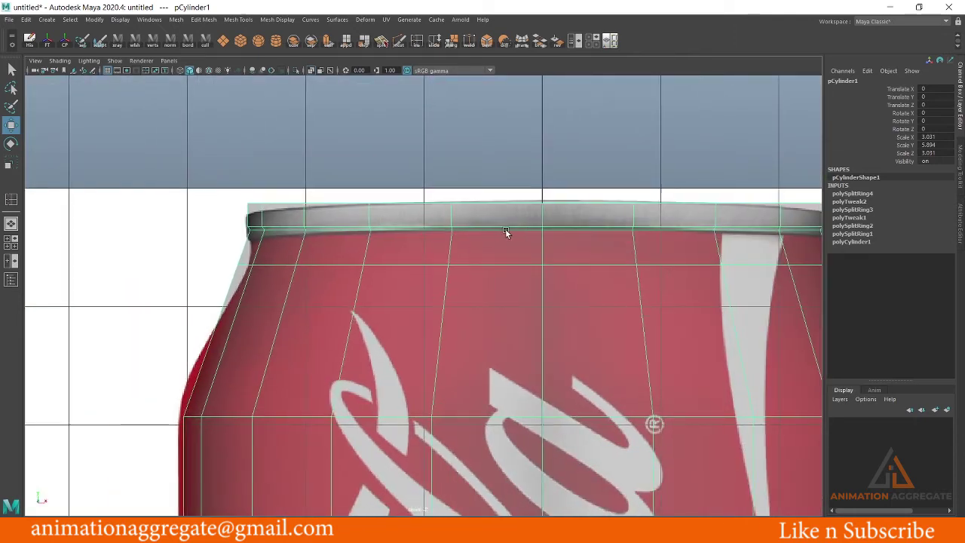
pyautogui.scroll(-1, 504, 257)
pyautogui.moveTo(505, 257); pyautogui.dragTo(505, 228, button='right')
pyautogui.click(516, 254)
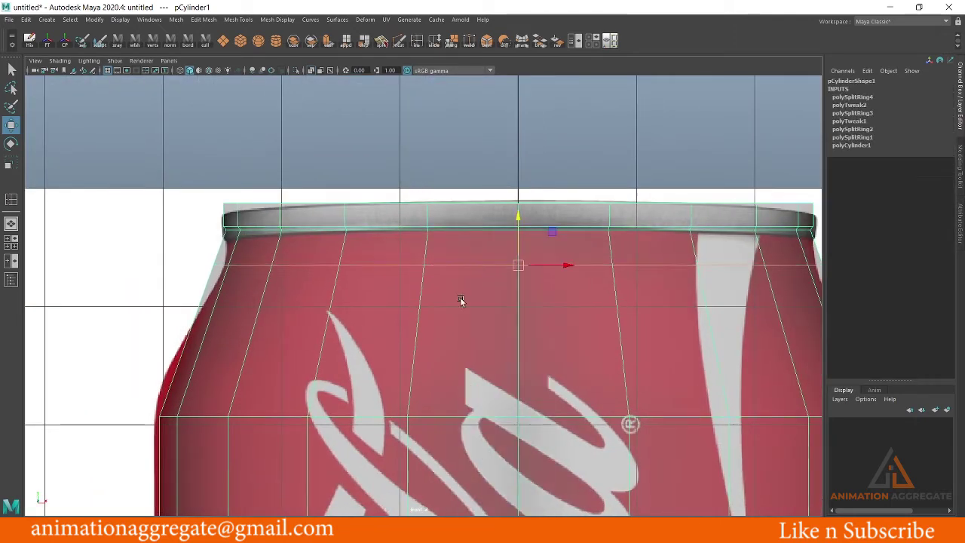
pyautogui.click(495, 146)
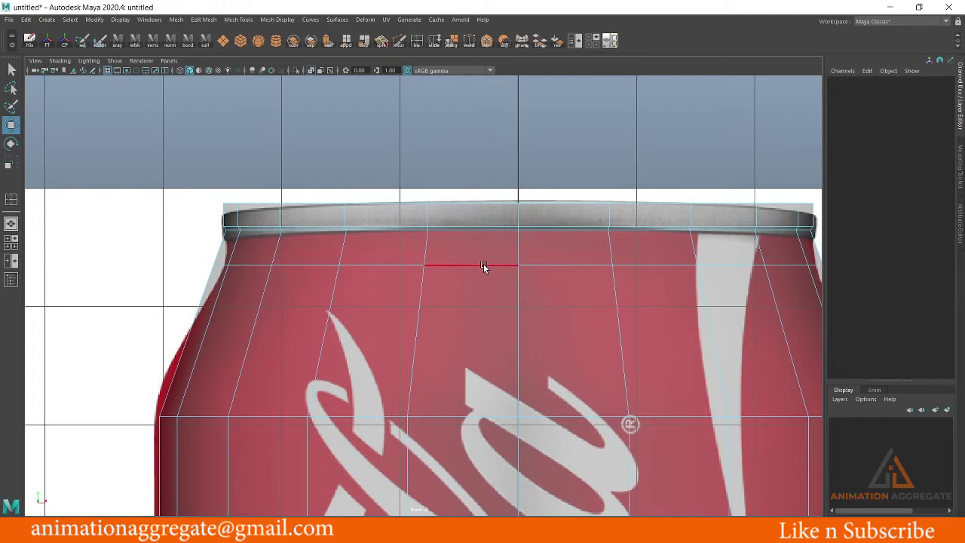
pyautogui.click(483, 266)
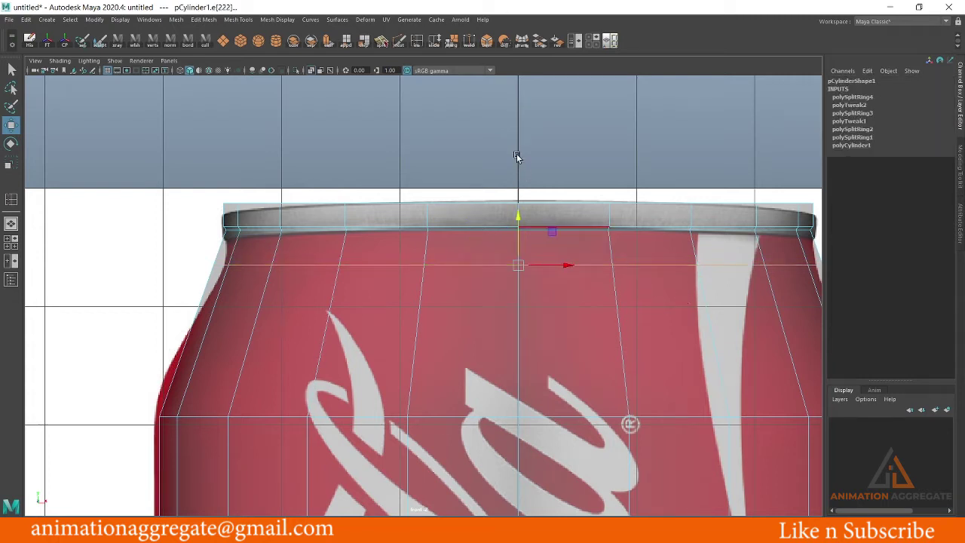
# Scale the new edge loop inward so the shoulder narrows toward the rim
pyautogui.keyDown('alt'); pyautogui.moveTo(493, 314); pyautogui.dragTo(666, 234, button='right'); pyautogui.keyUp('alt')
pyautogui.press('r')
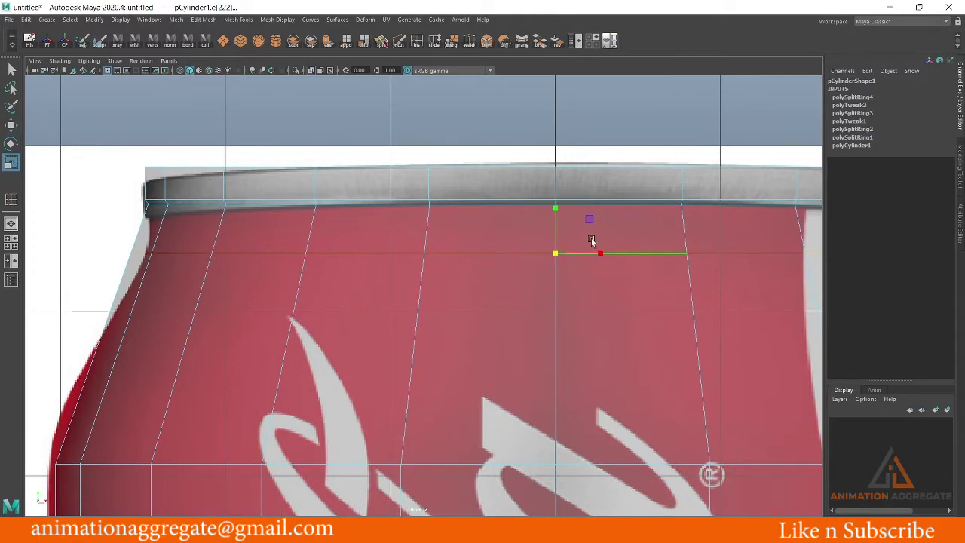
pyautogui.moveTo(554, 256); pyautogui.dragTo(533, 263)
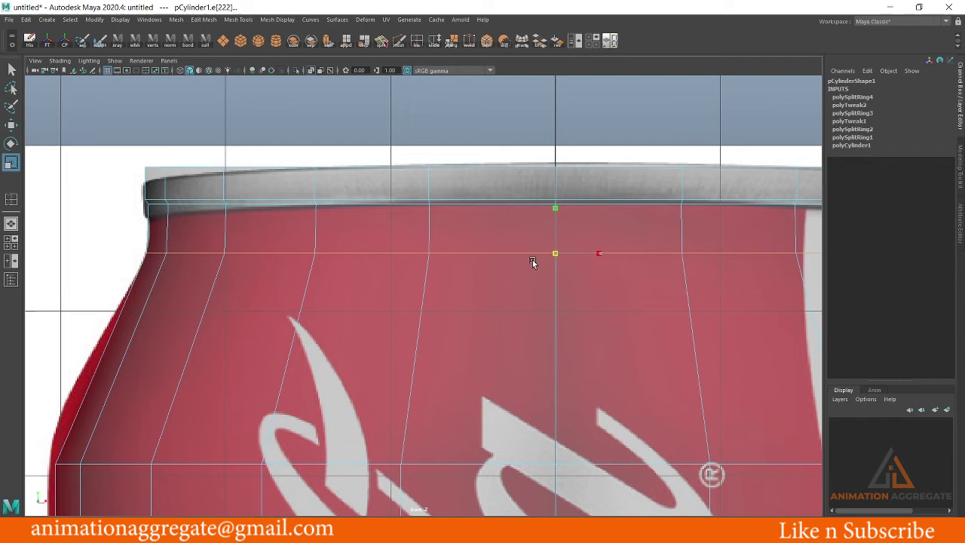
pyautogui.keyDown('alt'); pyautogui.moveTo(532, 262); pyautogui.dragTo(550, 149, button='middle'); pyautogui.keyUp('alt')
pyautogui.click(340, 341)
pyautogui.scroll(-5, 551, 249)
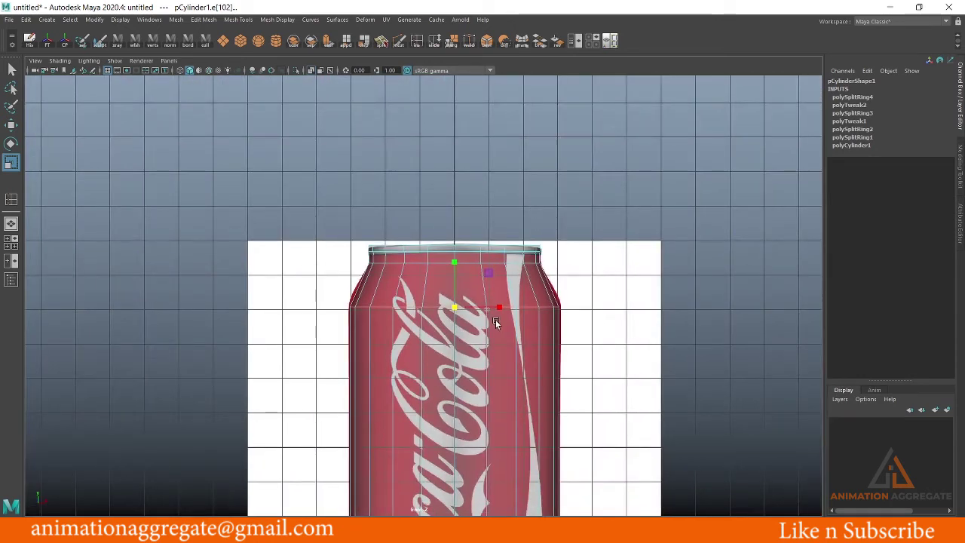
# In vertex mode, select a vertex ring of the can and widen it slightly
pyautogui.moveTo(496, 320); pyautogui.dragTo(311, 293, button='right')
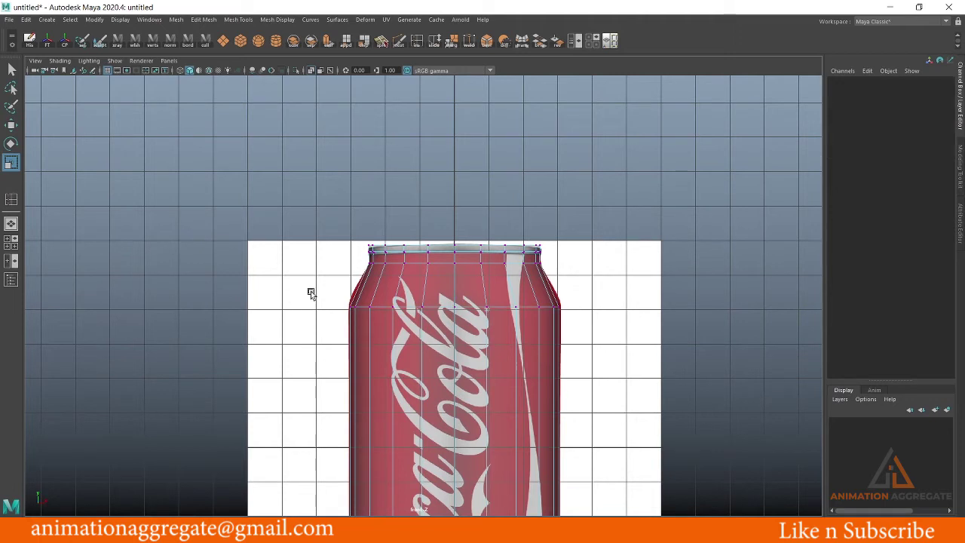
pyautogui.moveTo(311, 293); pyautogui.dragTo(581, 223)
pyautogui.keyDown('alt'); pyautogui.moveTo(472, 404); pyautogui.dragTo(438, 253, button='middle'); pyautogui.keyUp('alt')
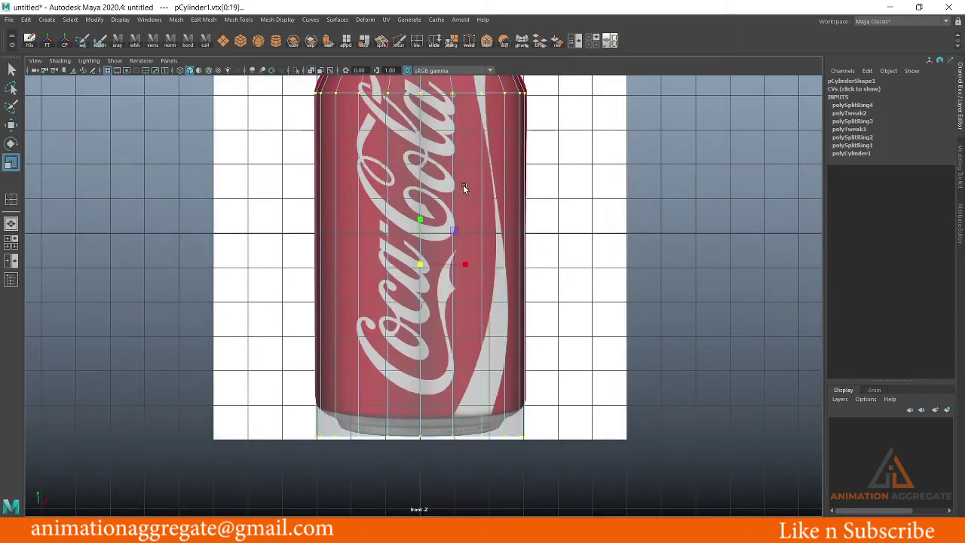
pyautogui.scroll(5, 463, 185)
pyautogui.scroll(1, 499, 218)
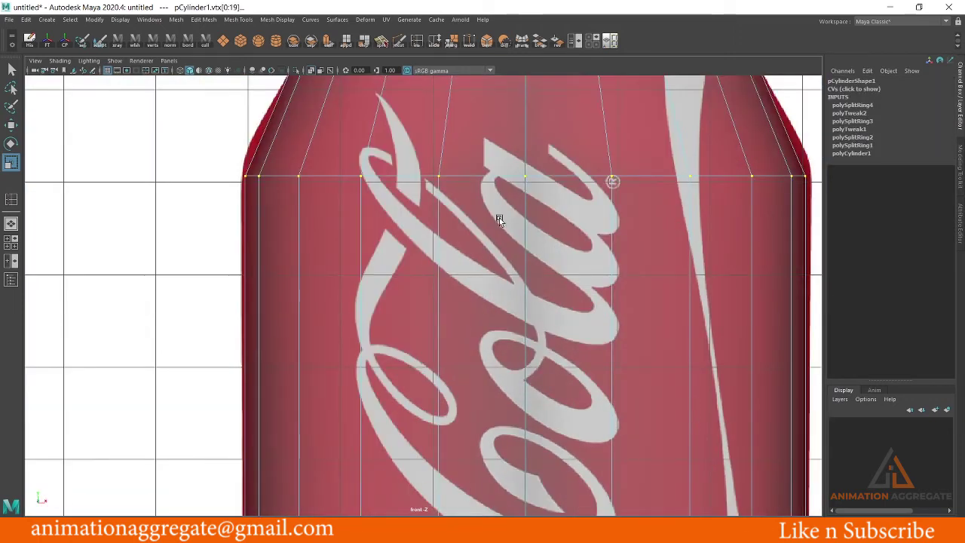
pyautogui.keyDown('alt'); pyautogui.moveTo(517, 238); pyautogui.dragTo(500, 209, button='middle'); pyautogui.keyUp('alt')
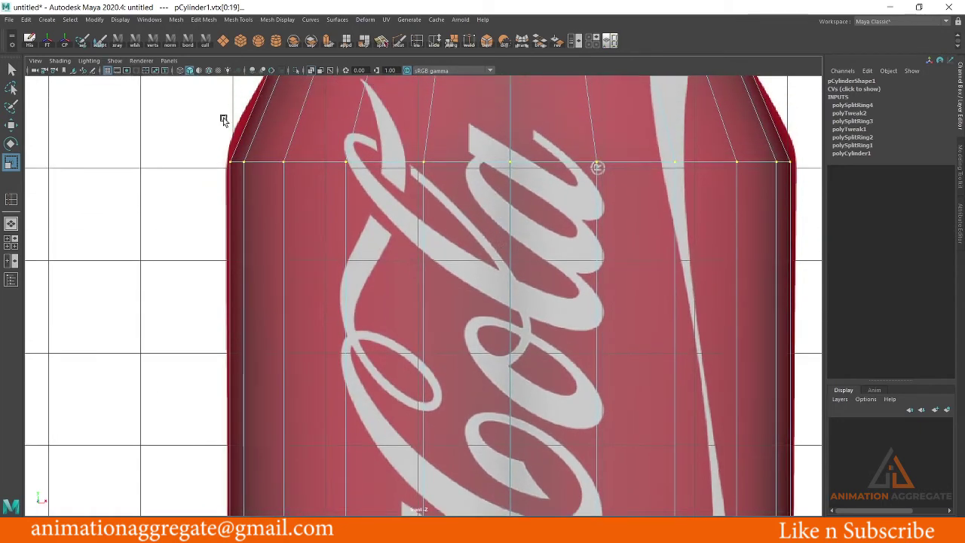
pyautogui.keyDown('alt'); pyautogui.moveTo(460, 351); pyautogui.dragTo(485, 244, button='middle'); pyautogui.keyUp('alt')
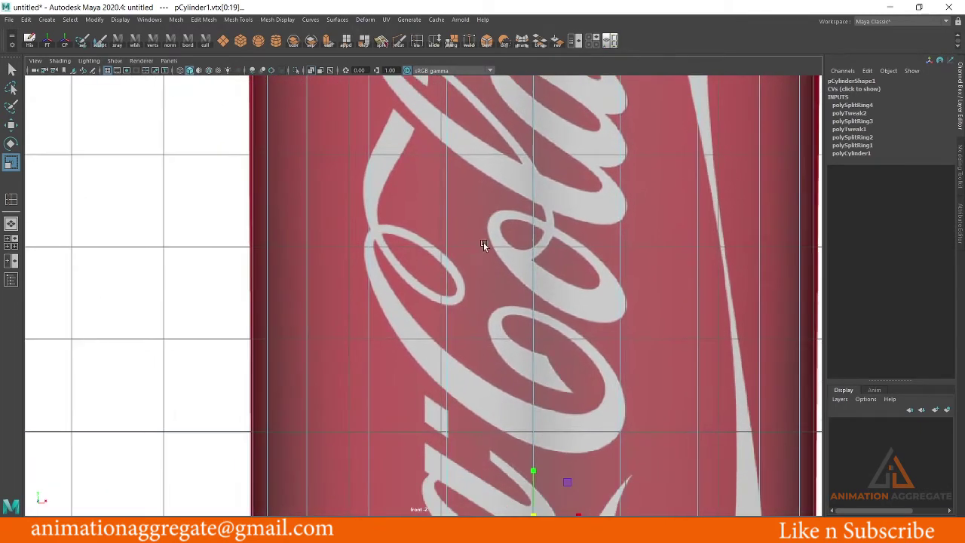
pyautogui.scroll(-2, 528, 317)
pyautogui.scroll(-1, 565, 360)
pyautogui.scroll(1, 515, 473)
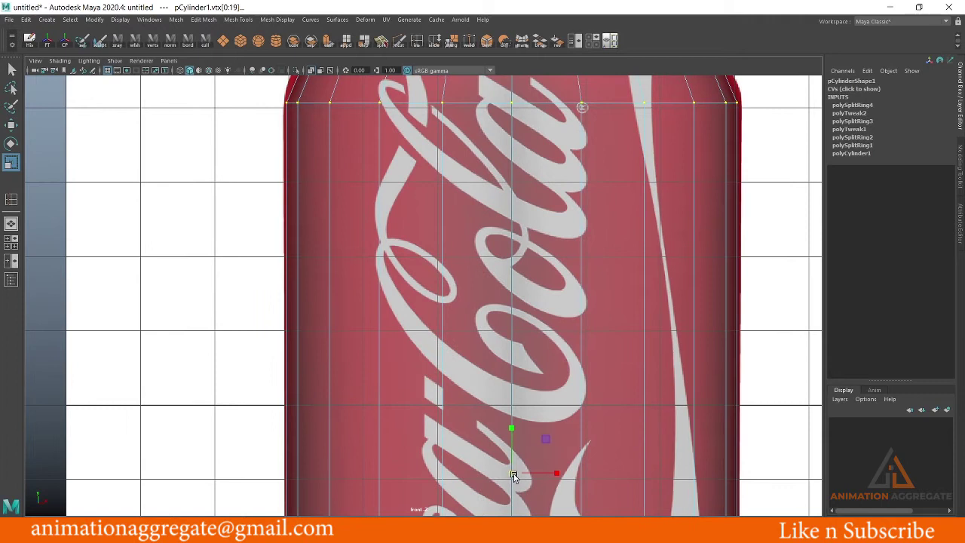
pyautogui.moveTo(516, 475); pyautogui.dragTo(519, 476)
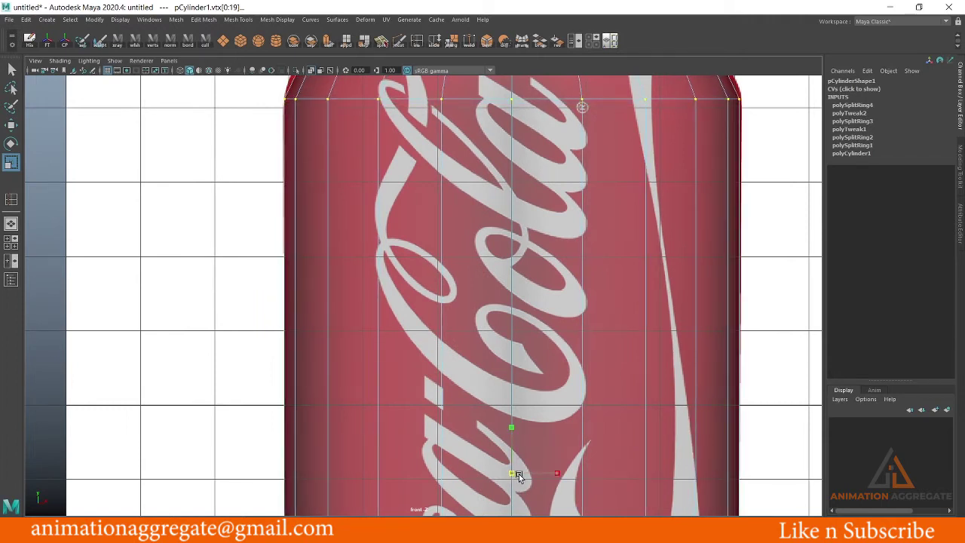
pyautogui.scroll(-2, 518, 410)
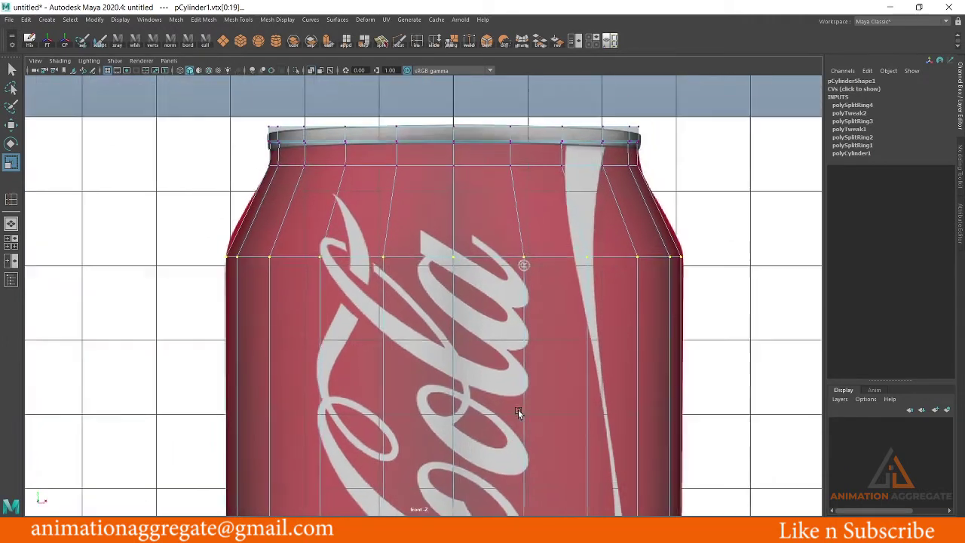
# Raise the shoulder-base edge loop slightly to line up with the reference taper
pyautogui.rightClick(389, 256)
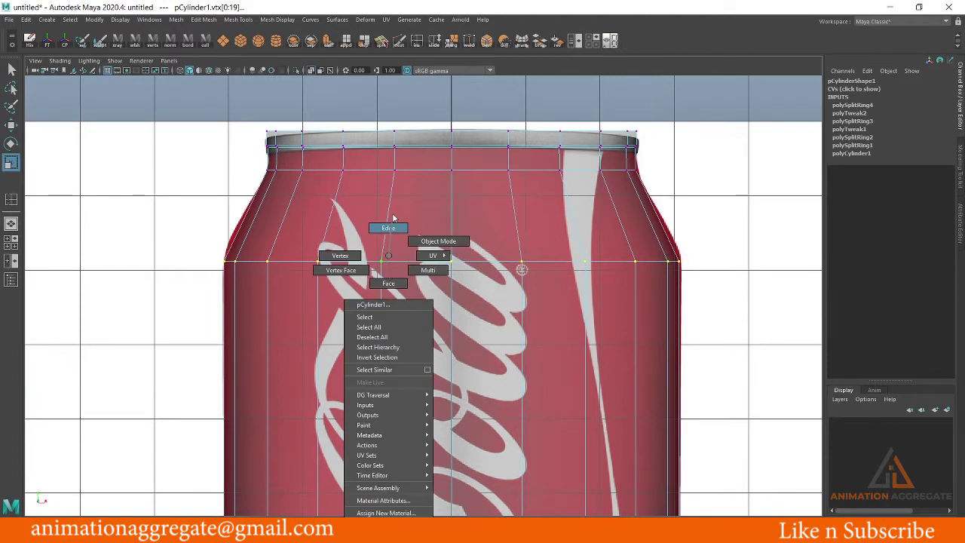
pyautogui.click(388, 228)
pyautogui.click(392, 260)
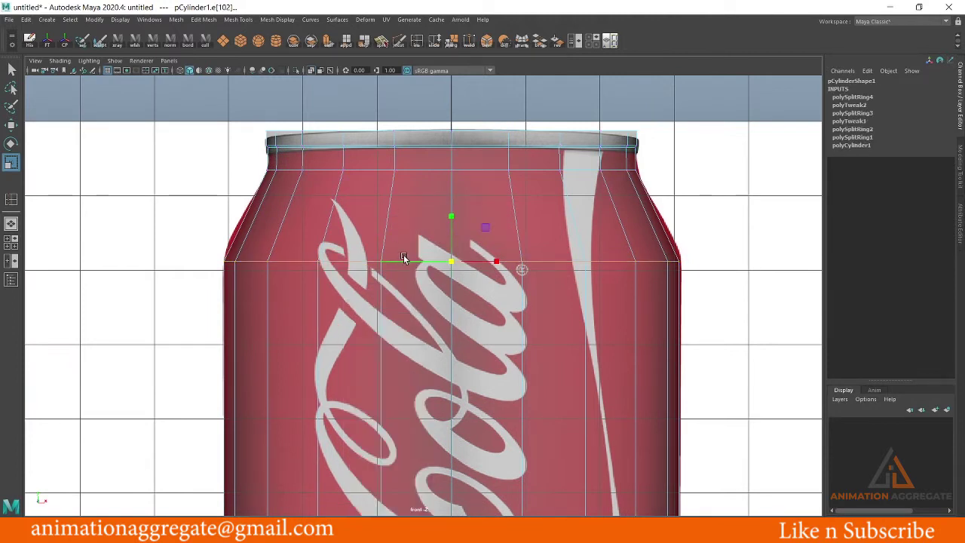
pyautogui.press('w')
pyautogui.moveTo(451, 215); pyautogui.dragTo(449, 202)
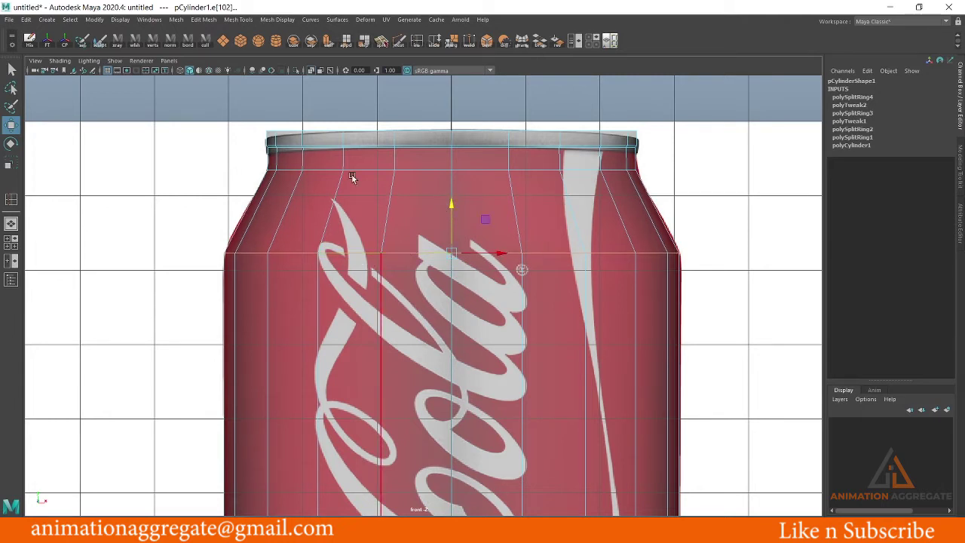
pyautogui.scroll(-2, 557, 252)
pyautogui.scroll(-2, 526, 170)
pyautogui.keyDown('alt'); pyautogui.moveTo(526, 170); pyautogui.dragTo(513, 102, button='middle'); pyautogui.keyUp('alt')
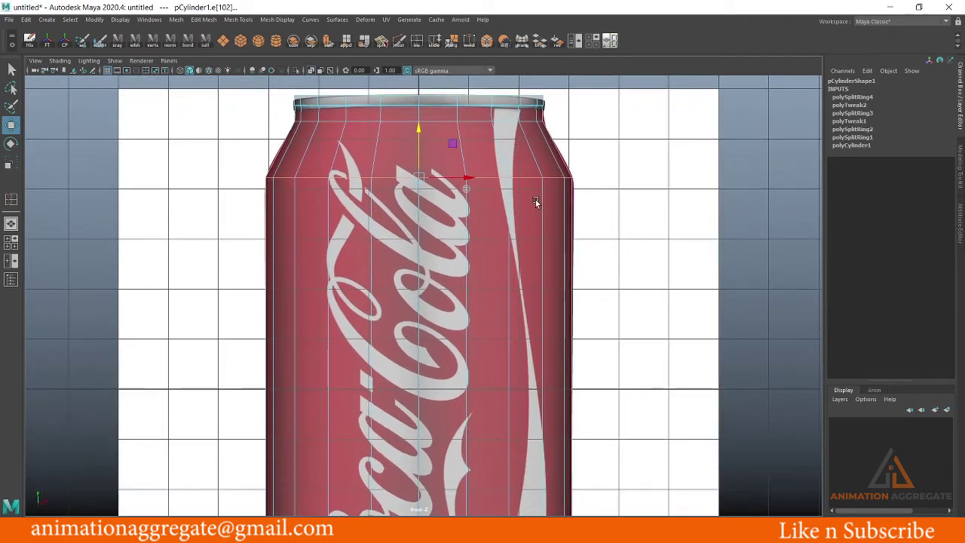
# Orbit the perspective view to inspect the can, then go back to the maximized front view
pyautogui.press('space')
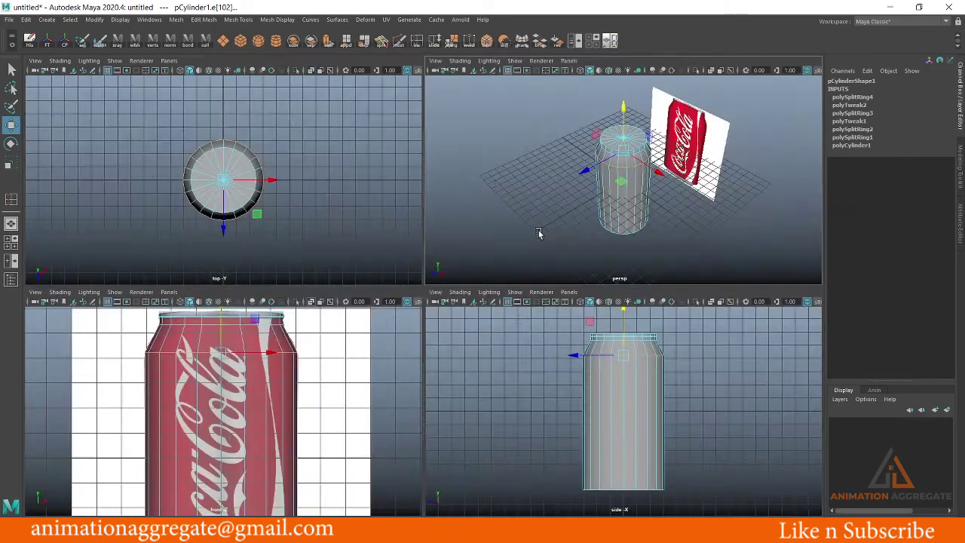
pyautogui.press('space')
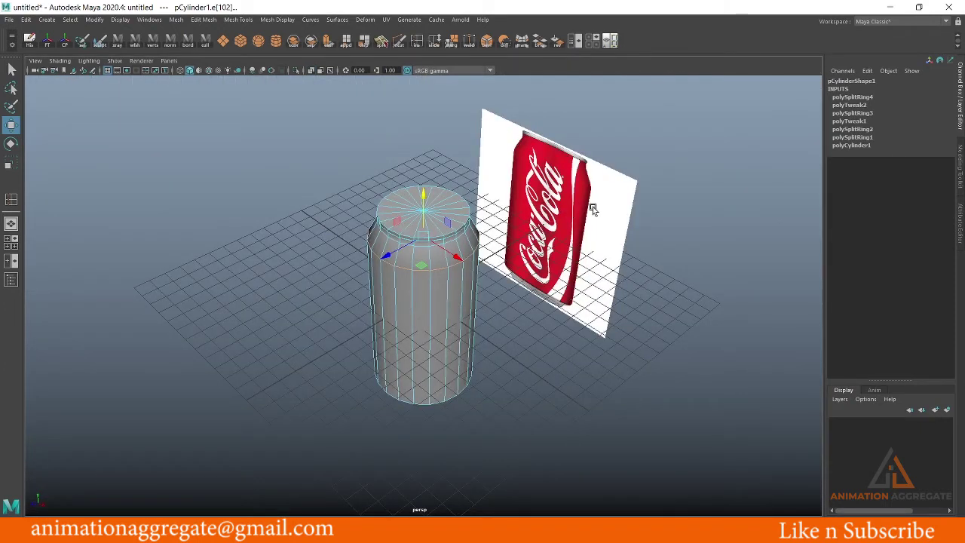
pyautogui.moveTo(593, 207)
pyautogui.keyDown('alt'); pyautogui.mouseDown()
pyautogui.moveTo(373, 280)
pyautogui.moveTo(320, 268)
pyautogui.moveTo(510, 268)
pyautogui.moveTo(298, 374)
pyautogui.mouseUp(); pyautogui.keyUp('alt')
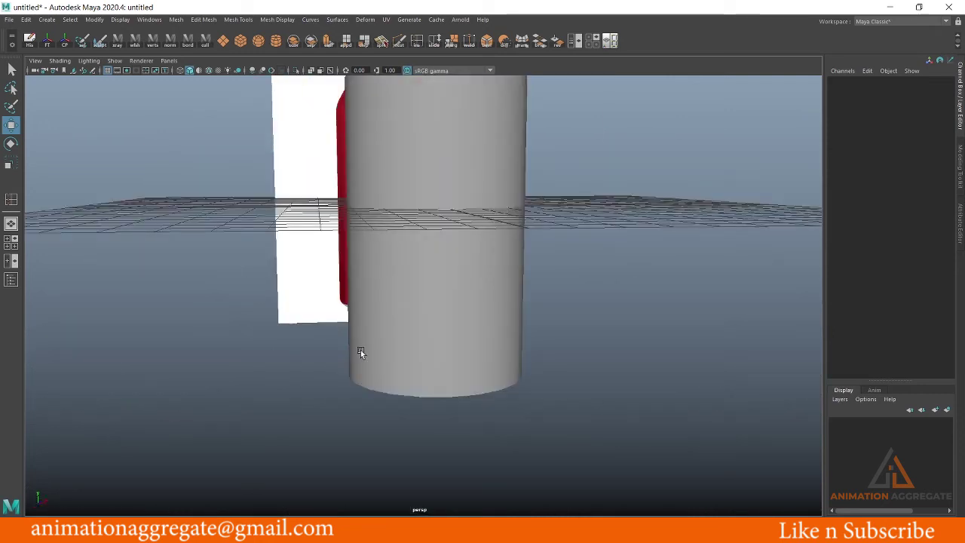
pyautogui.press('space')
pyautogui.press('space')
pyautogui.scroll(1, 332, 258)
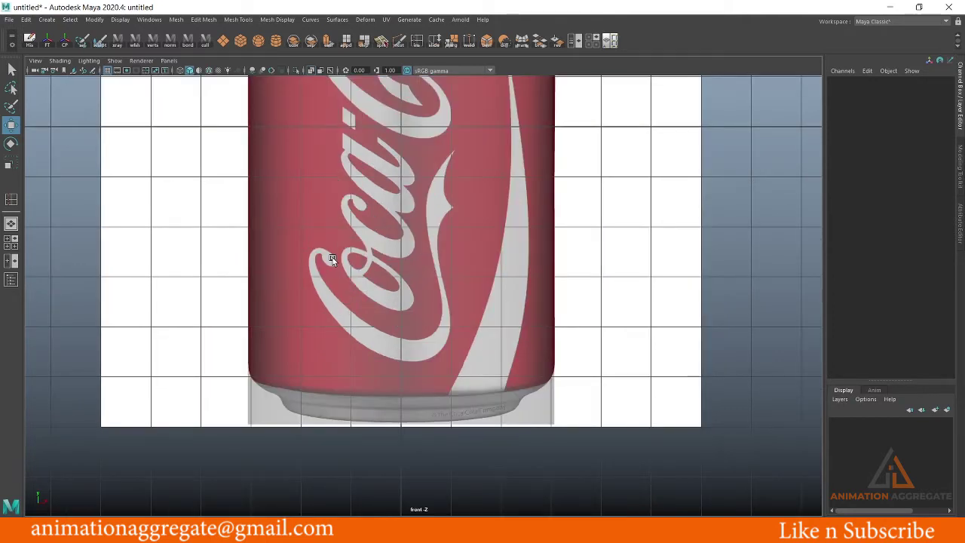
# Select the can and activate Insert Edge Loop Tool from the marking menu, previewing a lower-body loop
pyautogui.scroll(2, 332, 259)
pyautogui.click(103, 319)
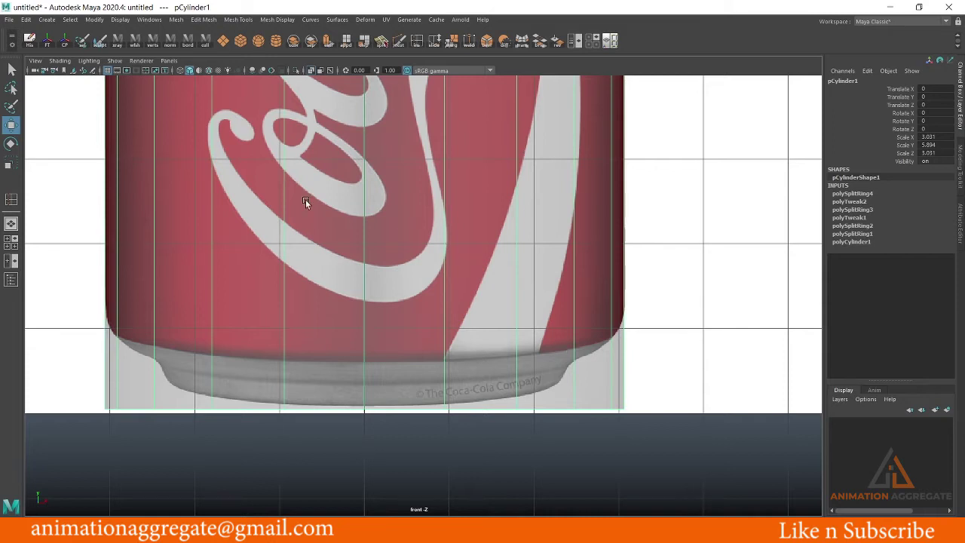
pyautogui.click(239, 21)
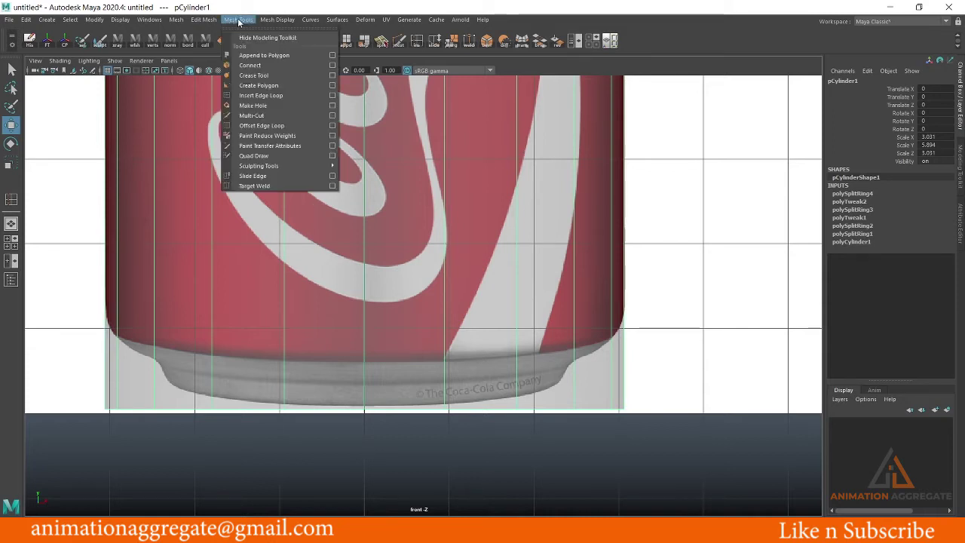
pyautogui.click(238, 20)
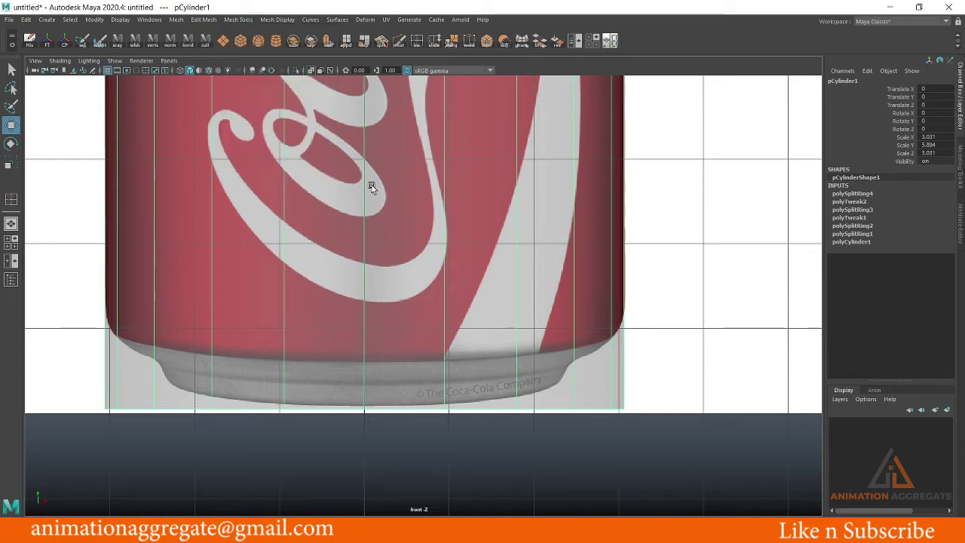
pyautogui.keyDown('shift'); pyautogui.rightClick(415, 165); pyautogui.keyUp('shift')
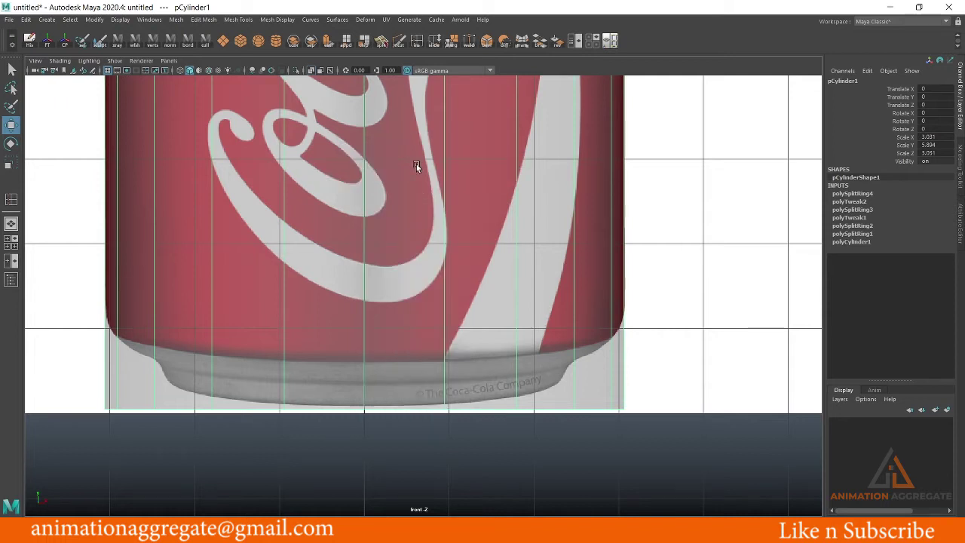
pyautogui.keyDown('shift'); pyautogui.moveTo(416, 163); pyautogui.dragTo(391, 179, button='right'); pyautogui.keyUp('shift')
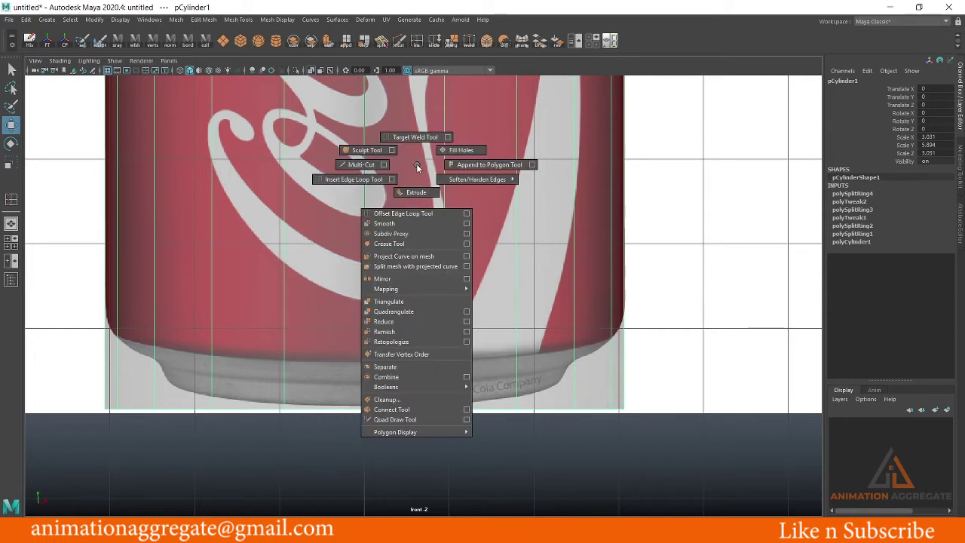
pyautogui.click(350, 186)
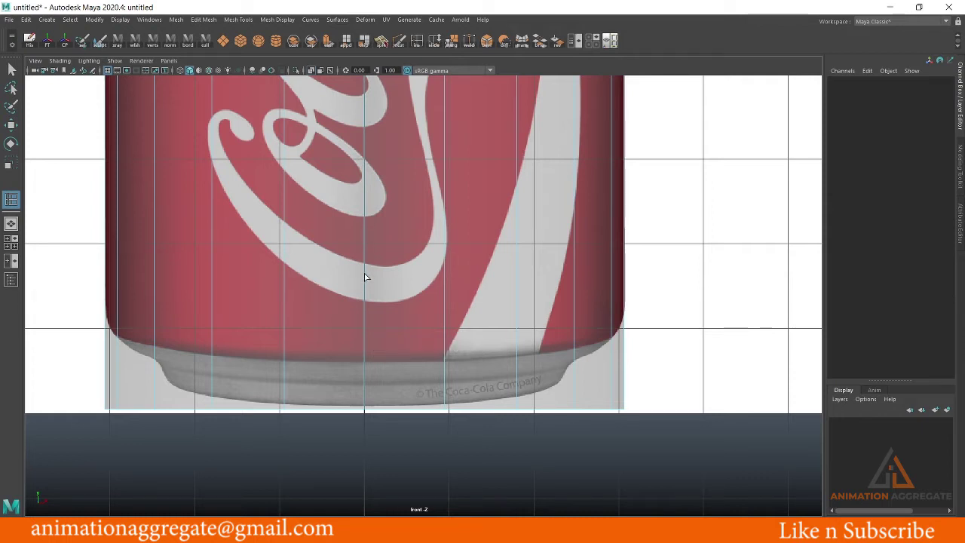
pyautogui.moveTo(366, 279); pyautogui.dragTo(366, 349)
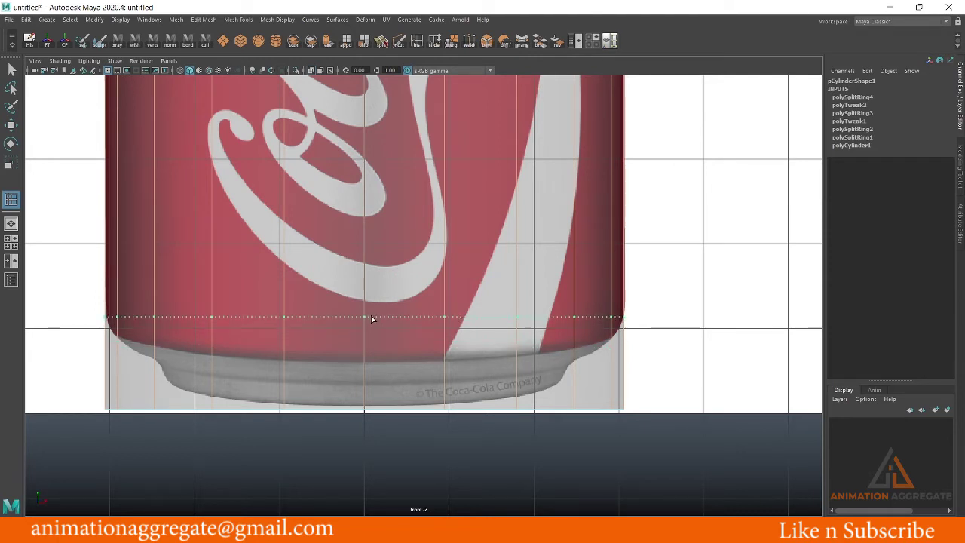
# Insert edge loops just above the base and along the bottom rim, then switch to vertex mode
pyautogui.click(371, 318)
pyautogui.keyDown('alt'); pyautogui.moveTo(380, 355); pyautogui.dragTo(380, 288, button='middle'); pyautogui.keyUp('alt')
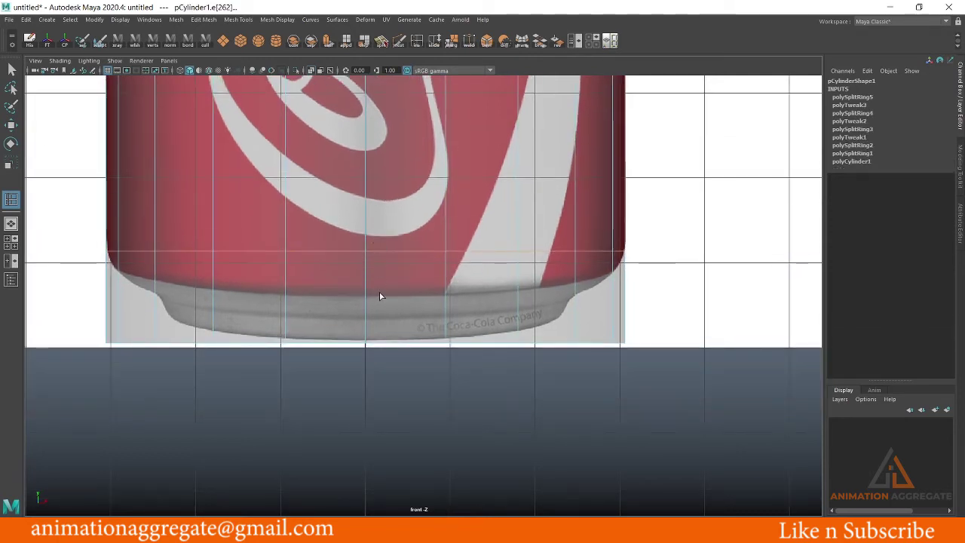
pyautogui.moveTo(364, 291); pyautogui.dragTo(365, 307)
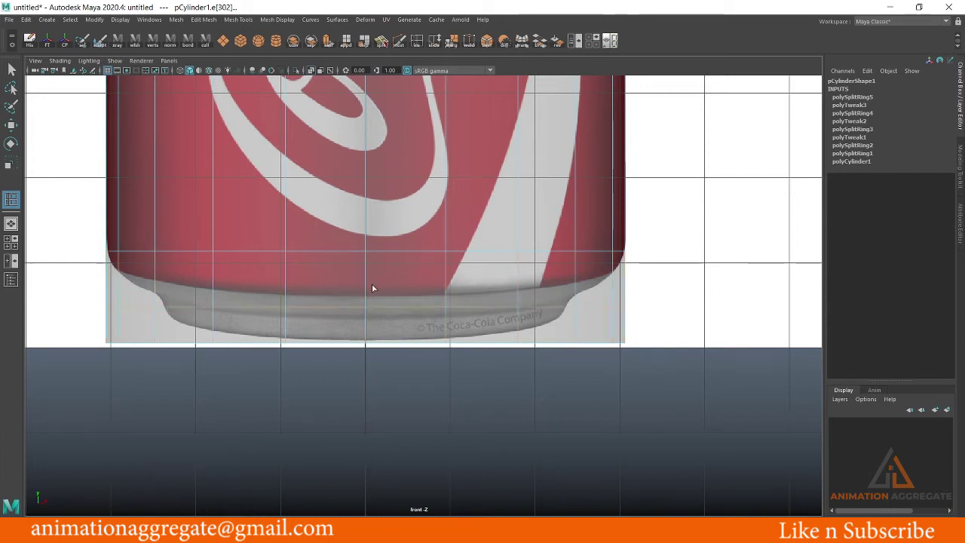
pyautogui.moveTo(400, 193); pyautogui.dragTo(357, 188, button='right')
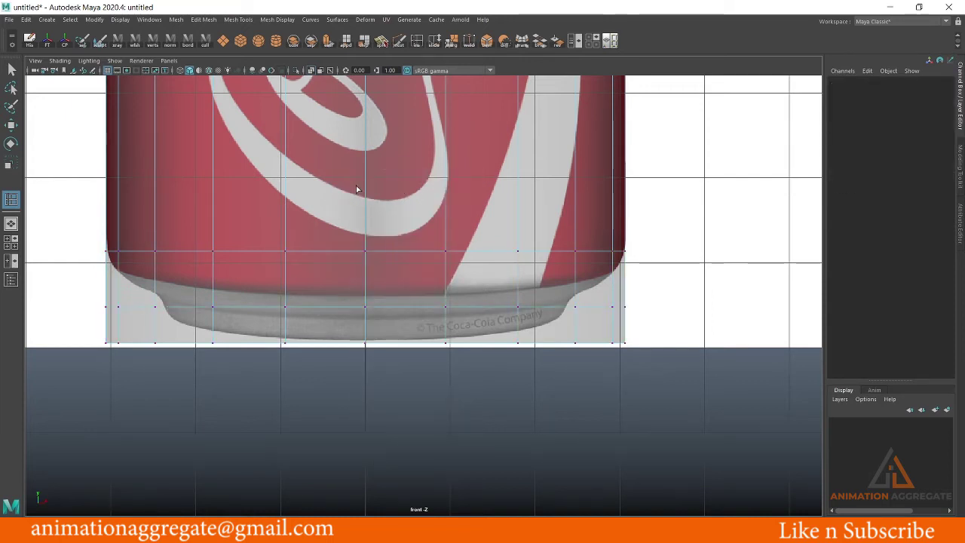
# Select the bottom vertex row, scale it inward and raise it slightly
pyautogui.press('w')
pyautogui.moveTo(68, 333); pyautogui.dragTo(676, 397)
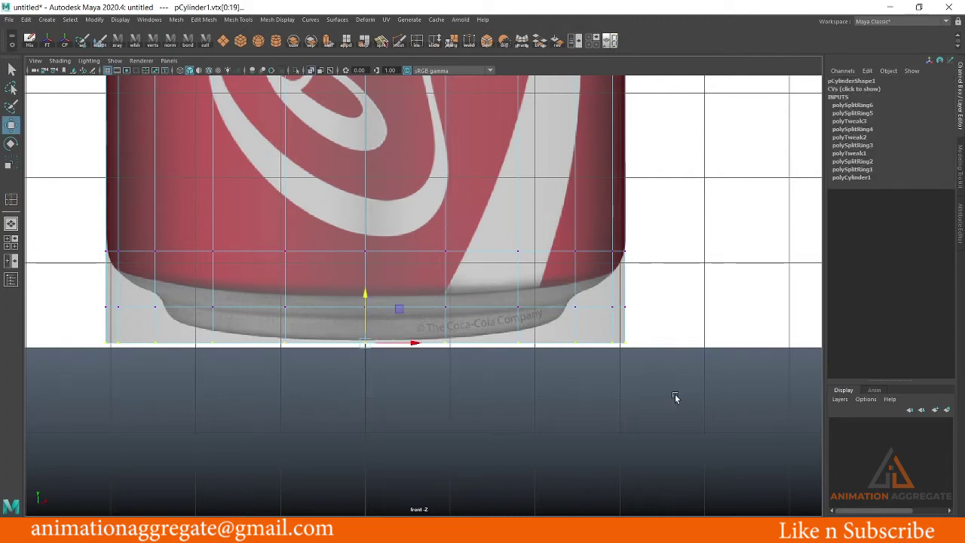
pyautogui.press('r')
pyautogui.moveTo(366, 345); pyautogui.dragTo(304, 340)
pyautogui.press('w')
pyautogui.moveTo(364, 295); pyautogui.dragTo(363, 287)
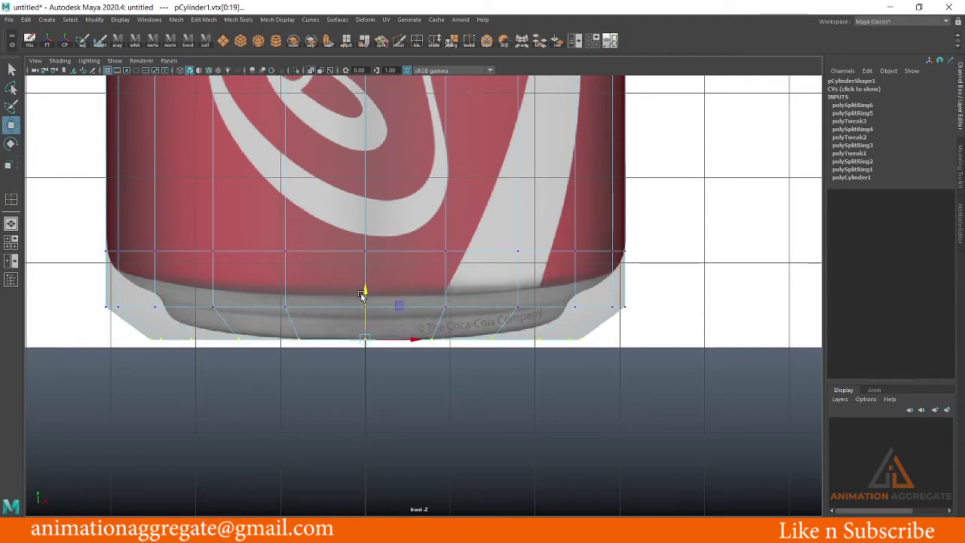
pyautogui.press('r')
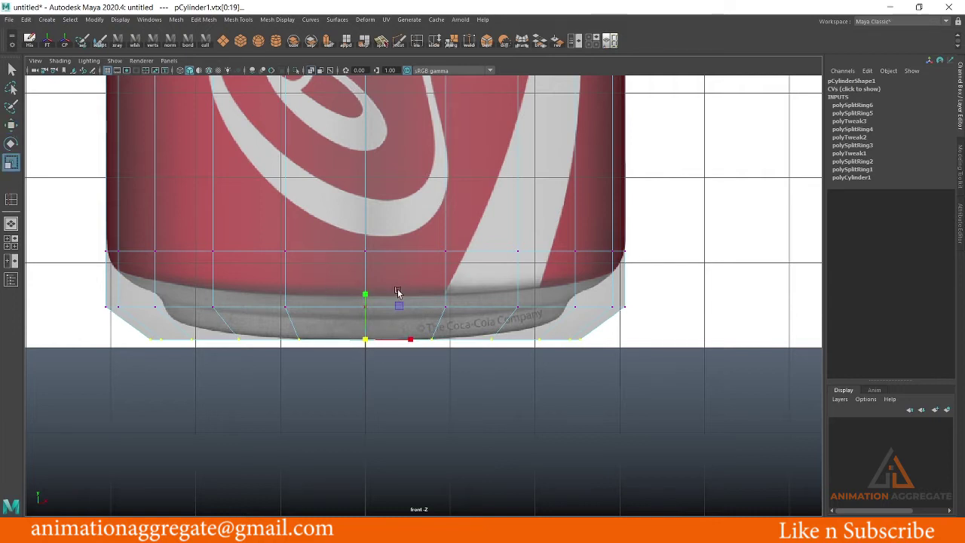
pyautogui.moveTo(366, 341); pyautogui.dragTo(339, 340)
# Narrow the upper base ring and the lowest ring further, then return to object selection
pyautogui.moveTo(105, 289); pyautogui.dragTo(656, 319)
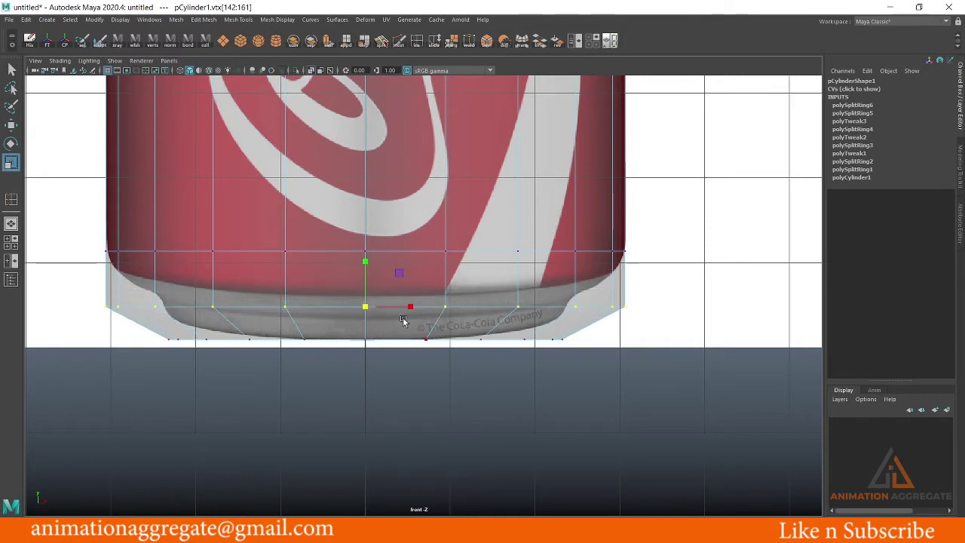
pyautogui.moveTo(366, 307); pyautogui.dragTo(278, 319)
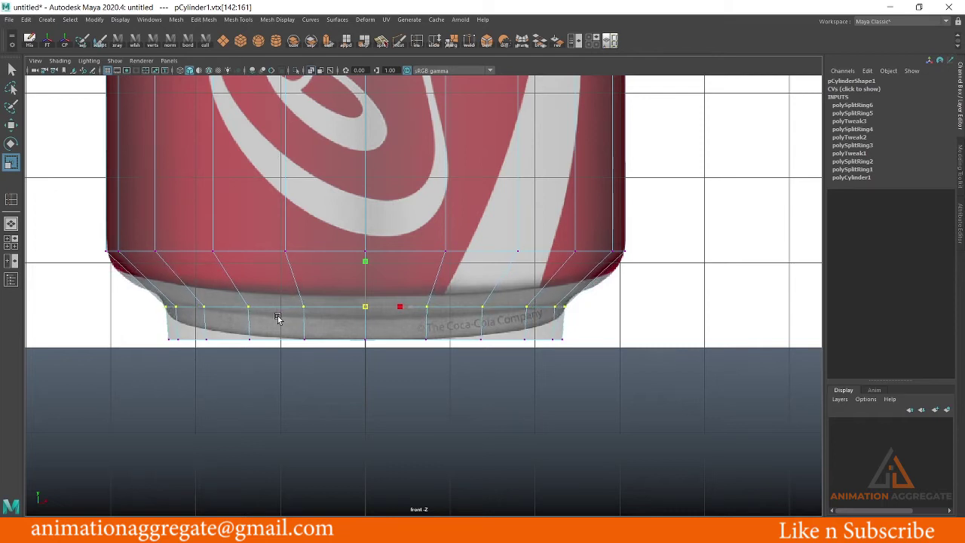
pyautogui.moveTo(125, 347); pyautogui.dragTo(601, 383)
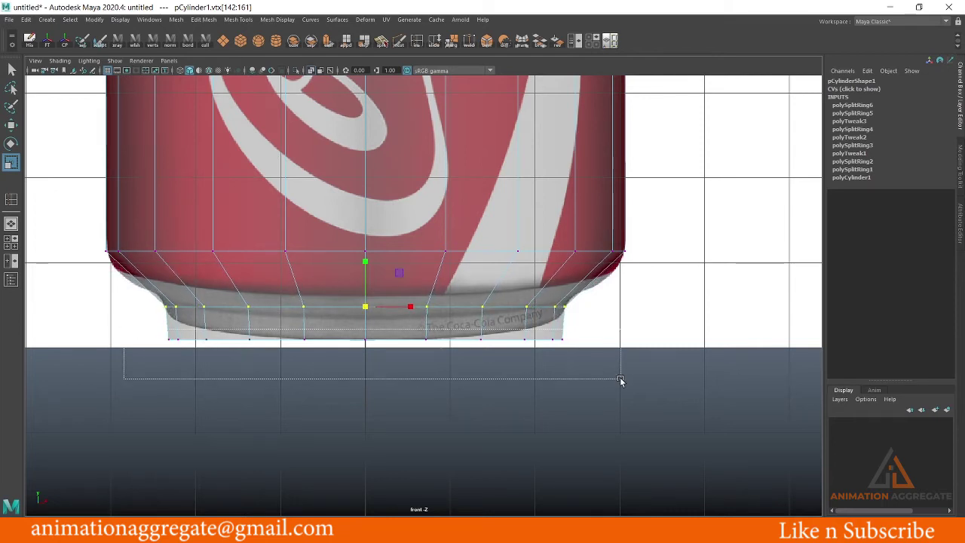
pyautogui.moveTo(365, 340); pyautogui.dragTo(345, 339)
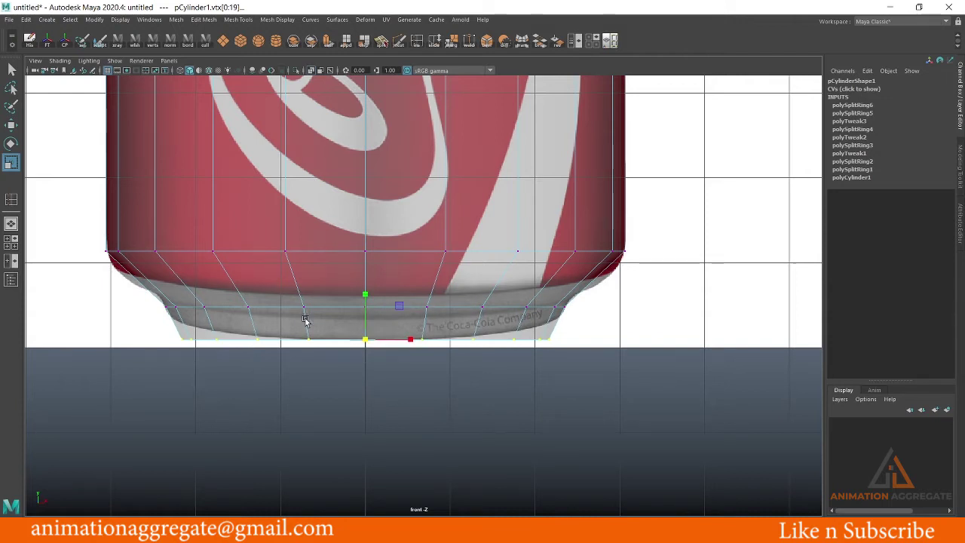
pyautogui.moveTo(106, 292); pyautogui.dragTo(588, 314)
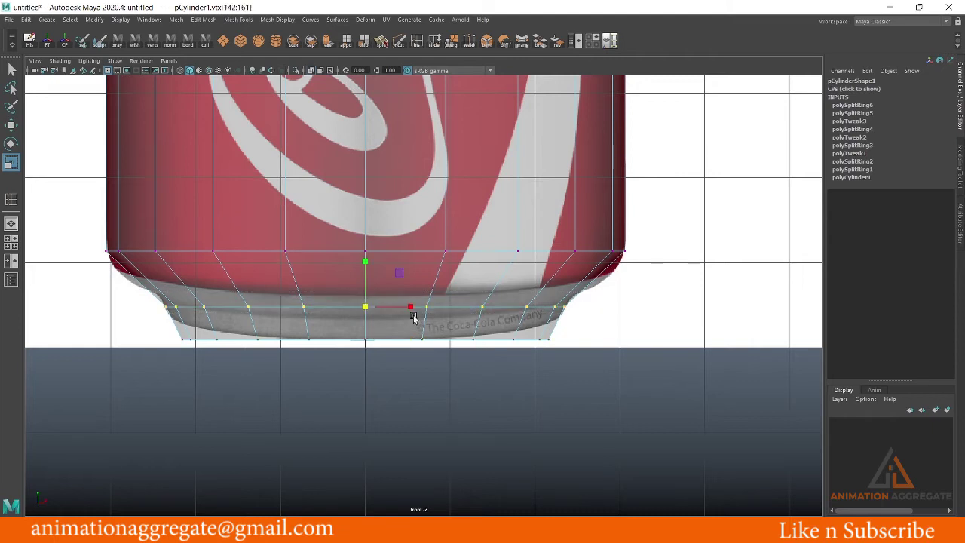
pyautogui.moveTo(365, 309); pyautogui.dragTo(368, 307)
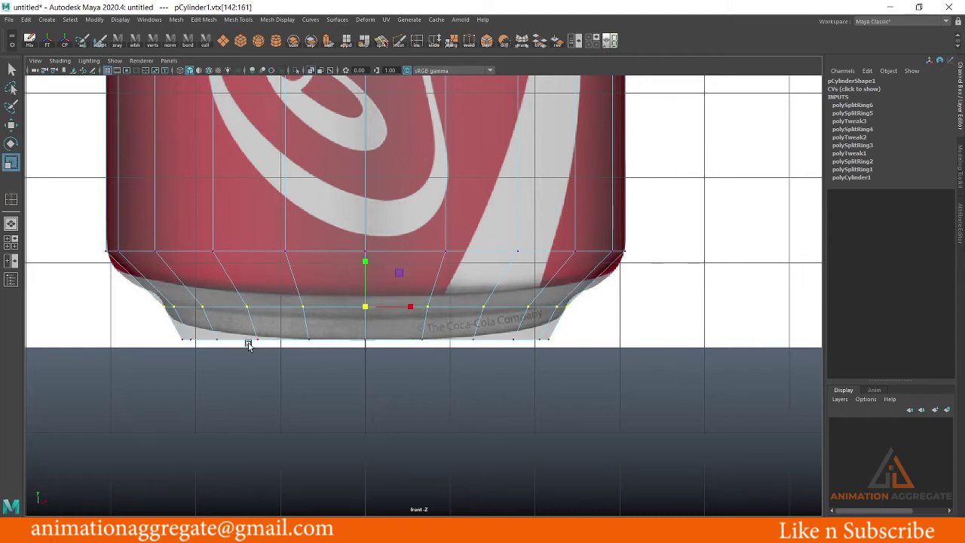
pyautogui.hotkey('ctrl', 'z')
pyautogui.hotkey('ctrl', 'z')
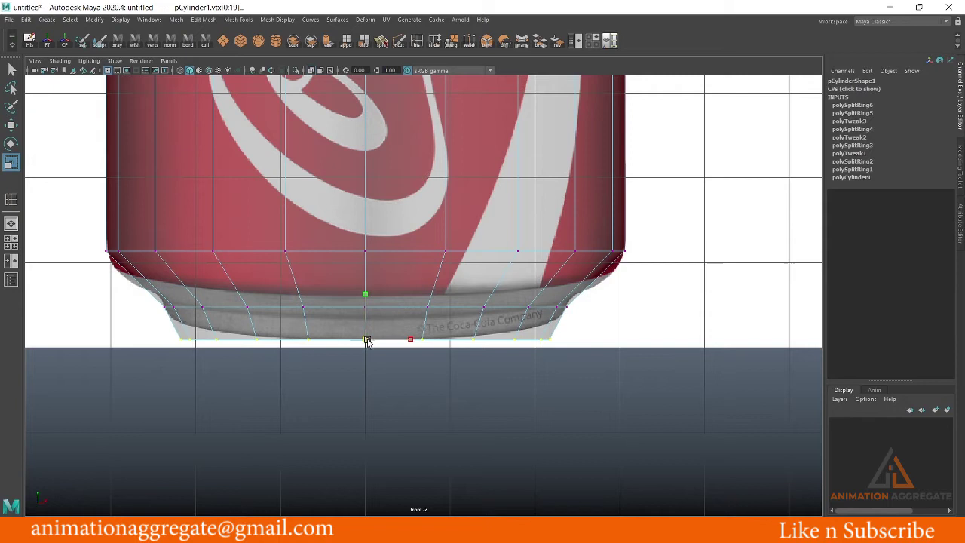
pyautogui.moveTo(519, 218); pyautogui.dragTo(577, 185, button='right')
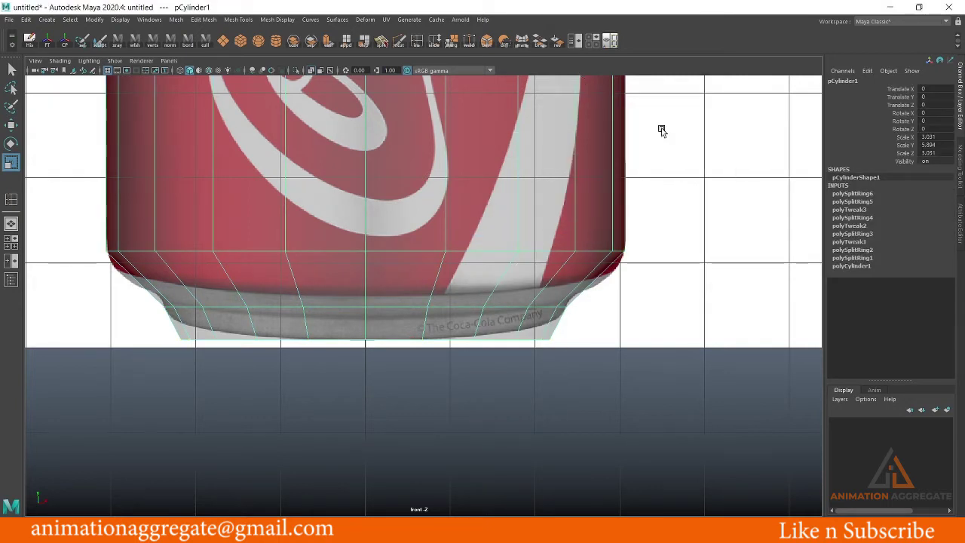
pyautogui.press('space')
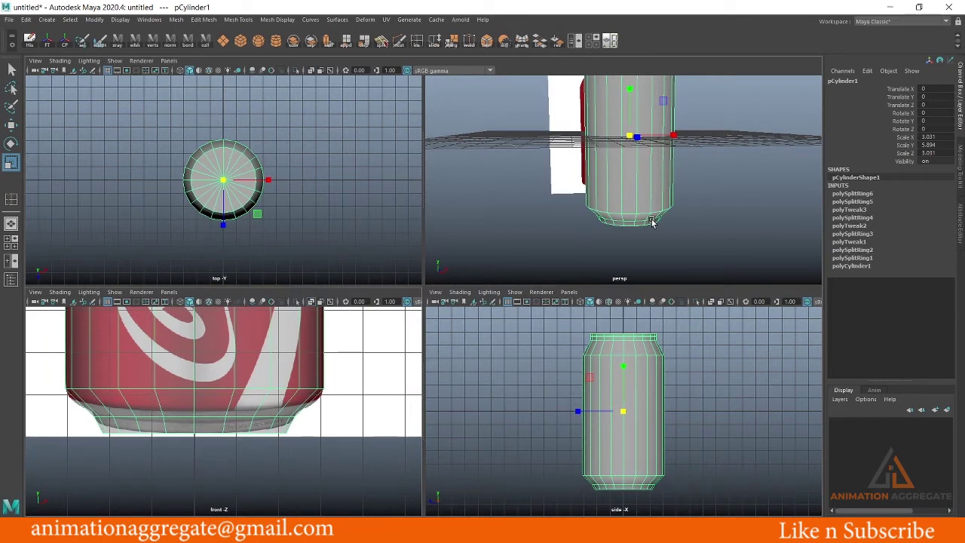
# Maximize the perspective view and orbit around the can beside the reference image
pyautogui.press('space')
pyautogui.keyDown('alt'); pyautogui.moveTo(653, 222); pyautogui.dragTo(467, 192); pyautogui.keyUp('alt')
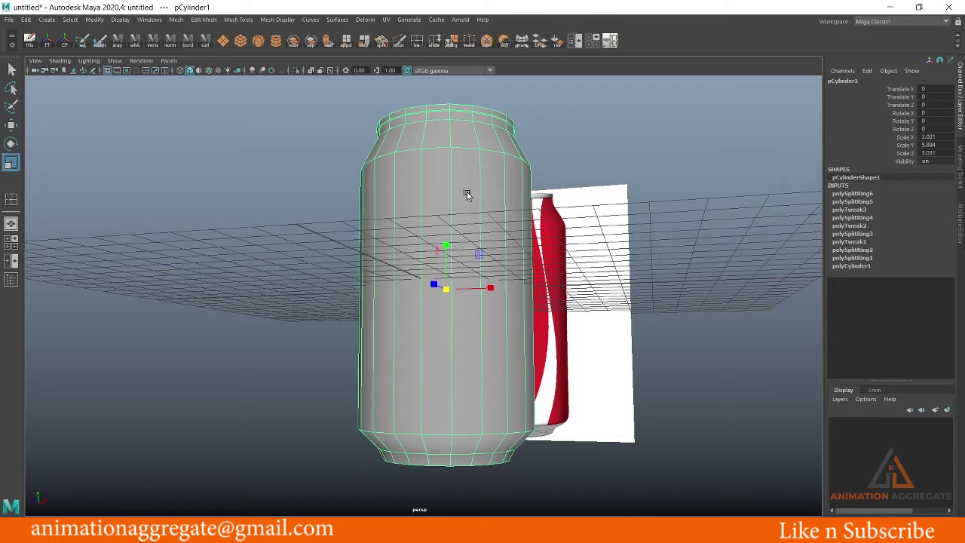
pyautogui.keyDown('alt'); pyautogui.moveTo(467, 191); pyautogui.dragTo(359, 233); pyautogui.keyUp('alt')
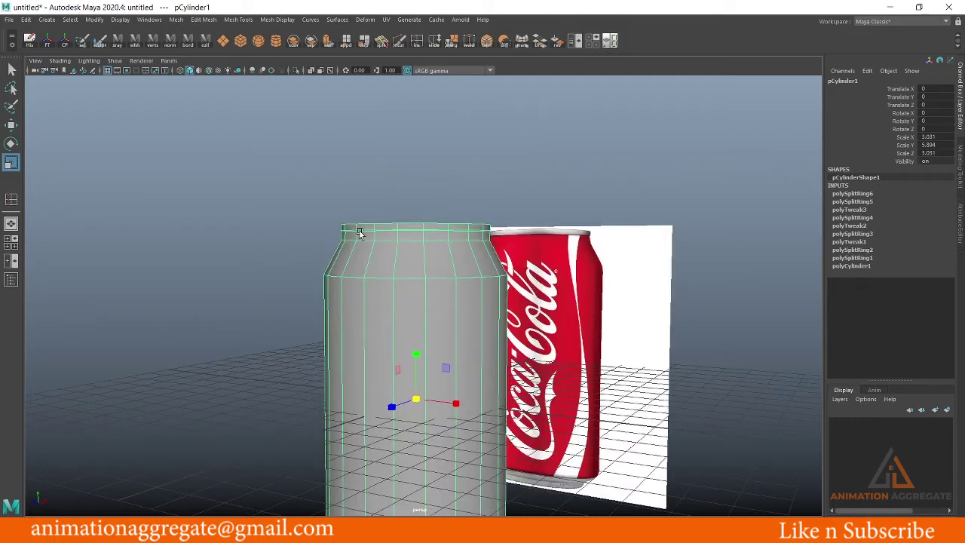
pyautogui.press('super')
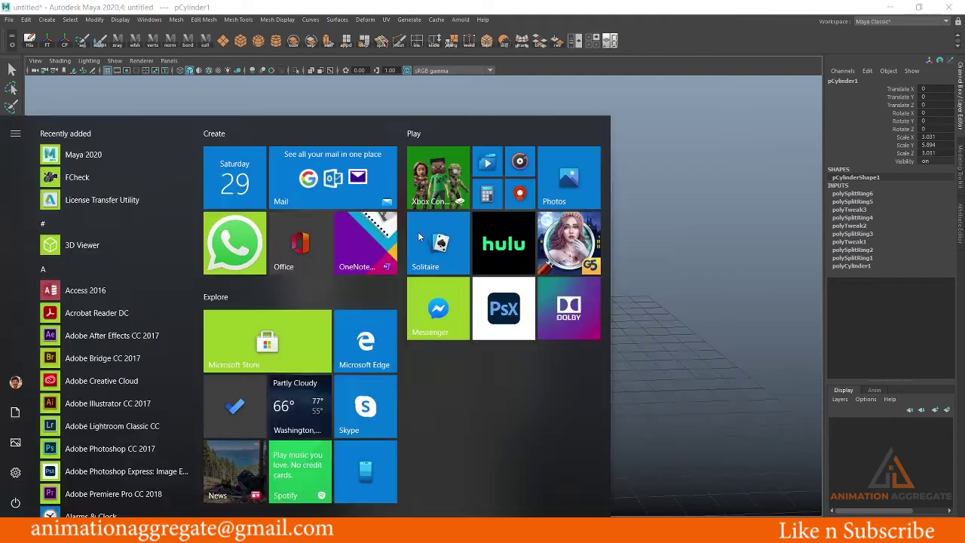
pyautogui.click(625, 26)
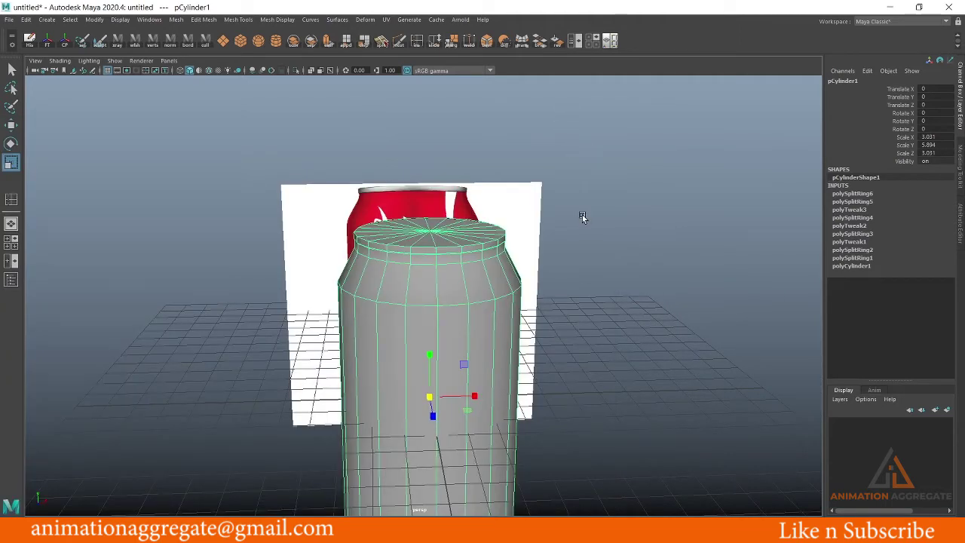
pyautogui.keyDown('alt'); pyautogui.moveTo(582, 215); pyautogui.dragTo(436, 258); pyautogui.keyUp('alt')
pyautogui.keyDown('alt'); pyautogui.moveTo(367, 164); pyautogui.dragTo(391, 206); pyautogui.keyUp('alt')
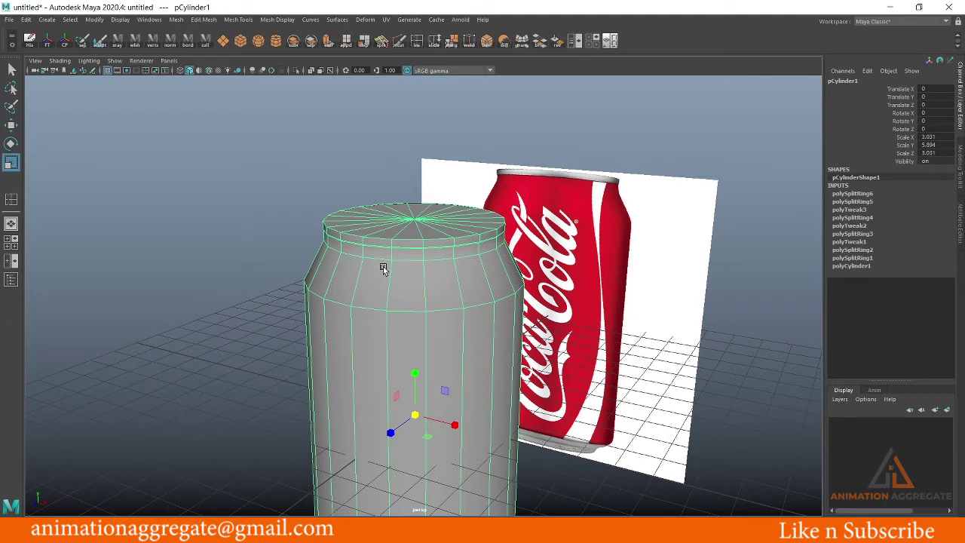
# Turn on smooth mesh preview with 3 and orbit close to inspect the rounded can
pyautogui.press('3')
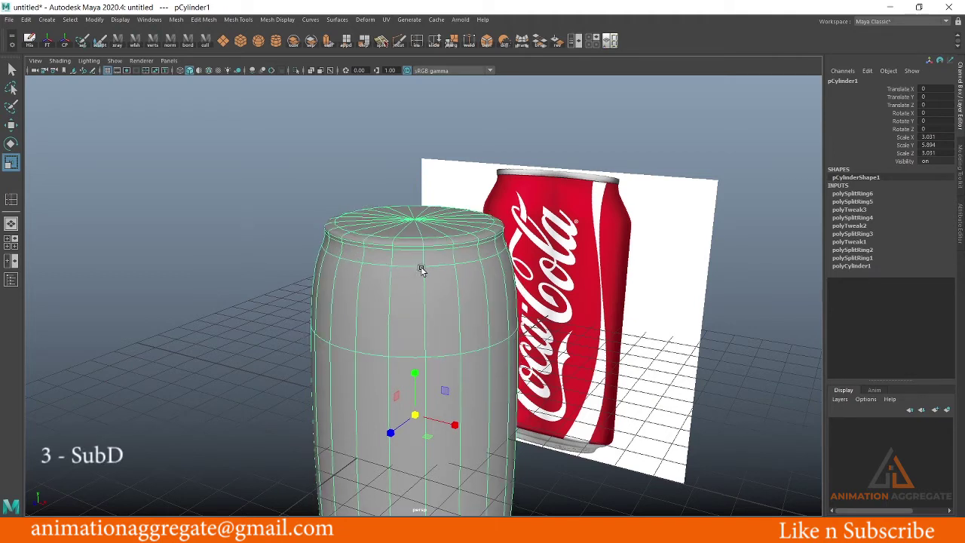
pyautogui.moveTo(469, 308)
pyautogui.keyDown('alt'); pyautogui.mouseDown()
pyautogui.moveTo(438, 246)
pyautogui.moveTo(418, 244)
pyautogui.moveTo(417, 330)
pyautogui.mouseUp(); pyautogui.keyUp('alt')
pyautogui.scroll(2, 417, 331)
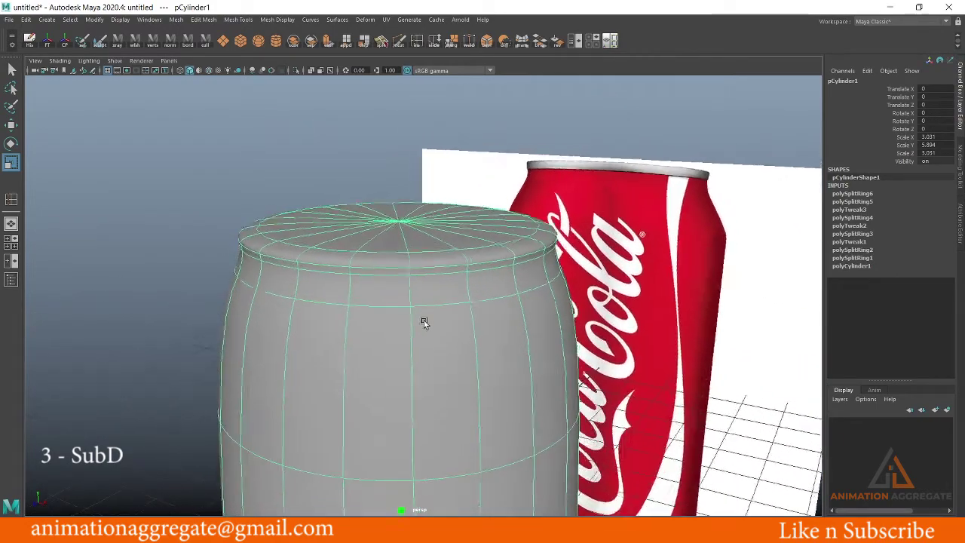
pyautogui.scroll(2, 425, 321)
pyautogui.scroll(2, 362, 309)
pyautogui.scroll(2, 388, 315)
pyautogui.scroll(-2, 445, 306)
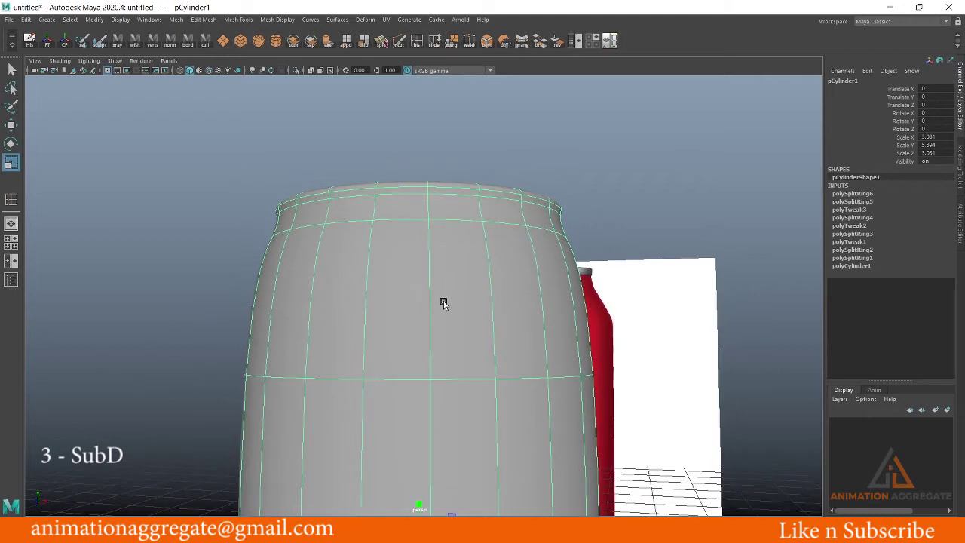
pyautogui.press('space')
pyautogui.press('space')
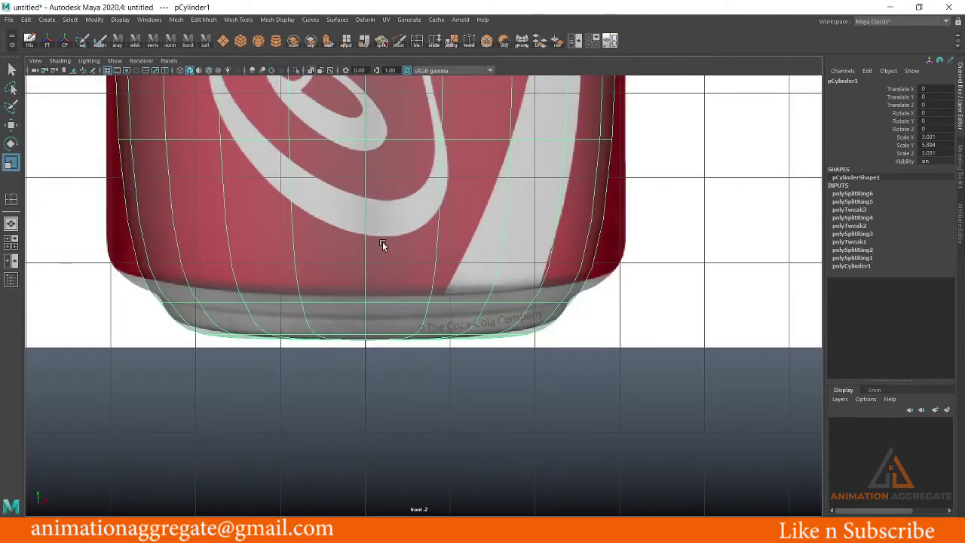
# Frame the can, turn off smooth mesh preview with 1, and zoom onto the can top
pyautogui.press('f')
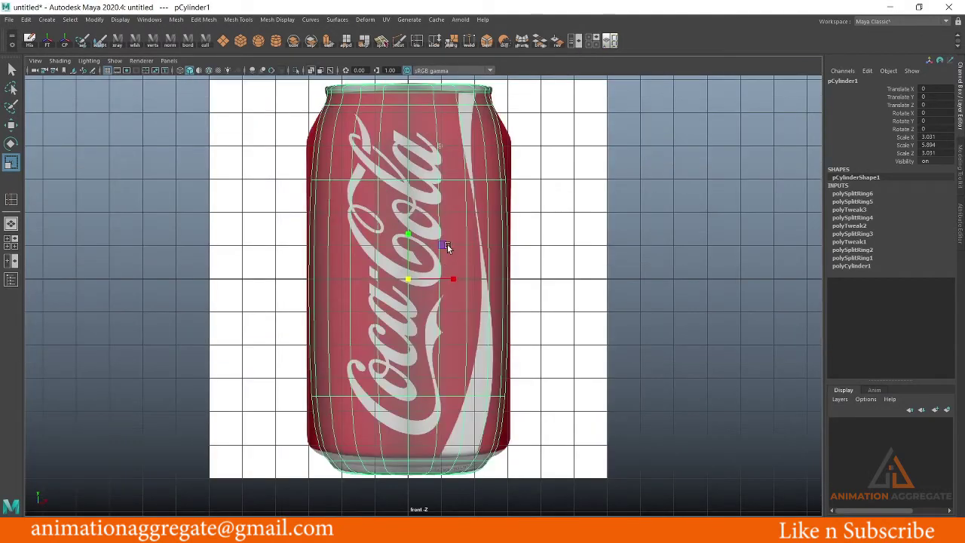
pyautogui.scroll(2, 448, 245)
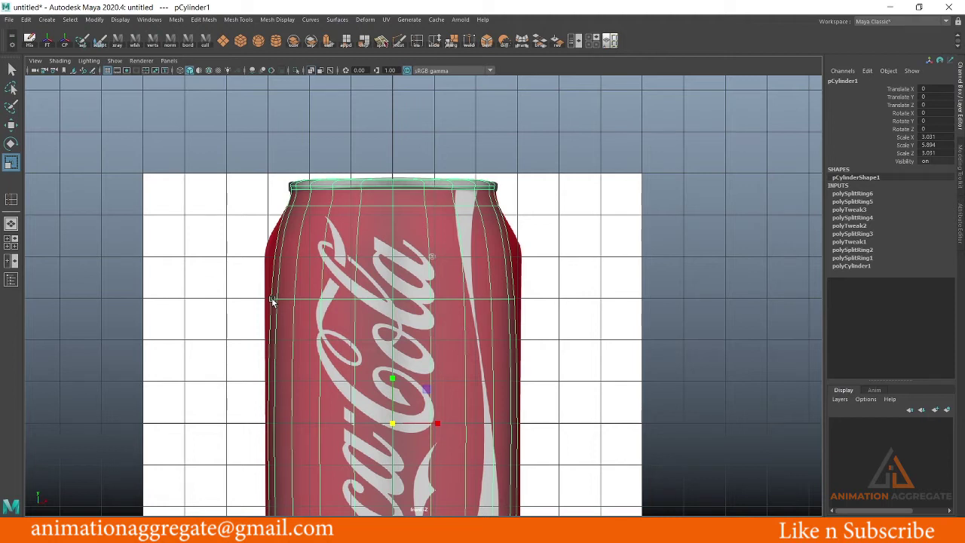
pyautogui.moveTo(331, 266); pyautogui.dragTo(375, 262, button='right')
pyautogui.press('1')
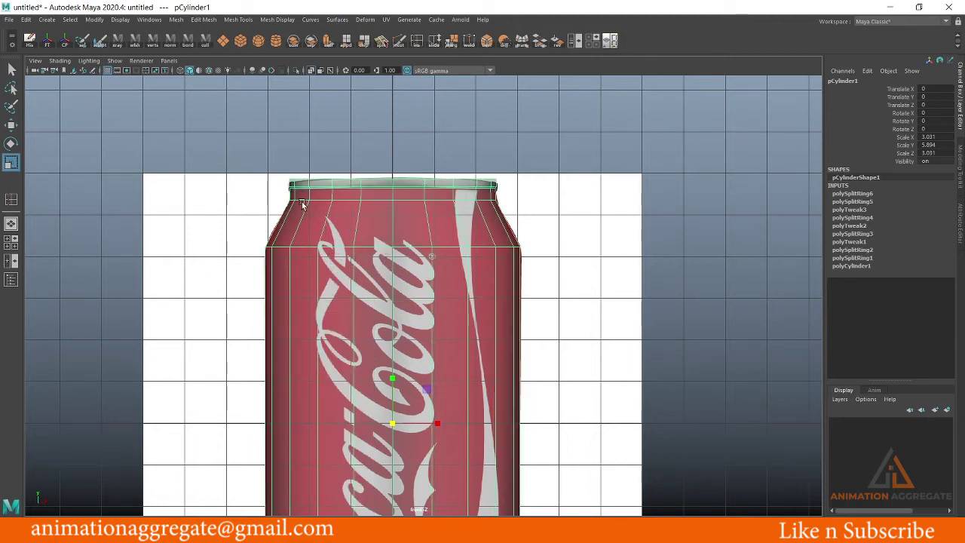
pyautogui.scroll(2, 381, 244)
pyautogui.scroll(3, 381, 244)
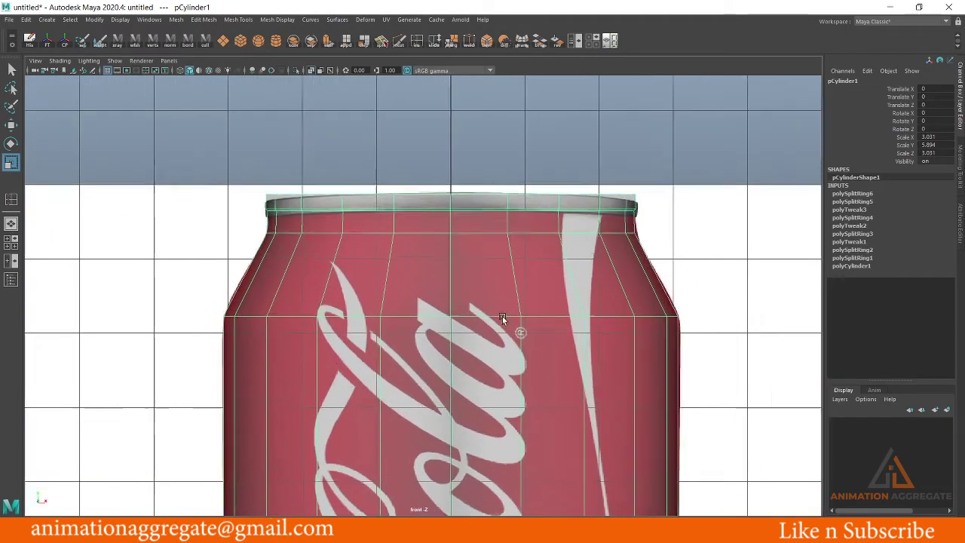
pyautogui.scroll(2, 379, 251)
pyautogui.scroll(2, 437, 294)
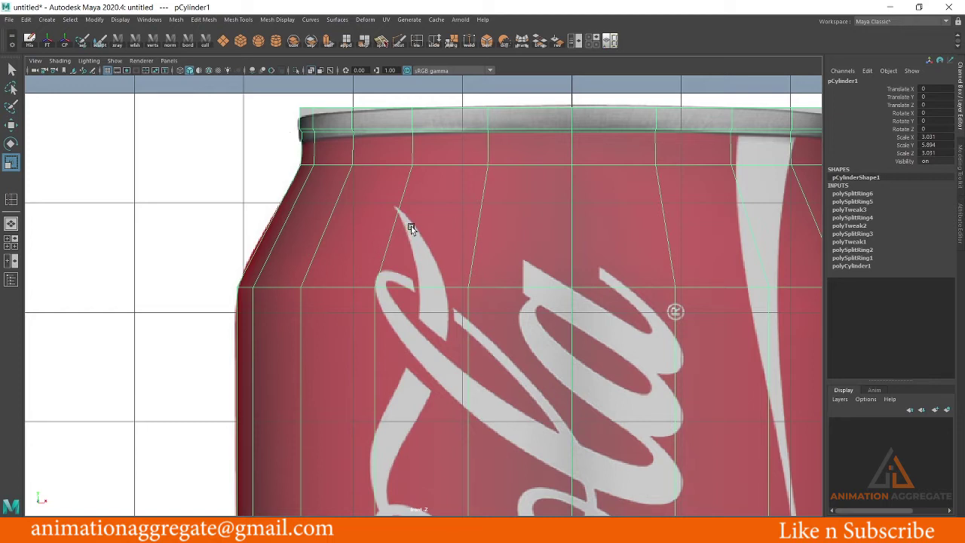
# Activate Insert Edge Loop Tool and add two edge loops at the shoulder base
pyautogui.keyDown('shift'); pyautogui.rightClick(436, 204); pyautogui.keyUp('shift')
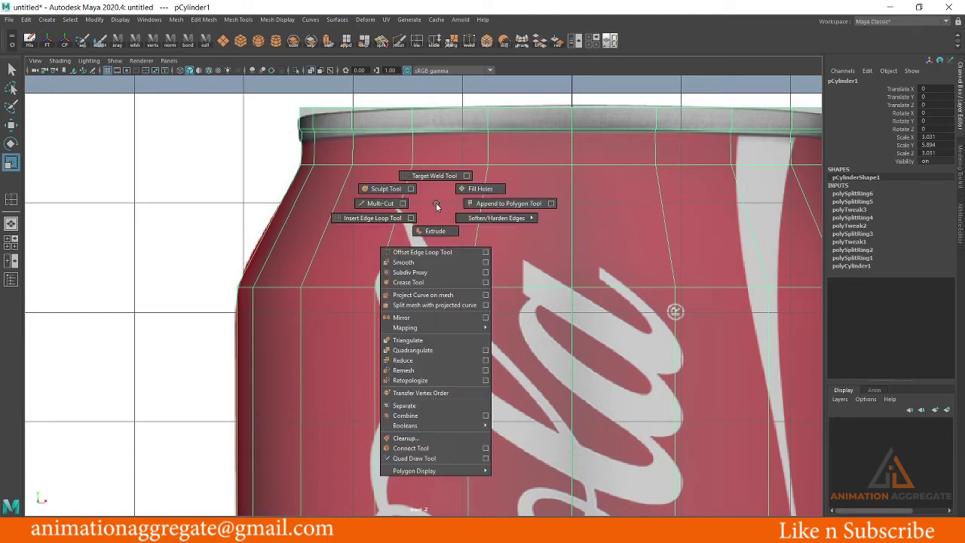
pyautogui.click(375, 219)
pyautogui.moveTo(303, 308); pyautogui.dragTo(302, 292)
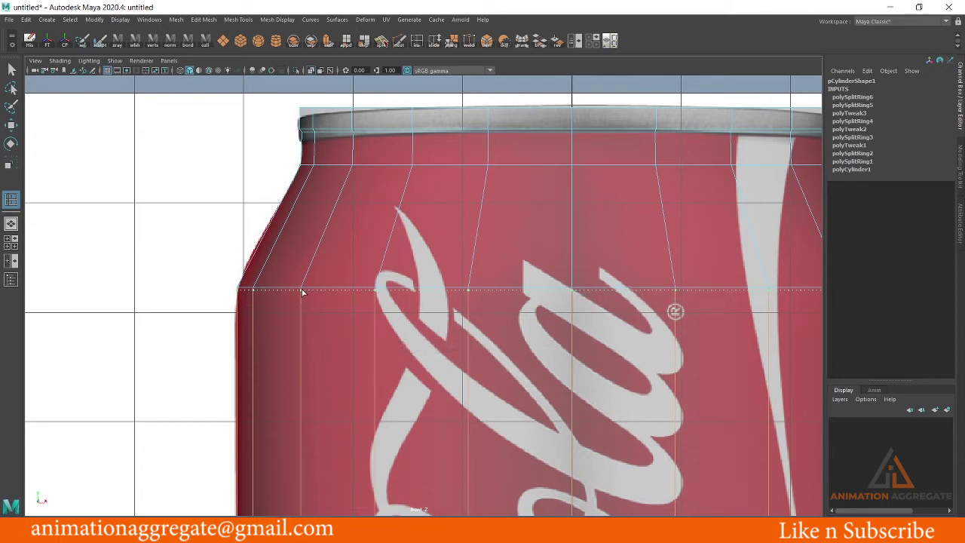
pyautogui.moveTo(302, 292); pyautogui.dragTo(302, 292)
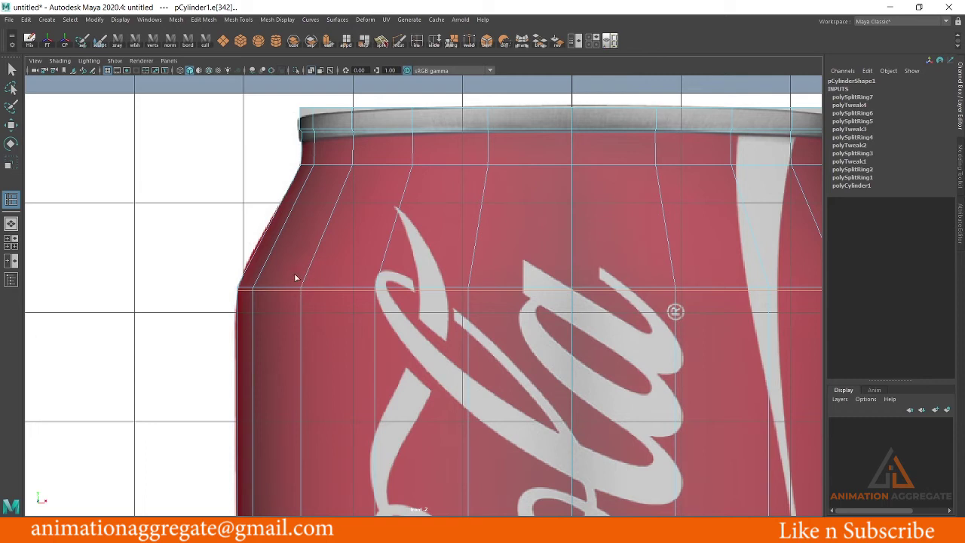
pyautogui.moveTo(314, 261); pyautogui.dragTo(310, 269)
pyautogui.moveTo(310, 270); pyautogui.dragTo(302, 276)
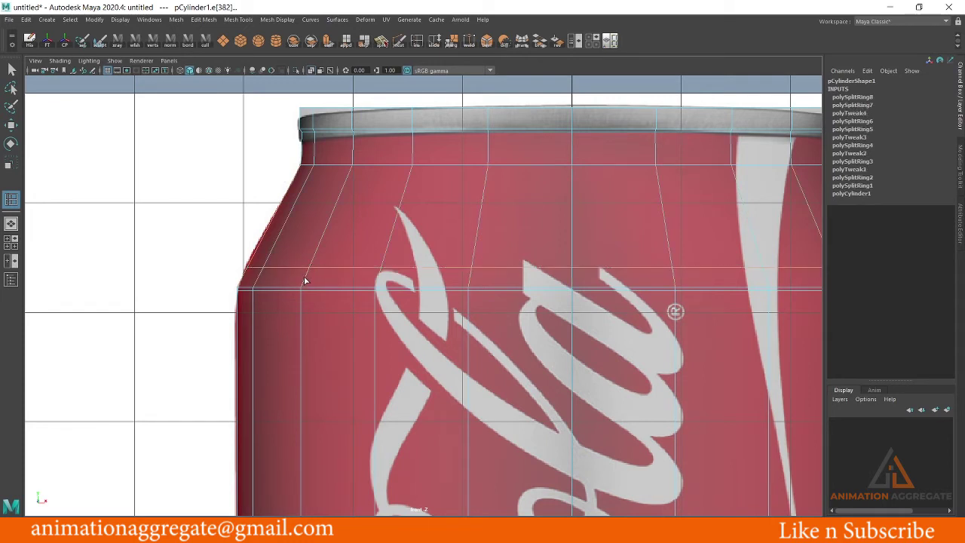
# Zoom in on the can's top rim and add two edge loops along it
pyautogui.keyDown('alt'); pyautogui.moveTo(358, 179); pyautogui.dragTo(340, 284, button='middle'); pyautogui.keyUp('alt')
pyautogui.keyDown('alt'); pyautogui.moveTo(340, 284); pyautogui.dragTo(550, 298, button='right'); pyautogui.keyUp('alt')
pyautogui.scroll(2, 377, 241)
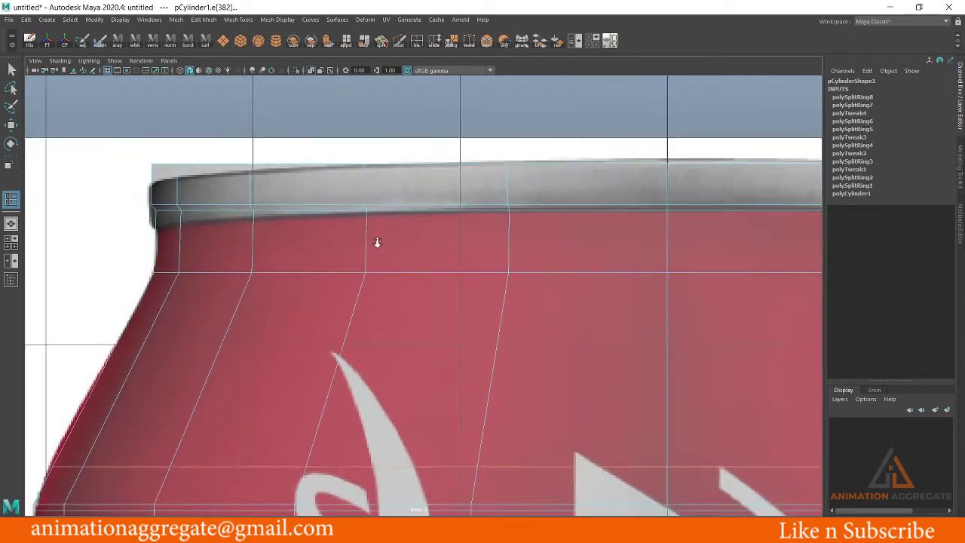
pyautogui.scroll(2, 431, 248)
pyautogui.scroll(2, 646, 301)
pyautogui.scroll(2, 360, 202)
pyautogui.keyDown('alt'); pyautogui.moveTo(359, 201); pyautogui.dragTo(490, 213, button='middle'); pyautogui.keyUp('alt')
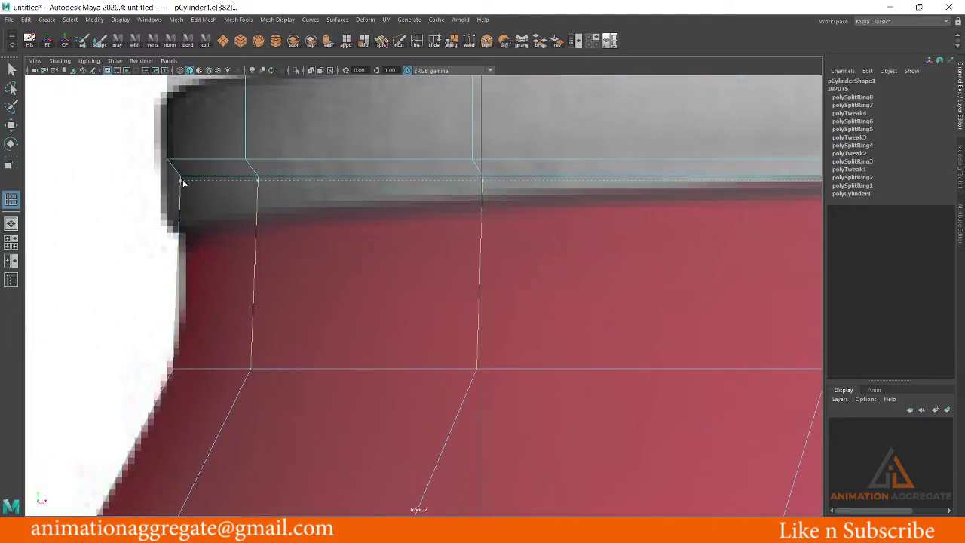
pyautogui.click(183, 181)
pyautogui.click(179, 175)
# In the maximized perspective view, add another edge loop in the rim band
pyautogui.press('space')
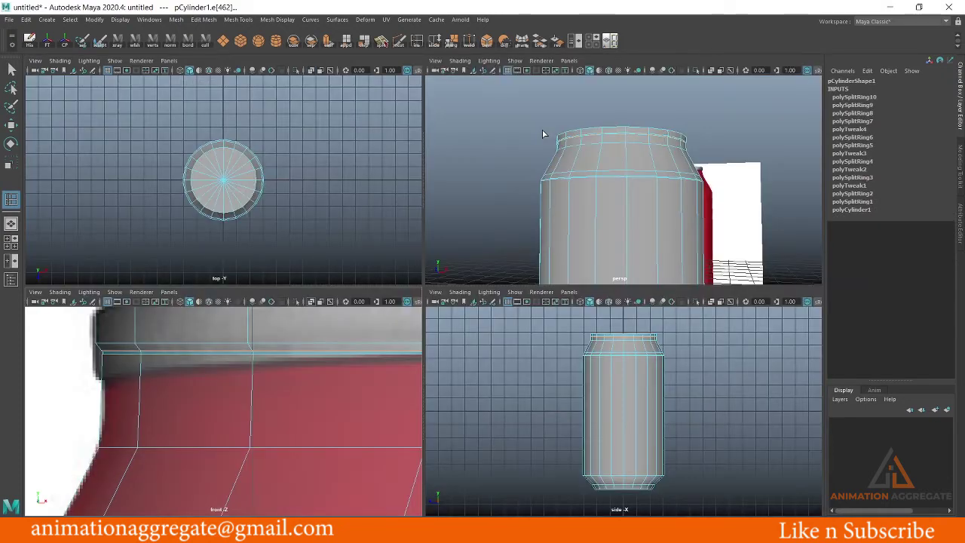
pyautogui.press('space')
pyautogui.scroll(3, 282, 148)
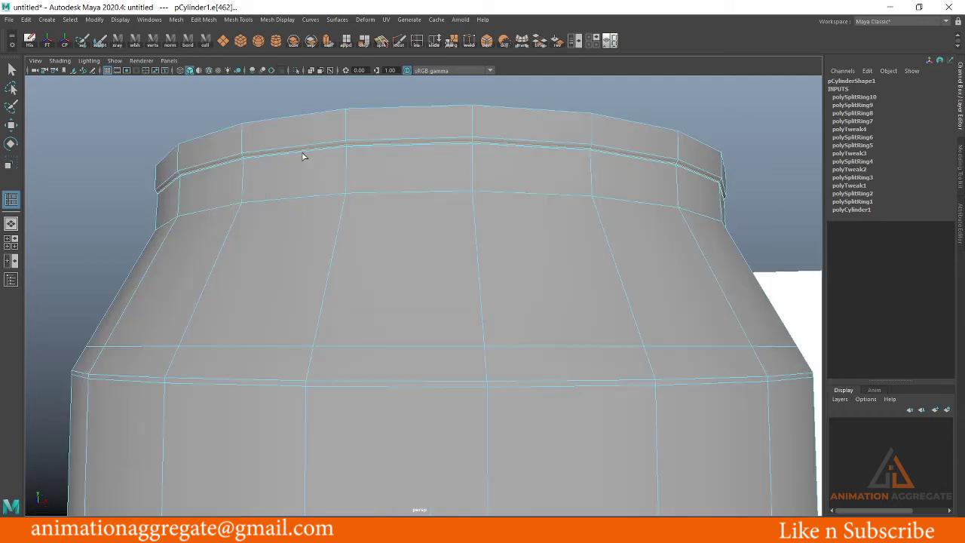
pyautogui.keyDown('alt'); pyautogui.moveTo(304, 155); pyautogui.dragTo(297, 258, button='middle'); pyautogui.keyUp('alt')
pyautogui.scroll(3, 317, 248)
pyautogui.moveTo(339, 237)
pyautogui.keyDown('alt'); pyautogui.mouseDown()
pyautogui.moveTo(349, 266)
pyautogui.moveTo(304, 218)
pyautogui.mouseUp(); pyautogui.keyUp('alt')
pyautogui.scroll(3, 351, 260)
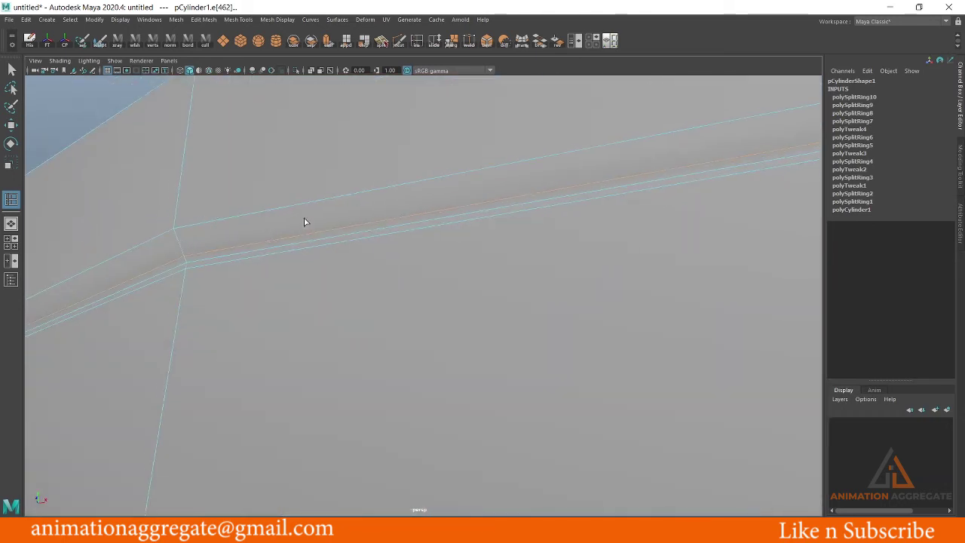
pyautogui.scroll(-2, 603, 270)
pyautogui.keyDown('alt'); pyautogui.moveTo(604, 265); pyautogui.dragTo(558, 262); pyautogui.keyUp('alt')
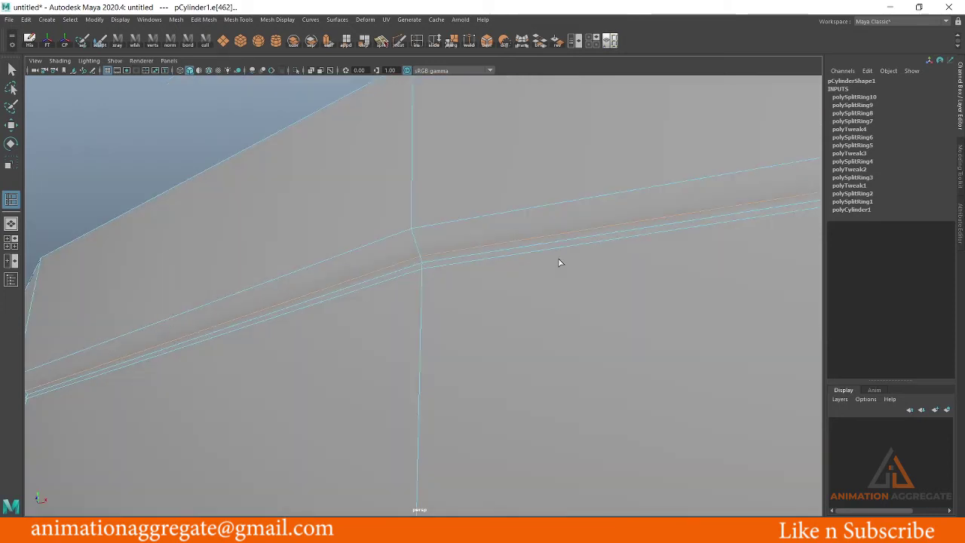
pyautogui.press('XF86MonBrightnessUp')
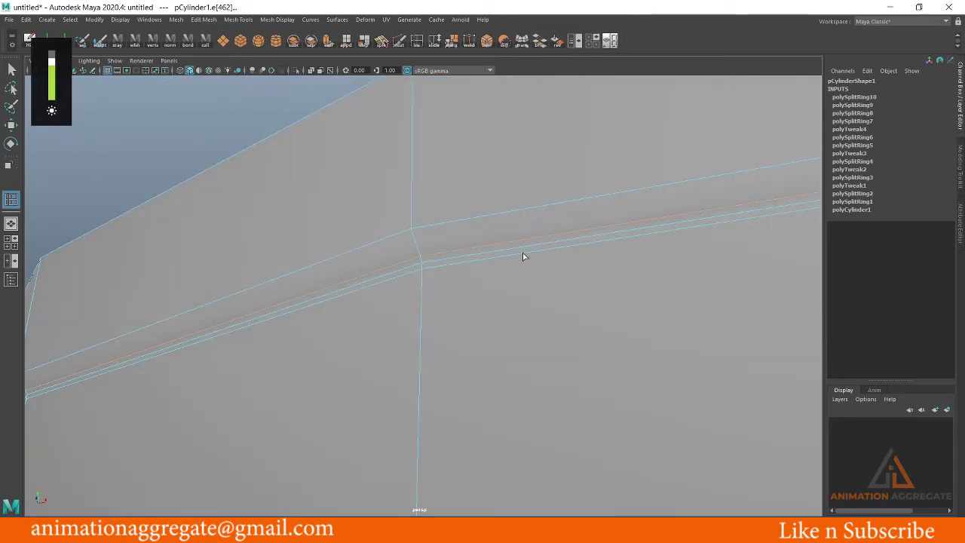
pyautogui.moveTo(415, 238); pyautogui.dragTo(415, 220)
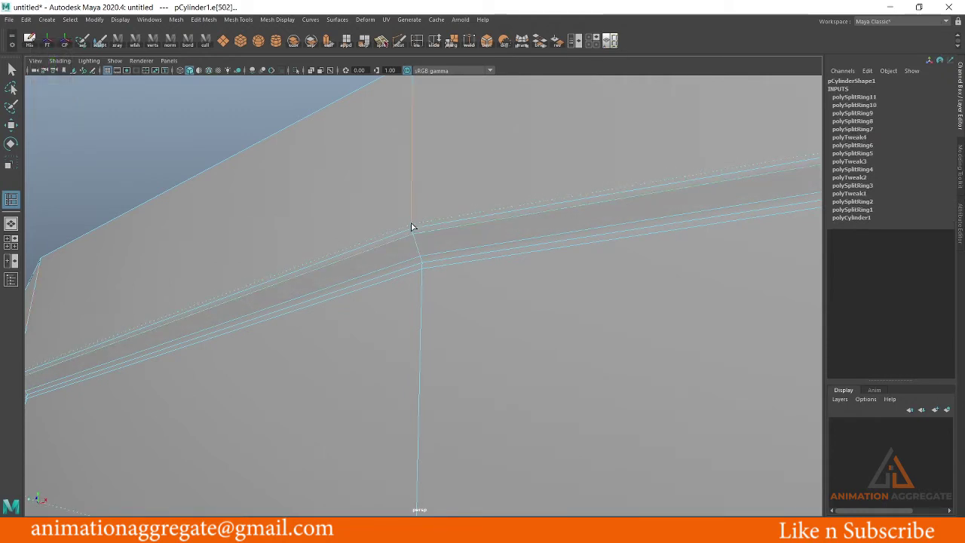
pyautogui.click(412, 226)
pyautogui.keyDown('alt'); pyautogui.moveTo(414, 151); pyautogui.dragTo(367, 305); pyautogui.keyUp('alt')
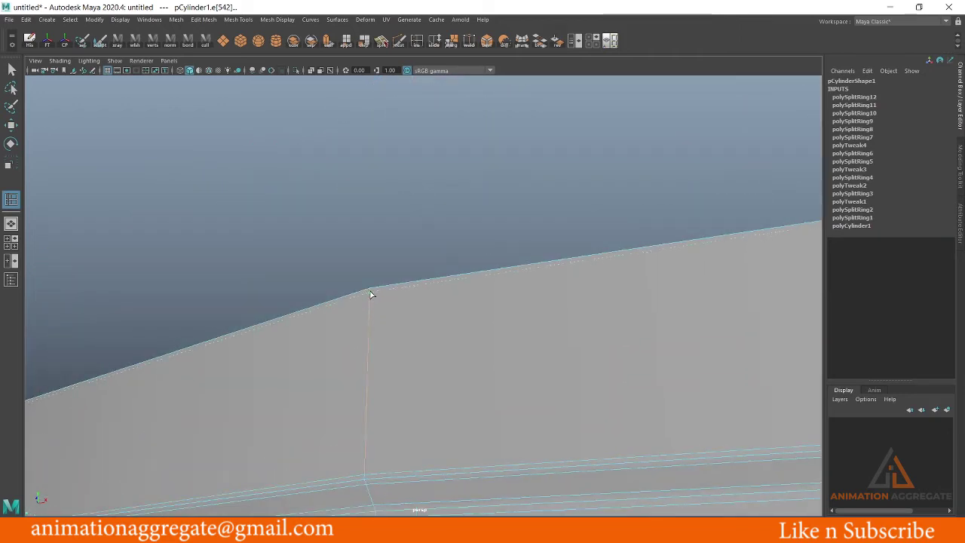
pyautogui.moveTo(377, 271); pyautogui.dragTo(414, 274, button='right')
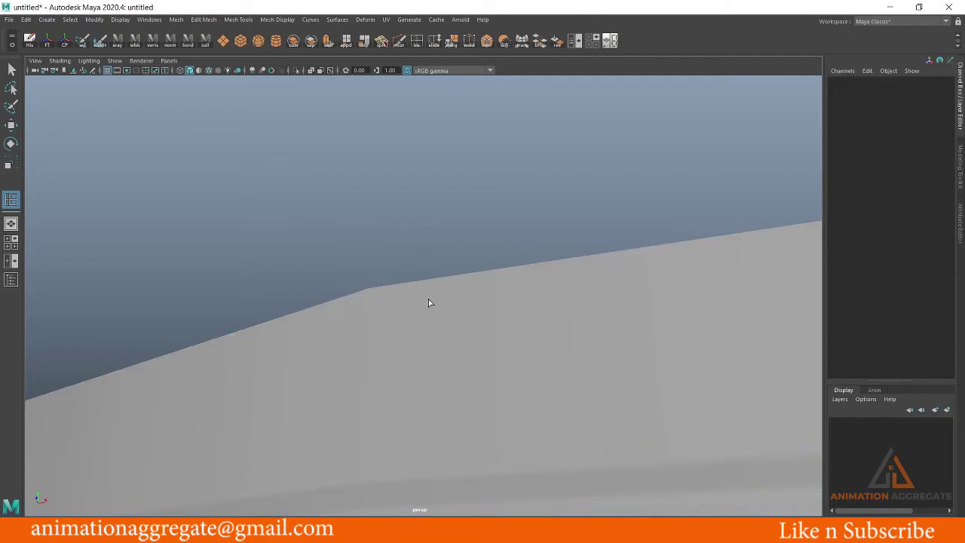
# Select the cylinder with the Scale tool and orbit around the can and its reference image
pyautogui.press('r')
pyautogui.click(428, 305)
pyautogui.moveTo(518, 327)
pyautogui.keyDown('alt'); pyautogui.mouseDown()
pyautogui.moveTo(528, 388)
pyautogui.moveTo(397, 325)
pyautogui.moveTo(416, 340)
pyautogui.moveTo(407, 256)
pyautogui.moveTo(402, 271)
pyautogui.mouseUp(); pyautogui.keyUp('alt')
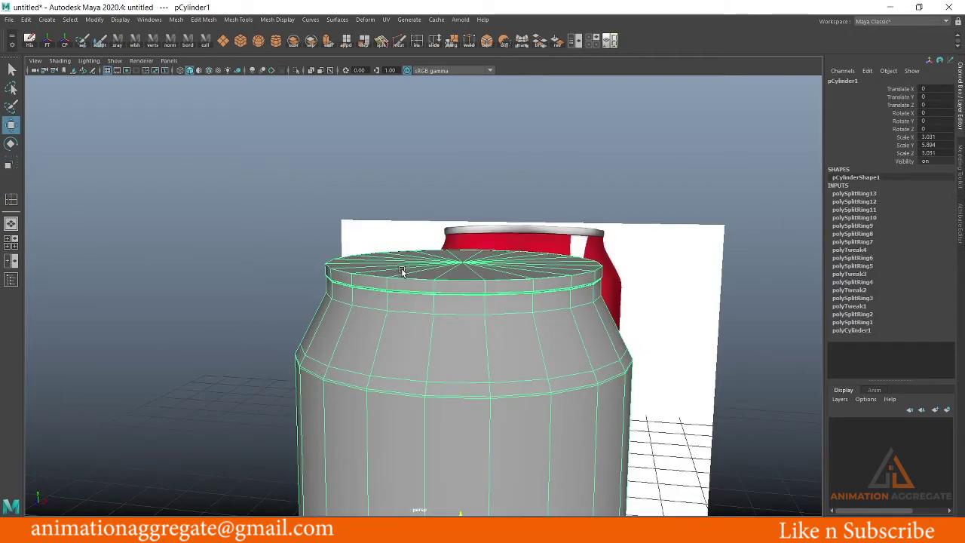
pyautogui.click(188, 219)
pyautogui.moveTo(496, 329)
pyautogui.keyDown('alt'); pyautogui.mouseDown()
pyautogui.moveTo(351, 312)
pyautogui.moveTo(512, 322)
pyautogui.mouseUp(); pyautogui.keyUp('alt')
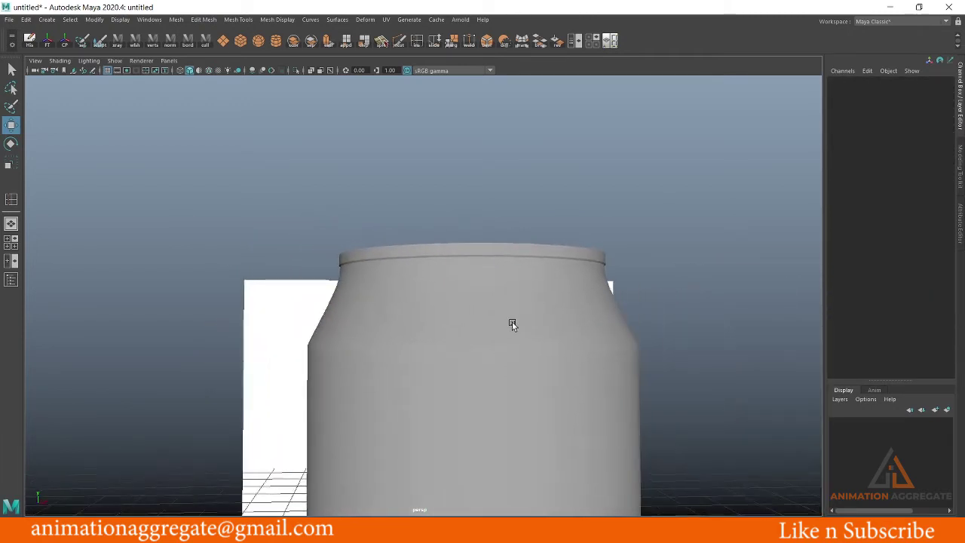
# Maximize the front view and turn on wireframe on shaded with Alt+5
pyautogui.press('space')
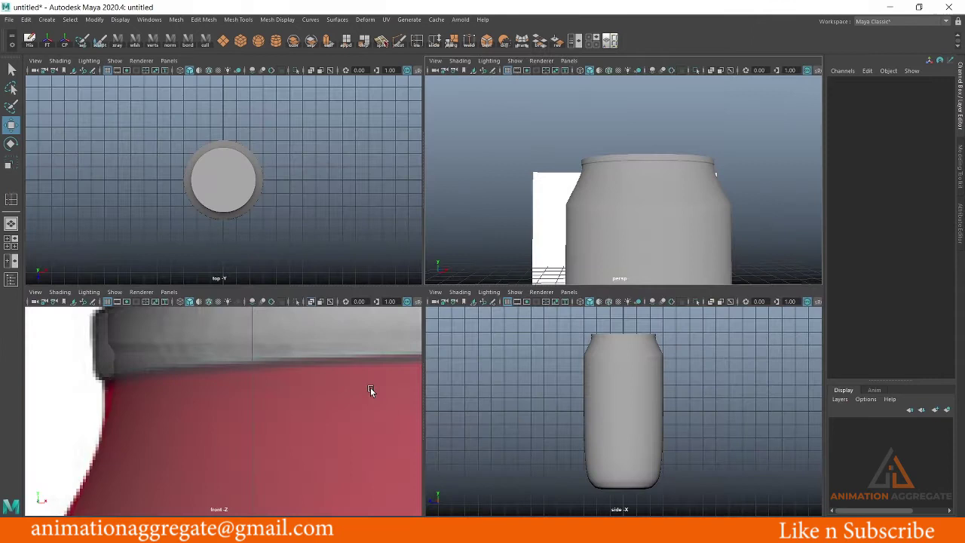
pyautogui.press('space')
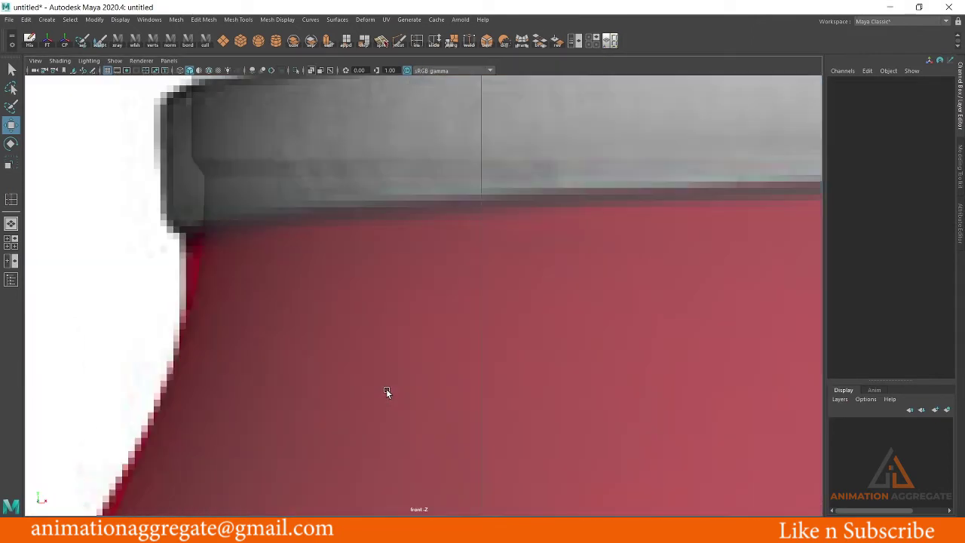
pyautogui.scroll(-5, 254, 248)
pyautogui.scroll(-2, 476, 348)
pyautogui.scroll(1, 340, 238)
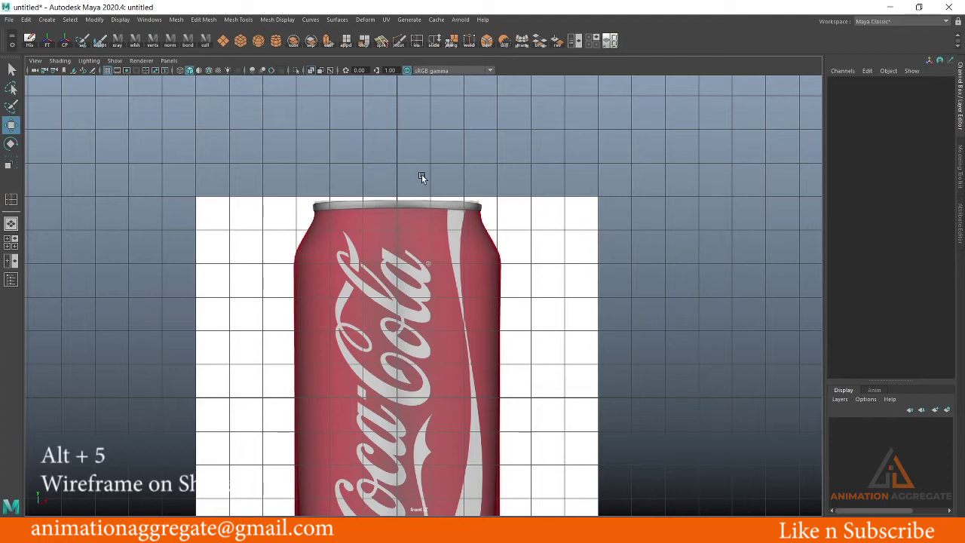
pyautogui.hotkey('alt', '5')
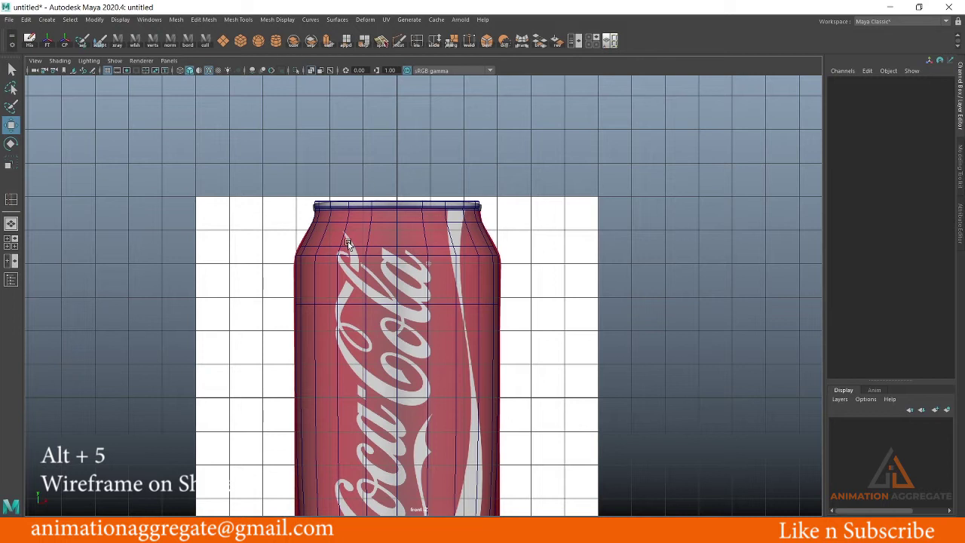
# Frame the can's base in the front view, select the can mesh and bring up the mesh tools
pyautogui.scroll(1, 462, 251)
pyautogui.scroll(1, 388, 218)
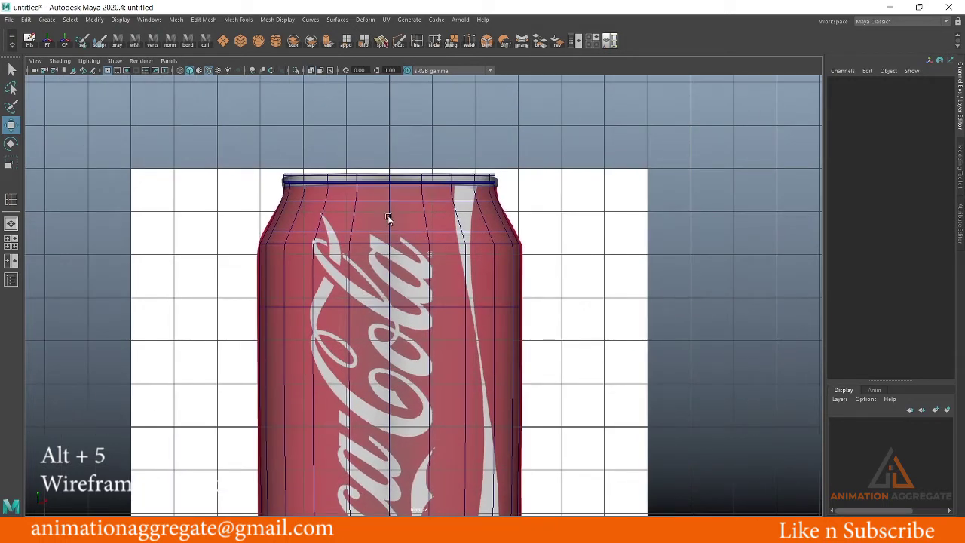
pyautogui.scroll(1, 387, 218)
pyautogui.scroll(2, 355, 216)
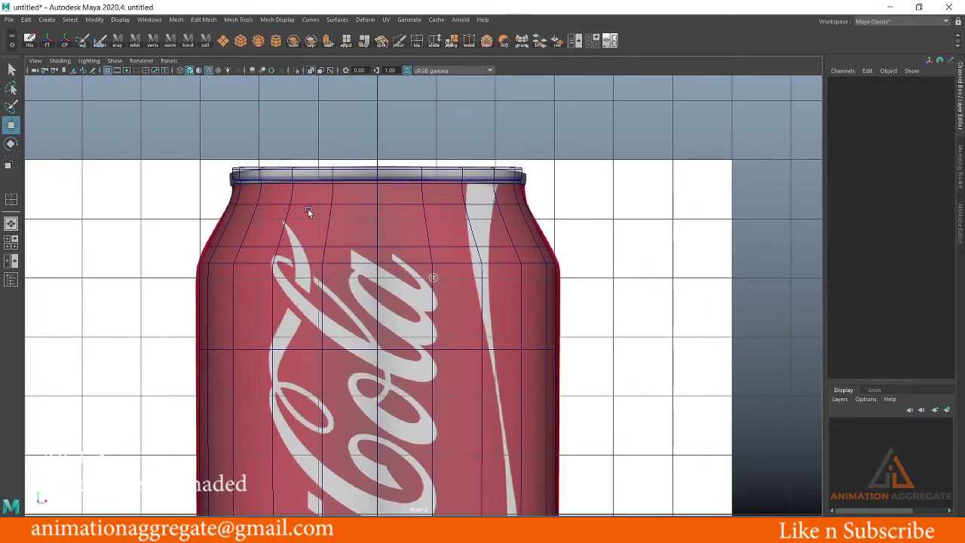
pyautogui.moveTo(308, 208)
pyautogui.keyDown('alt'); pyautogui.mouseDown(button='middle')
pyautogui.moveTo(411, 155)
pyautogui.moveTo(411, 124)
pyautogui.mouseUp(button='middle'); pyautogui.keyUp('alt')
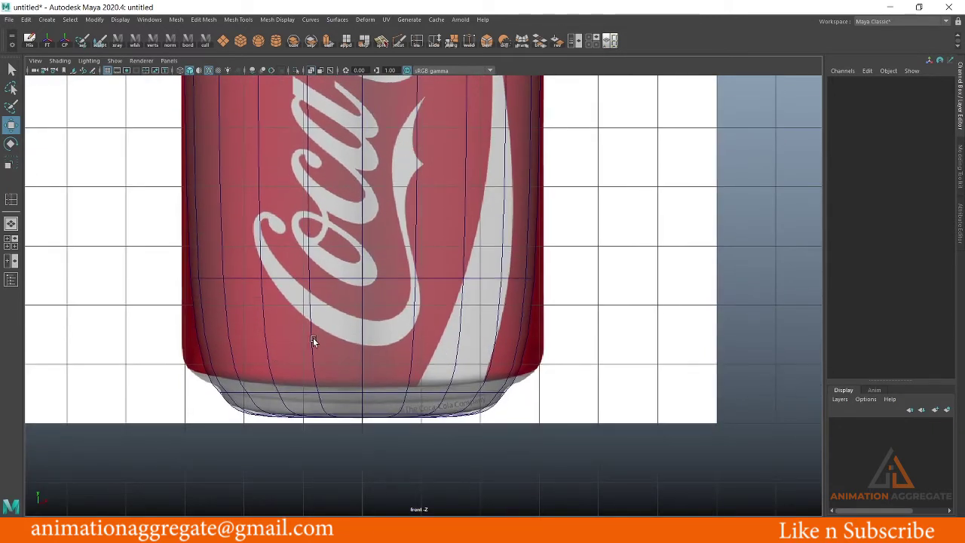
pyautogui.click(314, 252)
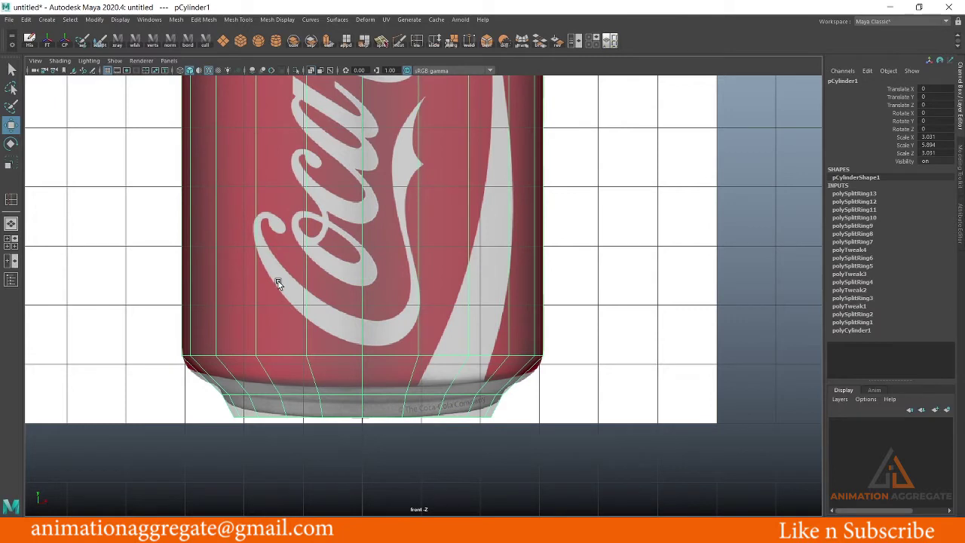
pyautogui.keyDown('alt'); pyautogui.moveTo(276, 280); pyautogui.dragTo(282, 228, button='middle'); pyautogui.keyUp('alt')
pyautogui.click(238, 20)
pyautogui.click(238, 20)
# Insert edge loops across the lower can body, its bottom rim and its base
pyautogui.keyDown('shift'); pyautogui.rightClick(341, 160); pyautogui.keyUp('shift')
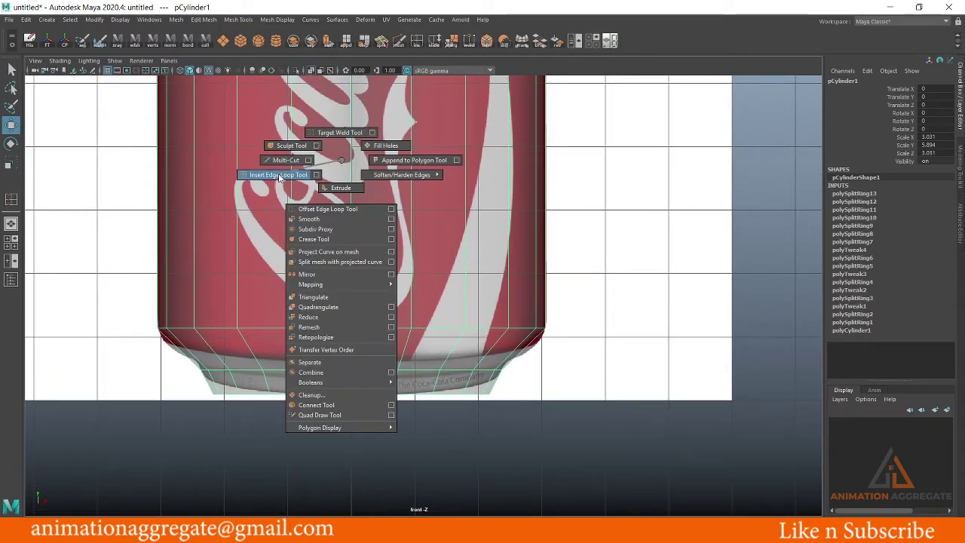
pyautogui.keyDown('shift'); pyautogui.moveTo(342, 163); pyautogui.dragTo(275, 176, button='right'); pyautogui.keyUp('shift')
pyautogui.scroll(3, 362, 265)
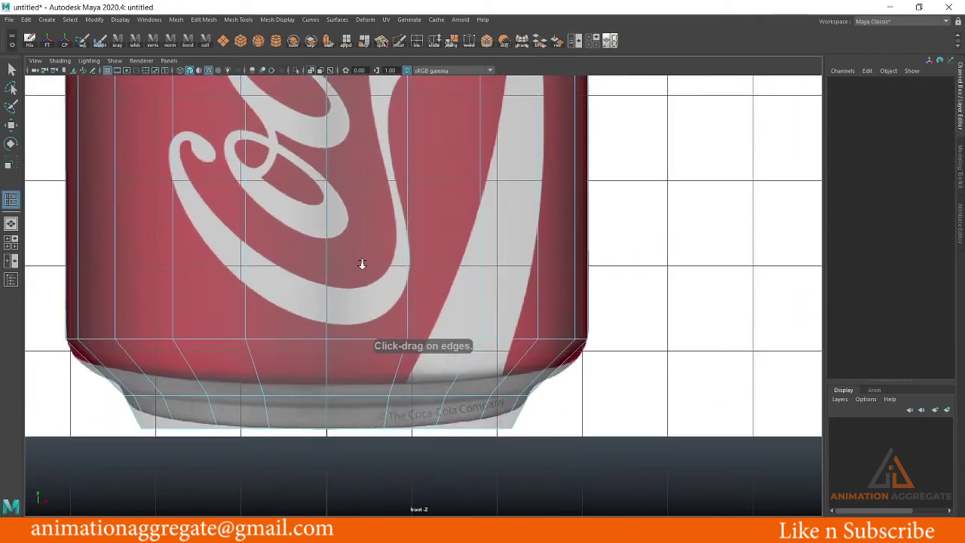
pyautogui.keyDown('alt'); pyautogui.moveTo(329, 230); pyautogui.dragTo(519, 230, button='middle'); pyautogui.keyUp('alt')
pyautogui.scroll(1, 216, 277)
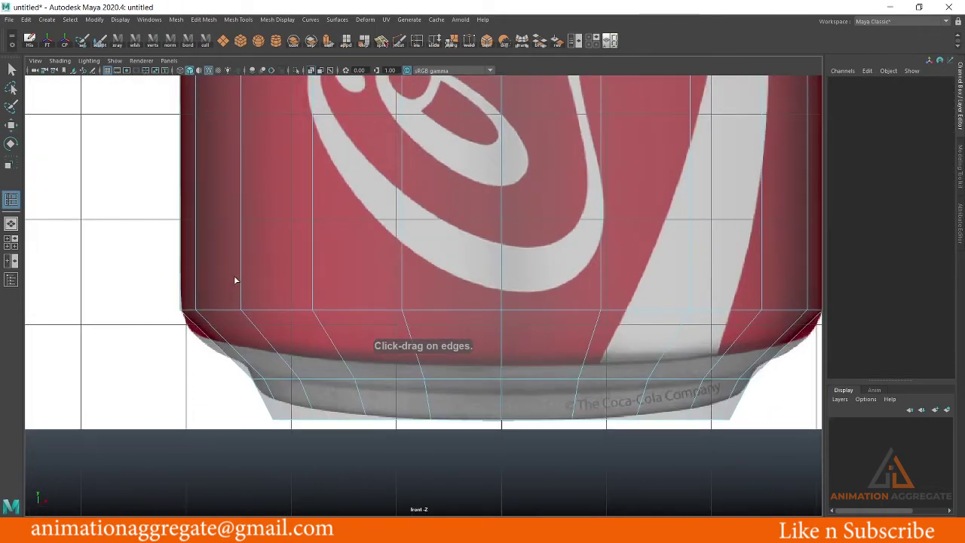
pyautogui.moveTo(241, 276); pyautogui.dragTo(244, 317)
pyautogui.keyDown('alt'); pyautogui.moveTo(330, 280); pyautogui.dragTo(276, 225, button='middle'); pyautogui.keyUp('alt')
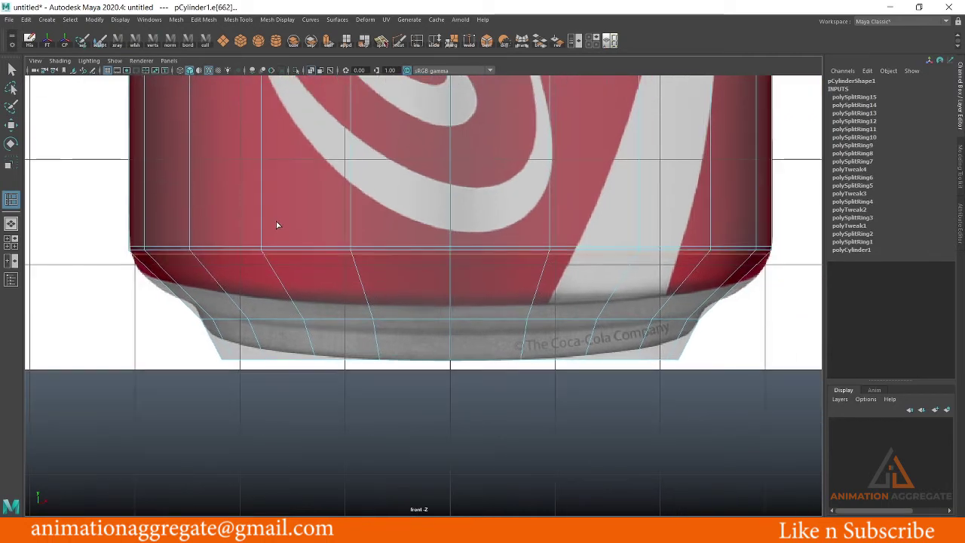
pyautogui.moveTo(295, 309); pyautogui.dragTo(317, 357)
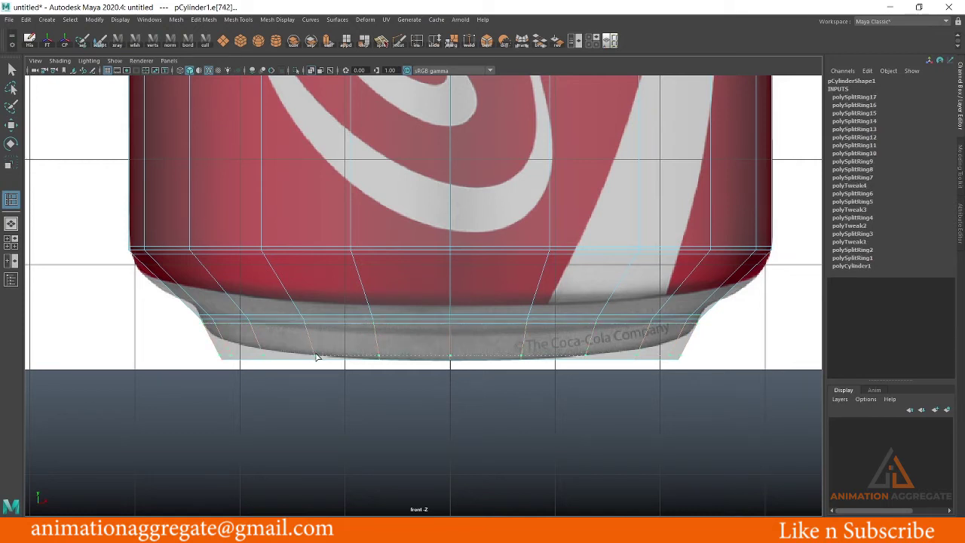
pyautogui.moveTo(324, 211); pyautogui.dragTo(365, 188, button='right')
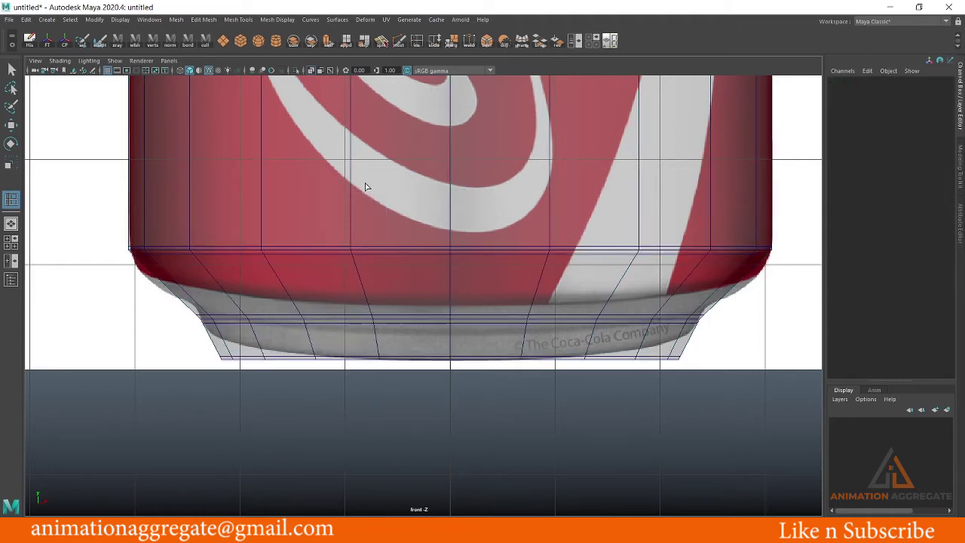
# Switch to the Move tool, select the can and return to the perspective view
pyautogui.press('w')
pyautogui.click(364, 118)
pyautogui.scroll(-1, 441, 175)
pyautogui.scroll(-3, 430, 217)
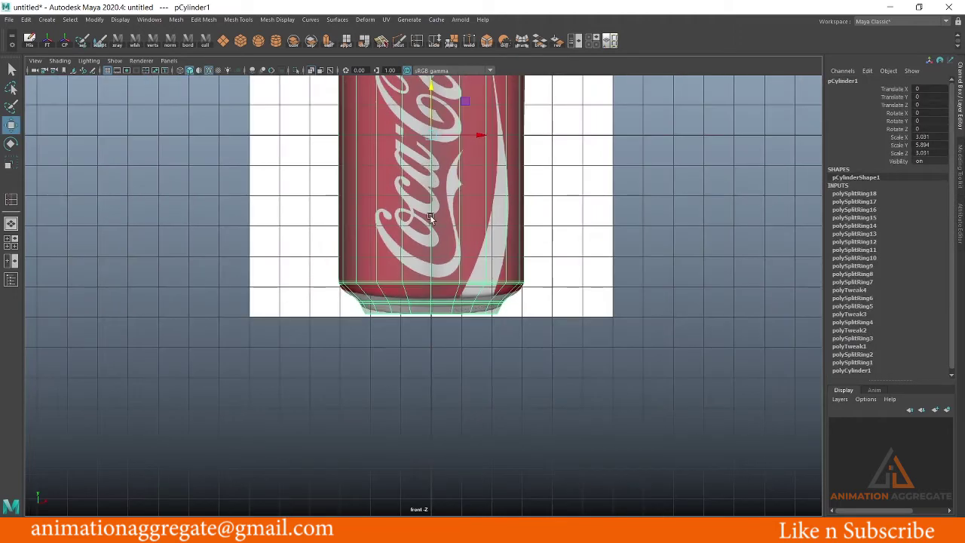
pyautogui.press('space')
pyautogui.press('space')
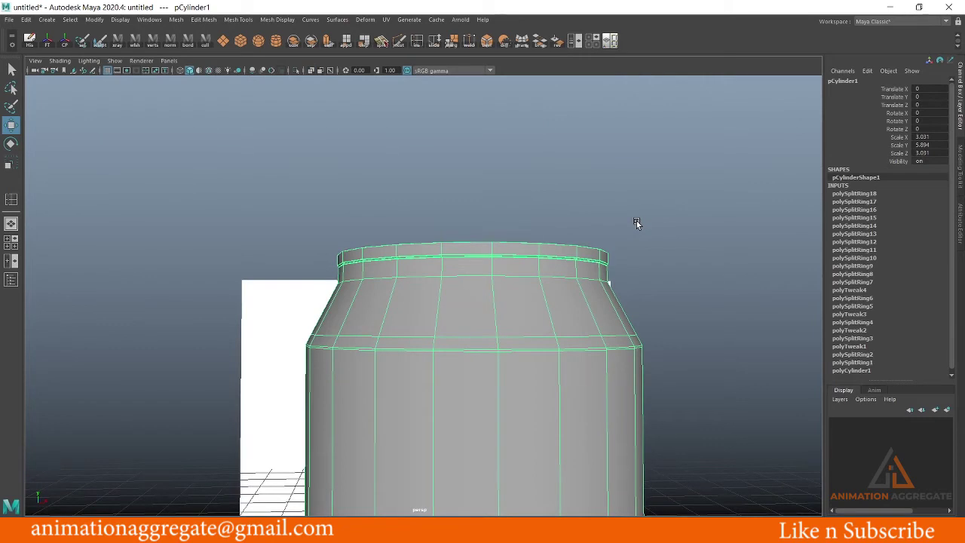
pyautogui.click(636, 221)
pyautogui.scroll(-3, 376, 257)
# Orbit to look down on the can and maximize the perspective view
pyautogui.keyDown('alt'); pyautogui.moveTo(375, 257); pyautogui.dragTo(362, 246); pyautogui.keyUp('alt')
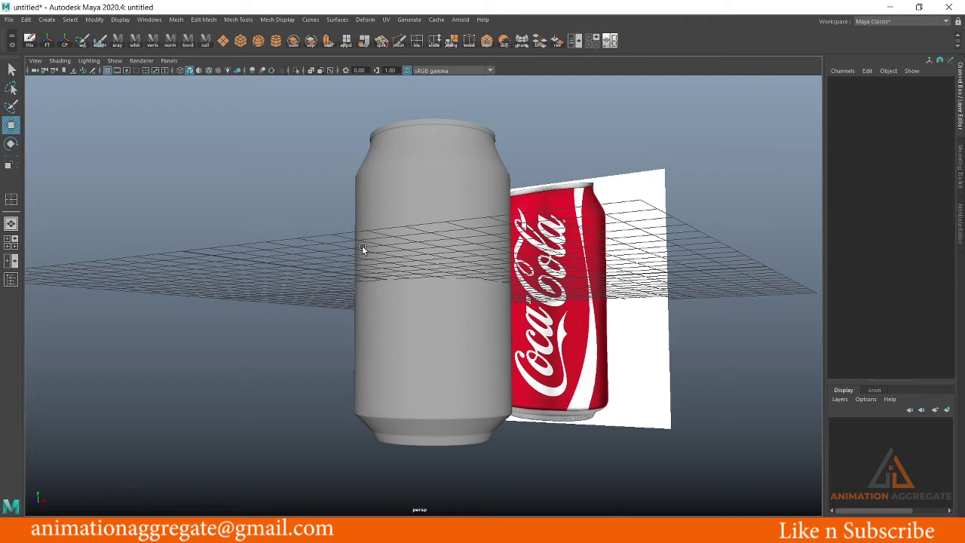
pyautogui.moveTo(362, 245)
pyautogui.keyDown('alt'); pyautogui.mouseDown()
pyautogui.moveTo(453, 206)
pyautogui.moveTo(481, 268)
pyautogui.mouseUp(); pyautogui.keyUp('alt')
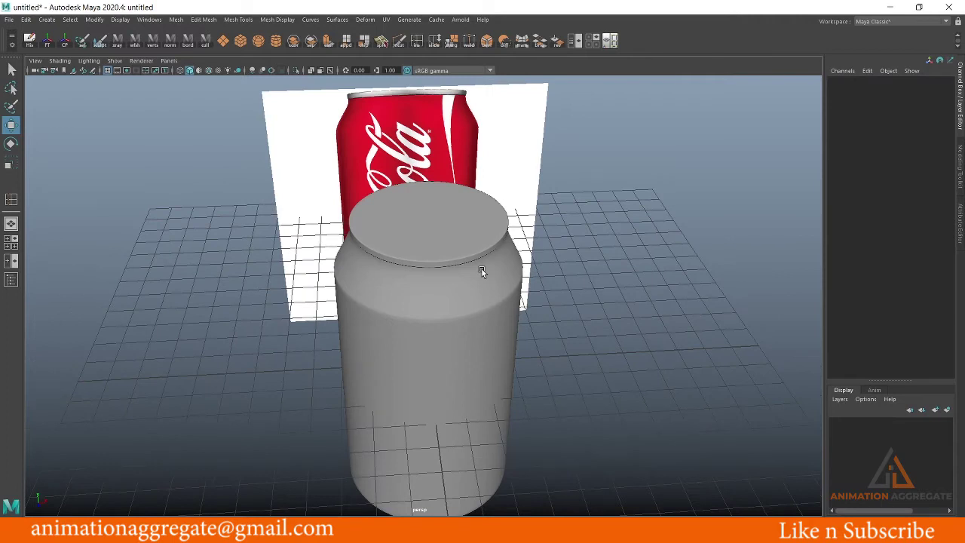
pyautogui.press('space')
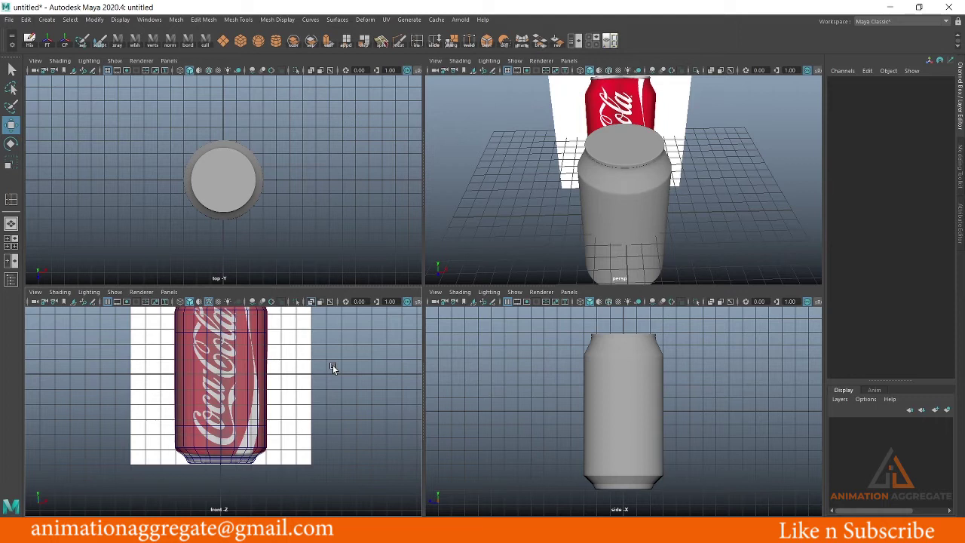
pyautogui.scroll(-2, 333, 365)
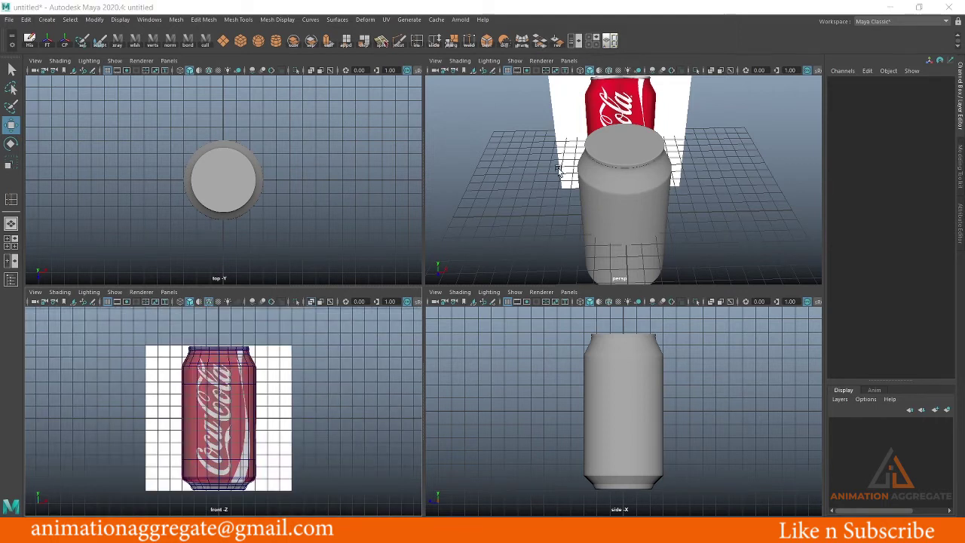
pyautogui.press('space')
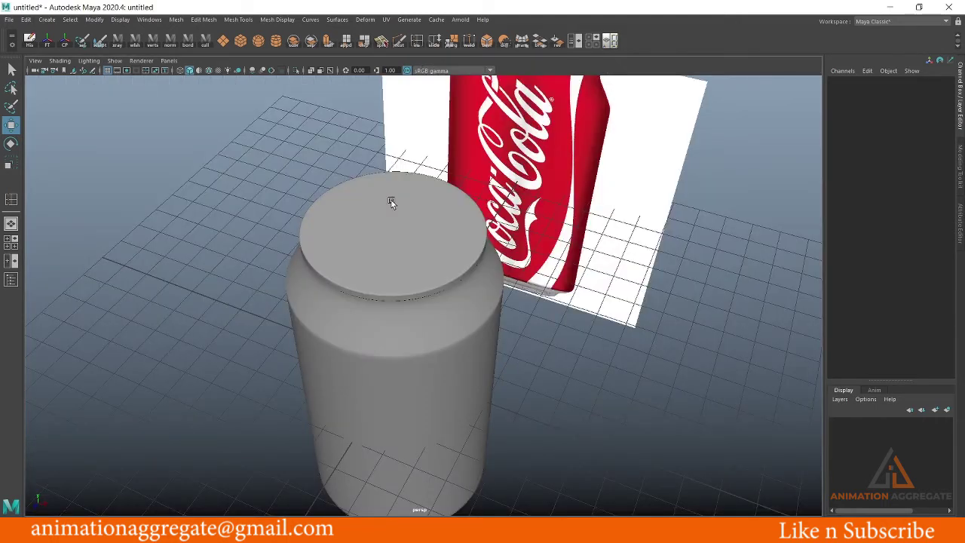
# Frame the view on the can, deselect it and open the File menu
pyautogui.click(390, 202)
pyautogui.press('f')
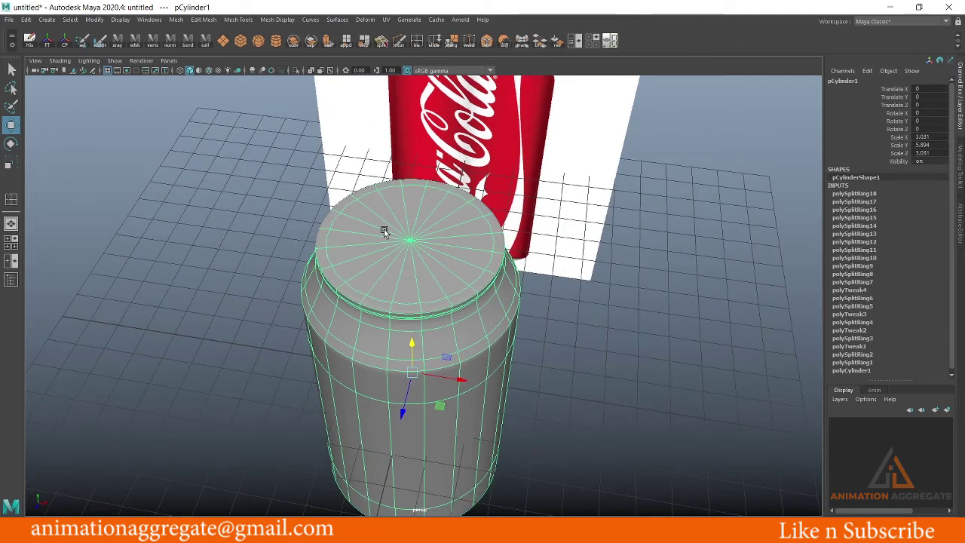
pyautogui.click(278, 197)
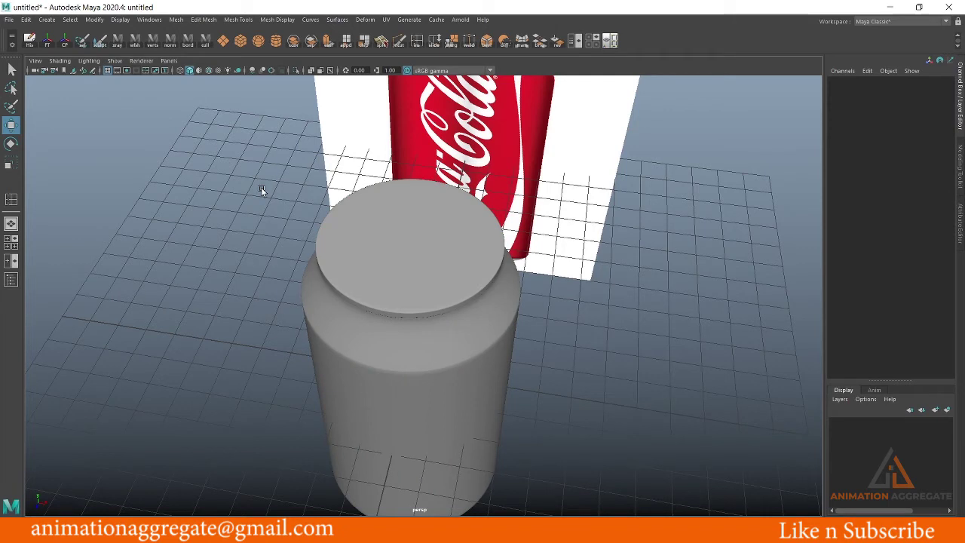
pyautogui.click(9, 19)
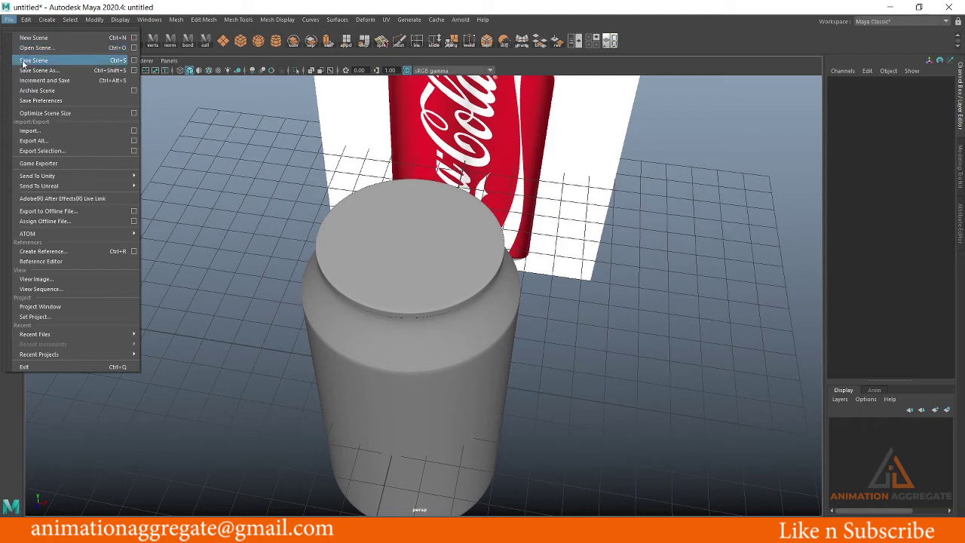
# Start Save Scene As and change the file name from Coke_Tin01.ma to Coke_Tin02.ma
pyautogui.click(373, 130)
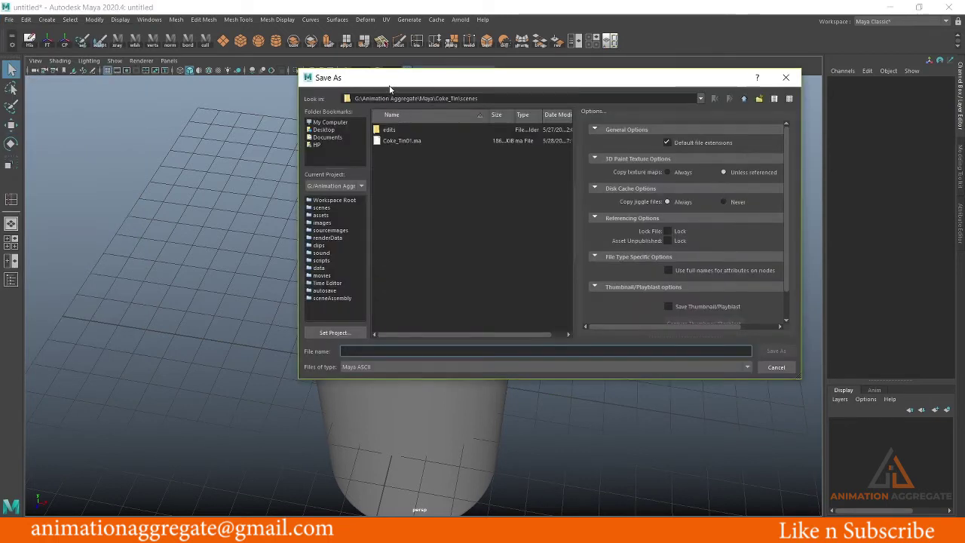
pyautogui.click(408, 86)
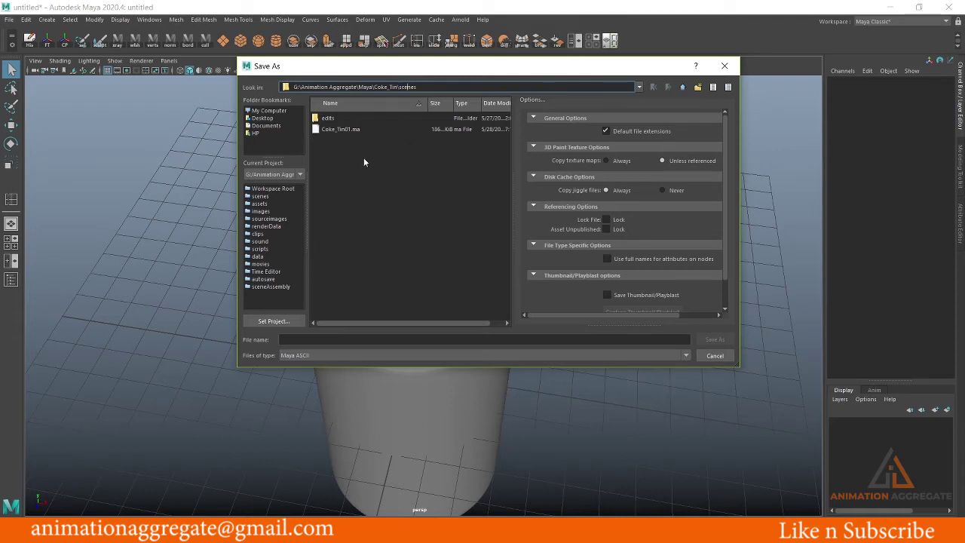
pyautogui.click(349, 130)
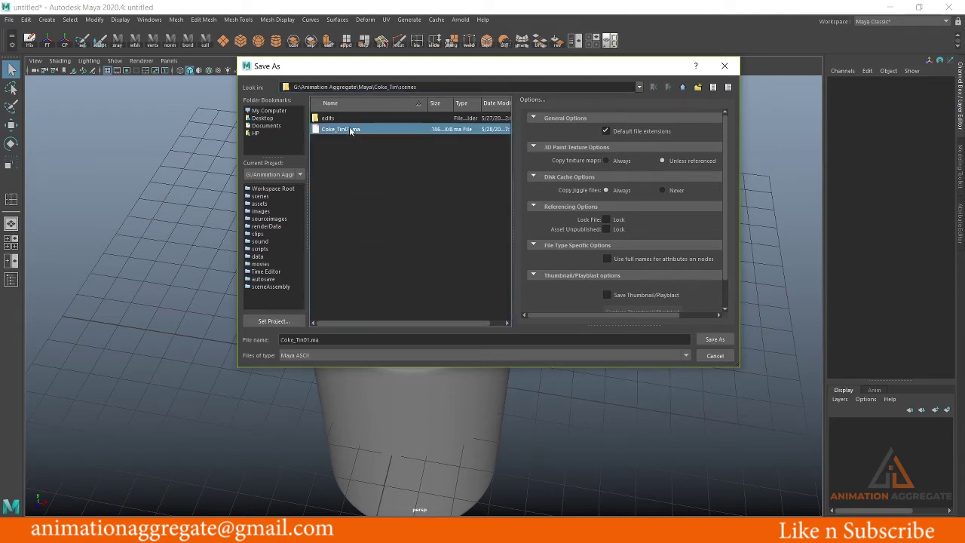
pyautogui.doubleClick(314, 339)
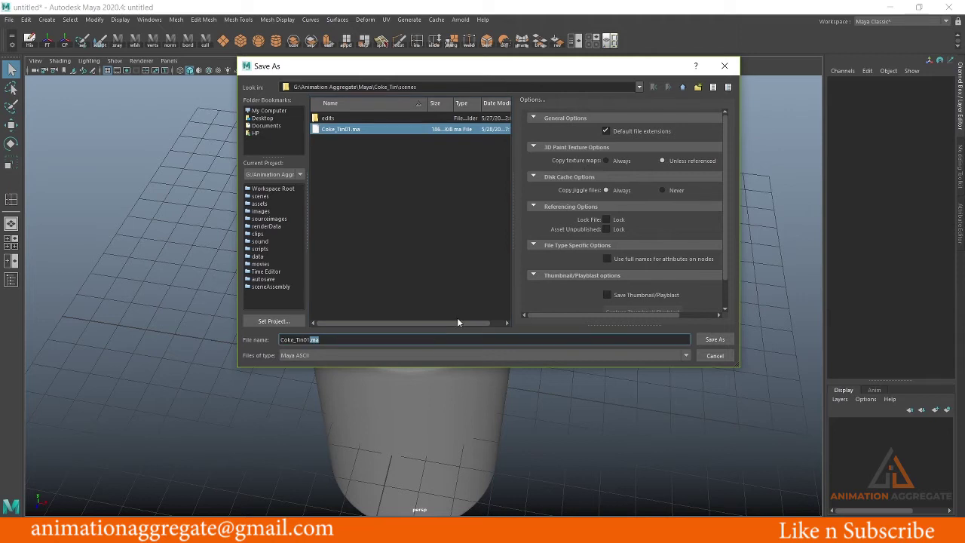
pyautogui.press('End')
pyautogui.press('BackSpace')
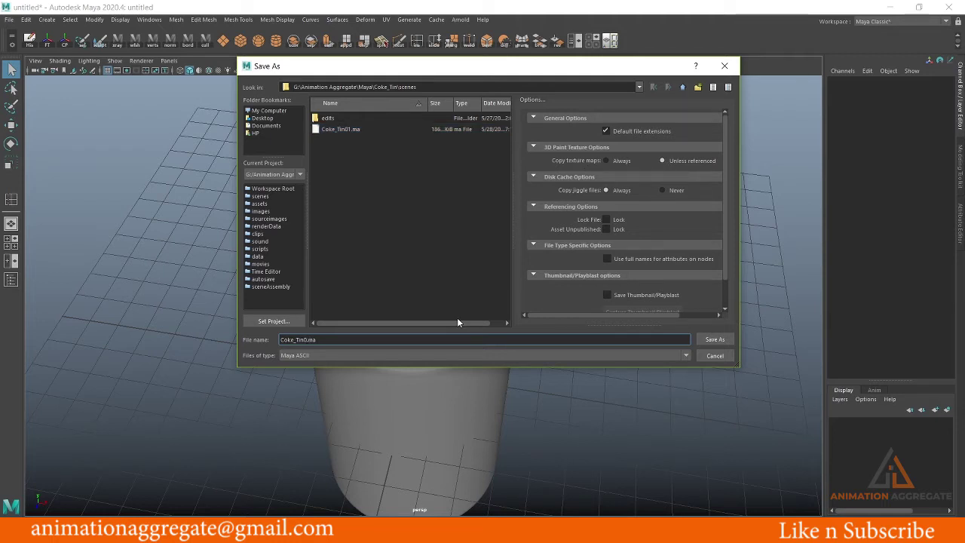
pyautogui.write('2')
# Keep Maya ASCII as the file type and save the scene as Coke_Tin02.ma
pyautogui.click(318, 356)
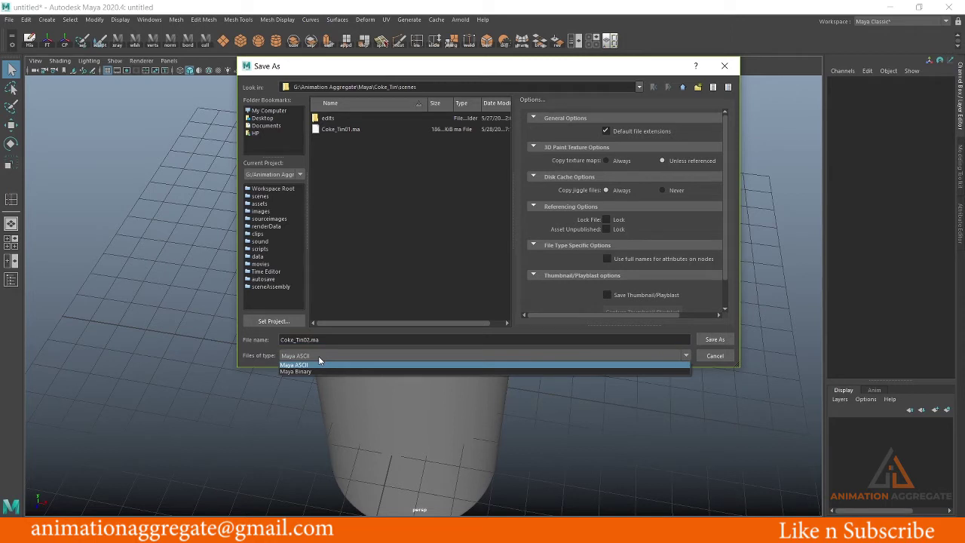
pyautogui.click(319, 360)
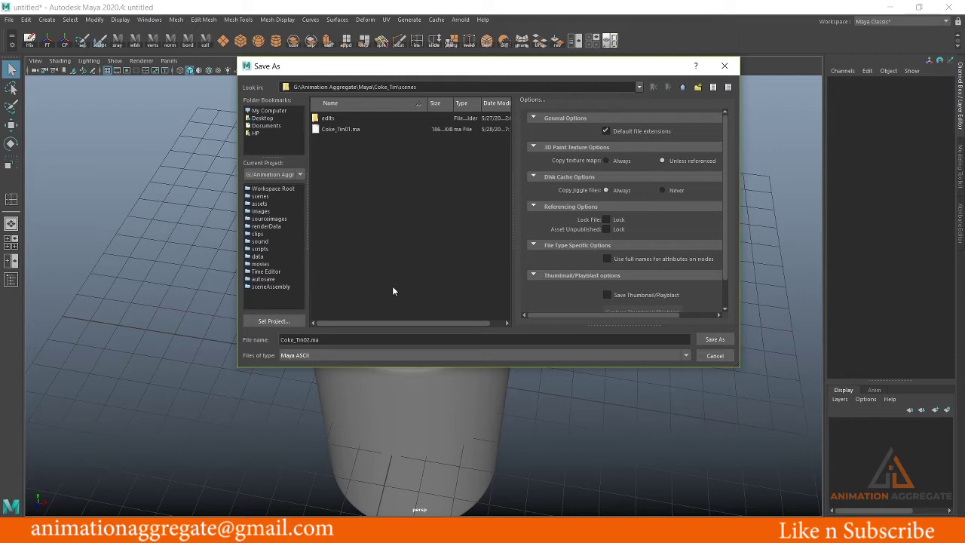
pyautogui.click(367, 356)
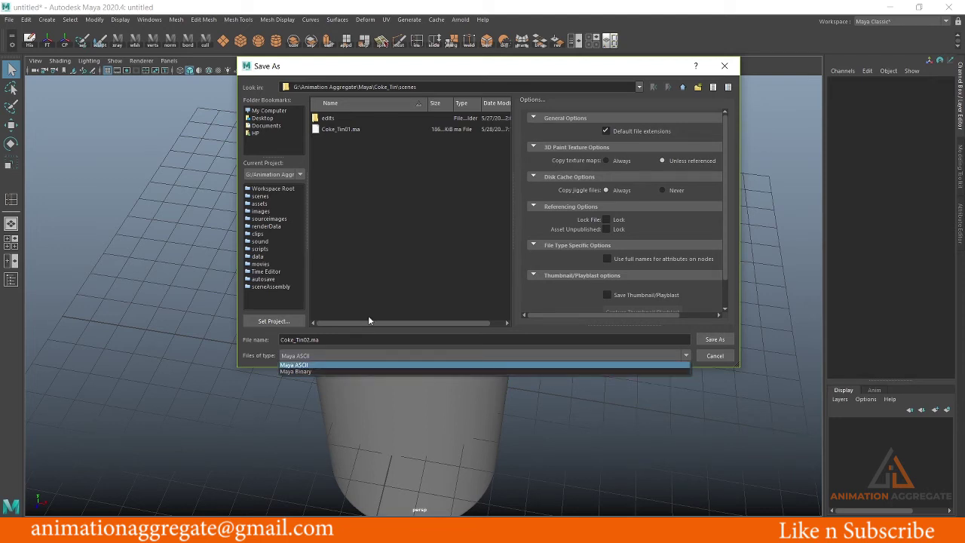
pyautogui.click(381, 285)
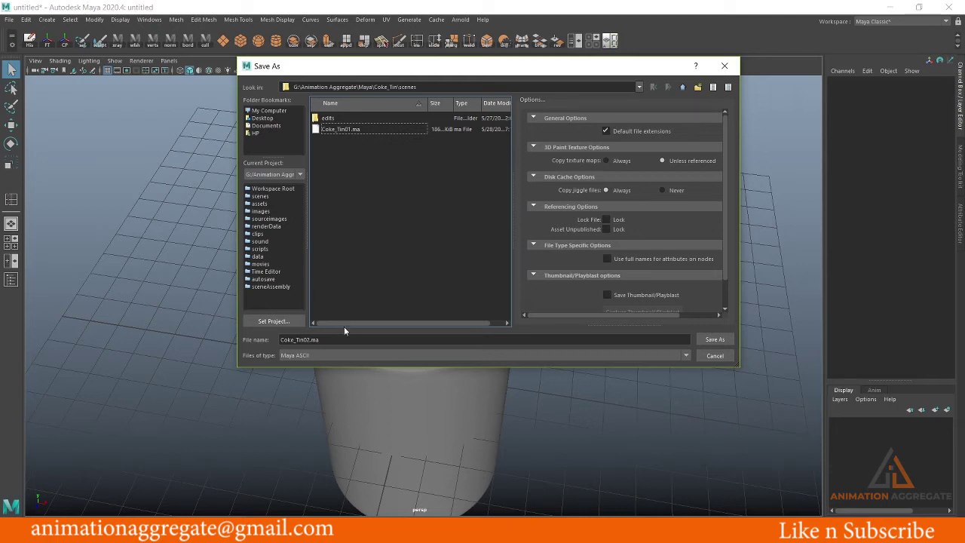
pyautogui.click(715, 339)
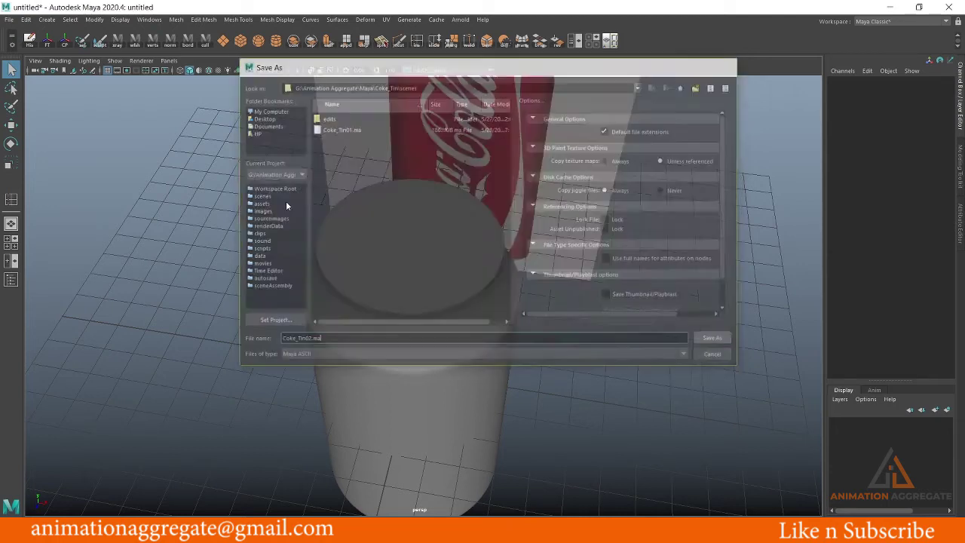
pyautogui.moveTo(510, 319)
pyautogui.keyDown('alt'); pyautogui.mouseDown()
pyautogui.moveTo(412, 261)
pyautogui.moveTo(403, 282)
pyautogui.moveTo(564, 237)
pyautogui.moveTo(607, 261)
pyautogui.mouseUp(); pyautogui.keyUp('alt')
# Maximize the top view and open the image-plane import browser from its camera options
pyautogui.click(412, 261)
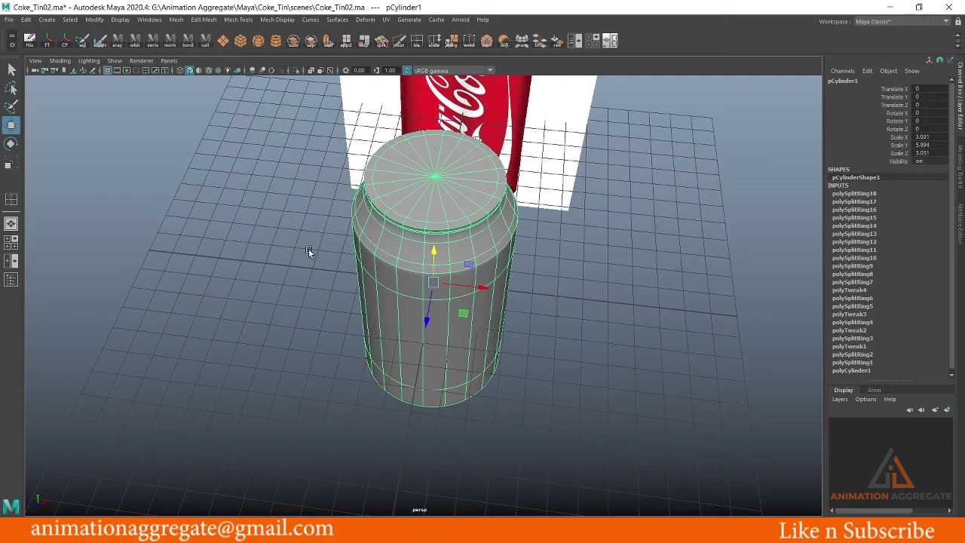
pyautogui.keyDown('alt'); pyautogui.moveTo(345, 341); pyautogui.dragTo(345, 299); pyautogui.keyUp('alt')
pyautogui.press('space')
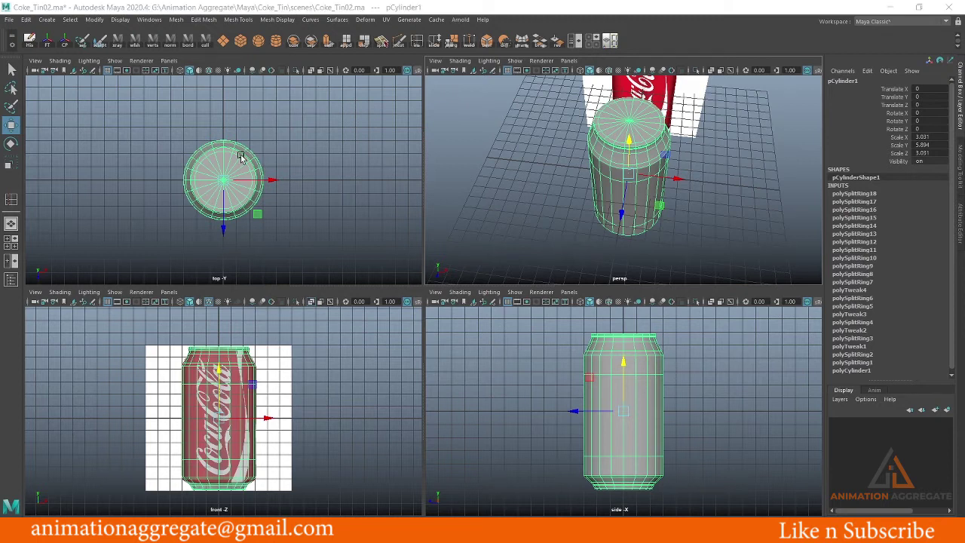
pyautogui.press('space')
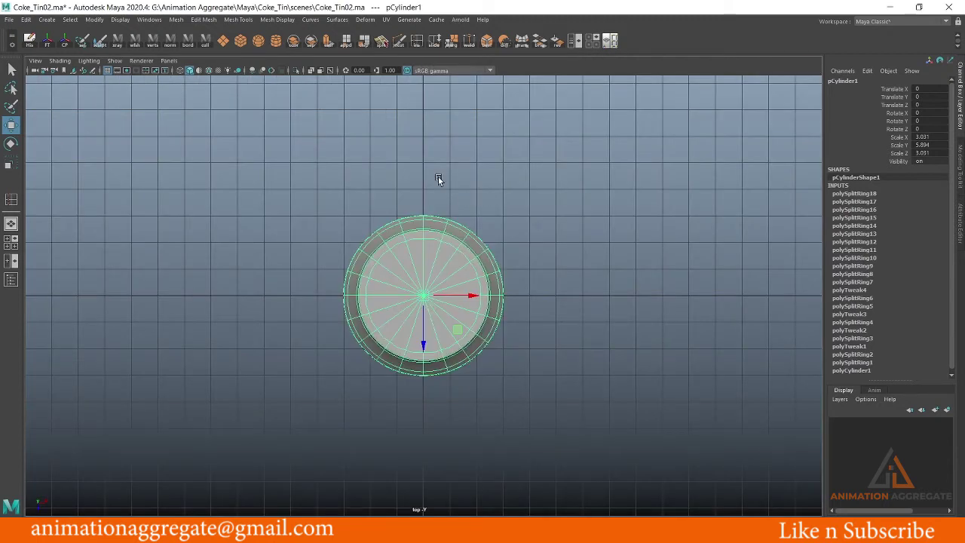
pyautogui.click(34, 61)
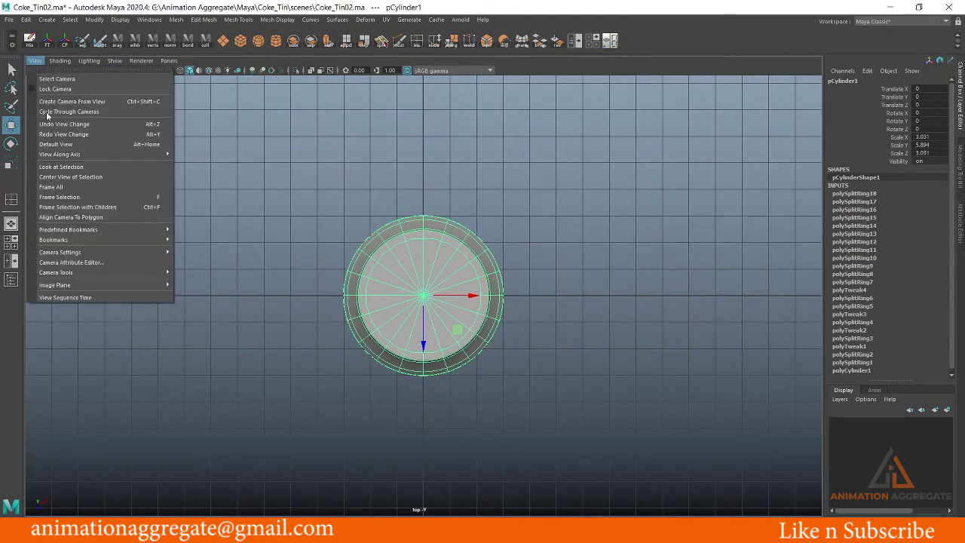
pyautogui.moveTo(55, 285)
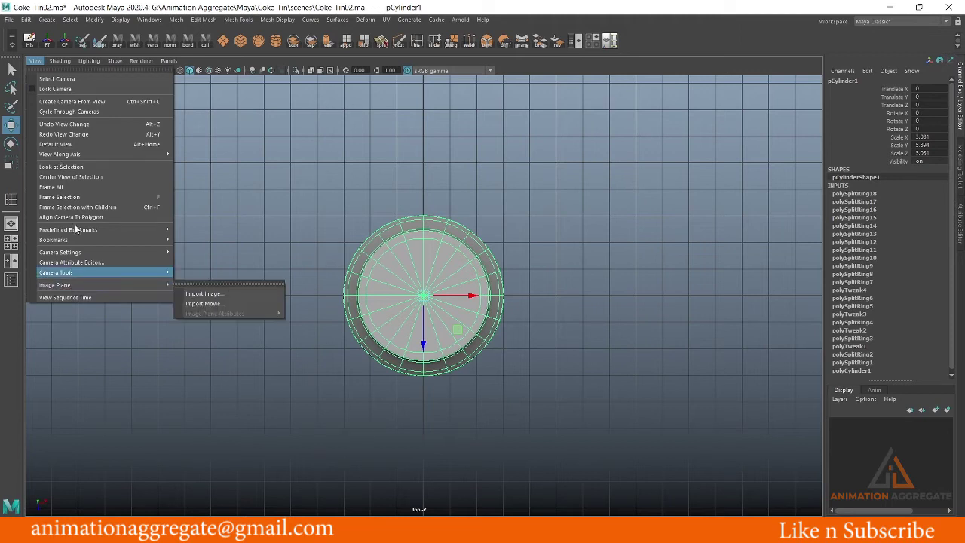
pyautogui.click(55, 87)
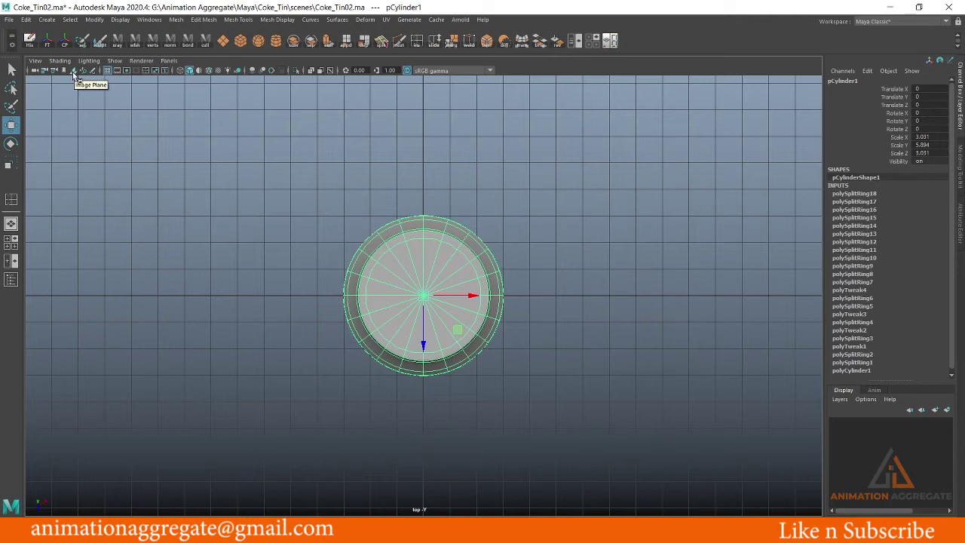
pyautogui.click(73, 71)
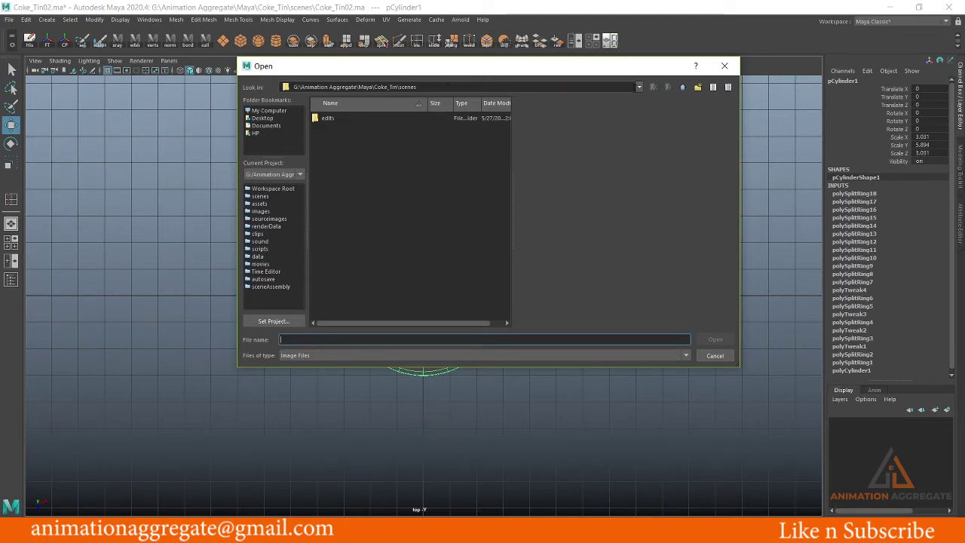
# Browse to Coke_Tin/sourceimages, preview the images and load top.jpg as the top-view image plane
pyautogui.click(682, 88)
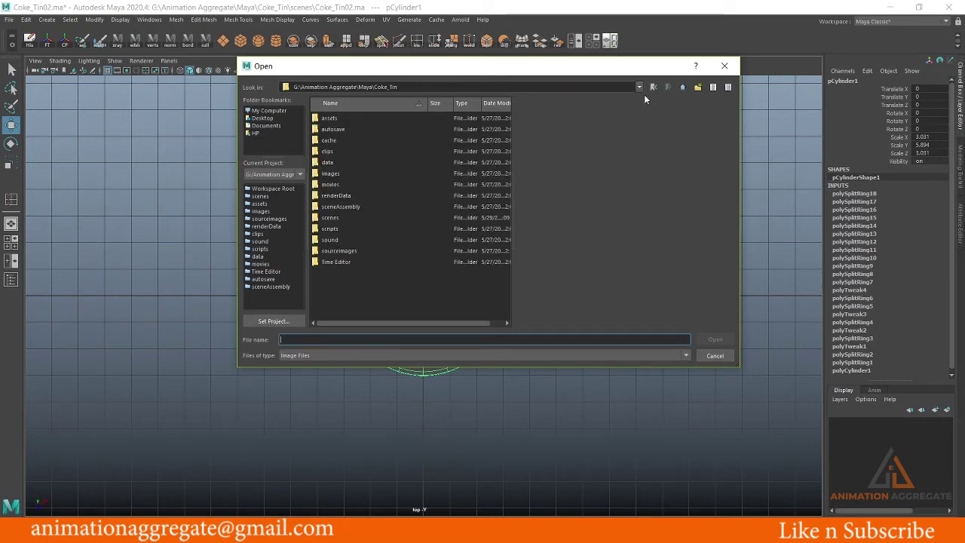
pyautogui.doubleClick(341, 251)
pyautogui.click(334, 207)
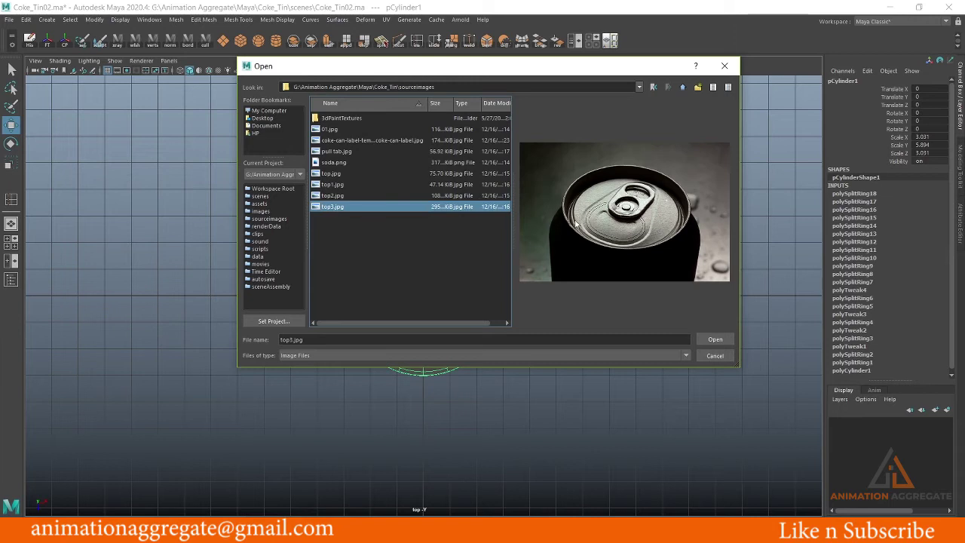
pyautogui.press('Up')
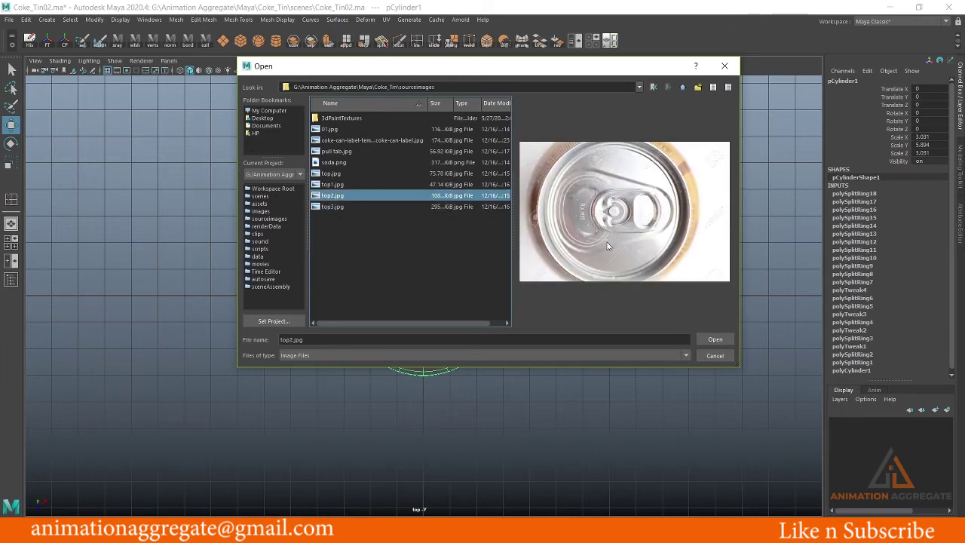
pyautogui.press('Up')
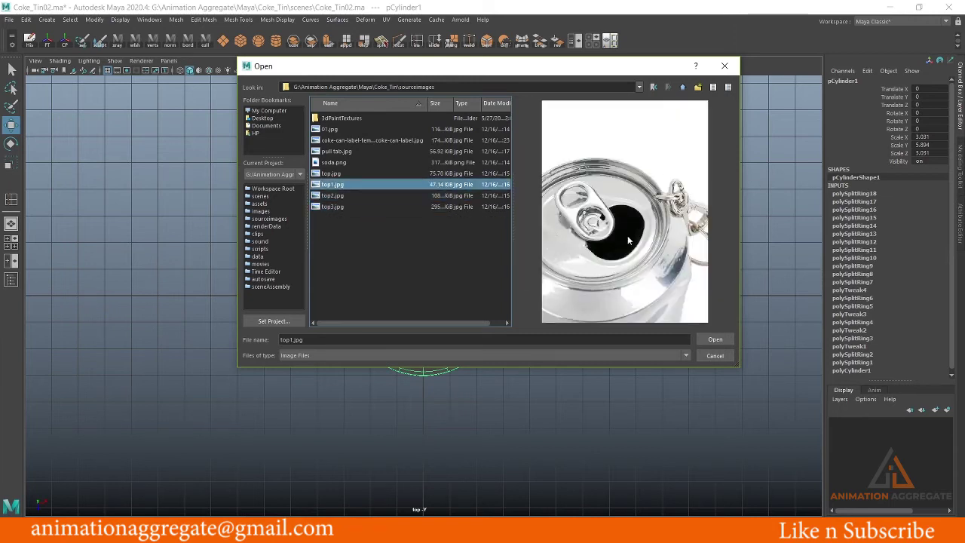
pyautogui.press('Up')
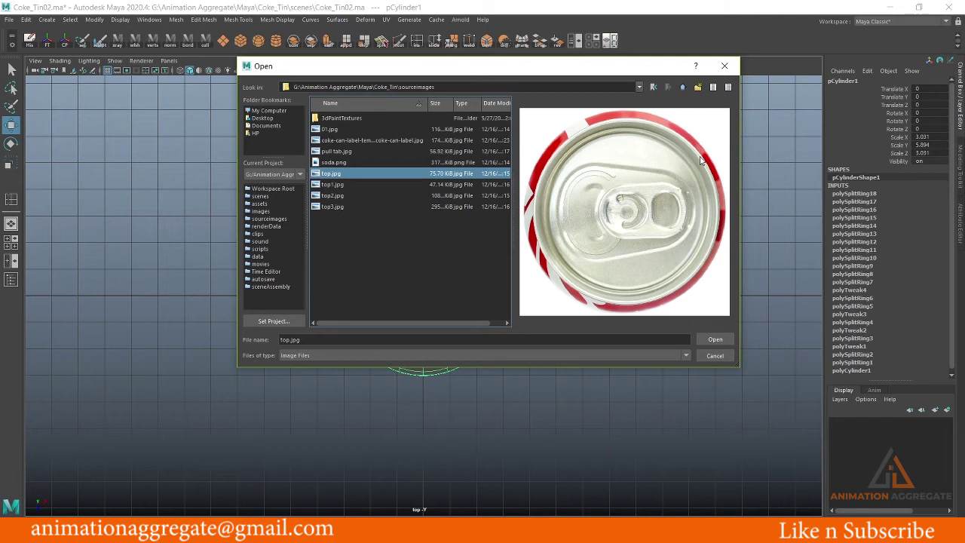
pyautogui.click(719, 339)
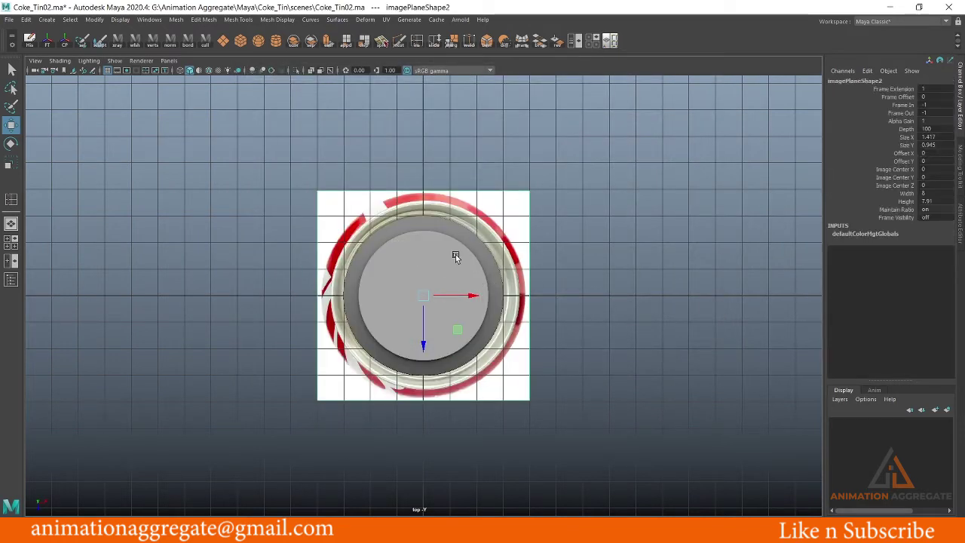
# Enable X-Ray and wireframe, then scale imagePlane2 to 0.893 to match the cylinder top
pyautogui.scroll(2, 503, 251)
pyautogui.scroll(1, 426, 210)
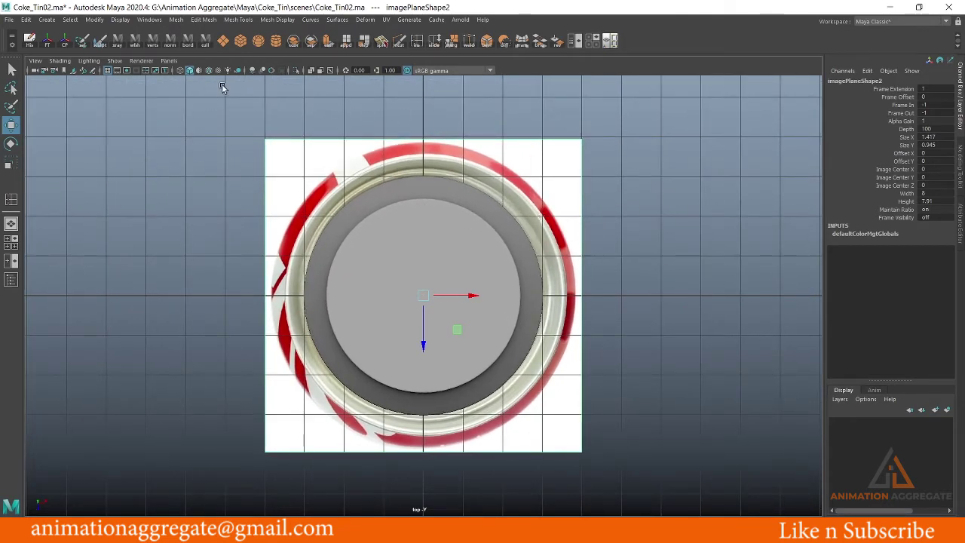
pyautogui.click(310, 70)
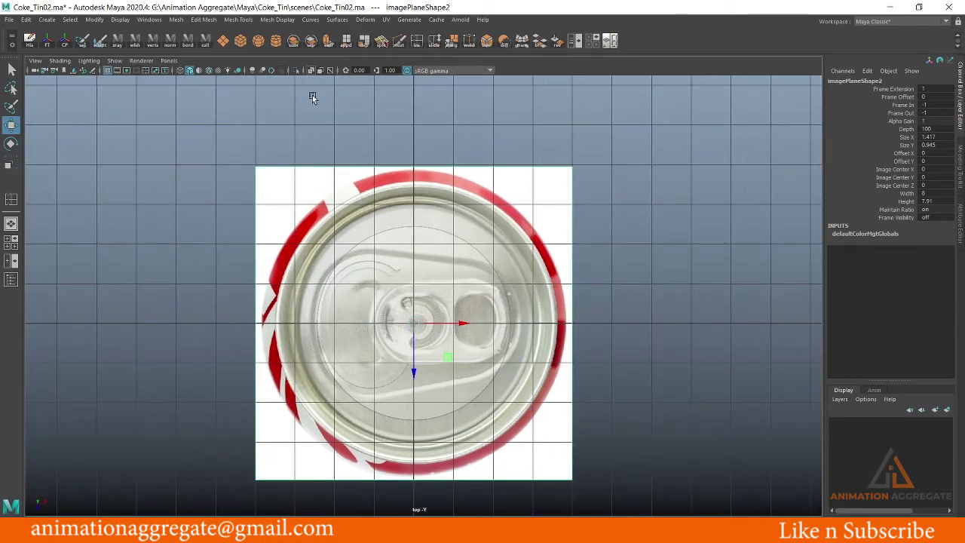
pyautogui.press('4')
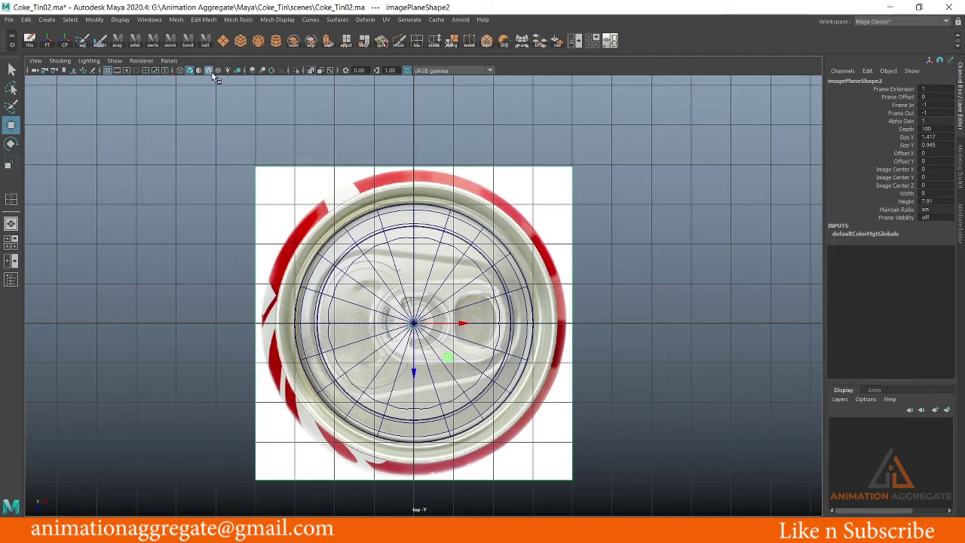
pyautogui.keyDown('alt'); pyautogui.moveTo(405, 142); pyautogui.dragTo(562, 128, button='right'); pyautogui.keyUp('alt')
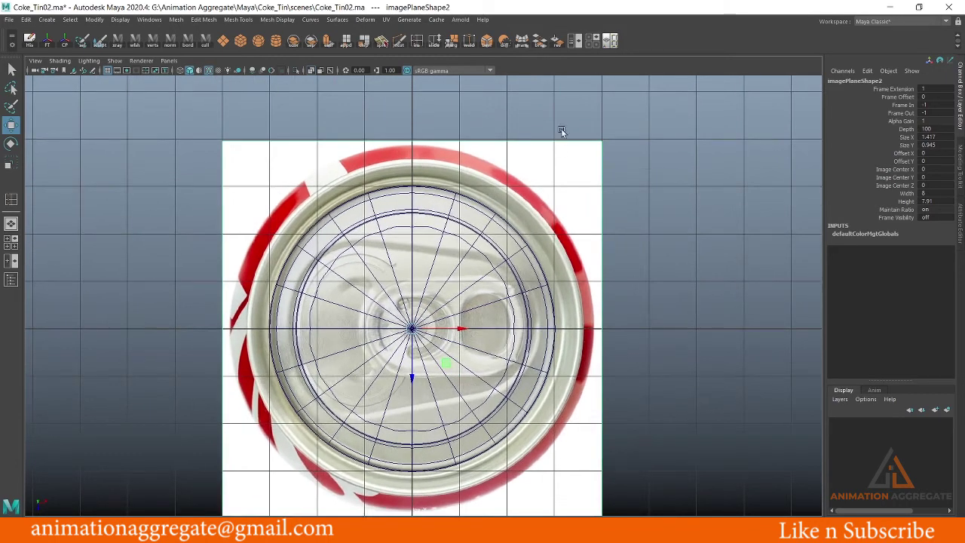
pyautogui.press('Up')
pyautogui.keyDown('alt'); pyautogui.moveTo(520, 166); pyautogui.dragTo(530, 153, button='middle'); pyautogui.keyUp('alt')
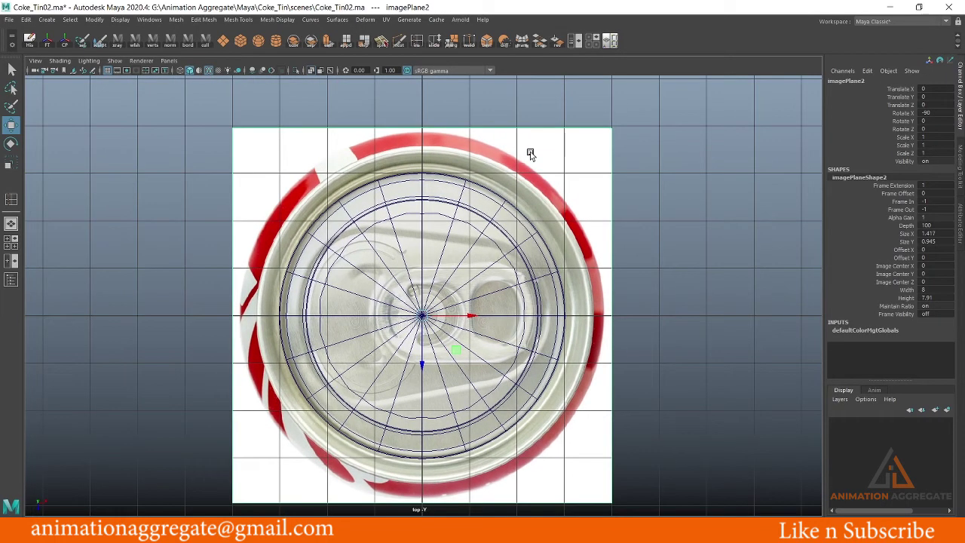
pyautogui.press('r')
pyautogui.moveTo(422, 318); pyautogui.dragTo(389, 324)
# Return to a full perspective view, select the cylinder and look down on its top
pyautogui.press('space')
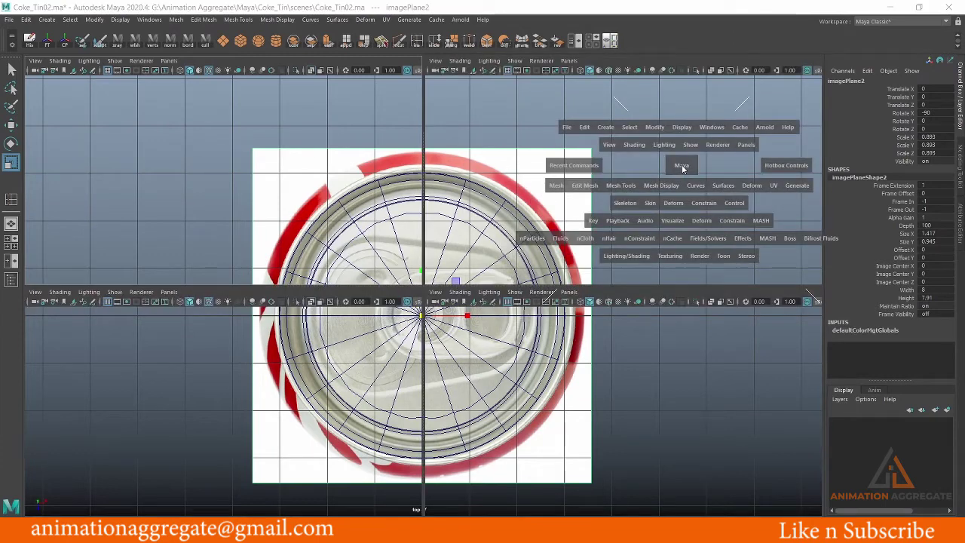
pyautogui.keyDown('alt'); pyautogui.moveTo(602, 194); pyautogui.dragTo(473, 189); pyautogui.keyUp('alt')
pyautogui.click(473, 190)
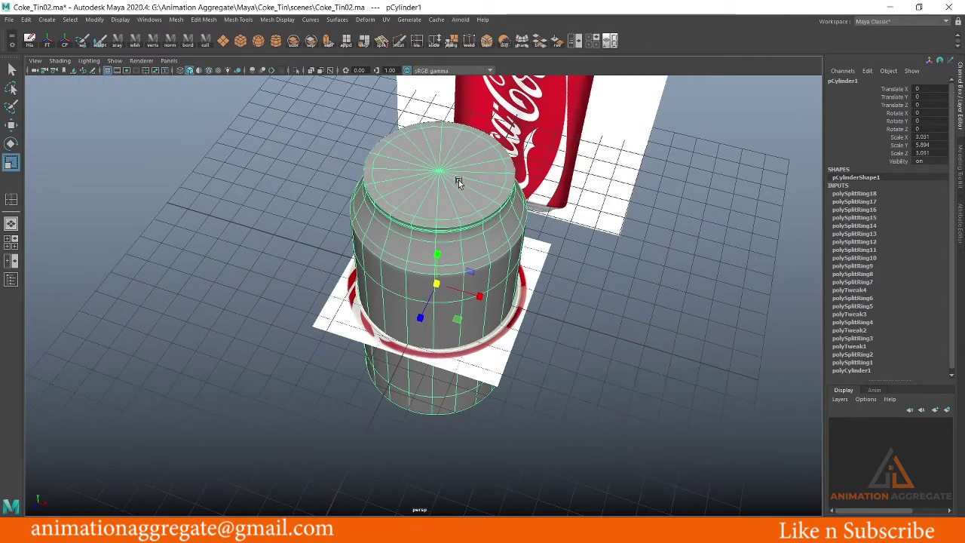
pyautogui.keyDown('alt'); pyautogui.moveTo(459, 181); pyautogui.dragTo(494, 285, button='right'); pyautogui.keyUp('alt')
pyautogui.keyDown('alt'); pyautogui.moveTo(494, 284); pyautogui.dragTo(480, 276); pyautogui.keyUp('alt')
# Turn off smooth preview, switch to face mode and test-select wedge faces on the top cap
pyautogui.rightClick(417, 182)
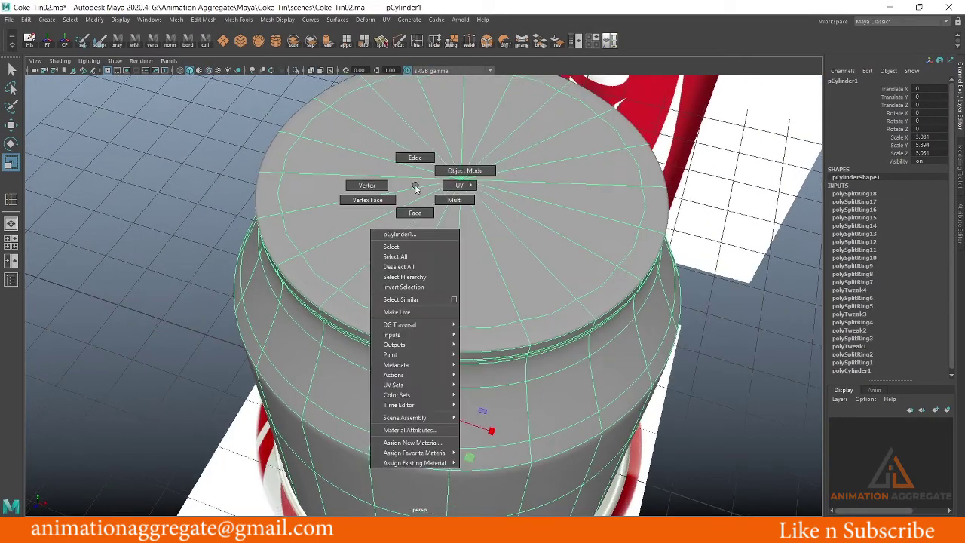
pyautogui.press('1')
pyautogui.moveTo(417, 183); pyautogui.dragTo(418, 209, button='right')
pyautogui.click(359, 240)
pyautogui.click(360, 240)
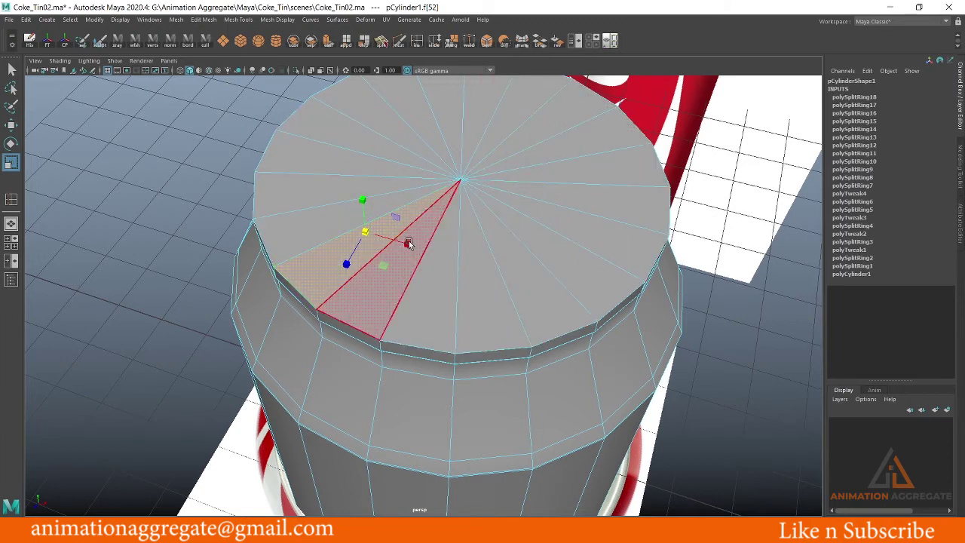
pyautogui.keyDown('shift'); pyautogui.click(319, 233); pyautogui.keyUp('shift')
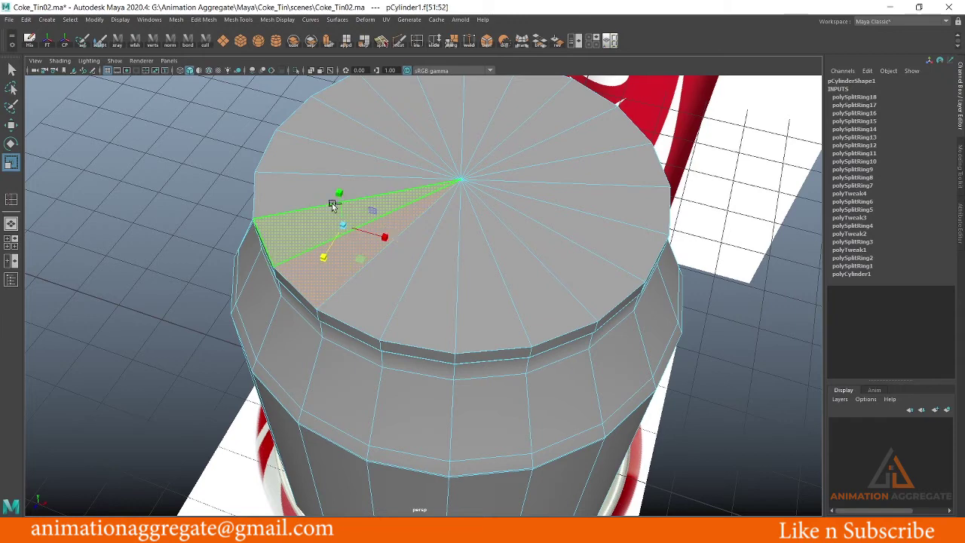
pyautogui.moveTo(474, 210)
pyautogui.keyDown('alt'); pyautogui.mouseDown()
pyautogui.moveTo(448, 233)
pyautogui.moveTo(442, 215)
pyautogui.moveTo(478, 225)
pyautogui.mouseUp(); pyautogui.keyUp('alt')
pyautogui.click(261, 190)
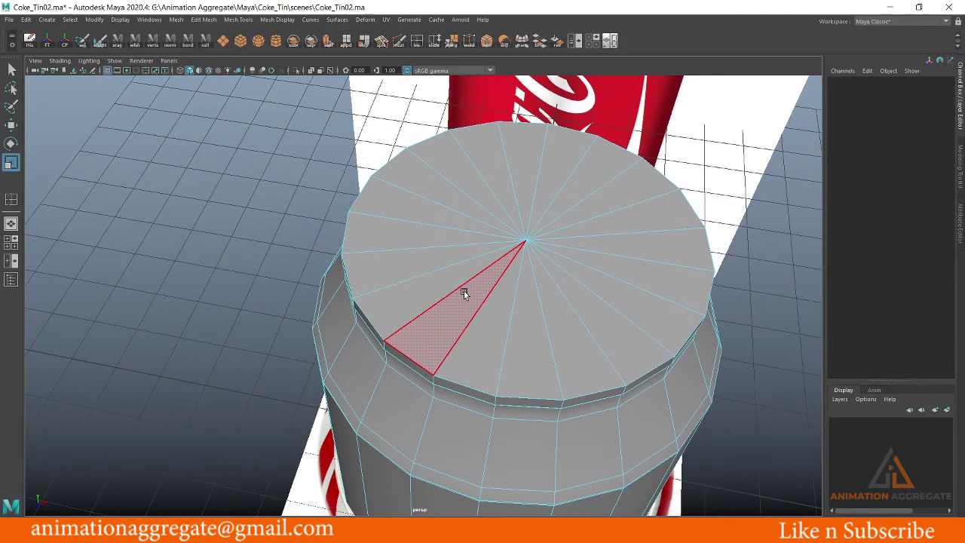
pyautogui.keyDown('alt'); pyautogui.moveTo(472, 272); pyautogui.dragTo(457, 270); pyautogui.keyUp('alt')
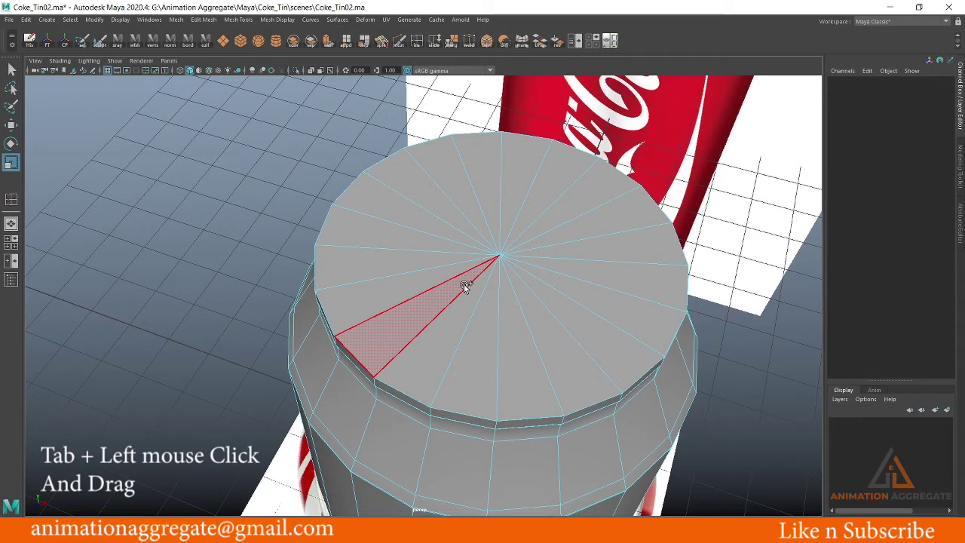
# Sweep-select all top cap wedge faces and verify the selection in the top view
pyautogui.moveTo(452, 267)
pyautogui.mouseDown()
pyautogui.moveTo(549, 224)
pyautogui.moveTo(560, 276)
pyautogui.moveTo(515, 305)
pyautogui.moveTo(469, 302)
pyautogui.moveTo(483, 291)
pyautogui.mouseUp()
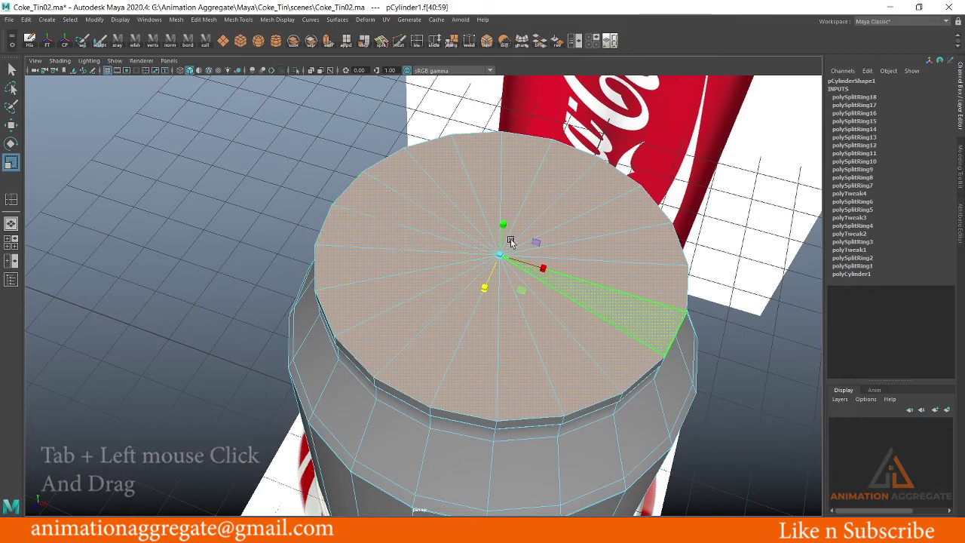
pyautogui.scroll(-2, 551, 267)
pyautogui.moveTo(551, 268)
pyautogui.keyDown('alt'); pyautogui.mouseDown()
pyautogui.moveTo(414, 236)
pyautogui.moveTo(519, 243)
pyautogui.moveTo(423, 216)
pyautogui.mouseUp(); pyautogui.keyUp('alt')
pyautogui.press('space')
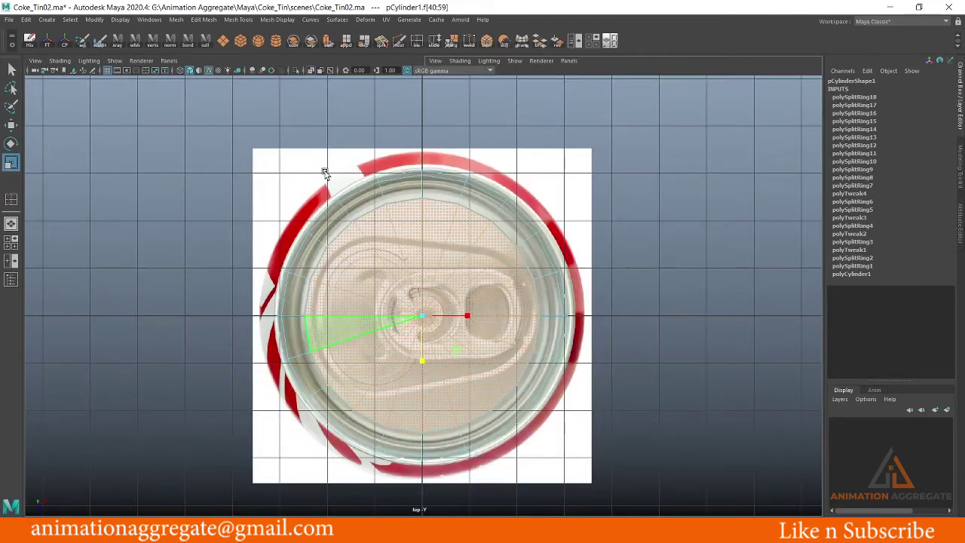
pyautogui.keyDown('alt'); pyautogui.moveTo(324, 173); pyautogui.dragTo(495, 230, button='right'); pyautogui.keyUp('alt')
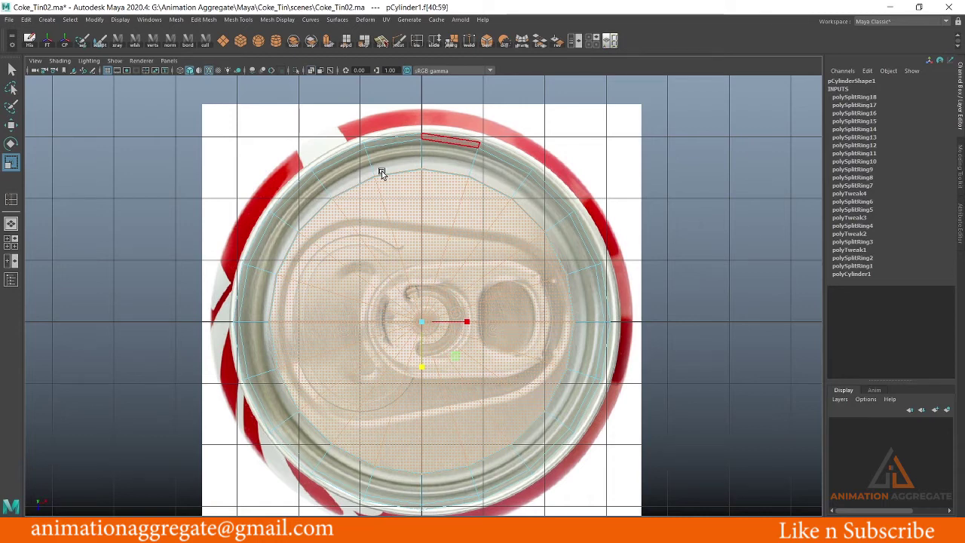
pyautogui.press('space')
pyautogui.press('space')
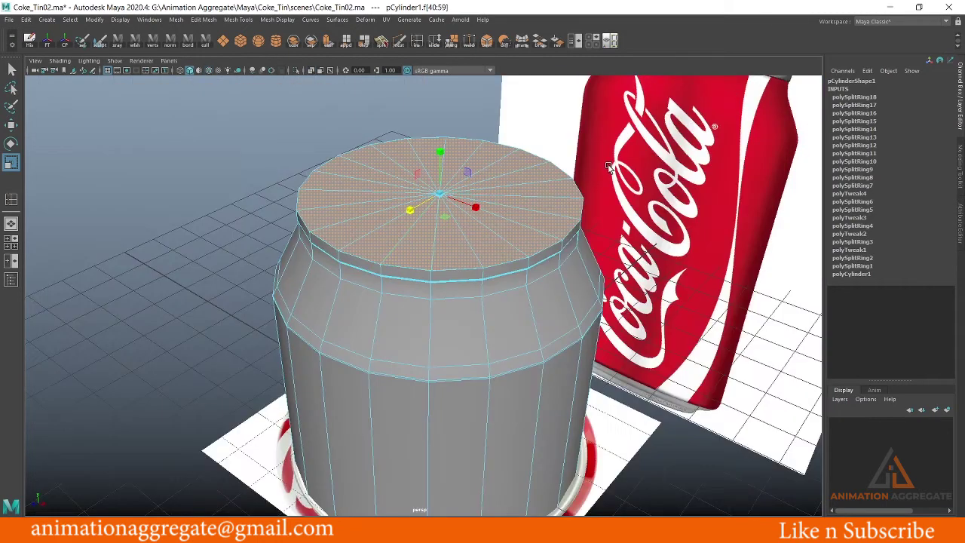
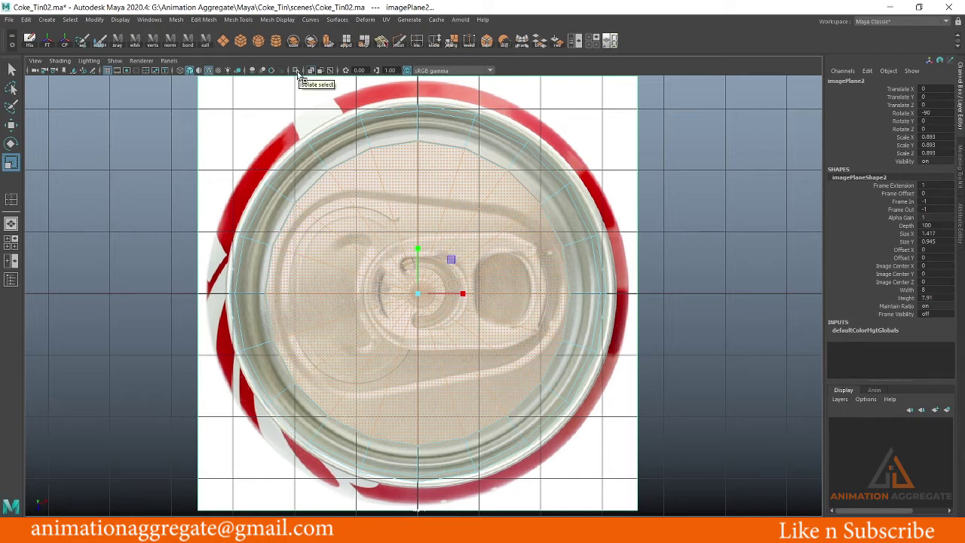
# Isolate the selected lid reference image in the top view and turn off the wireframe-on-shaded overlay
pyautogui.click(115, 60)
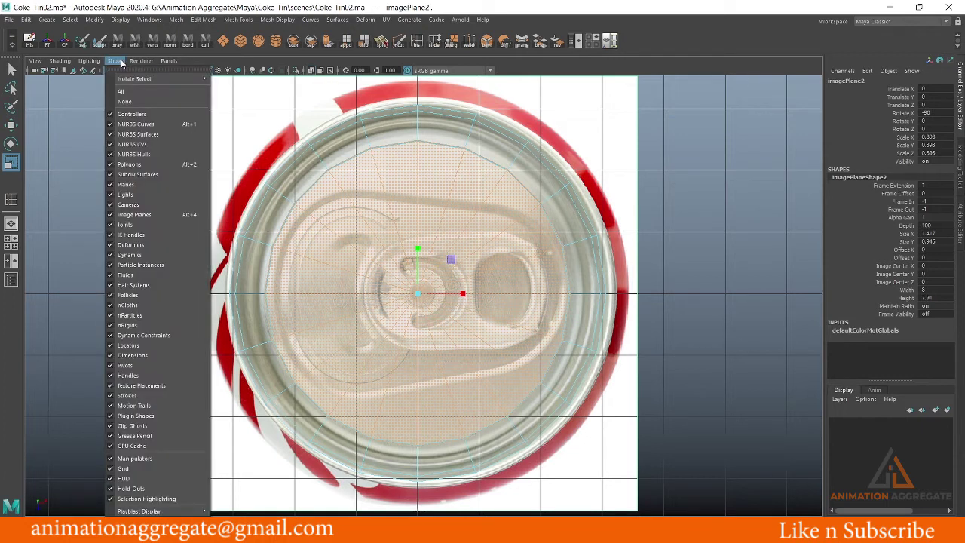
pyautogui.moveTo(134, 79)
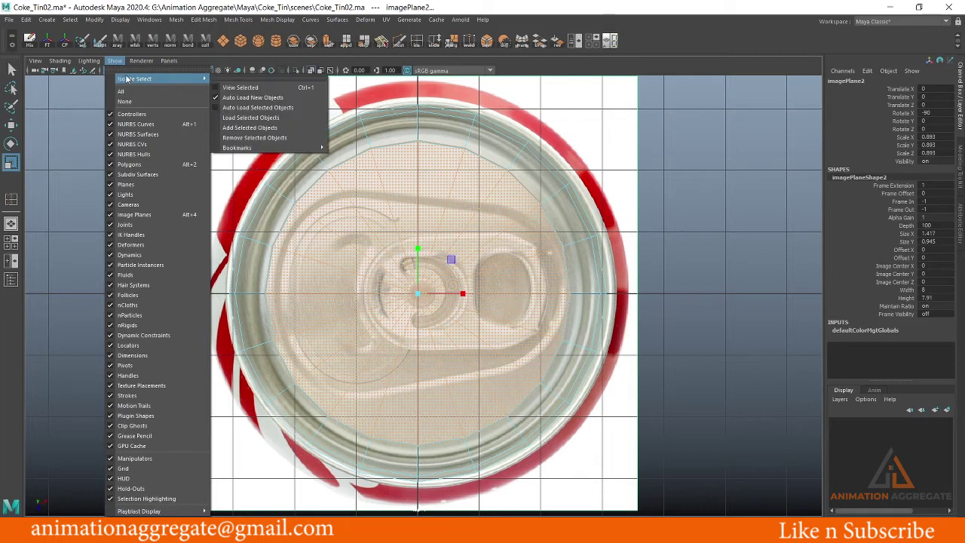
pyautogui.click(240, 87)
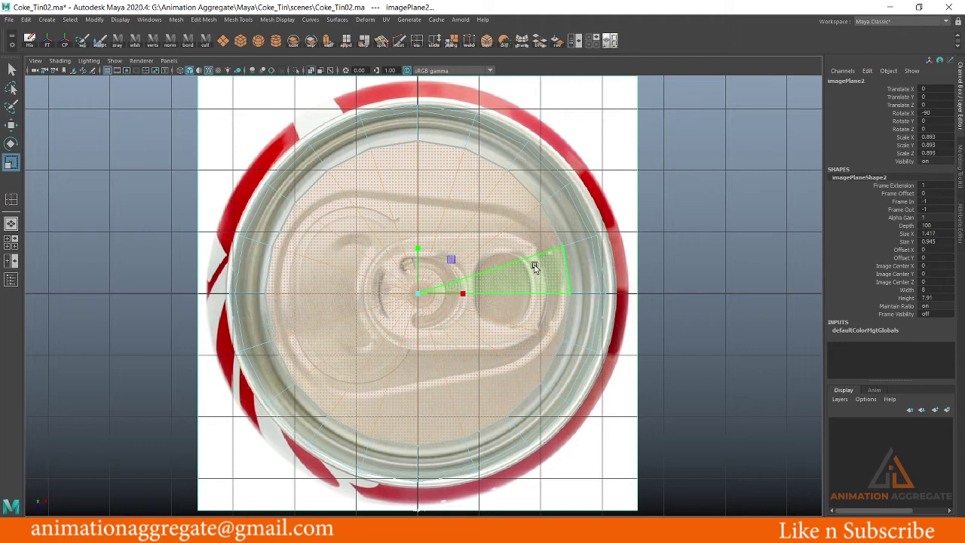
pyautogui.hotkey('alt', 'x')
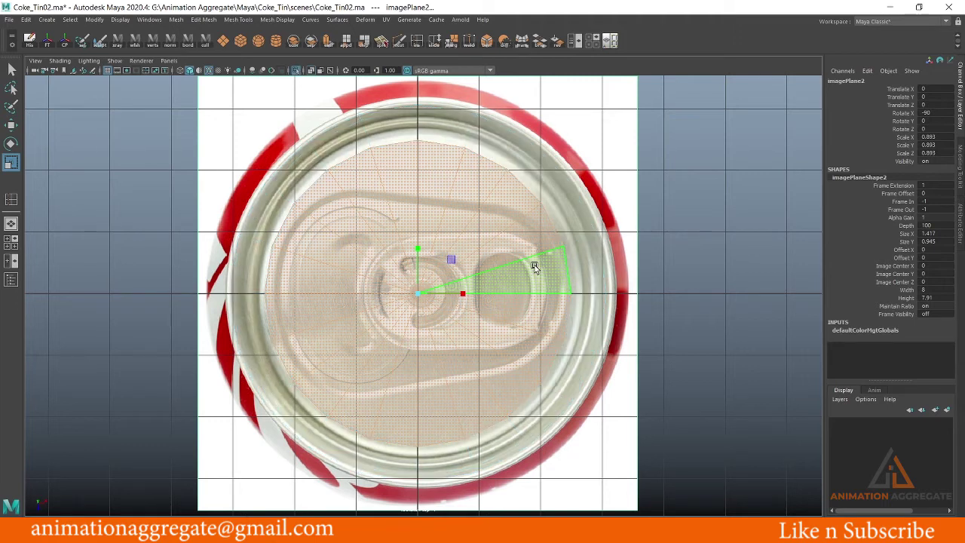
pyautogui.hotkey('alt', 'x')
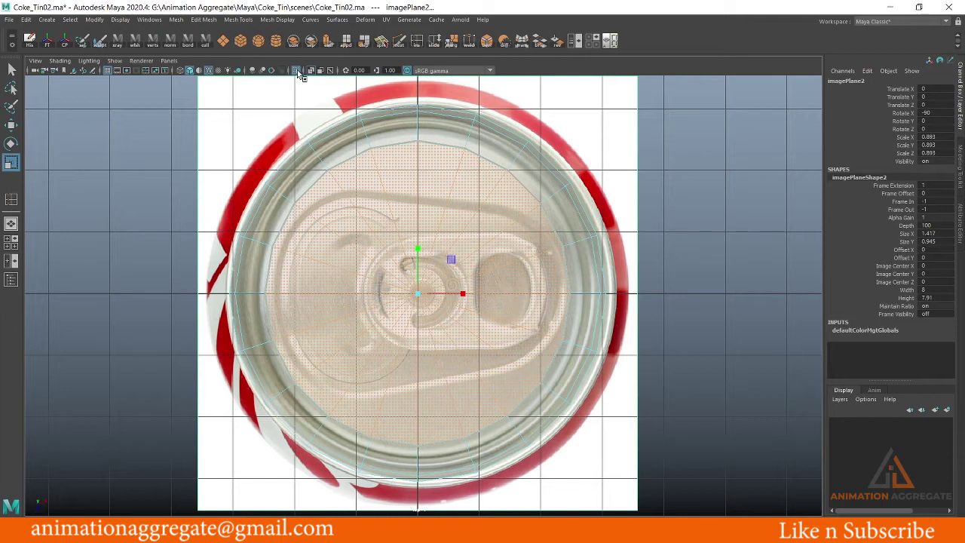
pyautogui.click(298, 71)
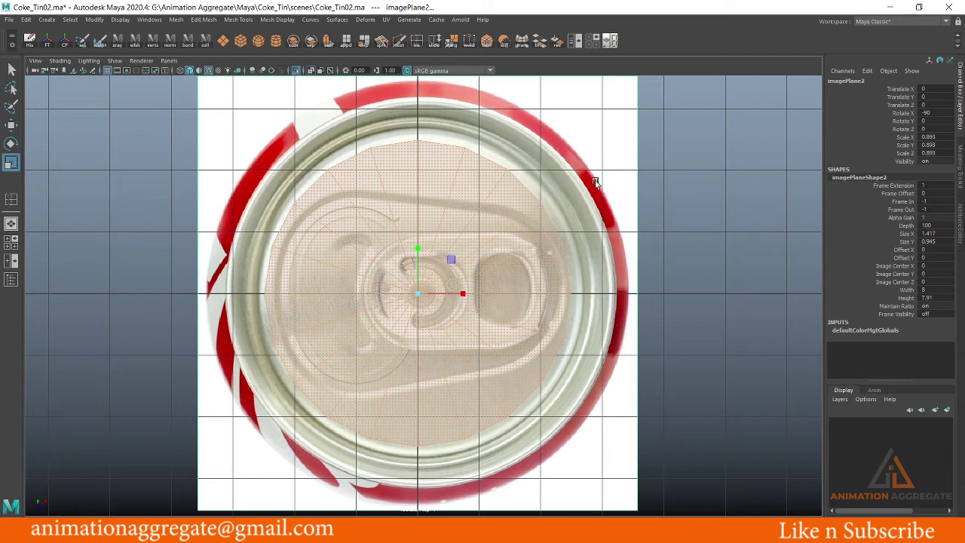
# Scale imagePlane2 uniformly to 0.705 so its rim matches the lid disc's edge, then reselect the cylinder
pyautogui.moveTo(466, 224); pyautogui.dragTo(694, 142, button='right')
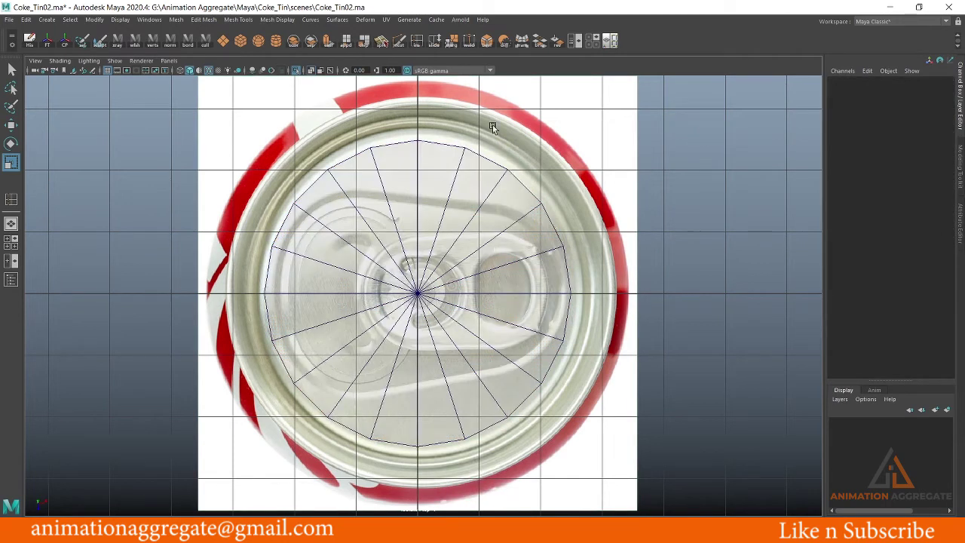
pyautogui.press('f')
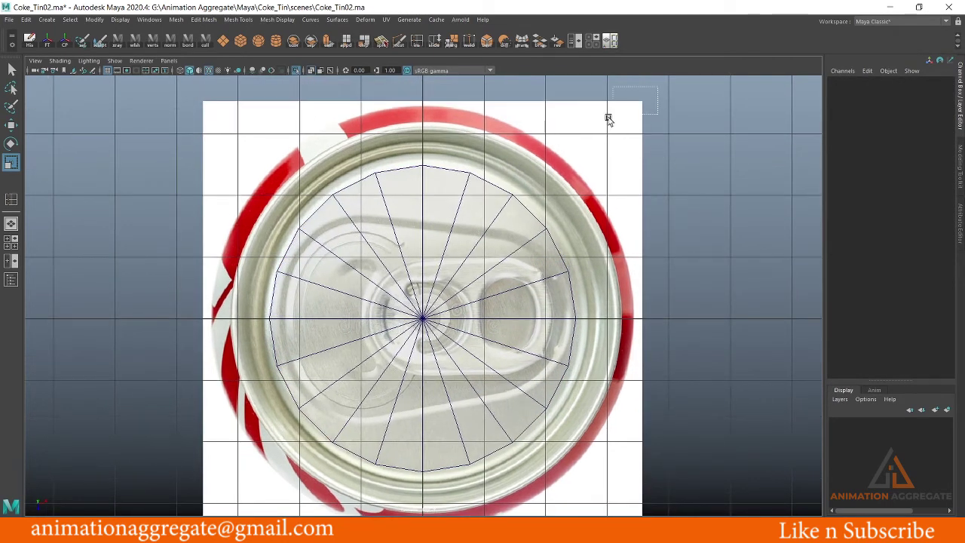
pyautogui.moveTo(657, 86); pyautogui.dragTo(609, 119)
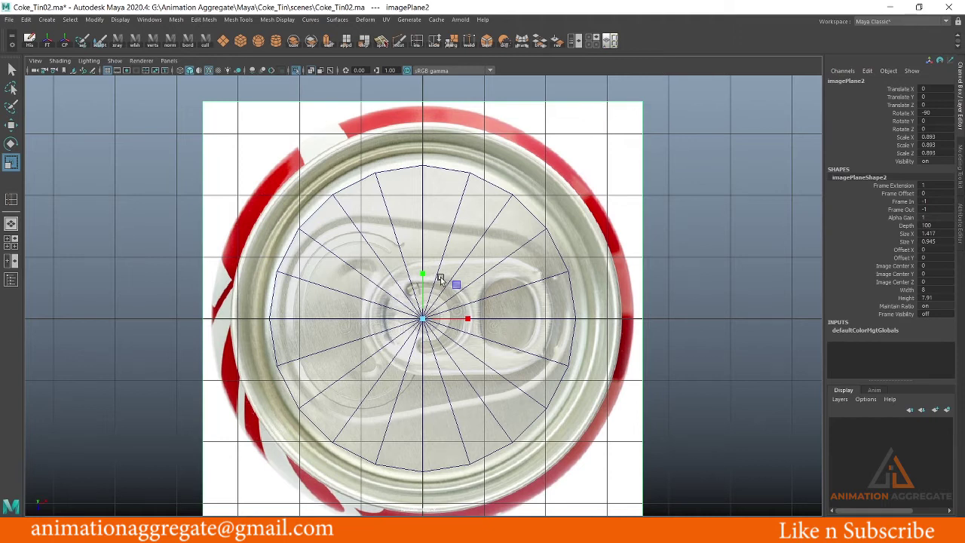
pyautogui.moveTo(422, 319); pyautogui.dragTo(356, 343)
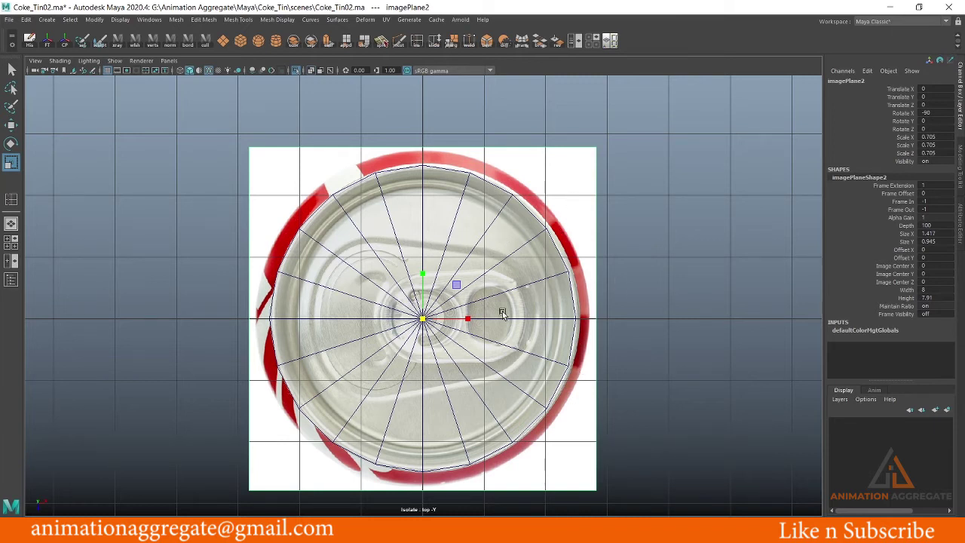
pyautogui.scroll(2, 545, 280)
pyautogui.scroll(2, 577, 287)
pyautogui.scroll(2, 569, 258)
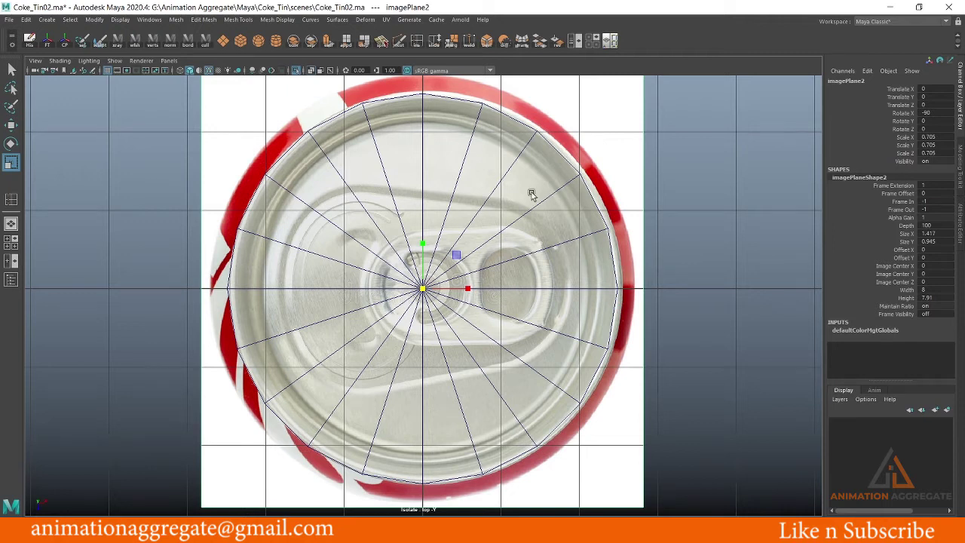
pyautogui.scroll(-1, 532, 194)
pyautogui.scroll(-1, 547, 240)
pyautogui.click(447, 200)
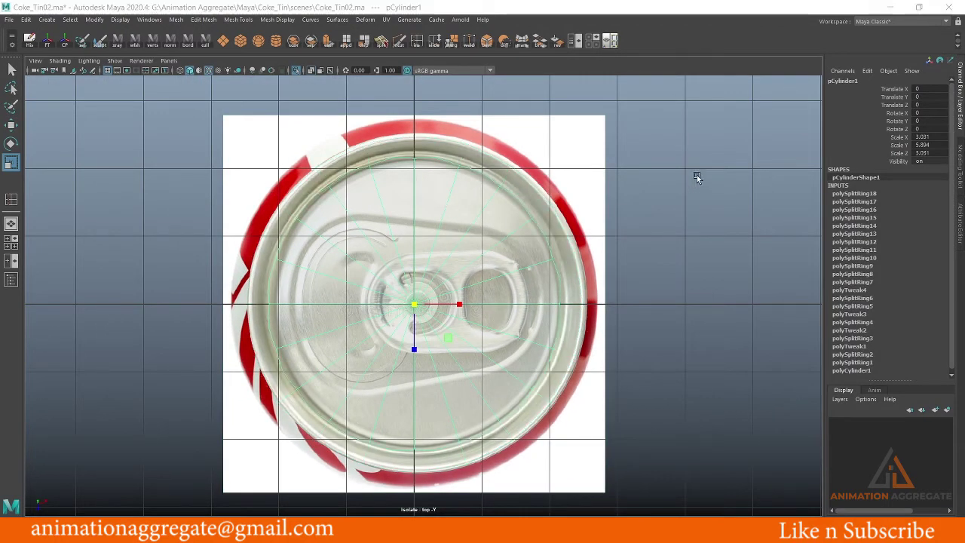
# Move imagePlane2 down to Translate Y -10.645, just below the can's base
pyautogui.press('space')
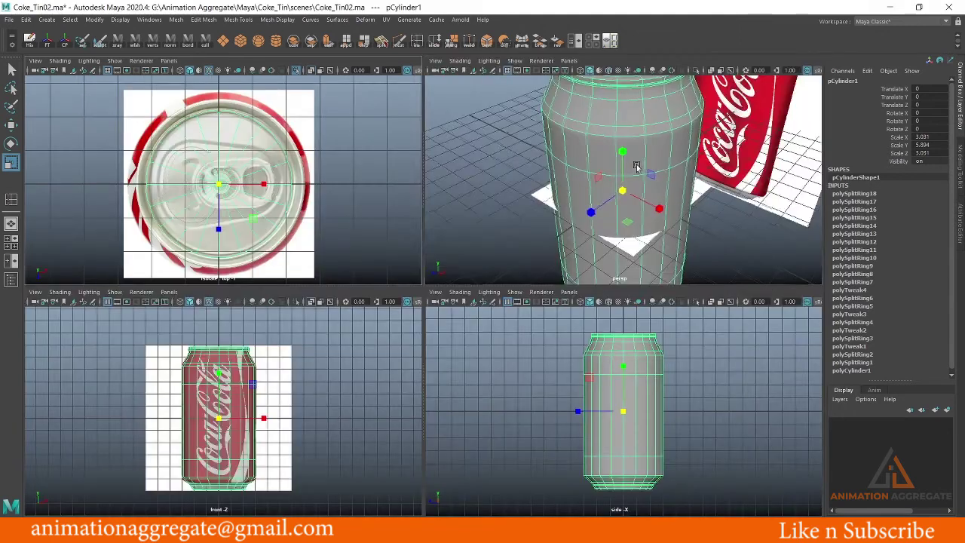
pyautogui.click(692, 226)
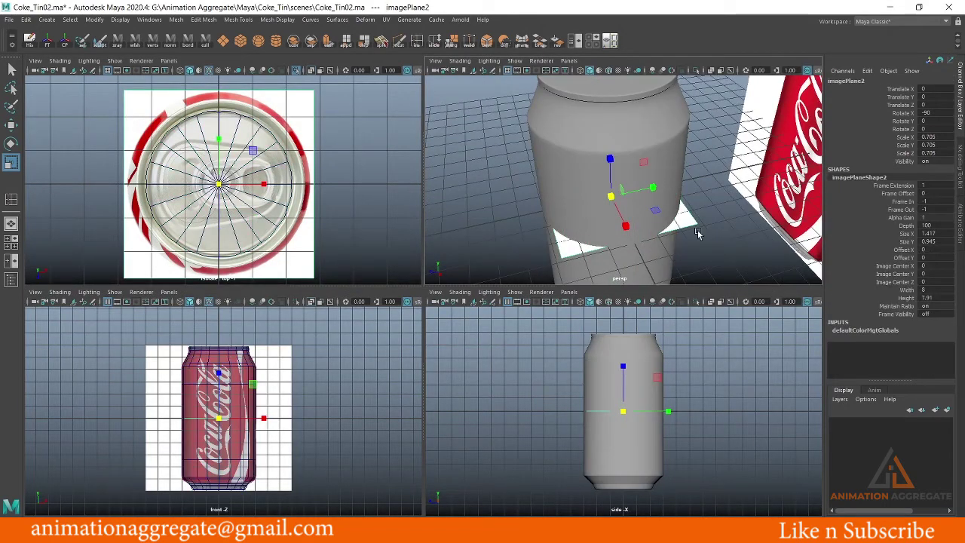
pyautogui.press('w')
pyautogui.moveTo(610, 181); pyautogui.dragTo(610, 333)
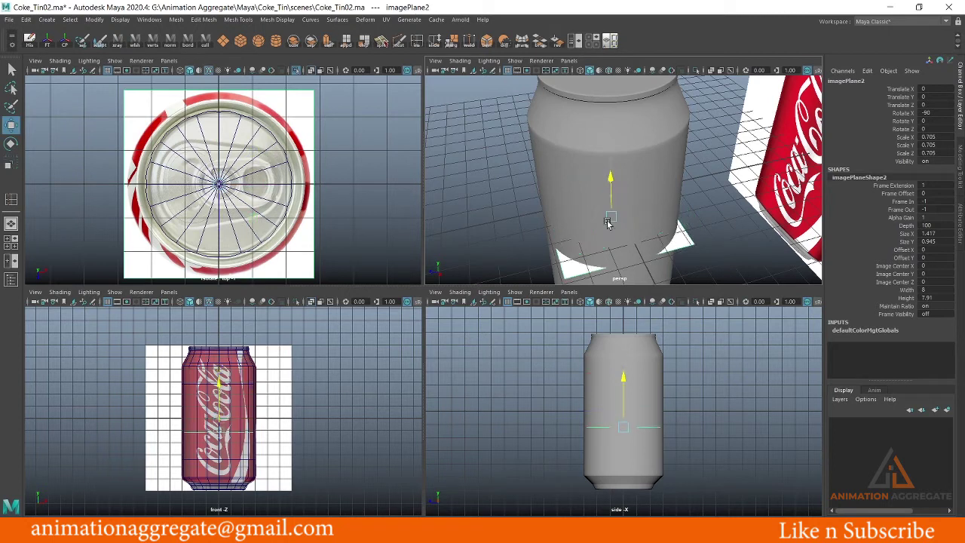
pyautogui.moveTo(660, 243)
pyautogui.keyDown('alt'); pyautogui.mouseDown(button='right')
pyautogui.moveTo(616, 168)
pyautogui.moveTo(642, 208)
pyautogui.mouseUp(button='right'); pyautogui.keyUp('alt')
pyautogui.moveTo(596, 215); pyautogui.dragTo(596, 192)
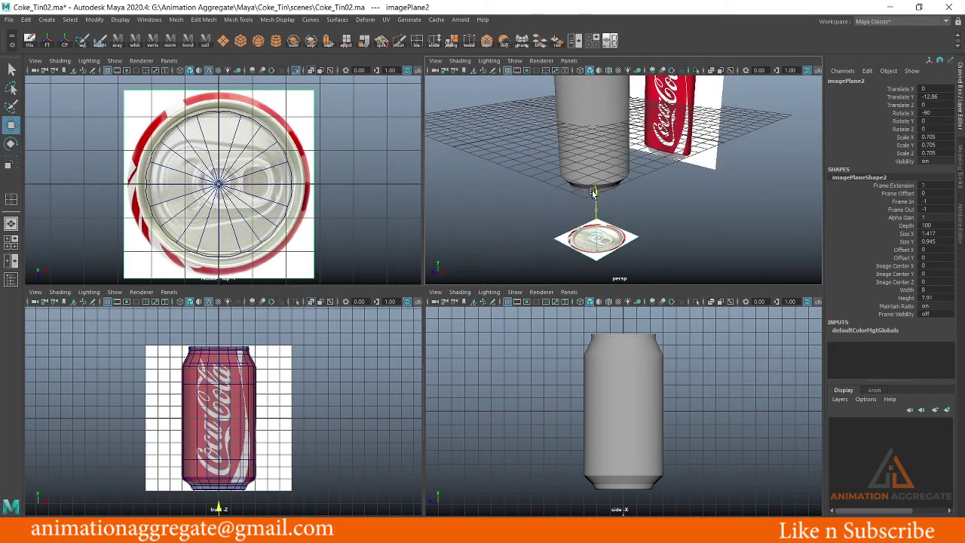
pyautogui.press('space')
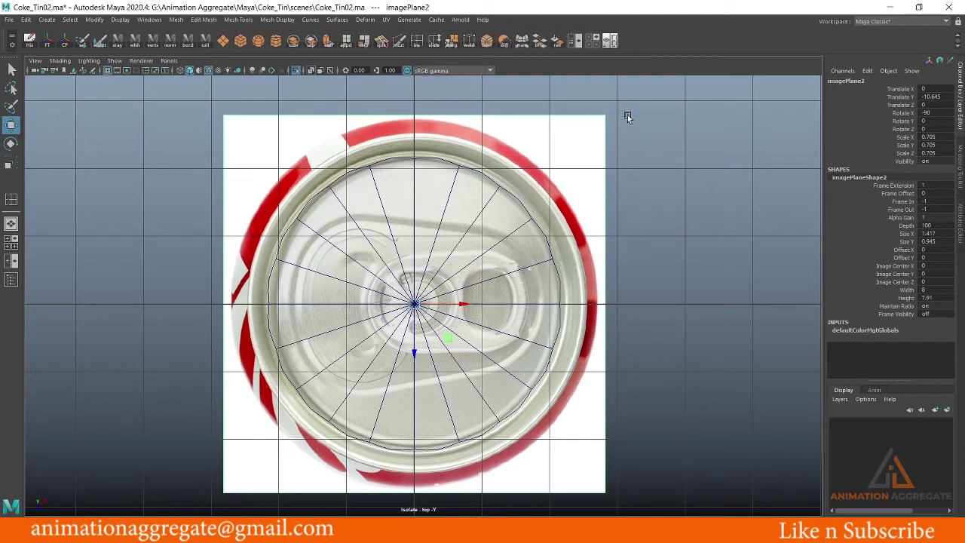
# Set the can-top reference image's (imagePlane2) Alpha Gain to 0.5
pyautogui.hotkey('ctrl', 'a')
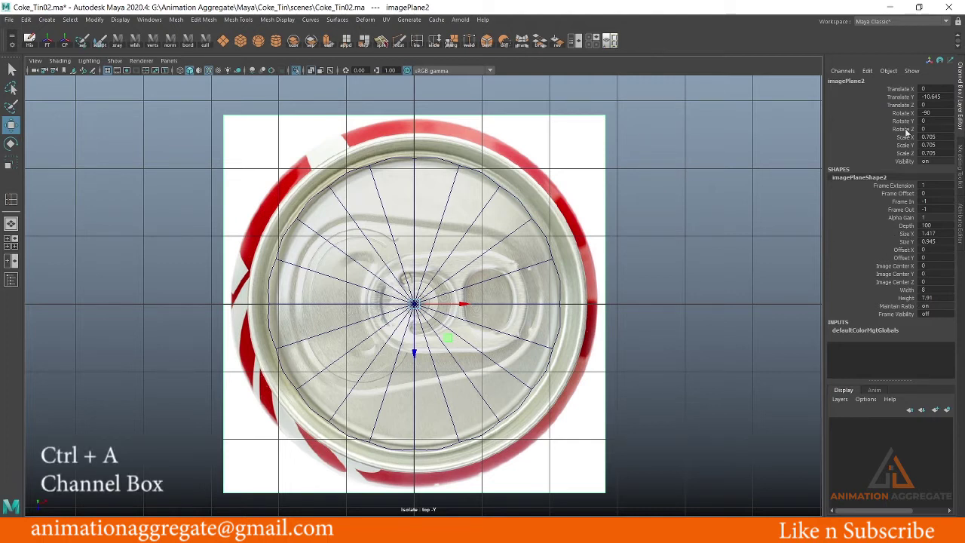
pyautogui.click(900, 218)
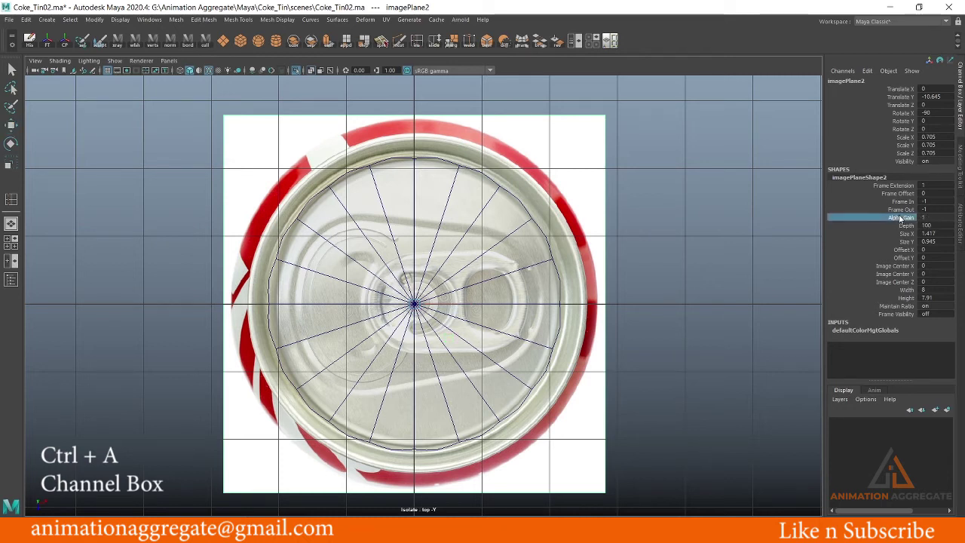
pyautogui.doubleClick(933, 219)
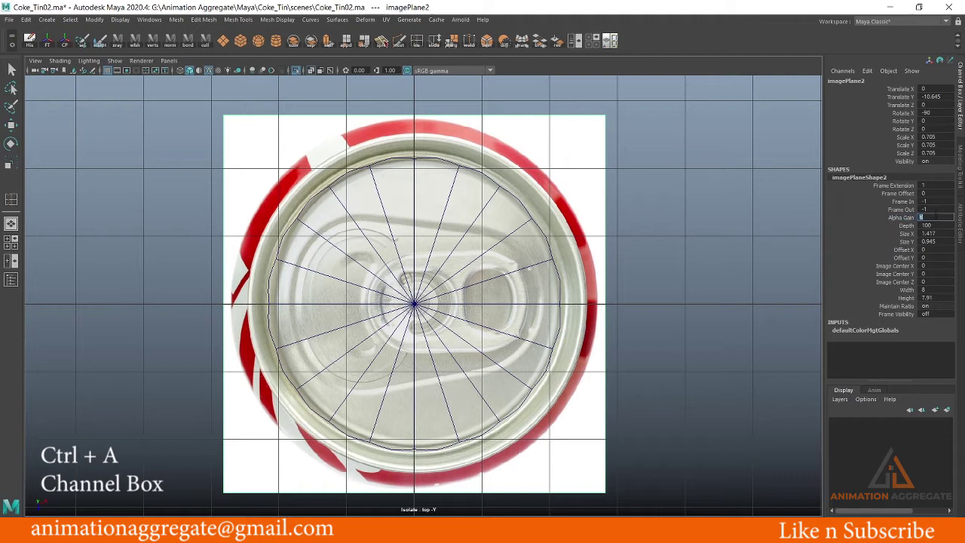
pyautogui.write('0.5')
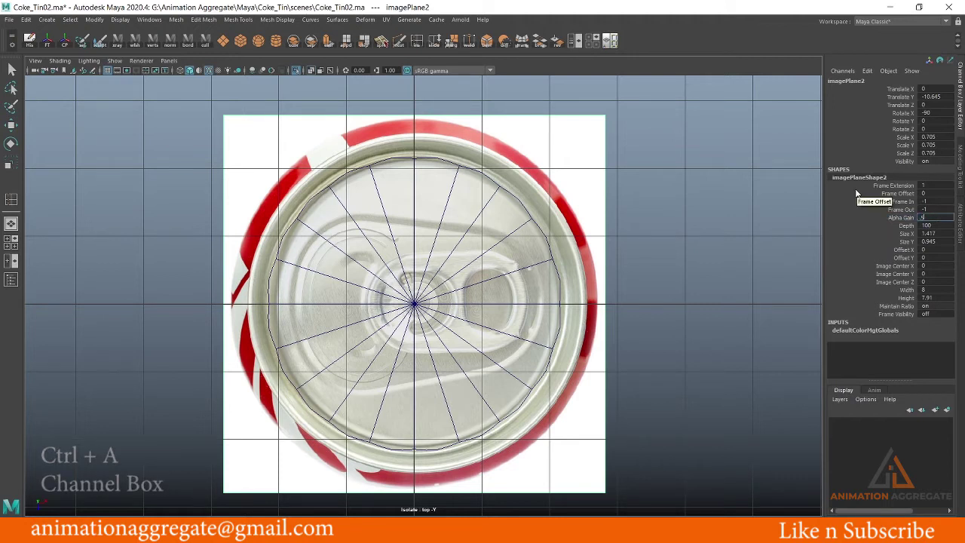
pyautogui.press('Return')
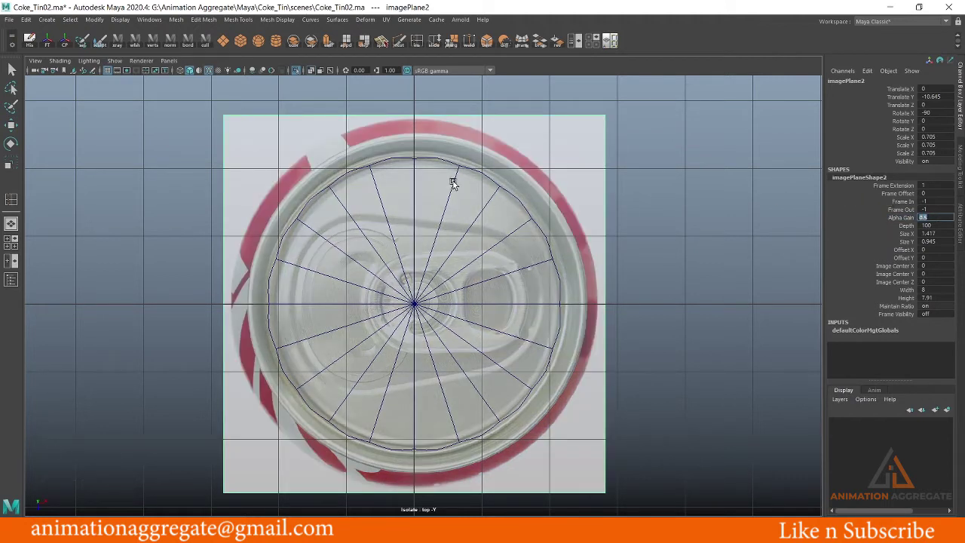
pyautogui.write('0')
pyautogui.press('Return')
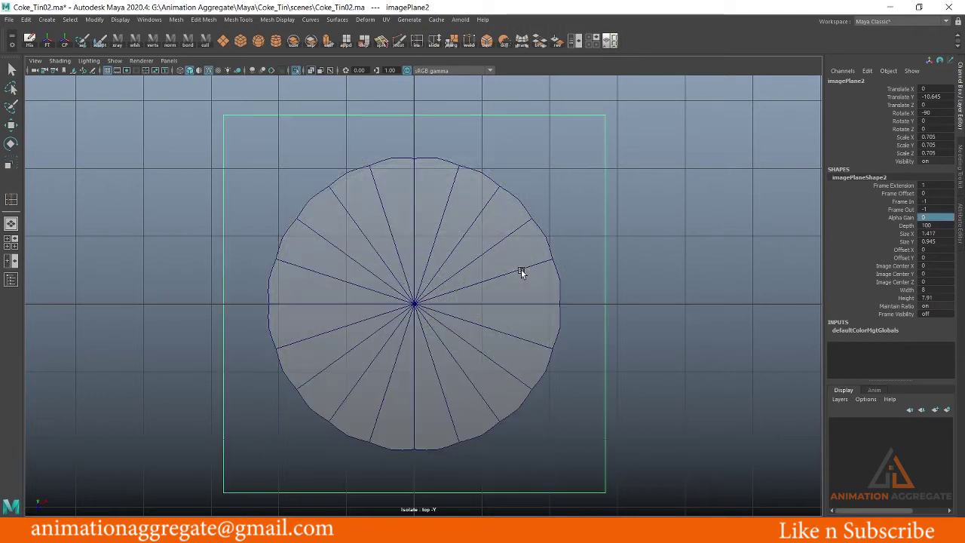
pyautogui.doubleClick(932, 218)
pyautogui.write('0.5')
pyautogui.press('Return')
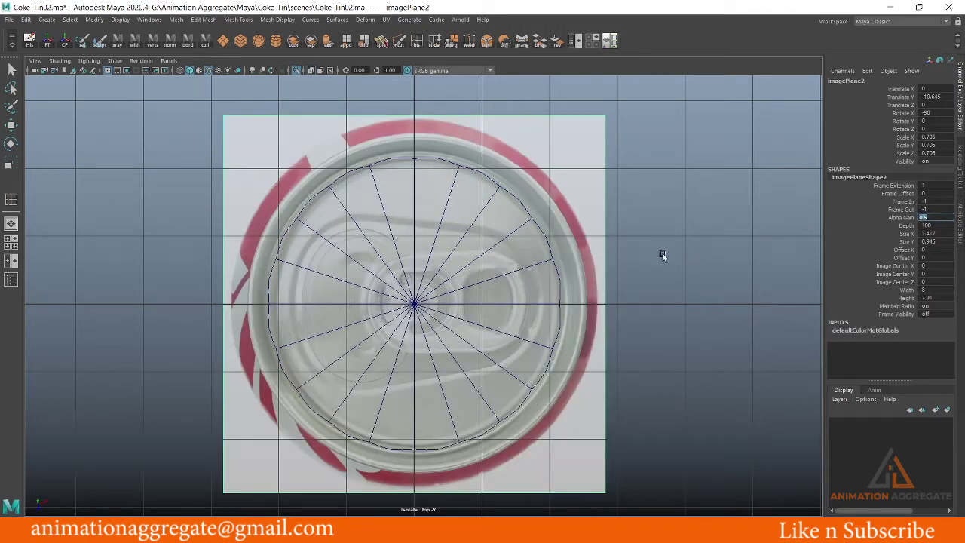
pyautogui.scroll(-3, 663, 253)
# Give the front reference image (imagePlane1) an Alpha Gain of 0.5 as well
pyautogui.press('space')
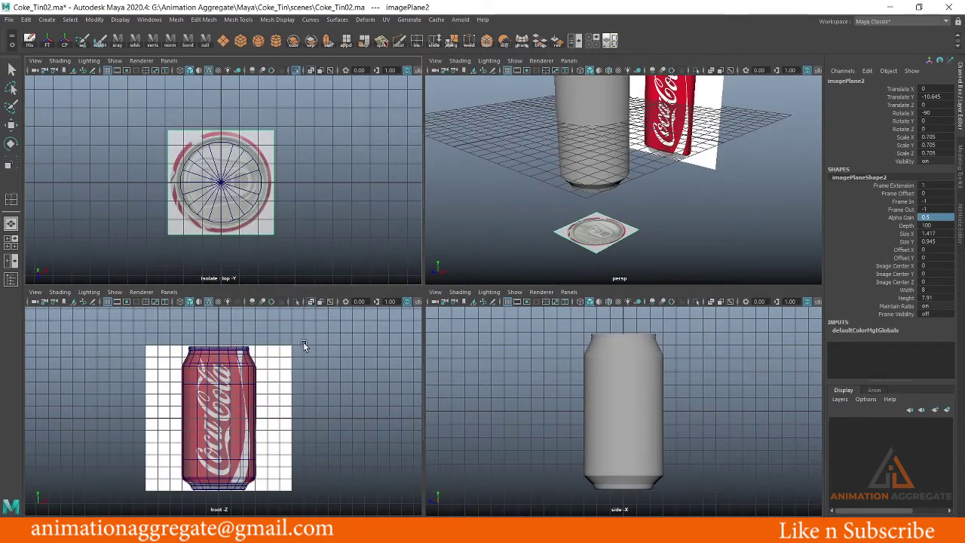
pyautogui.click(296, 338)
pyautogui.write('w')
pyautogui.write('1')
pyautogui.write('0.5')
pyautogui.press('Return')
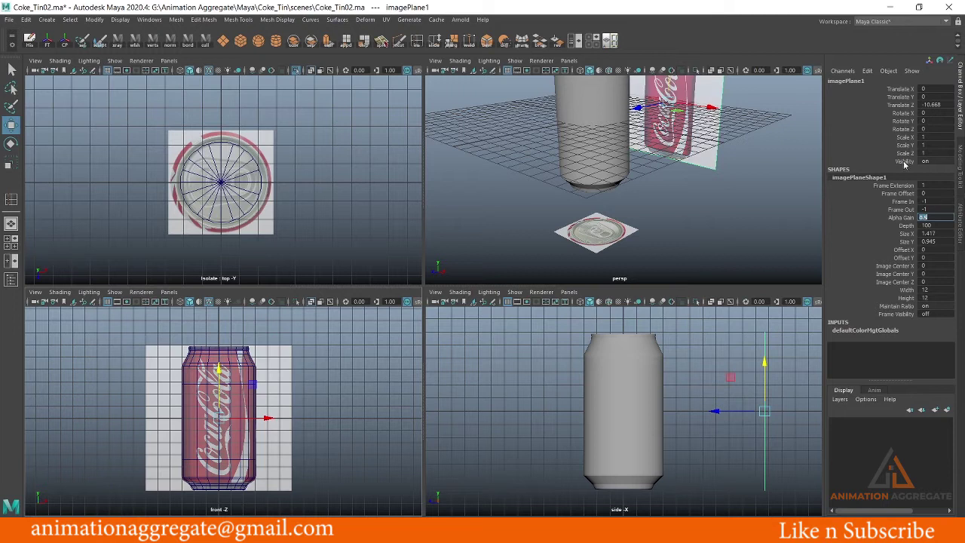
# Select the can body and frame its top cap in the top and perspective views
pyautogui.keyDown('alt'); pyautogui.moveTo(544, 197); pyautogui.dragTo(545, 219); pyautogui.keyUp('alt')
pyautogui.keyDown('alt'); pyautogui.click(362, 191); pyautogui.keyUp('alt')
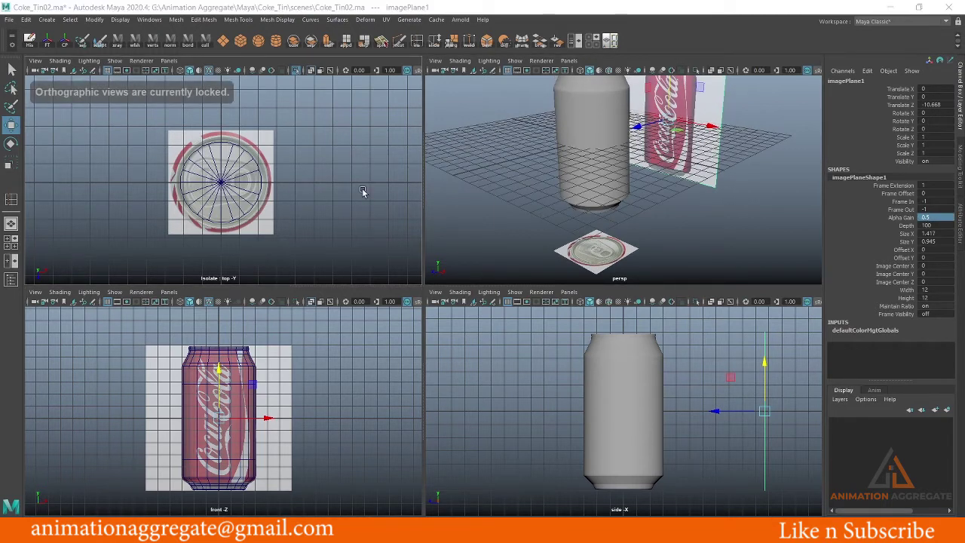
pyautogui.press('space')
pyautogui.click(451, 219)
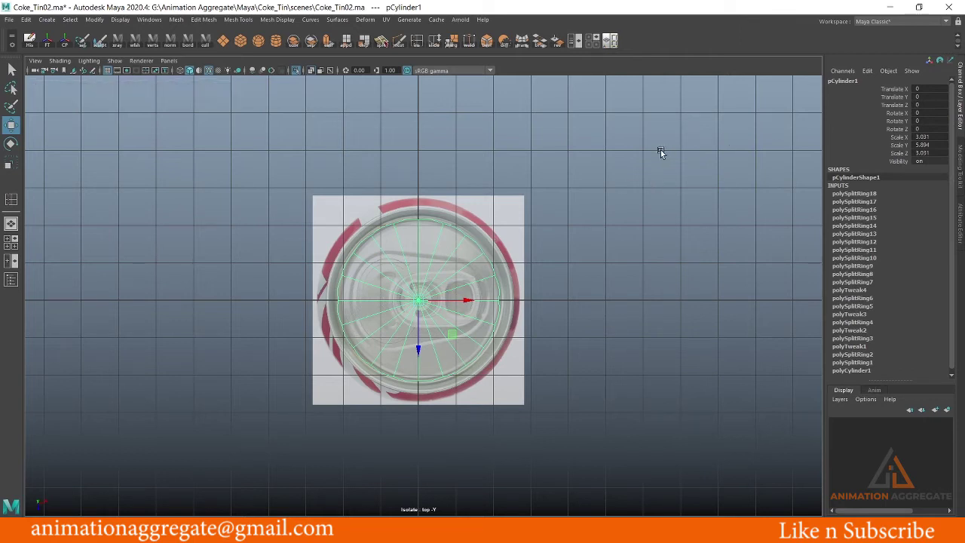
pyautogui.moveTo(468, 251)
pyautogui.keyDown('alt'); pyautogui.mouseDown(button='right')
pyautogui.moveTo(571, 250)
pyautogui.moveTo(506, 220)
pyautogui.mouseUp(button='right'); pyautogui.keyUp('alt')
pyautogui.press('space')
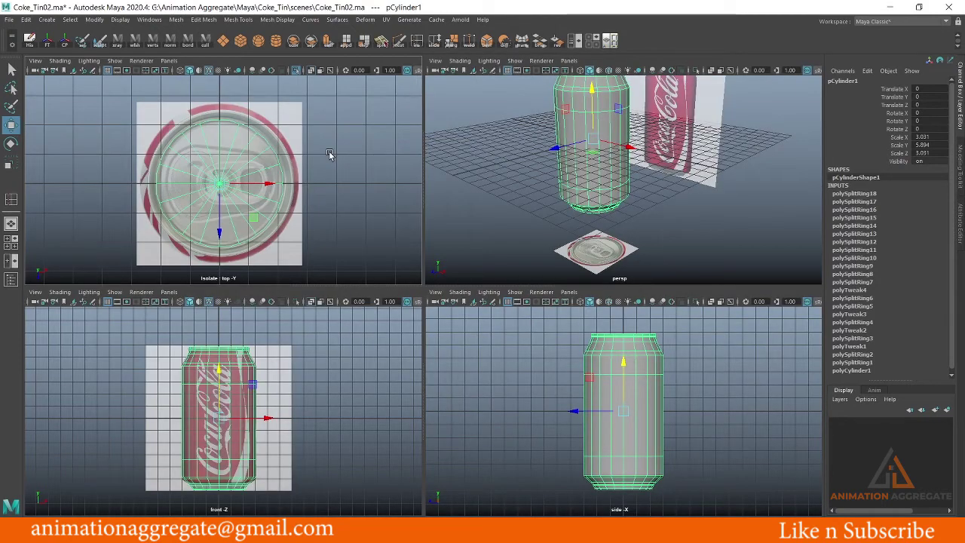
pyautogui.press('f')
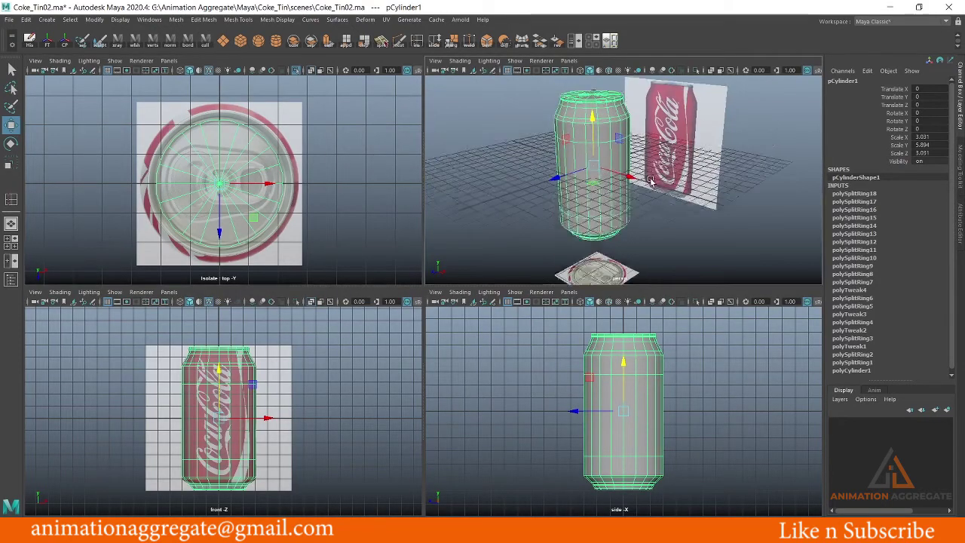
pyautogui.press('space')
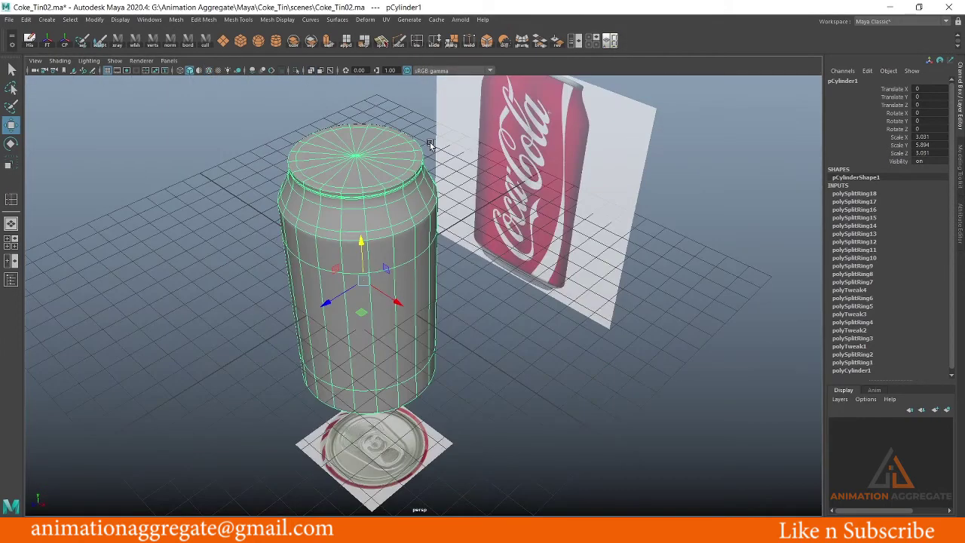
pyautogui.scroll(3, 429, 142)
pyautogui.scroll(2, 578, 301)
pyautogui.keyDown('alt'); pyautogui.moveTo(576, 209); pyautogui.dragTo(449, 186, button='middle'); pyautogui.keyUp('alt')
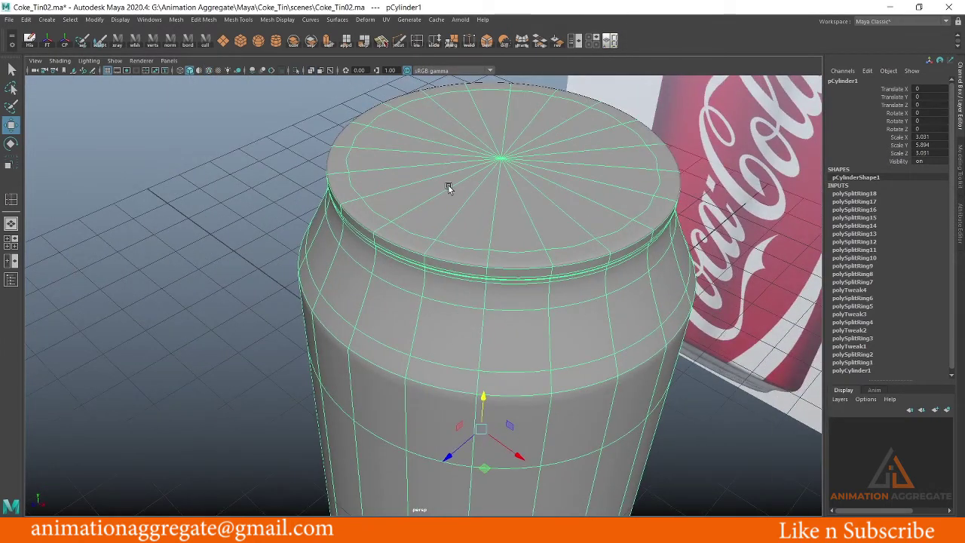
pyautogui.scroll(2, 449, 186)
# In the top view over the reference photo, select the lid's top cap faces
pyautogui.press('space')
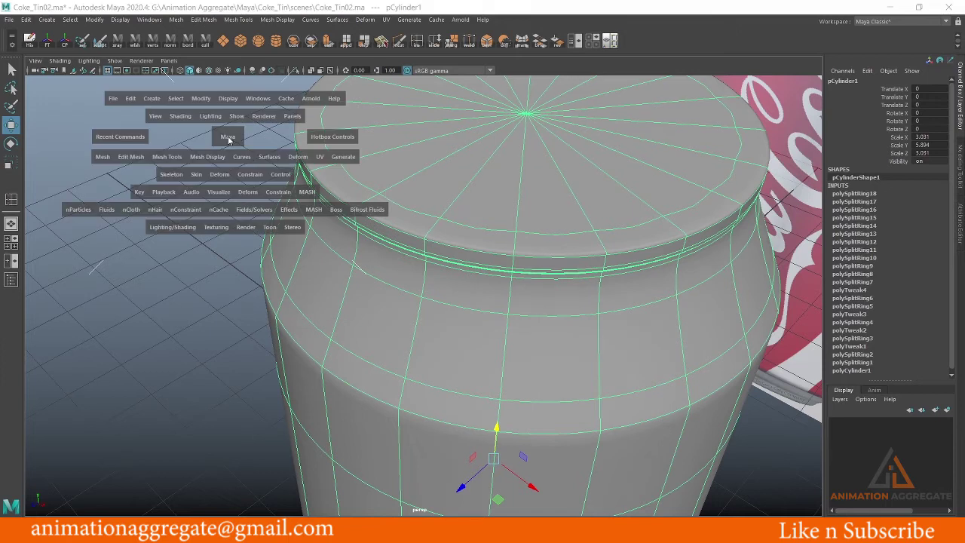
pyautogui.press('space')
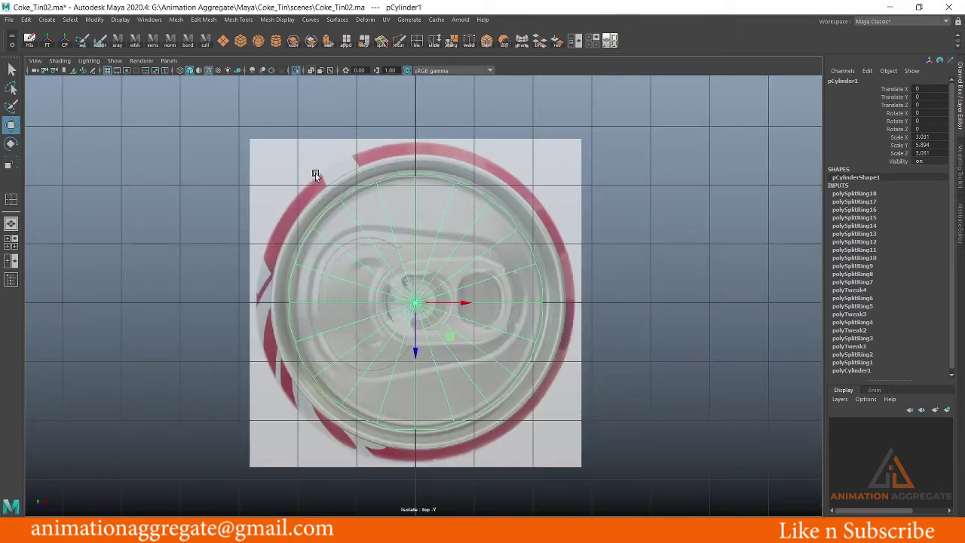
pyautogui.scroll(2, 316, 173)
pyautogui.moveTo(482, 189); pyautogui.dragTo(479, 217, button='right')
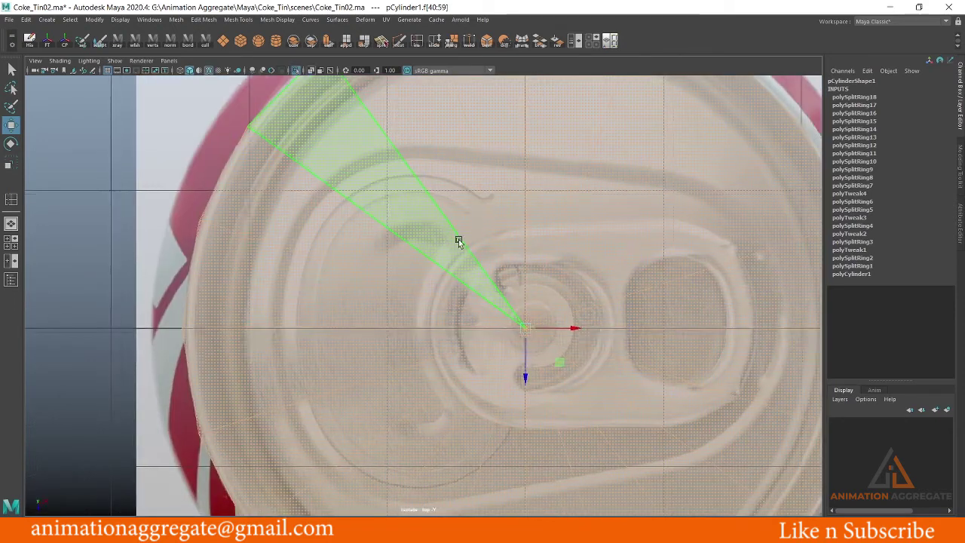
pyautogui.scroll(-5, 498, 239)
pyautogui.scroll(-1, 540, 230)
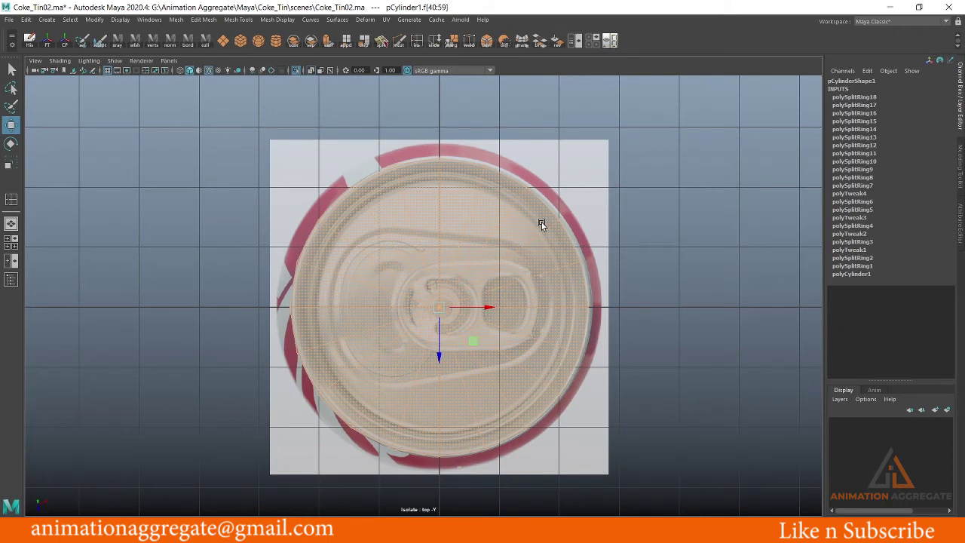
pyautogui.click(202, 21)
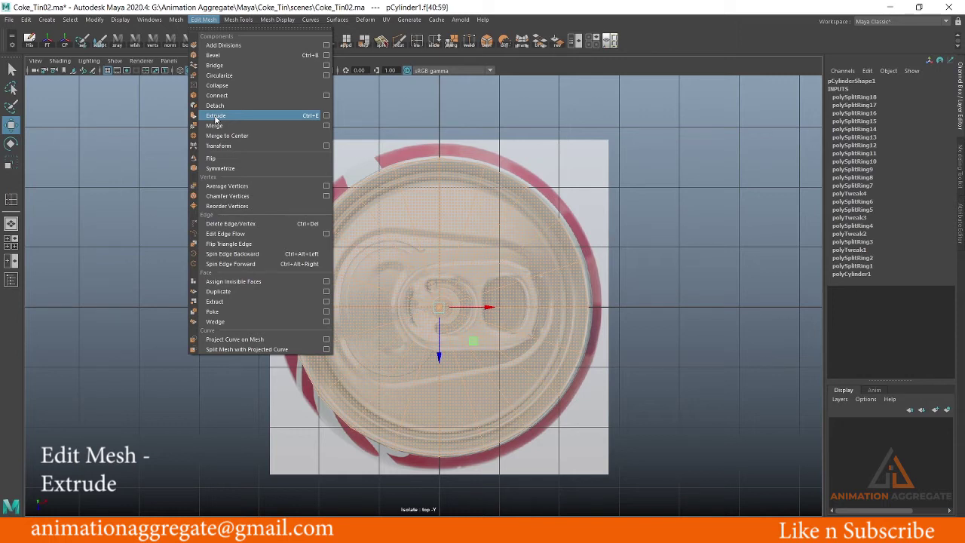
pyautogui.click(216, 115)
pyautogui.moveTo(455, 373); pyautogui.dragTo(569, 293)
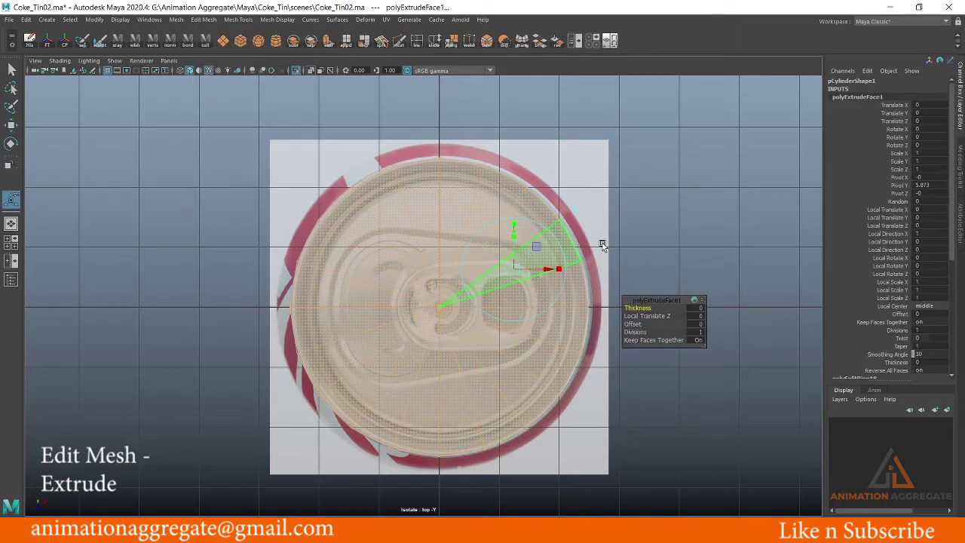
pyautogui.scroll(1, 569, 293)
pyautogui.scroll(2, 453, 317)
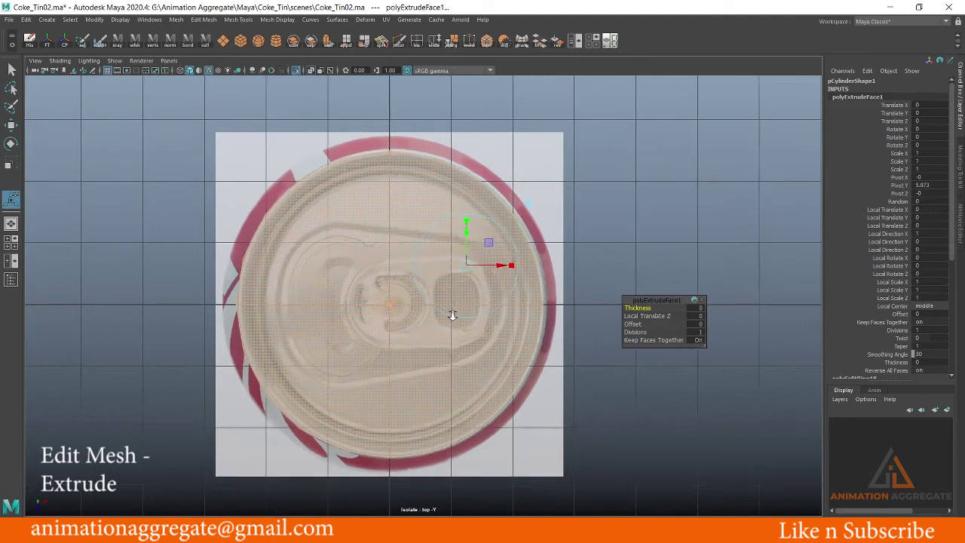
pyautogui.scroll(2, 437, 283)
pyautogui.scroll(2, 500, 325)
pyautogui.scroll(1, 500, 325)
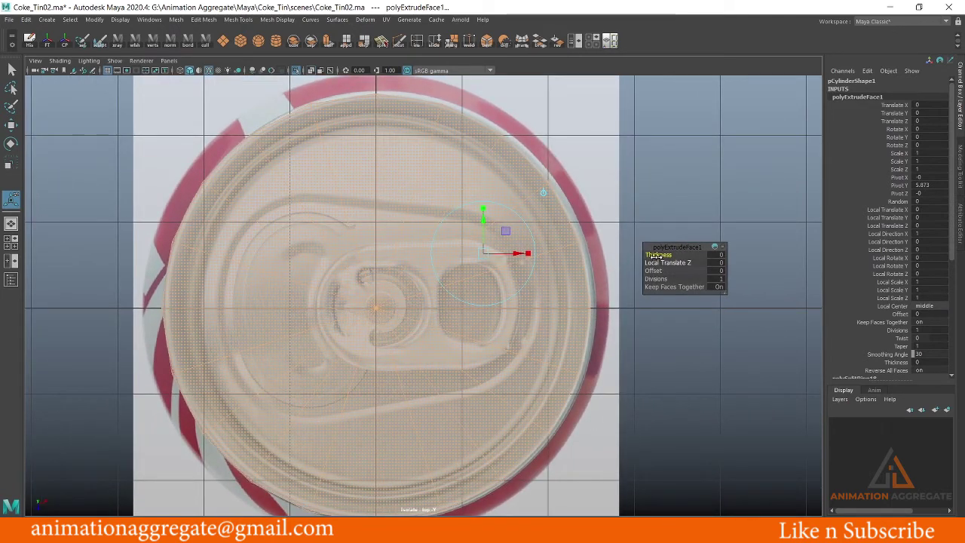
pyautogui.press('space')
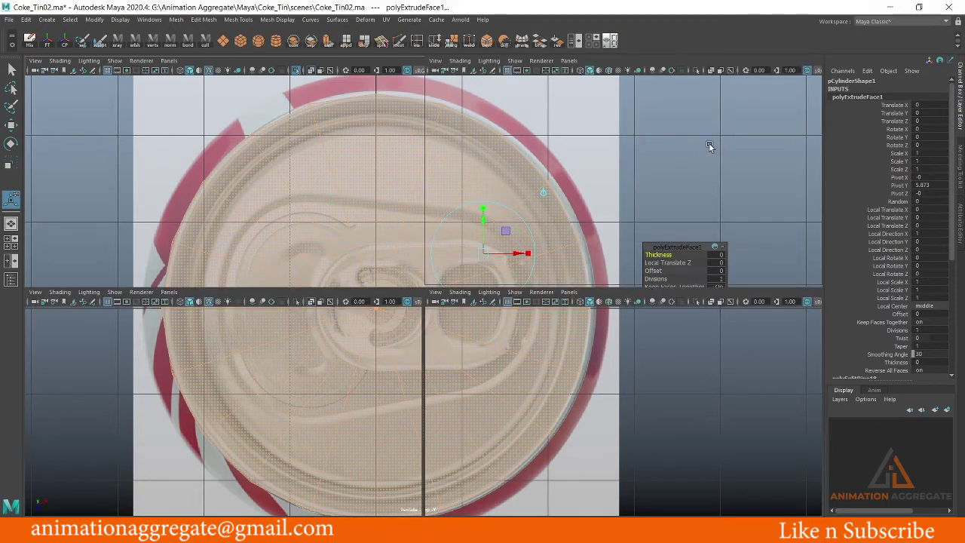
pyautogui.press('space')
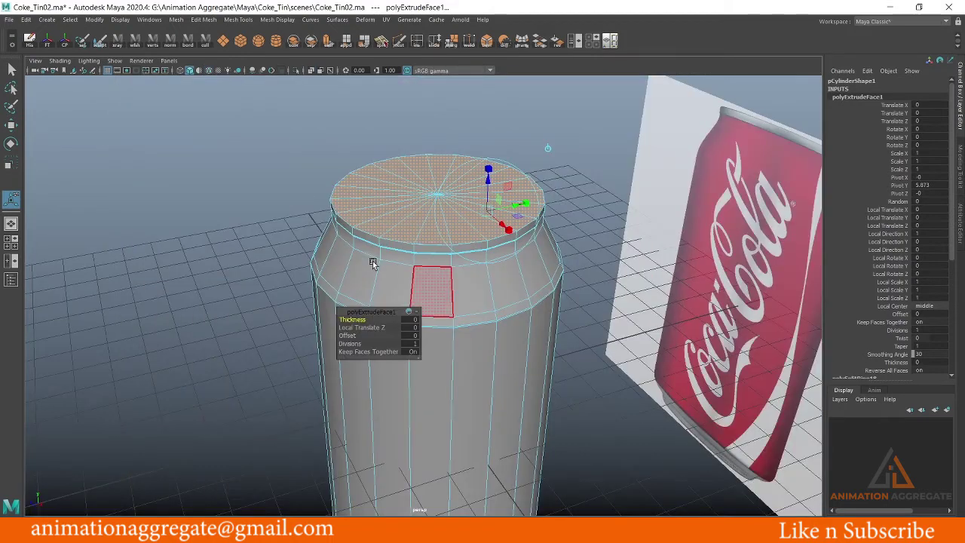
pyautogui.scroll(2, 372, 262)
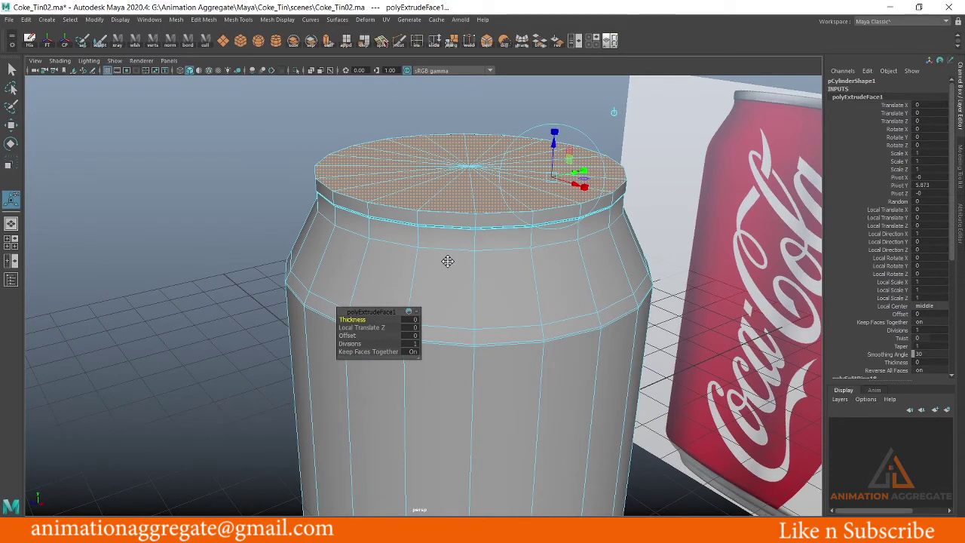
pyautogui.moveTo(448, 261); pyautogui.dragTo(347, 311, button='middle')
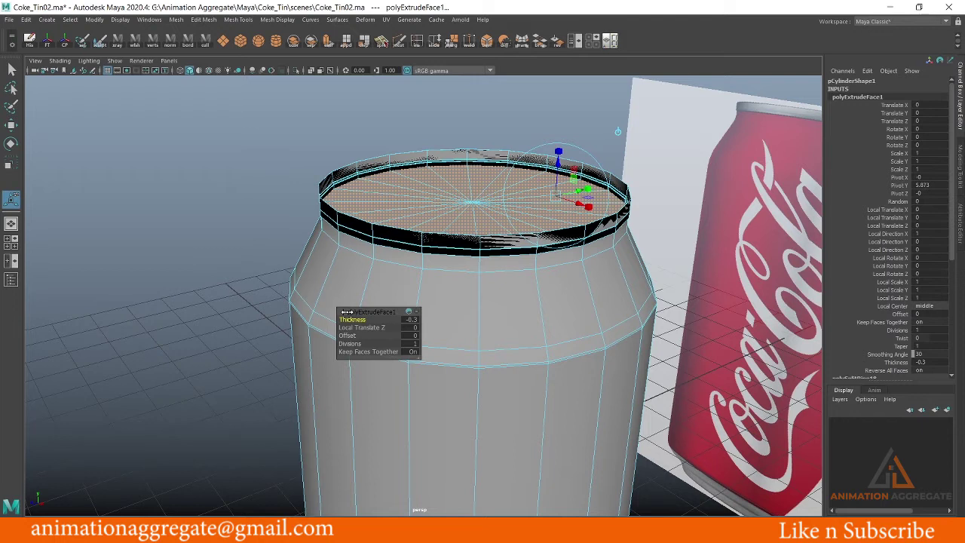
pyautogui.hotkey('ctrl', 'z')
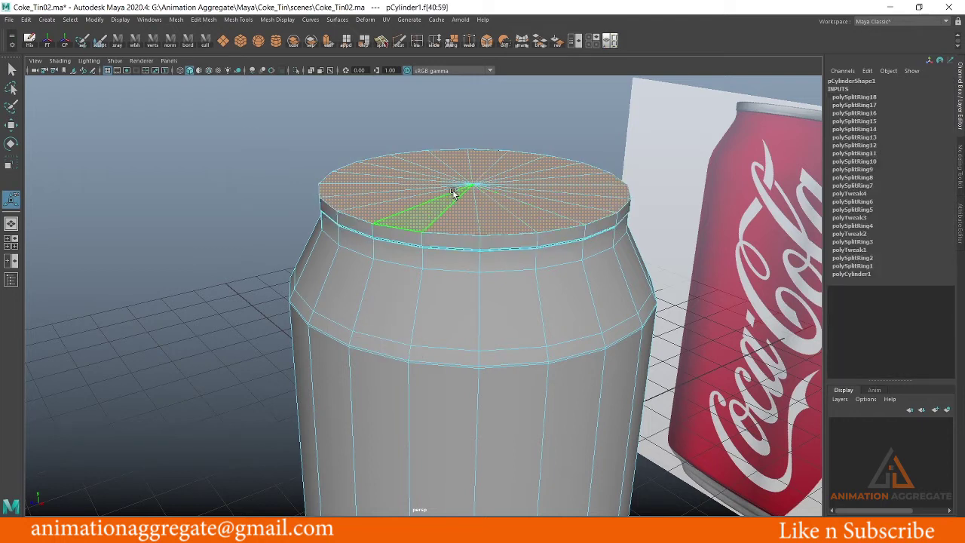
# Extrude the lid's top faces and frame the lid in the top view
pyautogui.click(204, 20)
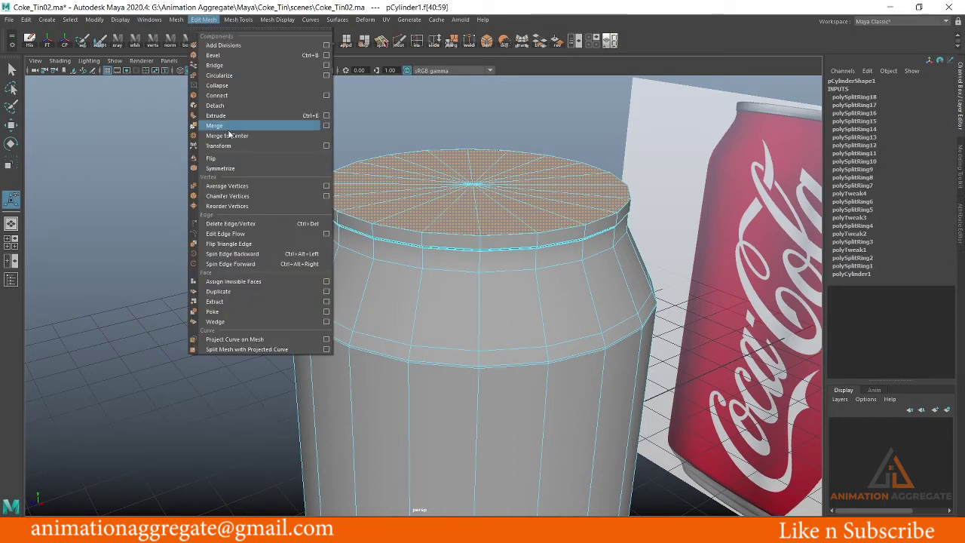
pyautogui.click(232, 115)
pyautogui.moveTo(528, 301)
pyautogui.keyDown('alt'); pyautogui.mouseDown()
pyautogui.moveTo(628, 250)
pyautogui.moveTo(662, 255)
pyautogui.moveTo(668, 263)
pyautogui.moveTo(653, 272)
pyautogui.mouseUp(); pyautogui.keyUp('alt')
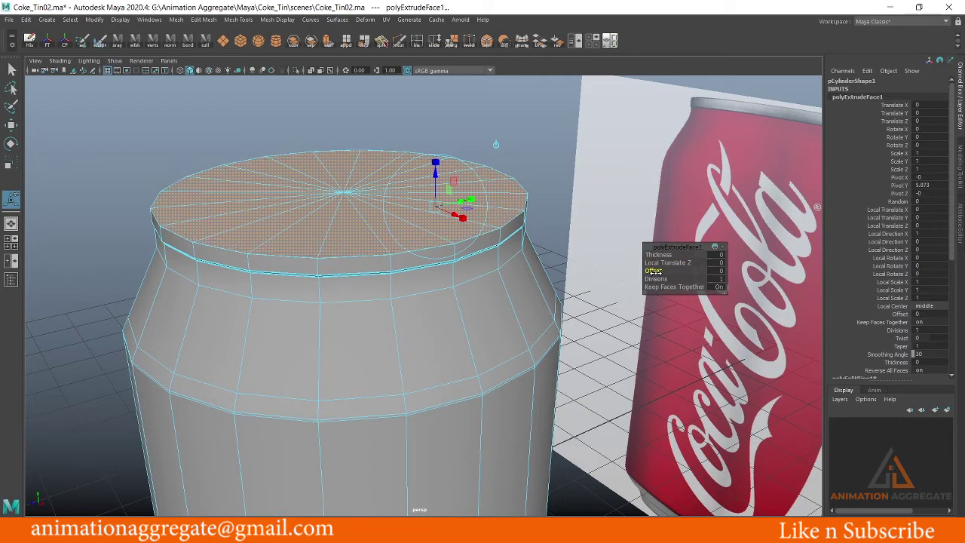
pyautogui.press('space')
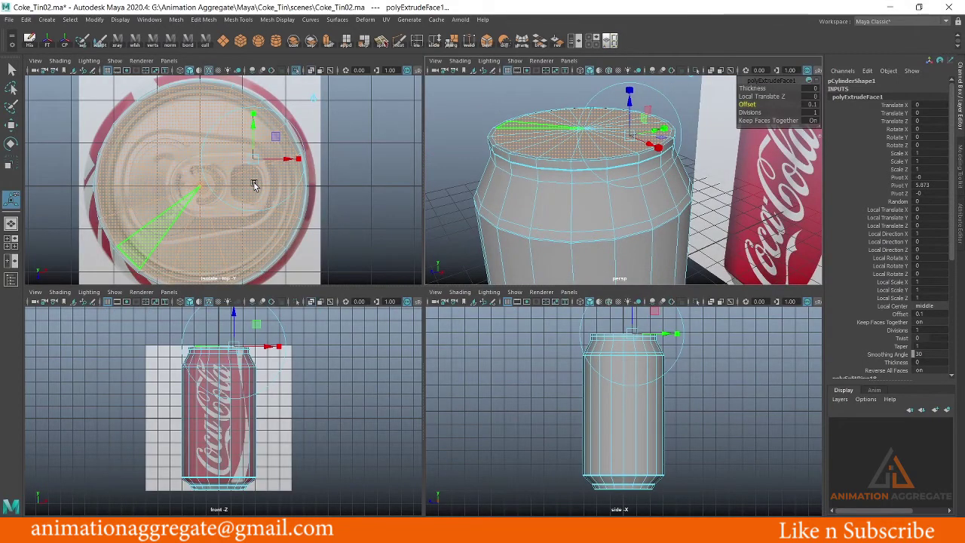
pyautogui.press('space')
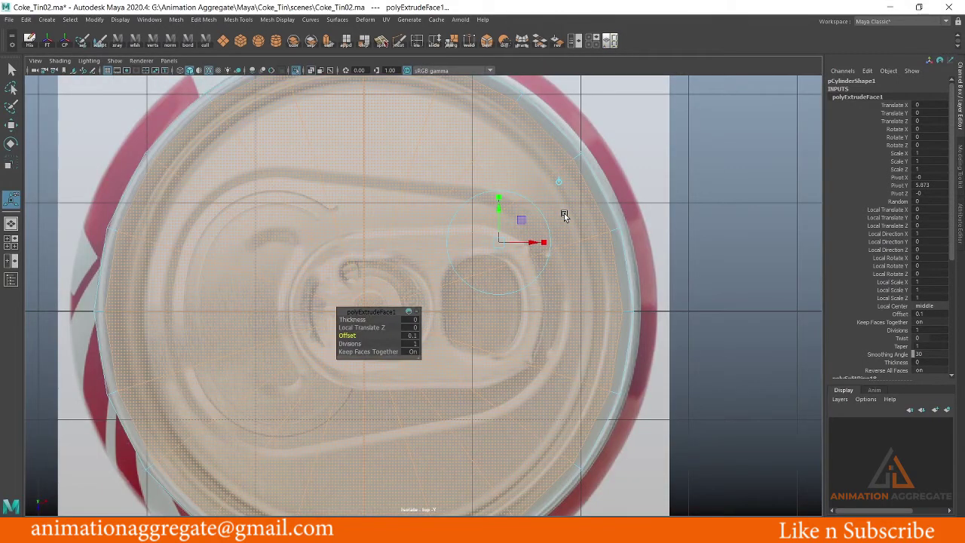
pyautogui.keyDown('alt'); pyautogui.moveTo(565, 217); pyautogui.dragTo(550, 282, button='middle'); pyautogui.keyUp('alt')
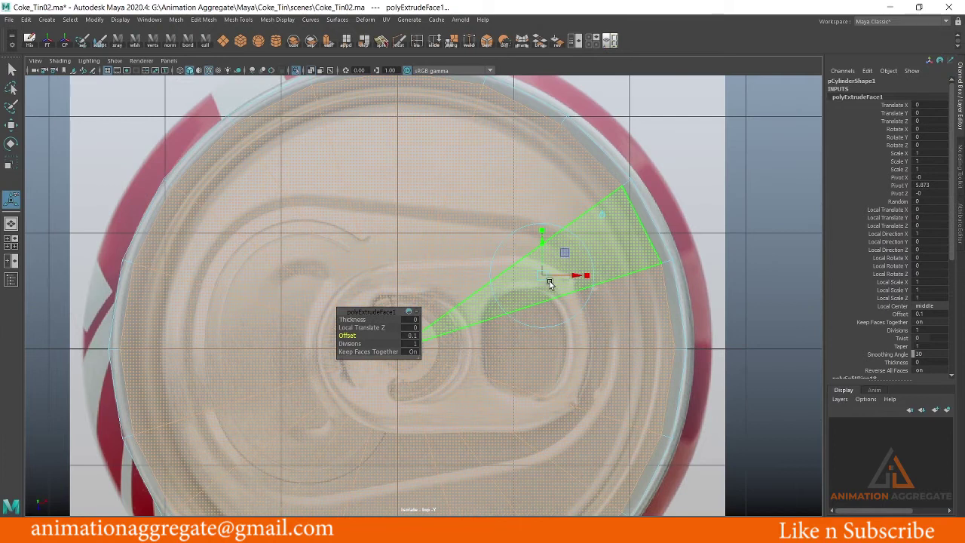
# Set the extrusion Offset to 0.05 and check the inset ring in the perspective view
pyautogui.write('.05')
pyautogui.press('Return')
pyautogui.keyDown('alt'); pyautogui.moveTo(494, 181); pyautogui.dragTo(521, 160, button='middle'); pyautogui.keyUp('alt')
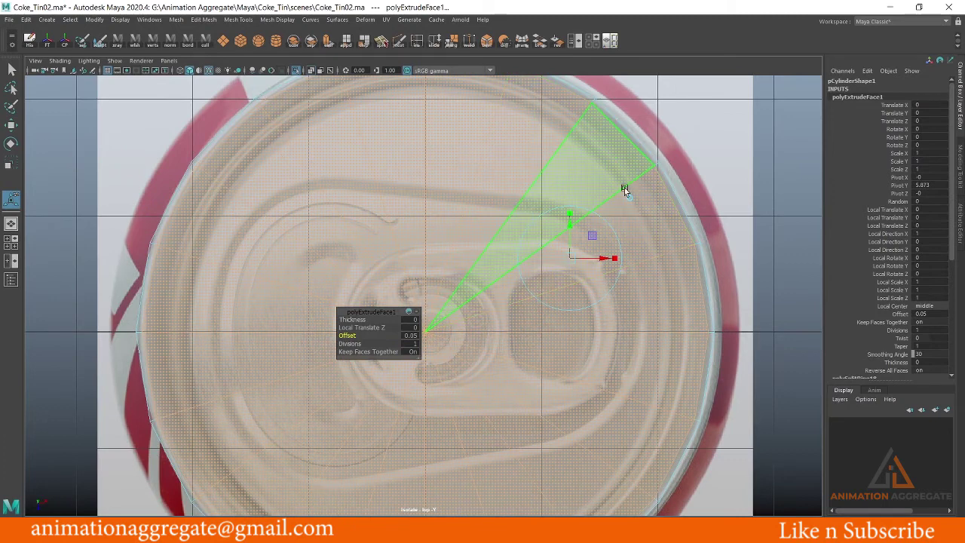
pyautogui.press('space')
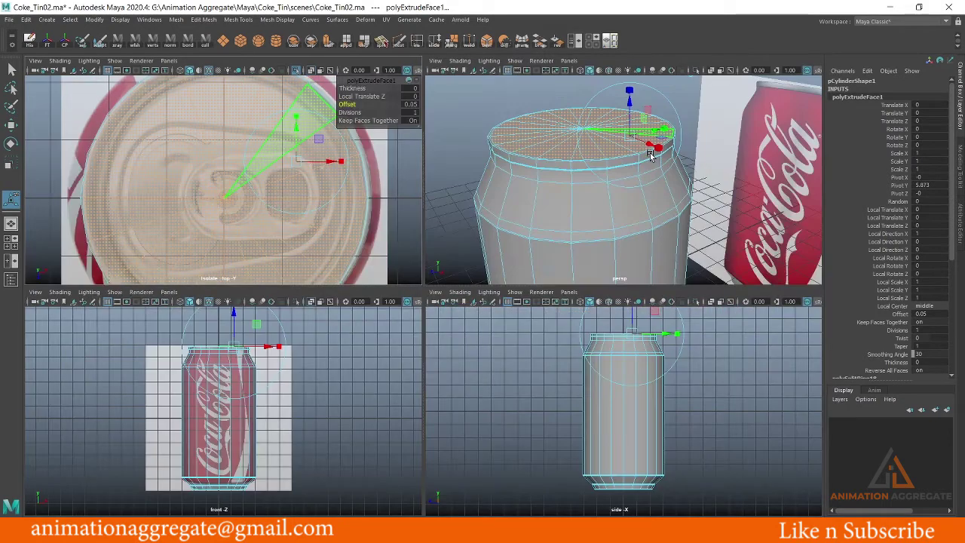
pyautogui.press('space')
pyautogui.press('space')
pyautogui.press('f')
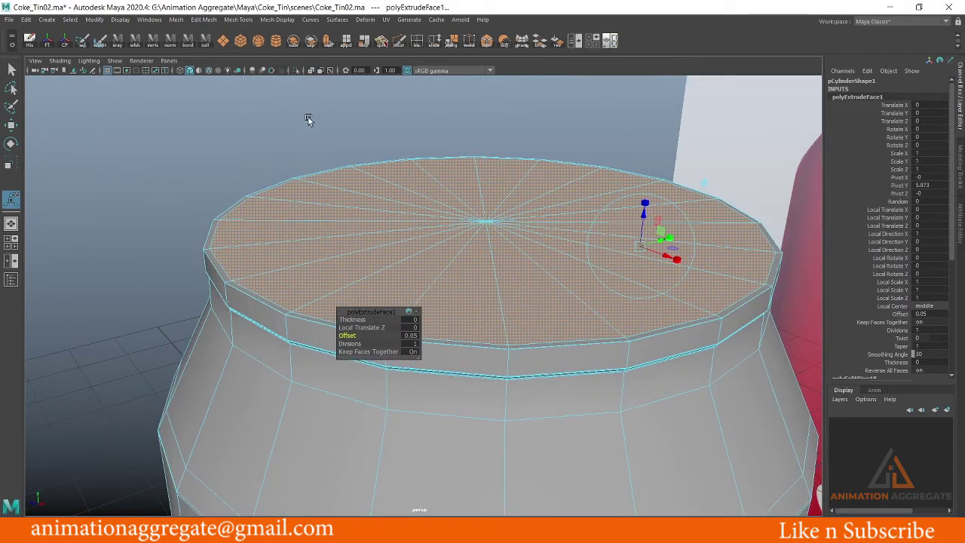
pyautogui.click(204, 19)
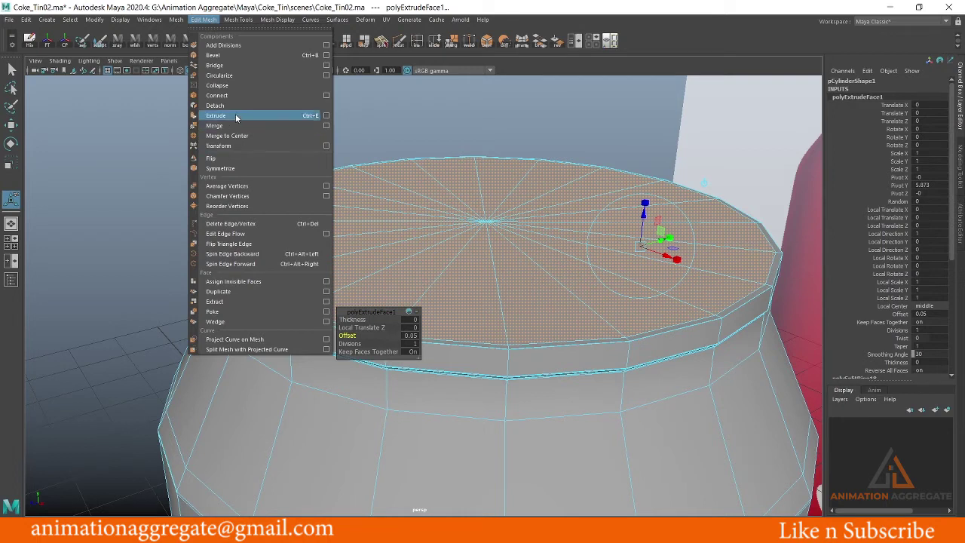
# Extrude the lid faces a second time with Ctrl+E and lower them on Y to form a rim wall
pyautogui.click(217, 217)
pyautogui.hotkey('ctrl', 'e')
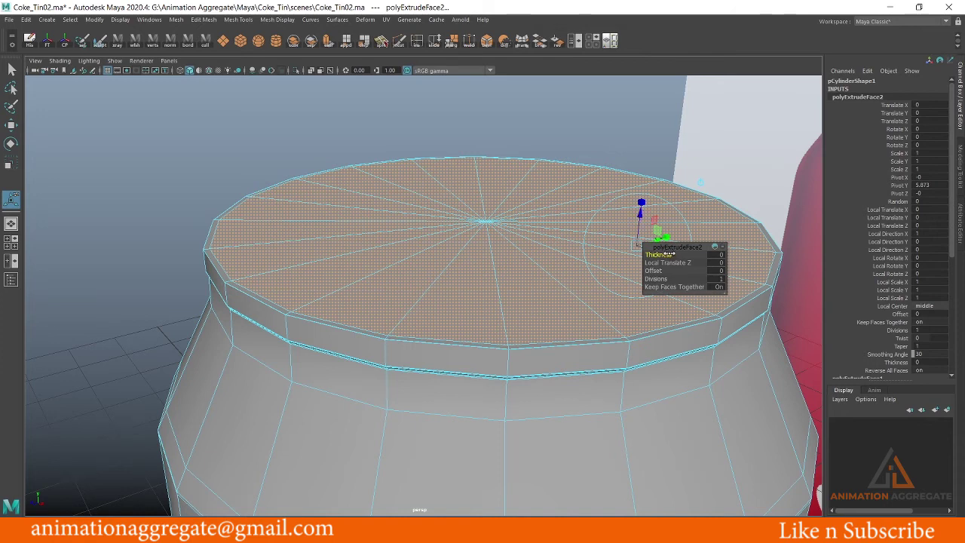
pyautogui.click(657, 255)
pyautogui.press('w')
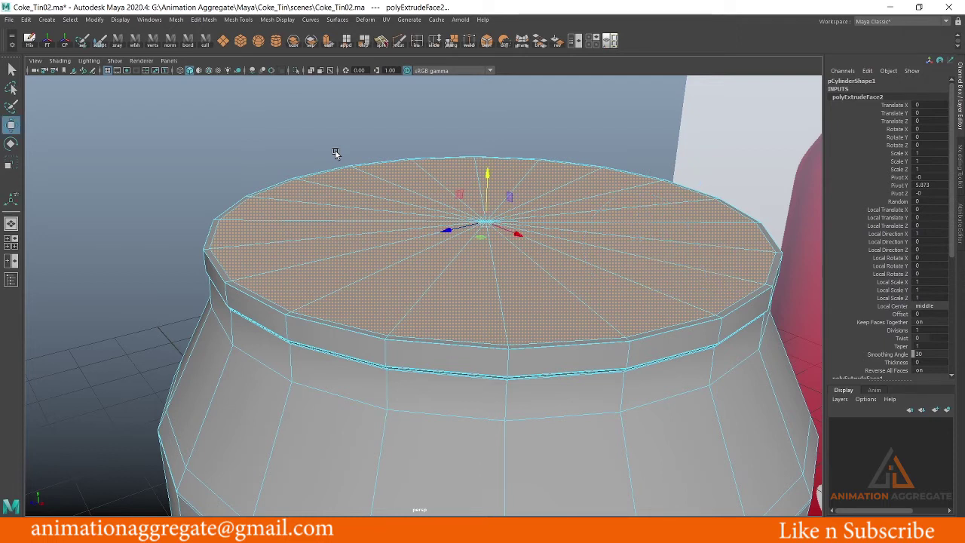
pyautogui.moveTo(488, 176); pyautogui.dragTo(489, 220)
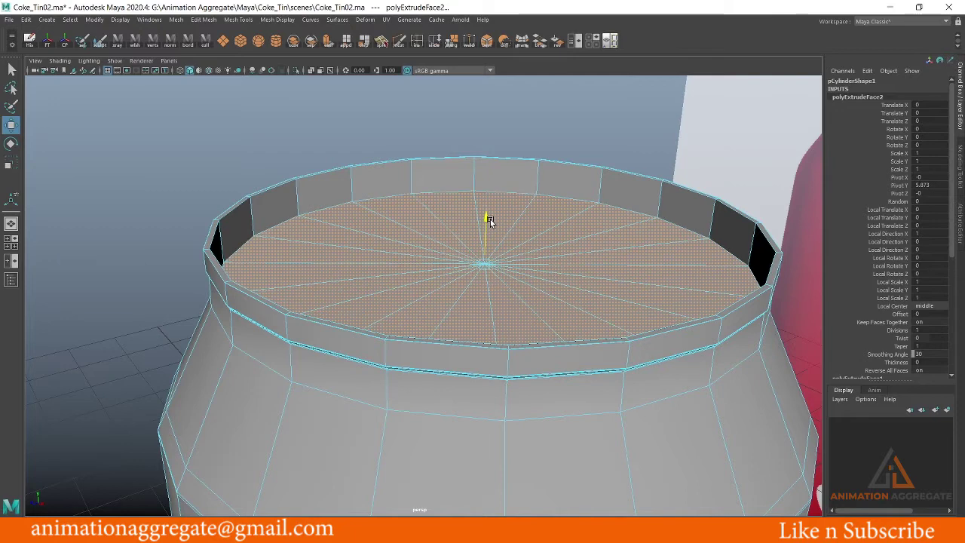
# Inspect the recessed lid from several angles, then bring up the sourceimages reference folder
pyautogui.keyDown('alt'); pyautogui.moveTo(517, 209); pyautogui.dragTo(469, 209); pyautogui.keyUp('alt')
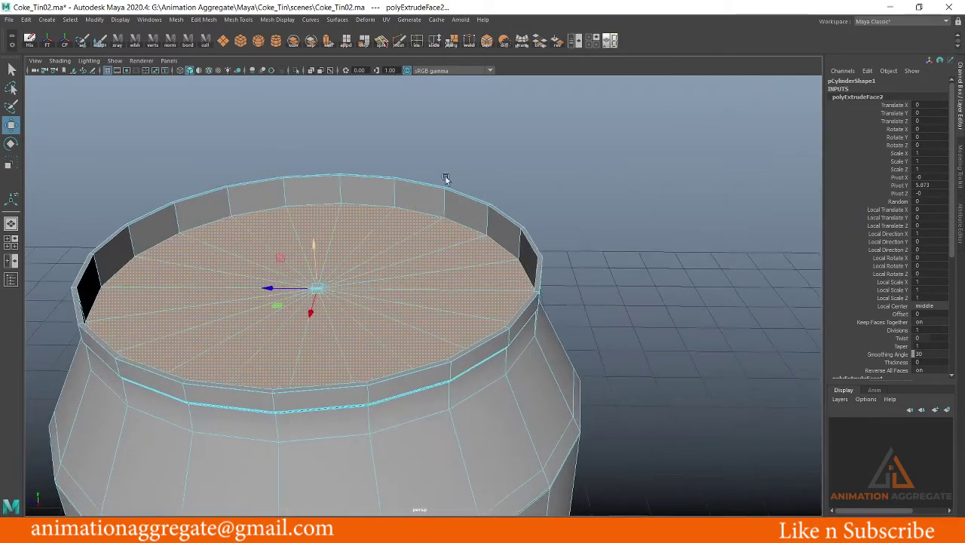
pyautogui.keyDown('alt'); pyautogui.moveTo(446, 176); pyautogui.dragTo(477, 216, button='right'); pyautogui.keyUp('alt')
pyautogui.keyDown('alt'); pyautogui.moveTo(477, 215); pyautogui.dragTo(509, 144); pyautogui.keyUp('alt')
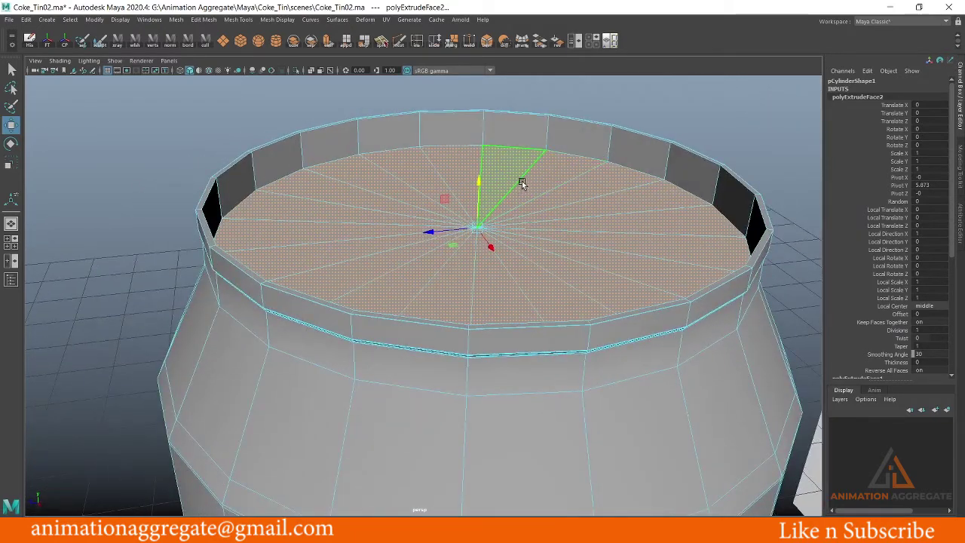
pyautogui.keyDown('alt'); pyautogui.moveTo(521, 181); pyautogui.dragTo(532, 155, button='middle'); pyautogui.keyUp('alt')
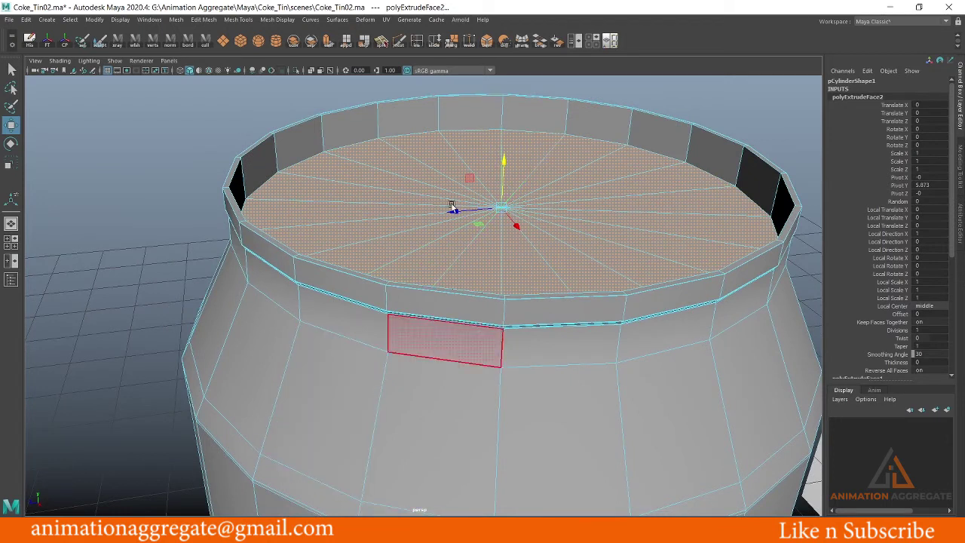
pyautogui.moveTo(503, 161); pyautogui.dragTo(502, 163)
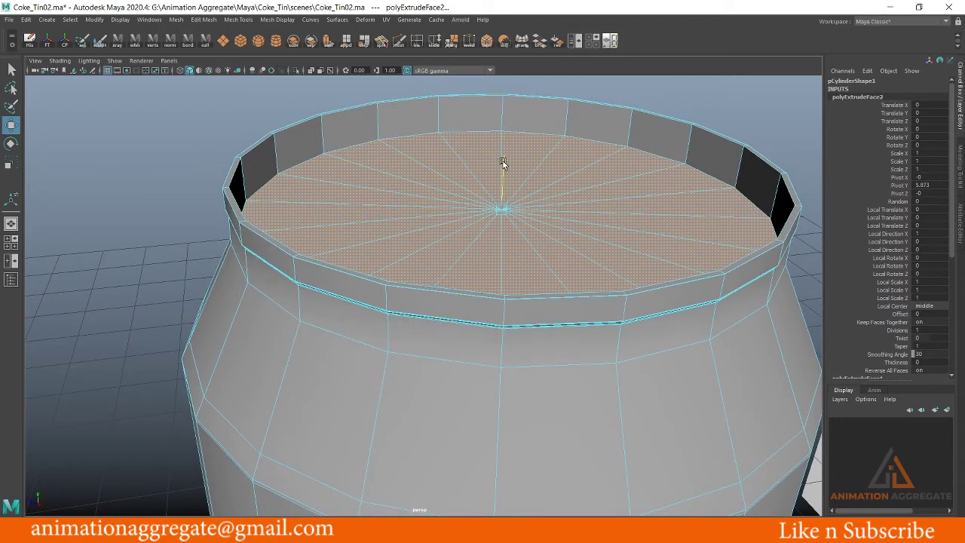
pyautogui.hotkey('alt', 'Tab')
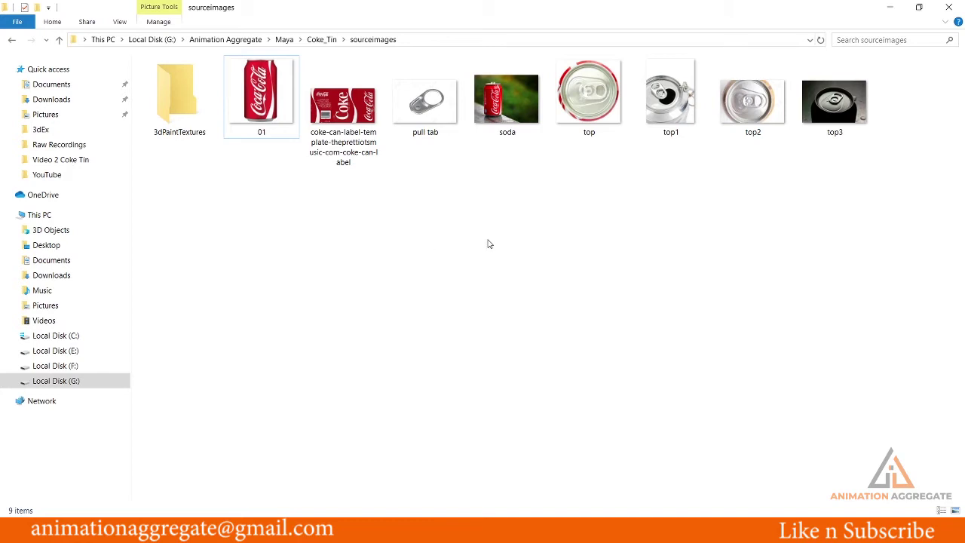
# Study the top3 lid reference photo in Windows Photo Viewer, then return to Maya and select the can
pyautogui.doubleClick(836, 115)
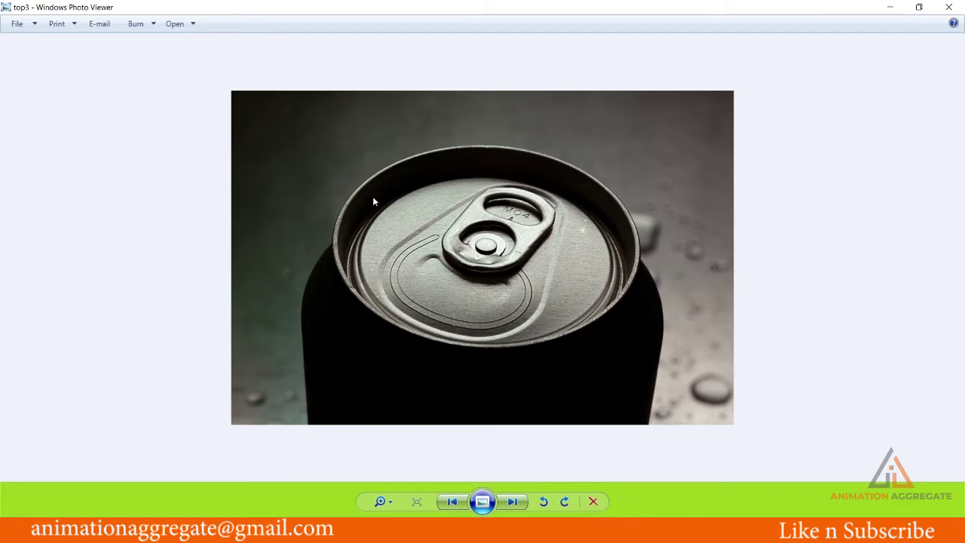
pyautogui.click(889, 7)
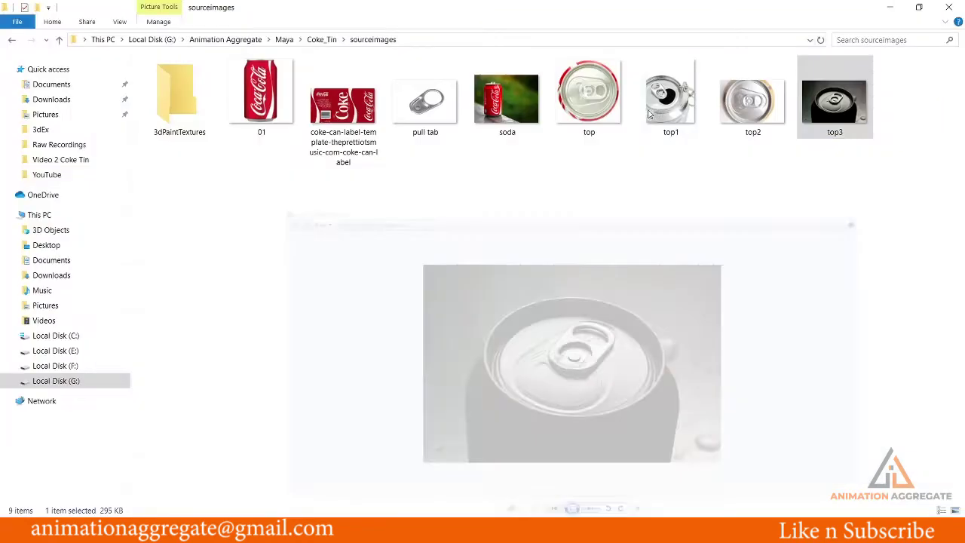
pyautogui.click(890, 7)
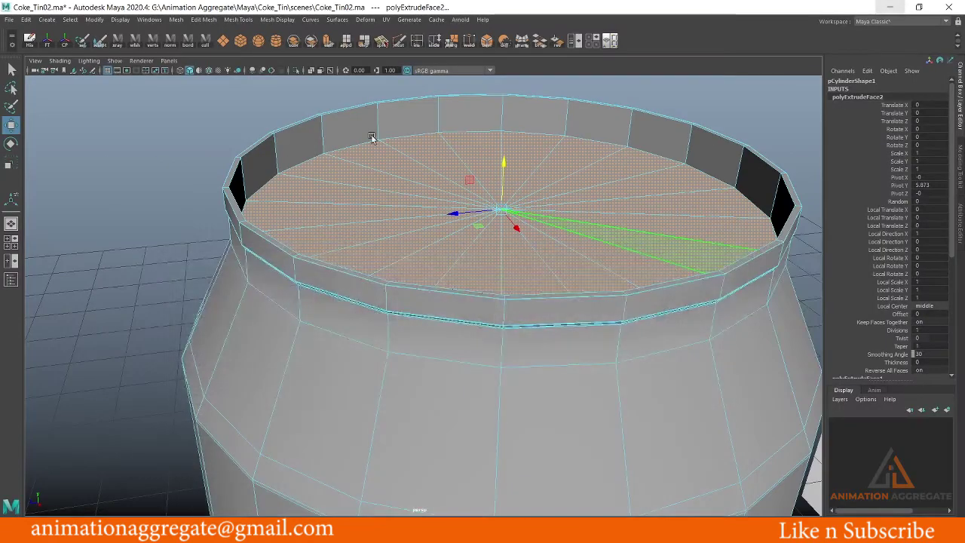
pyautogui.keyDown('alt'); pyautogui.moveTo(502, 162); pyautogui.dragTo(392, 224); pyautogui.keyUp('alt')
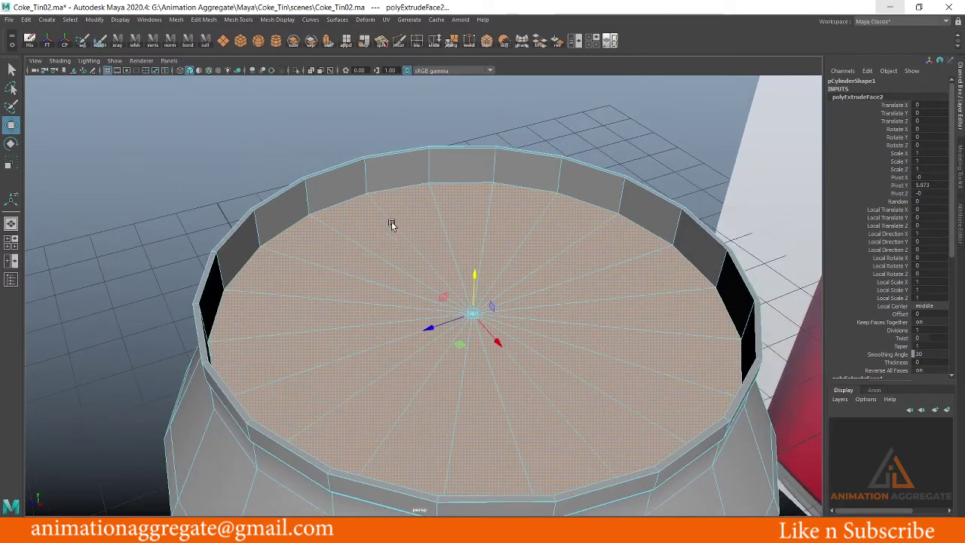
pyautogui.moveTo(407, 187); pyautogui.dragTo(461, 142, button='right')
pyautogui.moveTo(498, 265)
pyautogui.keyDown('alt'); pyautogui.mouseDown()
pyautogui.moveTo(411, 233)
pyautogui.moveTo(625, 473)
pyautogui.mouseUp(); pyautogui.keyUp('alt')
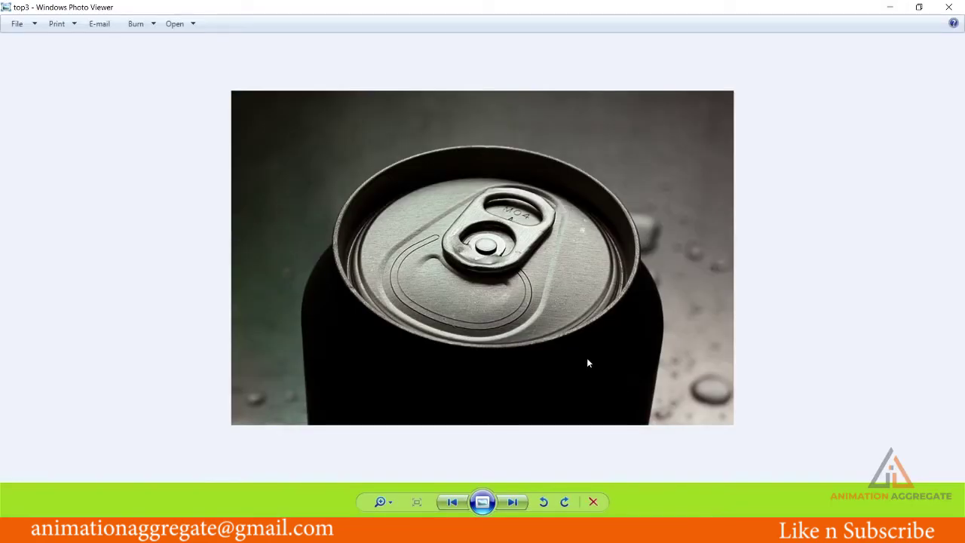
pyautogui.scroll(2, 415, 295)
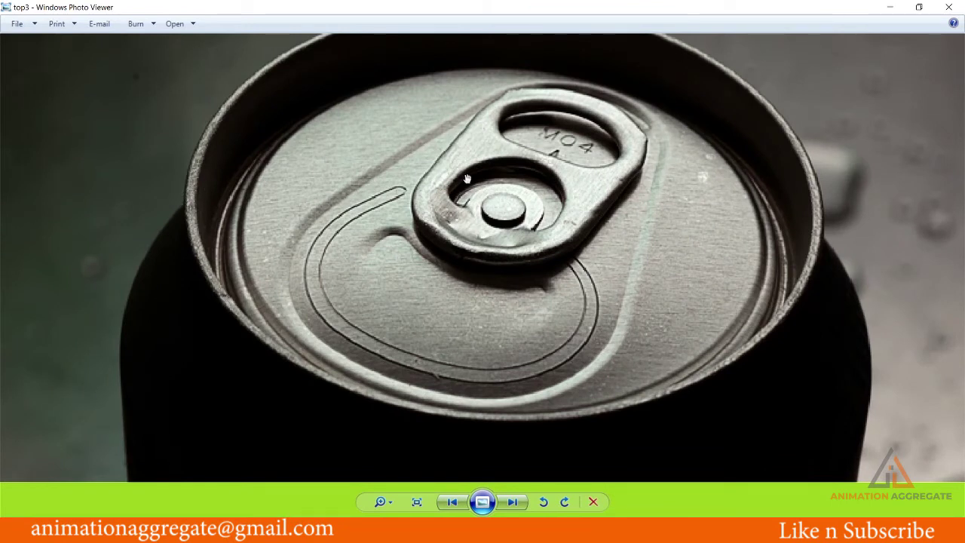
pyautogui.click(890, 7)
pyautogui.click(342, 188)
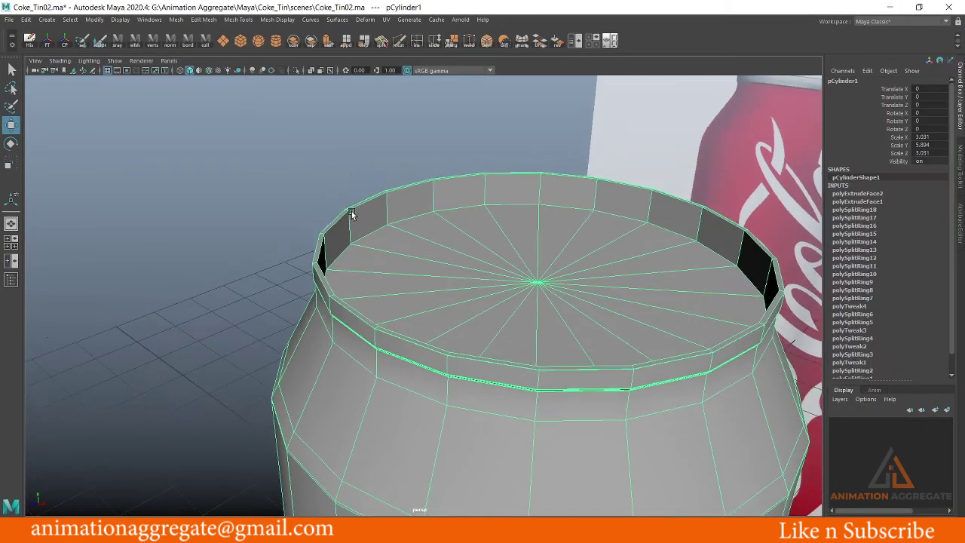
# In edge mode, insert an edge loop partway up the rim wall with the Insert Edge Loop Tool
pyautogui.scroll(5, 351, 212)
pyautogui.keyDown('alt'); pyautogui.moveTo(355, 232); pyautogui.dragTo(414, 253, button='middle'); pyautogui.keyUp('alt')
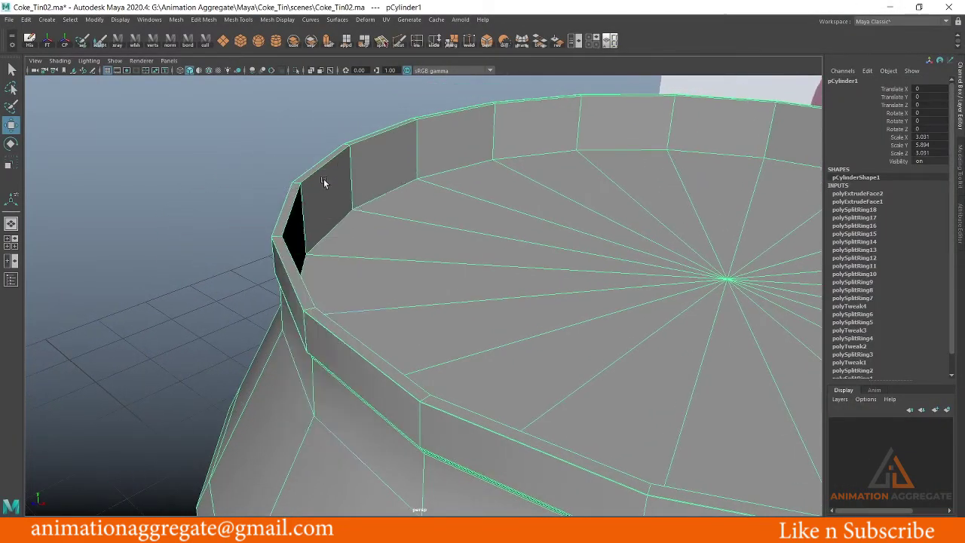
pyautogui.press('F10')
pyautogui.keyDown('alt'); pyautogui.moveTo(324, 179); pyautogui.dragTo(398, 293); pyautogui.keyUp('alt')
pyautogui.scroll(2, 398, 293)
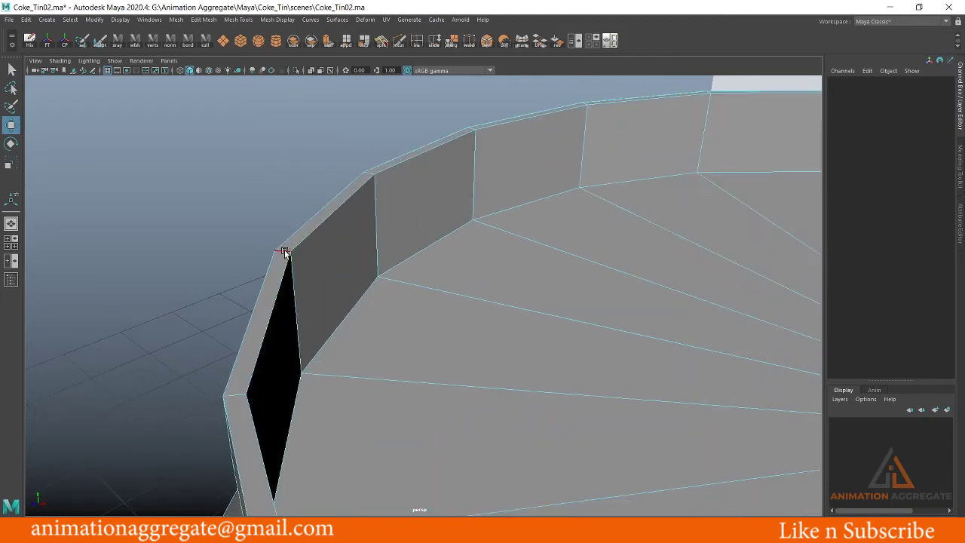
pyautogui.click(281, 255)
pyautogui.moveTo(334, 224); pyautogui.dragTo(369, 196, button='right')
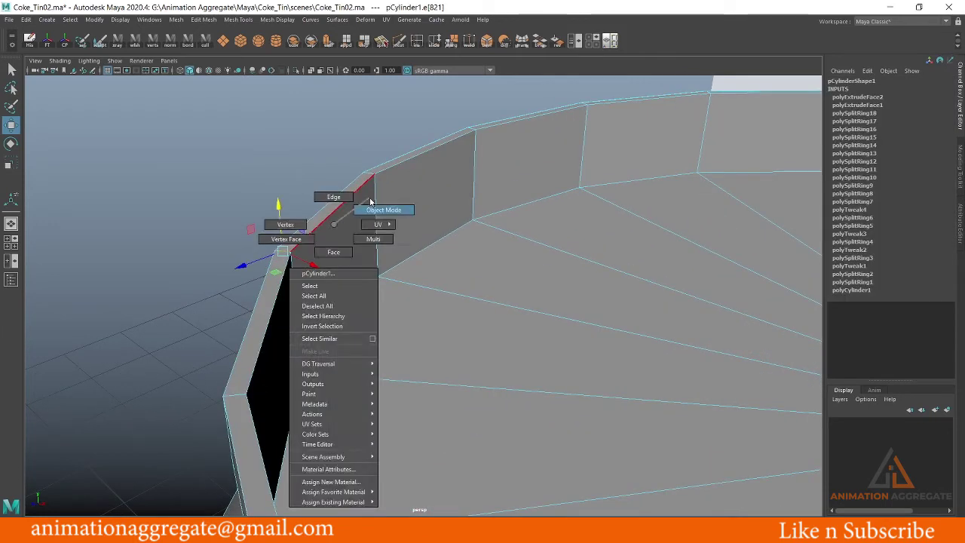
pyautogui.keyDown('shift'); pyautogui.rightClick(411, 162); pyautogui.keyUp('shift')
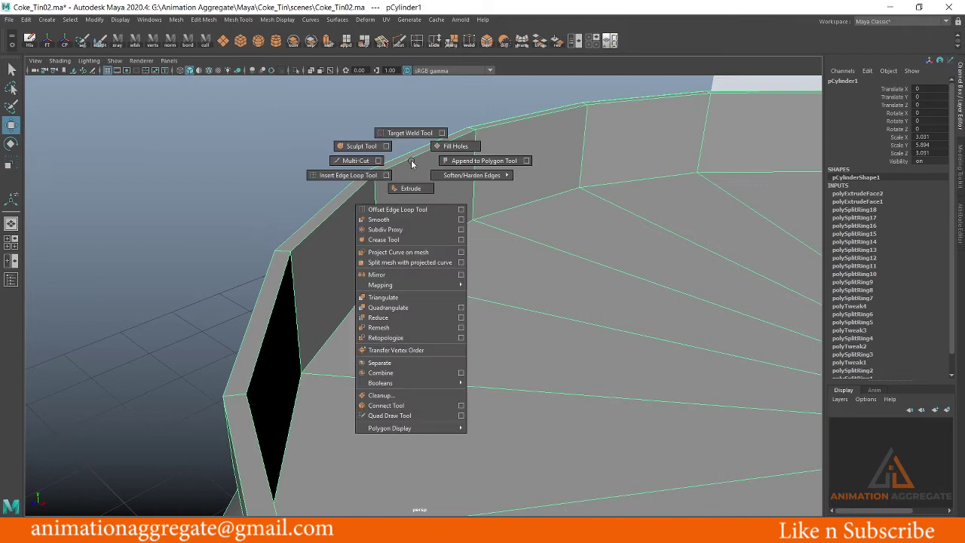
pyautogui.click(348, 175)
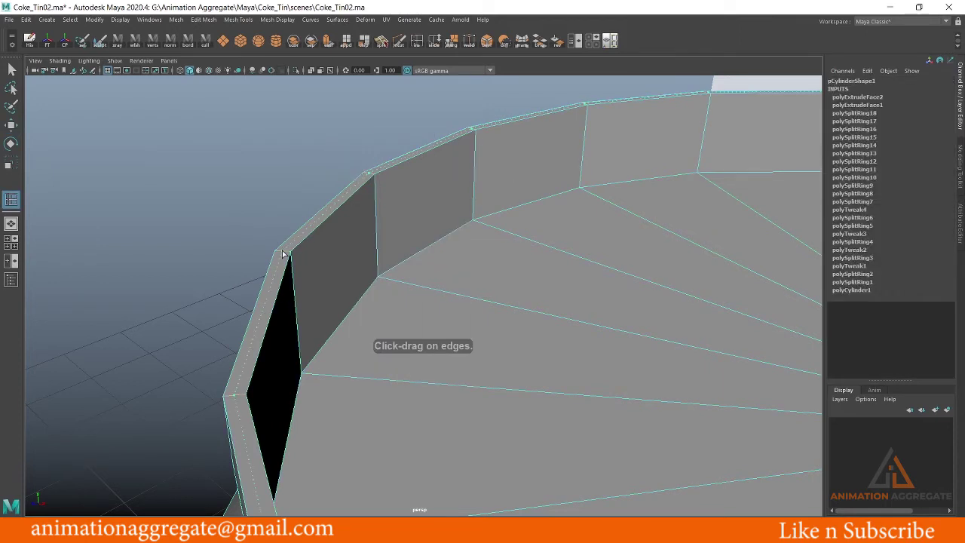
pyautogui.click(284, 254)
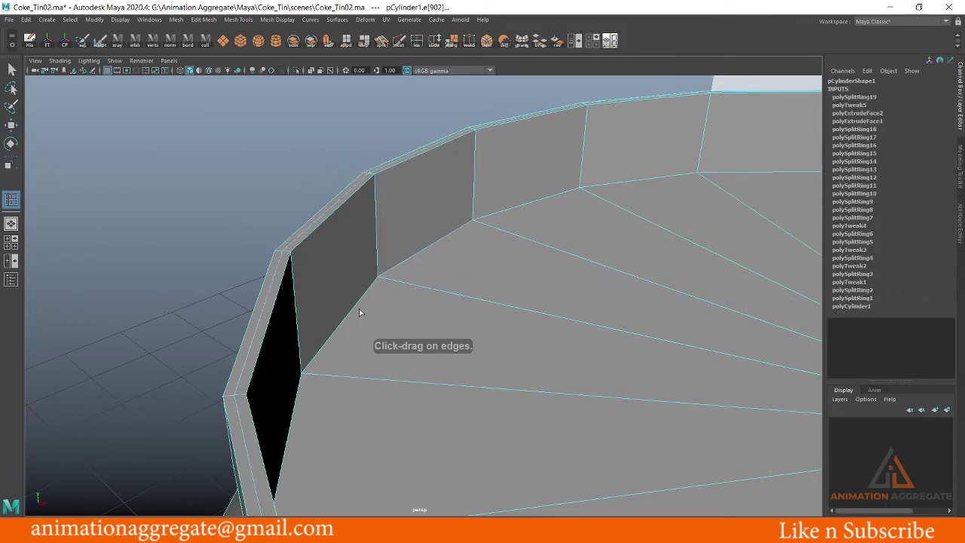
# Switch to the Scale tool and select the whole top rim edge loop
pyautogui.press('r')
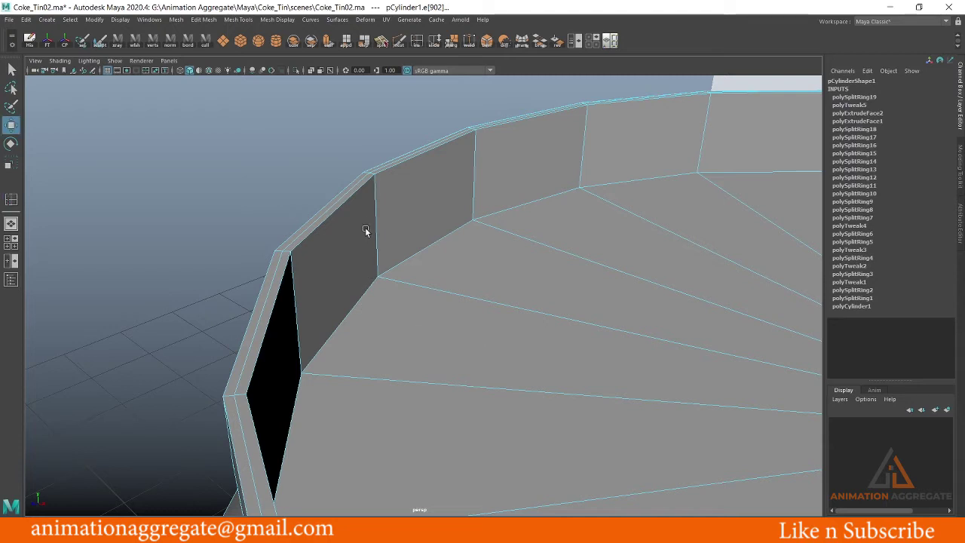
pyautogui.click(344, 210)
pyautogui.moveTo(658, 289)
pyautogui.keyDown('alt'); pyautogui.mouseDown()
pyautogui.moveTo(361, 226)
pyautogui.moveTo(475, 196)
pyautogui.moveTo(508, 255)
pyautogui.mouseUp(); pyautogui.keyUp('alt')
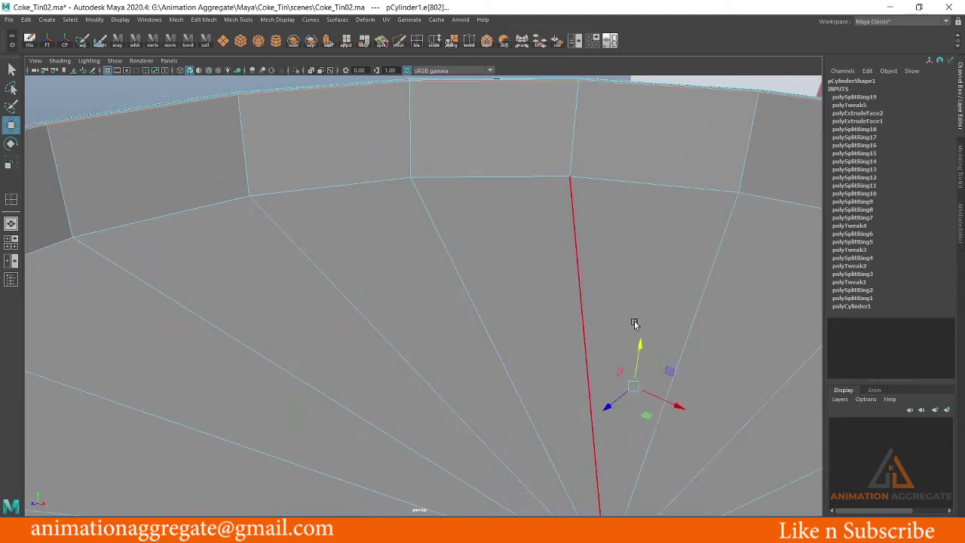
pyautogui.moveTo(639, 345)
pyautogui.keyDown('alt'); pyautogui.mouseDown()
pyautogui.moveTo(652, 328)
pyautogui.moveTo(591, 337)
pyautogui.moveTo(623, 336)
pyautogui.moveTo(571, 312)
pyautogui.moveTo(610, 308)
pyautogui.moveTo(593, 300)
pyautogui.moveTo(553, 317)
pyautogui.moveTo(642, 269)
pyautogui.moveTo(707, 194)
pyautogui.mouseUp(); pyautogui.keyUp('alt')
pyautogui.doubleClick(708, 194)
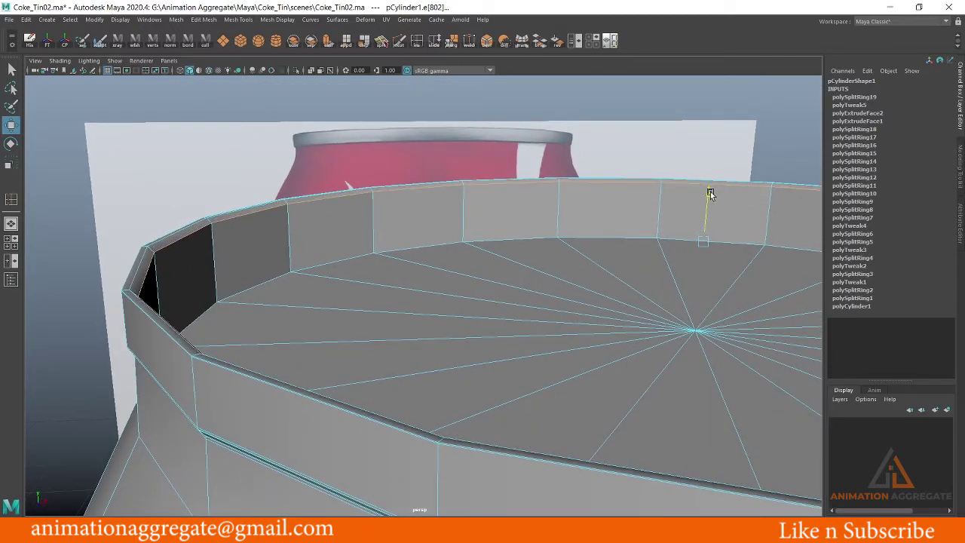
pyautogui.moveTo(273, 224)
pyautogui.keyDown('alt'); pyautogui.mouseDown()
pyautogui.moveTo(307, 241)
pyautogui.moveTo(293, 218)
pyautogui.mouseUp(); pyautogui.keyUp('alt')
pyautogui.moveTo(293, 218); pyautogui.dragTo(340, 203, button='right')
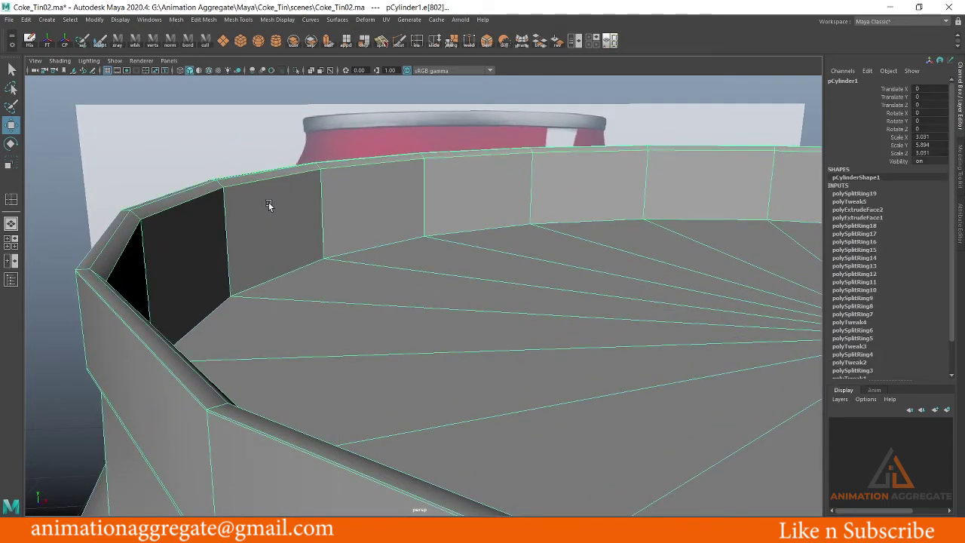
pyautogui.moveTo(137, 222); pyautogui.dragTo(135, 174, button='right')
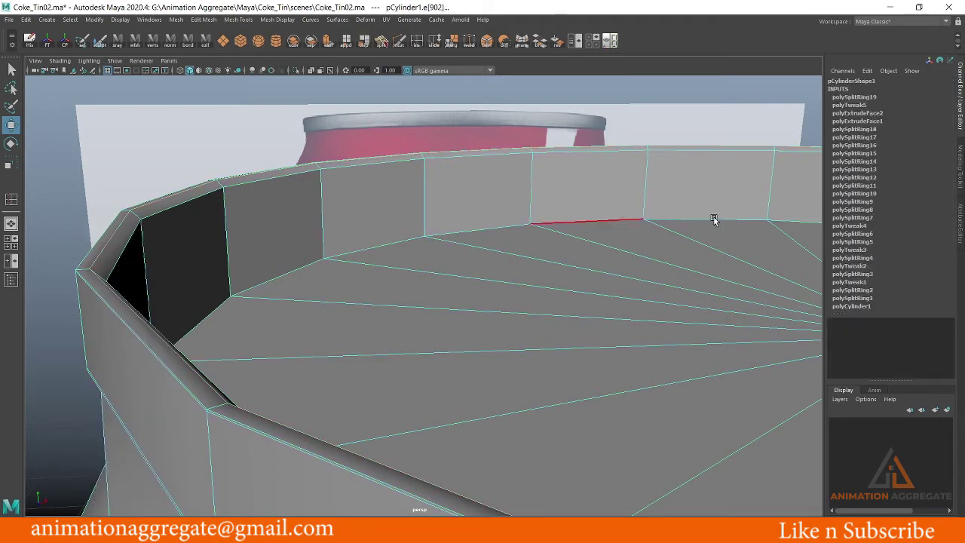
pyautogui.click(714, 218)
pyautogui.keyDown('alt'); pyautogui.moveTo(715, 219); pyautogui.dragTo(560, 231); pyautogui.keyUp('alt')
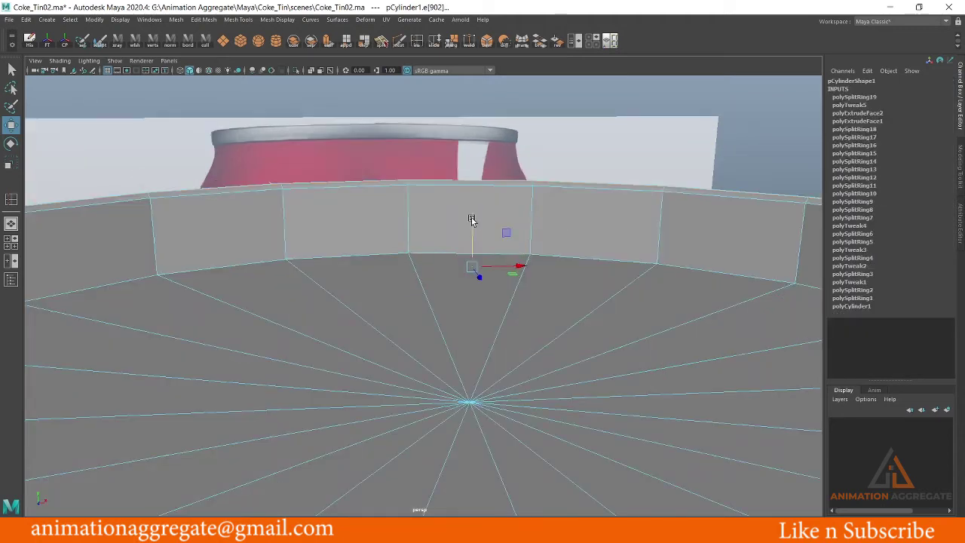
pyautogui.moveTo(451, 260)
pyautogui.keyDown('alt'); pyautogui.mouseDown()
pyautogui.moveTo(399, 270)
pyautogui.moveTo(442, 264)
pyautogui.moveTo(520, 227)
pyautogui.moveTo(771, 173)
pyautogui.moveTo(781, 150)
pyautogui.moveTo(223, 271)
pyautogui.moveTo(355, 273)
pyautogui.mouseUp(); pyautogui.keyUp('alt')
pyautogui.moveTo(357, 257); pyautogui.dragTo(404, 217, button='right')
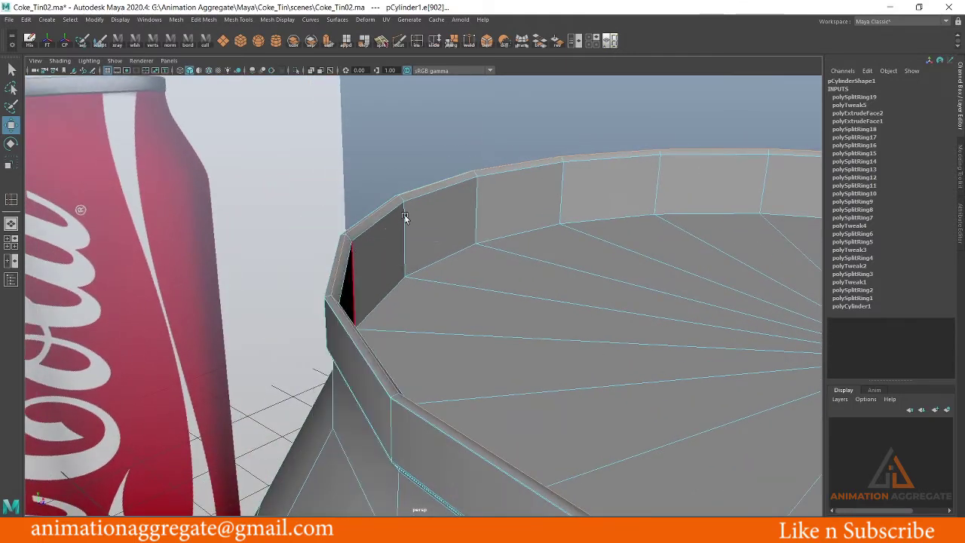
pyautogui.keyDown('alt'); pyautogui.moveTo(407, 210); pyautogui.dragTo(508, 224); pyautogui.keyUp('alt')
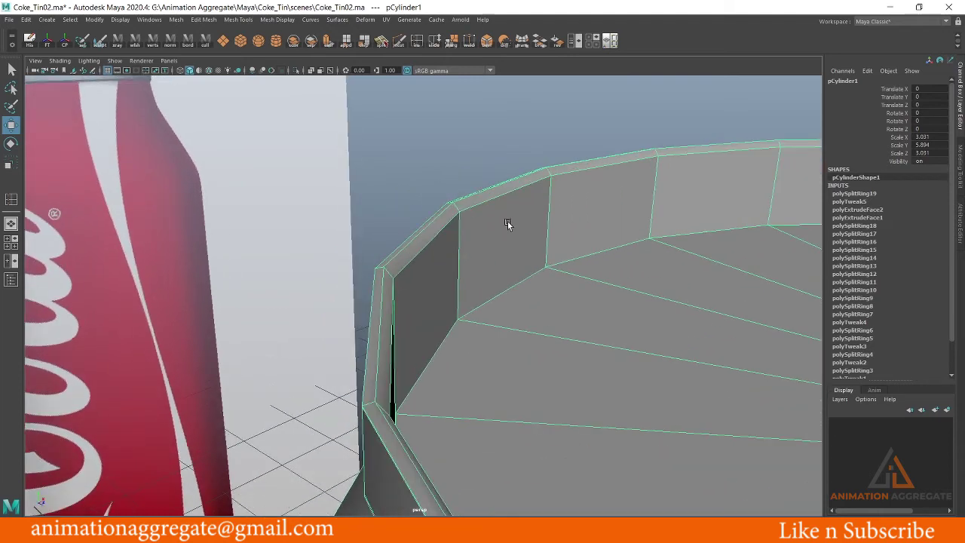
# Insert three edge loops near the can's rim lip with the Insert Edge Loop Tool
pyautogui.click(237, 21)
pyautogui.click(237, 20)
pyautogui.keyDown('shift'); pyautogui.moveTo(556, 185); pyautogui.dragTo(490, 202, button='right'); pyautogui.keyUp('shift')
pyautogui.click(460, 226)
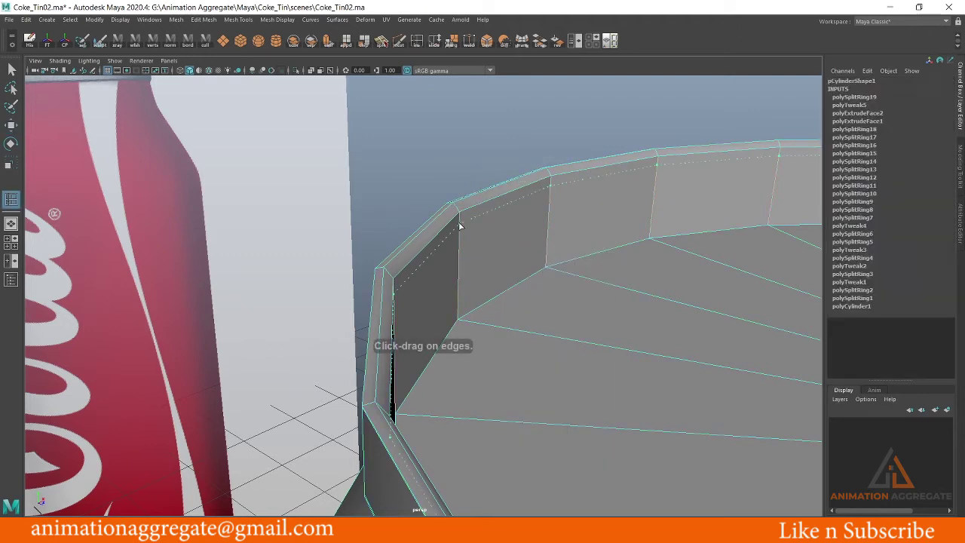
pyautogui.click(459, 218)
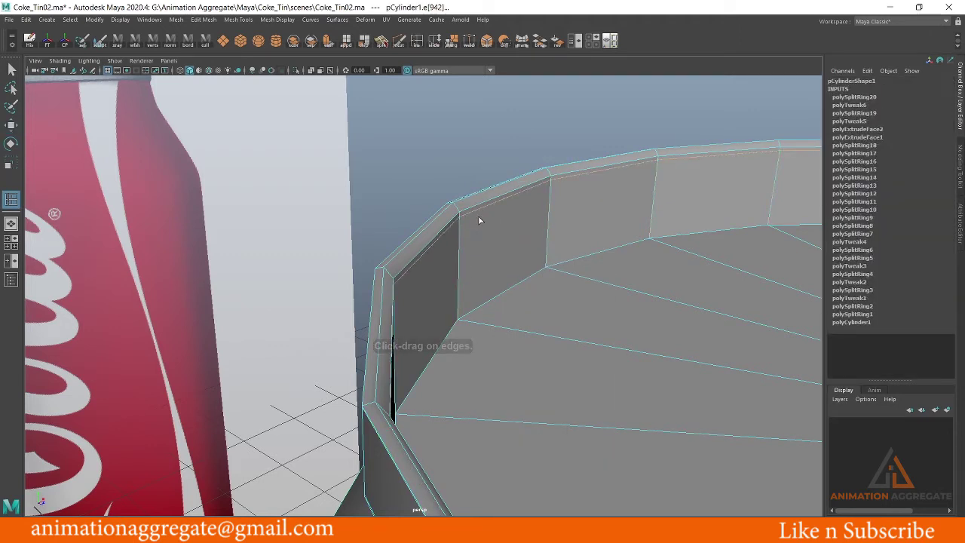
pyautogui.keyDown('alt'); pyautogui.moveTo(478, 218); pyautogui.dragTo(497, 256); pyautogui.keyUp('alt')
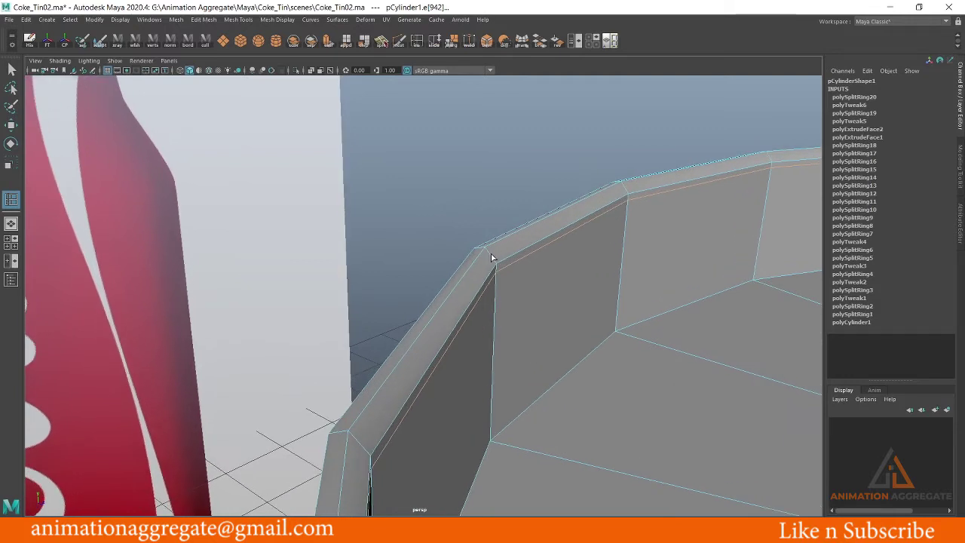
pyautogui.click(495, 272)
pyautogui.keyDown('alt'); pyautogui.moveTo(495, 272); pyautogui.dragTo(500, 345); pyautogui.keyUp('alt')
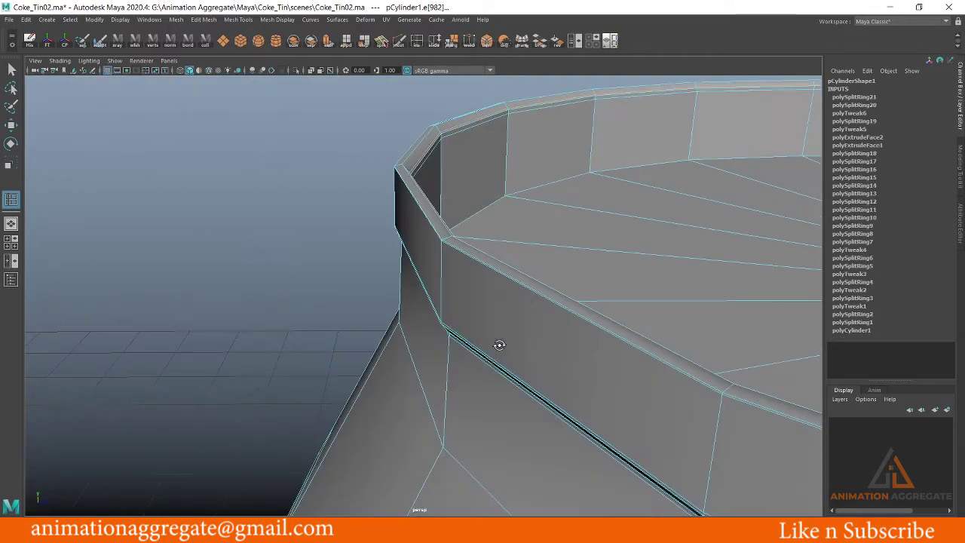
pyautogui.moveTo(453, 279)
pyautogui.keyDown('alt'); pyautogui.mouseDown()
pyautogui.moveTo(834, 438)
pyautogui.moveTo(524, 260)
pyautogui.mouseUp(); pyautogui.keyUp('alt')
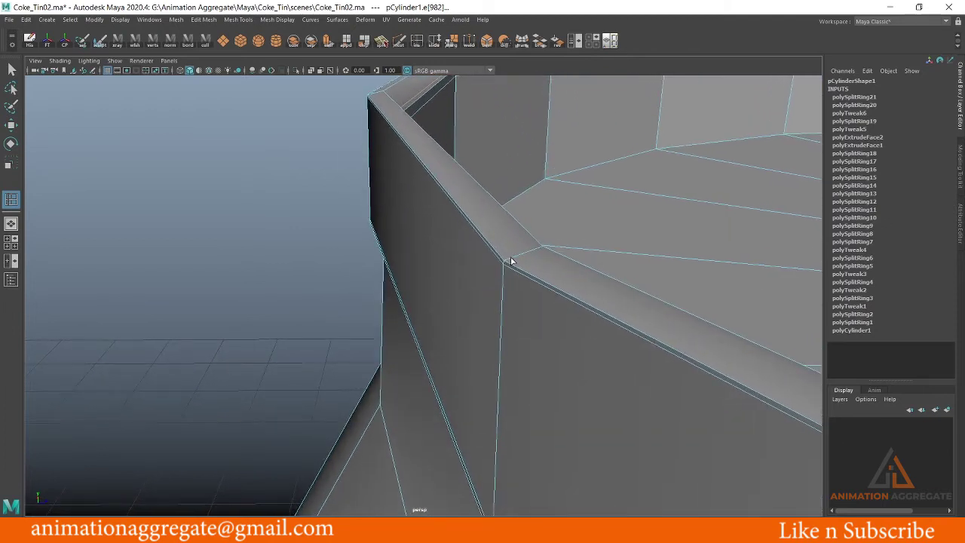
# Return to Object Mode and select the whole can with the Move tool
pyautogui.moveTo(510, 220); pyautogui.dragTo(539, 208, button='right')
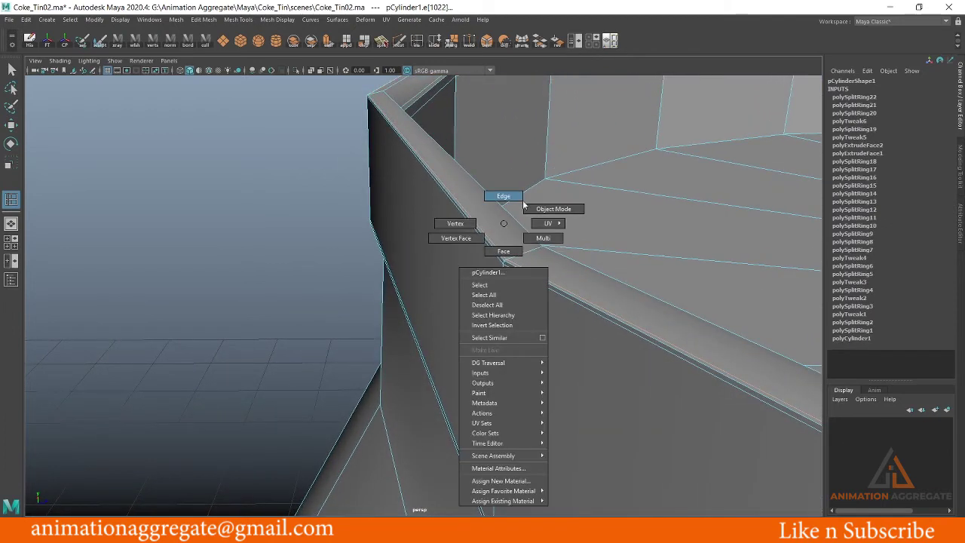
pyautogui.press('w')
pyautogui.click(450, 202)
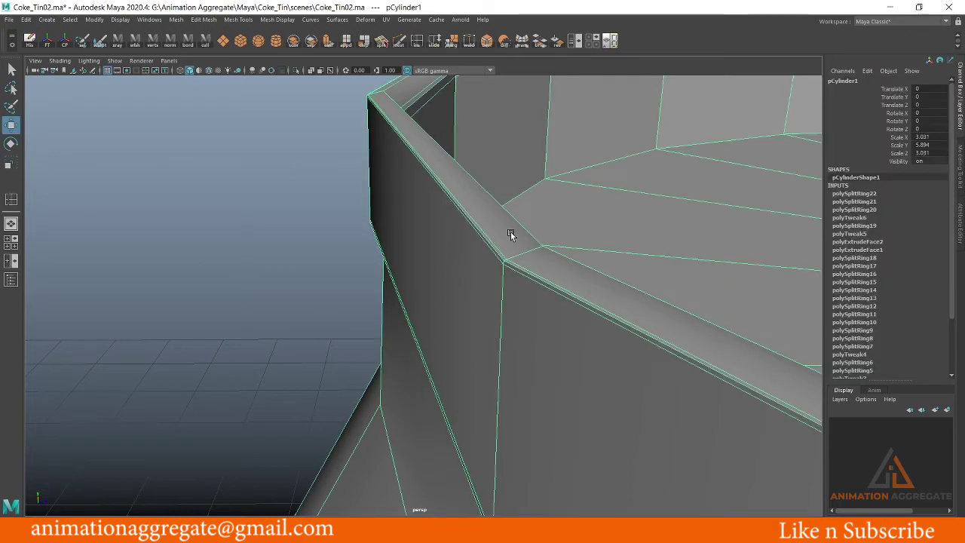
pyautogui.scroll(-5, 150, 191)
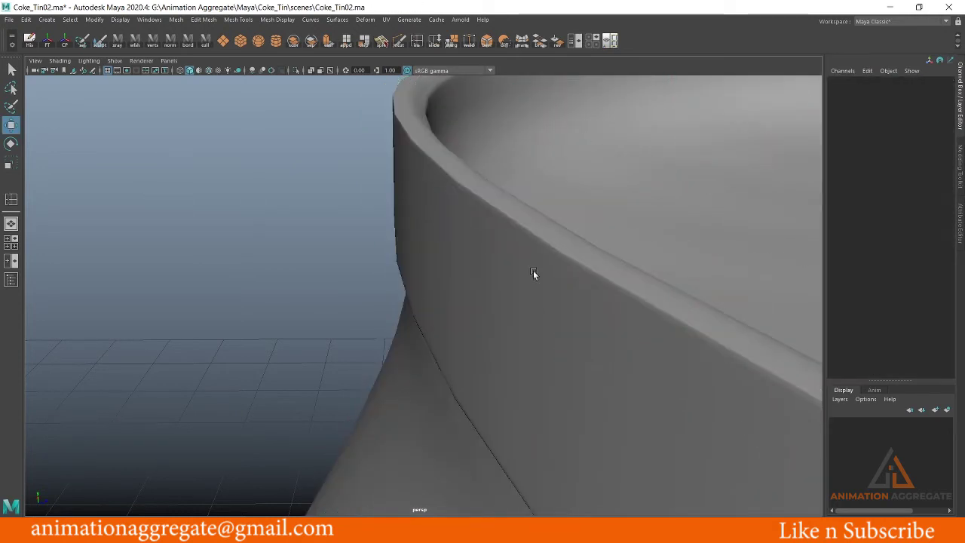
# Compare the can's smooth (3) and faceted (1) previews against the reference, ending on faceted
pyautogui.keyDown('alt'); pyautogui.moveTo(533, 270); pyautogui.dragTo(452, 298); pyautogui.keyUp('alt')
pyautogui.moveTo(564, 335)
pyautogui.keyDown('alt'); pyautogui.mouseDown()
pyautogui.moveTo(553, 349)
pyautogui.moveTo(556, 319)
pyautogui.moveTo(506, 280)
pyautogui.moveTo(445, 283)
pyautogui.moveTo(342, 314)
pyautogui.moveTo(416, 330)
pyautogui.moveTo(620, 263)
pyautogui.mouseUp(); pyautogui.keyUp('alt')
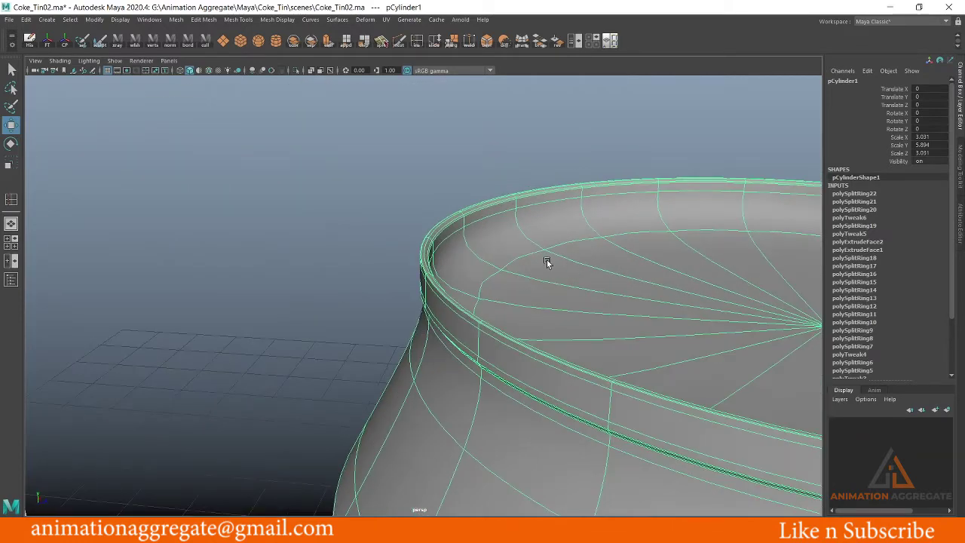
pyautogui.press('1')
pyautogui.moveTo(521, 272)
pyautogui.keyDown('alt'); pyautogui.mouseDown()
pyautogui.moveTo(495, 236)
pyautogui.moveTo(503, 319)
pyautogui.mouseUp(); pyautogui.keyUp('alt')
pyautogui.press('3')
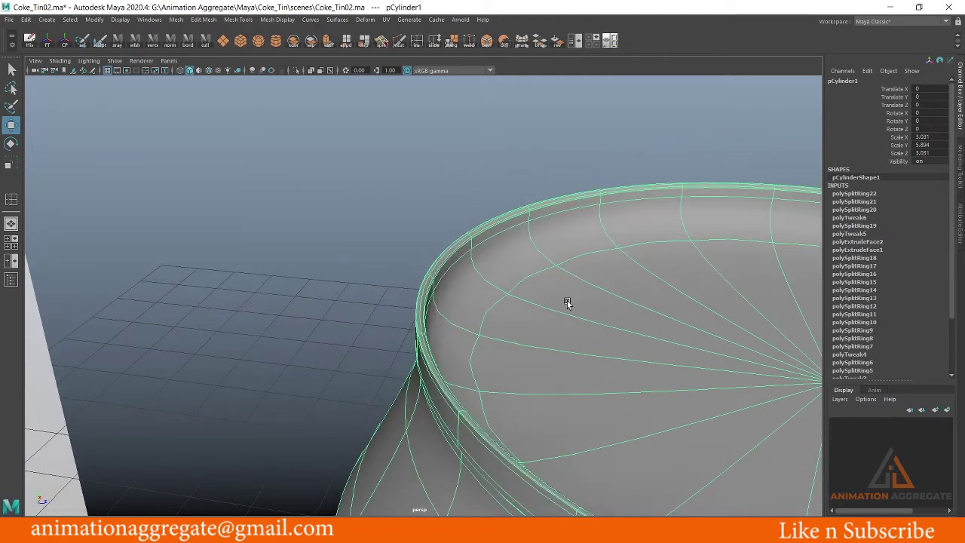
pyautogui.press('1')
pyautogui.moveTo(618, 319)
pyautogui.keyDown('alt'); pyautogui.mouseDown()
pyautogui.moveTo(614, 355)
pyautogui.moveTo(532, 309)
pyautogui.moveTo(654, 434)
pyautogui.mouseUp(); pyautogui.keyUp('alt')
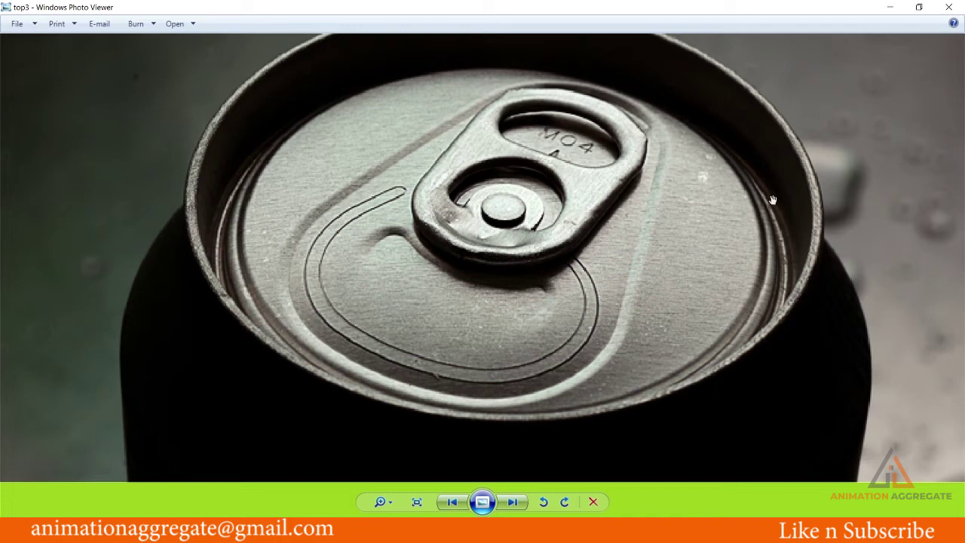
# Put away the can-top reference photo and frame the top cap in face selection
pyautogui.click(890, 8)
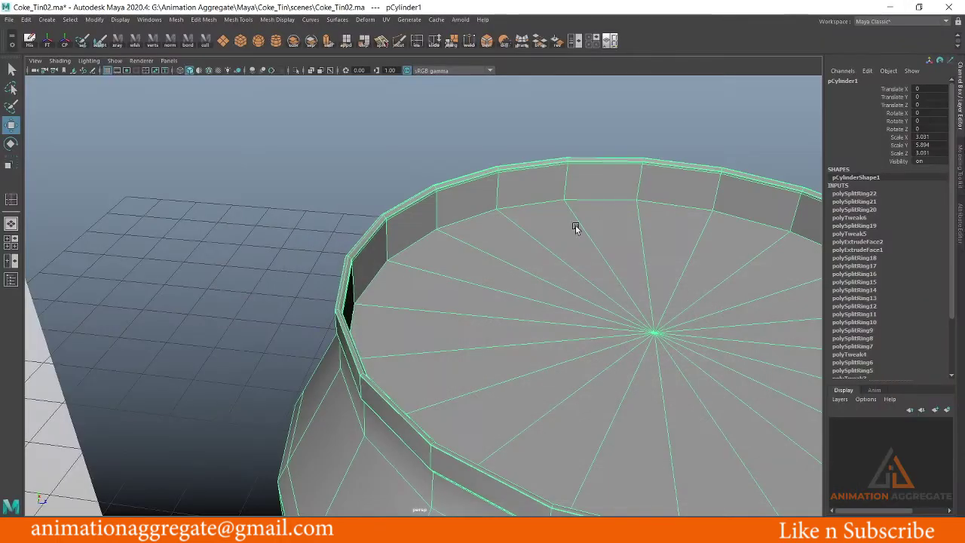
pyautogui.keyDown('alt'); pyautogui.moveTo(477, 187); pyautogui.dragTo(486, 204); pyautogui.keyUp('alt')
pyautogui.moveTo(486, 205); pyautogui.dragTo(483, 224, button='right')
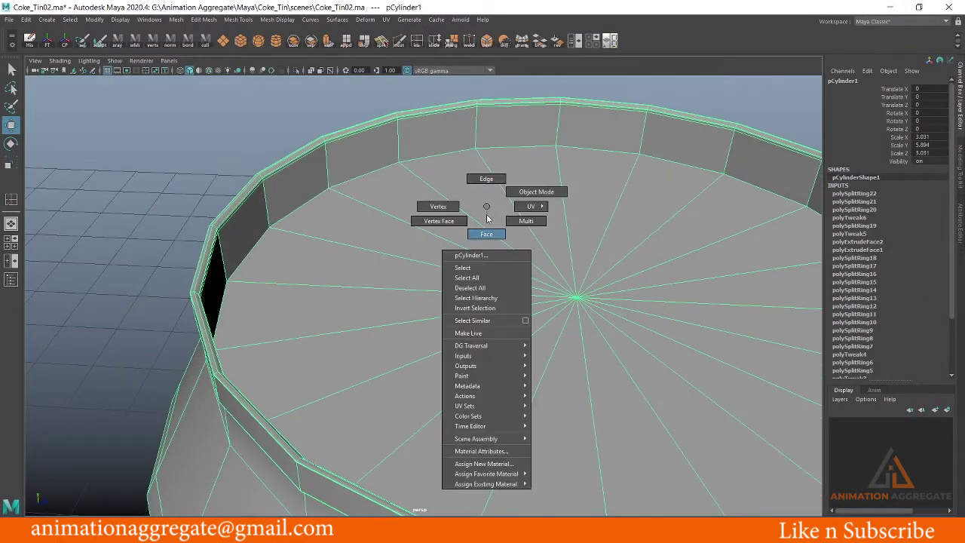
pyautogui.moveTo(513, 196)
pyautogui.keyDown('alt'); pyautogui.mouseDown()
pyautogui.moveTo(453, 216)
pyautogui.moveTo(580, 252)
pyautogui.moveTo(595, 347)
pyautogui.moveTo(481, 330)
pyautogui.moveTo(476, 289)
pyautogui.moveTo(549, 254)
pyautogui.moveTo(598, 259)
pyautogui.moveTo(433, 319)
pyautogui.moveTo(463, 314)
pyautogui.mouseUp(); pyautogui.keyUp('alt')
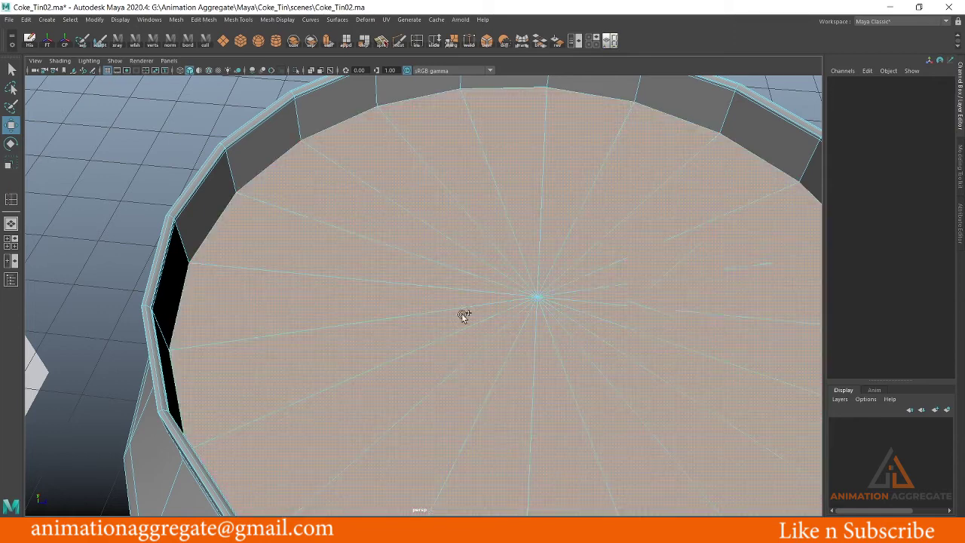
# Orbit to an angled view of the cap and check the mesh and face menus unused
pyautogui.moveTo(641, 294)
pyautogui.keyDown('alt'); pyautogui.mouseDown()
pyautogui.moveTo(395, 261)
pyautogui.moveTo(410, 259)
pyautogui.moveTo(426, 181)
pyautogui.mouseUp(); pyautogui.keyUp('alt')
pyautogui.click(211, 22)
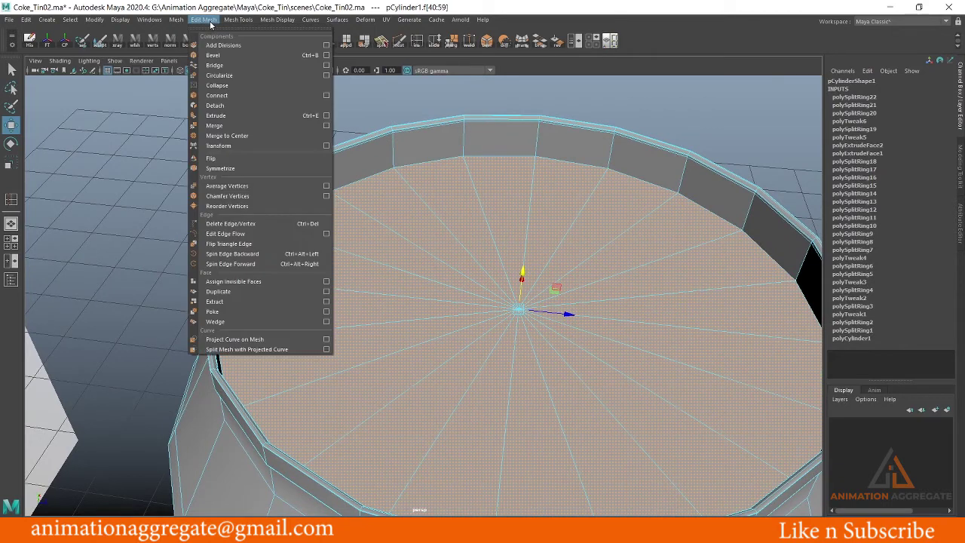
pyautogui.click(211, 22)
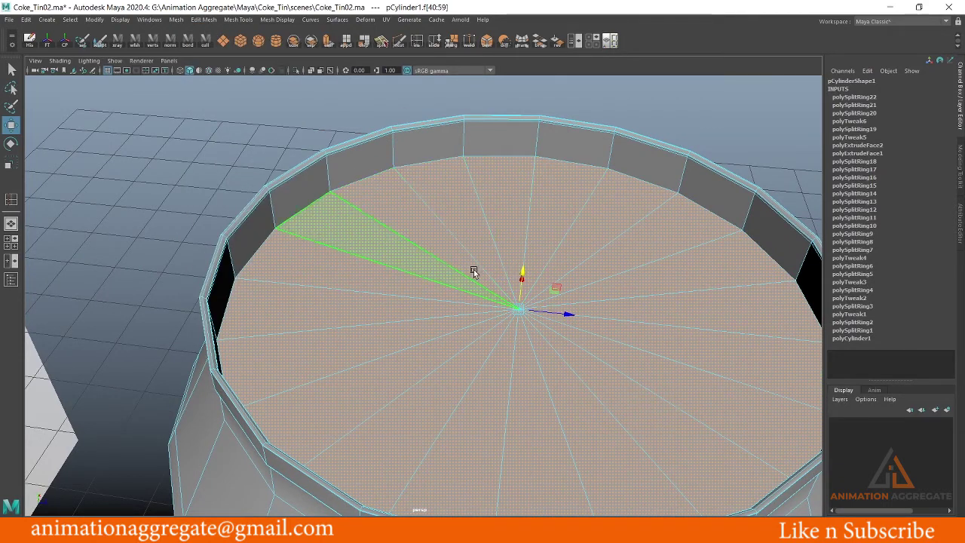
pyautogui.keyDown('shift'); pyautogui.rightClick(494, 182); pyautogui.keyUp('shift')
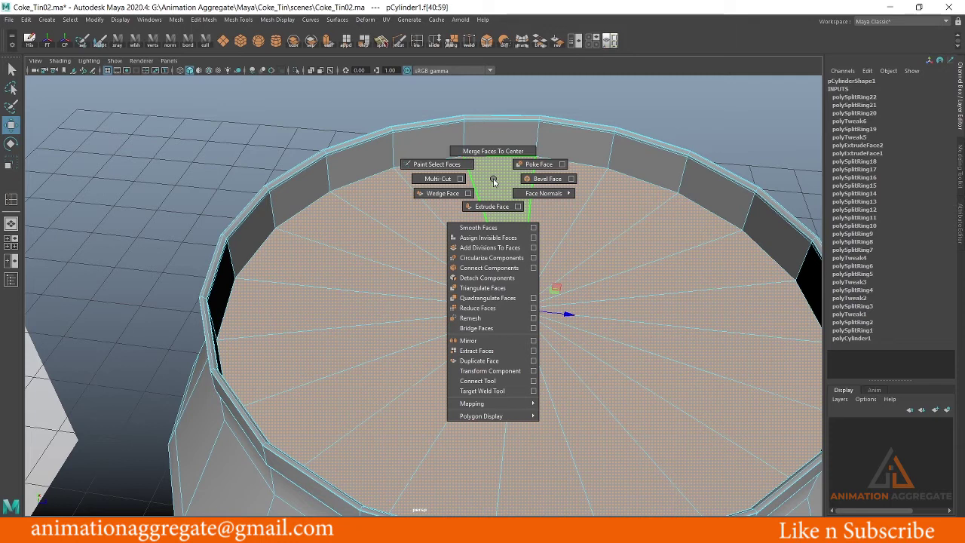
pyautogui.click(505, 166)
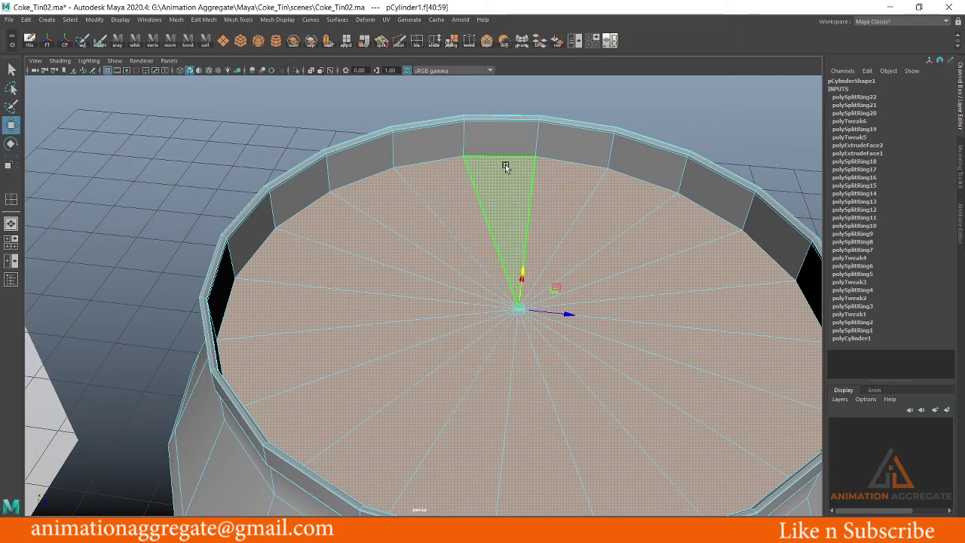
# Put the cylinder in Face mode and bring up the face marking menu on the cap
pyautogui.moveTo(505, 166); pyautogui.dragTo(551, 138, button='right')
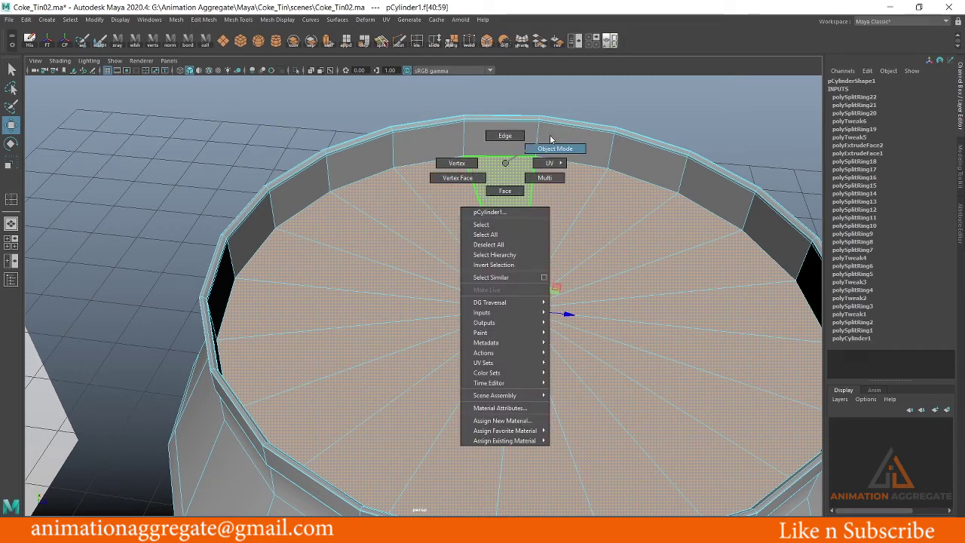
pyautogui.keyDown('shift'); pyautogui.rightClick(551, 138); pyautogui.keyUp('shift')
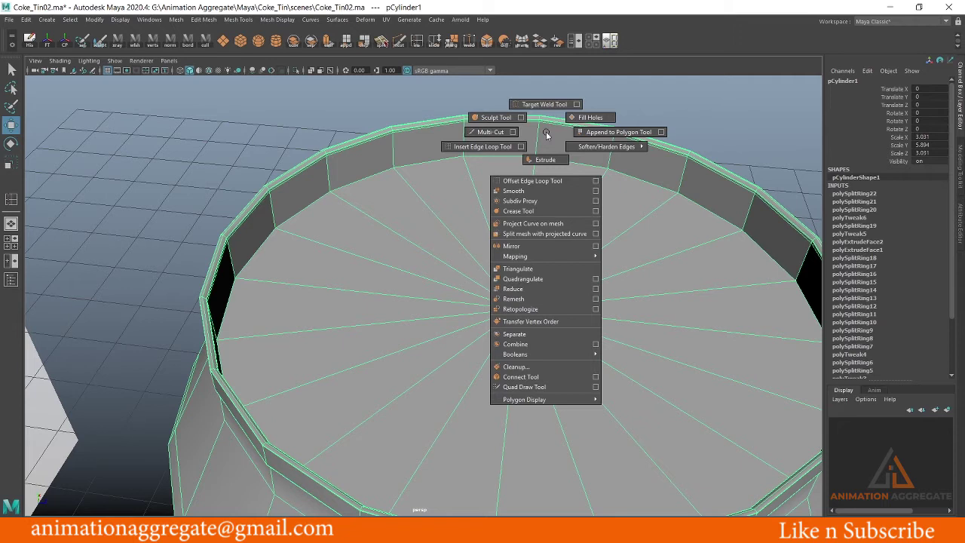
pyautogui.click(496, 172)
pyautogui.rightClick(496, 170)
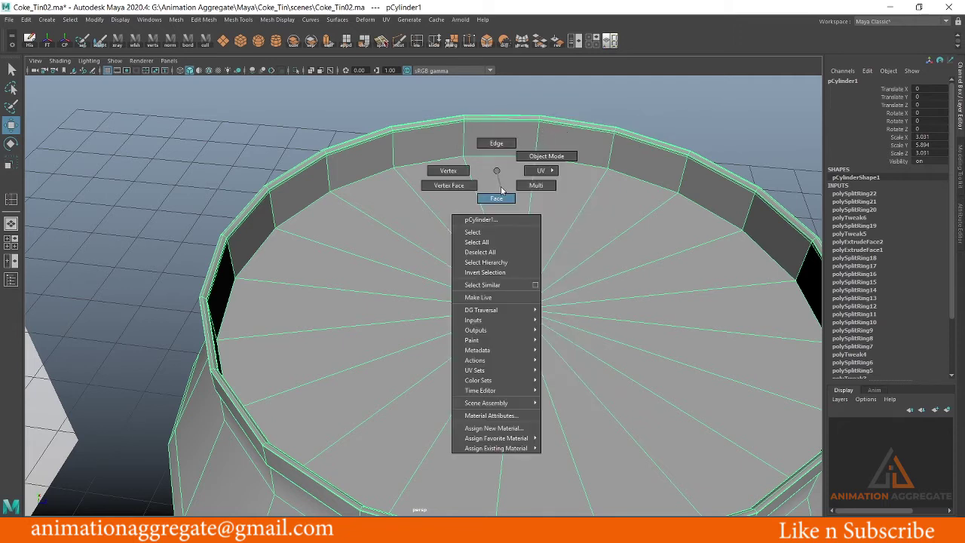
pyautogui.click(501, 192)
pyautogui.keyDown('shift'); pyautogui.rightClick(502, 181); pyautogui.keyUp('shift')
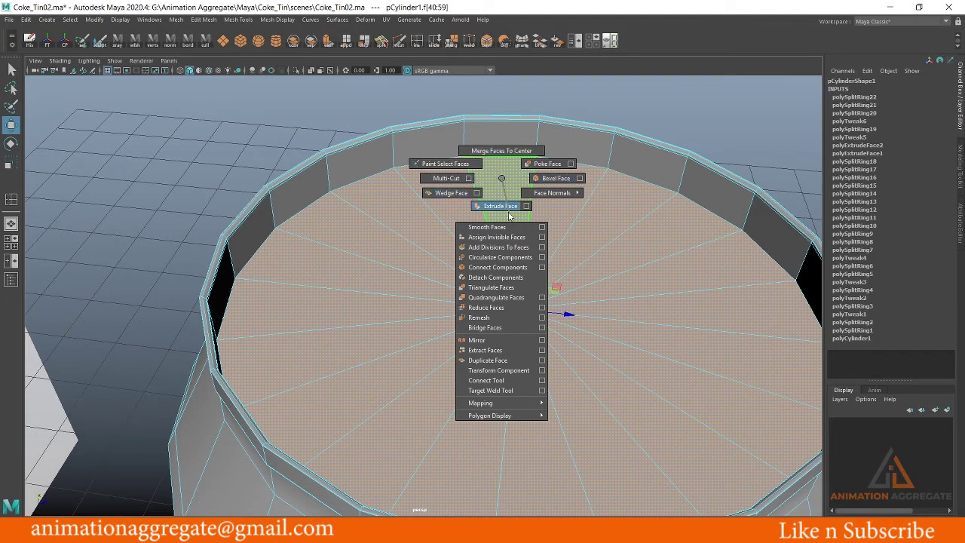
# Extrude the selected cap faces, then select one wedge with the Scale tool active
pyautogui.click(505, 217)
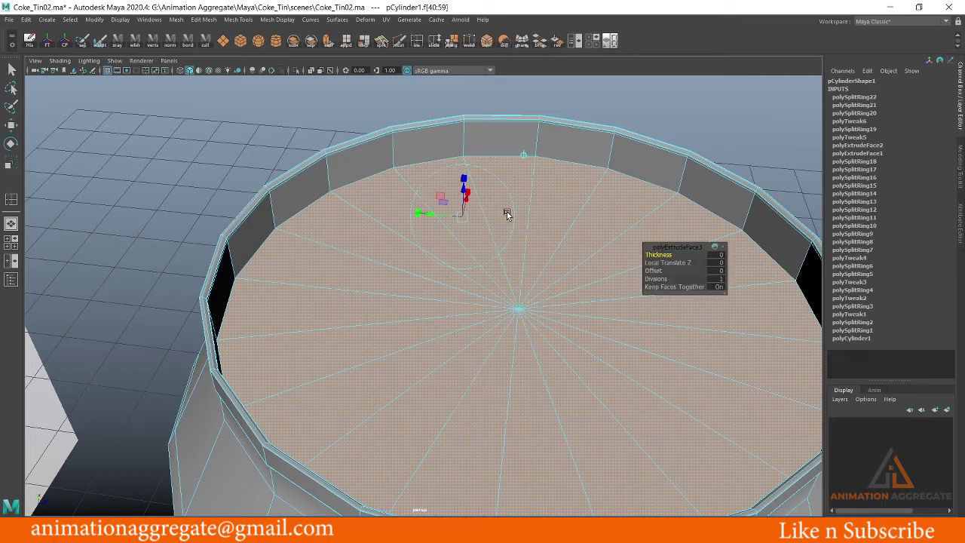
pyautogui.moveTo(383, 224)
pyautogui.keyDown('alt'); pyautogui.mouseDown(button='middle')
pyautogui.moveTo(374, 261)
pyautogui.moveTo(401, 252)
pyautogui.mouseUp(button='middle'); pyautogui.keyUp('alt')
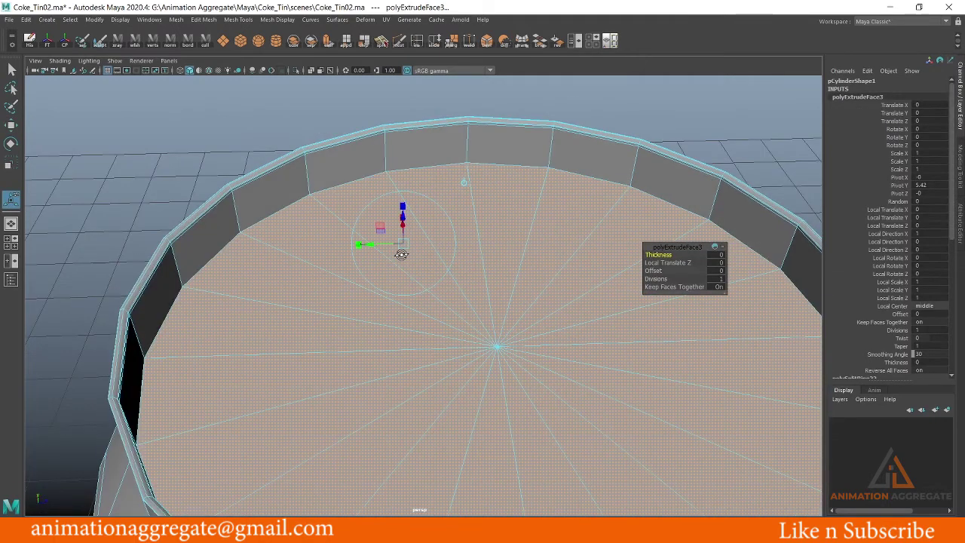
pyautogui.click(401, 252)
pyautogui.press('r')
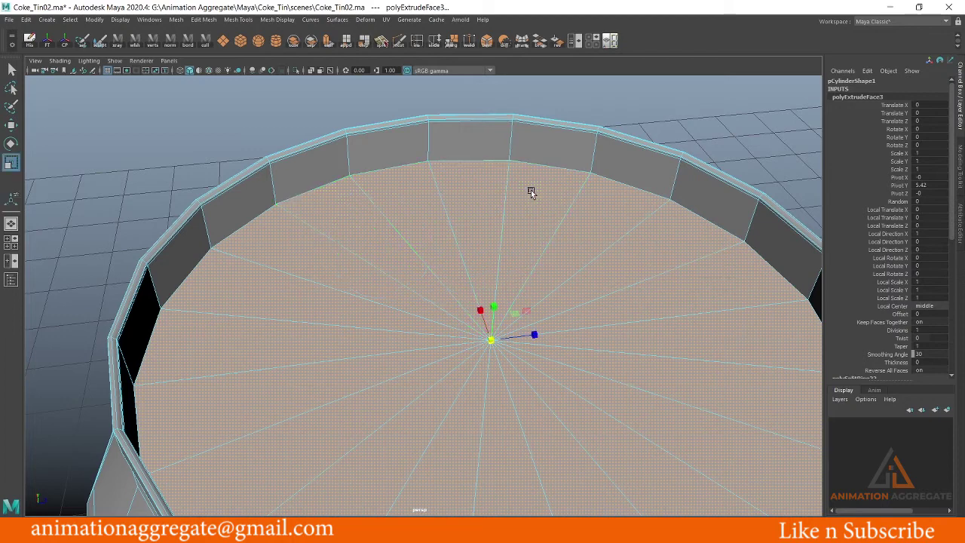
pyautogui.moveTo(372, 267)
pyautogui.keyDown('alt'); pyautogui.mouseDown()
pyautogui.moveTo(412, 284)
pyautogui.moveTo(525, 209)
pyautogui.moveTo(527, 257)
pyautogui.mouseUp(); pyautogui.keyUp('alt')
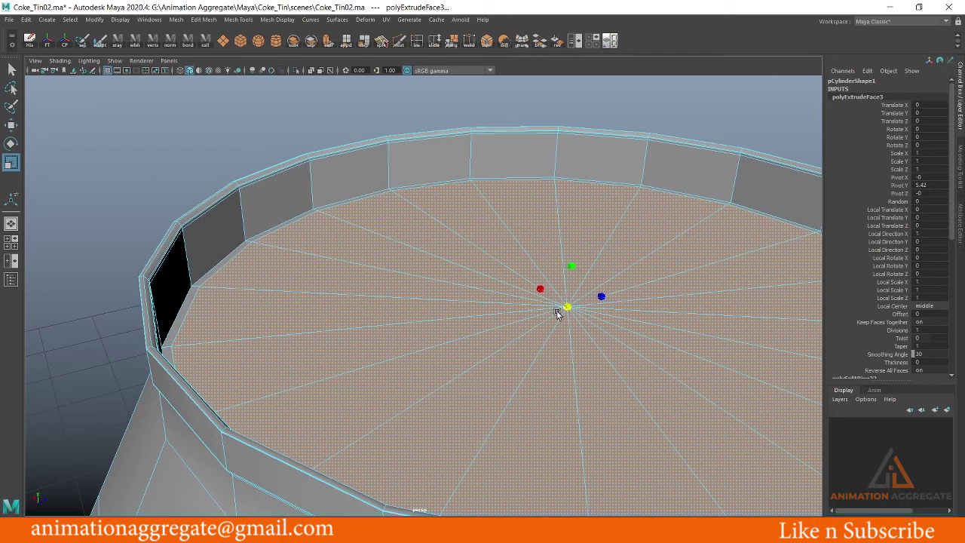
# Maximize the top view over the lid reference and compare with the can-top photo
pyautogui.click(248, 187)
pyautogui.press('space')
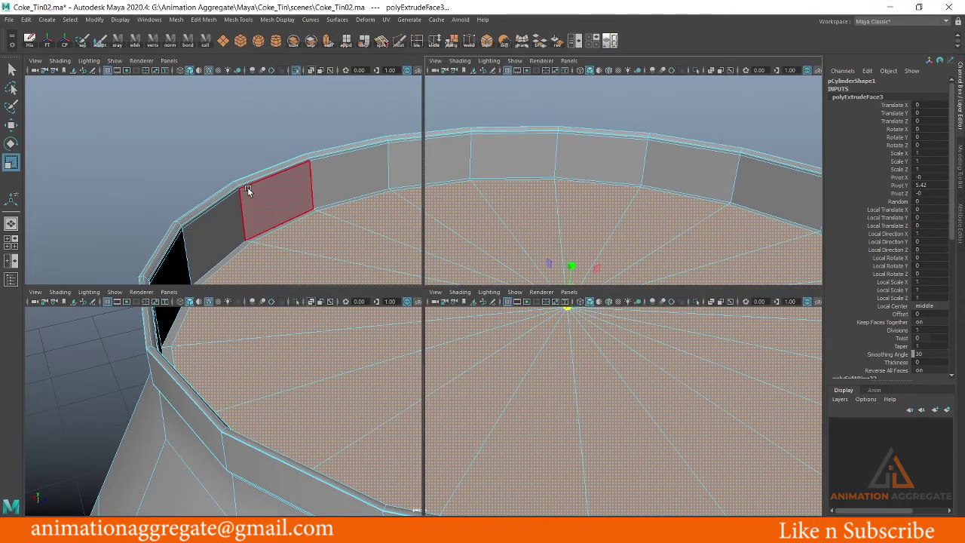
pyautogui.press('space')
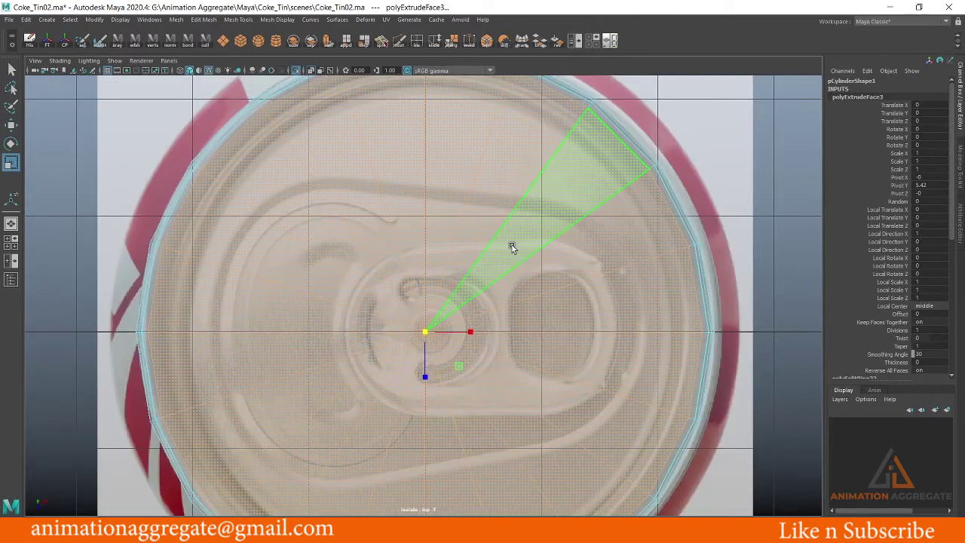
pyautogui.scroll(1, 684, 268)
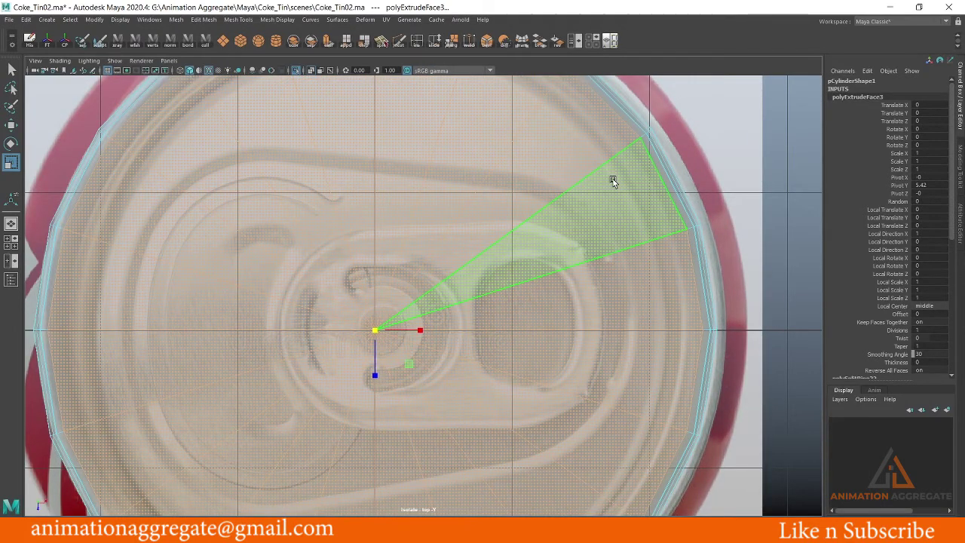
pyautogui.keyDown('alt'); pyautogui.moveTo(545, 92); pyautogui.dragTo(537, 182, button='middle'); pyautogui.keyUp('alt')
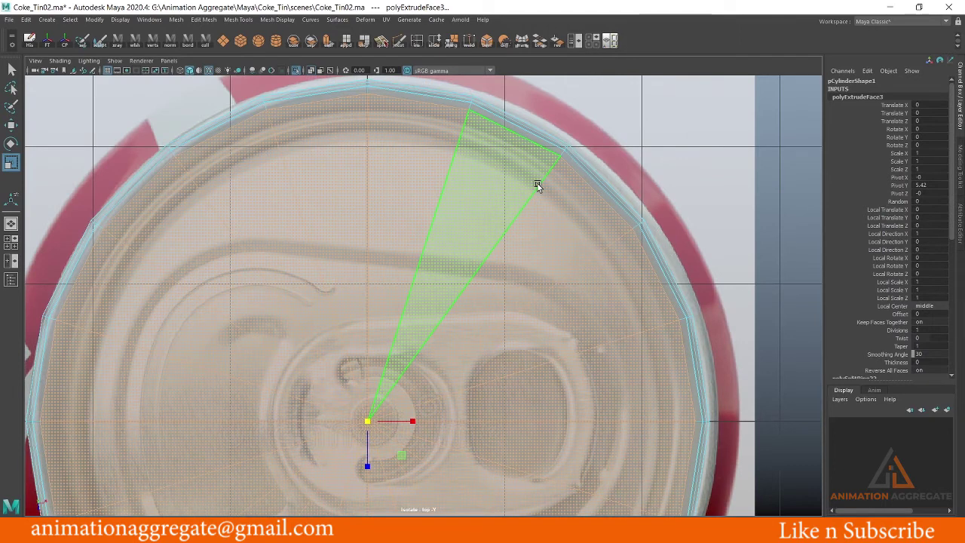
pyautogui.hotkey('alt', 'Tab')
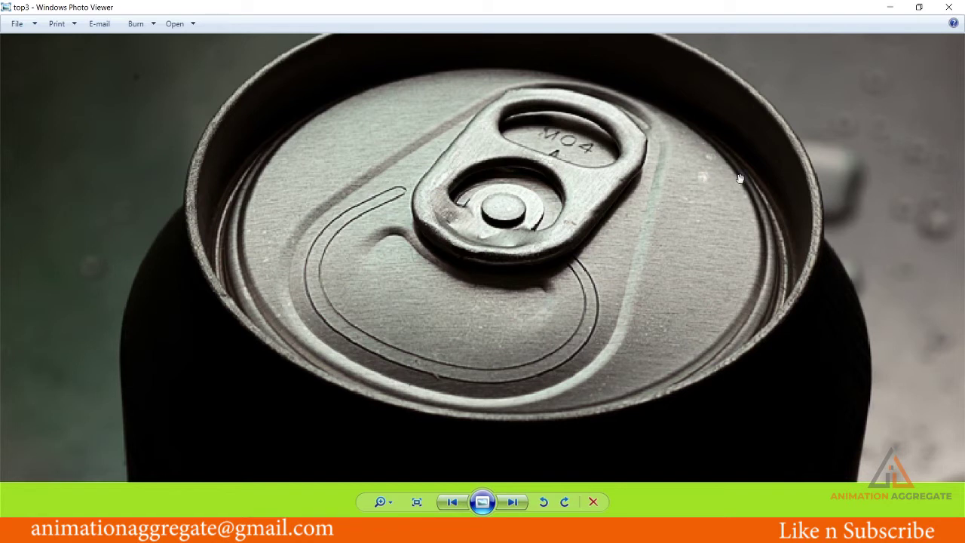
pyautogui.click(890, 7)
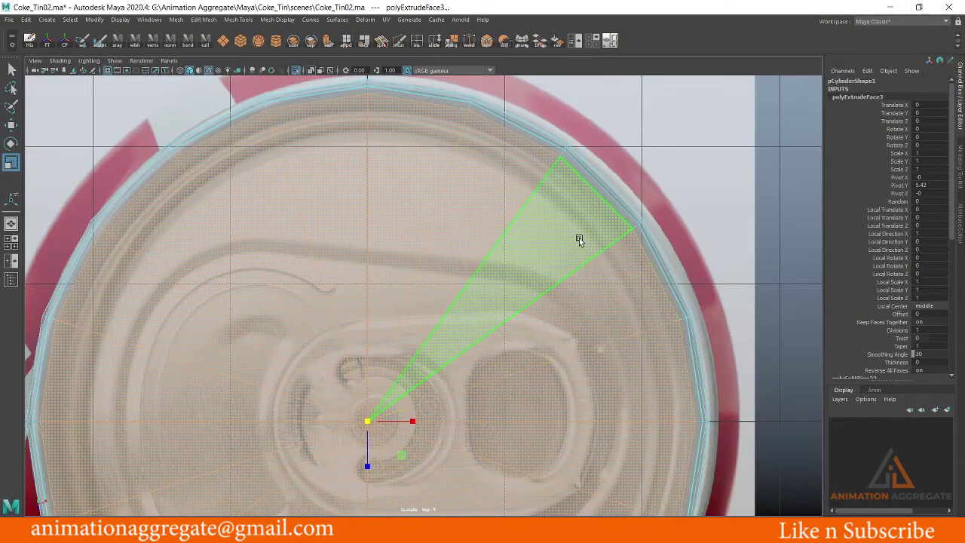
# Scale the extruded cap faces inward and extrude them again (polyExtrudeFace4)
pyautogui.keyDown('alt'); pyautogui.moveTo(500, 274); pyautogui.dragTo(523, 209, button='middle'); pyautogui.keyUp('alt')
pyautogui.moveTo(428, 329); pyautogui.dragTo(375, 369)
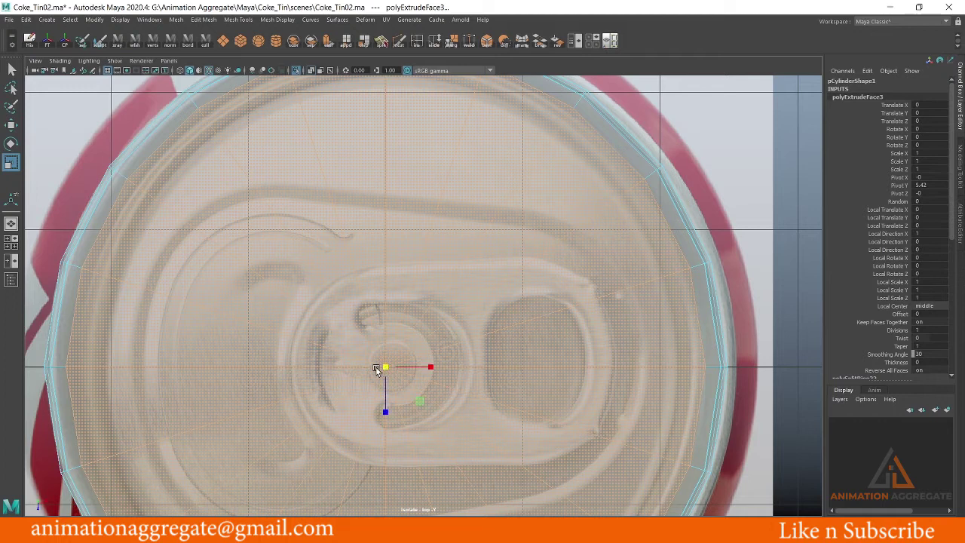
pyautogui.moveTo(482, 215); pyautogui.dragTo(479, 228, button='right')
pyautogui.hotkey('ctrl', 'e')
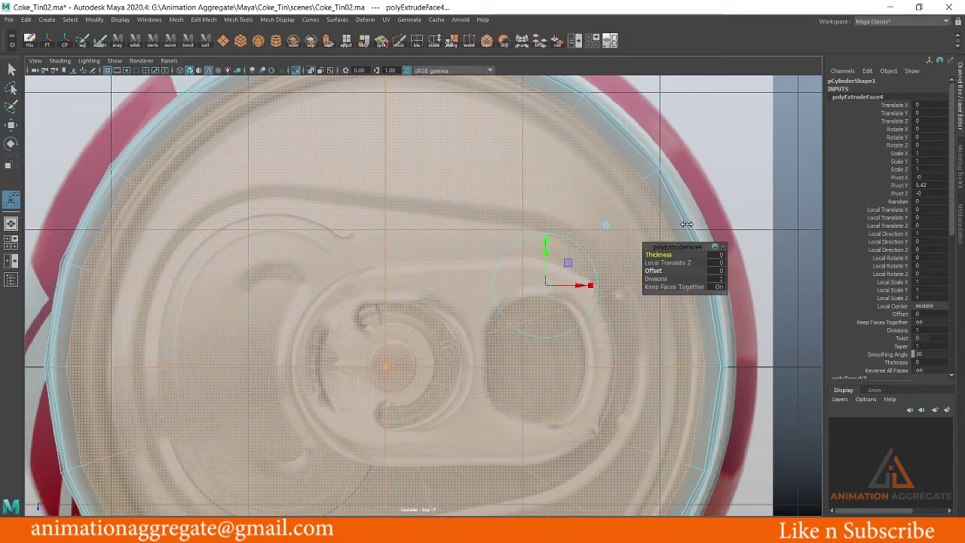
pyautogui.press('r')
pyautogui.press('space')
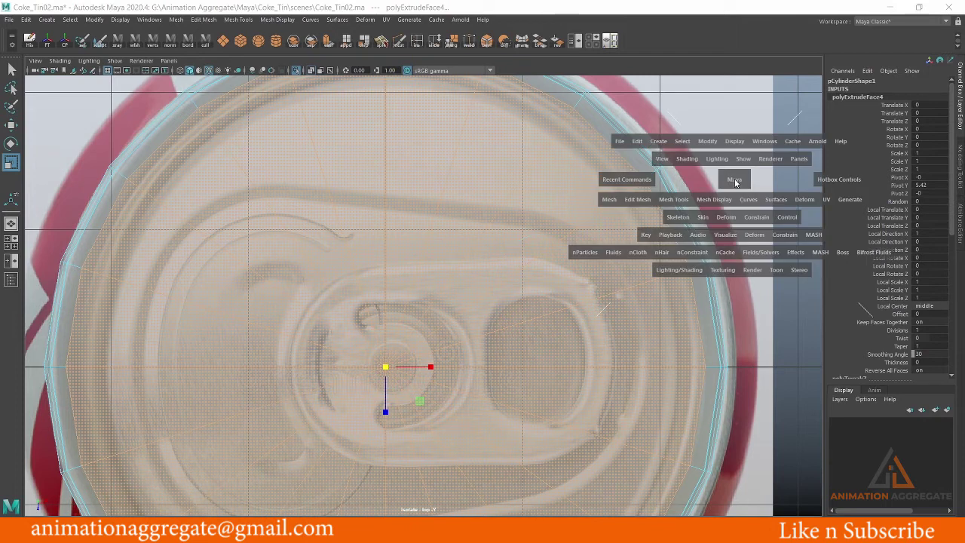
pyautogui.moveTo(734, 178); pyautogui.dragTo(532, 211)
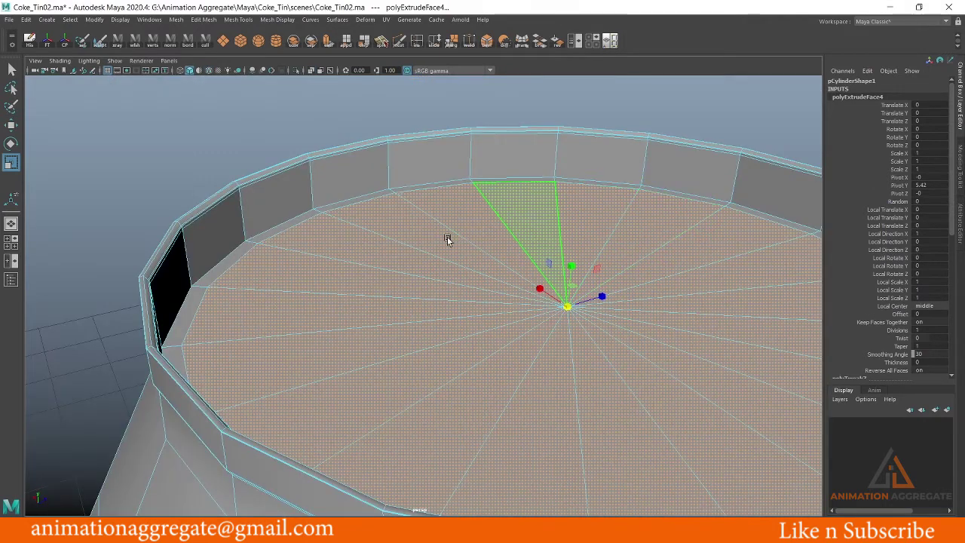
# Extrude the cap faces once more (polyExtrudeFace5), ready to scale the new ring
pyautogui.press('w')
pyautogui.moveTo(447, 237)
pyautogui.keyDown('alt'); pyautogui.mouseDown()
pyautogui.moveTo(558, 282)
pyautogui.moveTo(557, 258)
pyautogui.mouseUp(); pyautogui.keyUp('alt')
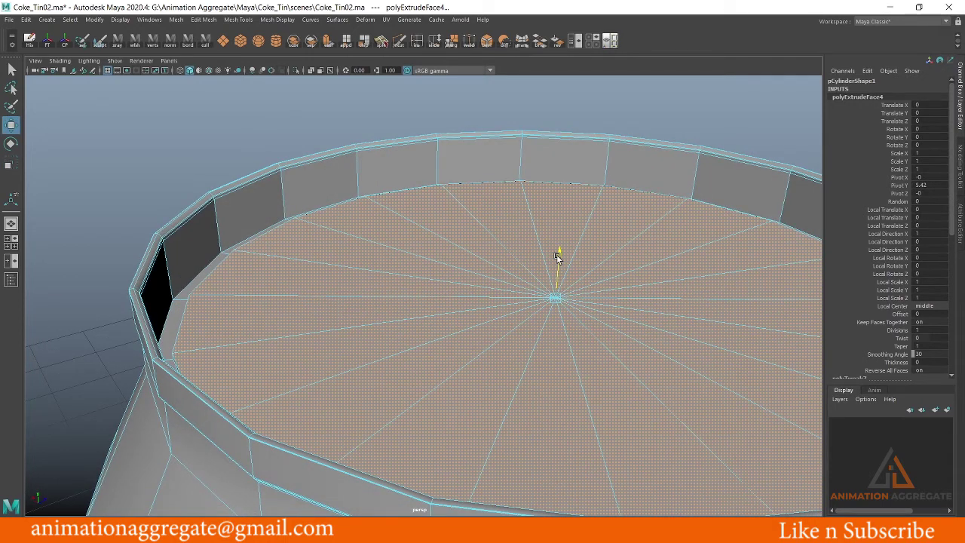
pyautogui.press('r')
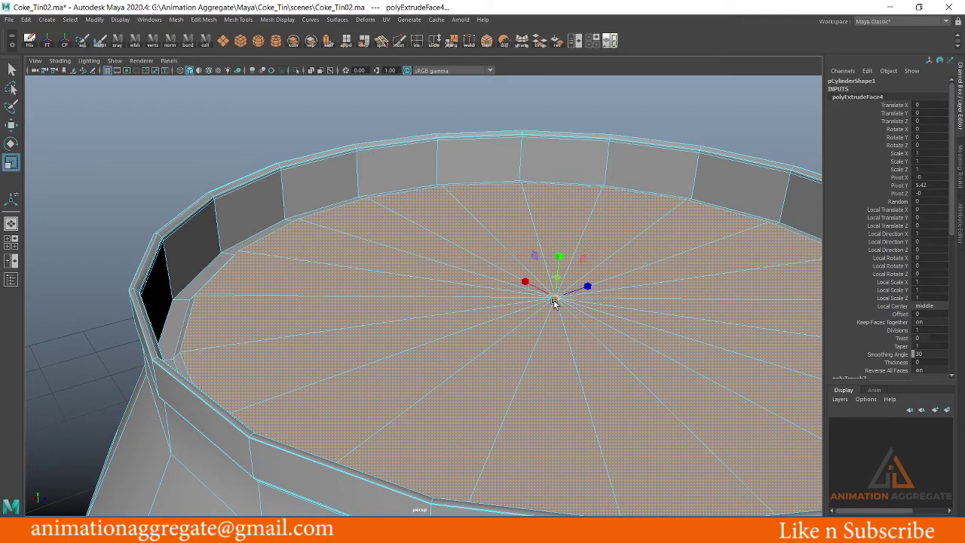
pyautogui.moveTo(554, 302)
pyautogui.keyDown('alt'); pyautogui.mouseDown()
pyautogui.moveTo(435, 308)
pyautogui.moveTo(426, 271)
pyautogui.mouseUp(); pyautogui.keyUp('alt')
pyautogui.keyDown('shift'); pyautogui.moveTo(423, 226); pyautogui.dragTo(421, 253, button='right'); pyautogui.keyUp('shift')
pyautogui.hotkey('ctrl', 'e')
pyautogui.keyDown('alt'); pyautogui.moveTo(460, 259); pyautogui.dragTo(483, 269); pyautogui.keyUp('alt')
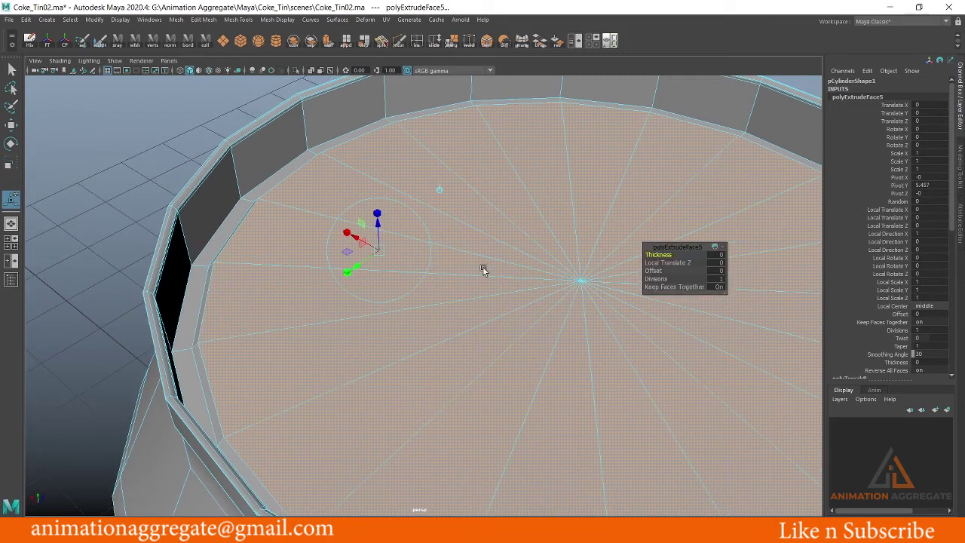
pyautogui.press('r')
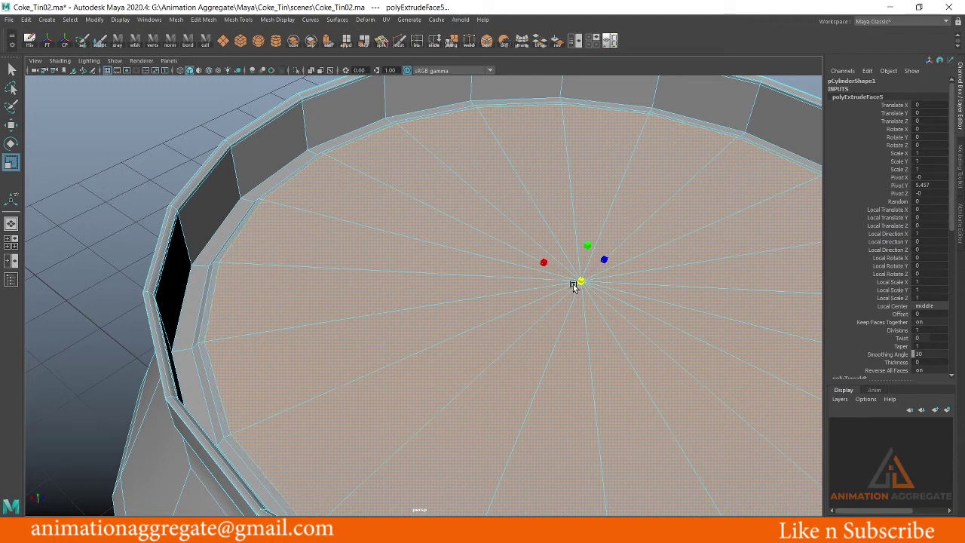
# Select the triangular inner cap faces and lower them slightly
pyautogui.click(299, 310)
pyautogui.press('w')
pyautogui.moveTo(299, 310)
pyautogui.keyDown('alt'); pyautogui.mouseDown()
pyautogui.moveTo(337, 331)
pyautogui.moveTo(357, 280)
pyautogui.moveTo(416, 358)
pyautogui.mouseUp(); pyautogui.keyUp('alt')
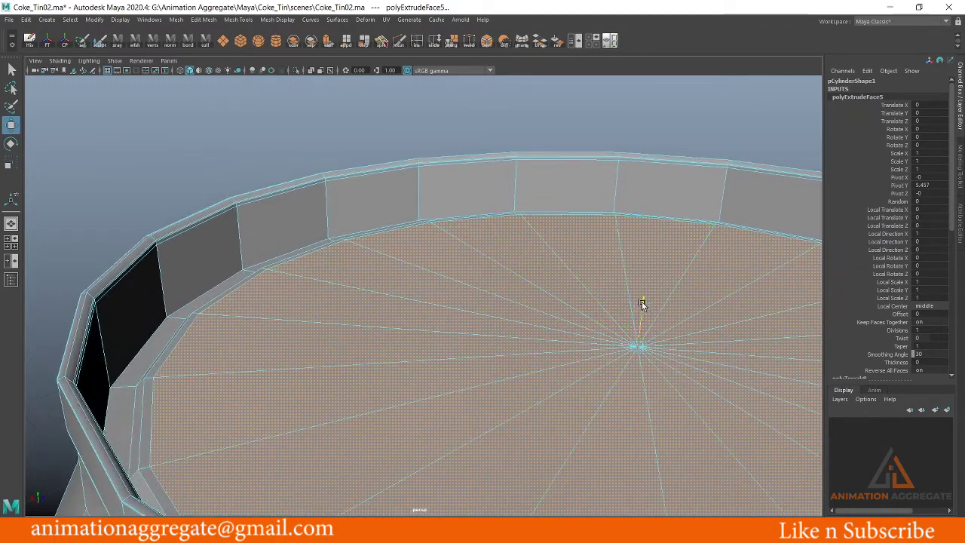
pyautogui.moveTo(643, 304); pyautogui.dragTo(642, 307)
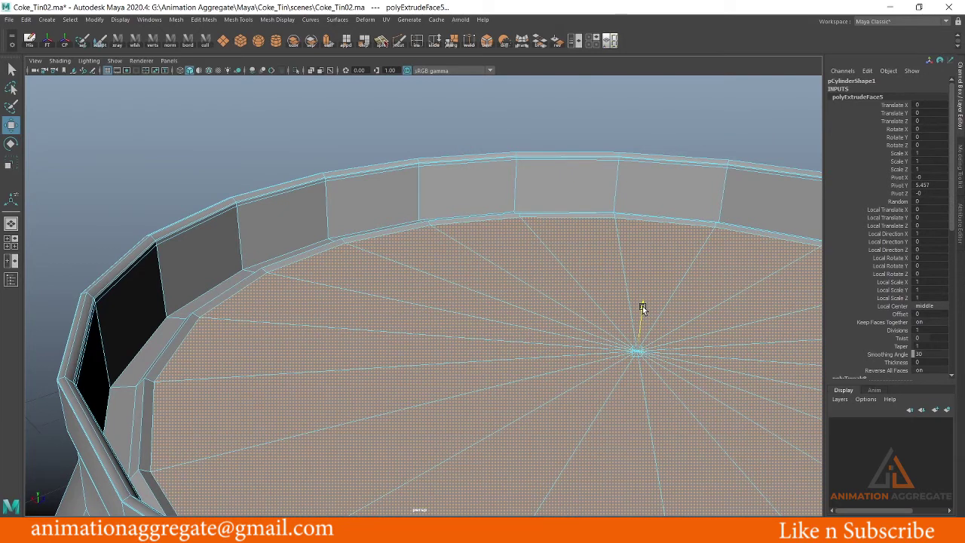
pyautogui.moveTo(339, 384)
pyautogui.keyDown('alt'); pyautogui.mouseDown()
pyautogui.moveTo(312, 388)
pyautogui.moveTo(390, 350)
pyautogui.moveTo(263, 371)
pyautogui.moveTo(209, 308)
pyautogui.mouseUp(); pyautogui.keyUp('alt')
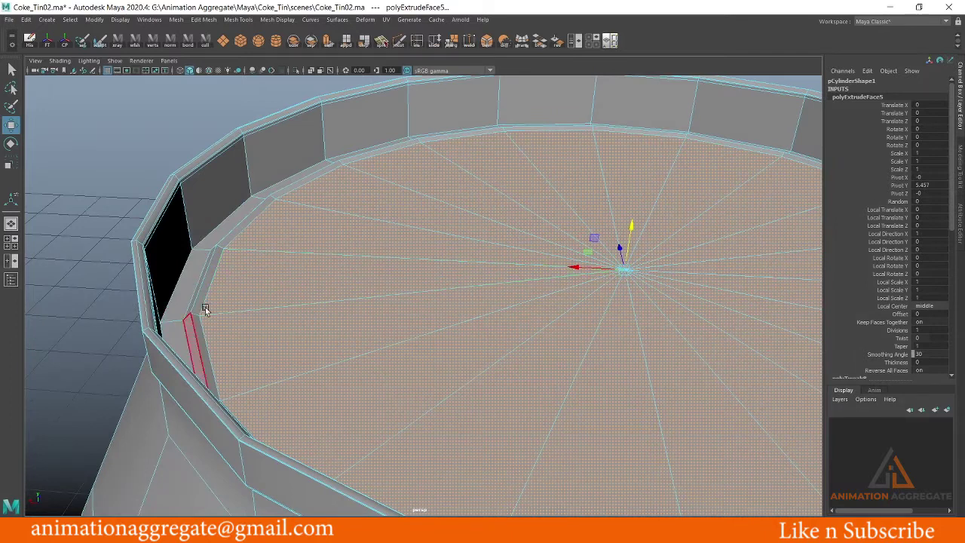
pyautogui.moveTo(328, 280)
pyautogui.keyDown('alt'); pyautogui.mouseDown()
pyautogui.moveTo(384, 284)
pyautogui.moveTo(405, 227)
pyautogui.mouseUp(); pyautogui.keyUp('alt')
# Extrude the cap faces again, shrink the new ring slightly and raise the wedge face
pyautogui.moveTo(405, 226); pyautogui.dragTo(405, 242, button='right')
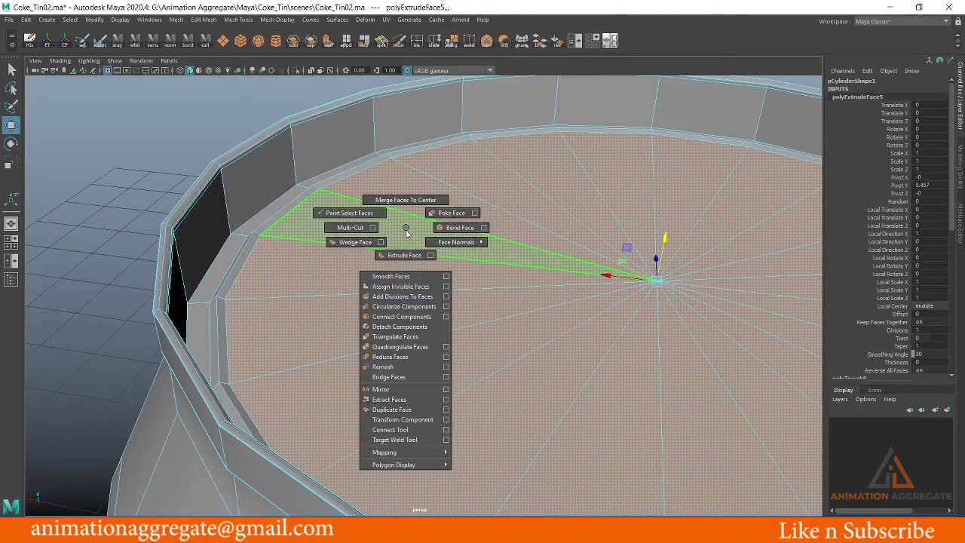
pyautogui.hotkey('ctrl', 'e')
pyautogui.press('r')
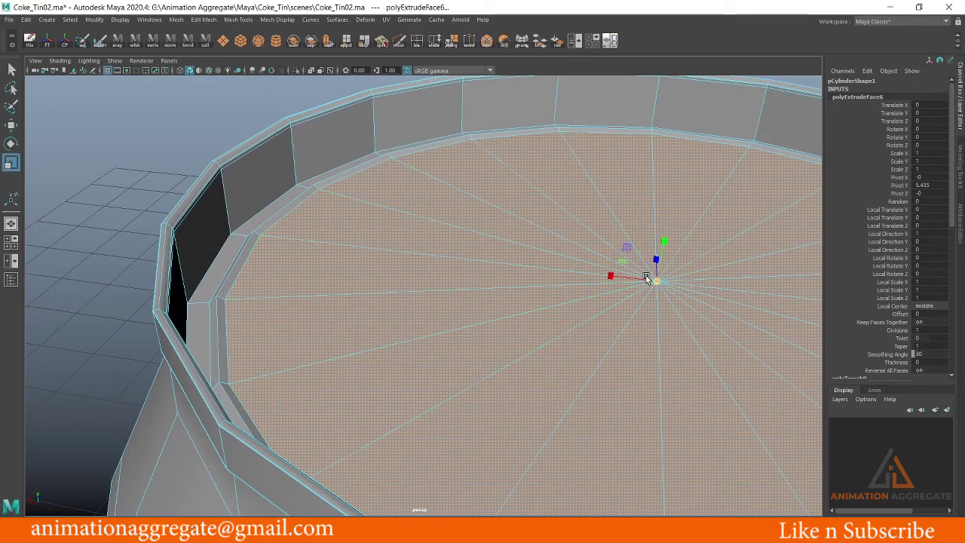
pyautogui.moveTo(658, 281); pyautogui.dragTo(639, 284)
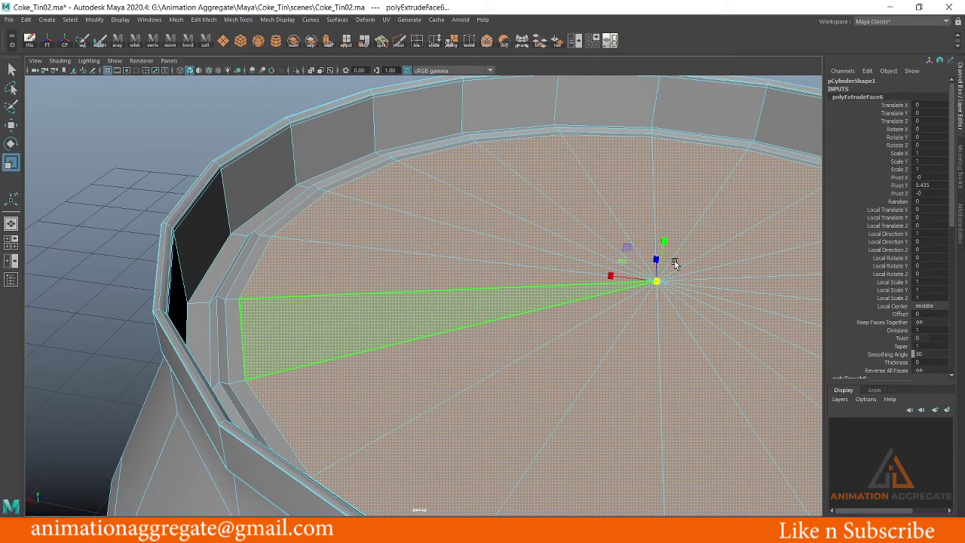
pyautogui.press('w')
pyautogui.moveTo(661, 243); pyautogui.dragTo(661, 231)
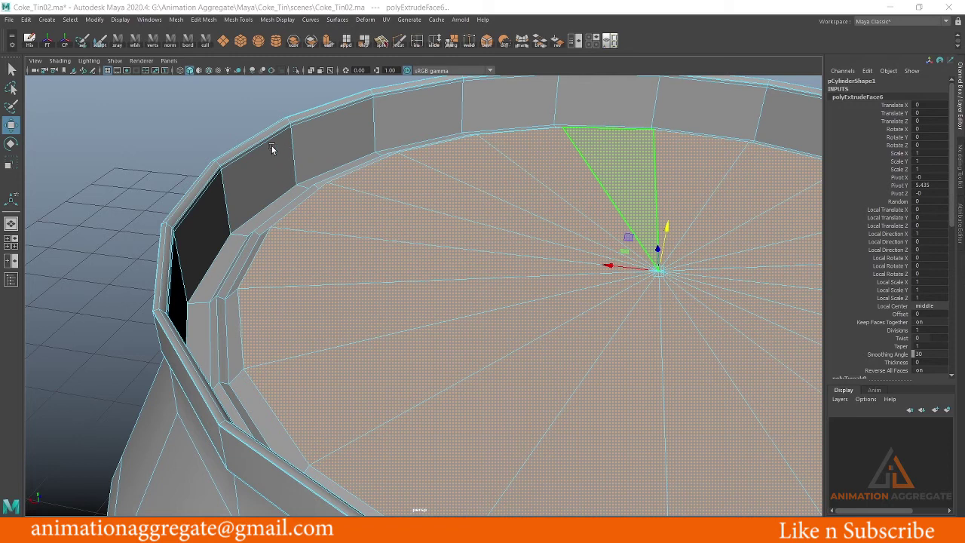
# In the four-view layout, lift the selected face along Y and extrude it again (polyExtrudeFace6)
pyautogui.press('space')
pyautogui.press('space')
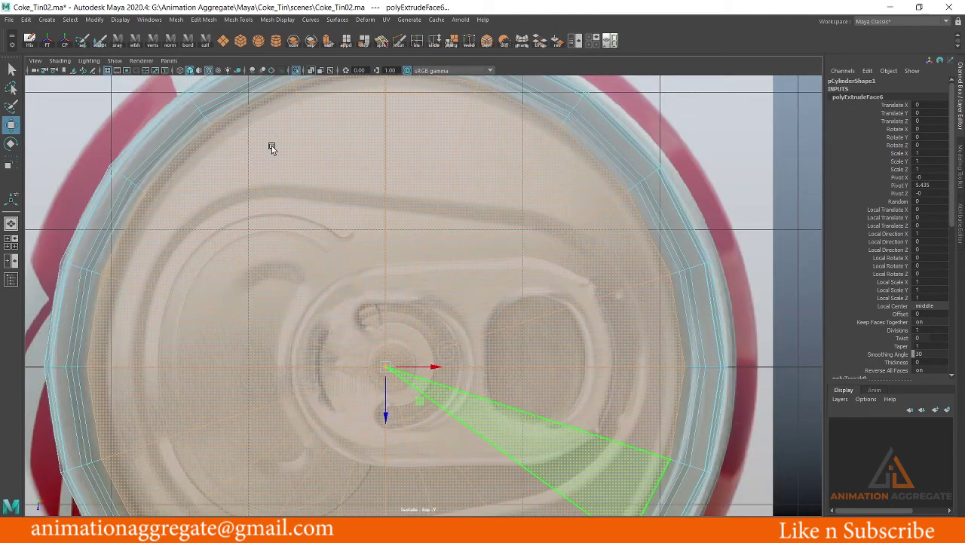
pyautogui.scroll(2, 383, 386)
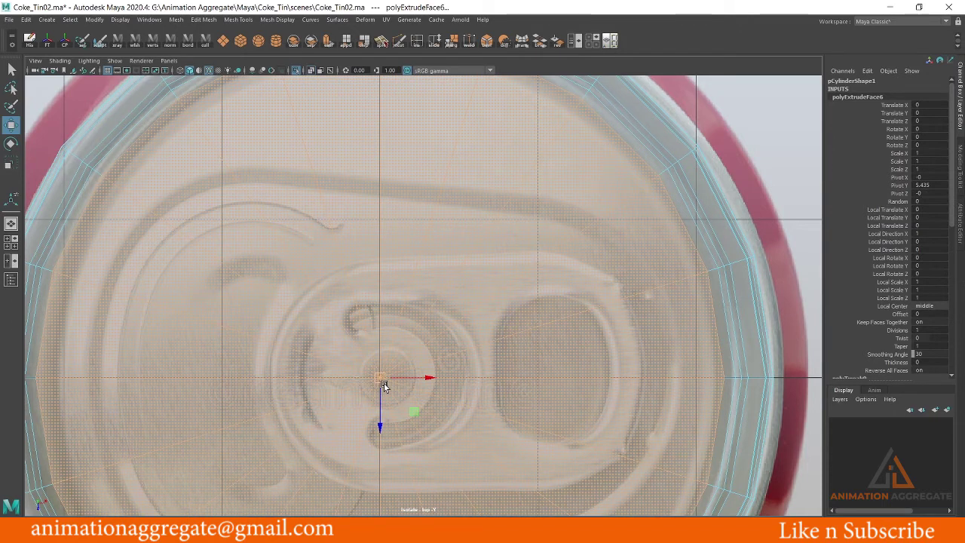
pyautogui.press('space')
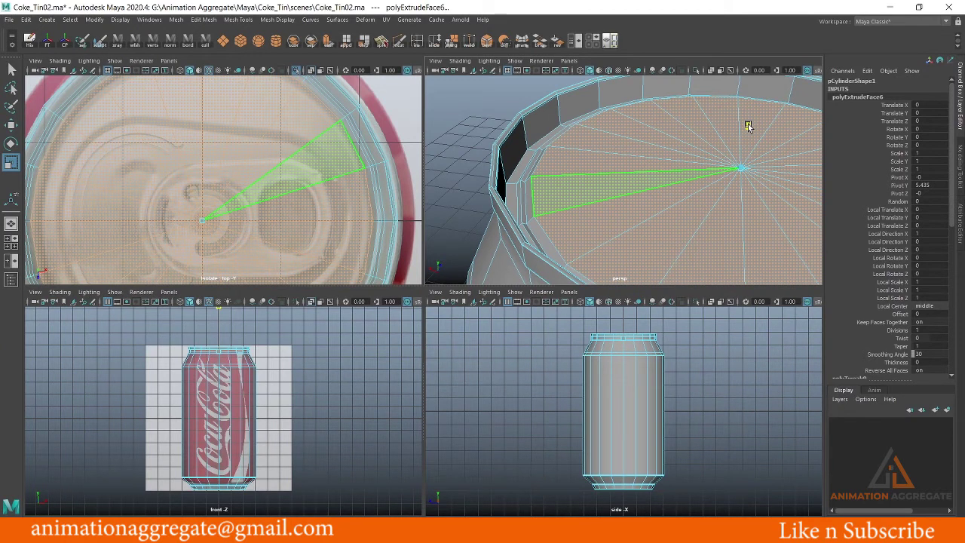
pyautogui.press('w')
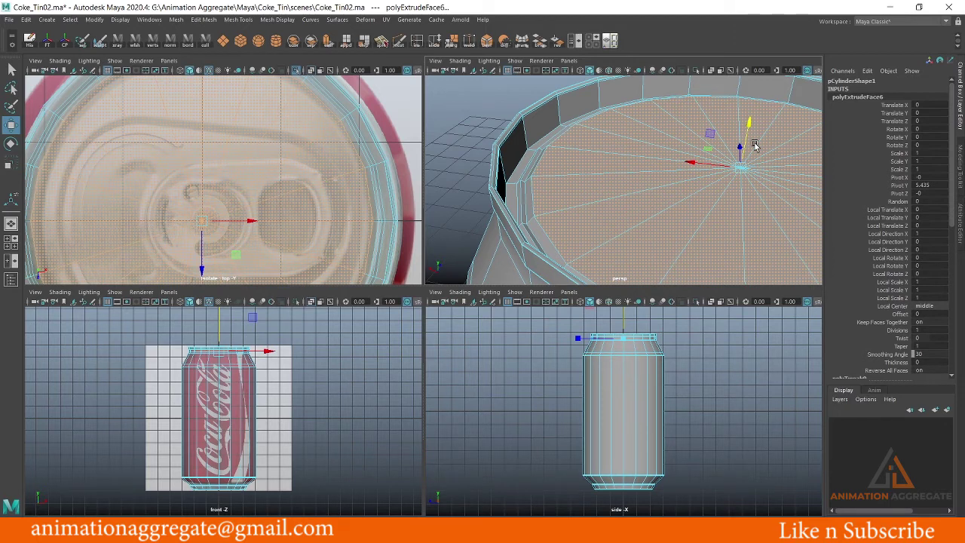
pyautogui.moveTo(755, 144); pyautogui.dragTo(750, 122)
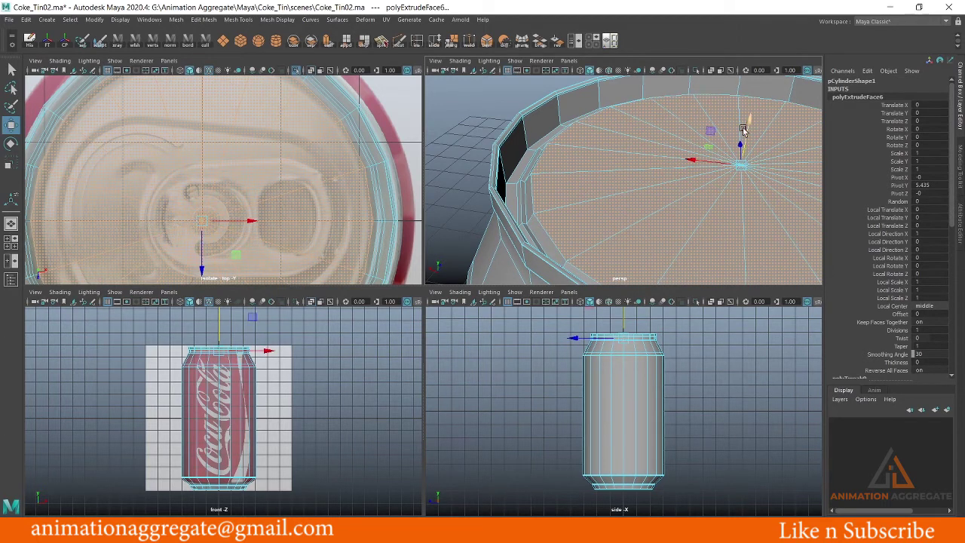
pyautogui.keyDown('ctrl'); pyautogui.rightClick(611, 143); pyautogui.keyUp('ctrl')
pyautogui.keyDown('shift'); pyautogui.rightClick(612, 150); pyautogui.keyUp('shift')
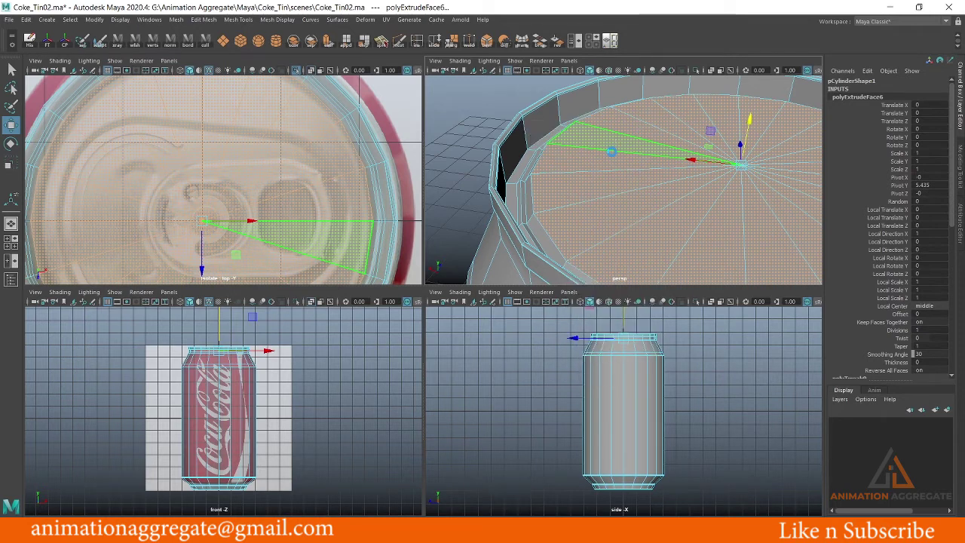
pyautogui.hotkey('ctrl', 'e')
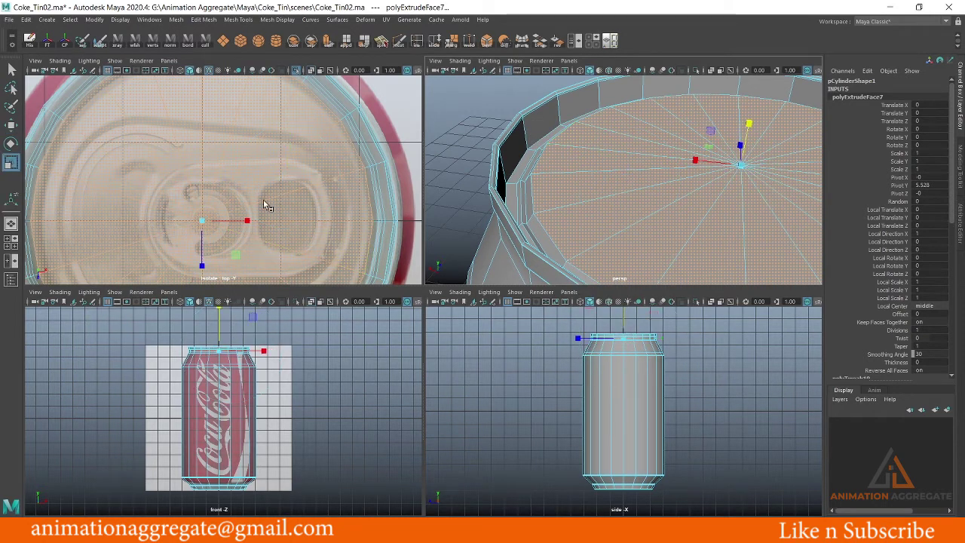
# Maximize the perspective view, push the extruded lid wedge up along Y, and orbit to the rim
pyautogui.scroll(1, 255, 173)
pyautogui.press('space')
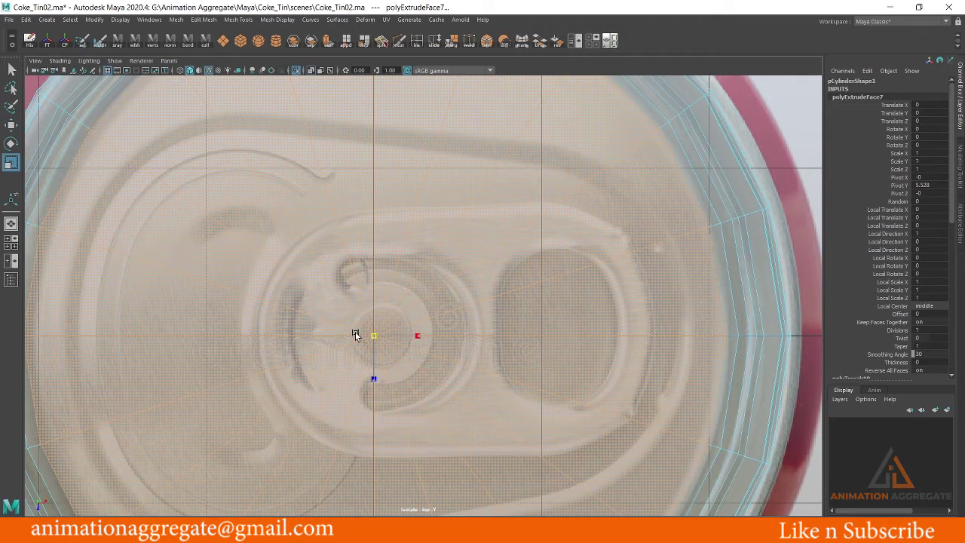
pyautogui.press('space')
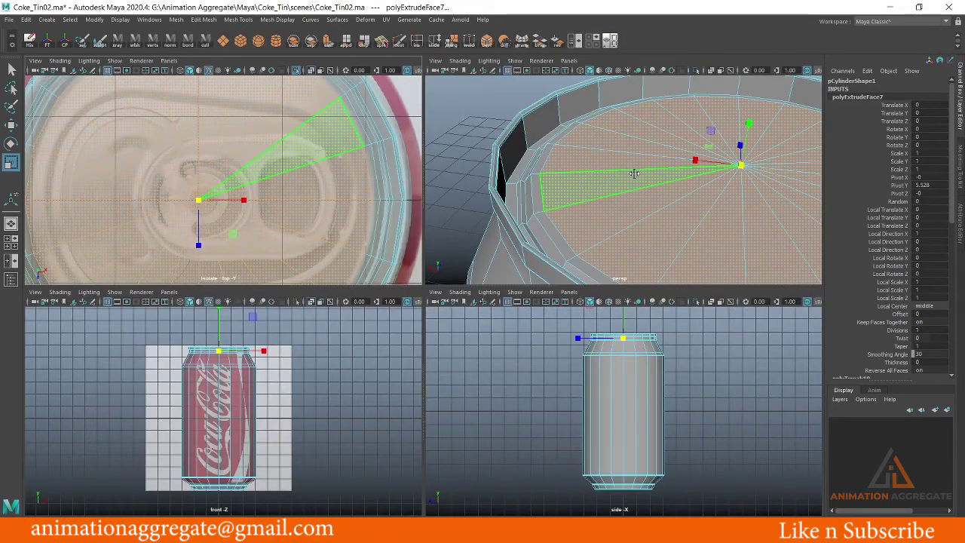
pyautogui.press('space')
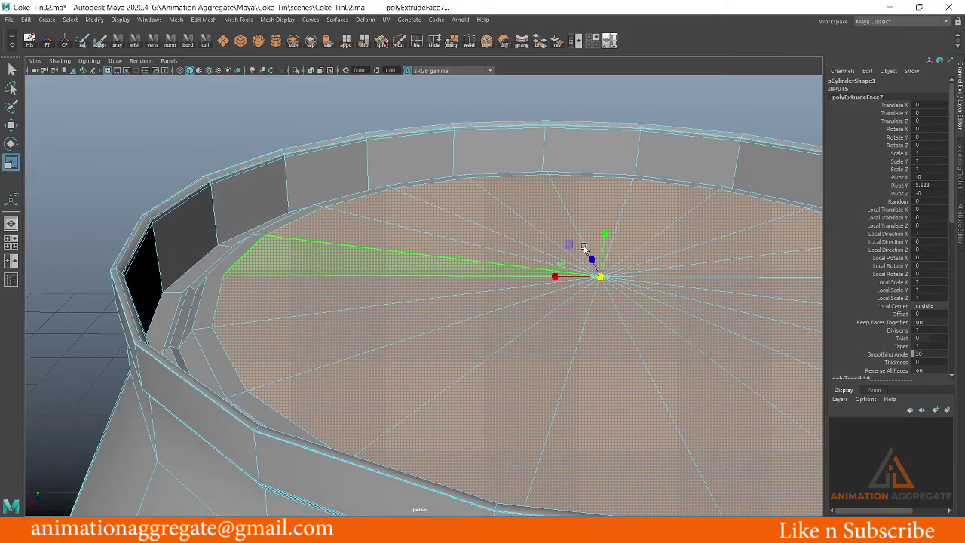
pyautogui.moveTo(585, 249); pyautogui.dragTo(609, 224)
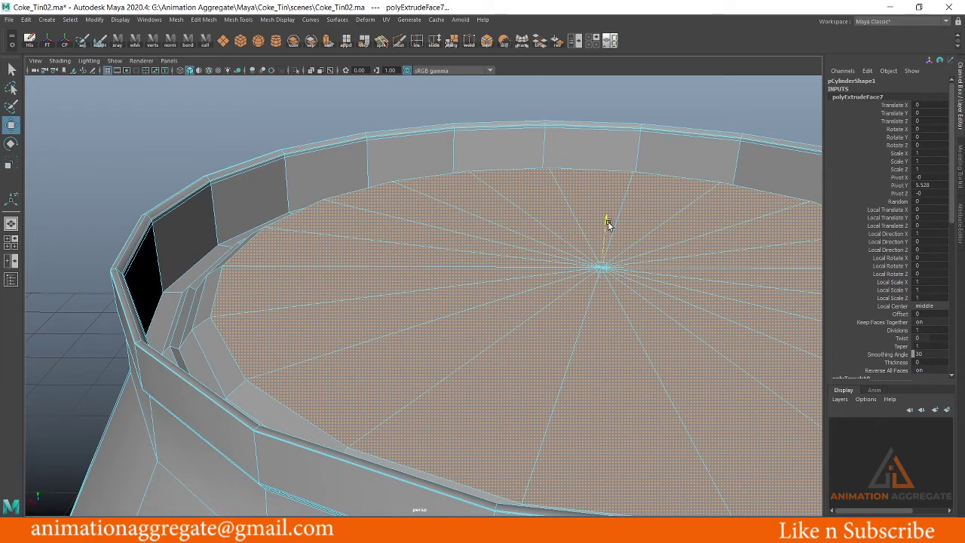
pyautogui.moveTo(609, 224)
pyautogui.keyDown('alt'); pyautogui.mouseDown()
pyautogui.moveTo(460, 302)
pyautogui.moveTo(431, 351)
pyautogui.moveTo(726, 317)
pyautogui.mouseUp(); pyautogui.keyUp('alt')
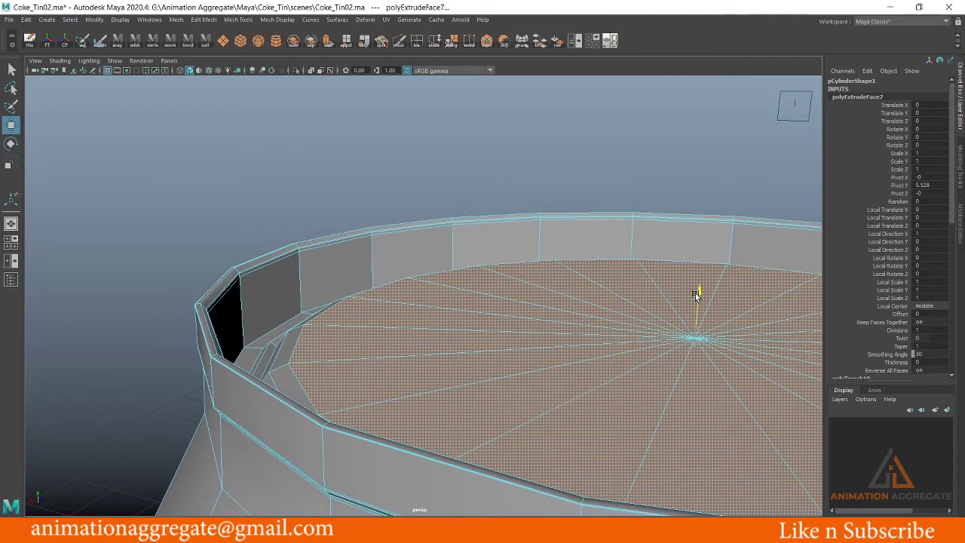
pyautogui.moveTo(662, 308)
pyautogui.keyDown('alt'); pyautogui.mouseDown()
pyautogui.moveTo(334, 338)
pyautogui.moveTo(440, 306)
pyautogui.moveTo(442, 351)
pyautogui.moveTo(305, 295)
pyautogui.mouseUp(); pyautogui.keyUp('alt')
# Return the can to object mode in faceted display and pick the Insert Edge Loop Tool
pyautogui.scroll(3, 430, 349)
pyautogui.moveTo(464, 286); pyautogui.dragTo(458, 177, button='right')
pyautogui.moveTo(517, 343)
pyautogui.keyDown('alt'); pyautogui.mouseDown()
pyautogui.moveTo(509, 405)
pyautogui.moveTo(498, 366)
pyautogui.moveTo(515, 371)
pyautogui.moveTo(527, 401)
pyautogui.moveTo(452, 362)
pyautogui.moveTo(414, 270)
pyautogui.moveTo(403, 289)
pyautogui.moveTo(390, 228)
pyautogui.moveTo(491, 277)
pyautogui.moveTo(533, 356)
pyautogui.moveTo(440, 315)
pyautogui.mouseUp(); pyautogui.keyUp('alt')
pyautogui.press('1')
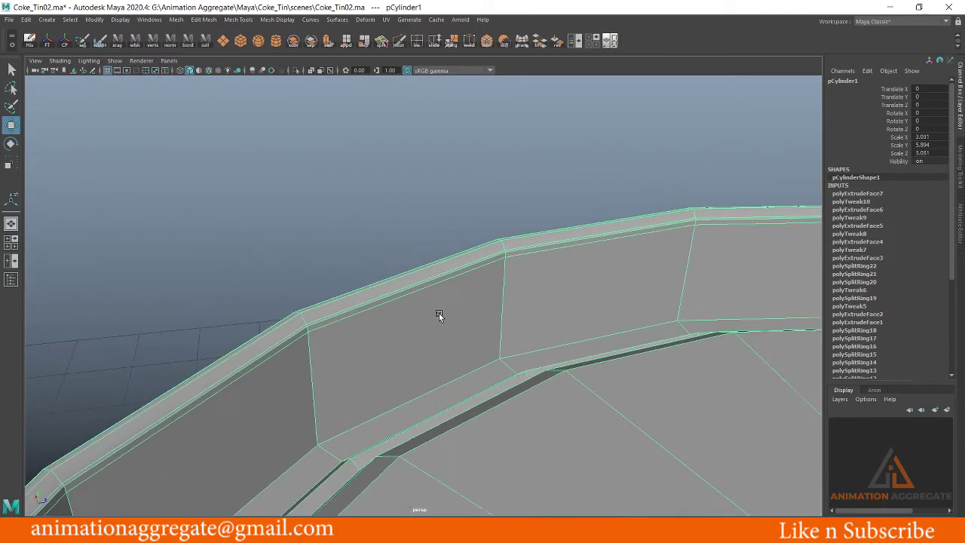
pyautogui.keyDown('shift'); pyautogui.rightClick(537, 266); pyautogui.keyUp('shift')
pyautogui.keyDown('shift'); pyautogui.moveTo(537, 279); pyautogui.dragTo(475, 281, button='right'); pyautogui.keyUp('shift')
pyautogui.moveTo(478, 276)
pyautogui.keyDown('alt'); pyautogui.mouseDown()
pyautogui.moveTo(442, 344)
pyautogui.moveTo(555, 381)
pyautogui.mouseUp(); pyautogui.keyUp('alt')
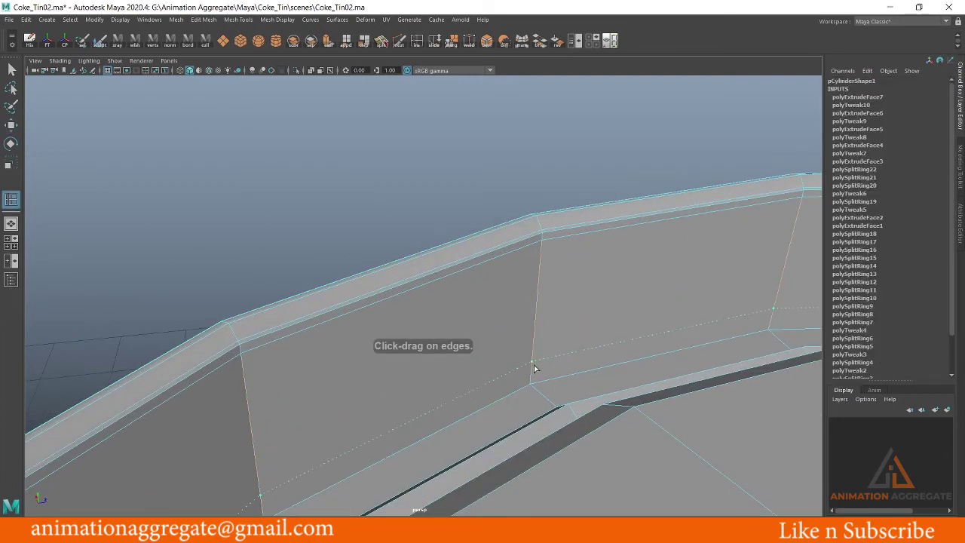
# Add two edge loops near the rim's lower edge
pyautogui.moveTo(534, 332)
pyautogui.mouseDown()
pyautogui.moveTo(532, 381)
pyautogui.moveTo(520, 401)
pyautogui.moveTo(390, 353)
pyautogui.moveTo(638, 394)
pyautogui.moveTo(289, 334)
pyautogui.moveTo(297, 349)
pyautogui.moveTo(410, 353)
pyautogui.moveTo(319, 345)
pyautogui.moveTo(345, 384)
pyautogui.moveTo(384, 383)
pyautogui.mouseUp()
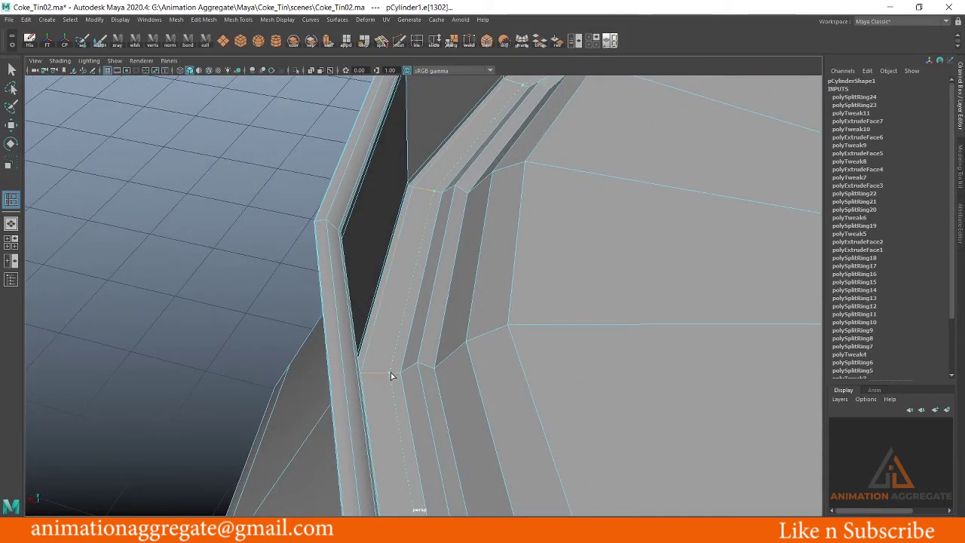
pyautogui.click(398, 377)
pyautogui.scroll(5, 420, 352)
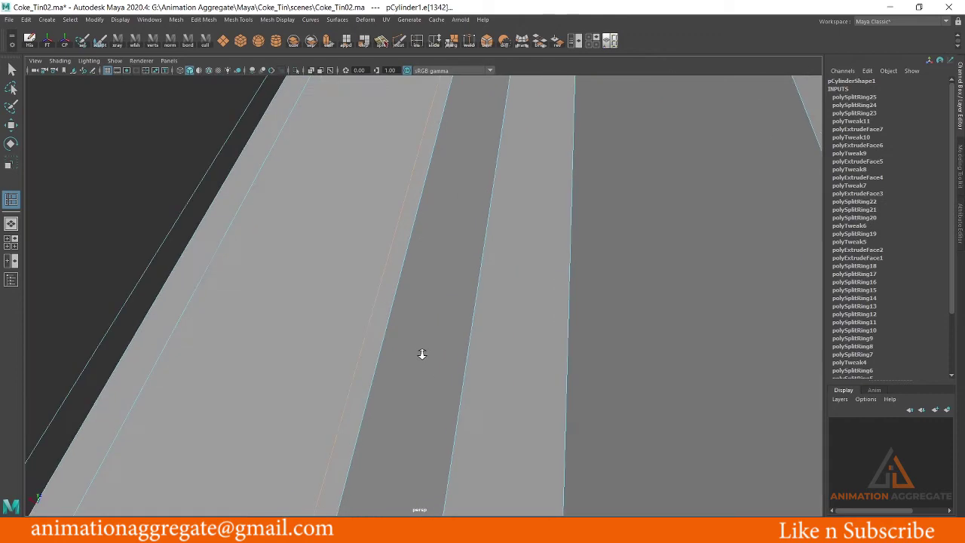
pyautogui.scroll(3, 423, 364)
pyautogui.scroll(-2, 423, 302)
pyautogui.scroll(-3, 430, 329)
pyautogui.moveTo(431, 330)
pyautogui.keyDown('alt'); pyautogui.mouseDown()
pyautogui.moveTo(430, 339)
pyautogui.moveTo(407, 341)
pyautogui.mouseUp(); pyautogui.keyUp('alt')
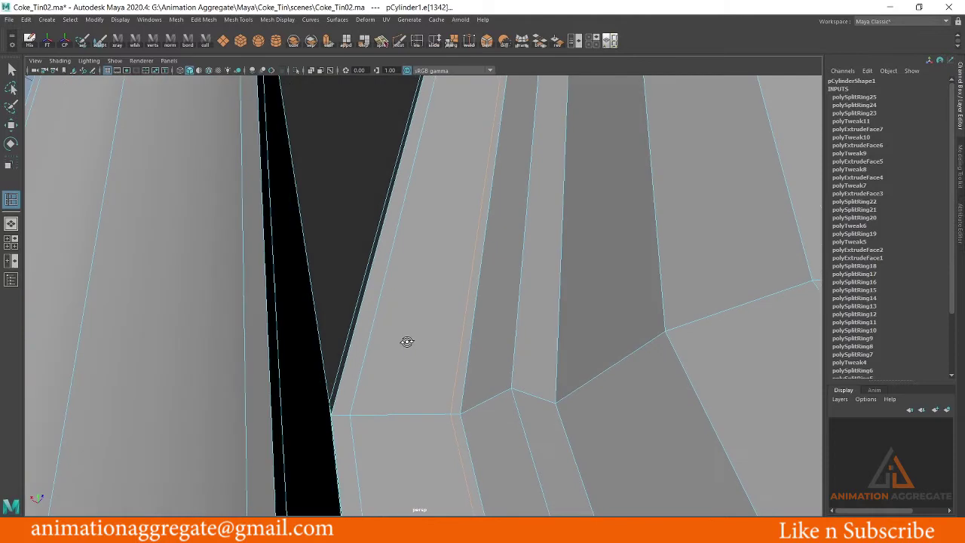
# Add several more edge loops along the rim wall and lip (up to polySplitRing31), then deselect
pyautogui.click(480, 411)
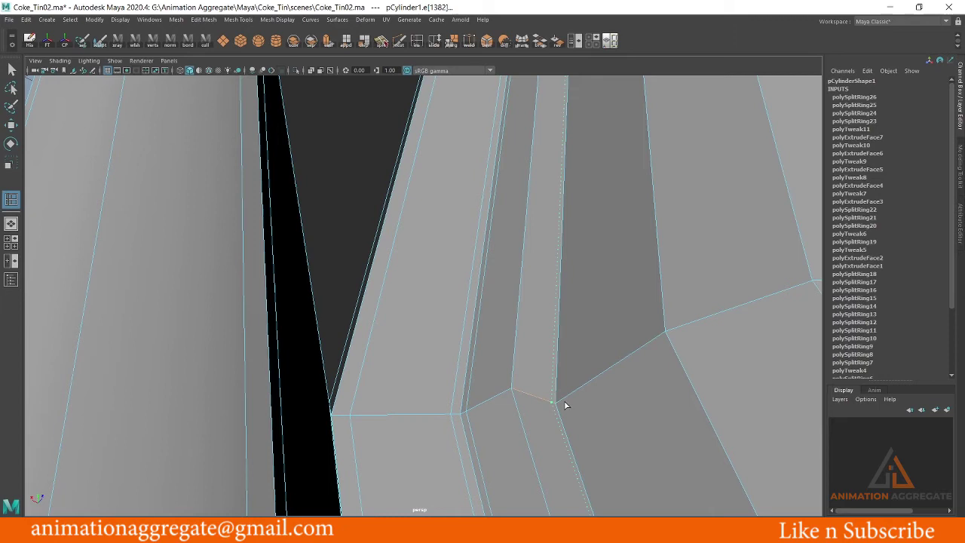
pyautogui.click(565, 403)
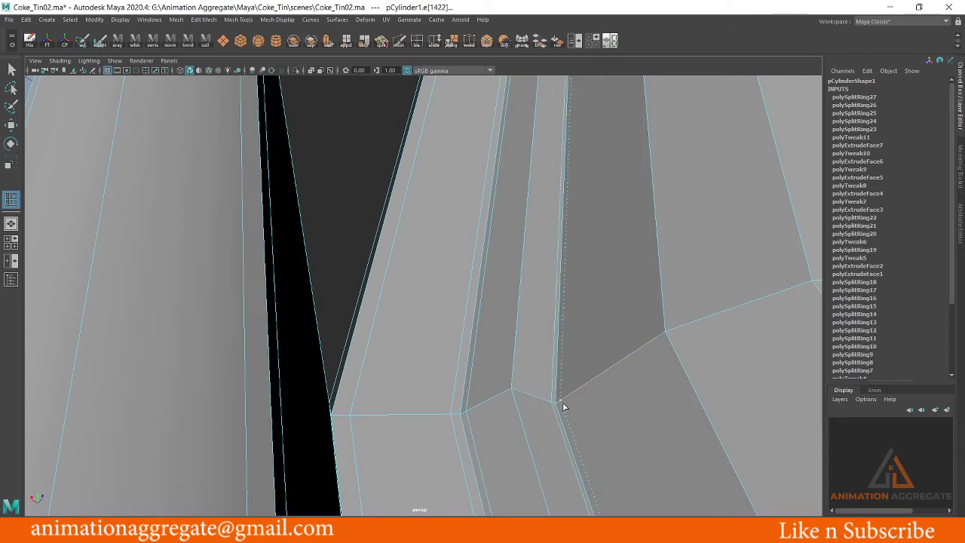
pyautogui.click(563, 408)
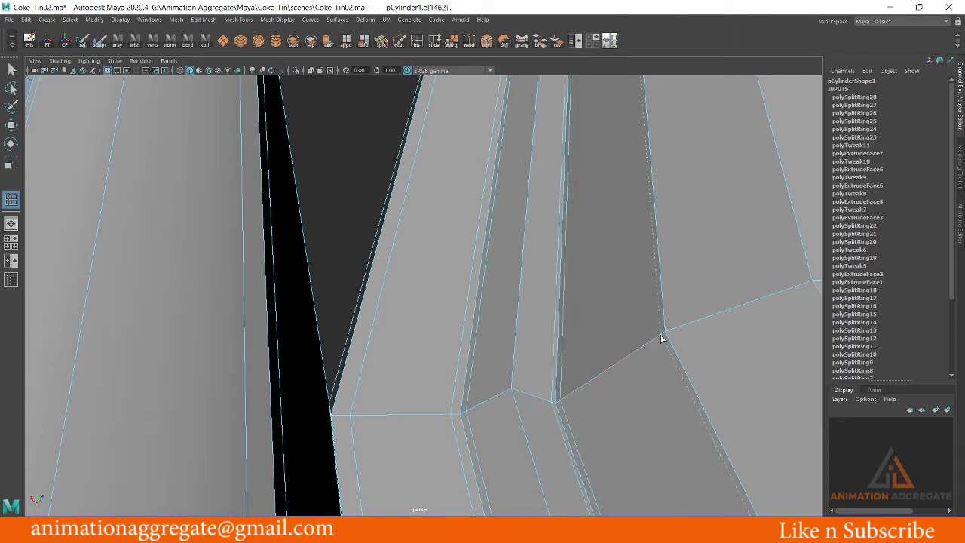
pyautogui.click(662, 338)
pyautogui.click(672, 334)
pyautogui.moveTo(673, 334)
pyautogui.keyDown('alt'); pyautogui.mouseDown()
pyautogui.moveTo(685, 317)
pyautogui.moveTo(681, 345)
pyautogui.moveTo(513, 349)
pyautogui.moveTo(539, 348)
pyautogui.moveTo(433, 382)
pyautogui.mouseUp(); pyautogui.keyUp('alt')
pyautogui.click(442, 382)
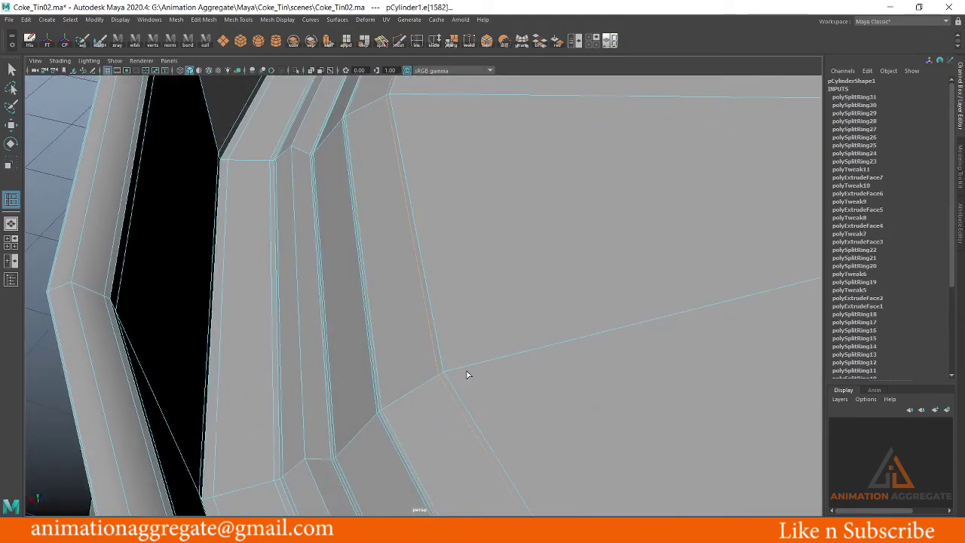
pyautogui.click(457, 372)
pyautogui.moveTo(469, 261); pyautogui.dragTo(530, 230, button='right')
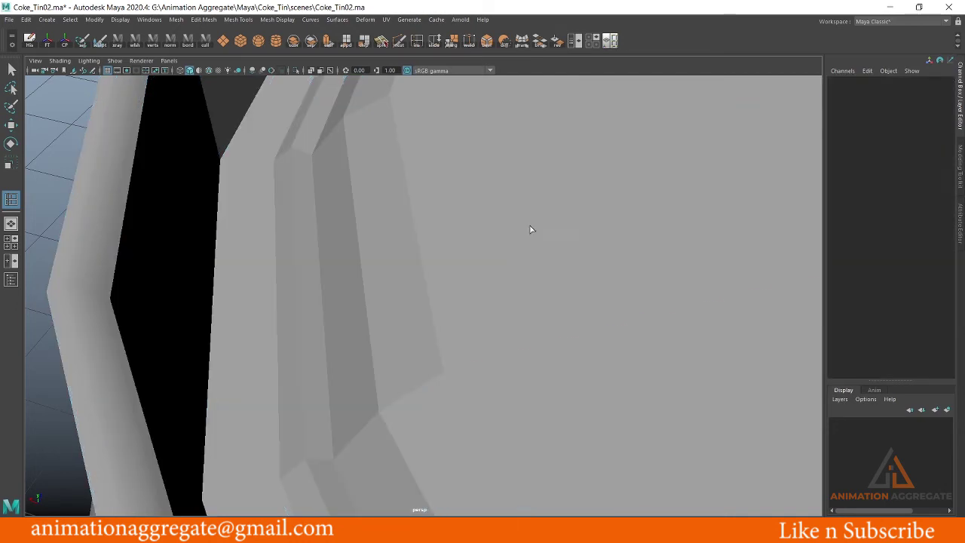
# Show the can in smooth preview (3) and reselect it with the whole top in view
pyautogui.press('w')
pyautogui.click(559, 295)
pyautogui.scroll(-3, 559, 295)
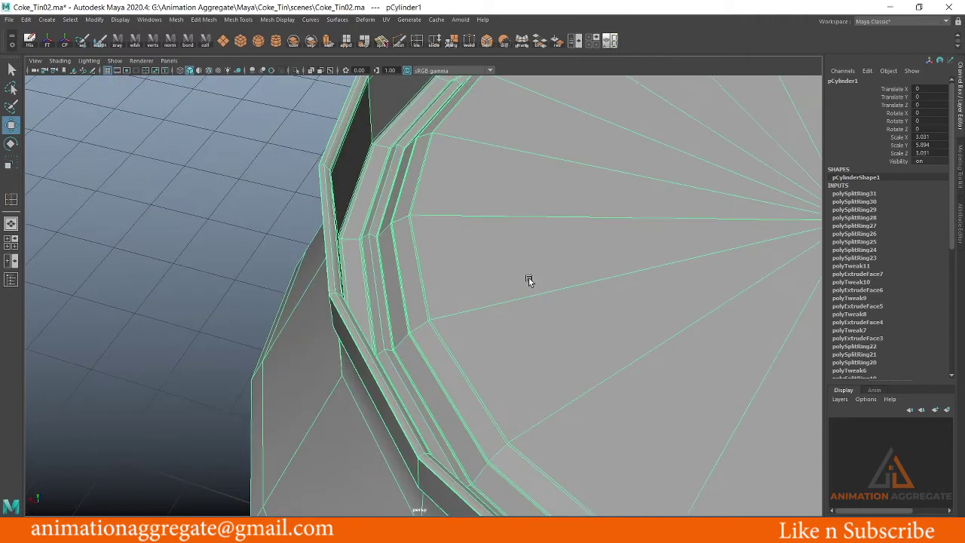
pyautogui.press('3')
pyautogui.click(242, 215)
pyautogui.moveTo(520, 247)
pyautogui.keyDown('alt'); pyautogui.mouseDown()
pyautogui.moveTo(577, 327)
pyautogui.moveTo(523, 259)
pyautogui.moveTo(478, 293)
pyautogui.moveTo(426, 299)
pyautogui.moveTo(401, 276)
pyautogui.moveTo(445, 325)
pyautogui.moveTo(357, 315)
pyautogui.moveTo(307, 290)
pyautogui.moveTo(307, 308)
pyautogui.moveTo(280, 241)
pyautogui.mouseUp(); pyautogui.keyUp('alt')
pyautogui.click(338, 271)
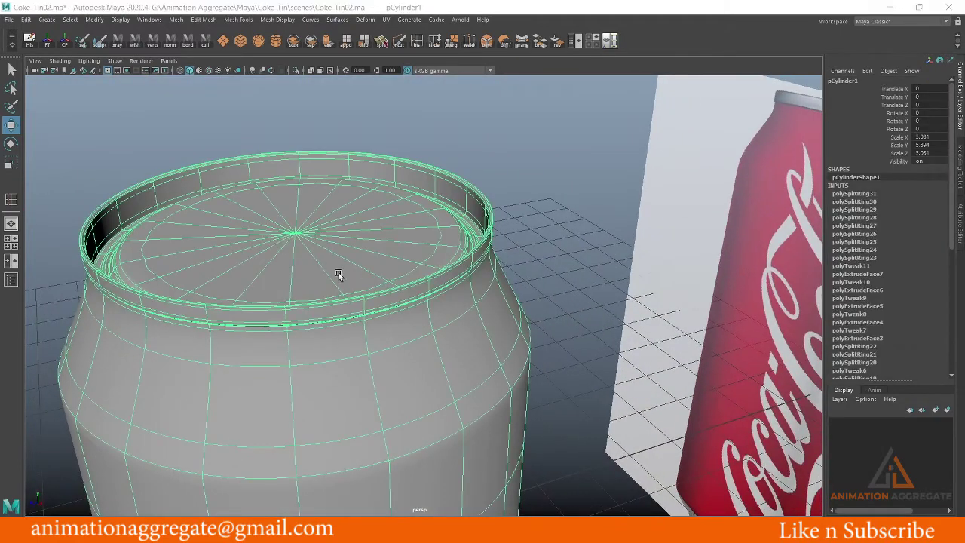
# Maximize the top view over the pull-tab reference, centre the lid, and enter face selection
pyautogui.press('space')
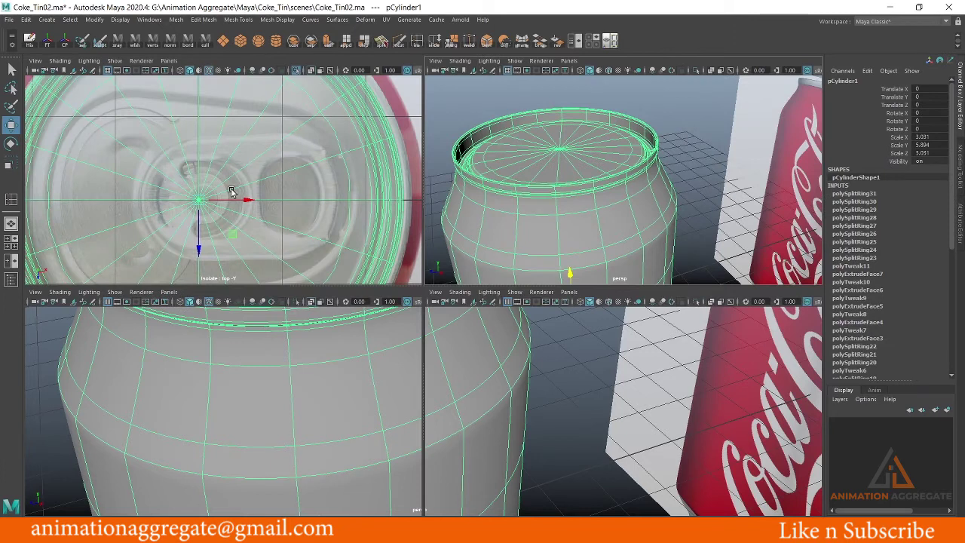
pyautogui.press('space')
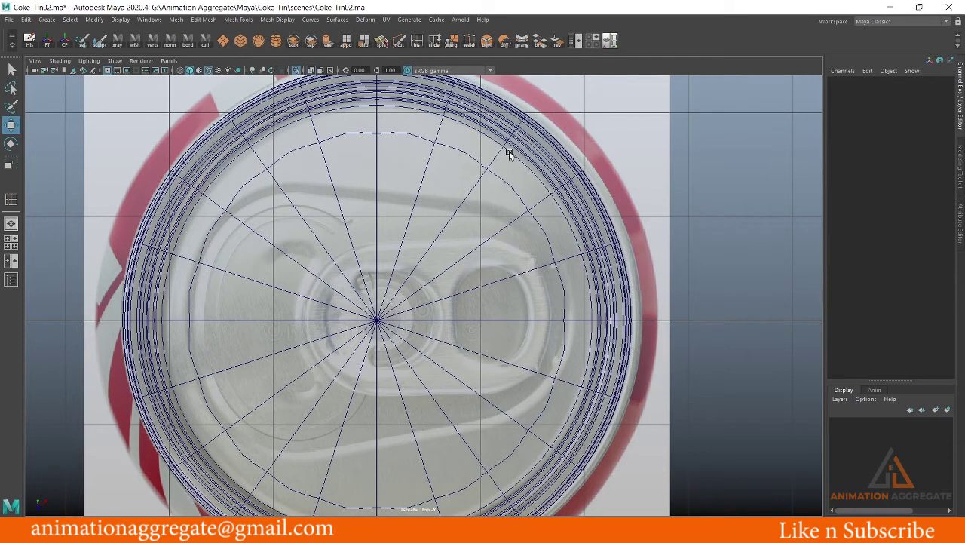
pyautogui.scroll(1, 405, 346)
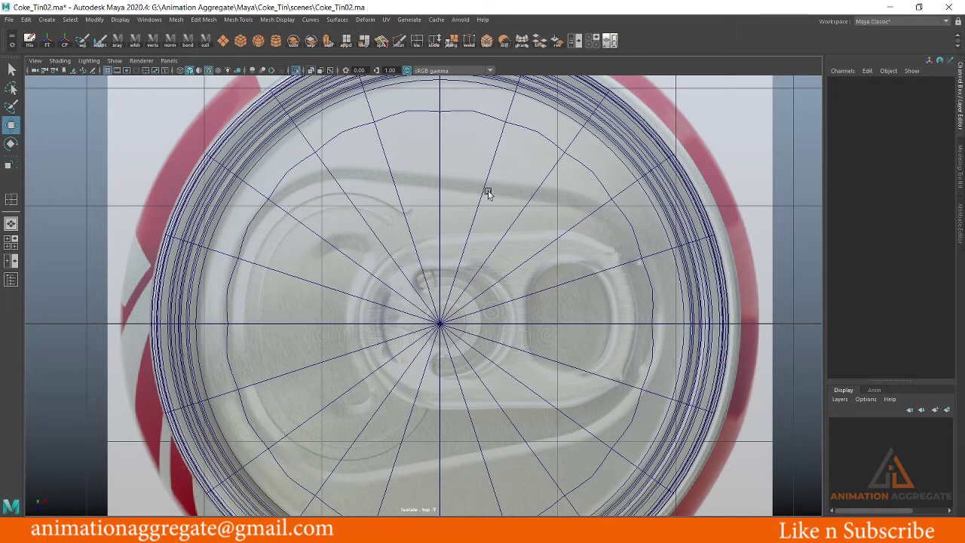
pyautogui.keyDown('alt'); pyautogui.moveTo(474, 244); pyautogui.dragTo(511, 261, button='middle'); pyautogui.keyUp('alt')
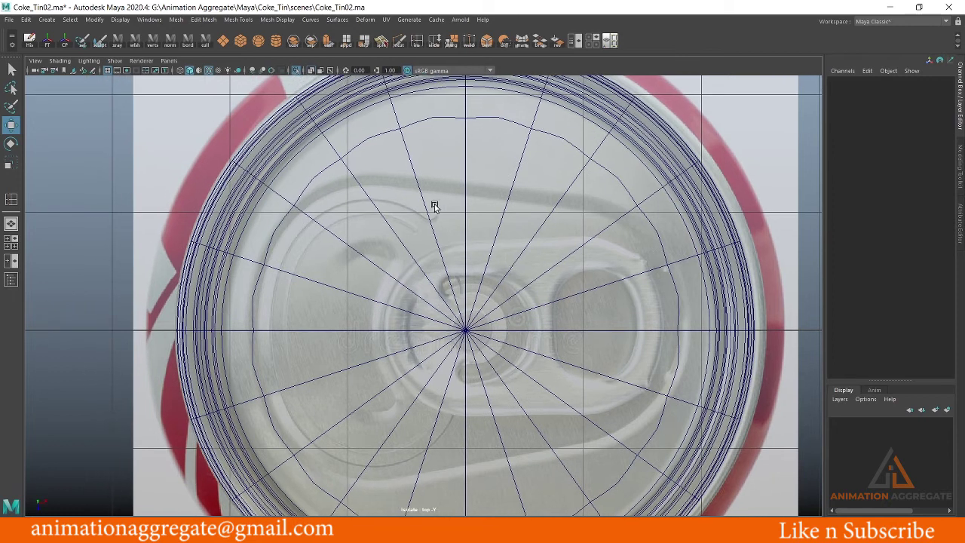
pyautogui.moveTo(452, 136); pyautogui.dragTo(455, 148, button='right')
# Select the can's top cap faces and extrude them (polyExtrudeFace8) in a maximized top view
pyautogui.click(415, 160)
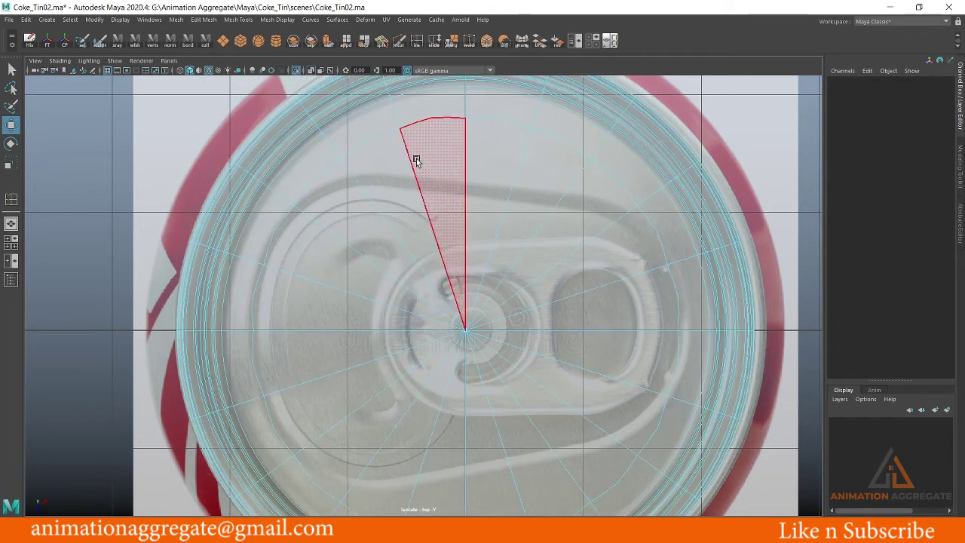
pyautogui.moveTo(416, 160); pyautogui.dragTo(596, 151)
pyautogui.press('space')
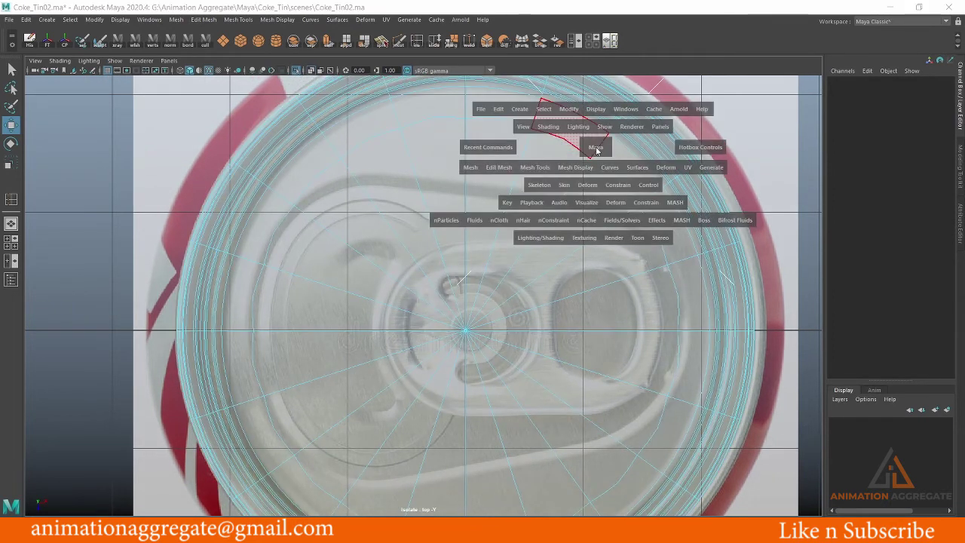
pyautogui.press('space')
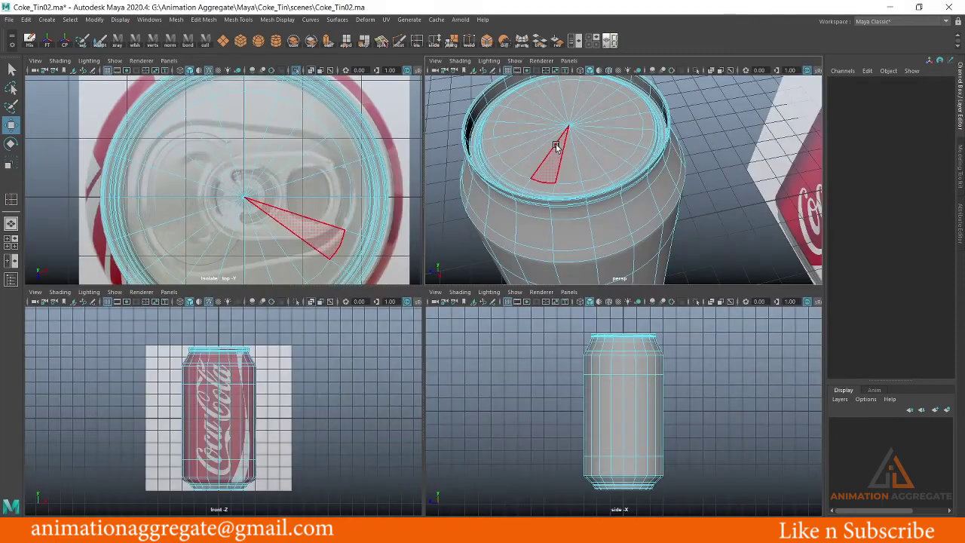
pyautogui.doubleClick(553, 190)
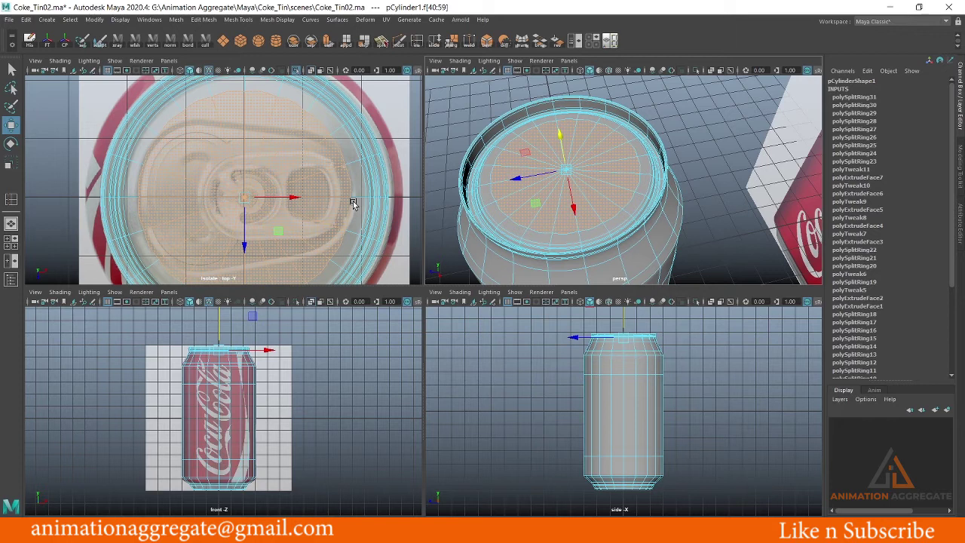
pyautogui.hotkey('ctrl', 'e')
pyautogui.press('space')
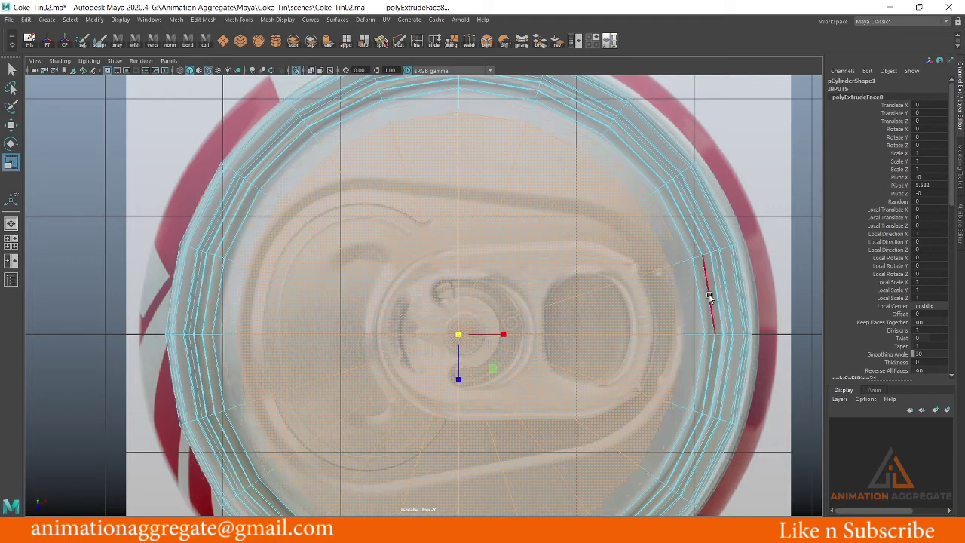
# Rotate the extruded cap faces around the centre, then return to whole-object selection
pyautogui.moveTo(709, 295); pyautogui.dragTo(472, 295)
pyautogui.moveTo(194, 313); pyautogui.dragTo(445, 229)
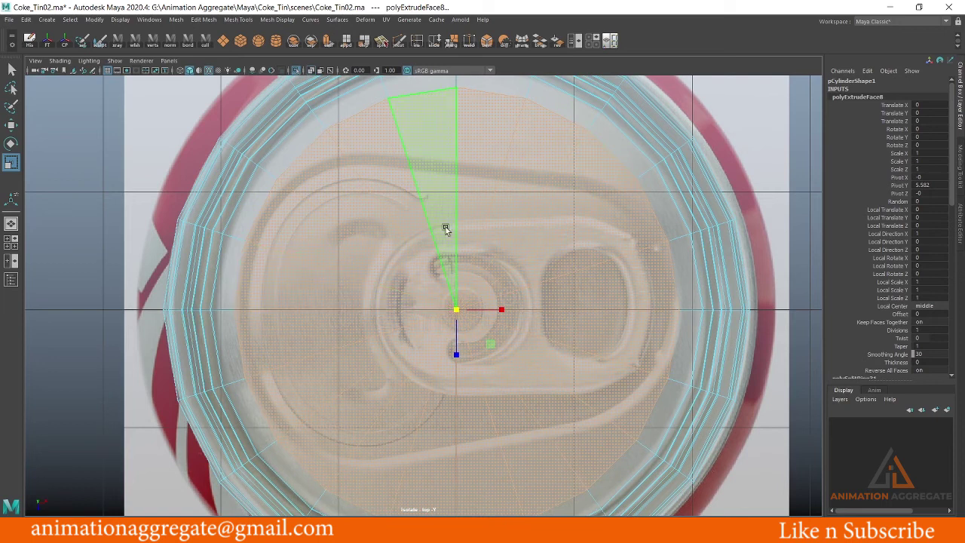
pyautogui.moveTo(450, 258)
pyautogui.keyDown('alt'); pyautogui.mouseDown(button='right')
pyautogui.moveTo(485, 216)
pyautogui.moveTo(400, 188)
pyautogui.moveTo(427, 222)
pyautogui.mouseUp(button='right'); pyautogui.keyUp('alt')
pyautogui.moveTo(427, 222); pyautogui.dragTo(538, 379)
pyautogui.moveTo(390, 321); pyautogui.dragTo(416, 248)
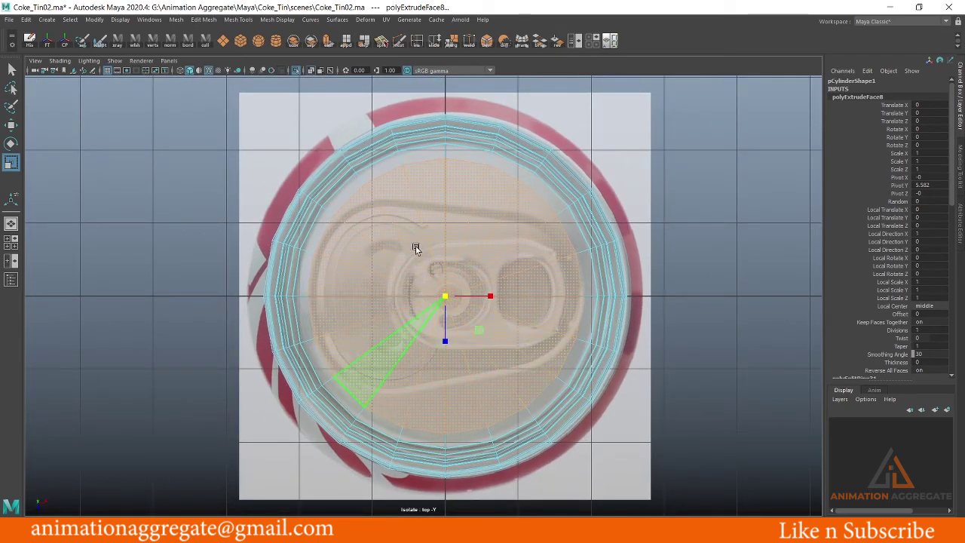
pyautogui.keyDown('alt'); pyautogui.moveTo(416, 247); pyautogui.dragTo(415, 261, button='middle'); pyautogui.keyUp('alt')
pyautogui.keyDown('alt'); pyautogui.moveTo(419, 220); pyautogui.dragTo(463, 254, button='right'); pyautogui.keyUp('alt')
pyautogui.moveTo(463, 254)
pyautogui.mouseDown()
pyautogui.moveTo(470, 216)
pyautogui.moveTo(487, 216)
pyautogui.moveTo(465, 208)
pyautogui.mouseUp()
pyautogui.moveTo(464, 204); pyautogui.dragTo(496, 193, button='right')
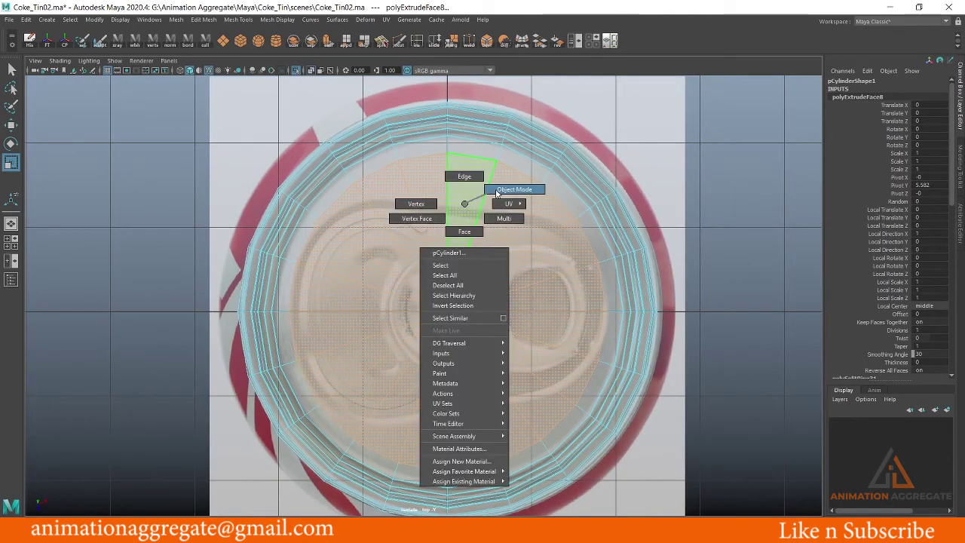
pyautogui.click(496, 192)
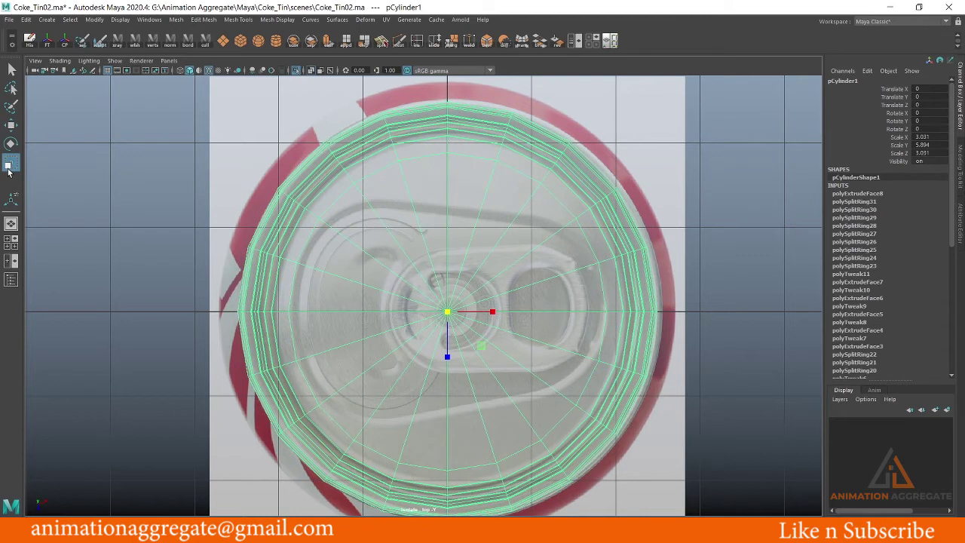
# Set the Move tool's Symmetry to Object Z with the can in Vertex mode, then close Tool Settings
pyautogui.click(12, 126)
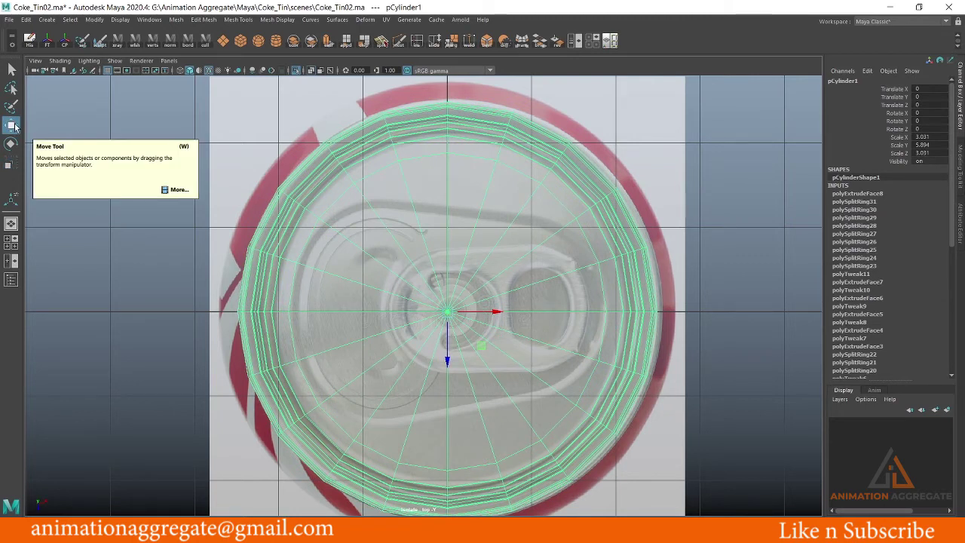
pyautogui.doubleClick(13, 126)
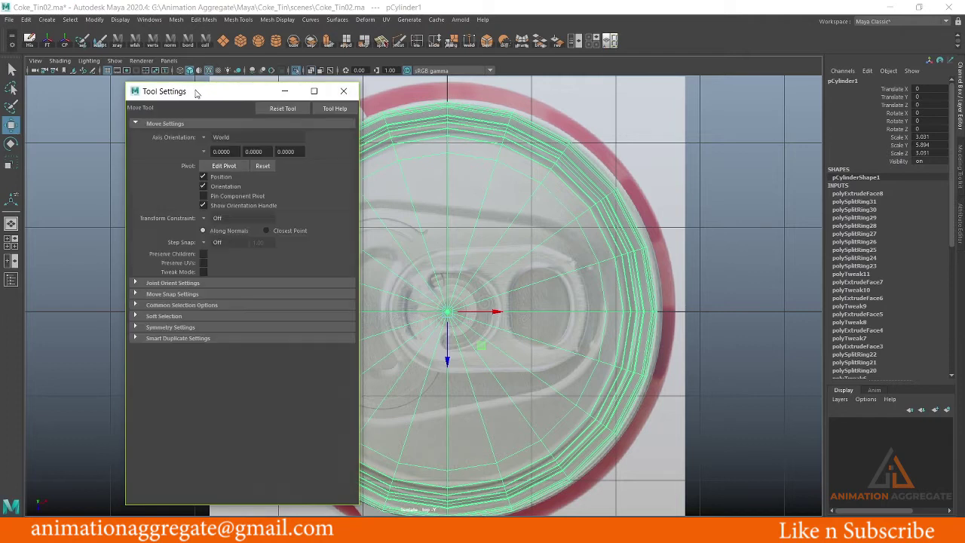
pyautogui.moveTo(196, 92); pyautogui.dragTo(138, 82)
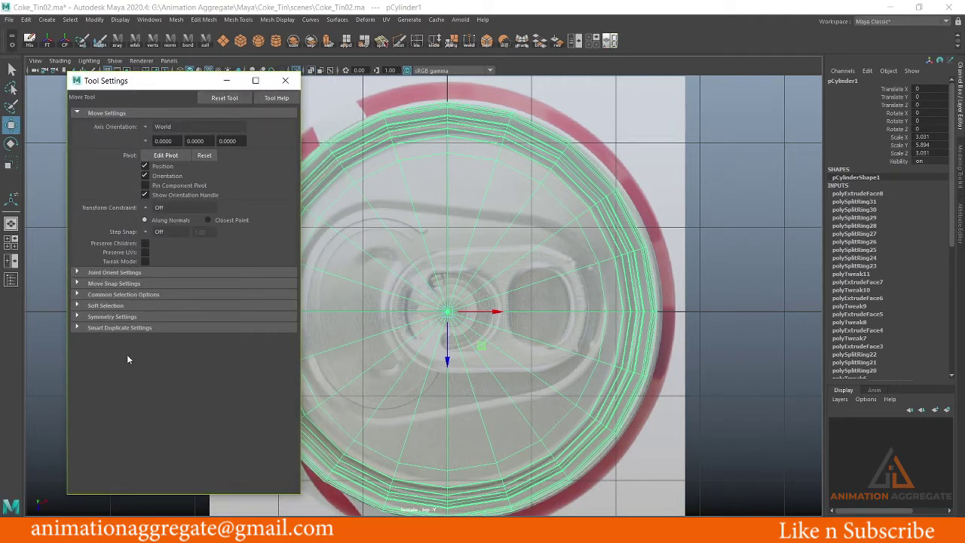
pyautogui.click(91, 317)
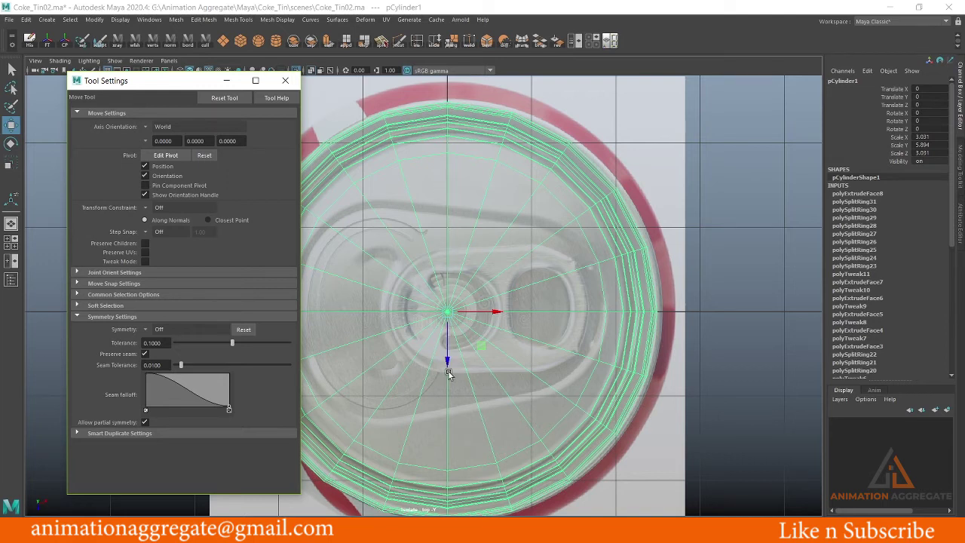
pyautogui.rightClick(472, 257)
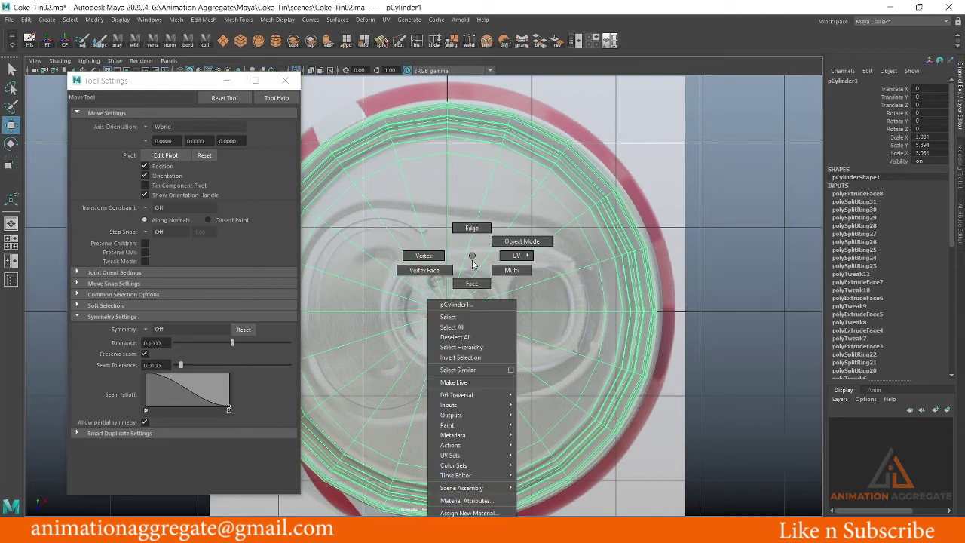
pyautogui.click(424, 256)
pyautogui.click(447, 155)
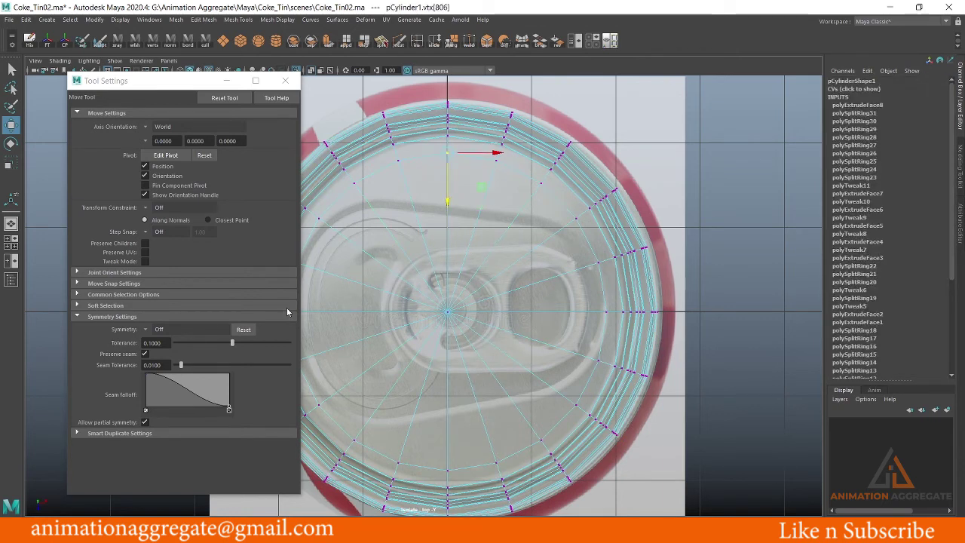
pyautogui.click(155, 329)
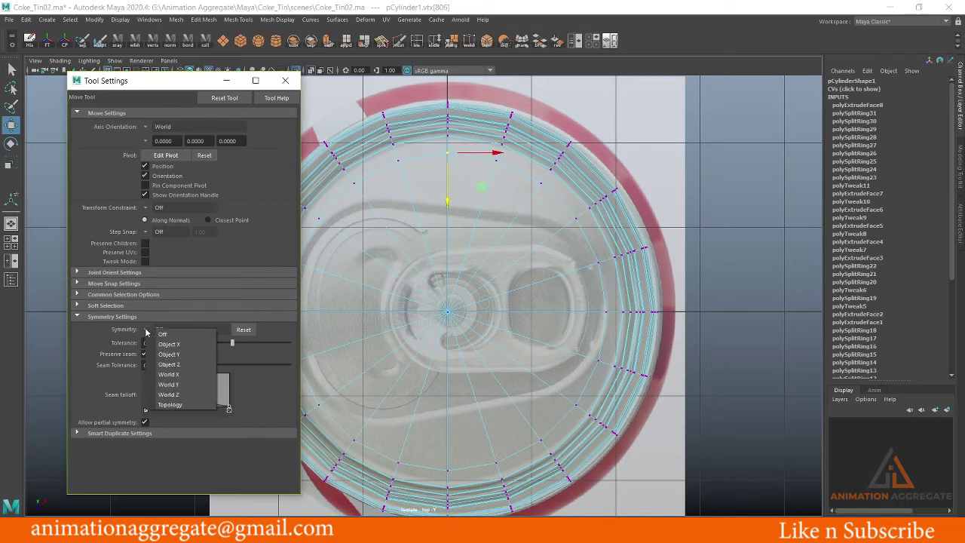
pyautogui.click(173, 365)
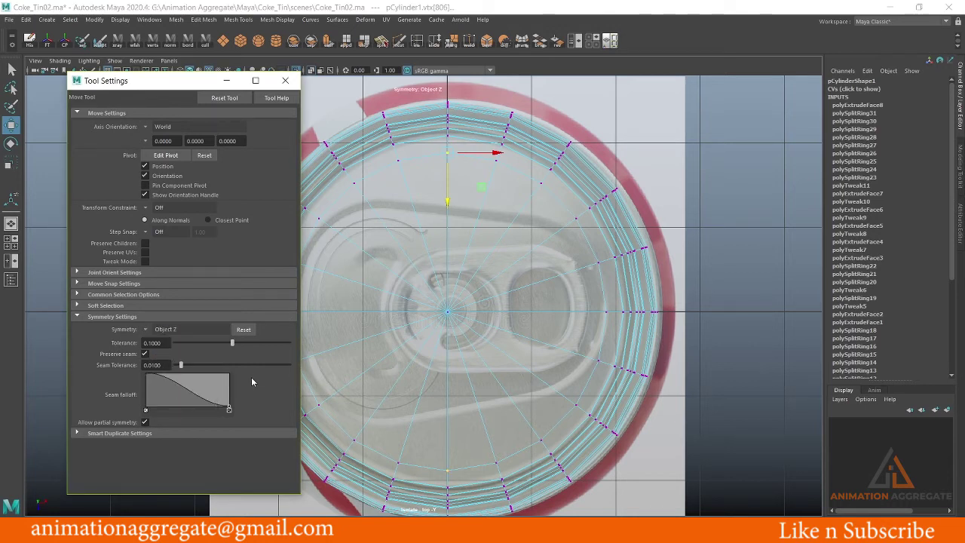
pyautogui.click(285, 80)
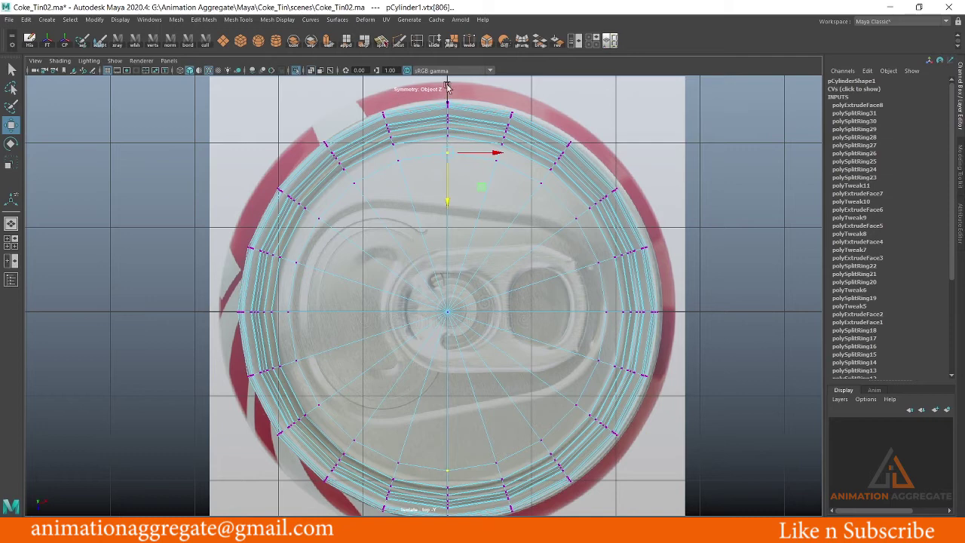
# Move the left inner-ring vertices of the lid onto the pull-tab outline
pyautogui.keyDown('alt'); pyautogui.moveTo(413, 190); pyautogui.dragTo(435, 190, button='middle'); pyautogui.keyUp('alt')
pyautogui.scroll(2, 437, 200)
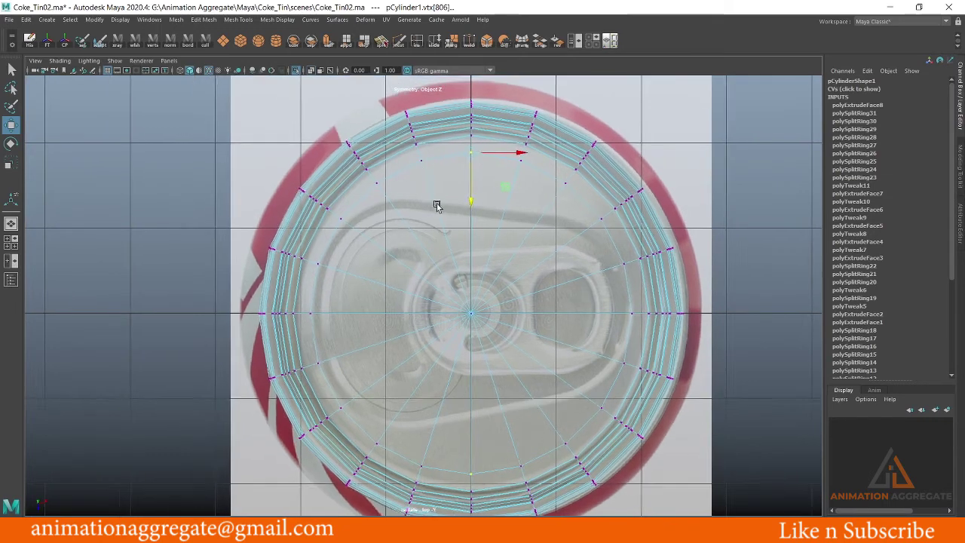
pyautogui.keyDown('alt'); pyautogui.moveTo(416, 222); pyautogui.dragTo(434, 279, button='middle'); pyautogui.keyUp('alt')
pyautogui.scroll(2, 433, 279)
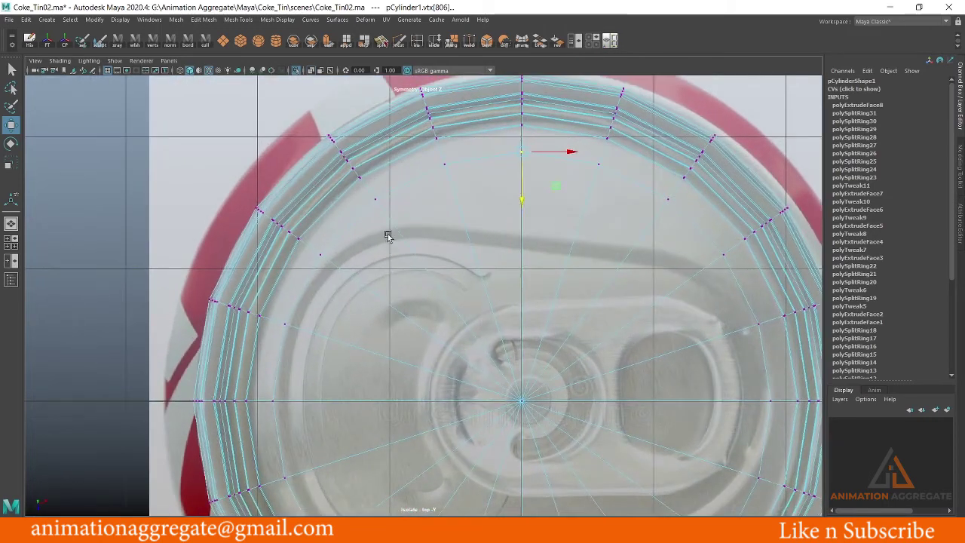
pyautogui.click(378, 201)
pyautogui.moveTo(375, 249); pyautogui.dragTo(377, 276)
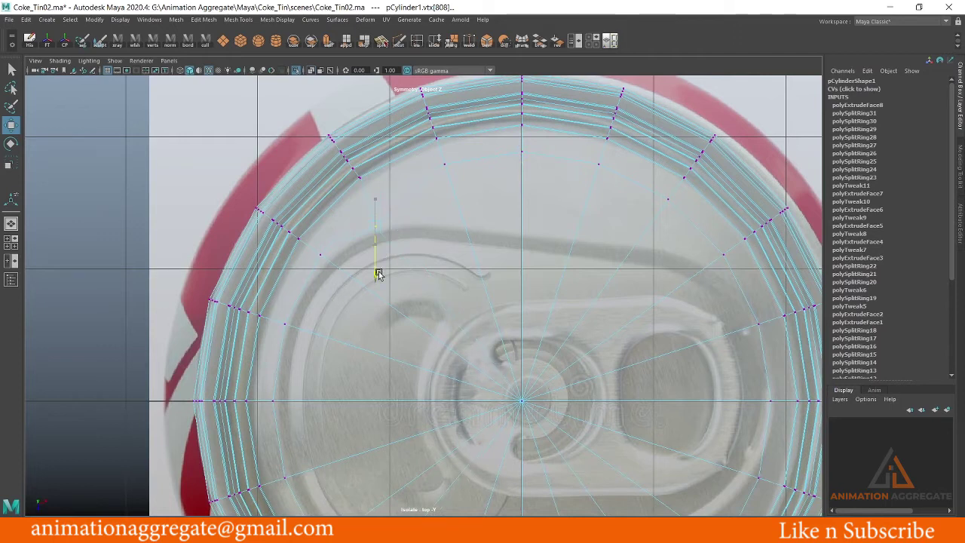
pyautogui.keyDown('alt'); pyautogui.moveTo(445, 247); pyautogui.dragTo(445, 231, button='middle'); pyautogui.keyUp('alt')
pyautogui.scroll(-3, 424, 229)
pyautogui.moveTo(391, 262); pyautogui.dragTo(389, 267)
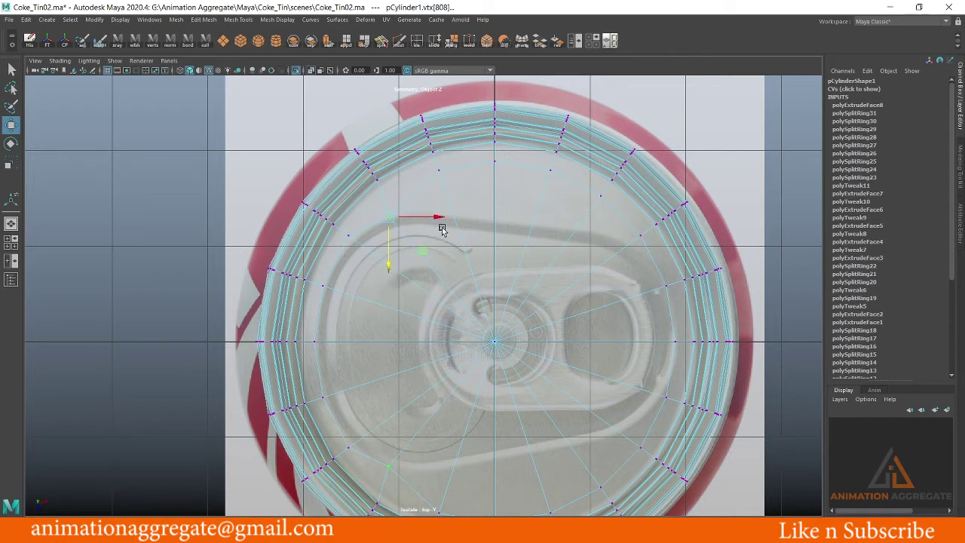
pyautogui.moveTo(443, 218); pyautogui.dragTo(450, 217)
pyautogui.moveTo(443, 175)
pyautogui.mouseDown()
pyautogui.moveTo(438, 264)
pyautogui.moveTo(485, 264)
pyautogui.moveTo(492, 322)
pyautogui.mouseUp()
pyautogui.scroll(3, 437, 256)
# Pull the centre-line and right-of-centre ring vertices down onto the tab edge, undoing one move
pyautogui.click(498, 192)
pyautogui.keyDown('alt'); pyautogui.moveTo(561, 247); pyautogui.dragTo(535, 239, button='middle'); pyautogui.keyUp('alt')
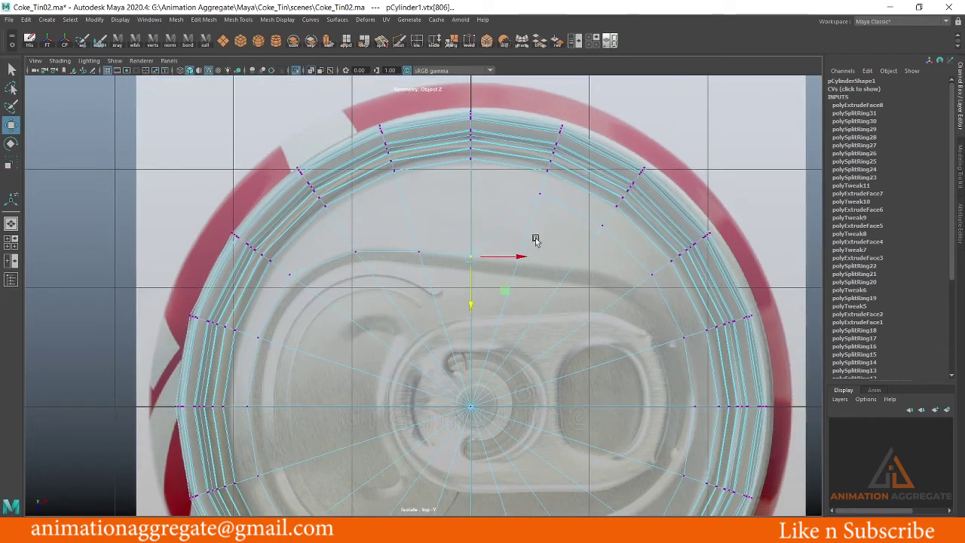
pyautogui.moveTo(540, 195)
pyautogui.mouseDown()
pyautogui.moveTo(540, 244)
pyautogui.moveTo(523, 295)
pyautogui.moveTo(571, 270)
pyautogui.mouseUp()
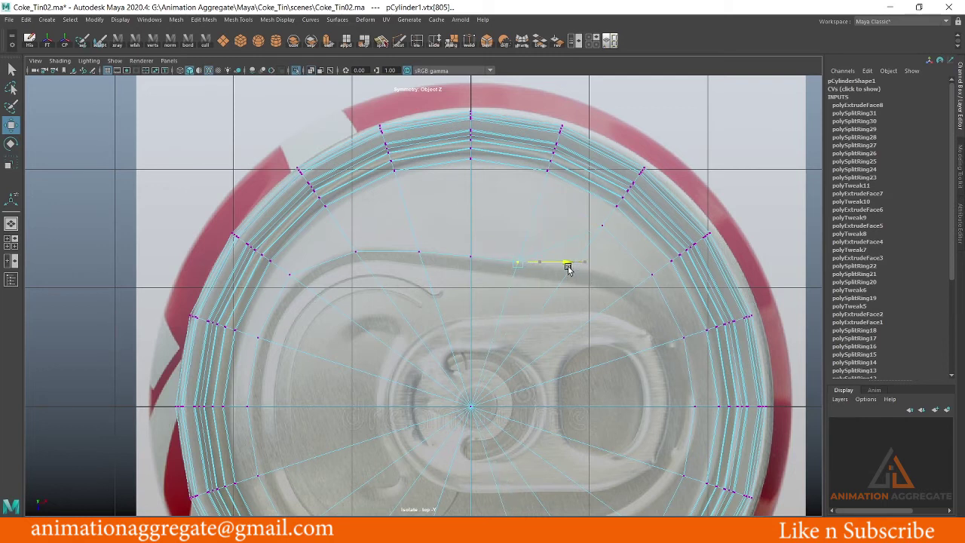
pyautogui.click(604, 229)
pyautogui.moveTo(600, 269); pyautogui.dragTo(590, 321)
pyautogui.moveTo(646, 274); pyautogui.dragTo(623, 273)
pyautogui.keyDown('alt'); pyautogui.moveTo(566, 278); pyautogui.dragTo(545, 270, button='middle'); pyautogui.keyUp('alt')
pyautogui.click(609, 263)
pyautogui.moveTo(609, 301); pyautogui.dragTo(608, 320)
pyautogui.hotkey('ctrl', 'z')
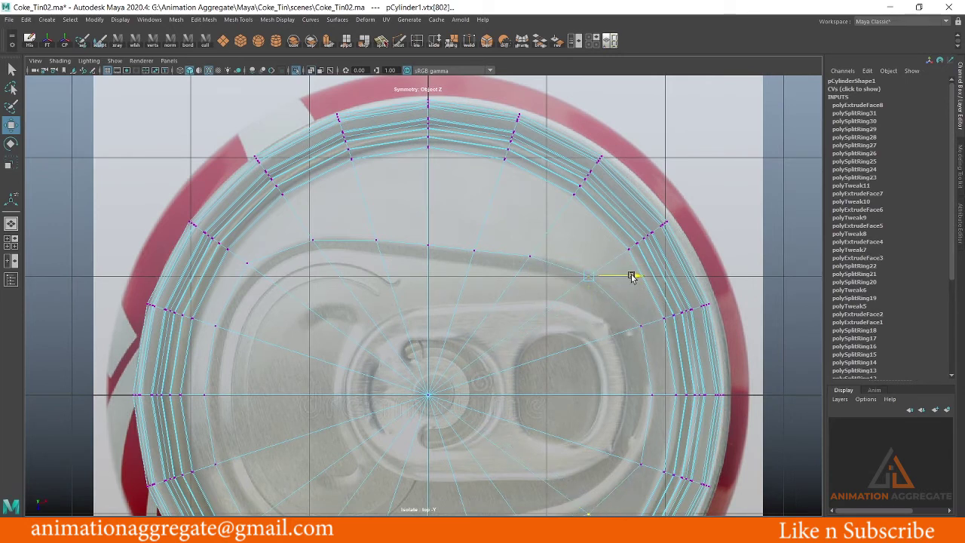
pyautogui.moveTo(634, 277)
pyautogui.keyDown('alt'); pyautogui.mouseDown(button='middle')
pyautogui.moveTo(621, 326)
pyautogui.moveTo(635, 302)
pyautogui.mouseUp(button='middle'); pyautogui.keyUp('alt')
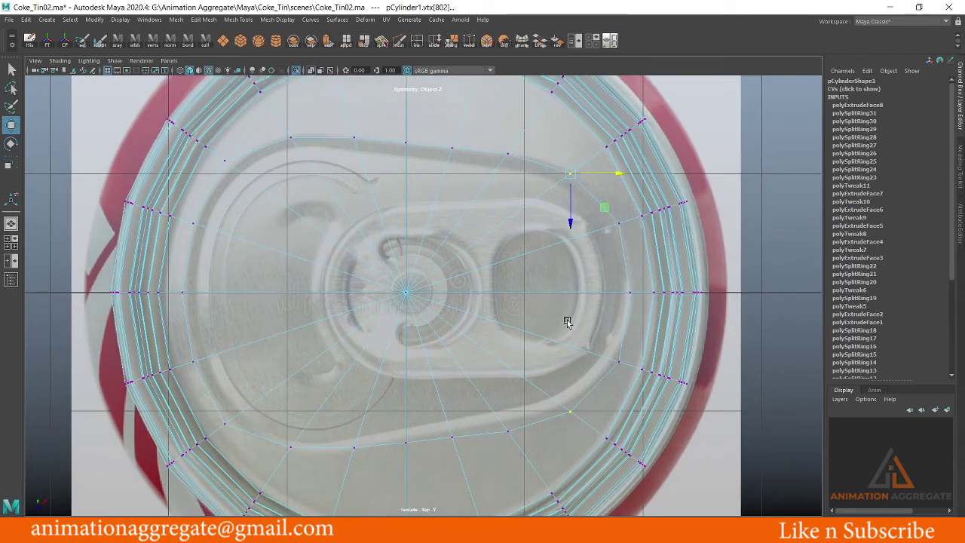
# Adjust the vertices at the tab's left end to match the reference outline
pyautogui.moveTo(244, 334)
pyautogui.keyDown('alt'); pyautogui.mouseDown(button='middle')
pyautogui.moveTo(339, 264)
pyautogui.moveTo(282, 252)
pyautogui.mouseUp(button='middle'); pyautogui.keyUp('alt')
pyautogui.click(299, 260)
pyautogui.moveTo(301, 242); pyautogui.dragTo(306, 243)
pyautogui.click(299, 184)
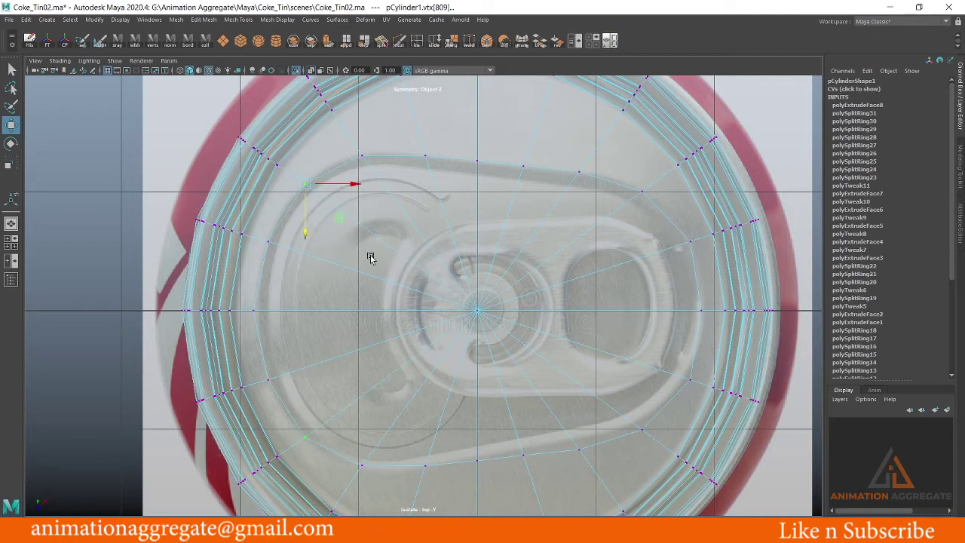
pyautogui.keyDown('alt'); pyautogui.moveTo(370, 256); pyautogui.dragTo(401, 185, button='middle'); pyautogui.keyUp('alt')
pyautogui.click(291, 237)
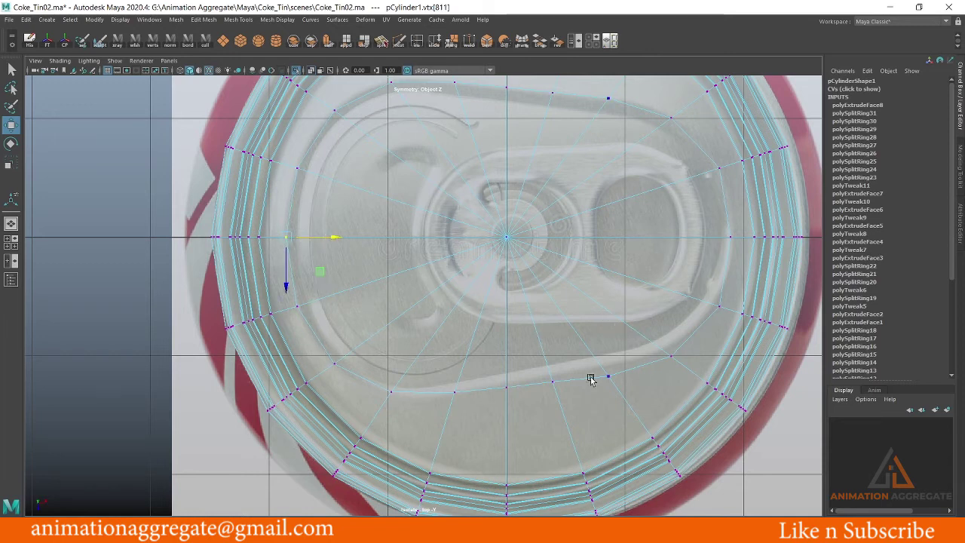
pyautogui.keyDown('alt'); pyautogui.moveTo(578, 205); pyautogui.dragTo(565, 249, button='middle'); pyautogui.keyUp('alt')
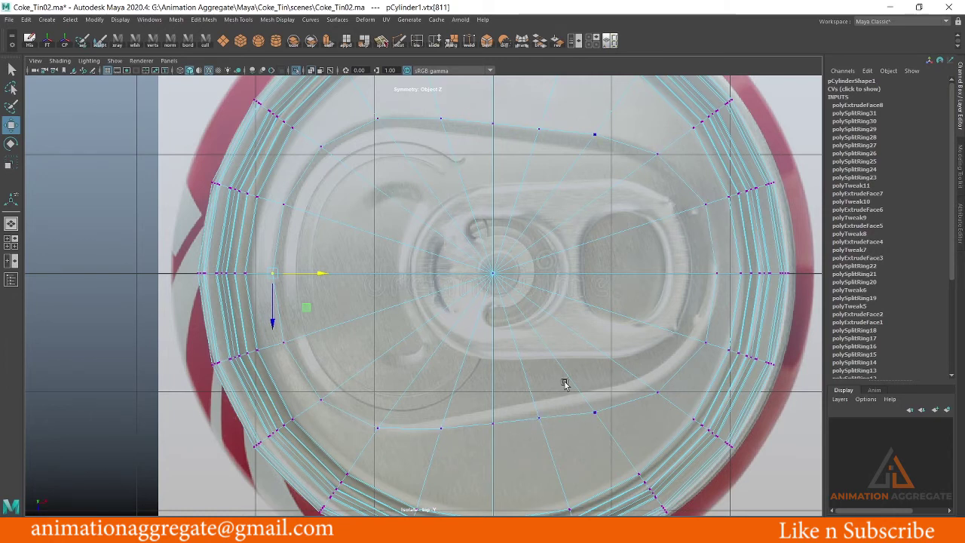
pyautogui.moveTo(520, 190); pyautogui.dragTo(520, 217, button='right')
# Select the central wedge faces inside the pull-tab region
pyautogui.click(395, 265)
pyautogui.click(356, 231)
pyautogui.click(603, 166)
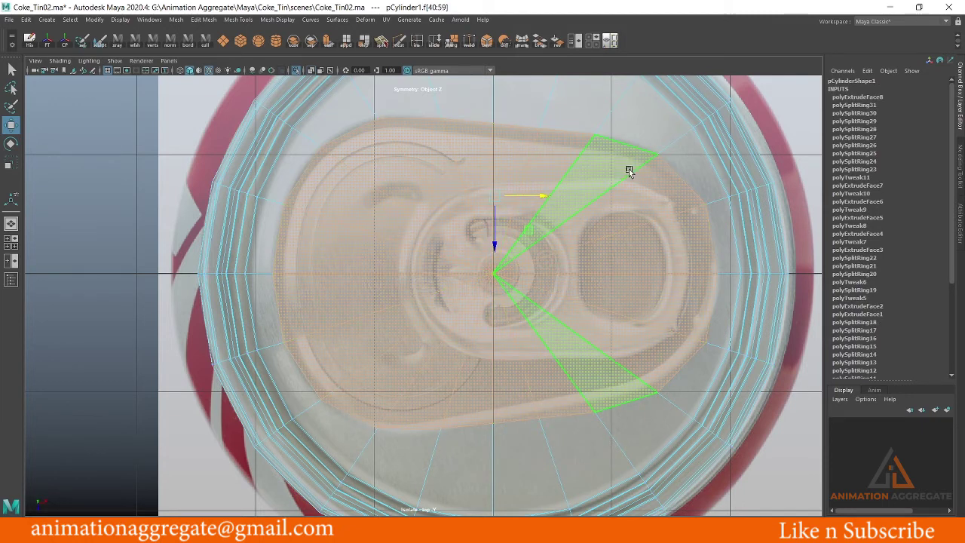
pyautogui.moveTo(581, 386)
pyautogui.mouseDown()
pyautogui.moveTo(488, 279)
pyautogui.moveTo(462, 171)
pyautogui.mouseUp()
# Extrude the tab faces as polyExtrudeFace9, scale them inward, and return to vertex mode
pyautogui.keyDown('shift'); pyautogui.moveTo(464, 155); pyautogui.dragTo(465, 170, button='right'); pyautogui.keyUp('shift')
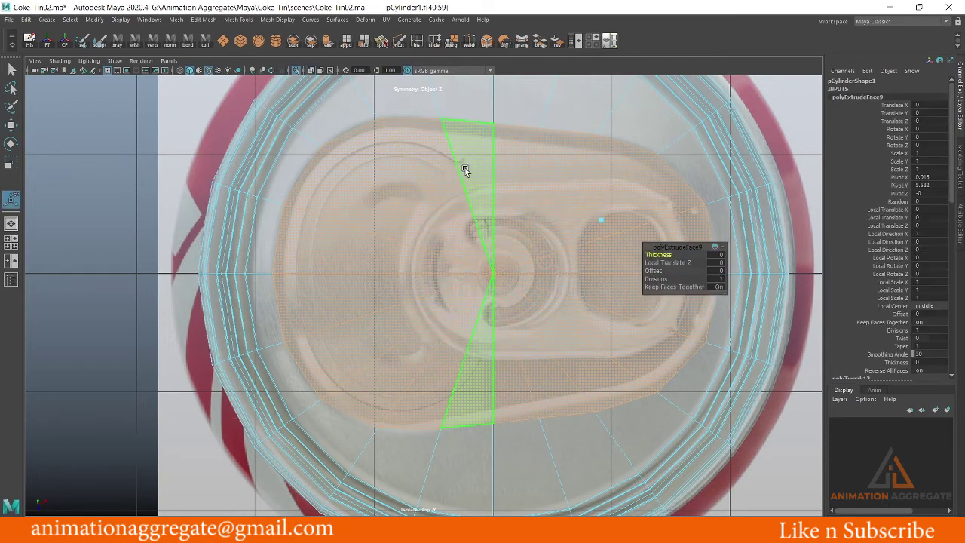
pyautogui.press('r')
pyautogui.moveTo(495, 197); pyautogui.dragTo(491, 201)
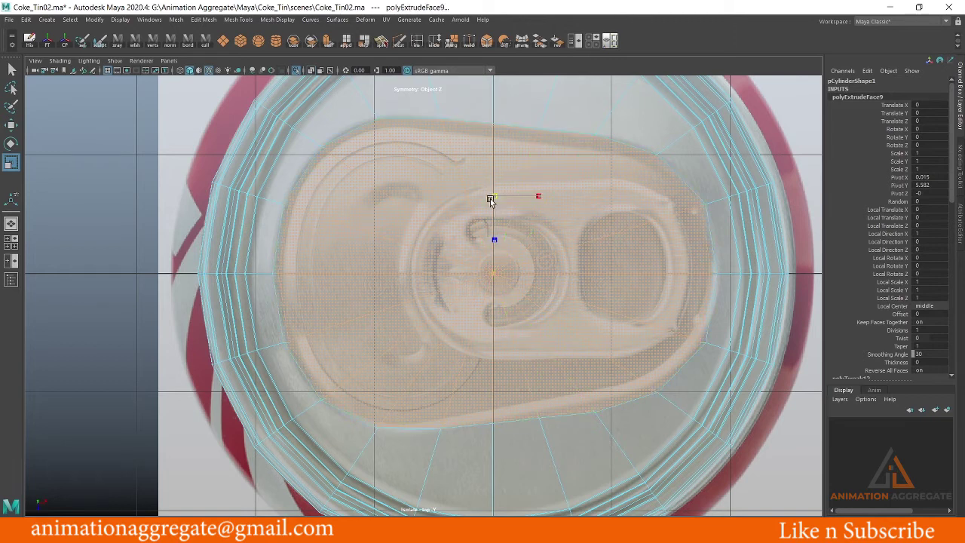
pyautogui.scroll(2, 472, 188)
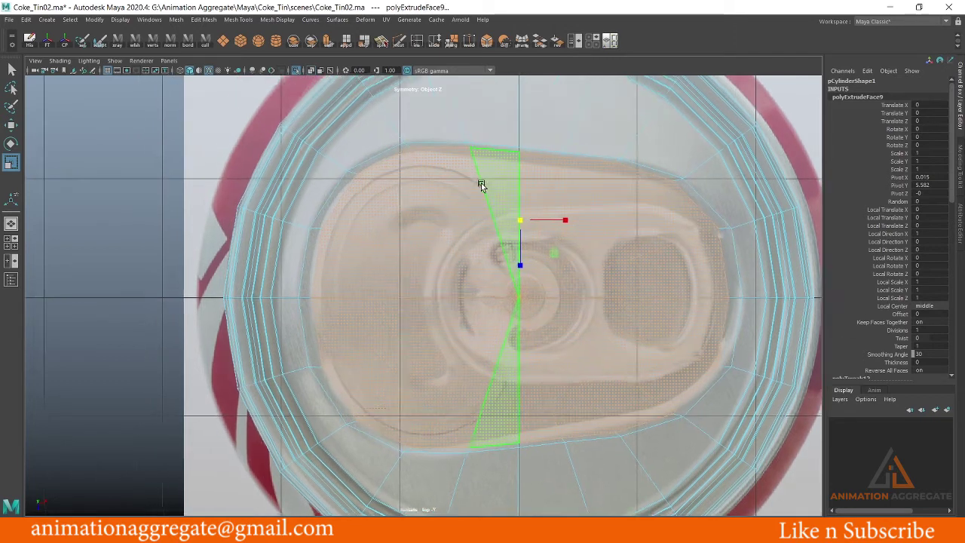
pyautogui.keyDown('alt'); pyautogui.moveTo(478, 186); pyautogui.dragTo(507, 224, button='middle'); pyautogui.keyUp('alt')
pyautogui.moveTo(488, 181); pyautogui.dragTo(469, 180, button='right')
pyautogui.scroll(3, 377, 237)
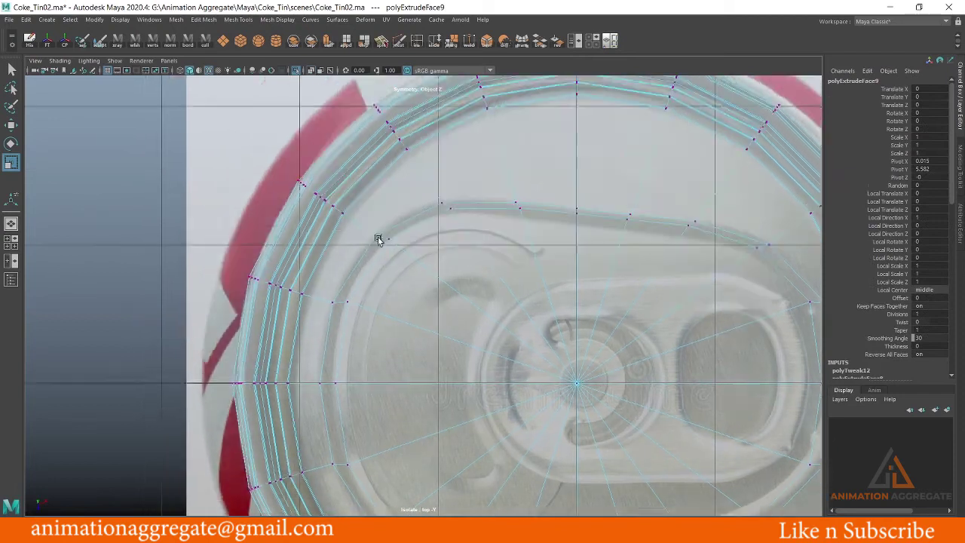
pyautogui.scroll(2, 459, 325)
pyautogui.scroll(2, 376, 233)
# Move the first inner-ring vertices onto the reference groove with the Move tool
pyautogui.click(375, 229)
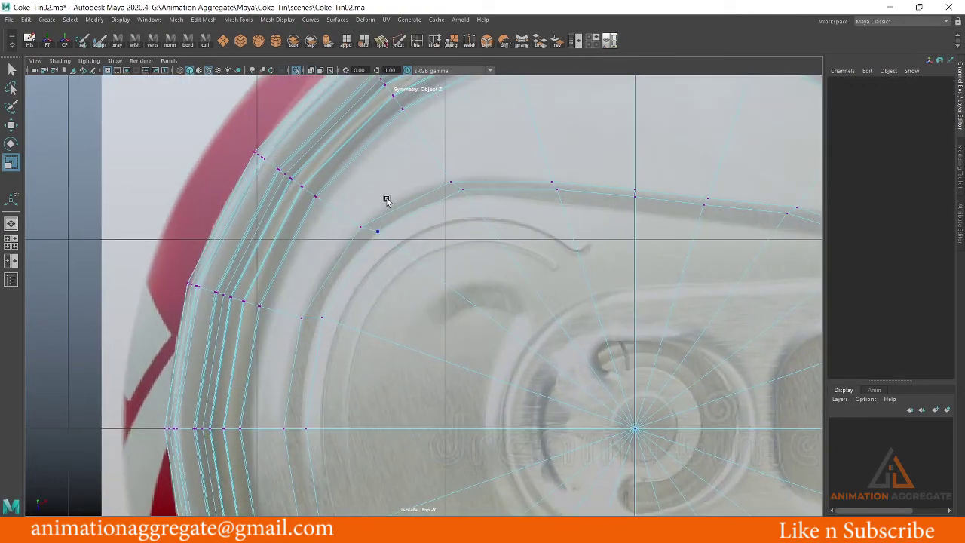
pyautogui.scroll(2, 416, 201)
pyautogui.scroll(1, 448, 272)
pyautogui.press('w')
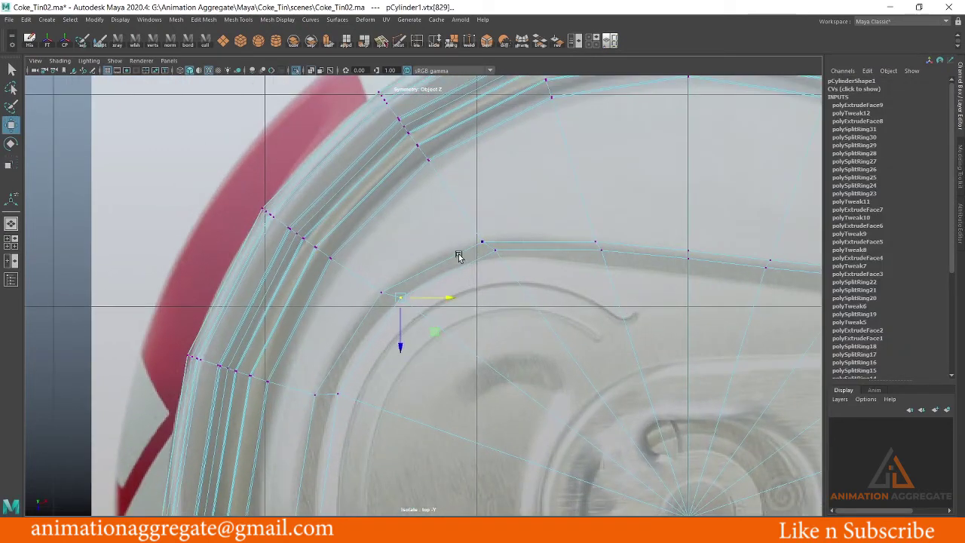
pyautogui.scroll(1, 468, 317)
pyautogui.scroll(1, 485, 351)
pyautogui.moveTo(384, 348); pyautogui.dragTo(421, 339)
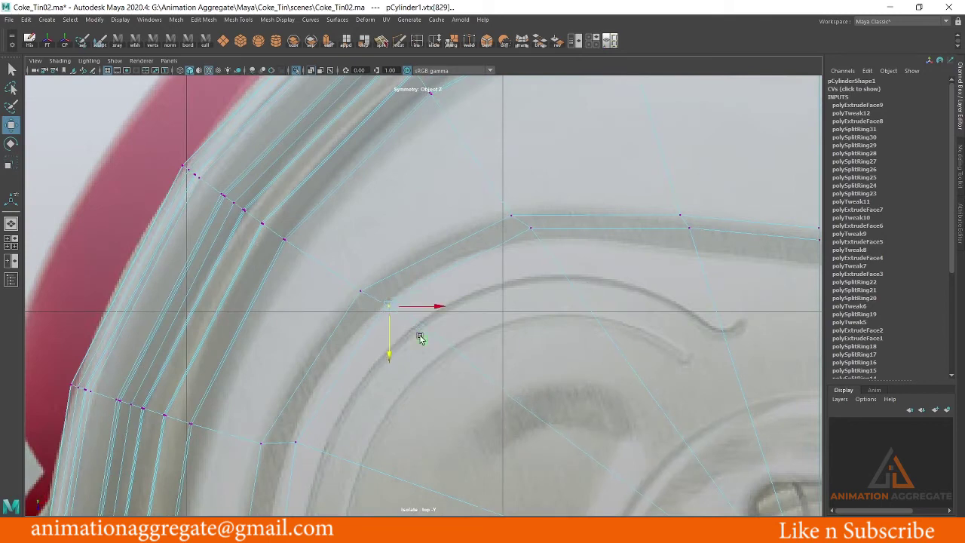
pyautogui.click(533, 260)
pyautogui.moveTo(533, 260); pyautogui.dragTo(530, 280)
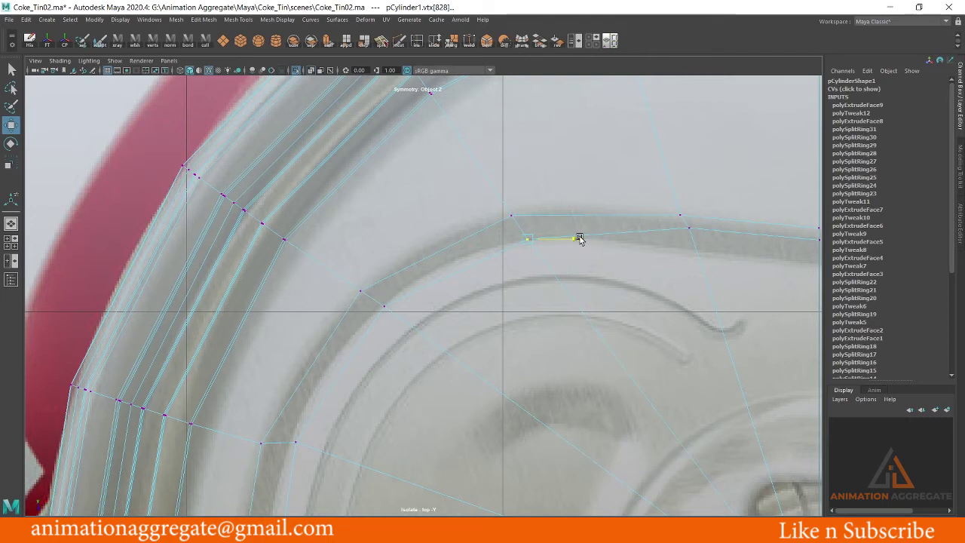
# Lower the next ring vertices one by one onto the groove line toward the right
pyautogui.moveTo(528, 280)
pyautogui.keyDown('alt'); pyautogui.mouseDown(button='middle')
pyautogui.moveTo(596, 267)
pyautogui.moveTo(577, 241)
pyautogui.mouseUp(button='middle'); pyautogui.keyUp('alt')
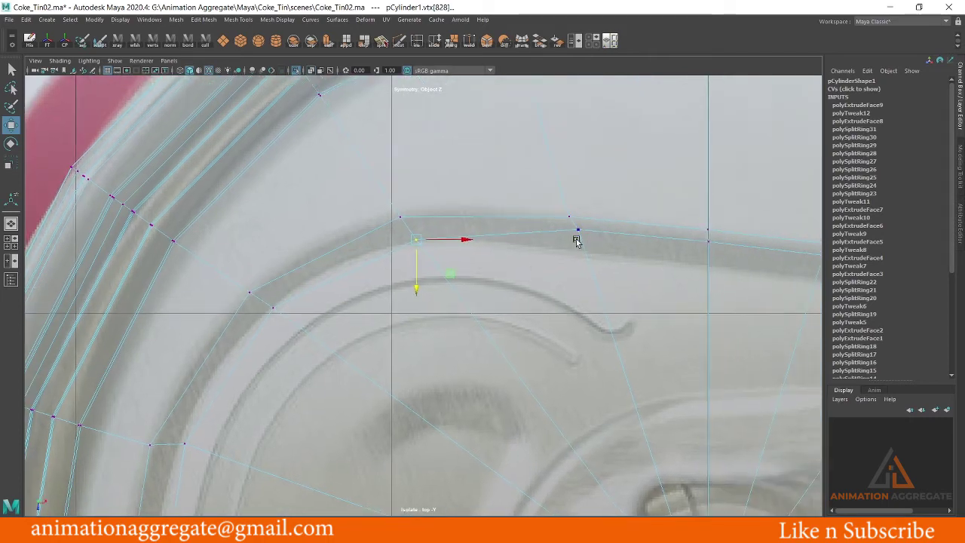
pyautogui.click(579, 230)
pyautogui.moveTo(582, 269); pyautogui.dragTo(577, 287)
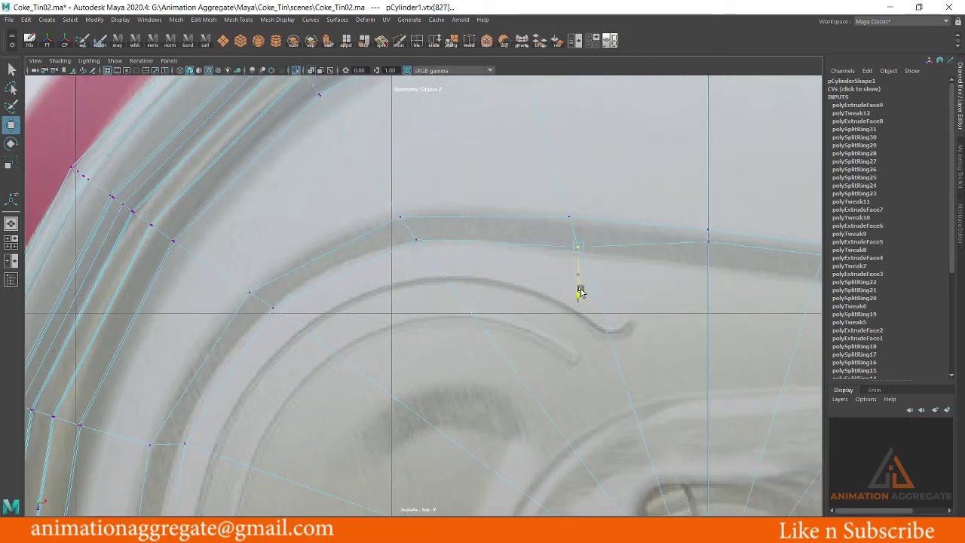
pyautogui.keyDown('alt'); pyautogui.moveTo(654, 260); pyautogui.dragTo(571, 250, button='middle'); pyautogui.keyUp('alt')
pyautogui.click(612, 267)
pyautogui.moveTo(600, 290); pyautogui.dragTo(600, 313)
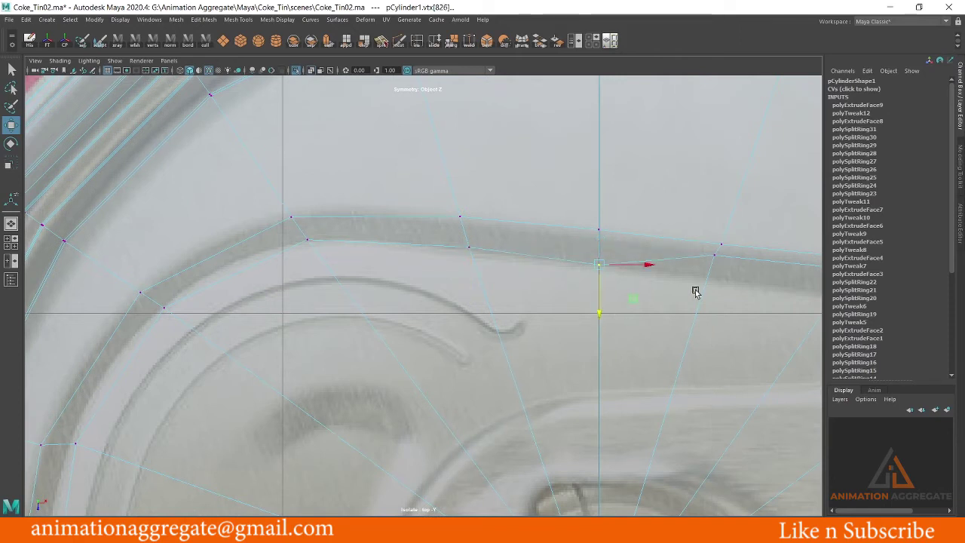
pyautogui.keyDown('alt'); pyautogui.moveTo(694, 291); pyautogui.dragTo(585, 263, button='middle'); pyautogui.keyUp('alt')
pyautogui.click(595, 234)
pyautogui.moveTo(596, 275); pyautogui.dragTo(598, 296)
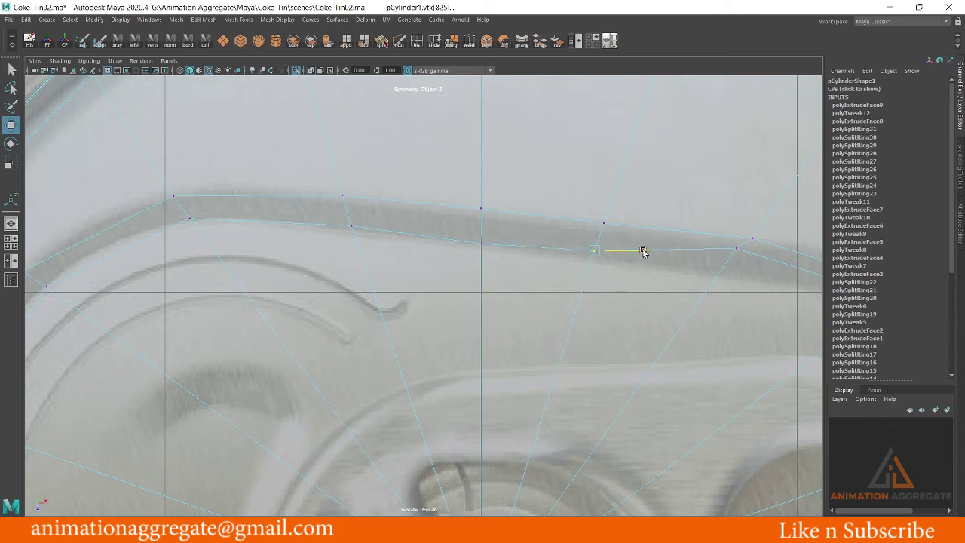
pyautogui.keyDown('alt'); pyautogui.moveTo(642, 252); pyautogui.dragTo(523, 262, button='middle'); pyautogui.keyUp('alt')
pyautogui.click(620, 262)
pyautogui.moveTo(619, 304); pyautogui.dragTo(619, 326)
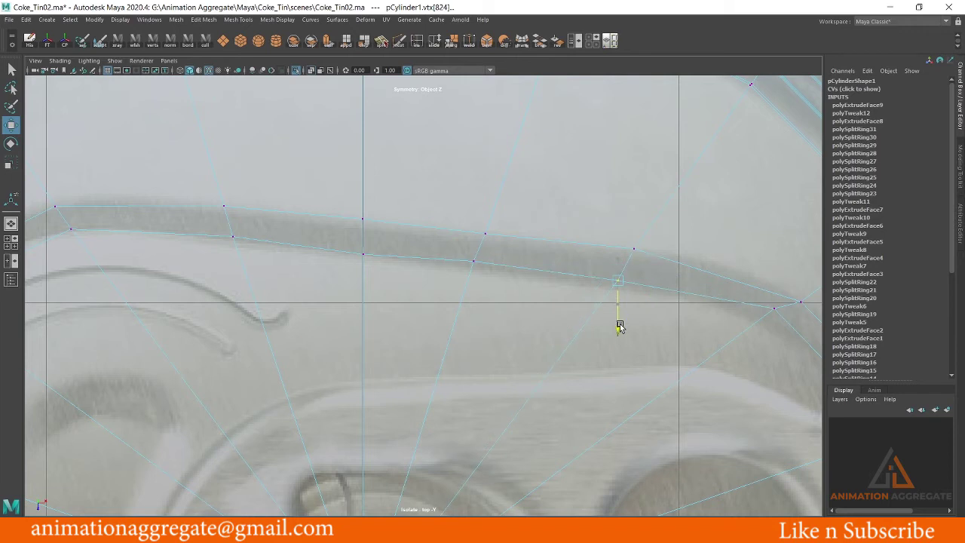
# Fine-tune an earlier vertex and lower the last vertices at the ring's end
pyautogui.click(469, 265)
pyautogui.moveTo(475, 297); pyautogui.dragTo(476, 308)
pyautogui.keyDown('alt'); pyautogui.moveTo(730, 298); pyautogui.dragTo(591, 276, button='middle'); pyautogui.keyUp('alt')
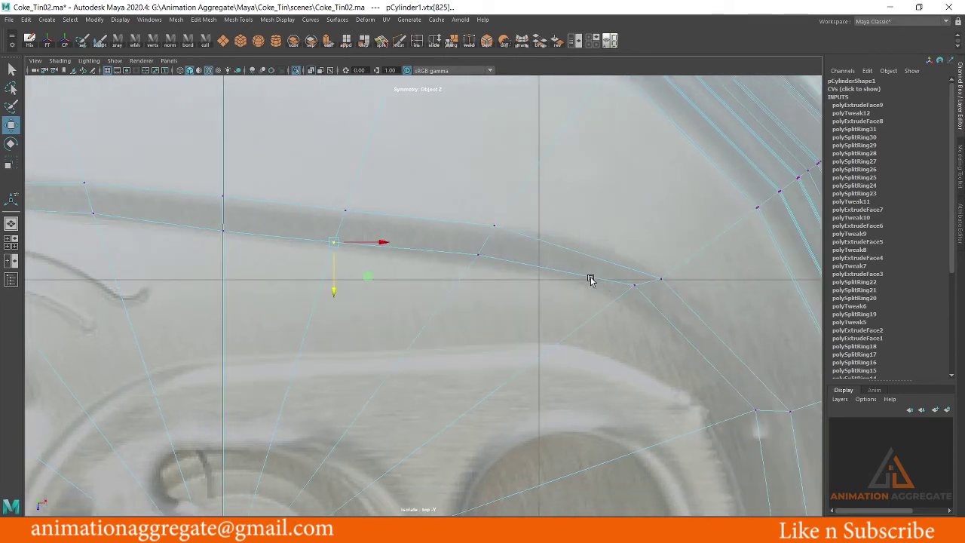
pyautogui.click(636, 286)
pyautogui.moveTo(639, 317); pyautogui.dragTo(638, 334)
pyautogui.moveTo(638, 334)
pyautogui.keyDown('alt'); pyautogui.mouseDown(button='middle')
pyautogui.moveTo(614, 244)
pyautogui.moveTo(599, 317)
pyautogui.mouseUp(button='middle'); pyautogui.keyUp('alt')
pyautogui.click(608, 332)
pyautogui.moveTo(608, 372); pyautogui.dragTo(605, 384)
# Re-frame the lid and shift a left-rim ring vertex with its mirrored partner
pyautogui.keyDown('alt'); pyautogui.moveTo(698, 489); pyautogui.dragTo(672, 305, button='middle'); pyautogui.keyUp('alt')
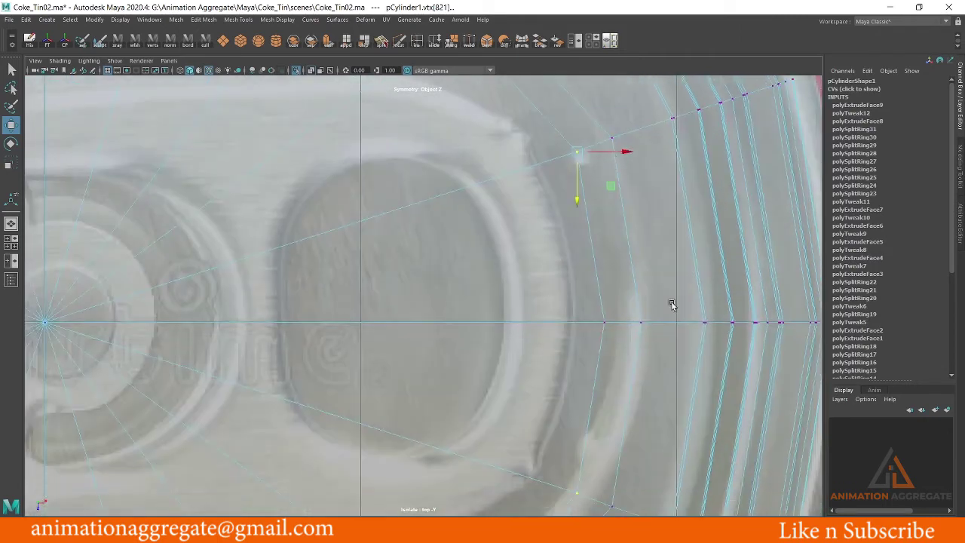
pyautogui.scroll(-5, 684, 312)
pyautogui.keyDown('alt'); pyautogui.moveTo(498, 256); pyautogui.dragTo(570, 252, button='middle'); pyautogui.keyUp('alt')
pyautogui.scroll(2, 638, 280)
pyautogui.scroll(2, 487, 261)
pyautogui.keyDown('alt'); pyautogui.moveTo(456, 251); pyautogui.dragTo(599, 261, button='middle'); pyautogui.keyUp('alt')
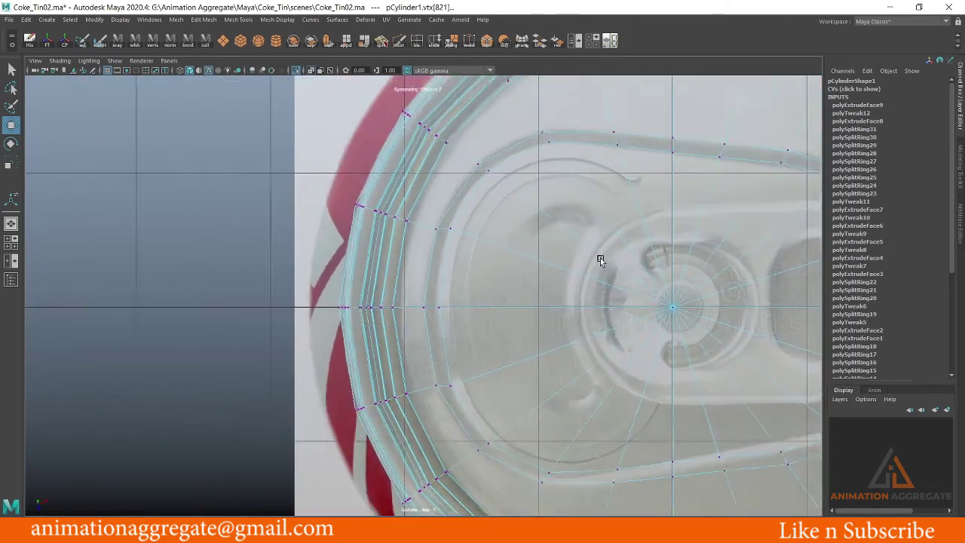
pyautogui.scroll(3, 516, 235)
pyautogui.click(467, 187)
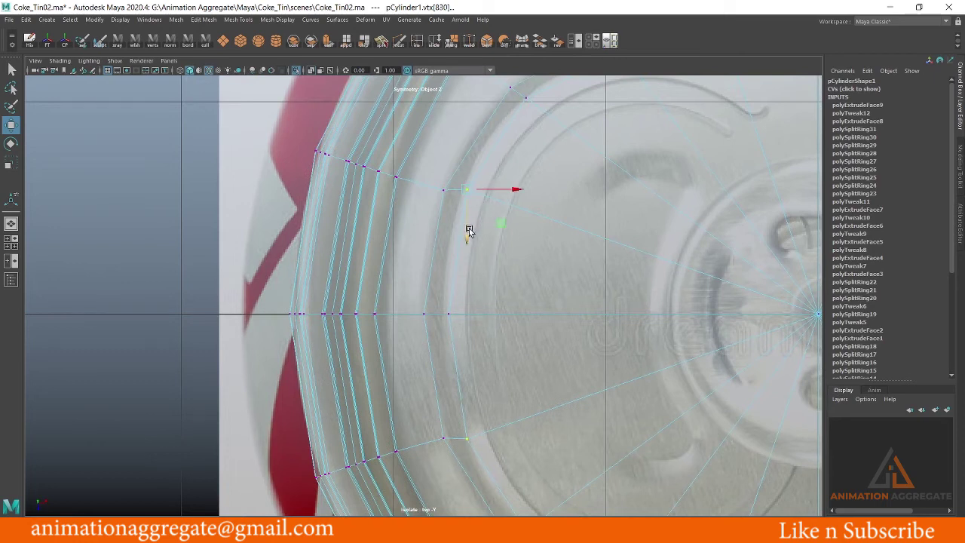
pyautogui.moveTo(516, 196); pyautogui.dragTo(512, 197)
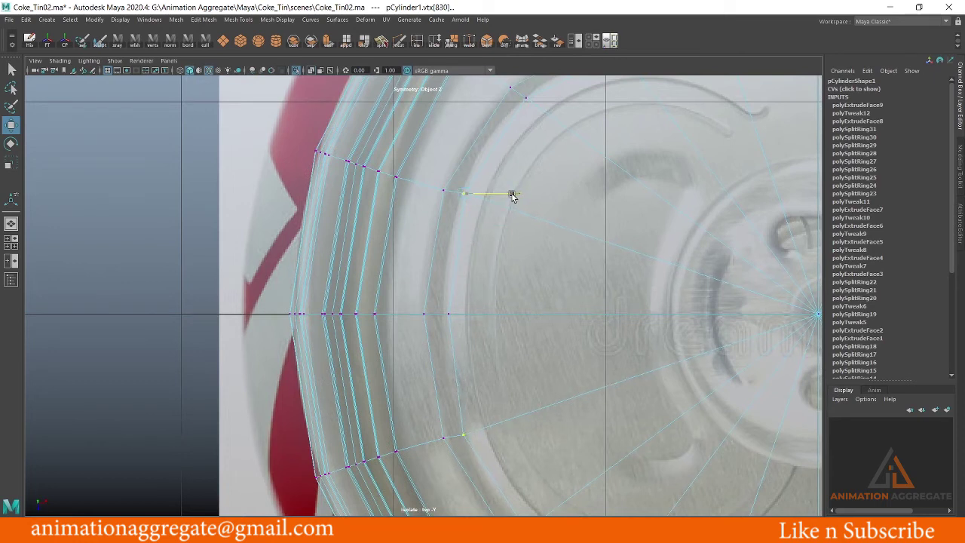
pyautogui.moveTo(464, 241); pyautogui.dragTo(464, 244)
# Adjust the centre-line ring vertex horizontally and return to object mode
pyautogui.click(450, 315)
pyautogui.moveTo(491, 314); pyautogui.dragTo(490, 313)
pyautogui.scroll(-1, 458, 191)
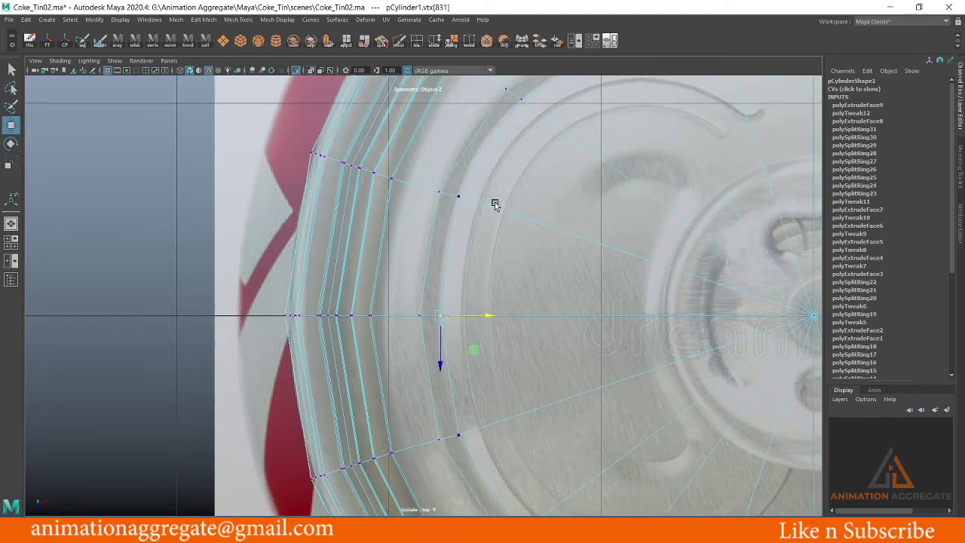
pyautogui.scroll(-2, 495, 204)
pyautogui.scroll(-1, 593, 242)
pyautogui.moveTo(578, 206); pyautogui.dragTo(612, 184, button='right')
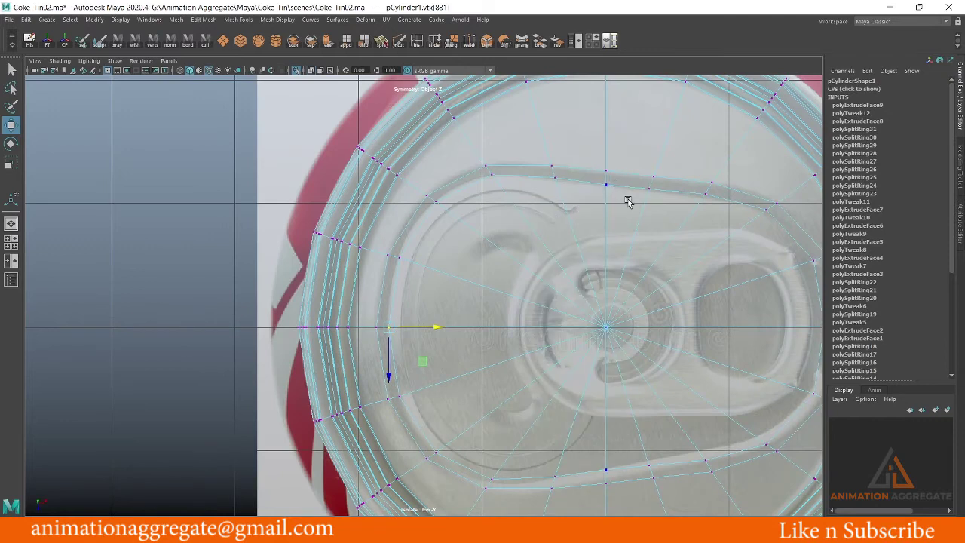
pyautogui.press('space')
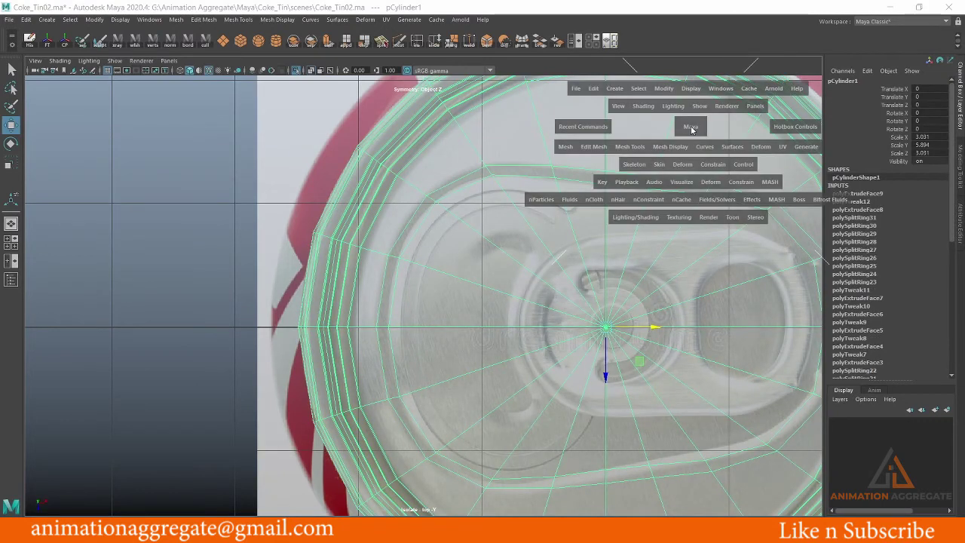
# In the perspective view, move the central lid faces vertically to form a shallow recessed inset
pyautogui.moveTo(691, 129); pyautogui.dragTo(394, 261)
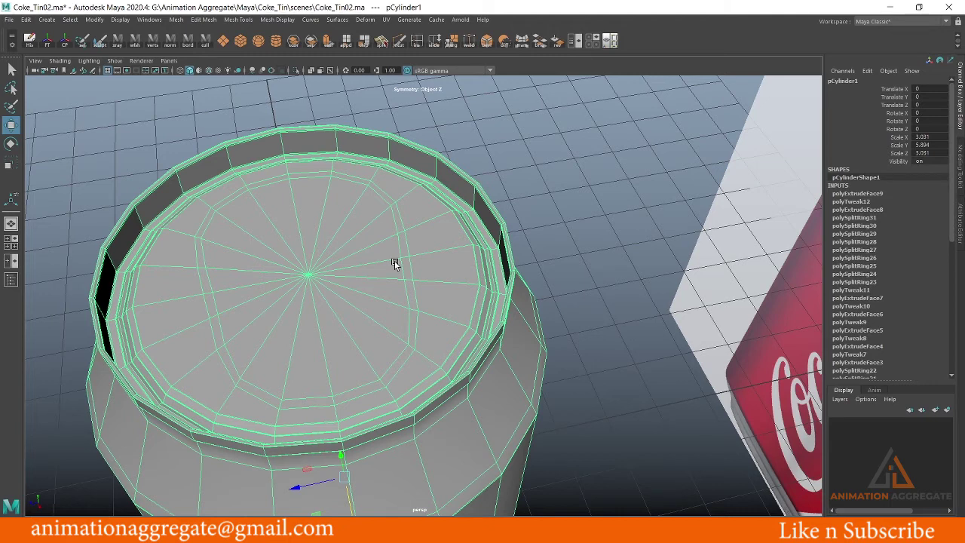
pyautogui.keyDown('alt'); pyautogui.moveTo(394, 264); pyautogui.dragTo(508, 232); pyautogui.keyUp('alt')
pyautogui.keyDown('shift'); pyautogui.rightClick(507, 232); pyautogui.keyUp('shift')
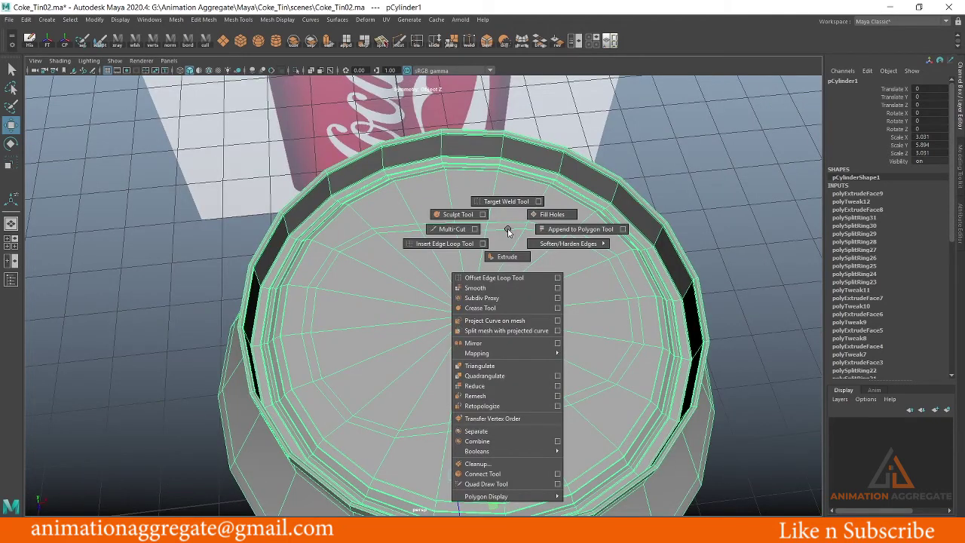
pyautogui.rightClick(507, 234)
pyautogui.click(507, 237)
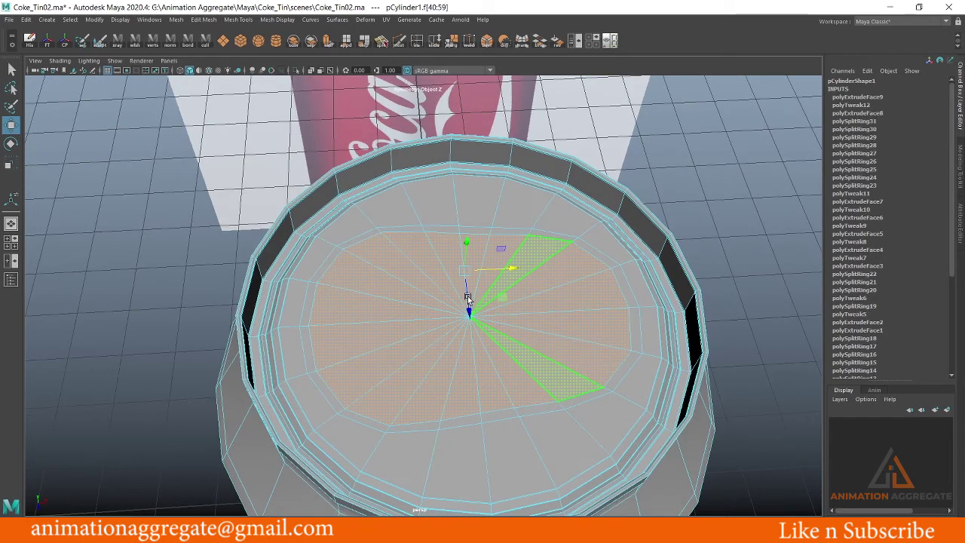
pyautogui.scroll(2, 476, 296)
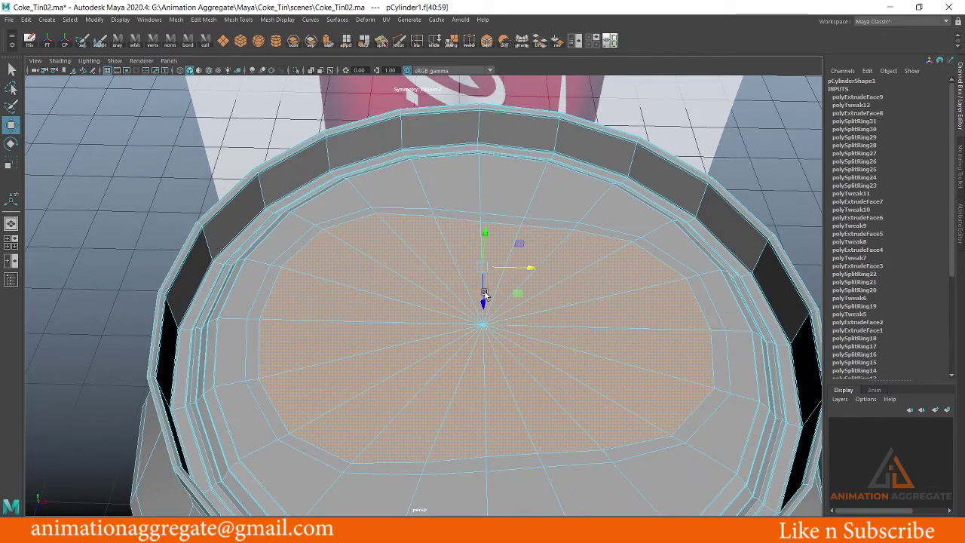
pyautogui.keyDown('alt'); pyautogui.moveTo(485, 294); pyautogui.dragTo(534, 234); pyautogui.keyUp('alt')
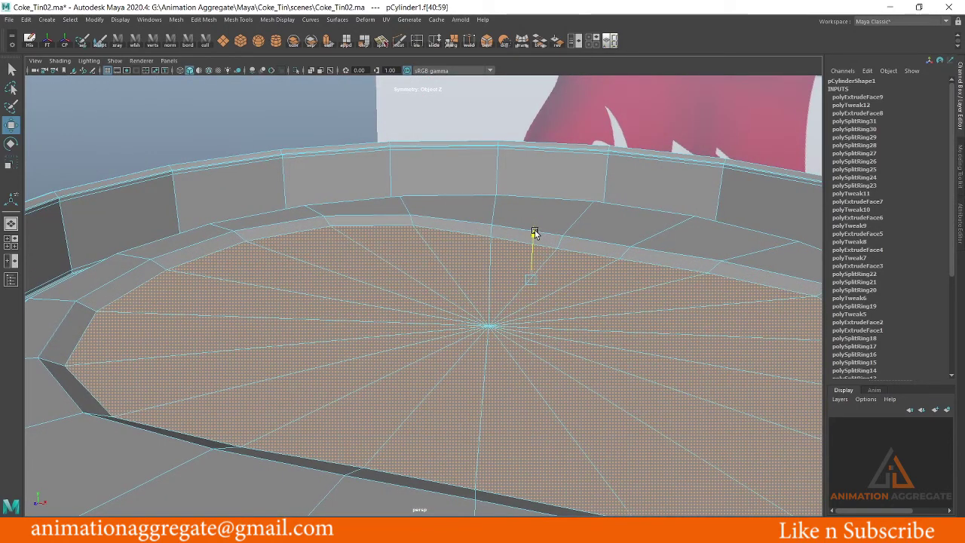
pyautogui.moveTo(532, 233)
pyautogui.keyDown('alt'); pyautogui.mouseDown()
pyautogui.moveTo(428, 279)
pyautogui.moveTo(601, 303)
pyautogui.mouseUp(); pyautogui.keyUp('alt')
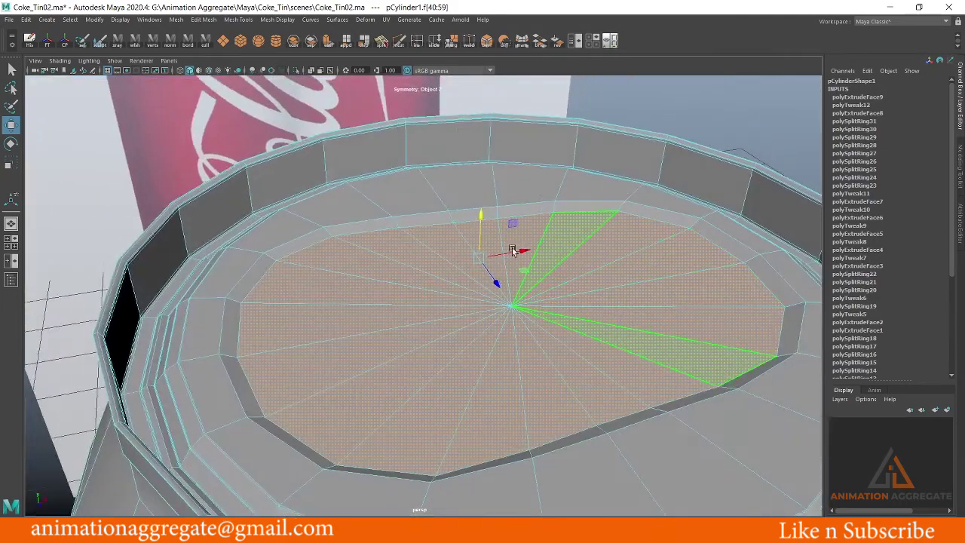
pyautogui.moveTo(513, 249); pyautogui.dragTo(632, 231, button='right')
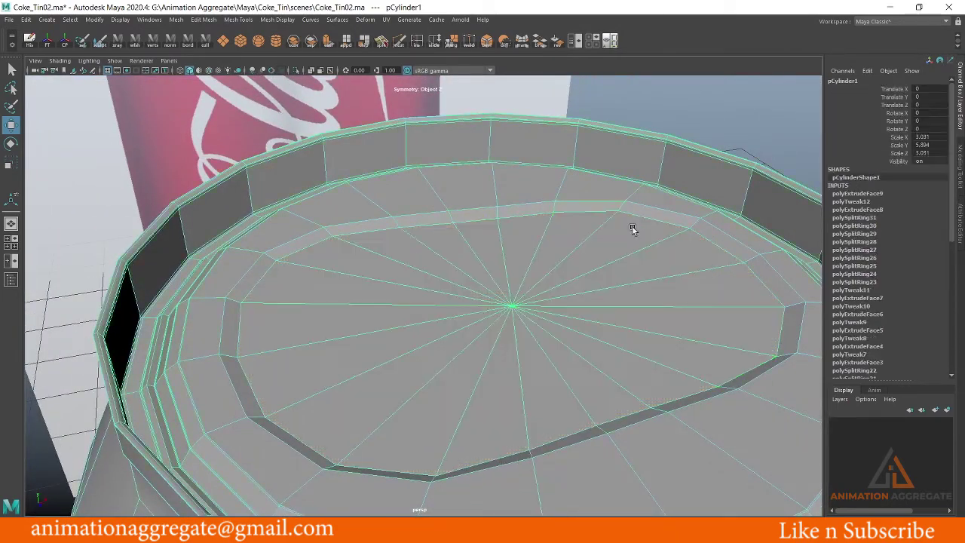
# Inspect the lid inset in smooth preview (3), then return to the low-poly cage (1)
pyautogui.press('3')
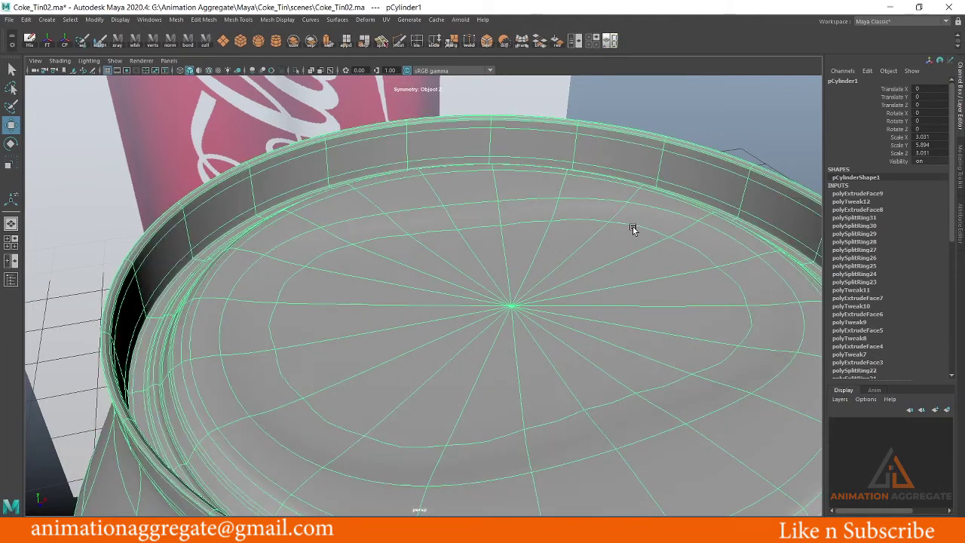
pyautogui.keyDown('alt'); pyautogui.moveTo(626, 302); pyautogui.dragTo(697, 159); pyautogui.keyUp('alt')
pyautogui.click(674, 200)
pyautogui.moveTo(674, 201)
pyautogui.keyDown('alt'); pyautogui.mouseDown()
pyautogui.moveTo(608, 225)
pyautogui.moveTo(555, 224)
pyautogui.mouseUp(); pyautogui.keyUp('alt')
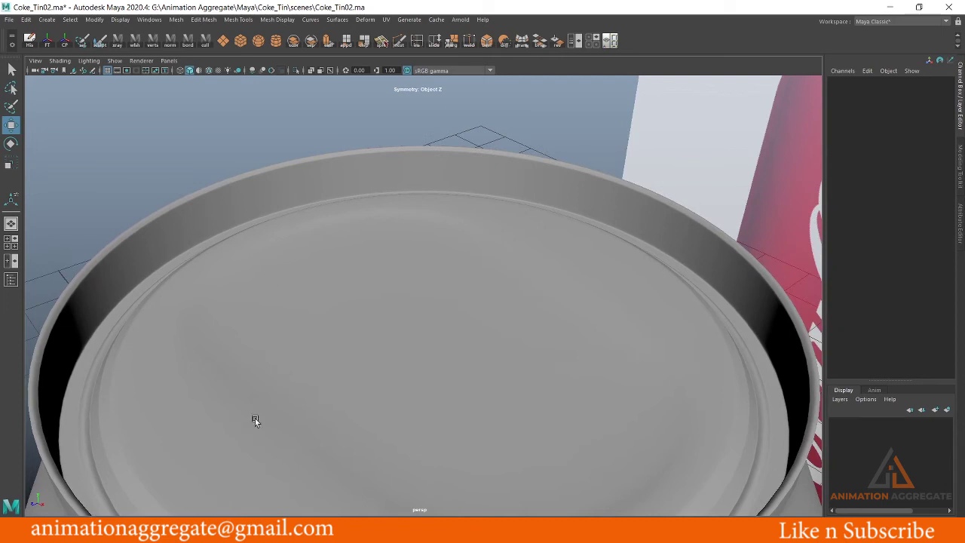
pyautogui.moveTo(276, 285)
pyautogui.keyDown('alt'); pyautogui.mouseDown()
pyautogui.moveTo(336, 293)
pyautogui.moveTo(389, 223)
pyautogui.mouseUp(); pyautogui.keyUp('alt')
pyautogui.click(390, 223)
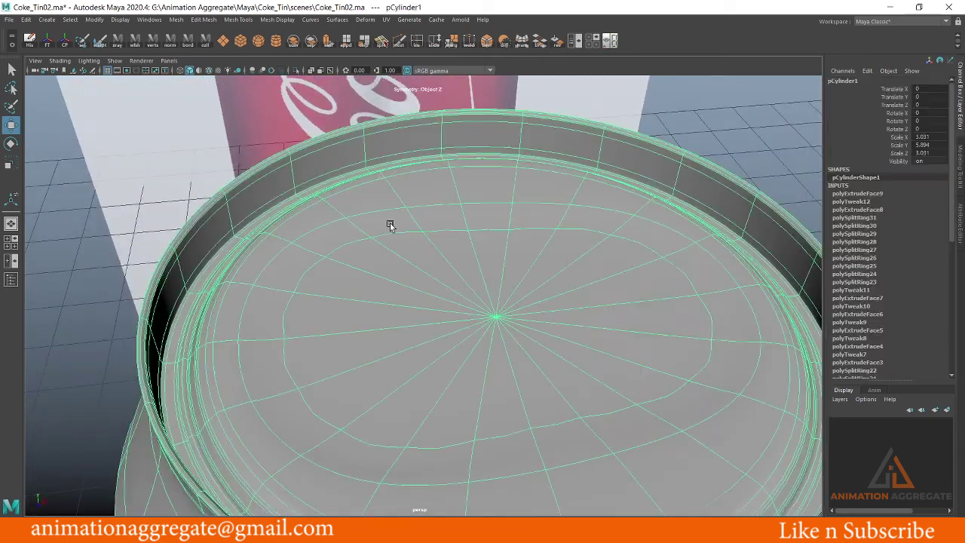
pyautogui.press('1')
pyautogui.moveTo(448, 276)
pyautogui.keyDown('alt'); pyautogui.mouseDown()
pyautogui.moveTo(416, 288)
pyautogui.moveTo(468, 299)
pyautogui.moveTo(466, 266)
pyautogui.mouseUp(); pyautogui.keyUp('alt')
# Insert additional edge loops around the lid's ring strip, up to polySplitRing34
pyautogui.keyDown('shift'); pyautogui.rightClick(466, 266); pyautogui.keyUp('shift')
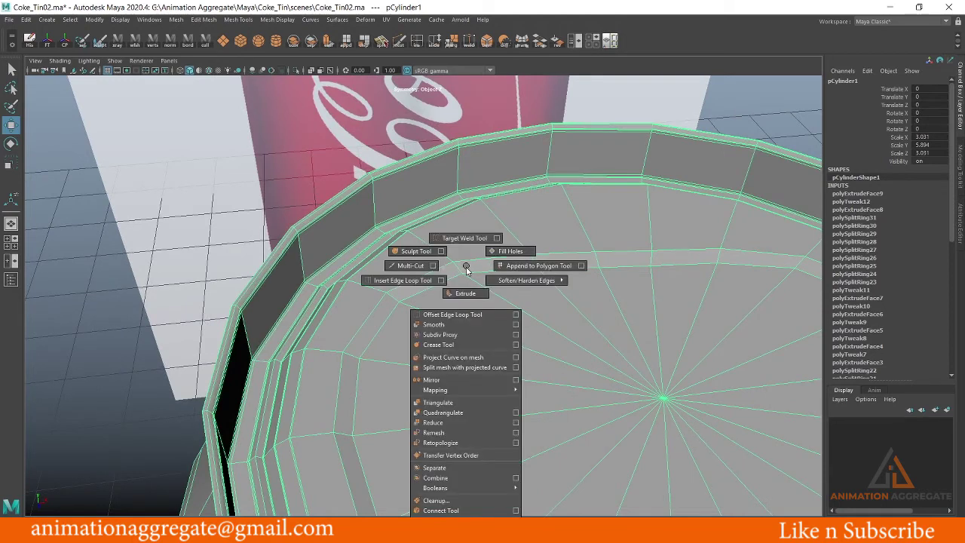
pyautogui.click(414, 277)
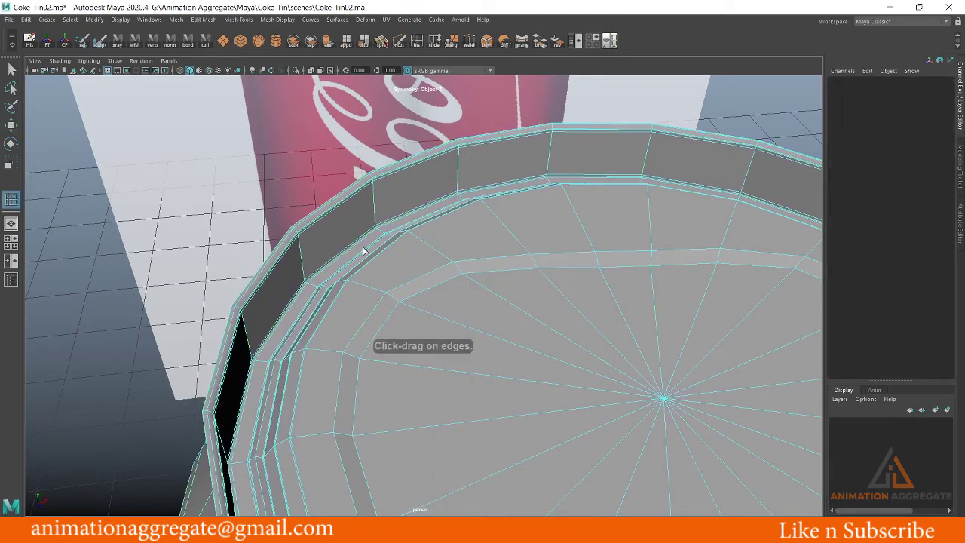
pyautogui.keyDown('alt'); pyautogui.moveTo(366, 248); pyautogui.dragTo(527, 383); pyautogui.keyUp('alt')
pyautogui.scroll(3, 339, 267)
pyautogui.scroll(2, 295, 294)
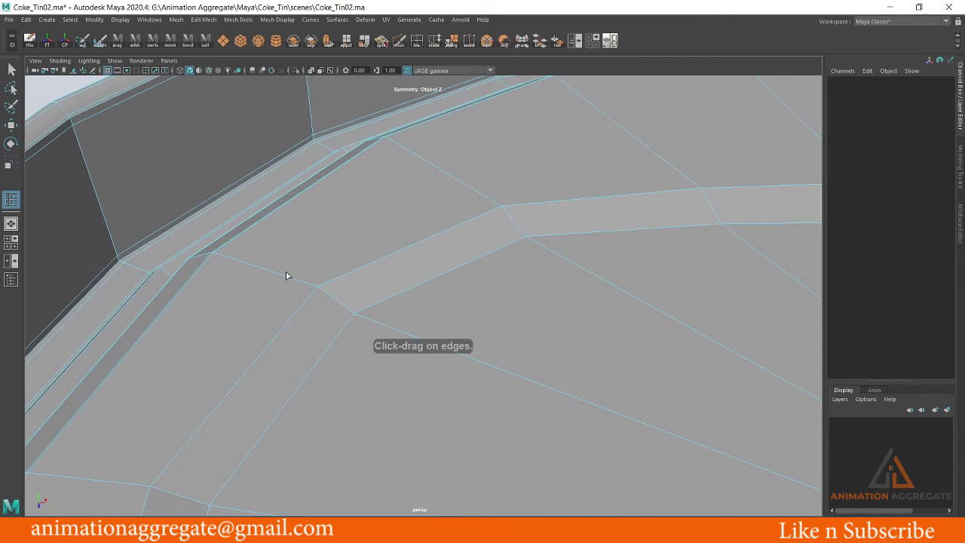
pyautogui.click(300, 283)
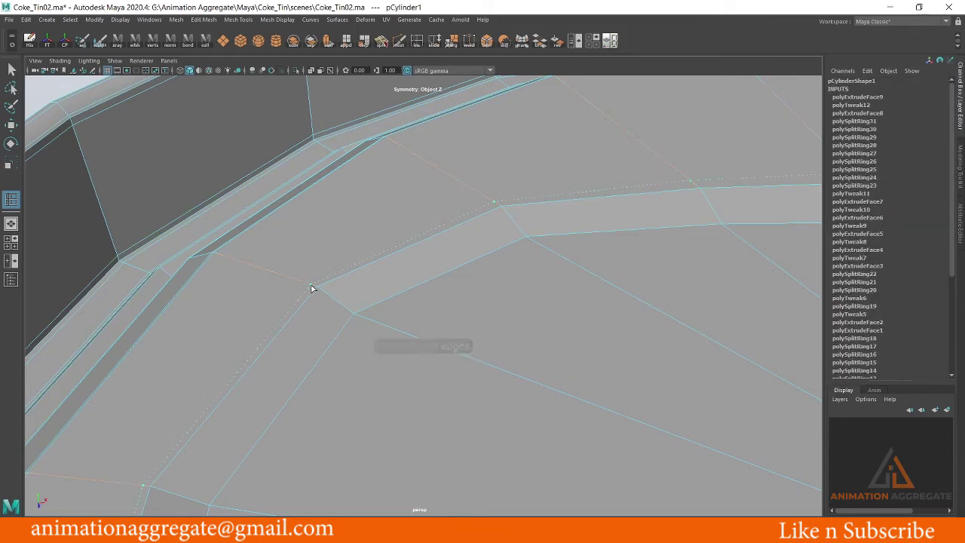
pyautogui.click(315, 289)
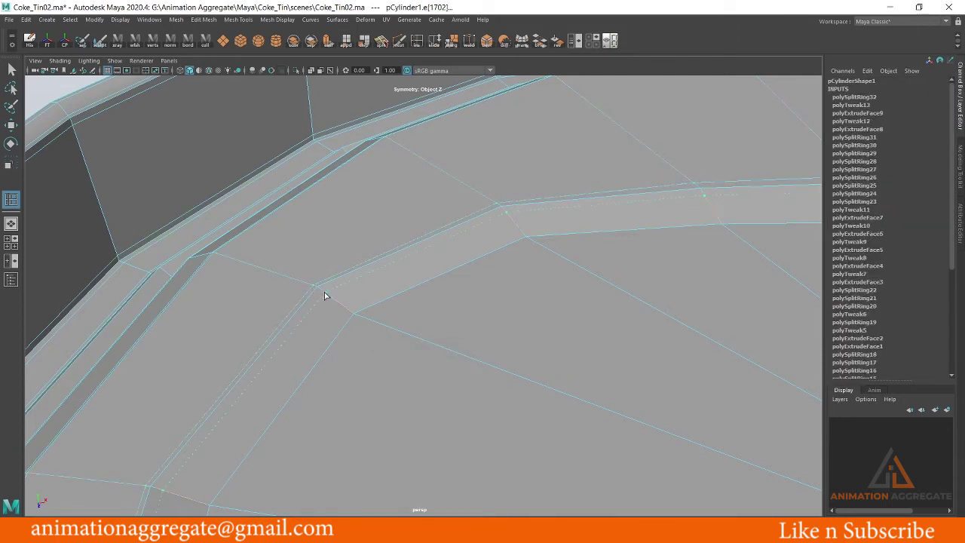
pyautogui.click(325, 295)
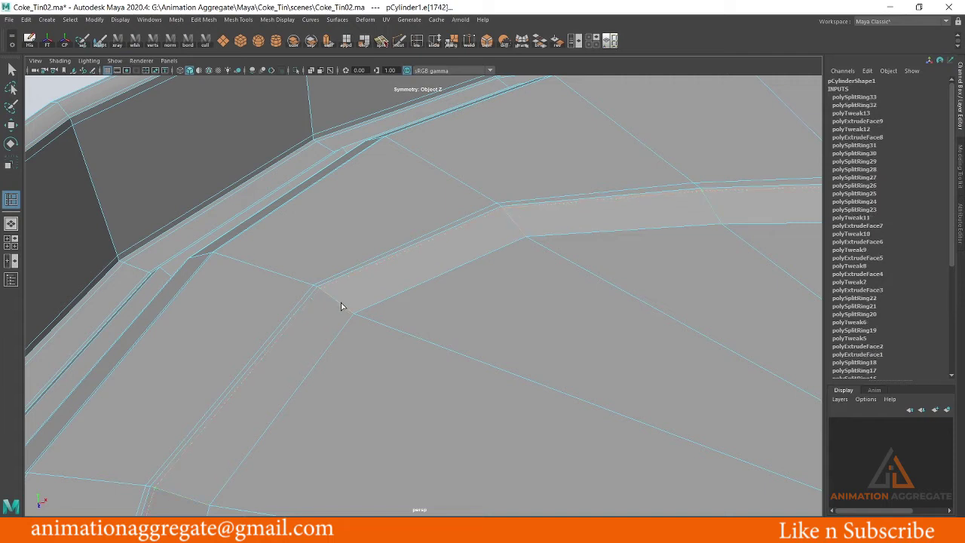
pyautogui.click(352, 314)
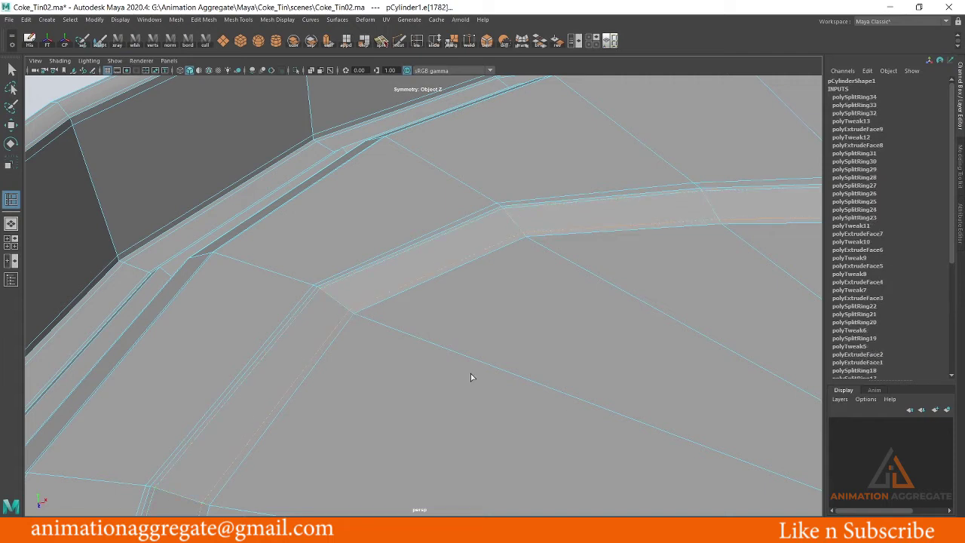
pyautogui.scroll(-5, 425, 297)
# Preview the whole can smoothed (key 2) and show the four-view layout
pyautogui.moveTo(448, 255); pyautogui.dragTo(496, 241, button='right')
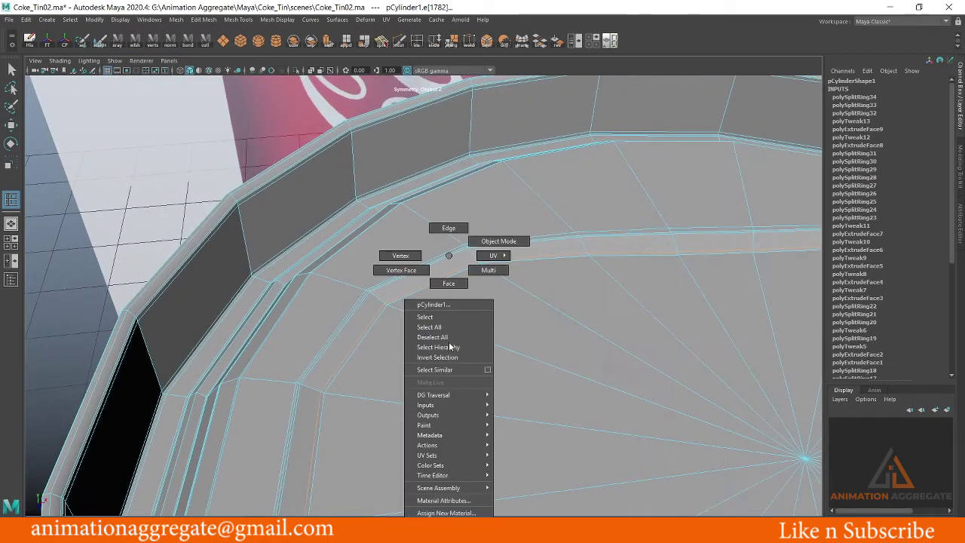
pyautogui.click(537, 279)
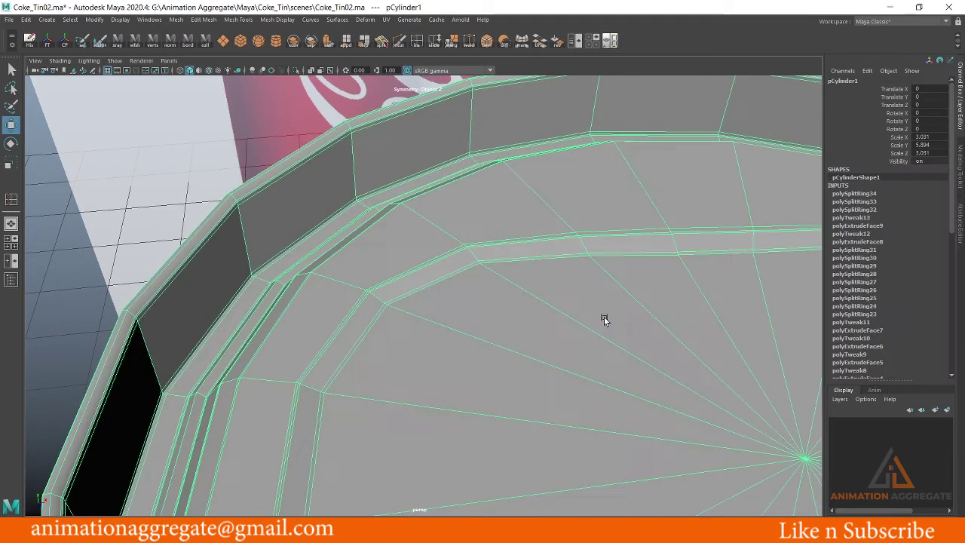
pyautogui.press('2')
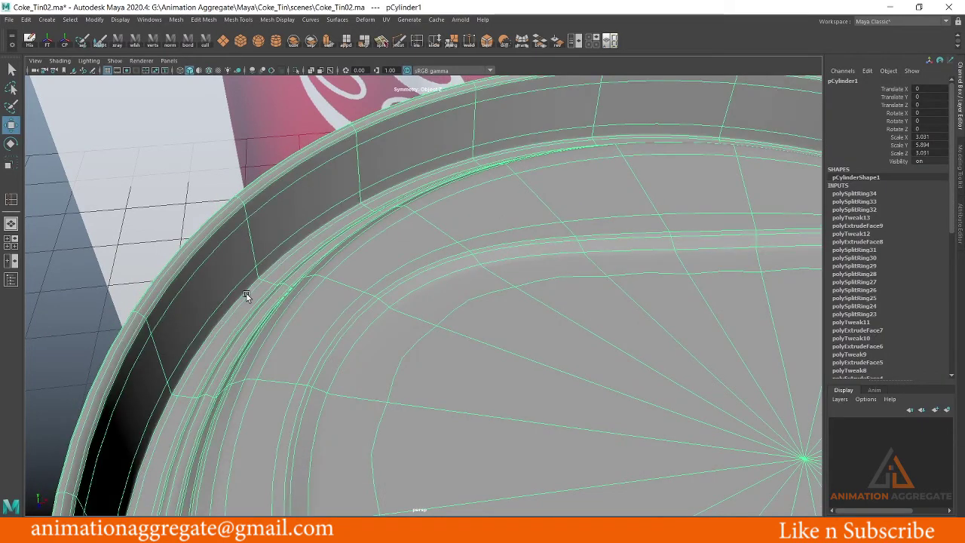
pyautogui.click(65, 287)
pyautogui.scroll(-3, 532, 317)
pyautogui.moveTo(539, 320)
pyautogui.keyDown('alt'); pyautogui.mouseDown()
pyautogui.moveTo(606, 365)
pyautogui.moveTo(512, 248)
pyautogui.moveTo(478, 255)
pyautogui.mouseUp(); pyautogui.keyUp('alt')
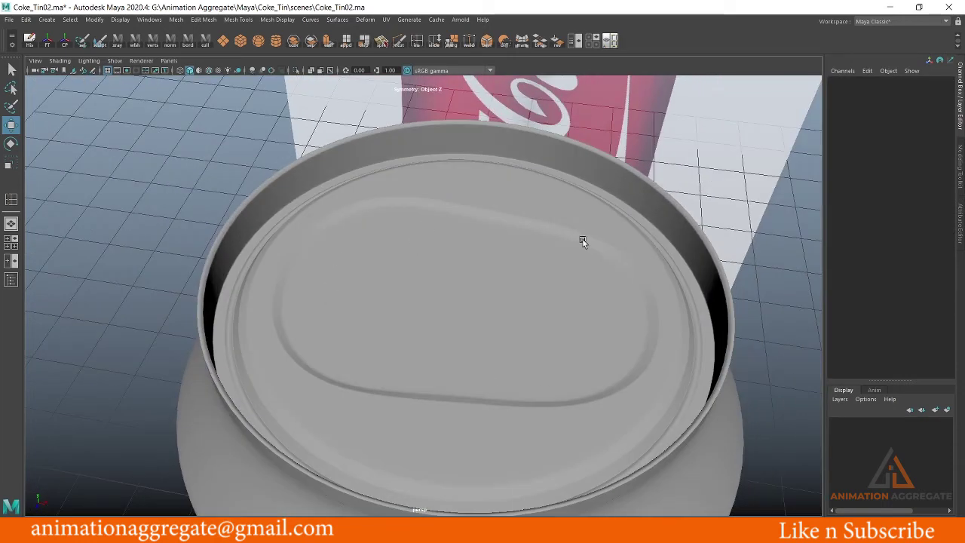
pyautogui.press('space')
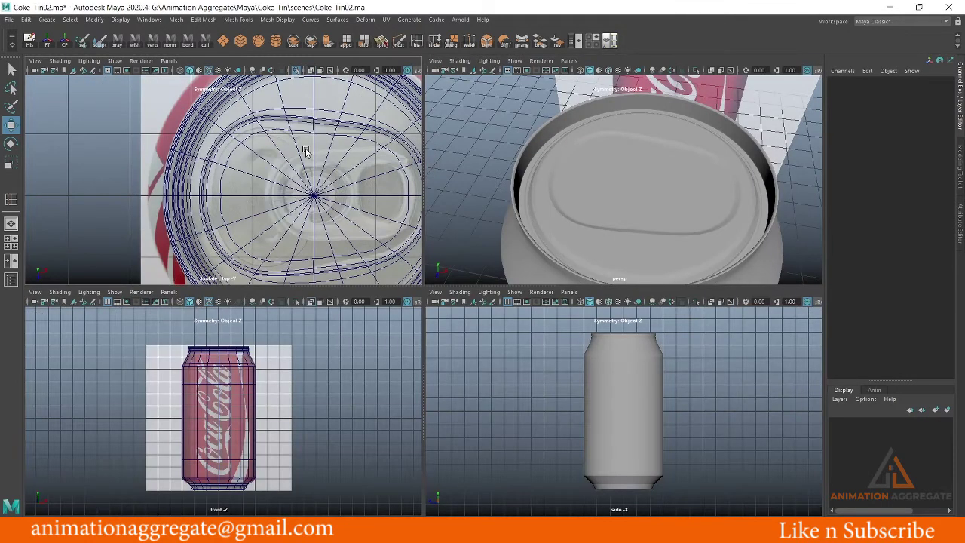
# Maximize the top view, centre the lid over the pull-tab reference, and select the can
pyautogui.press('space')
pyautogui.keyDown('alt'); pyautogui.moveTo(586, 267); pyautogui.dragTo(472, 263, button='middle'); pyautogui.keyUp('alt')
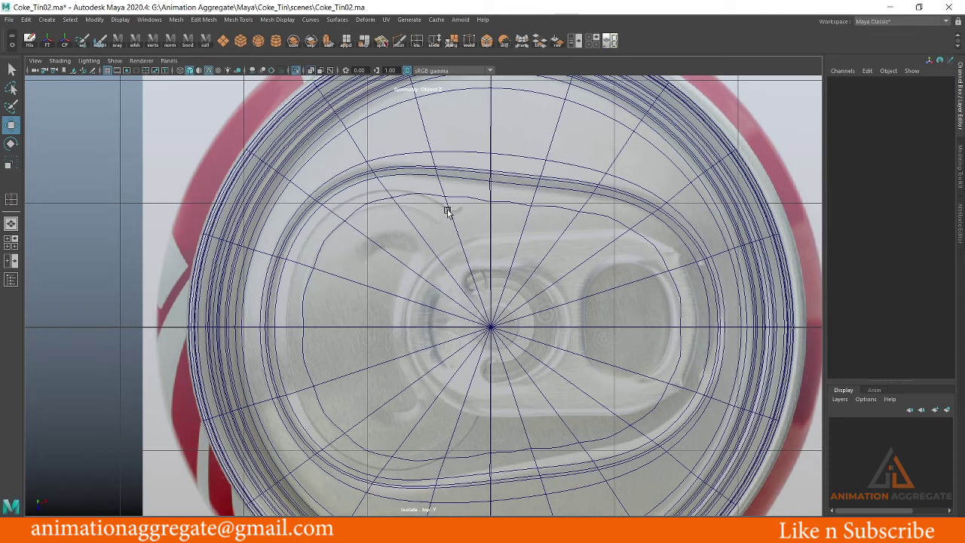
pyautogui.click(488, 209)
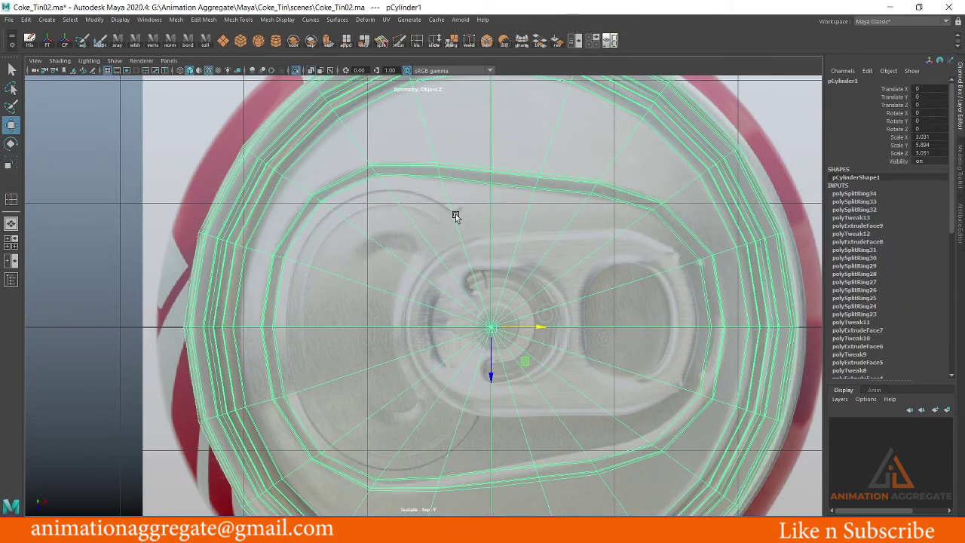
pyautogui.scroll(2, 454, 209)
# Select the lid's central wedge faces covering the pull-tab area in face mode
pyautogui.scroll(2, 477, 236)
pyautogui.moveTo(458, 167); pyautogui.dragTo(458, 194, button='right')
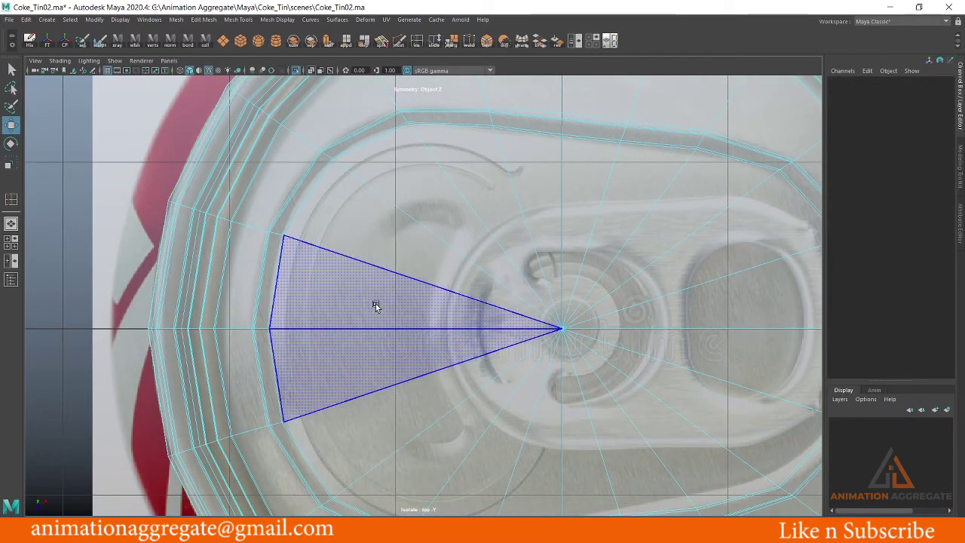
pyautogui.moveTo(371, 312)
pyautogui.mouseDown()
pyautogui.moveTo(381, 282)
pyautogui.moveTo(442, 234)
pyautogui.moveTo(610, 224)
pyautogui.moveTo(727, 258)
pyautogui.moveTo(765, 300)
pyautogui.mouseUp()
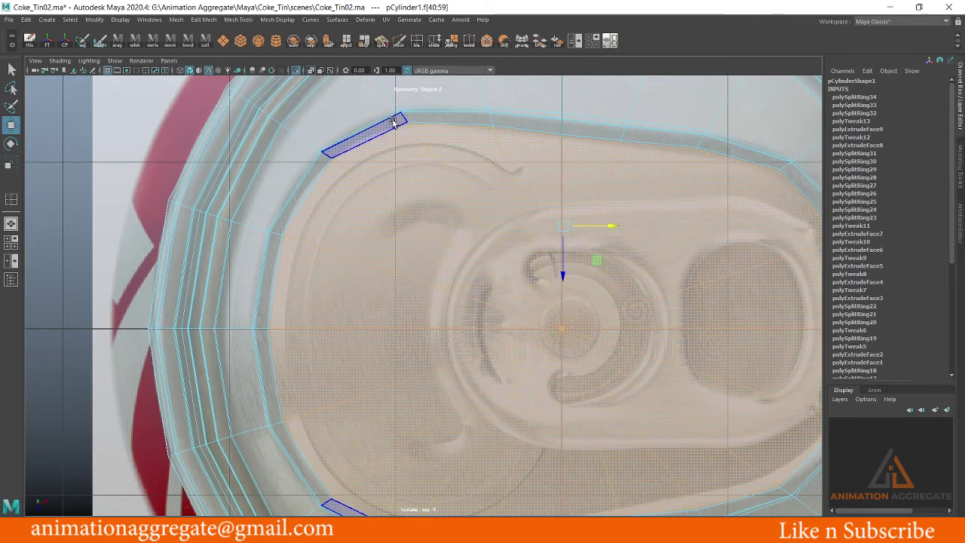
pyautogui.scroll(-2, 608, 270)
pyautogui.scroll(-2, 608, 269)
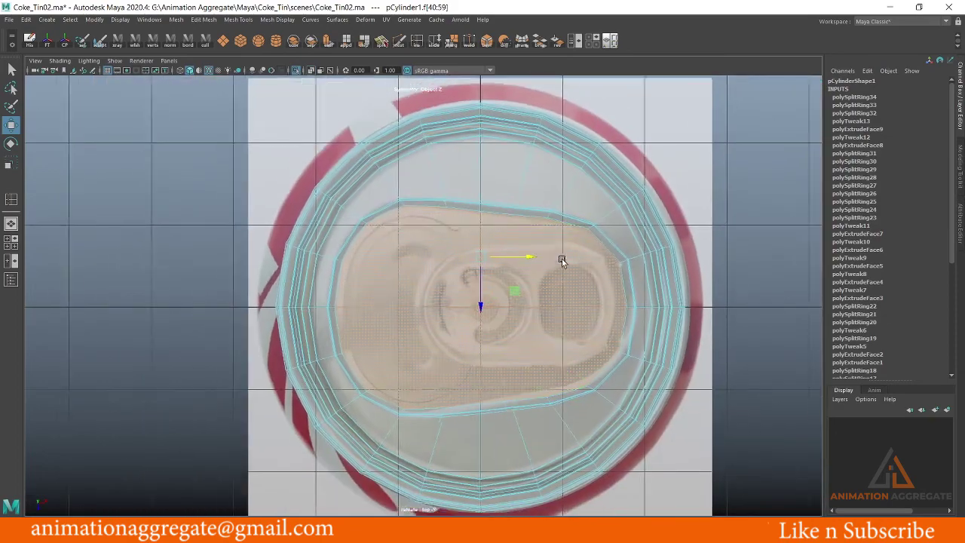
pyautogui.scroll(3, 423, 254)
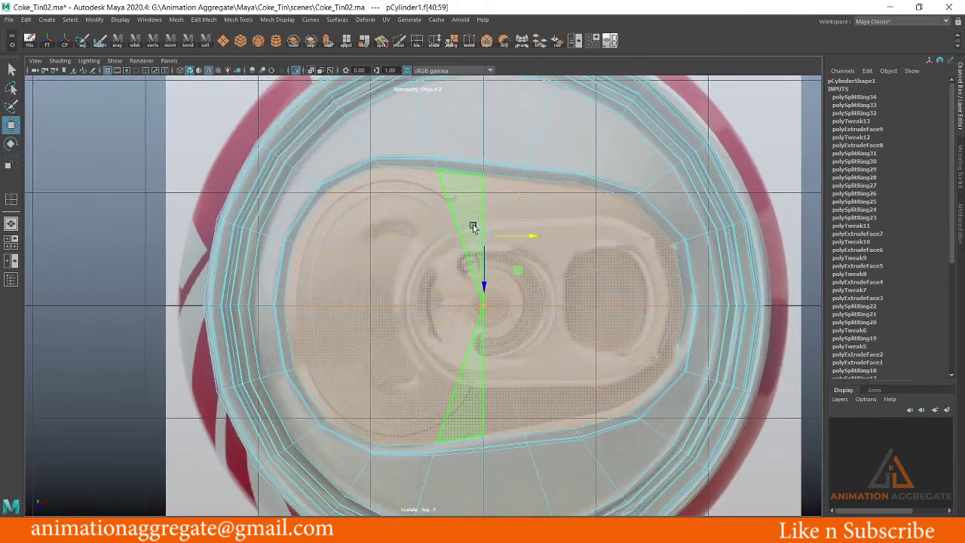
pyautogui.scroll(1, 453, 212)
pyautogui.scroll(1, 460, 223)
pyautogui.scroll(1, 453, 196)
# Extrude the selected tab-area faces and scale them down slightly and evenly
pyautogui.keyDown('shift'); pyautogui.moveTo(440, 160); pyautogui.dragTo(439, 179, button='right'); pyautogui.keyUp('shift')
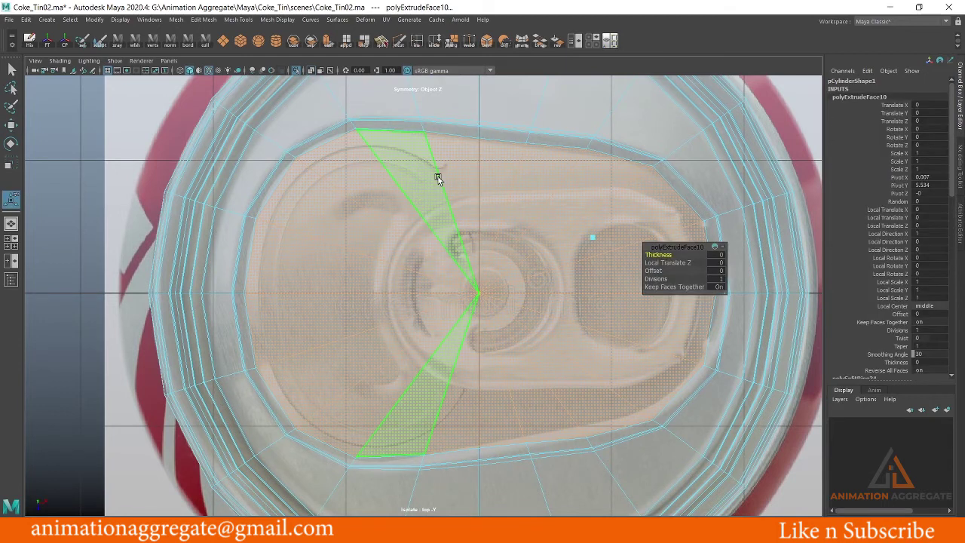
pyautogui.press('r')
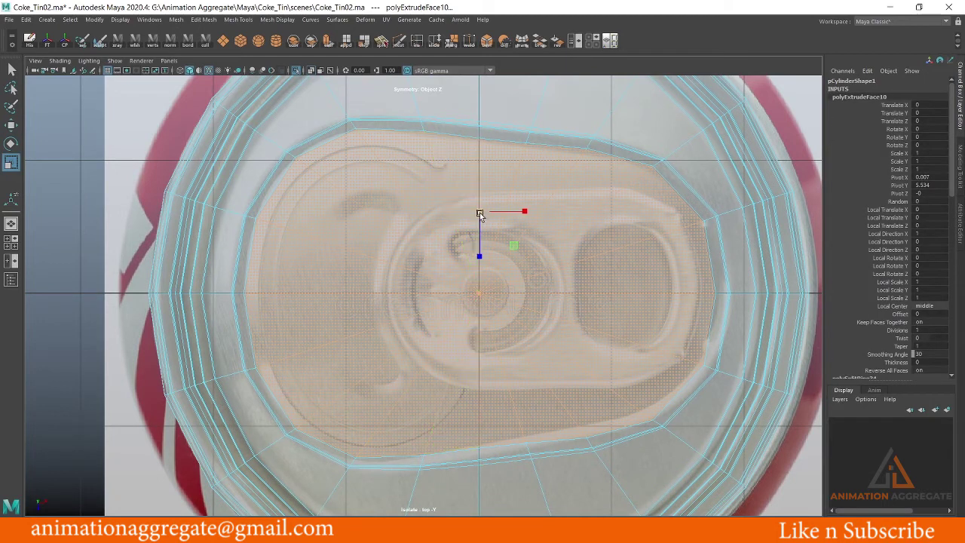
pyautogui.moveTo(477, 213); pyautogui.dragTo(468, 218)
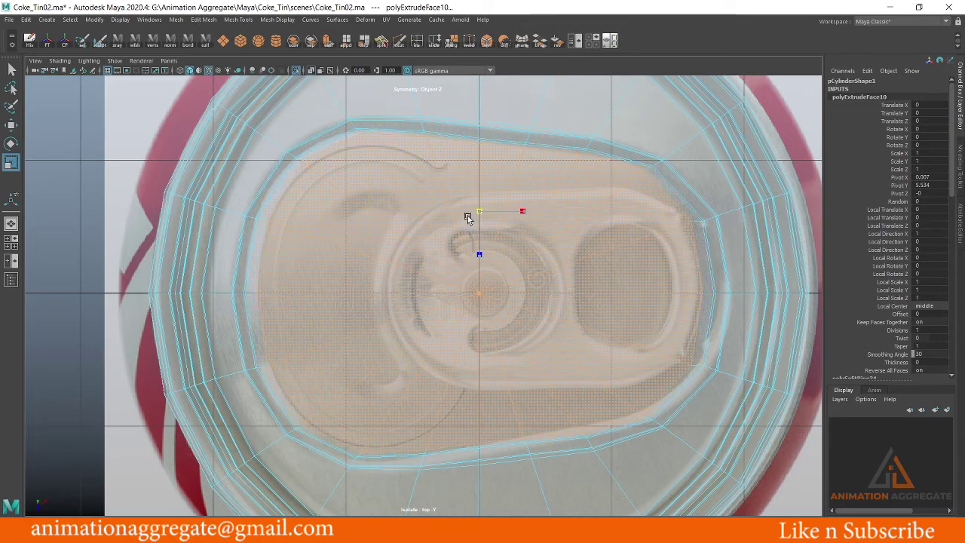
pyautogui.keyDown('alt'); pyautogui.moveTo(380, 191); pyautogui.dragTo(448, 254, button='middle'); pyautogui.keyUp('alt')
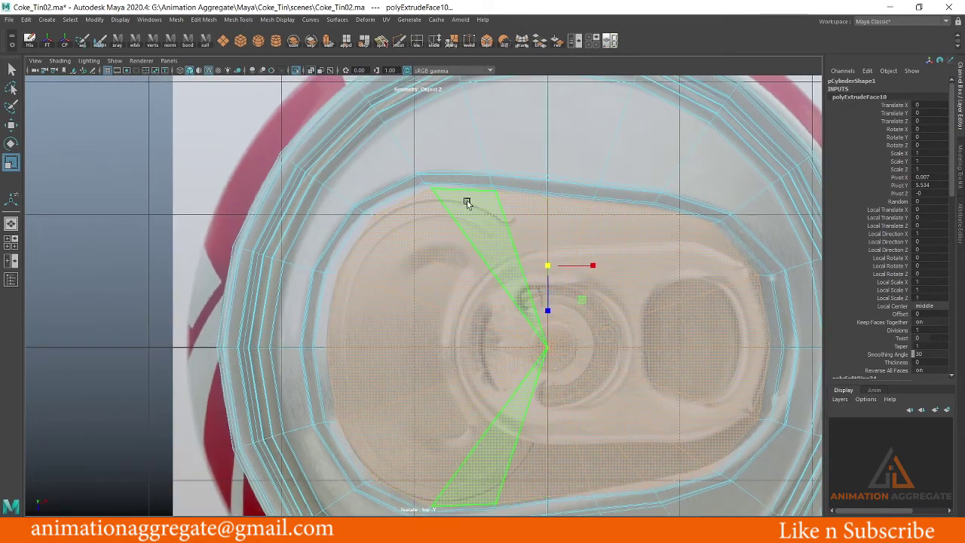
pyautogui.keyDown('alt'); pyautogui.moveTo(502, 379); pyautogui.dragTo(483, 264, button='middle'); pyautogui.keyUp('alt')
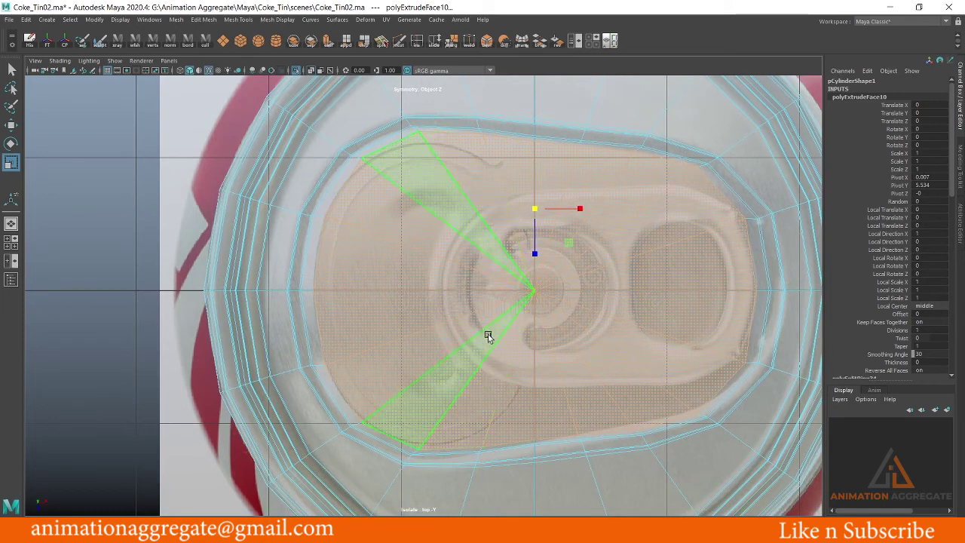
pyautogui.scroll(2, 467, 177)
pyautogui.scroll(1, 492, 192)
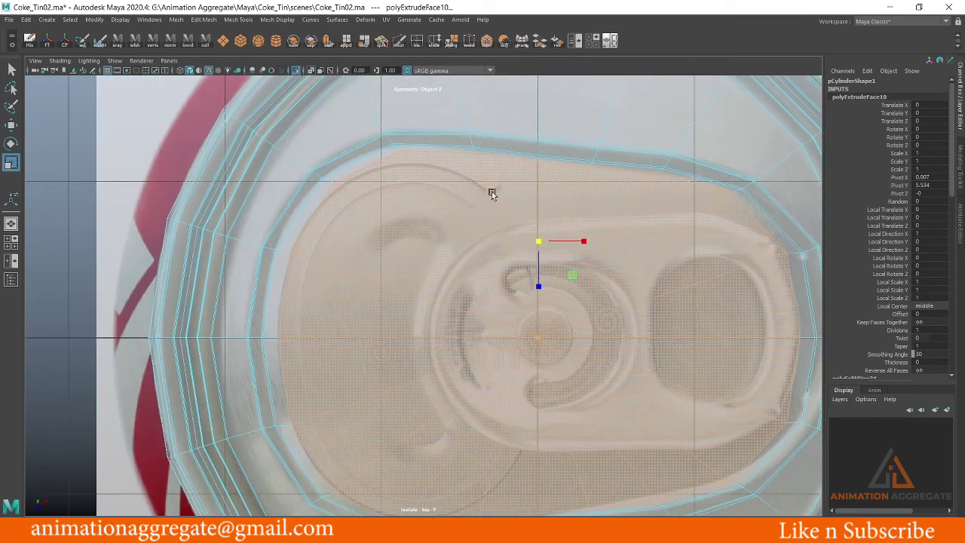
# Lower the first tab-edge vertex onto the reference curve in vertex mode
pyautogui.keyDown('shift'); pyautogui.moveTo(492, 192); pyautogui.dragTo(483, 203, button='right'); pyautogui.keyUp('shift')
pyautogui.click(465, 191)
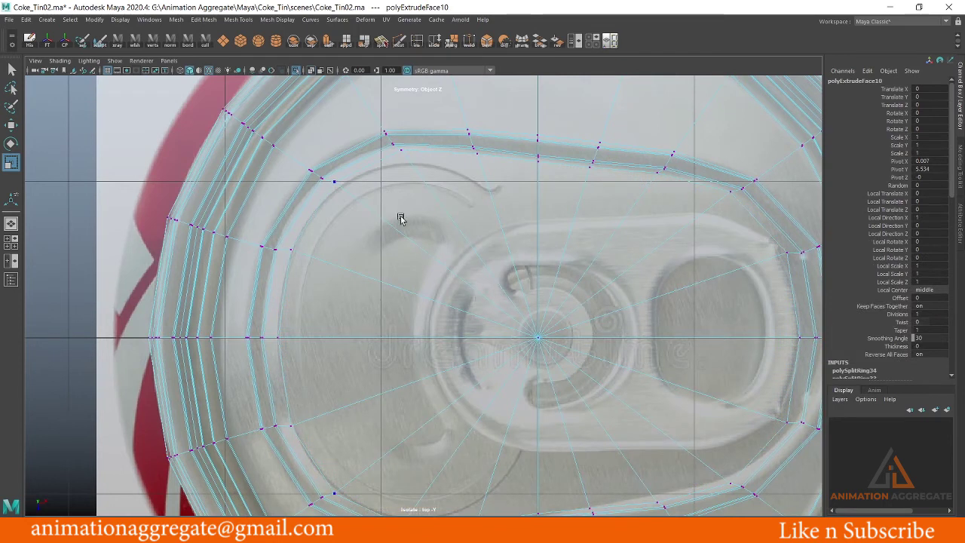
pyautogui.scroll(2, 400, 218)
pyautogui.scroll(2, 379, 265)
pyautogui.scroll(2, 369, 302)
pyautogui.scroll(1, 388, 242)
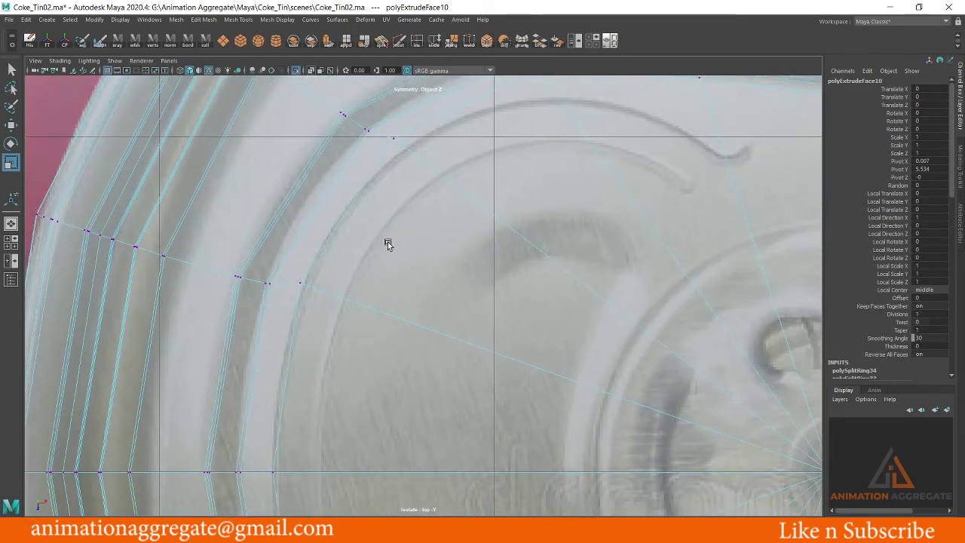
pyautogui.scroll(2, 356, 162)
pyautogui.scroll(-2, 304, 422)
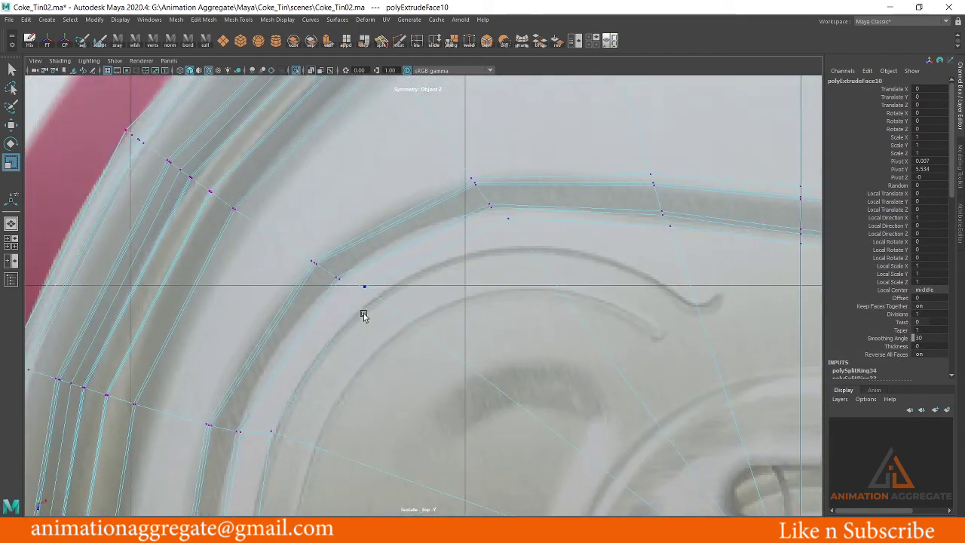
pyautogui.click(382, 297)
pyautogui.press('w')
pyautogui.moveTo(365, 287); pyautogui.dragTo(370, 301)
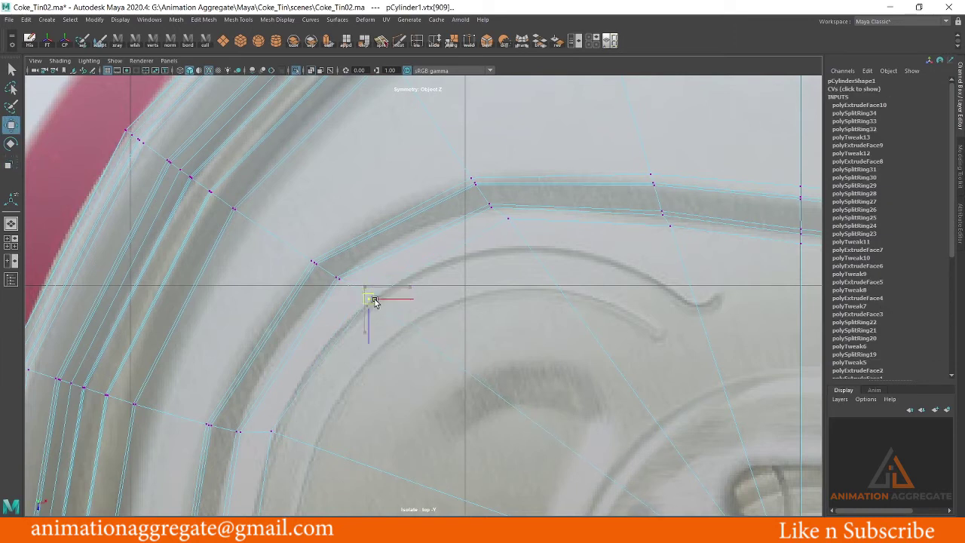
# Lower the next two tab-edge vertices onto the reference curve, nudging one right
pyautogui.keyDown('alt'); pyautogui.moveTo(487, 276); pyautogui.dragTo(405, 306, button='middle'); pyautogui.keyUp('alt')
pyautogui.click(397, 292)
pyautogui.moveTo(399, 296); pyautogui.dragTo(409, 319)
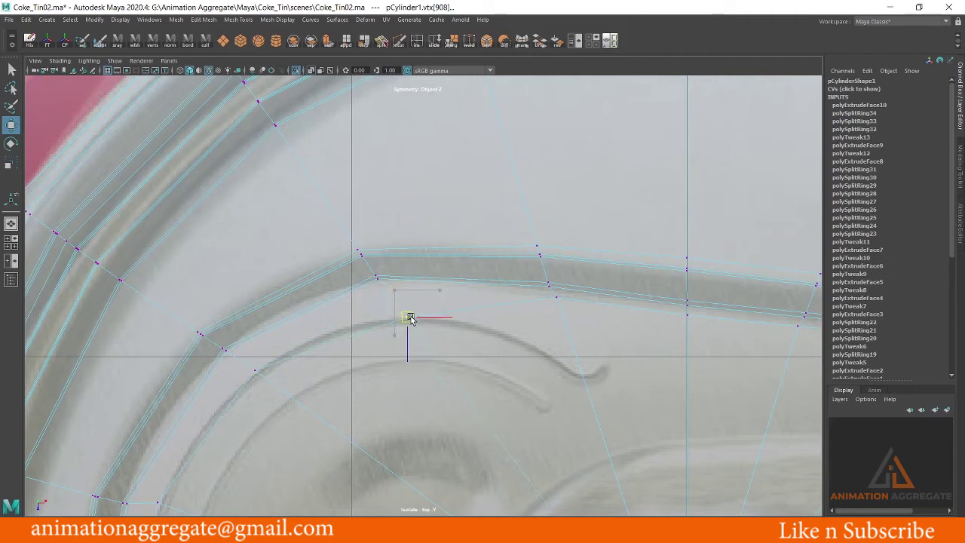
pyautogui.click(568, 345)
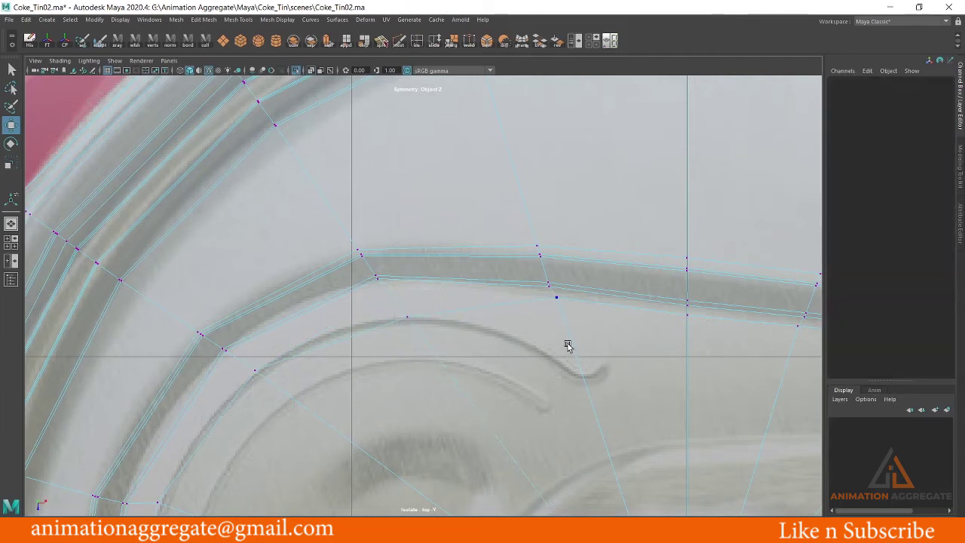
pyautogui.click(556, 298)
pyautogui.moveTo(556, 297); pyautogui.dragTo(564, 410)
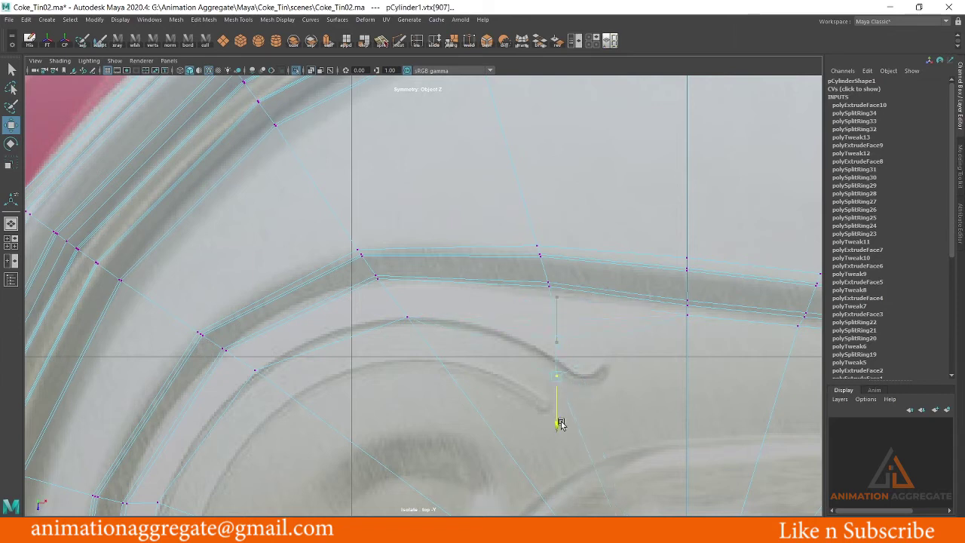
pyautogui.moveTo(607, 363); pyautogui.dragTo(625, 366)
pyautogui.moveTo(578, 411); pyautogui.dragTo(580, 419)
pyautogui.moveTo(616, 370); pyautogui.dragTo(626, 369)
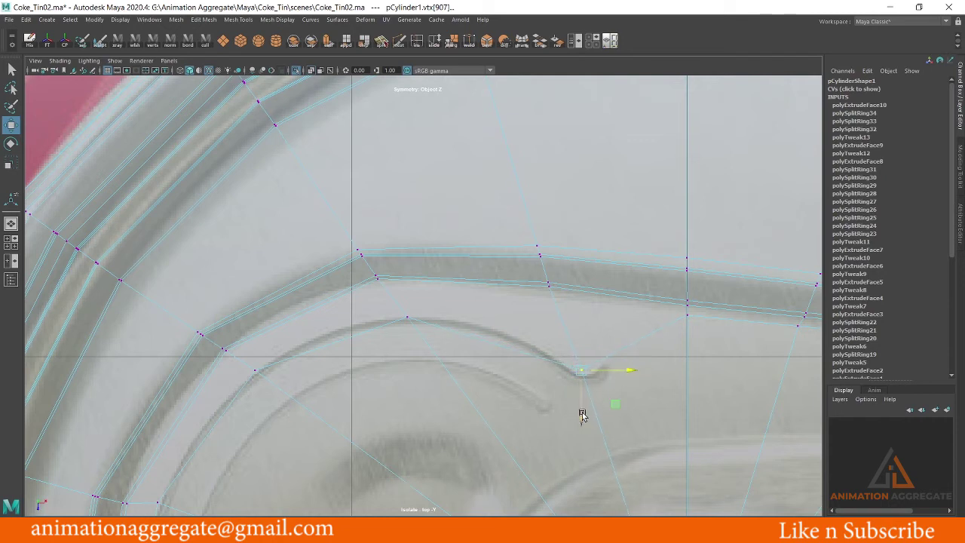
# Lower a fourth tab-edge vertex down onto the tab outline
pyautogui.keyDown('alt'); pyautogui.moveTo(713, 375); pyautogui.dragTo(530, 292, button='middle'); pyautogui.keyUp('alt')
pyautogui.click(534, 249)
pyautogui.moveTo(536, 308); pyautogui.dragTo(537, 394)
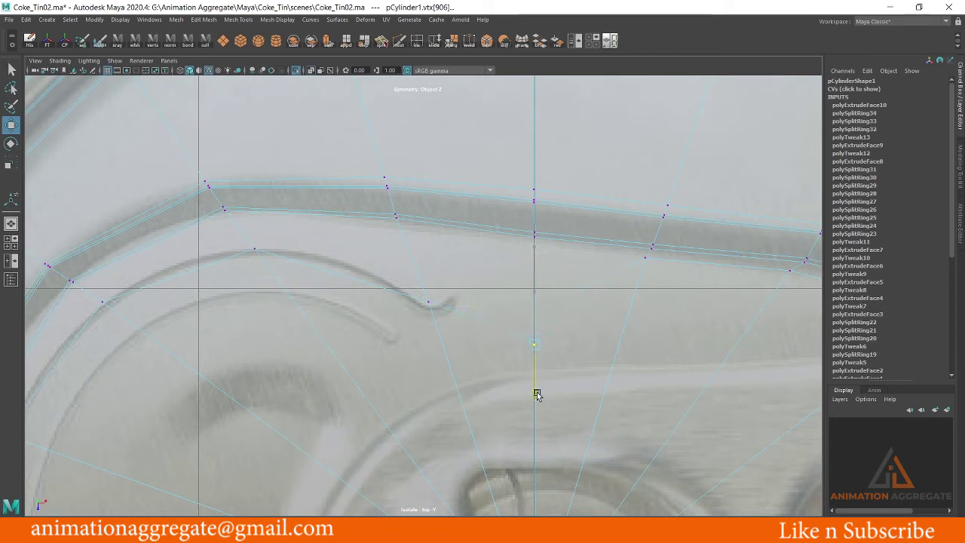
pyautogui.scroll(-3, 537, 394)
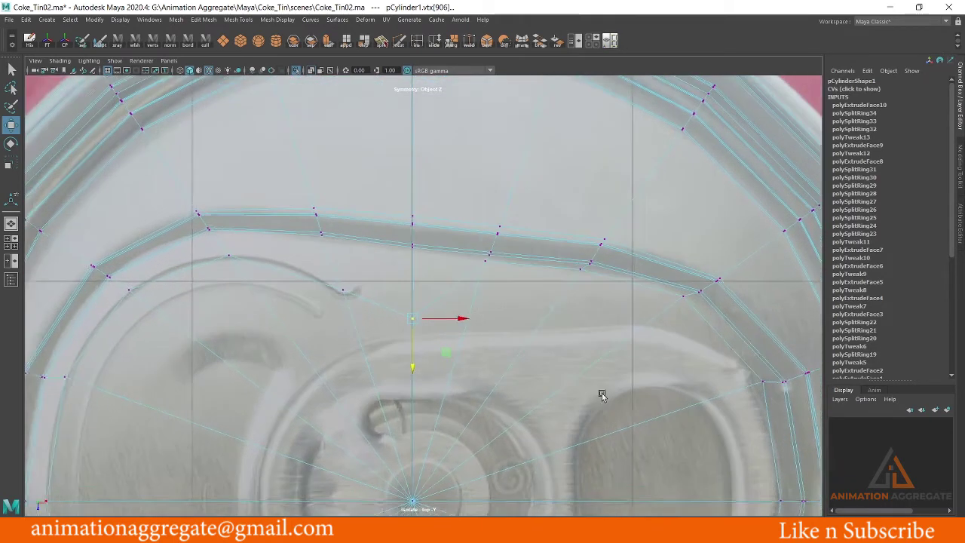
pyautogui.moveTo(638, 351)
pyautogui.keyDown('alt'); pyautogui.mouseDown(button='middle')
pyautogui.moveTo(434, 326)
pyautogui.moveTo(460, 323)
pyautogui.mouseUp(button='middle'); pyautogui.keyUp('alt')
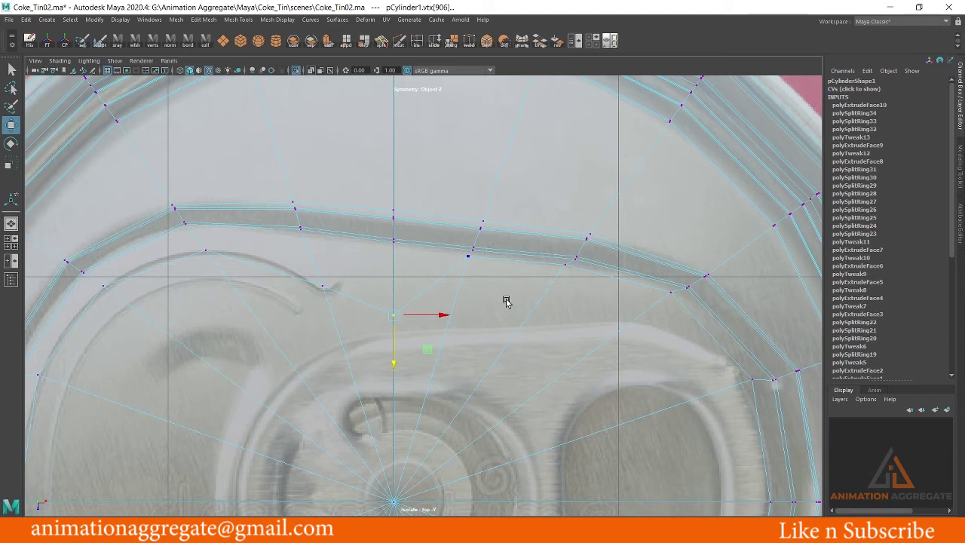
# Lower the next tab-edge vertices and slide them left onto the reference outline
pyautogui.press('Right')
pyautogui.moveTo(468, 306); pyautogui.dragTo(465, 358, button='middle')
pyautogui.press('Right')
pyautogui.click(566, 307)
pyautogui.click(469, 320)
pyautogui.moveTo(516, 320); pyautogui.dragTo(503, 319)
pyautogui.click(567, 288)
pyautogui.moveTo(569, 291); pyautogui.dragTo(566, 354)
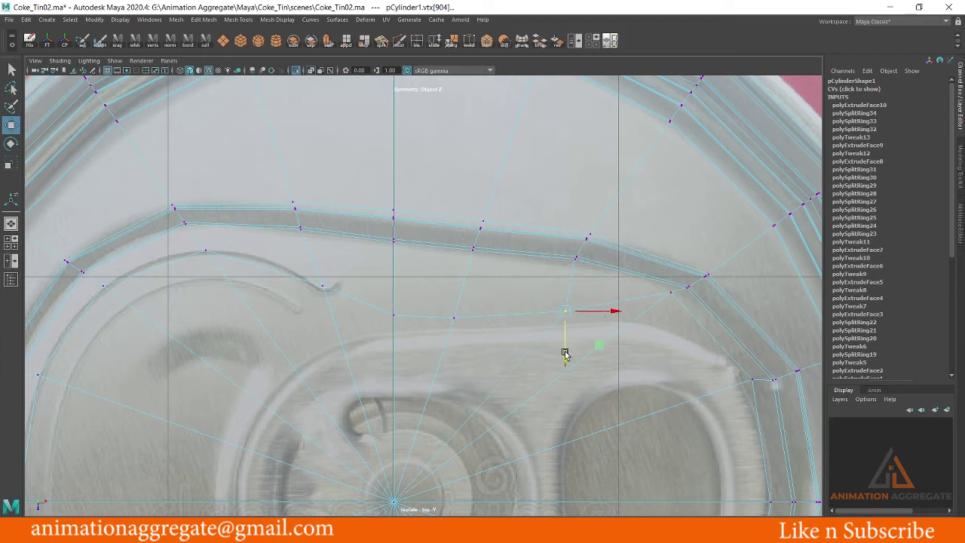
pyautogui.moveTo(613, 311); pyautogui.dragTo(588, 315)
# Lower and shift the right-end vertices near the rim along the reference groove
pyautogui.click(668, 296)
pyautogui.moveTo(665, 323); pyautogui.dragTo(670, 366)
pyautogui.moveTo(716, 321); pyautogui.dragTo(690, 320)
pyautogui.moveTo(646, 367); pyautogui.dragTo(642, 362)
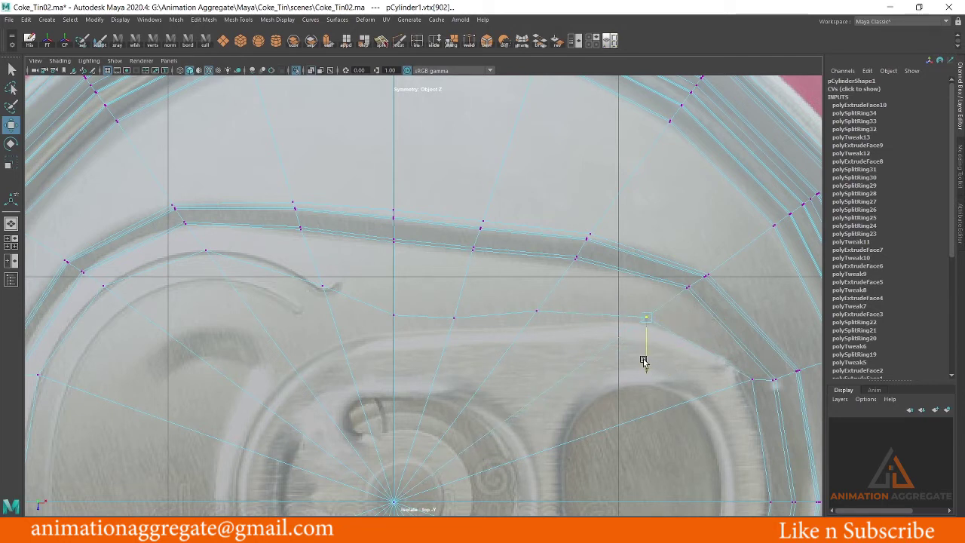
pyautogui.click(752, 379)
pyautogui.moveTo(753, 423); pyautogui.dragTo(753, 431)
pyautogui.moveTo(249, 342)
pyautogui.keyDown('alt'); pyautogui.mouseDown(button='middle')
pyautogui.moveTo(360, 269)
pyautogui.moveTo(423, 246)
pyautogui.mouseUp(button='middle'); pyautogui.keyUp('alt')
pyautogui.moveTo(366, 455)
pyautogui.keyDown('alt'); pyautogui.mouseDown(button='middle')
pyautogui.moveTo(366, 304)
pyautogui.moveTo(352, 215)
pyautogui.moveTo(362, 332)
pyautogui.mouseUp(button='middle'); pyautogui.keyUp('alt')
pyautogui.keyDown('alt'); pyautogui.moveTo(347, 183); pyautogui.dragTo(347, 281, button='middle'); pyautogui.keyUp('alt')
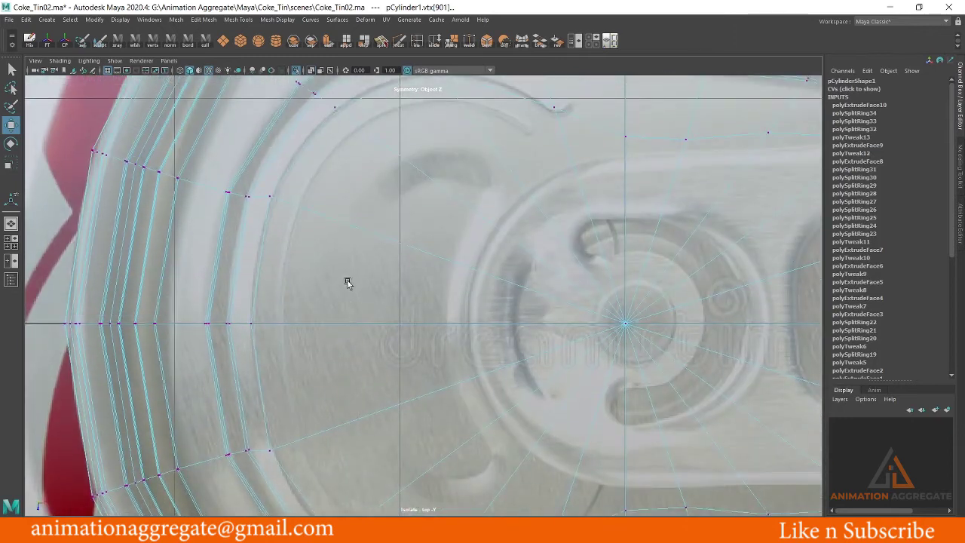
pyautogui.keyDown('alt'); pyautogui.moveTo(306, 216); pyautogui.dragTo(306, 226, button='middle'); pyautogui.keyUp('alt')
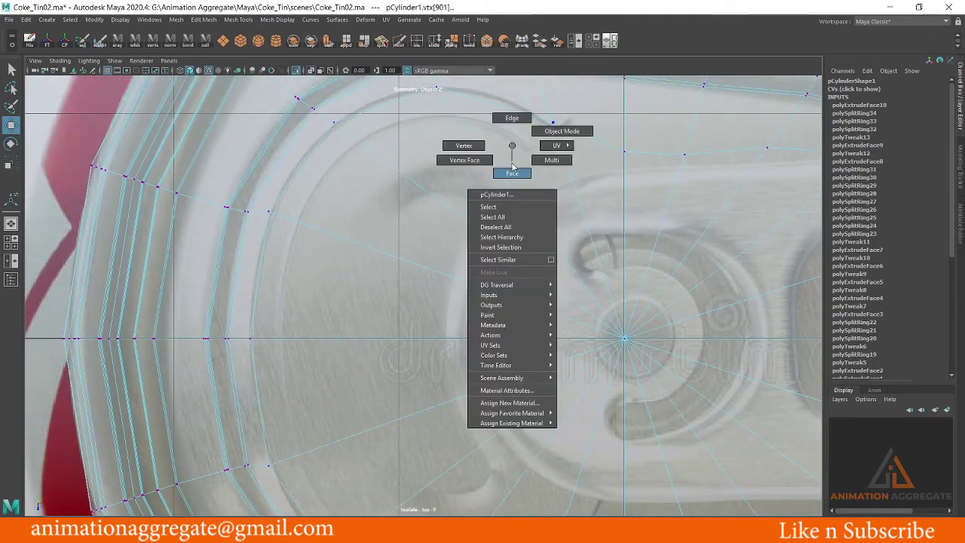
# Extrude the tab faces f[40:59] with Ctrl+E and adjust the new faces
pyautogui.moveTo(512, 144); pyautogui.dragTo(508, 172, button='right')
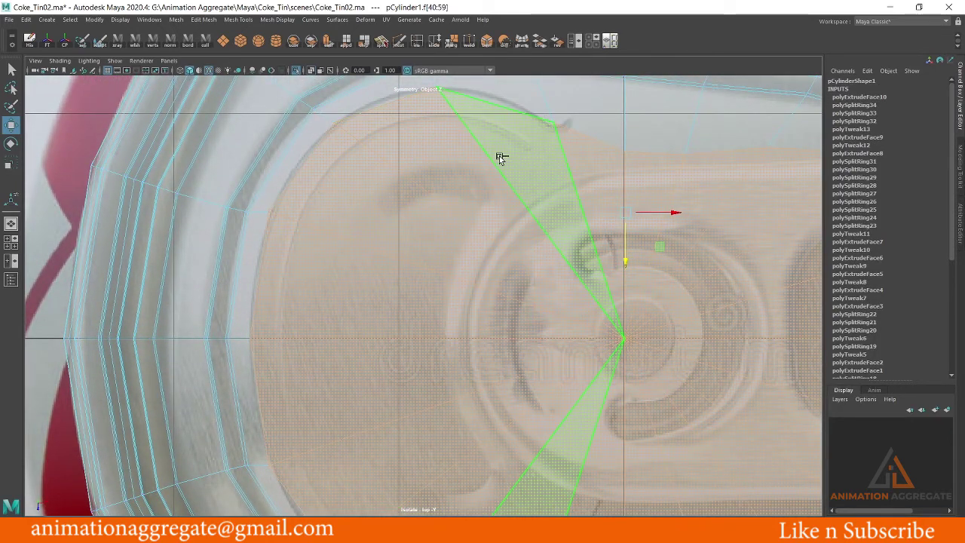
pyautogui.hotkey('ctrl', 'e')
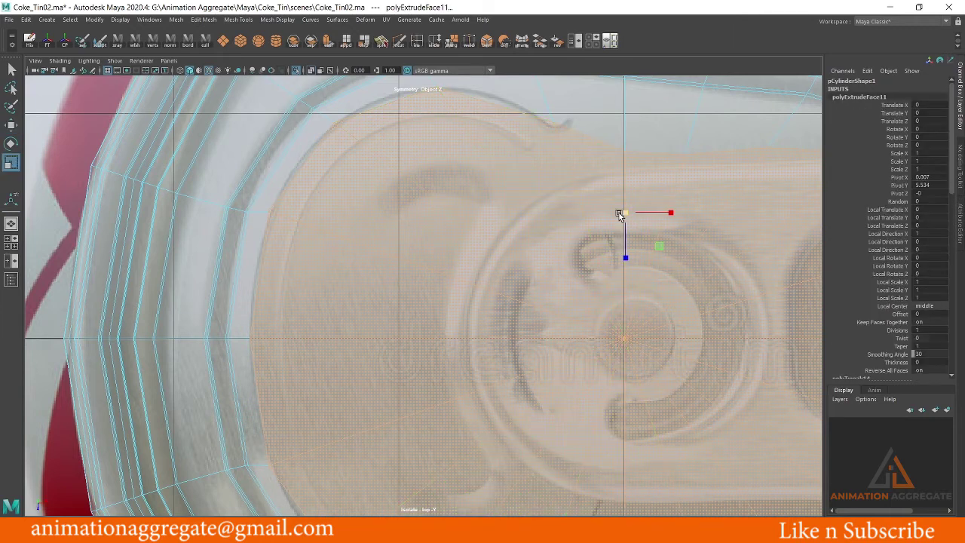
pyautogui.moveTo(620, 215); pyautogui.dragTo(592, 226)
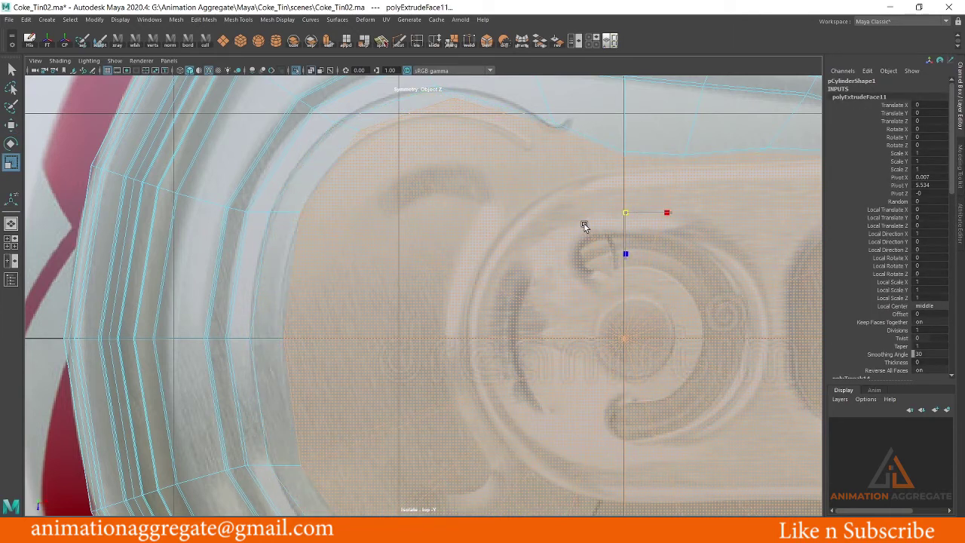
pyautogui.moveTo(585, 227); pyautogui.dragTo(347, 200, button='right')
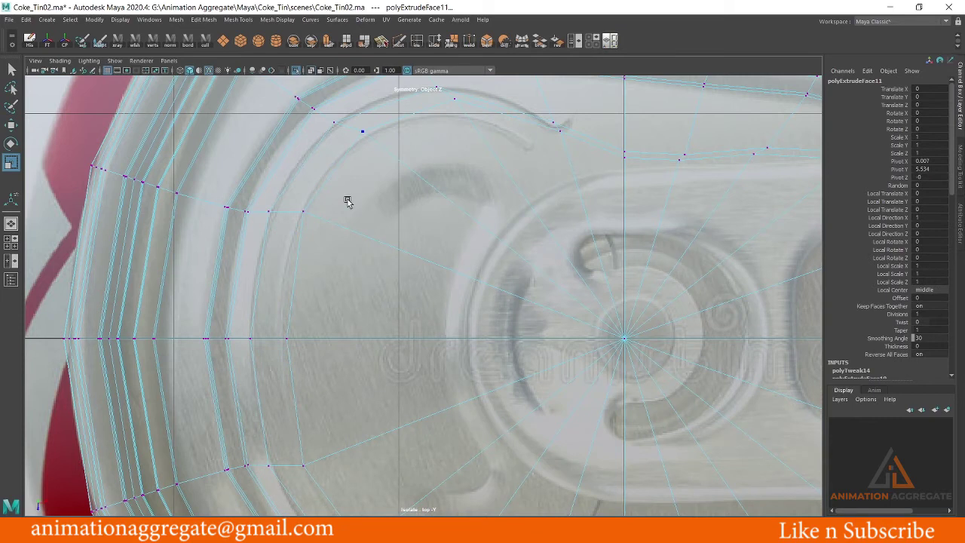
# Move the left-end outline vertices onto the reference edge
pyautogui.click(303, 211)
pyautogui.press('w')
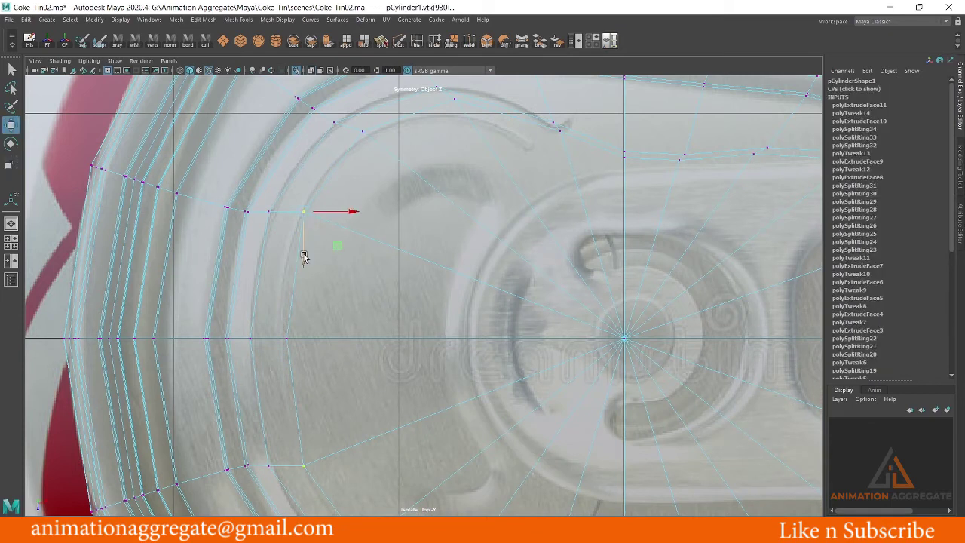
pyautogui.moveTo(302, 254); pyautogui.dragTo(302, 270)
pyautogui.moveTo(345, 224); pyautogui.dragTo(338, 220)
pyautogui.click(362, 132)
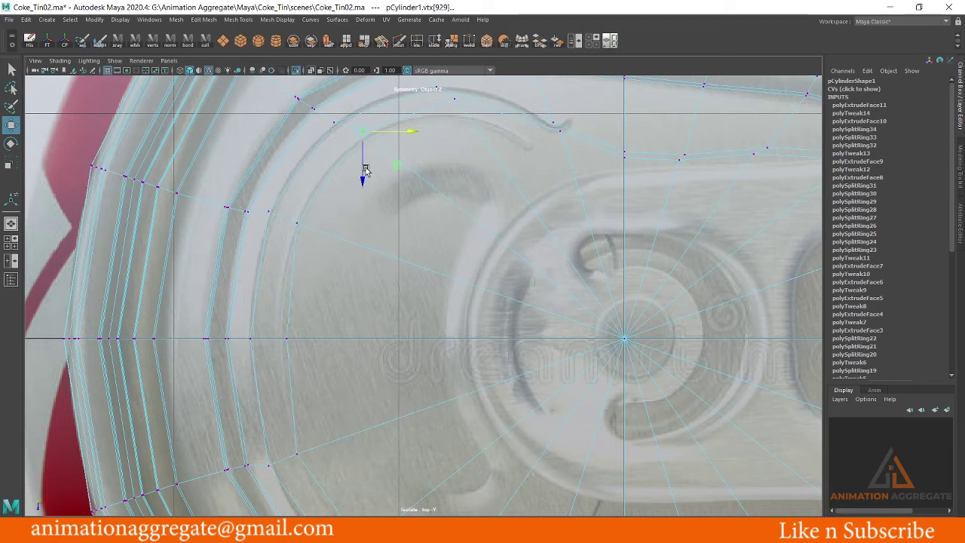
pyautogui.moveTo(423, 120); pyautogui.dragTo(426, 129, button='middle')
pyautogui.click(454, 101)
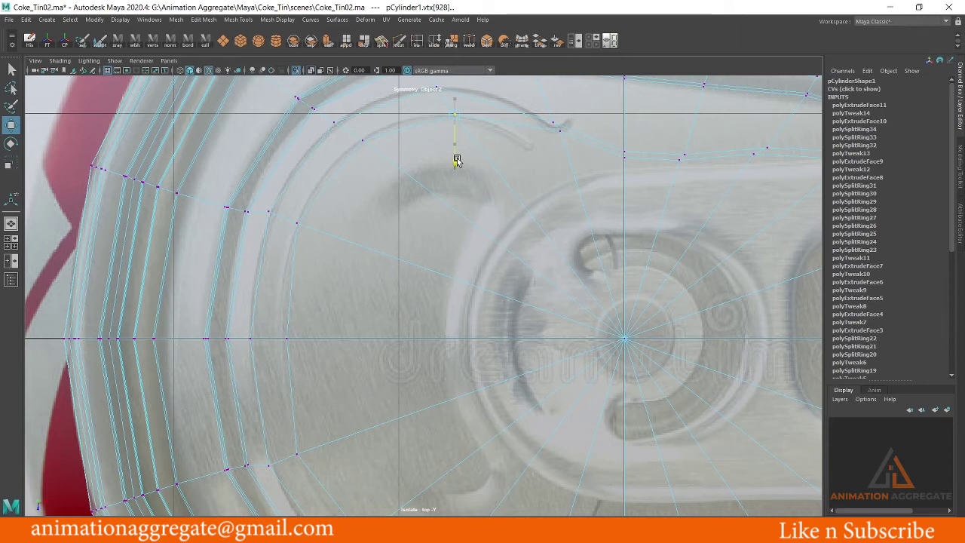
pyautogui.keyDown('alt'); pyautogui.moveTo(491, 136); pyautogui.dragTo(398, 205, button='middle'); pyautogui.keyUp('alt')
pyautogui.keyDown('alt'); pyautogui.moveTo(398, 205); pyautogui.dragTo(490, 296, button='right'); pyautogui.keyUp('alt')
pyautogui.click(501, 260)
pyautogui.moveTo(501, 261); pyautogui.dragTo(461, 280)
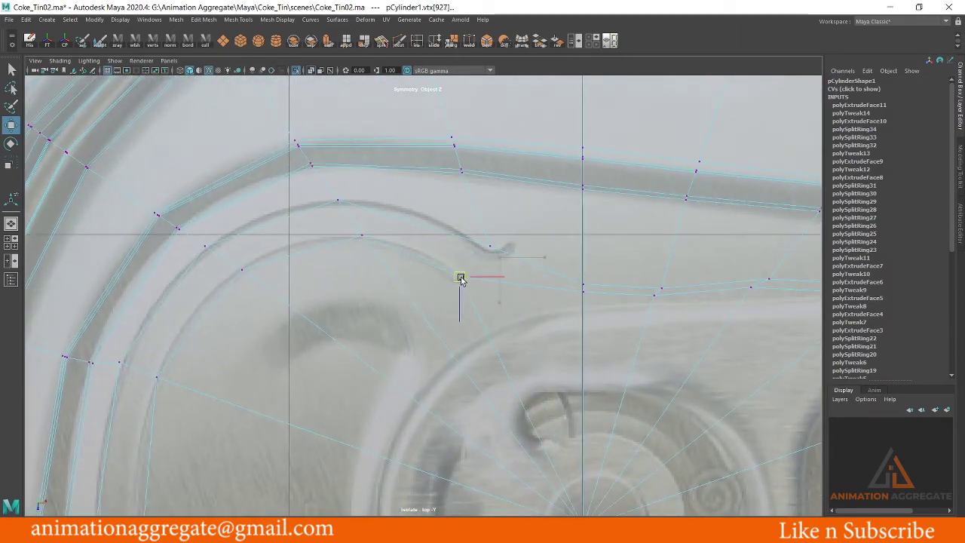
# Lower the next four upper-edge vertices onto the reference outline
pyautogui.click(582, 291)
pyautogui.moveTo(582, 330); pyautogui.dragTo(586, 355)
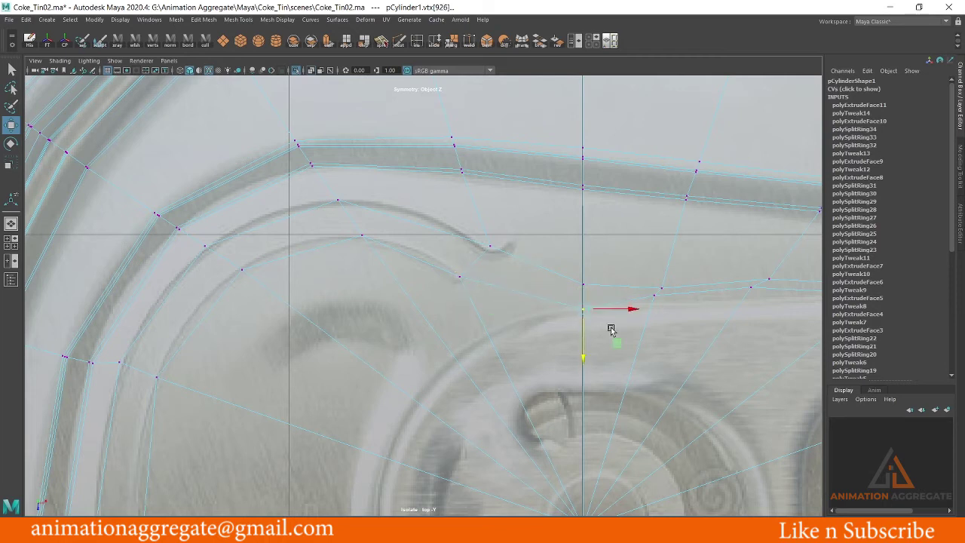
pyautogui.keyDown('alt'); pyautogui.moveTo(604, 312); pyautogui.dragTo(478, 308, button='middle'); pyautogui.keyUp('alt')
pyautogui.click(533, 294)
pyautogui.moveTo(531, 338); pyautogui.dragTo(534, 355)
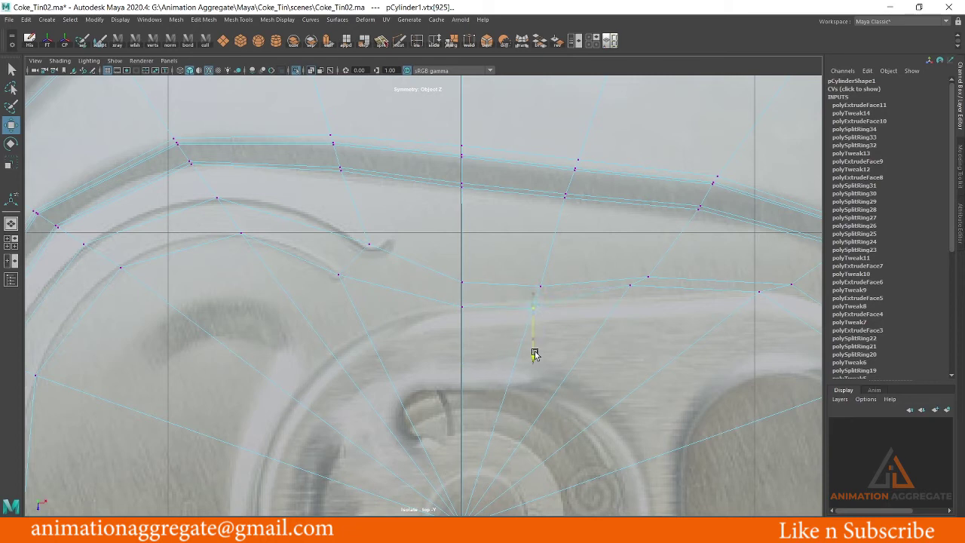
pyautogui.keyDown('alt'); pyautogui.moveTo(565, 332); pyautogui.dragTo(548, 320, button='middle'); pyautogui.keyUp('alt')
pyautogui.click(544, 305)
pyautogui.moveTo(543, 336); pyautogui.dragTo(545, 352)
pyautogui.keyDown('alt'); pyautogui.moveTo(651, 306); pyautogui.dragTo(573, 307, button='middle'); pyautogui.keyUp('alt')
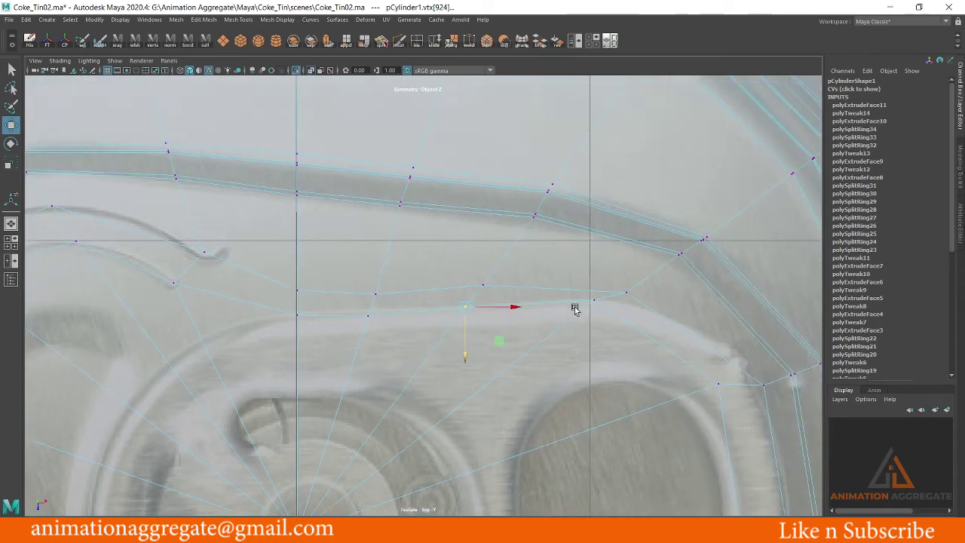
pyautogui.click(594, 302)
pyautogui.moveTo(595, 345); pyautogui.dragTo(598, 356)
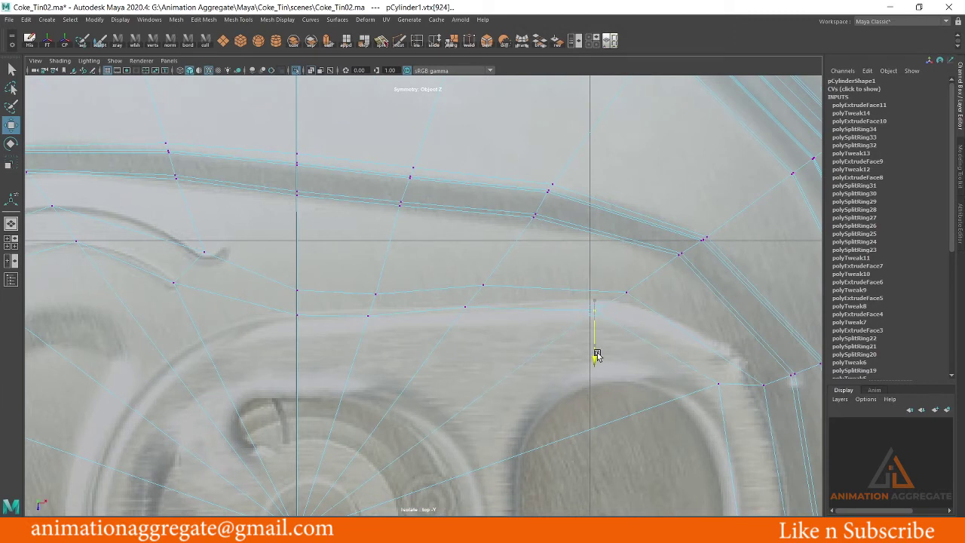
# Align the vertex near the tab corner with the outline and inspect the can top
pyautogui.keyDown('alt'); pyautogui.moveTo(597, 356); pyautogui.dragTo(592, 334, button='middle'); pyautogui.keyUp('alt')
pyautogui.click(605, 363)
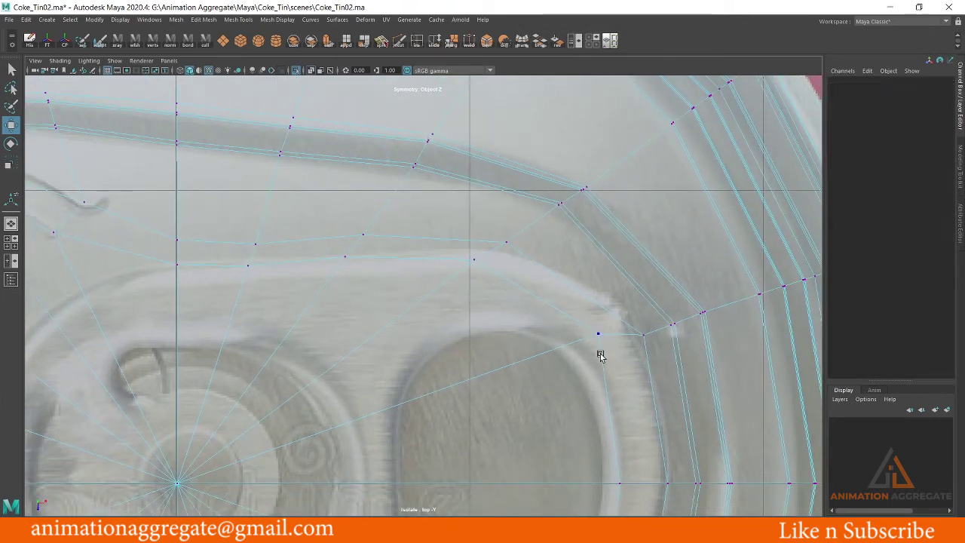
pyautogui.click(598, 334)
pyautogui.moveTo(599, 362); pyautogui.dragTo(601, 387)
pyautogui.moveTo(636, 350); pyautogui.dragTo(642, 350)
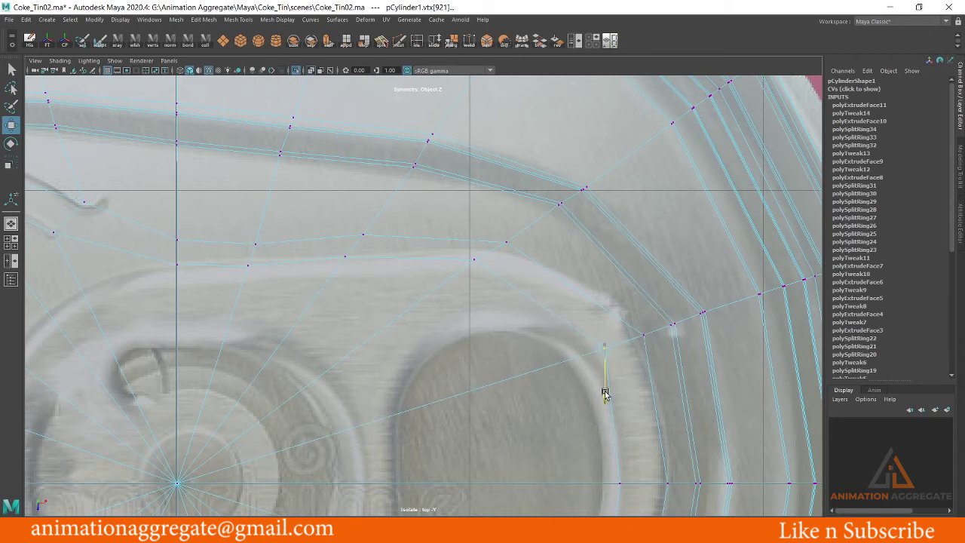
pyautogui.keyDown('alt'); pyautogui.moveTo(614, 366); pyautogui.dragTo(546, 279, button='right'); pyautogui.keyUp('alt')
pyautogui.moveTo(545, 279)
pyautogui.keyDown('alt'); pyautogui.mouseDown()
pyautogui.moveTo(432, 232)
pyautogui.moveTo(468, 326)
pyautogui.mouseUp(); pyautogui.keyUp('alt')
pyautogui.moveTo(351, 351); pyautogui.dragTo(347, 351)
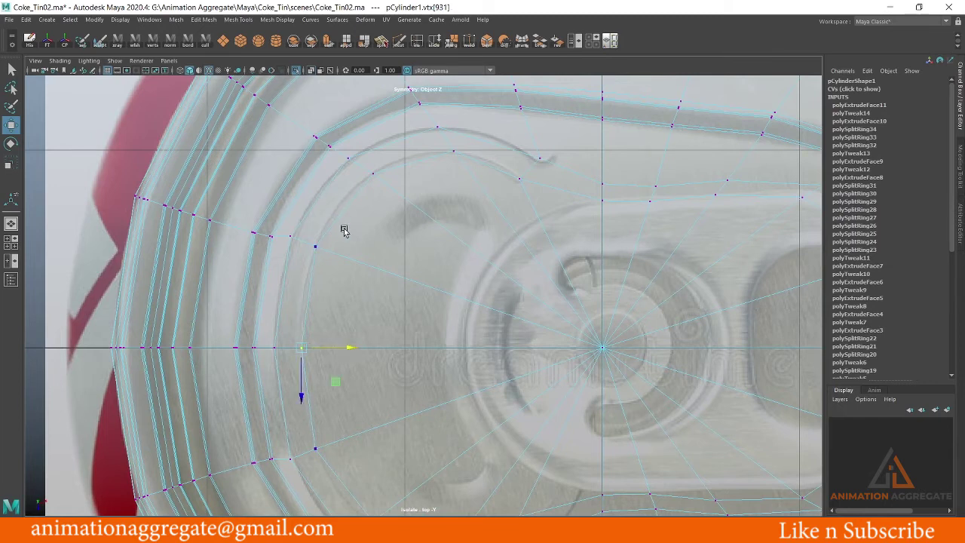
pyautogui.keyDown('alt'); pyautogui.moveTo(341, 228); pyautogui.dragTo(396, 287, button='middle'); pyautogui.keyUp('alt')
pyautogui.keyDown('alt'); pyautogui.moveTo(418, 265); pyautogui.dragTo(491, 309, button='right'); pyautogui.keyUp('alt')
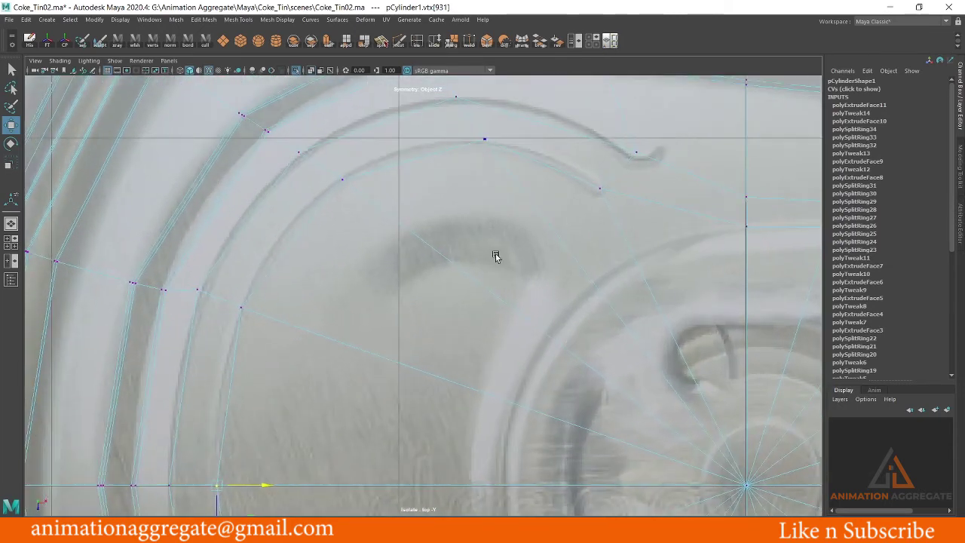
pyautogui.keyDown('alt'); pyautogui.moveTo(462, 193); pyautogui.dragTo(485, 82, button='right'); pyautogui.keyUp('alt')
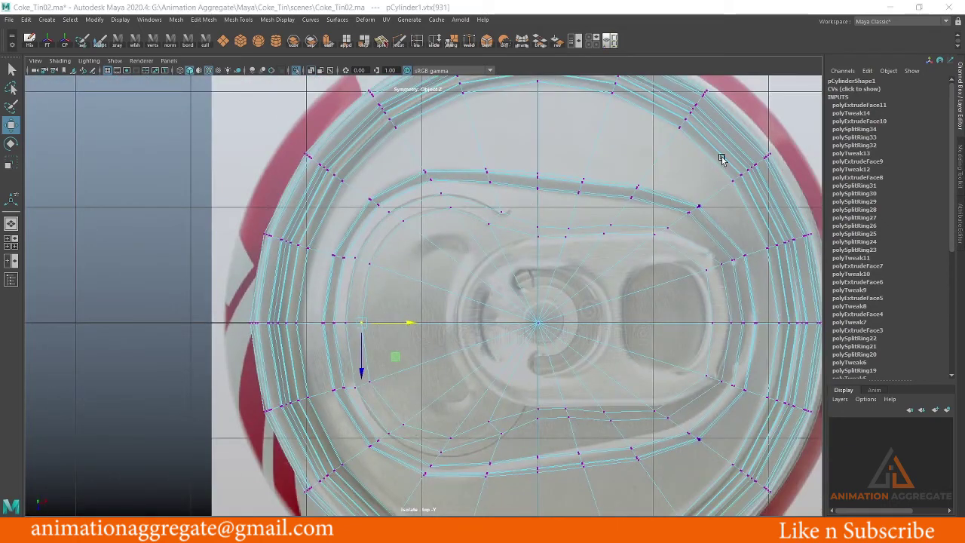
# Extrude the arc of faces along the tab outline, selected by double-click in perspective
pyautogui.press('space')
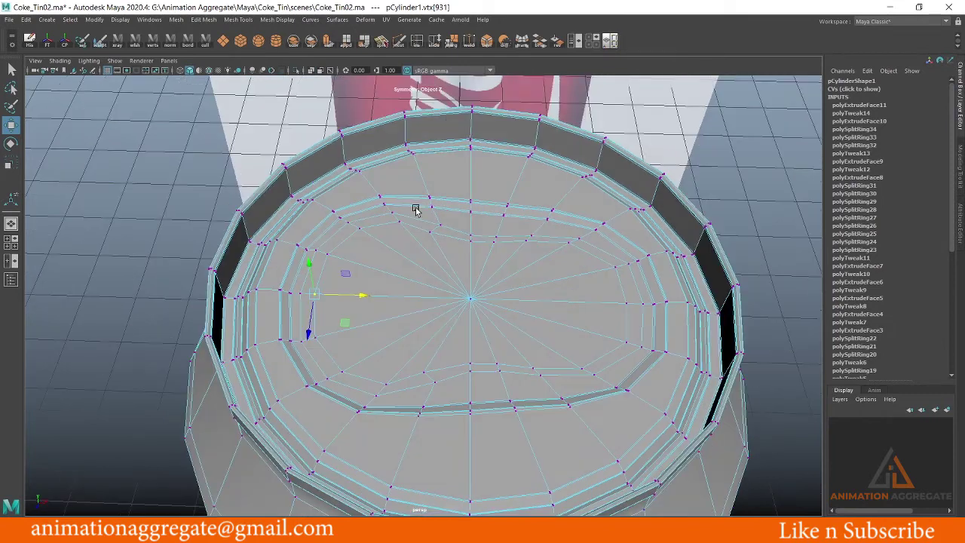
pyautogui.press('F11')
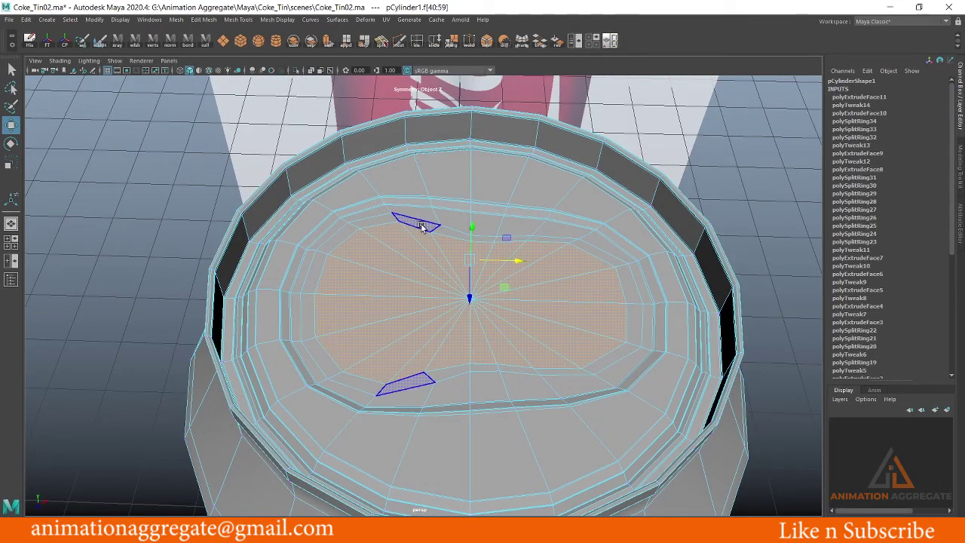
pyautogui.click(384, 221)
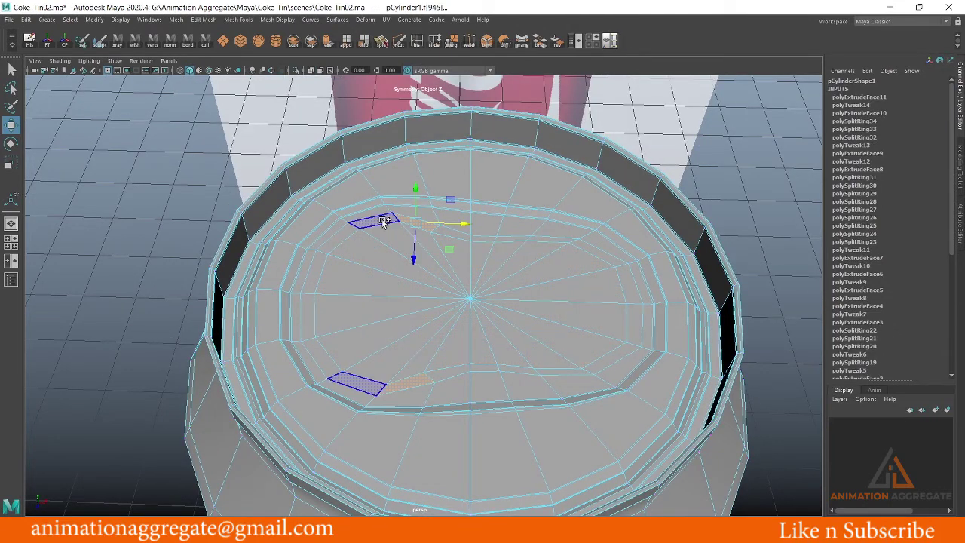
pyautogui.doubleClick(384, 221)
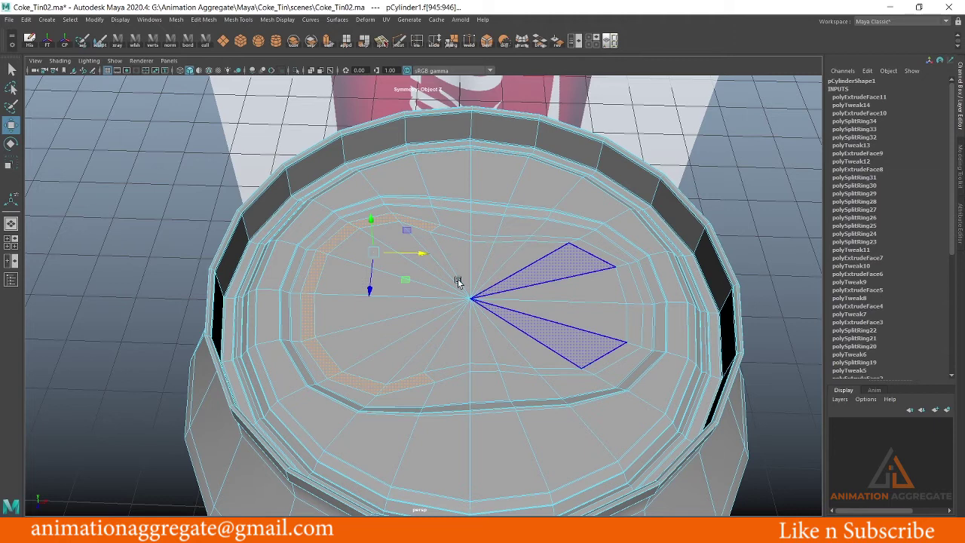
pyautogui.keyDown('shift'); pyautogui.rightClick(166, 159); pyautogui.keyUp('shift')
pyautogui.click(168, 181)
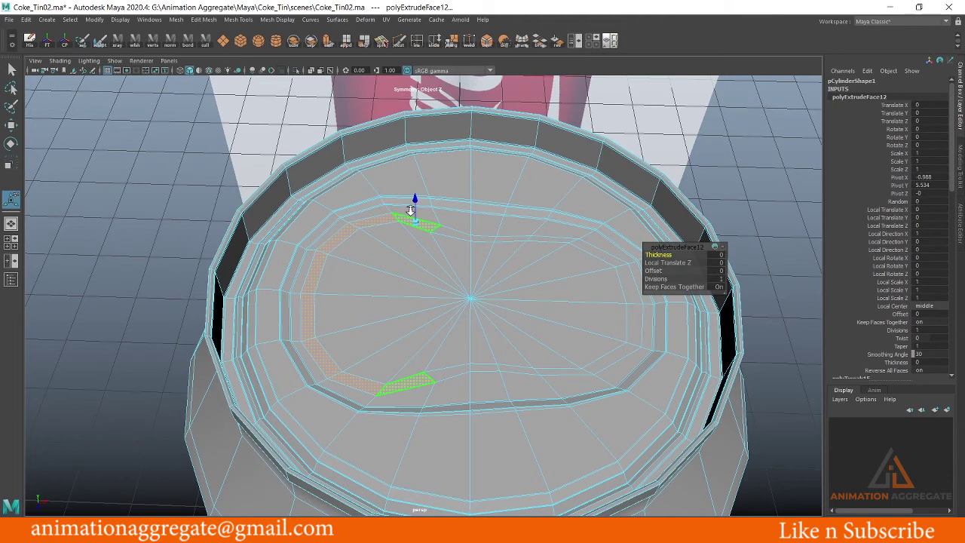
# Set the new extrusion's offset to 0.05 in the top view
pyautogui.scroll(3, 445, 261)
pyautogui.press('space')
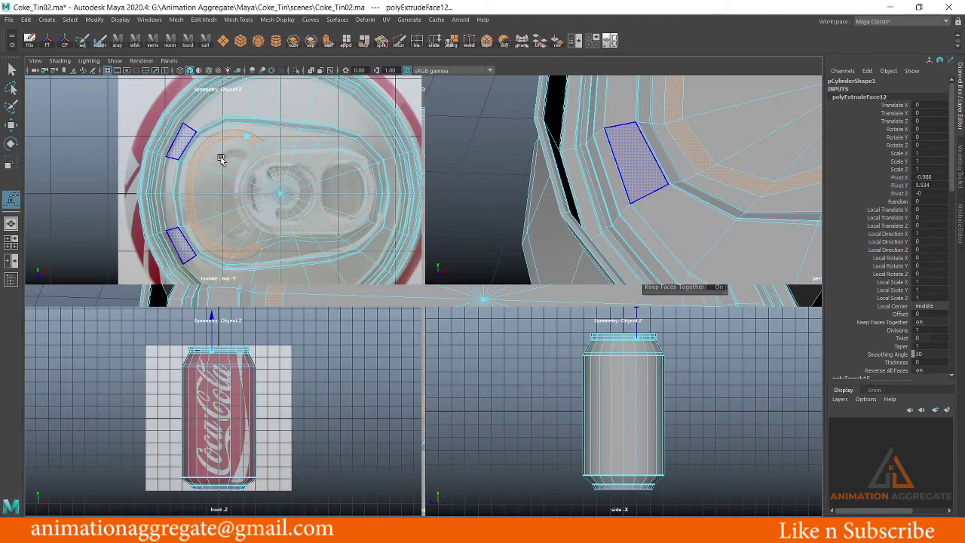
pyautogui.press('space')
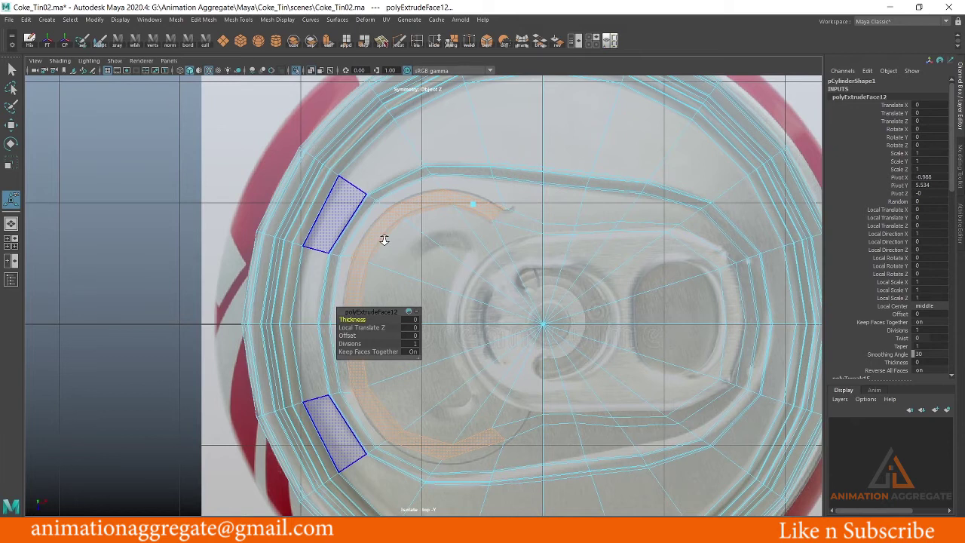
pyautogui.scroll(3, 384, 239)
pyautogui.click(353, 335)
pyautogui.write('.05')
pyautogui.press('Return')
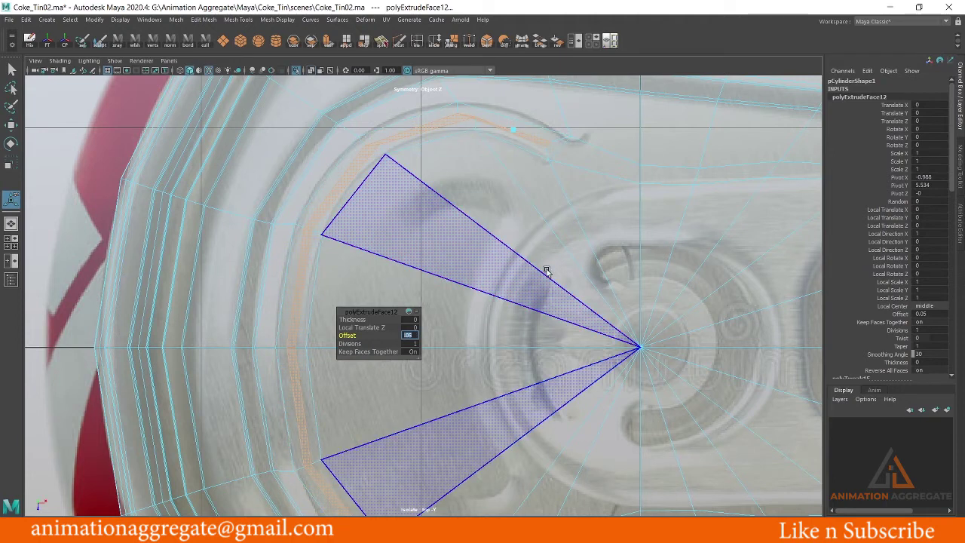
pyautogui.press('Down')
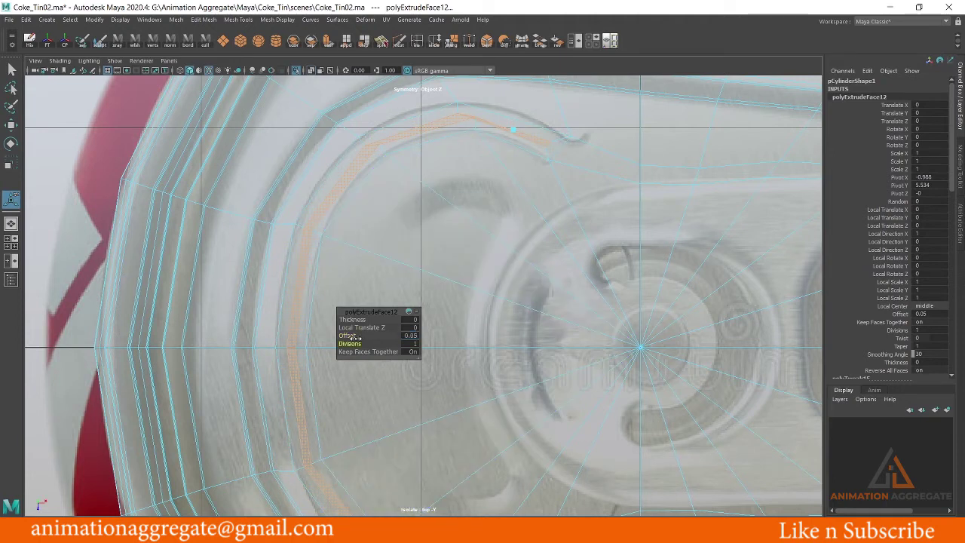
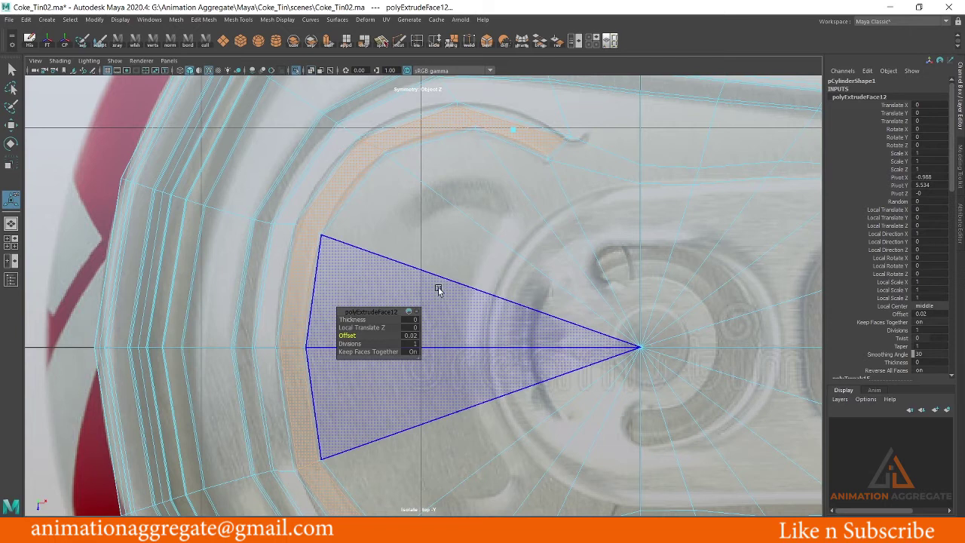
# Back in face mode, select the run of curved groove faces on the can lid
pyautogui.press('q')
pyautogui.keyDown('shift'); pyautogui.click(439, 224); pyautogui.keyUp('shift')
pyautogui.rightClick(439, 222)
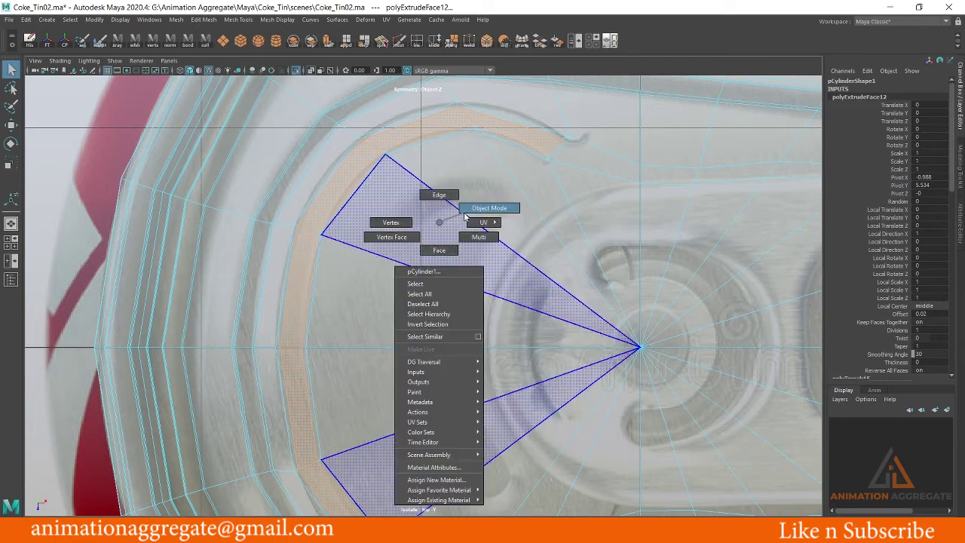
pyautogui.click(464, 213)
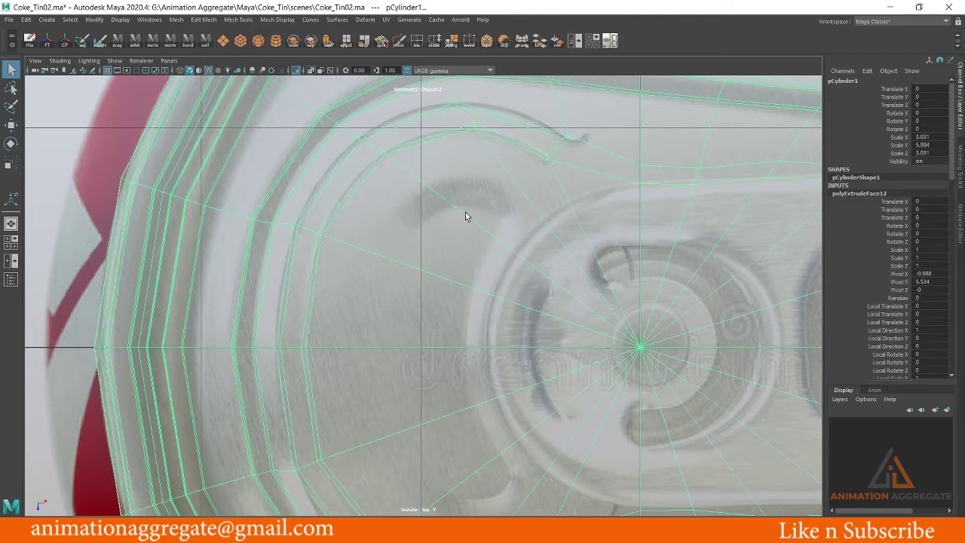
pyautogui.scroll(-2, 487, 259)
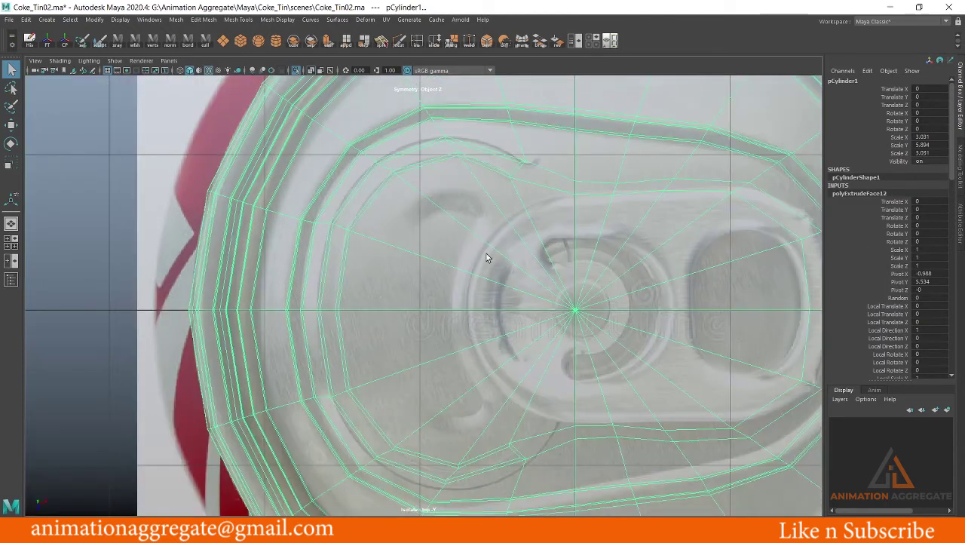
pyautogui.rightClick(494, 163)
pyautogui.click(496, 186)
pyautogui.click(497, 162)
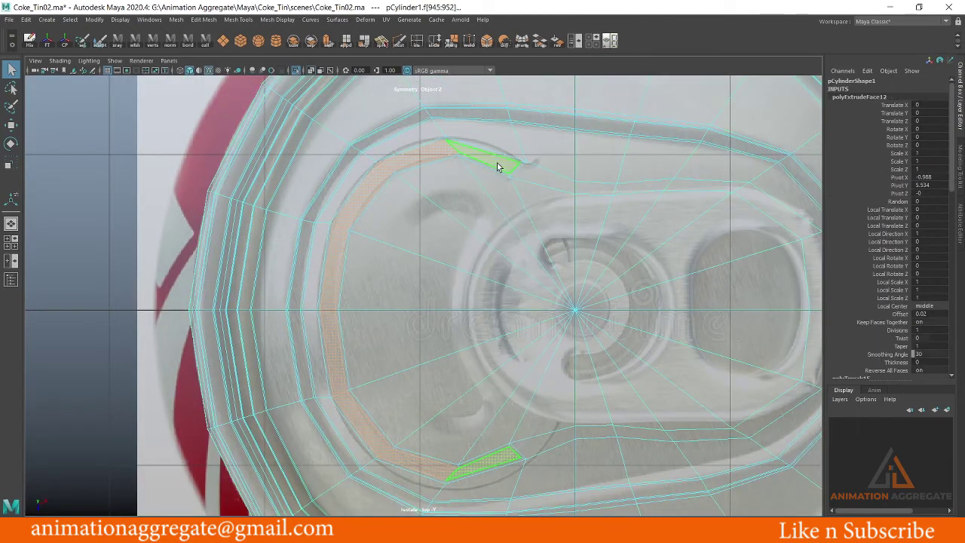
pyautogui.doubleClick(498, 163)
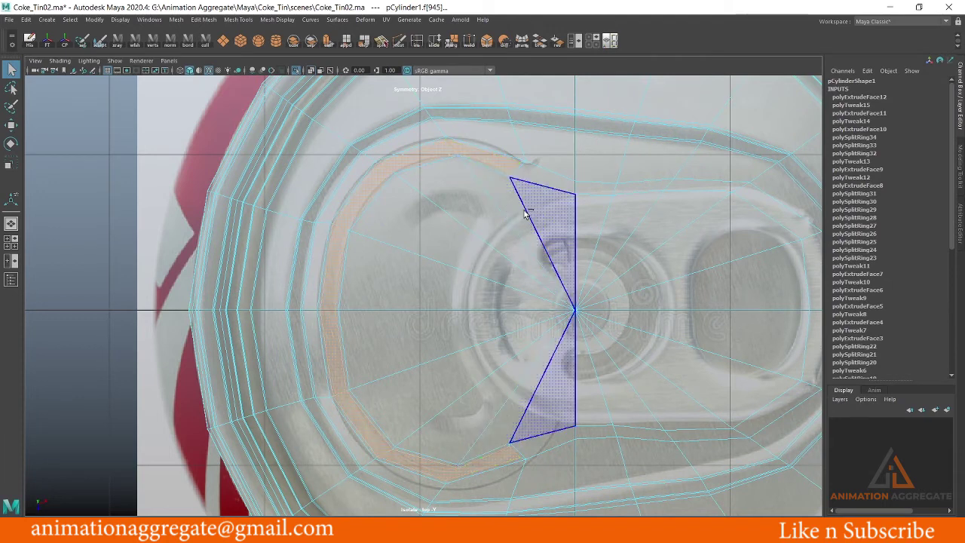
# Extrude the groove faces with Local Translate Z 0.01, then return to Object Mode
pyautogui.keyDown('shift'); pyautogui.rightClick(497, 163); pyautogui.keyUp('shift')
pyautogui.keyDown('shift'); pyautogui.moveTo(497, 177); pyautogui.dragTo(496, 191, button='right'); pyautogui.keyUp('shift')
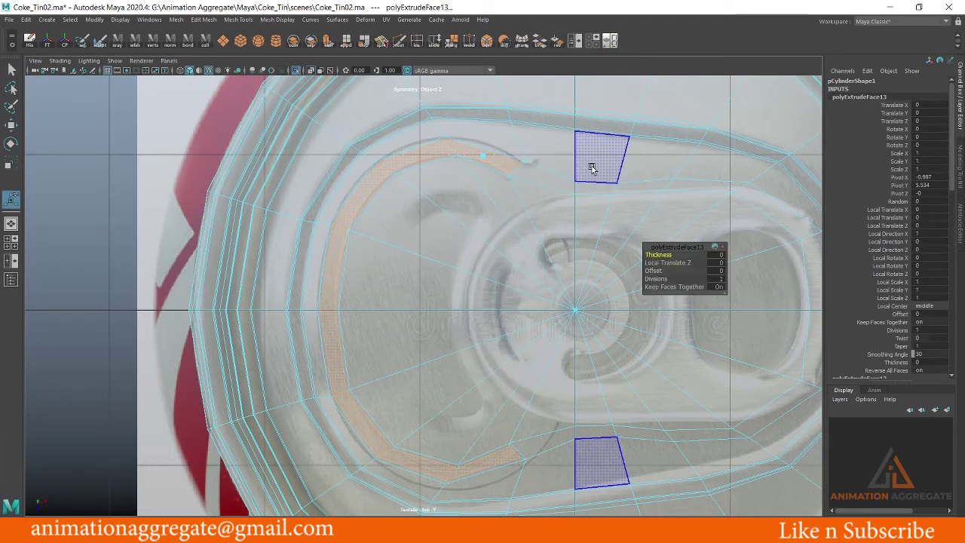
pyautogui.press('space')
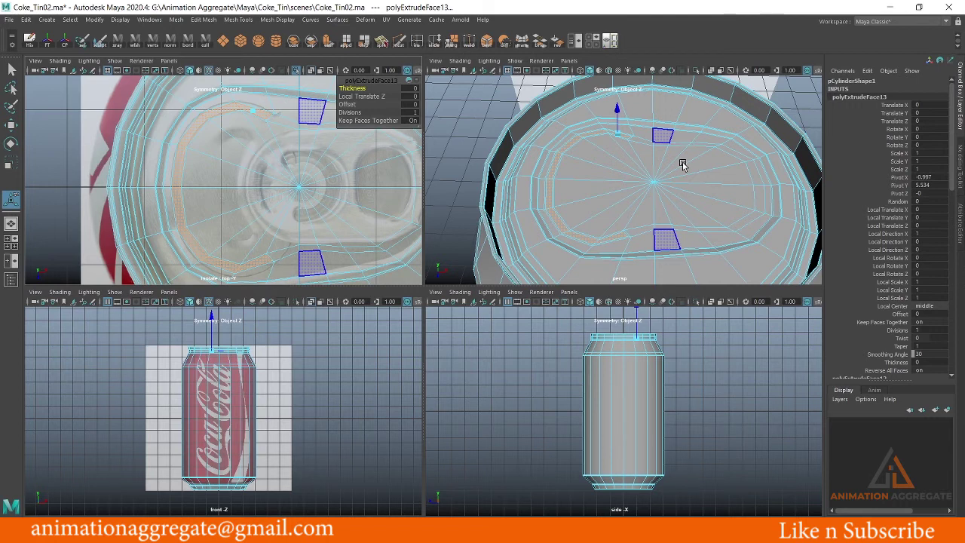
pyautogui.press('space')
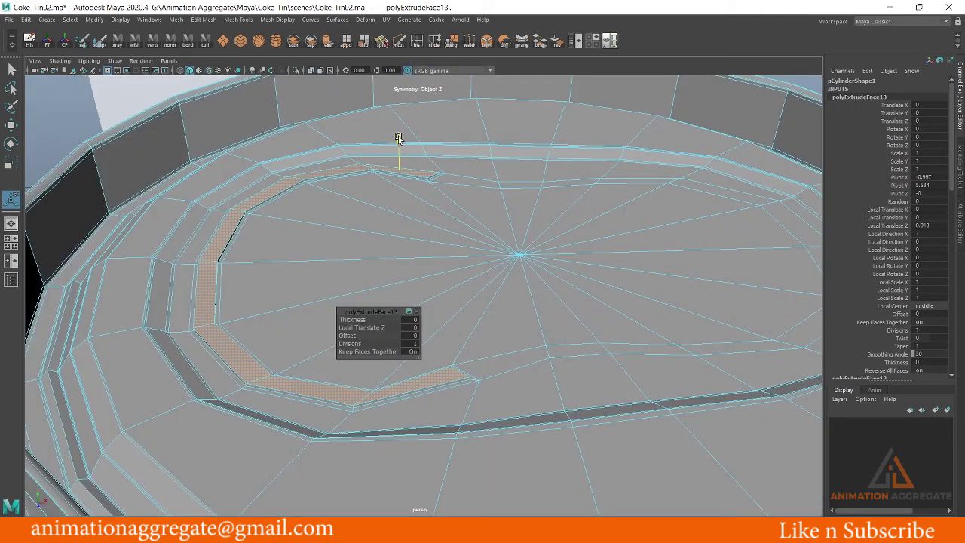
pyautogui.moveTo(398, 137); pyautogui.dragTo(400, 138)
pyautogui.press('q')
pyautogui.press('F8')
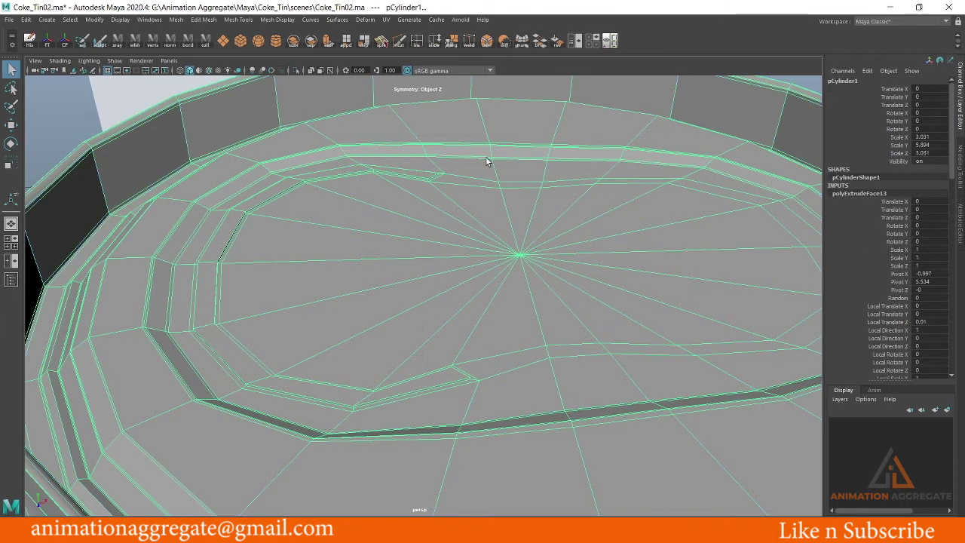
pyautogui.keyDown('alt'); pyautogui.moveTo(487, 162); pyautogui.dragTo(127, 145, button='right'); pyautogui.keyUp('alt')
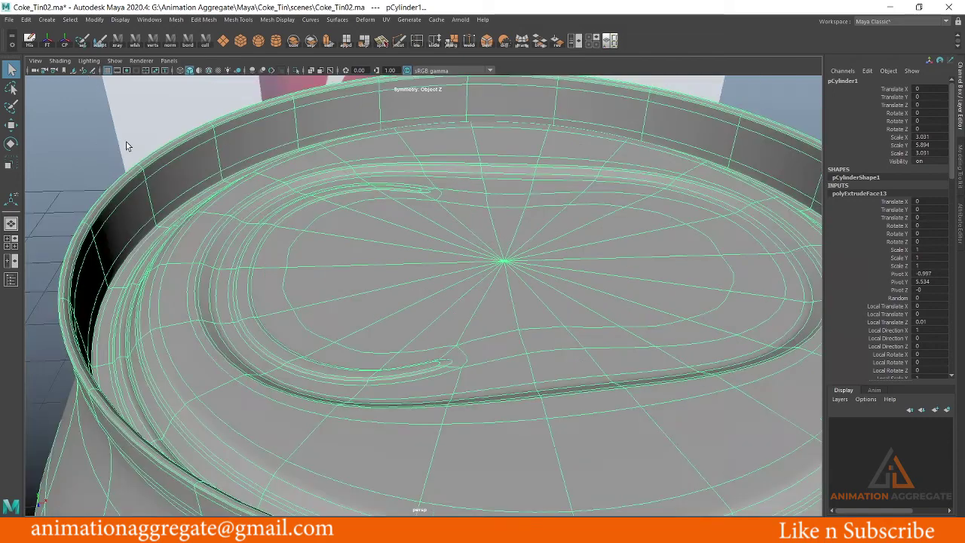
# Reselect the can, switch off smooth mesh preview and frame the groove edges
pyautogui.click(78, 127)
pyautogui.keyDown('alt'); pyautogui.moveTo(78, 127); pyautogui.dragTo(381, 204); pyautogui.keyUp('alt')
pyautogui.click(329, 176)
pyautogui.moveTo(329, 176)
pyautogui.keyDown('alt'); pyautogui.mouseDown()
pyautogui.moveTo(375, 224)
pyautogui.moveTo(325, 211)
pyautogui.moveTo(451, 195)
pyautogui.moveTo(476, 209)
pyautogui.mouseUp(); pyautogui.keyUp('alt')
pyautogui.press('1')
pyautogui.moveTo(402, 224)
pyautogui.keyDown('alt'); pyautogui.mouseDown()
pyautogui.moveTo(370, 205)
pyautogui.moveTo(422, 233)
pyautogui.moveTo(422, 196)
pyautogui.mouseUp(); pyautogui.keyUp('alt')
pyautogui.keyDown('shift'); pyautogui.moveTo(422, 196); pyautogui.dragTo(367, 175, button='right'); pyautogui.keyUp('shift')
pyautogui.moveTo(366, 175)
pyautogui.keyDown('alt'); pyautogui.mouseDown()
pyautogui.moveTo(485, 308)
pyautogui.moveTo(387, 236)
pyautogui.moveTo(430, 295)
pyautogui.moveTo(413, 293)
pyautogui.mouseUp(); pyautogui.keyUp('alt')
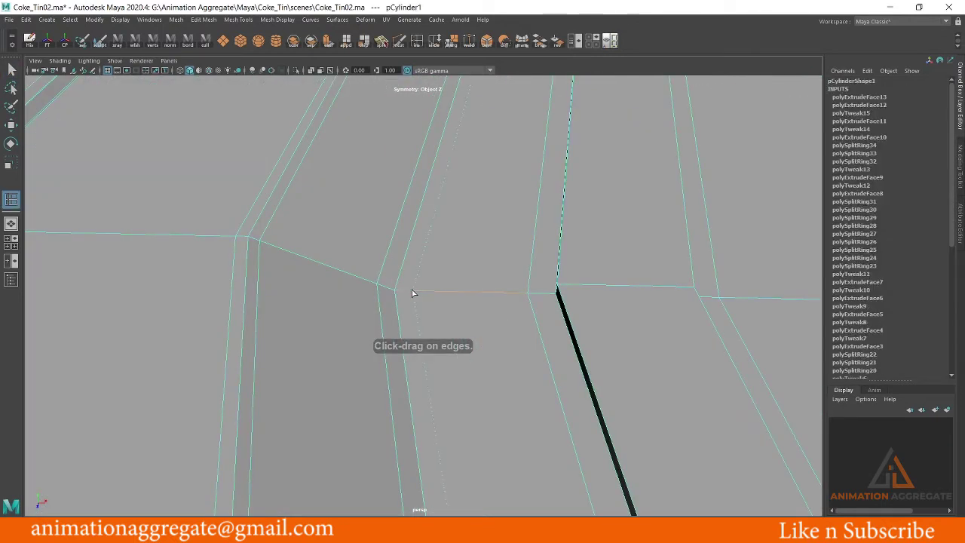
# Insert several edge loops alongside the groove and at its corner
pyautogui.click(408, 293)
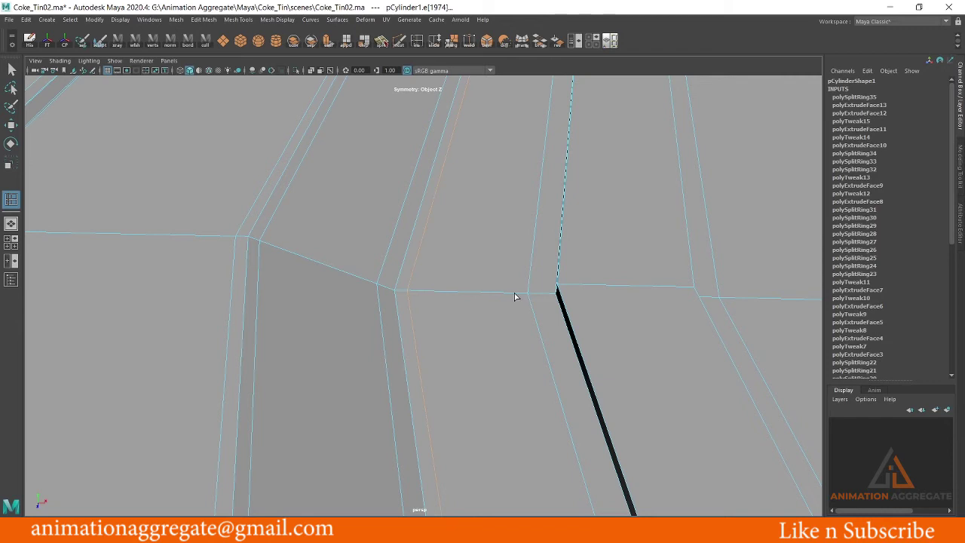
pyautogui.moveTo(521, 297); pyautogui.dragTo(537, 294)
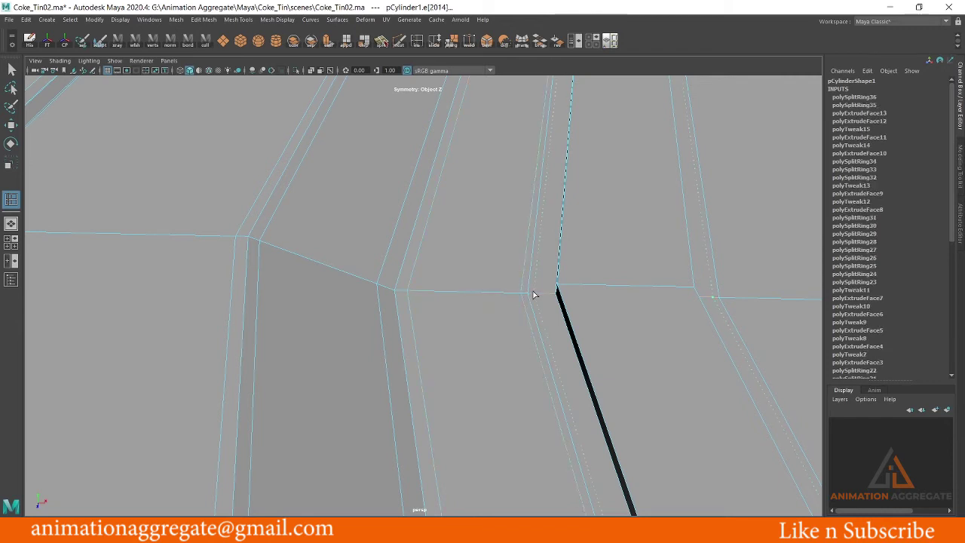
pyautogui.click(666, 295)
pyautogui.keyDown('alt'); pyautogui.moveTo(666, 295); pyautogui.dragTo(617, 293, button='middle'); pyautogui.keyUp('alt')
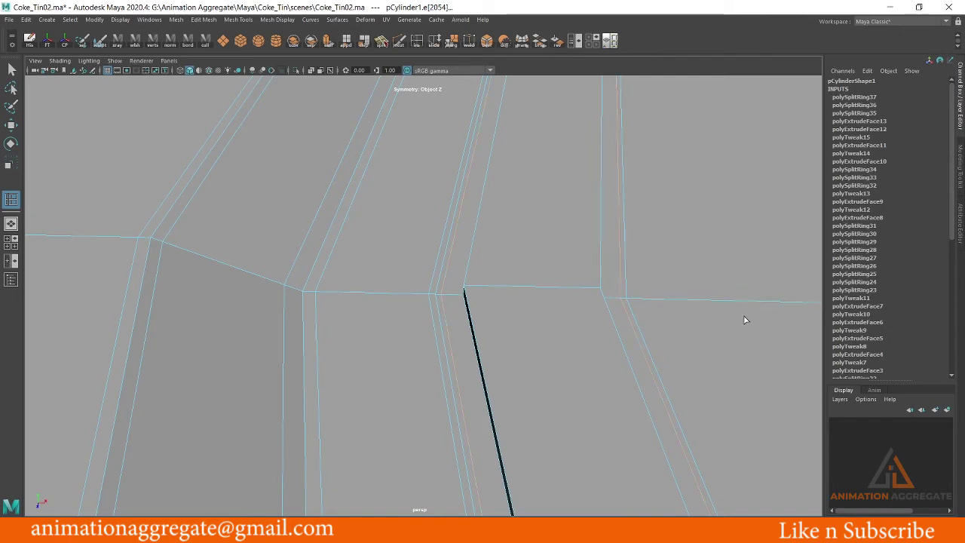
pyautogui.keyDown('alt'); pyautogui.moveTo(560, 298); pyautogui.dragTo(571, 291, button='middle'); pyautogui.keyUp('alt')
pyautogui.moveTo(582, 234)
pyautogui.keyDown('alt'); pyautogui.mouseDown()
pyautogui.moveTo(459, 237)
pyautogui.moveTo(468, 301)
pyautogui.moveTo(546, 302)
pyautogui.mouseUp(); pyautogui.keyUp('alt')
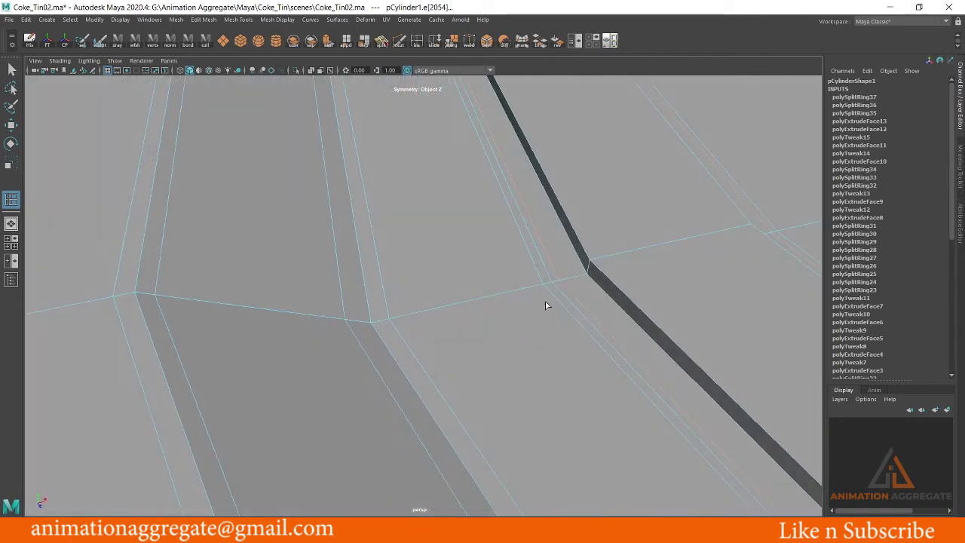
pyautogui.click(589, 275)
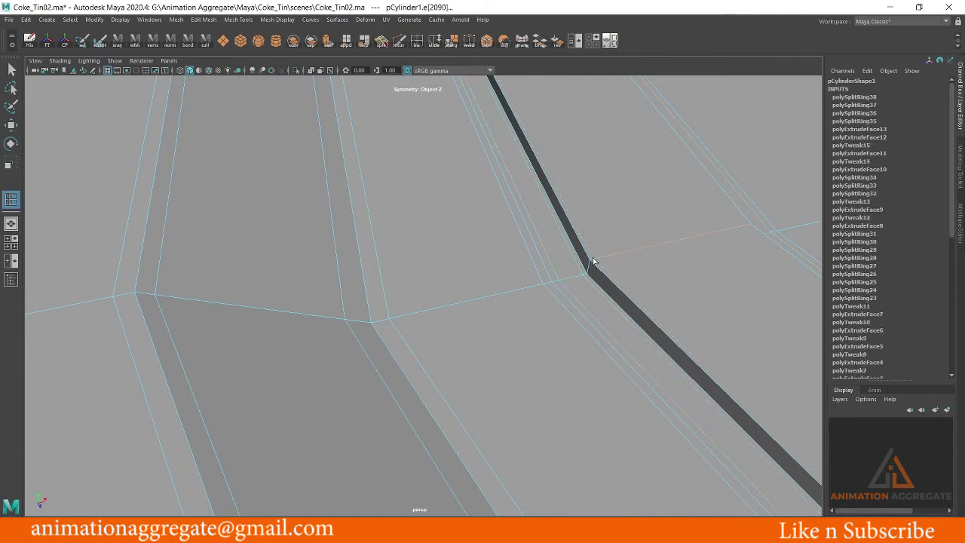
pyautogui.click(593, 261)
# Inspect the inner-rim edge junction, then return to Object Mode with the can selected
pyautogui.press('f')
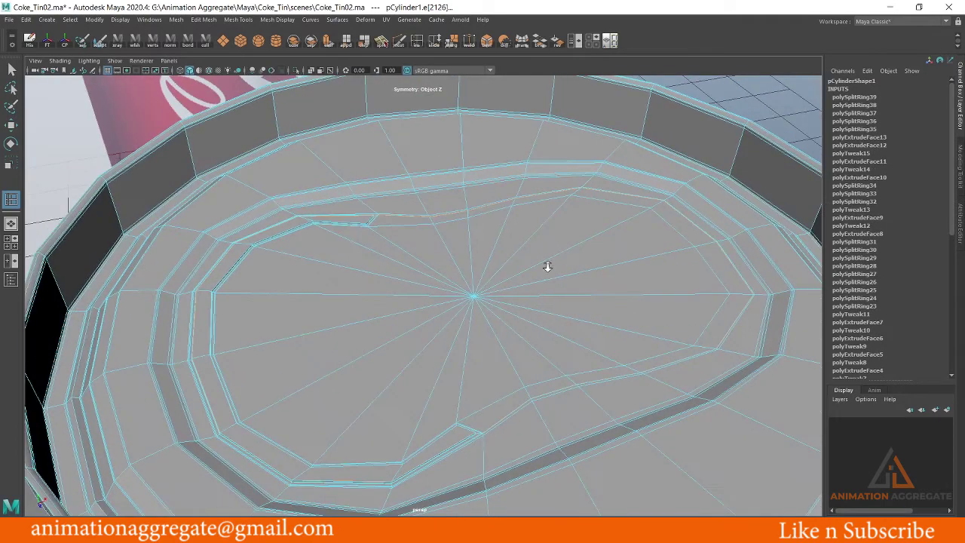
pyautogui.moveTo(419, 264)
pyautogui.keyDown('alt'); pyautogui.mouseDown()
pyautogui.moveTo(373, 254)
pyautogui.moveTo(538, 233)
pyautogui.moveTo(508, 237)
pyautogui.mouseUp(); pyautogui.keyUp('alt')
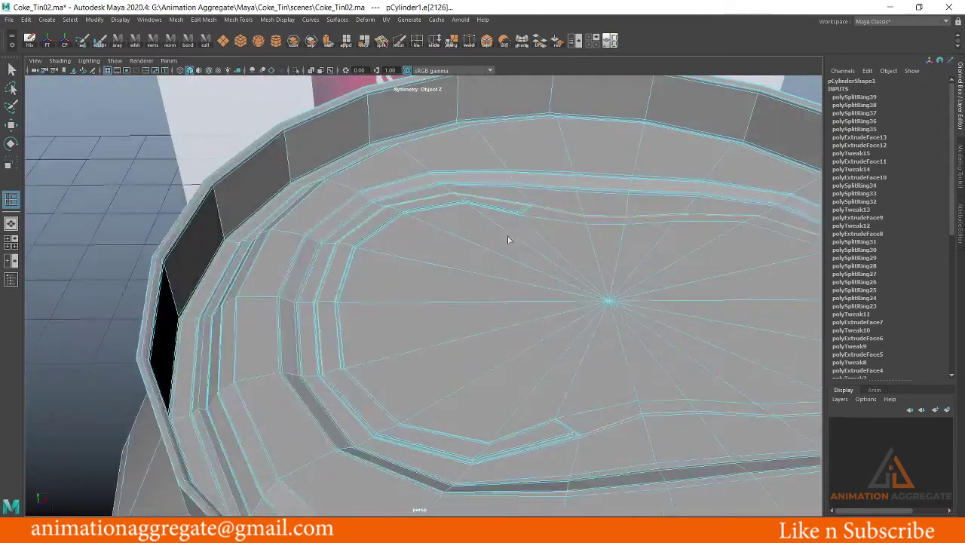
pyautogui.scroll(3, 459, 322)
pyautogui.scroll(-3, 445, 226)
pyautogui.scroll(4, 478, 295)
pyautogui.scroll(3, 372, 252)
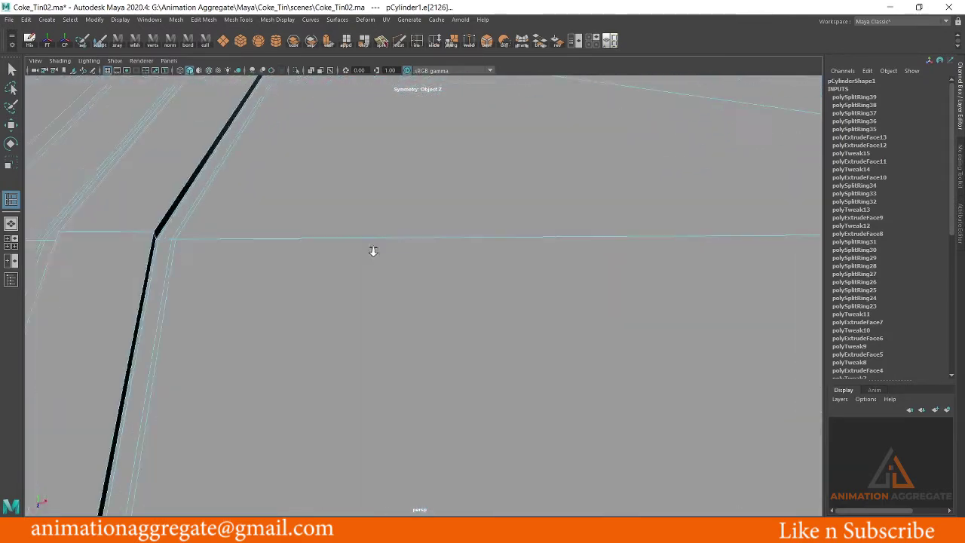
pyautogui.keyDown('alt'); pyautogui.moveTo(372, 252); pyautogui.dragTo(562, 278, button='middle'); pyautogui.keyUp('alt')
pyautogui.keyDown('alt'); pyautogui.moveTo(562, 277); pyautogui.dragTo(405, 255); pyautogui.keyUp('alt')
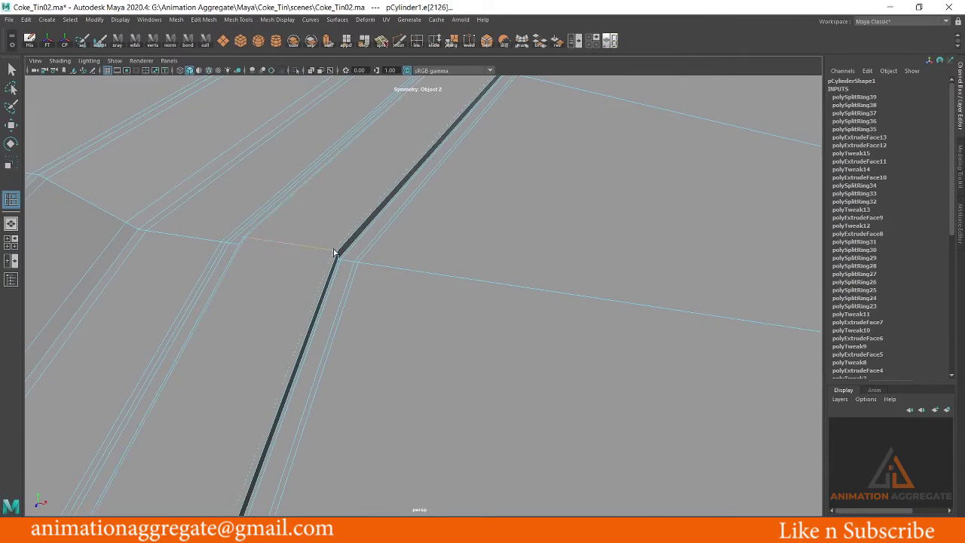
pyautogui.moveTo(326, 226); pyautogui.dragTo(389, 217, button='right')
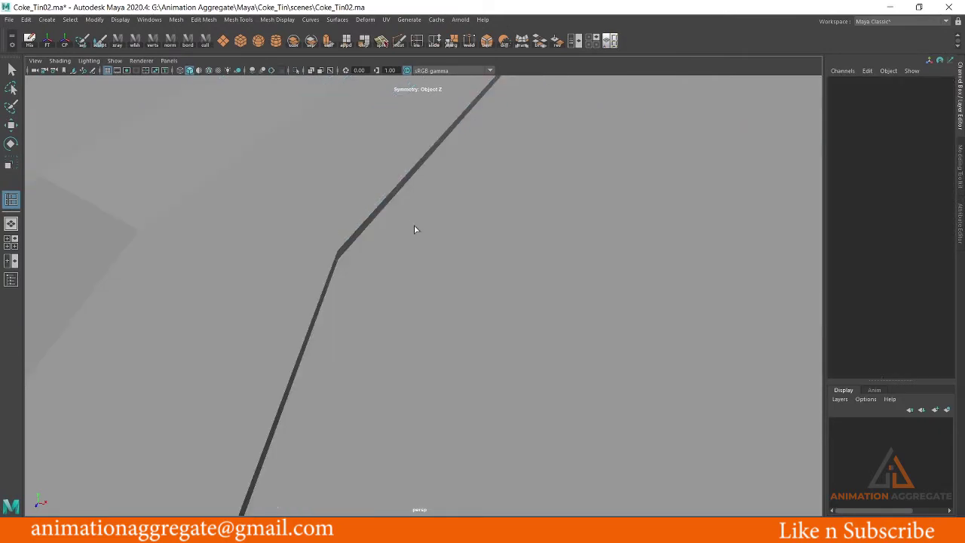
pyautogui.click(411, 224)
pyautogui.moveTo(427, 146)
pyautogui.keyDown('alt'); pyautogui.mouseDown()
pyautogui.moveTo(459, 251)
pyautogui.moveTo(548, 277)
pyautogui.mouseUp(); pyautogui.keyUp('alt')
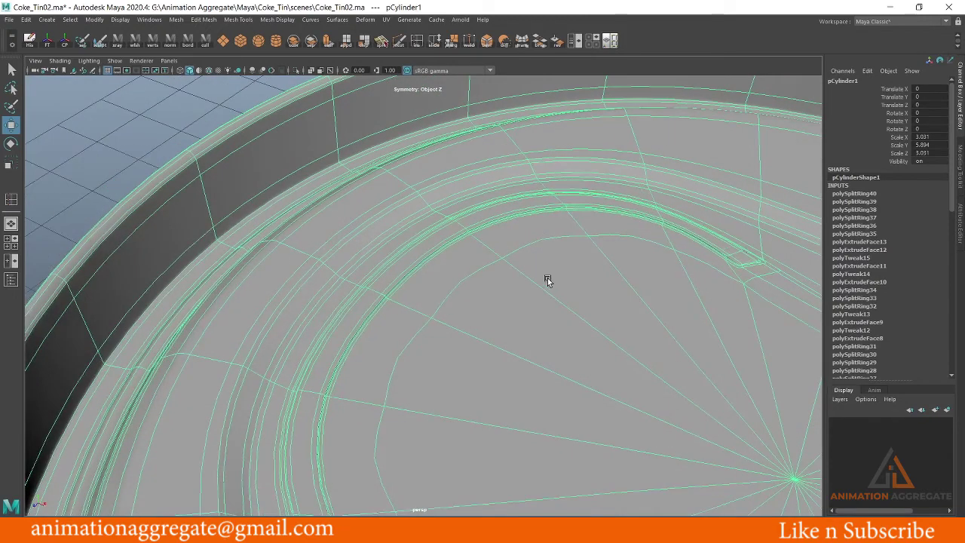
pyautogui.click(548, 280)
pyautogui.moveTo(677, 304)
pyautogui.keyDown('alt'); pyautogui.mouseDown()
pyautogui.moveTo(572, 265)
pyautogui.moveTo(621, 202)
pyautogui.moveTo(592, 248)
pyautogui.moveTo(573, 250)
pyautogui.moveTo(599, 258)
pyautogui.mouseUp(); pyautogui.keyUp('alt')
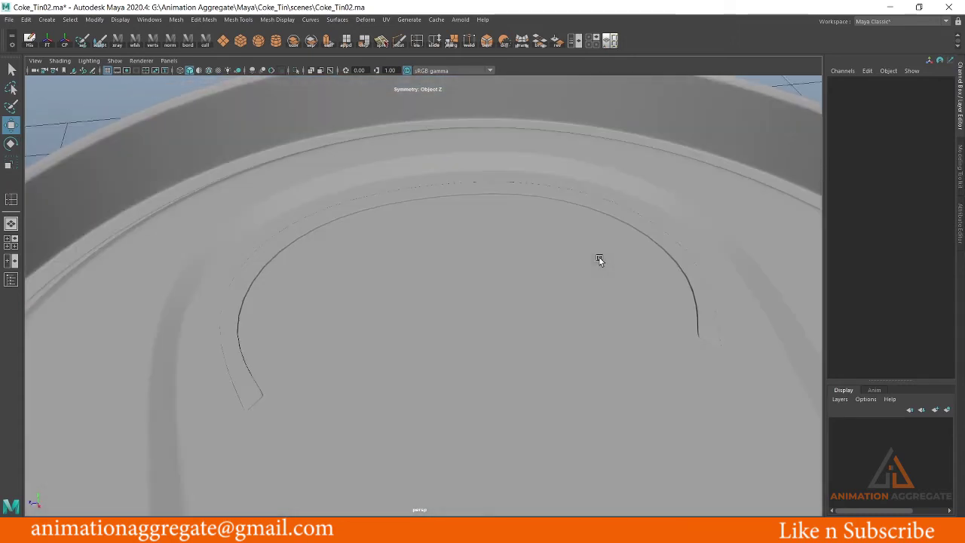
pyautogui.press('space')
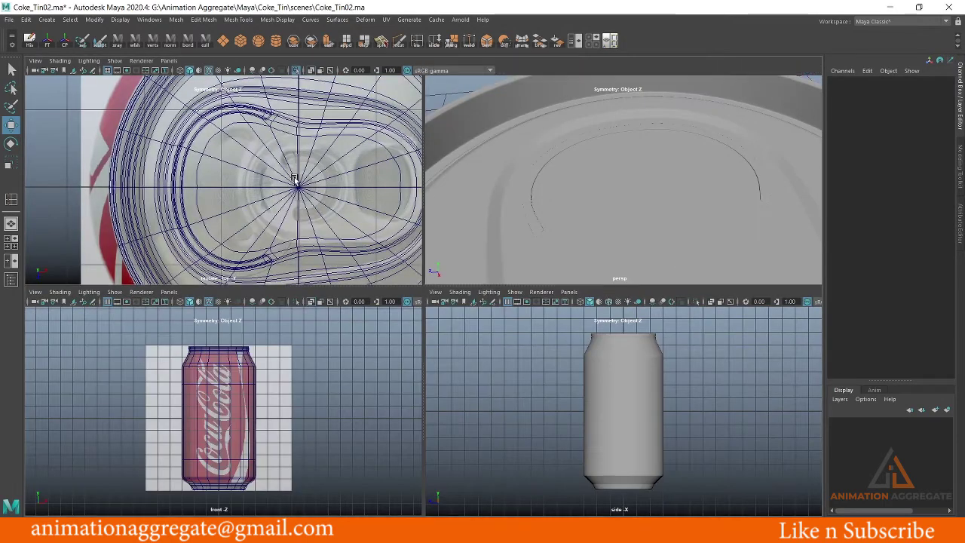
pyautogui.press('space')
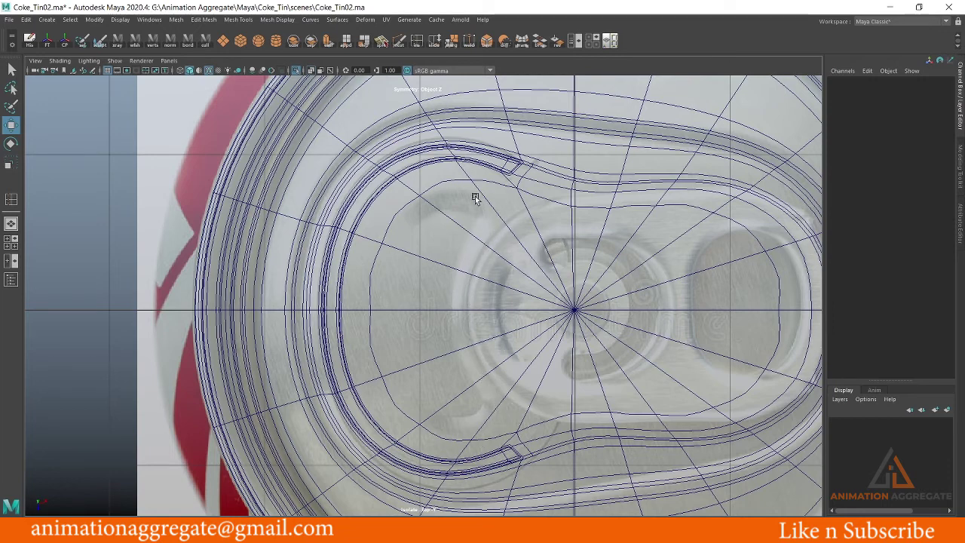
pyautogui.keyDown('alt'); pyautogui.moveTo(699, 291); pyautogui.dragTo(673, 287, button='middle'); pyautogui.keyUp('alt')
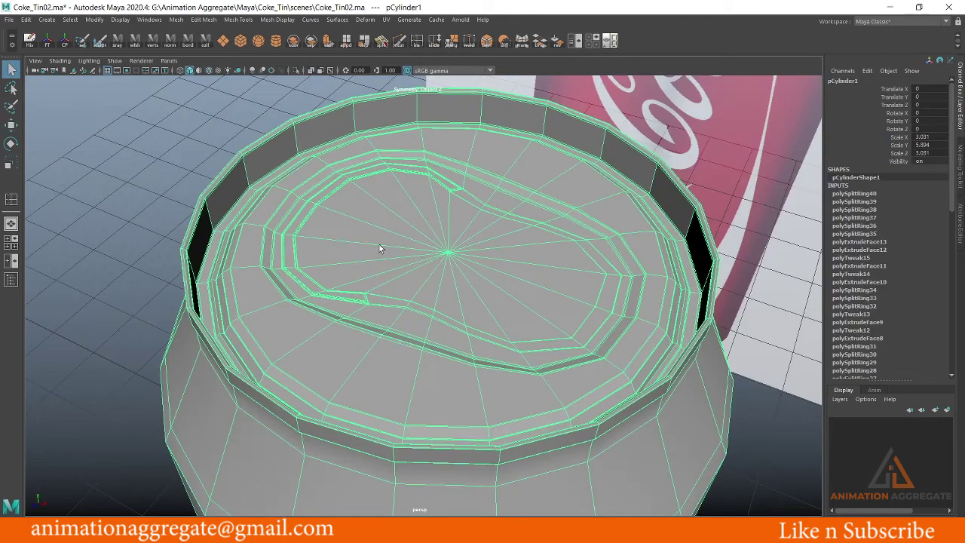
# In face mode, select the wedge faces across the pull-tab area of the lid
pyautogui.press('space')
pyautogui.press('space')
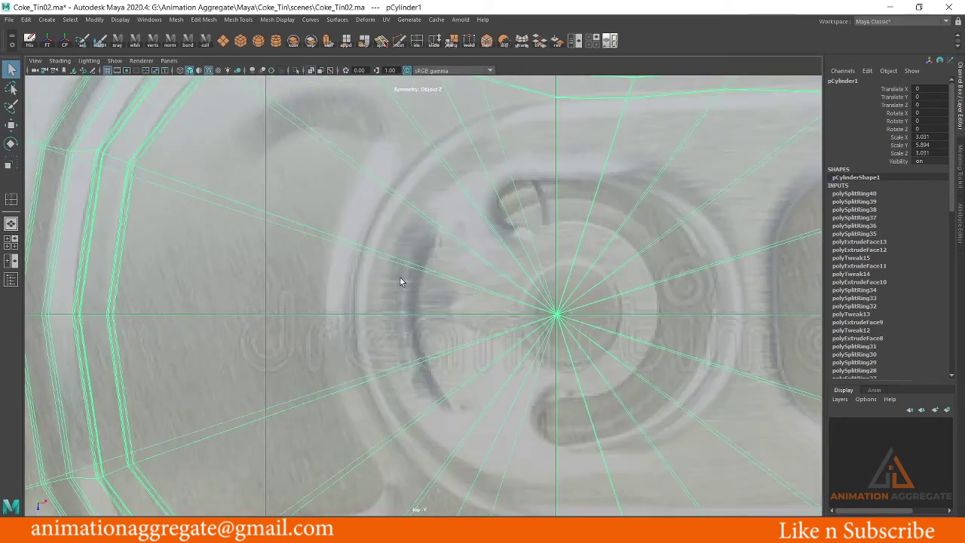
pyautogui.scroll(-5, 383, 212)
pyautogui.scroll(3, 569, 304)
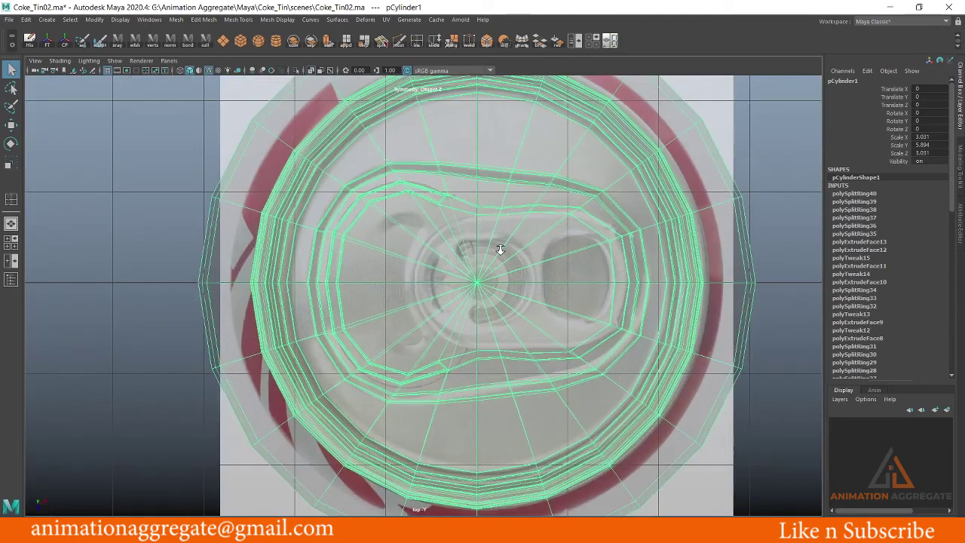
pyautogui.scroll(2, 500, 249)
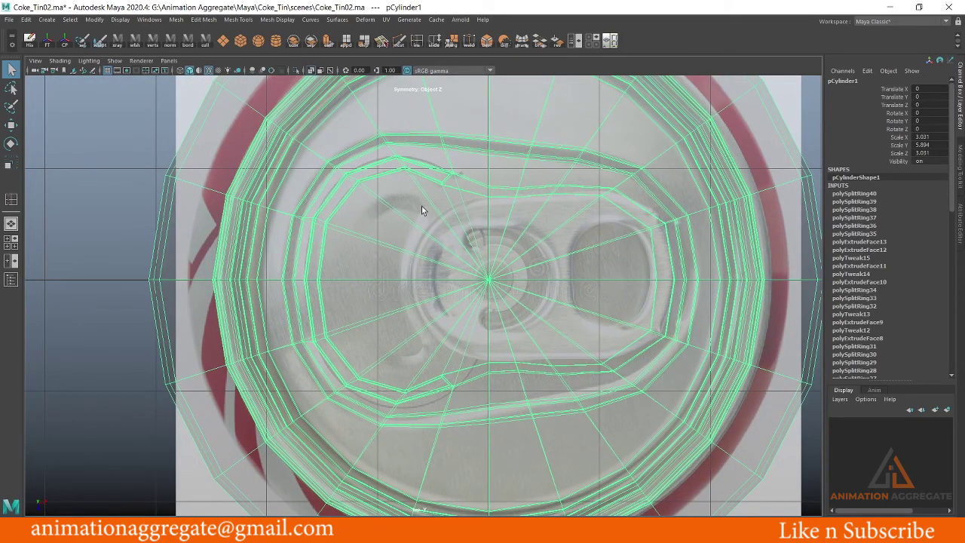
pyautogui.moveTo(442, 232); pyautogui.dragTo(441, 256, button='right')
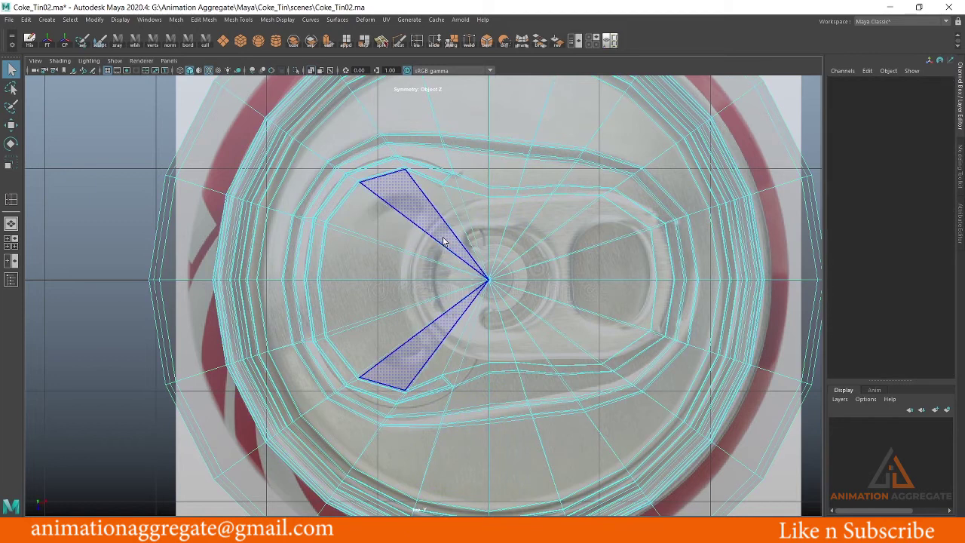
pyautogui.click(387, 261)
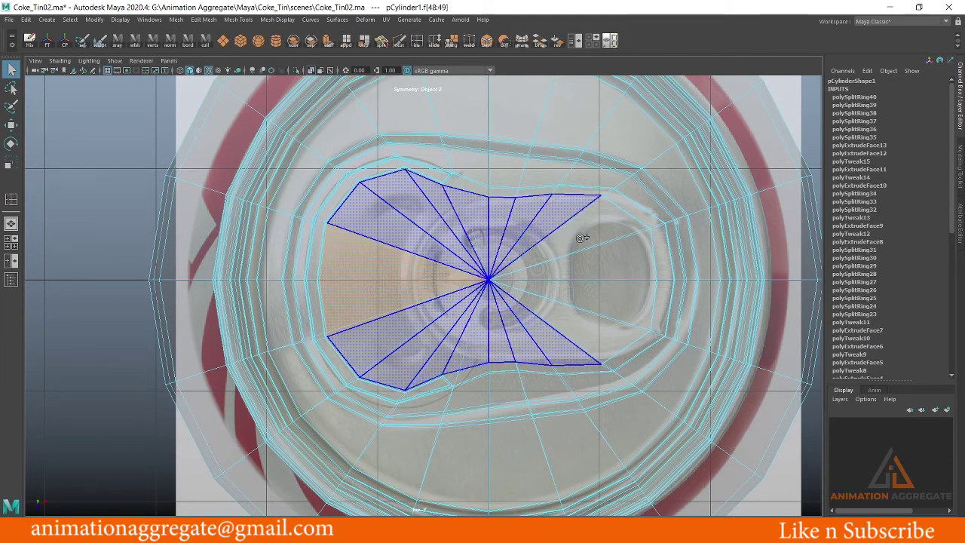
pyautogui.moveTo(455, 217); pyautogui.dragTo(650, 260)
pyautogui.moveTo(650, 261); pyautogui.dragTo(688, 200, button='right')
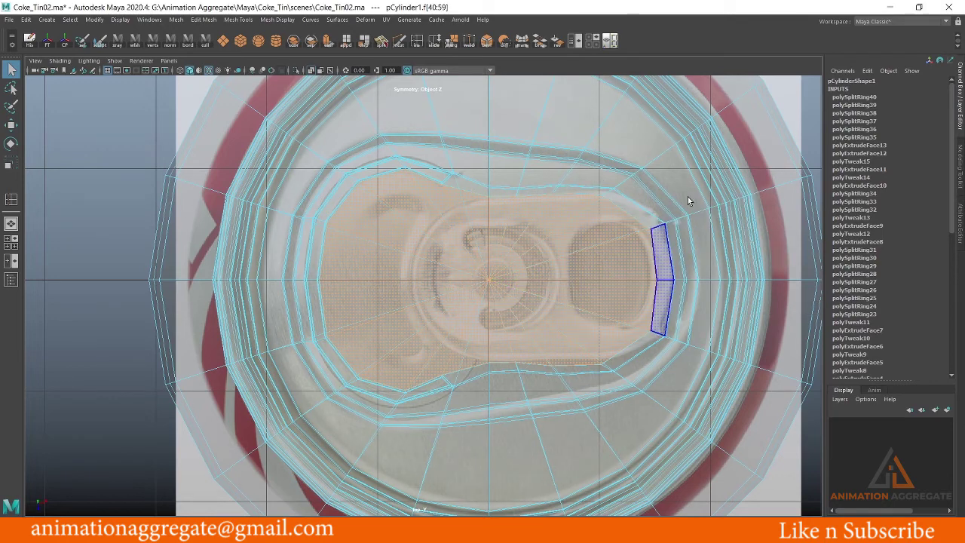
# Extrude the pull-tab faces and scale the extrusion inward to form an inner ring
pyautogui.press('space')
pyautogui.moveTo(639, 231)
pyautogui.keyDown('alt'); pyautogui.mouseDown()
pyautogui.moveTo(506, 254)
pyautogui.moveTo(422, 189)
pyautogui.mouseUp(); pyautogui.keyUp('alt')
pyautogui.keyDown('shift'); pyautogui.moveTo(423, 189); pyautogui.dragTo(414, 217, button='right'); pyautogui.keyUp('shift')
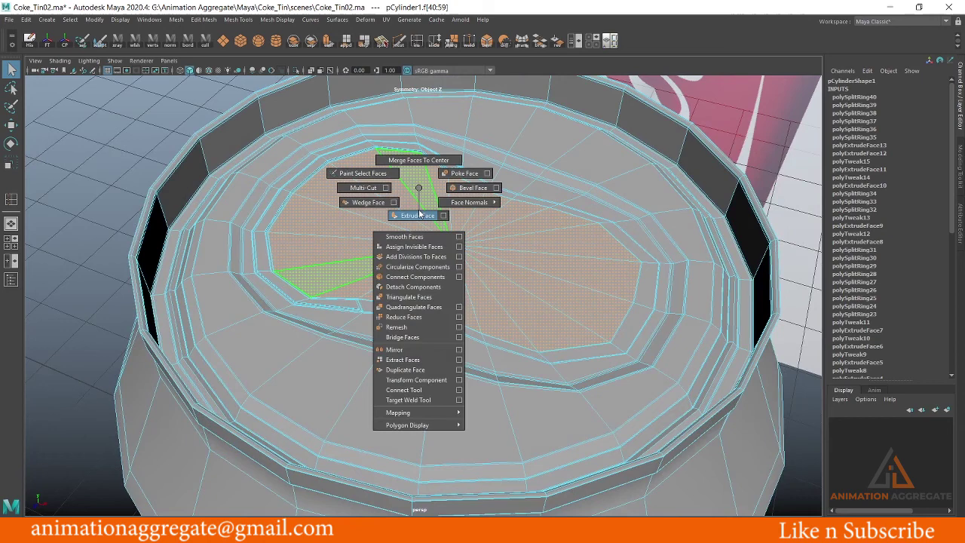
pyautogui.keyDown('alt'); pyautogui.moveTo(395, 248); pyautogui.dragTo(248, 168); pyautogui.keyUp('alt')
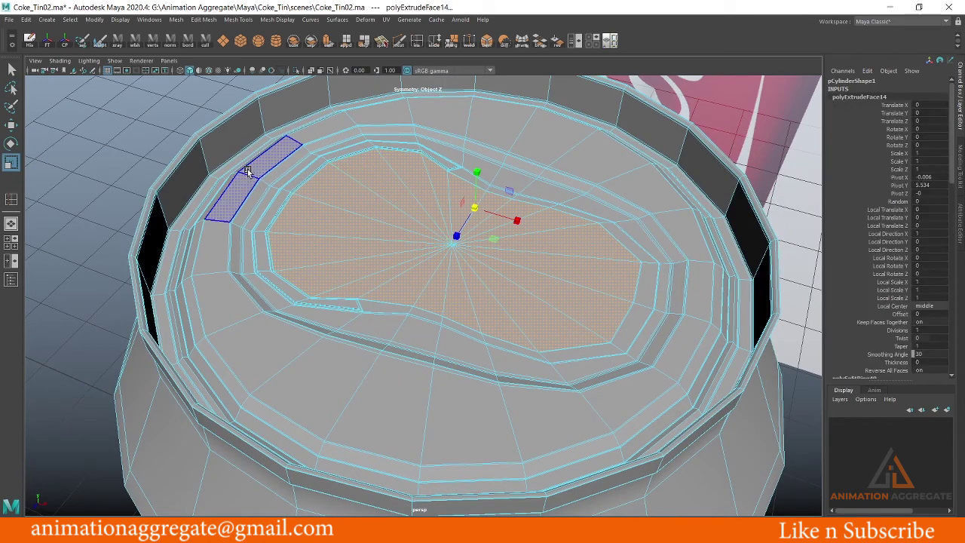
pyautogui.press('space')
pyautogui.press('space')
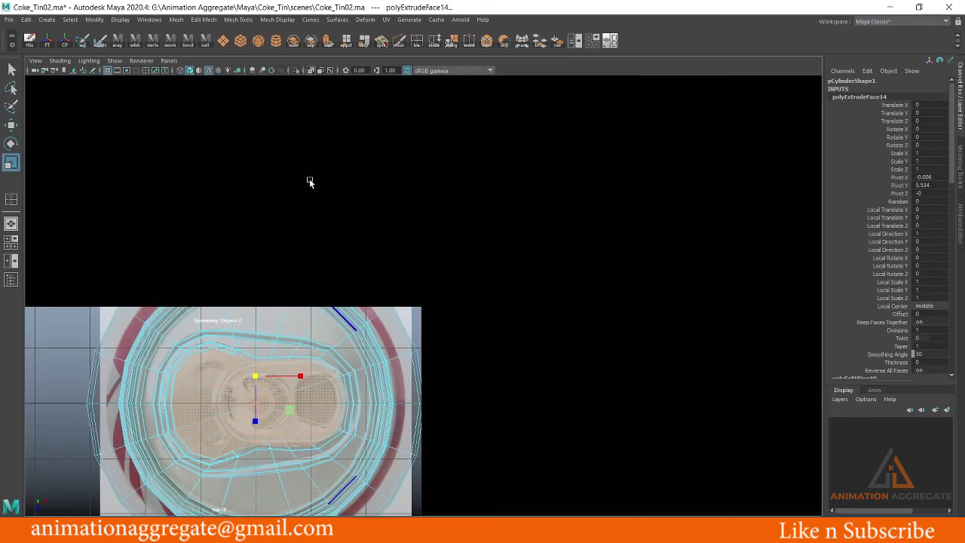
pyautogui.scroll(-2, 508, 278)
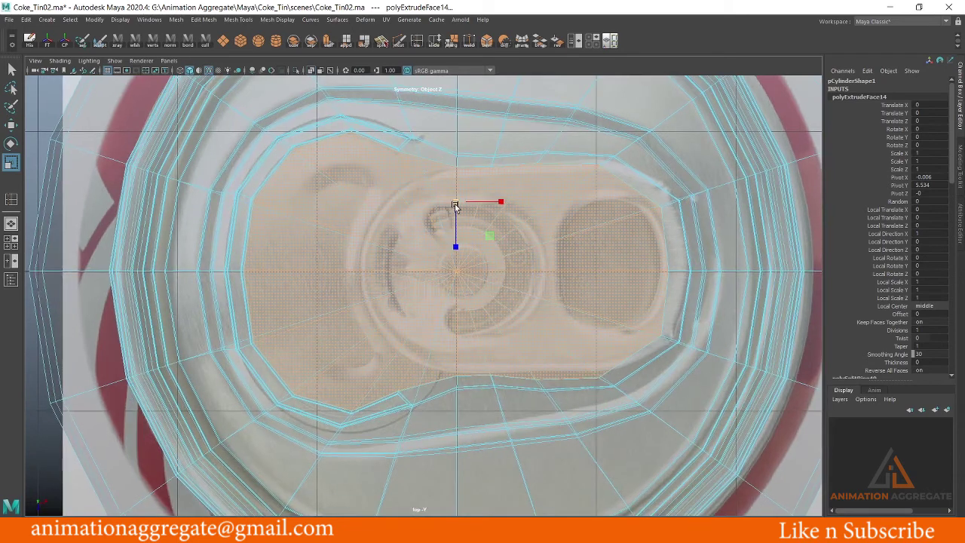
pyautogui.moveTo(354, 248)
pyautogui.mouseDown()
pyautogui.moveTo(352, 309)
pyautogui.moveTo(405, 309)
pyautogui.moveTo(457, 204)
pyautogui.moveTo(369, 205)
pyautogui.mouseUp()
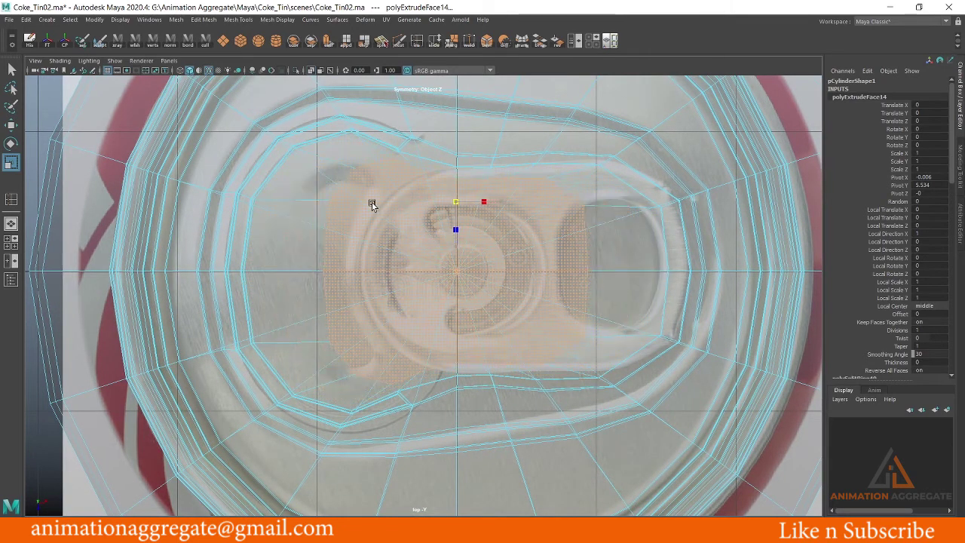
pyautogui.scroll(3, 518, 254)
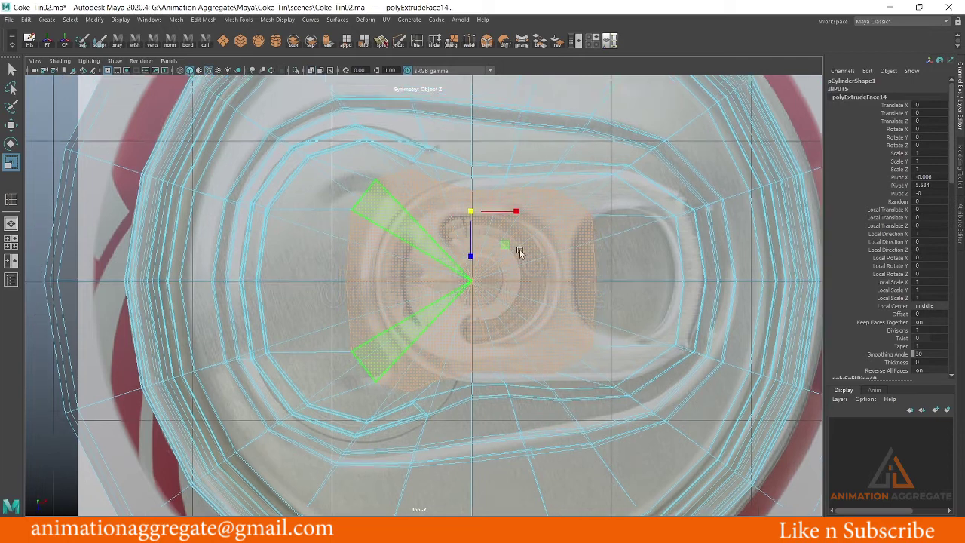
pyautogui.keyDown('alt'); pyautogui.moveTo(517, 254); pyautogui.dragTo(565, 295, button='middle'); pyautogui.keyUp('alt')
pyautogui.moveTo(534, 251)
pyautogui.keyDown('alt'); pyautogui.mouseDown()
pyautogui.moveTo(463, 233)
pyautogui.moveTo(511, 261)
pyautogui.mouseUp(); pyautogui.keyUp('alt')
pyautogui.moveTo(500, 232); pyautogui.dragTo(446, 228, button='right')
# Move the left-side inner-ring vertices onto the pull-tab outline
pyautogui.press('w')
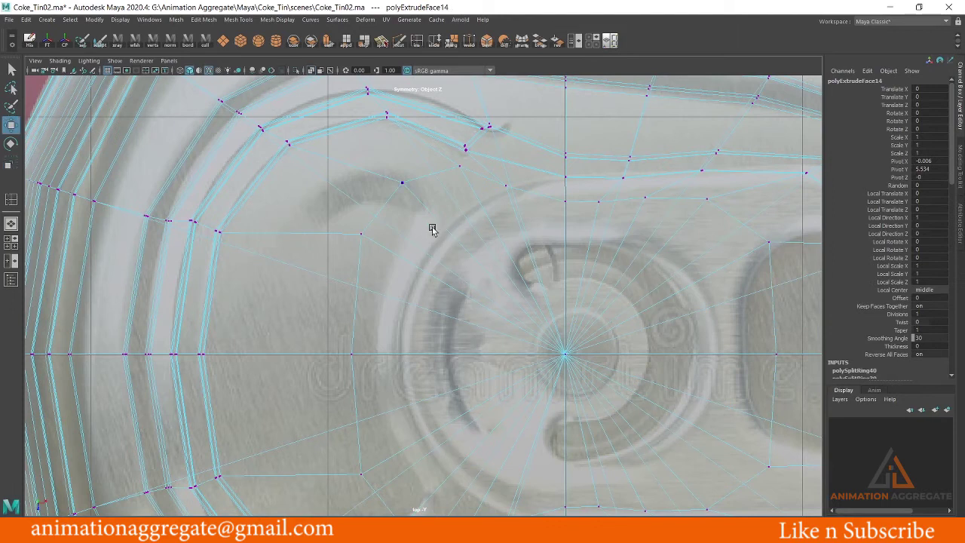
pyautogui.click(360, 237)
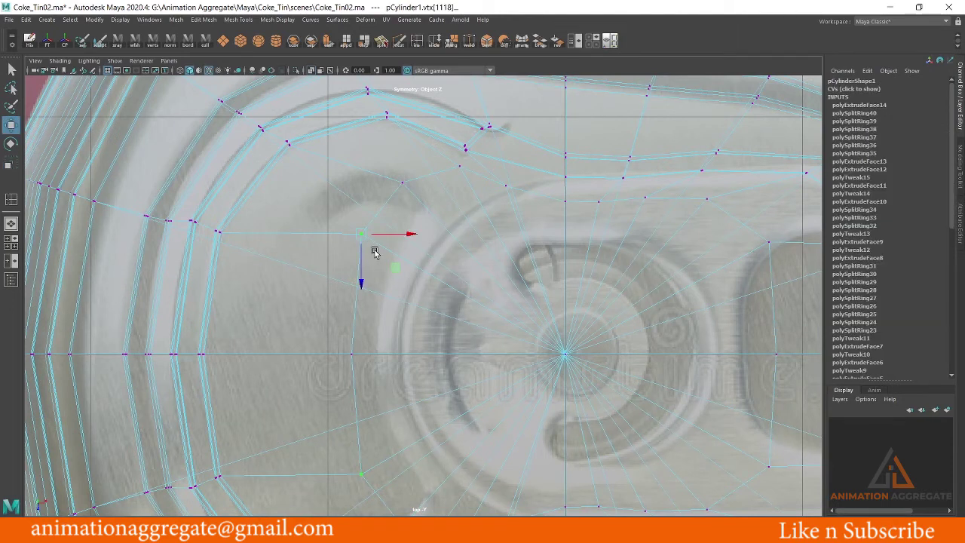
pyautogui.moveTo(365, 233); pyautogui.dragTo(402, 302)
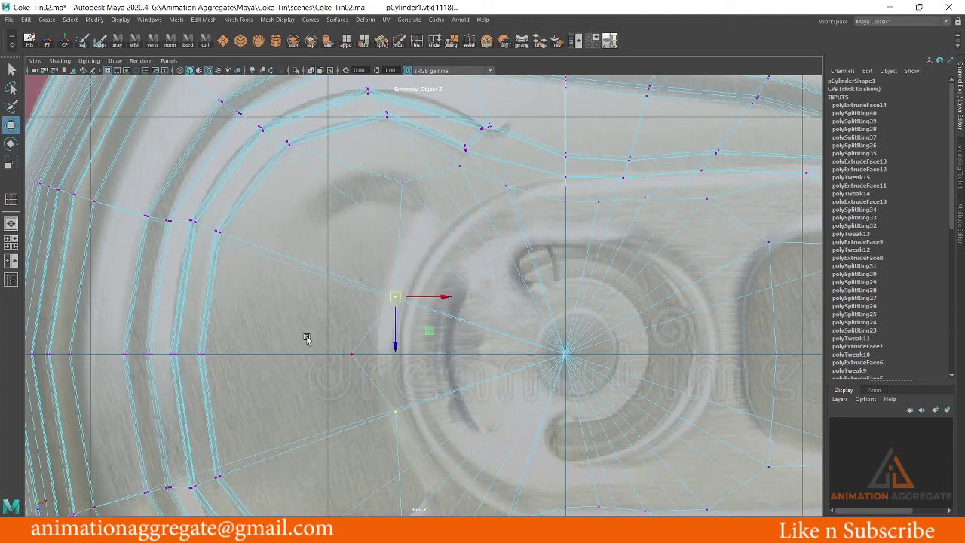
pyautogui.click(377, 363)
pyautogui.moveTo(406, 353); pyautogui.dragTo(434, 359)
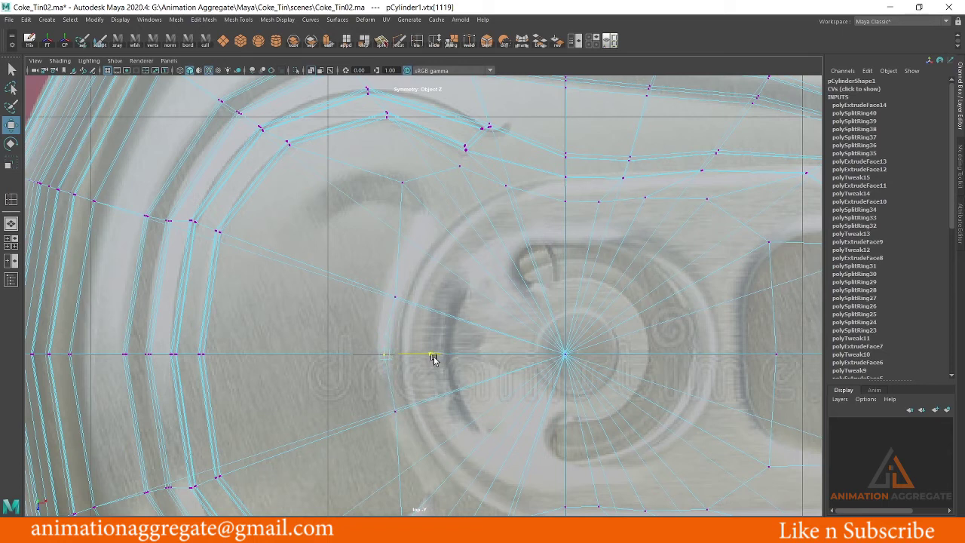
pyautogui.click(402, 183)
pyautogui.moveTo(402, 183); pyautogui.dragTo(414, 242)
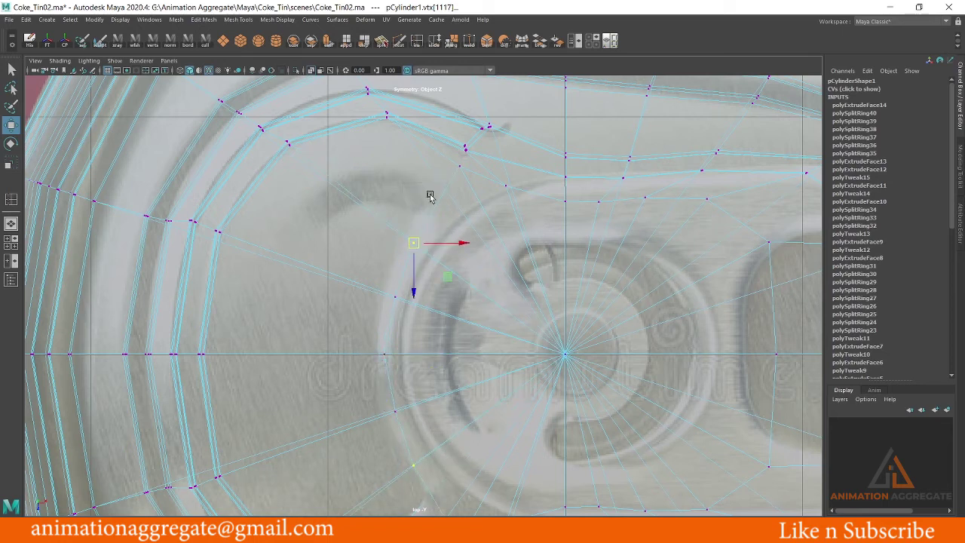
pyautogui.click(462, 172)
pyautogui.click(455, 163)
pyautogui.moveTo(458, 166); pyautogui.dragTo(447, 208)
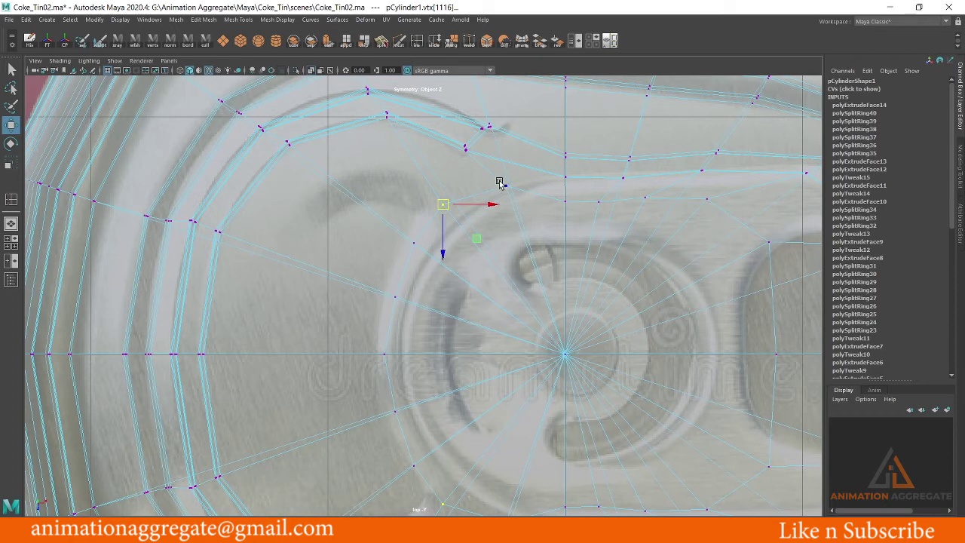
# Drag the ring vertices at the tab's right end onto the outline
pyautogui.click(520, 199)
pyautogui.moveTo(538, 180); pyautogui.dragTo(488, 236)
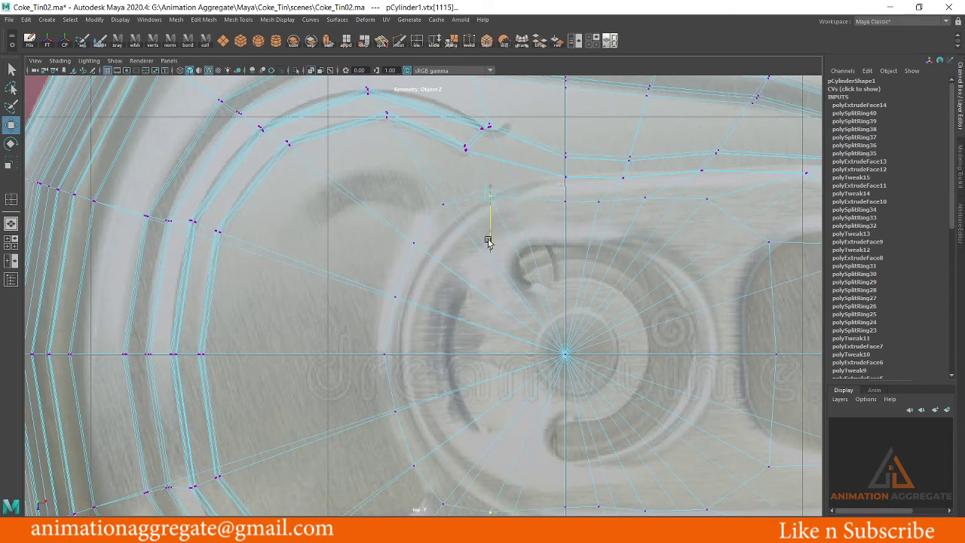
pyautogui.click(570, 216)
pyautogui.click(597, 208)
pyautogui.keyDown('alt'); pyautogui.moveTo(724, 227); pyautogui.dragTo(540, 213, button='middle'); pyautogui.keyUp('alt')
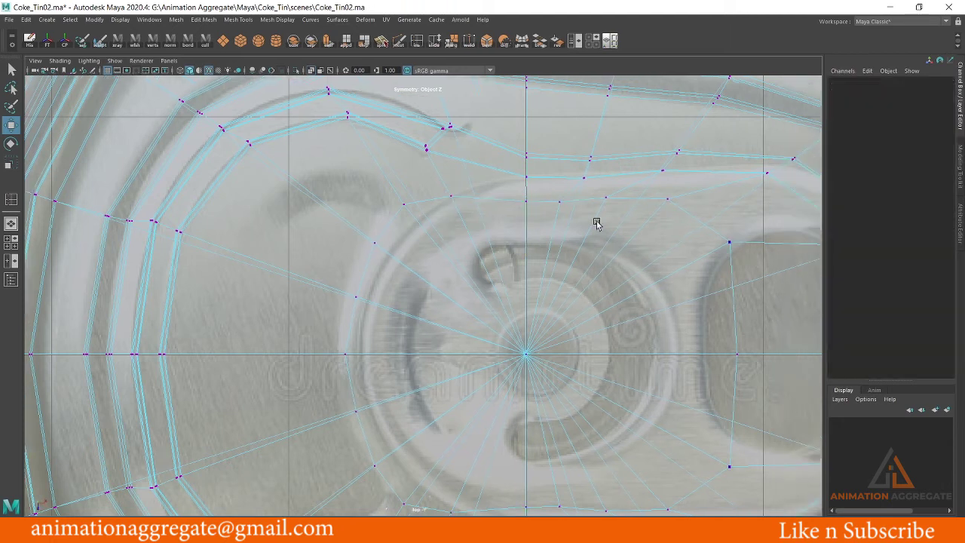
pyautogui.click(628, 339)
pyautogui.moveTo(635, 340); pyautogui.dragTo(655, 340)
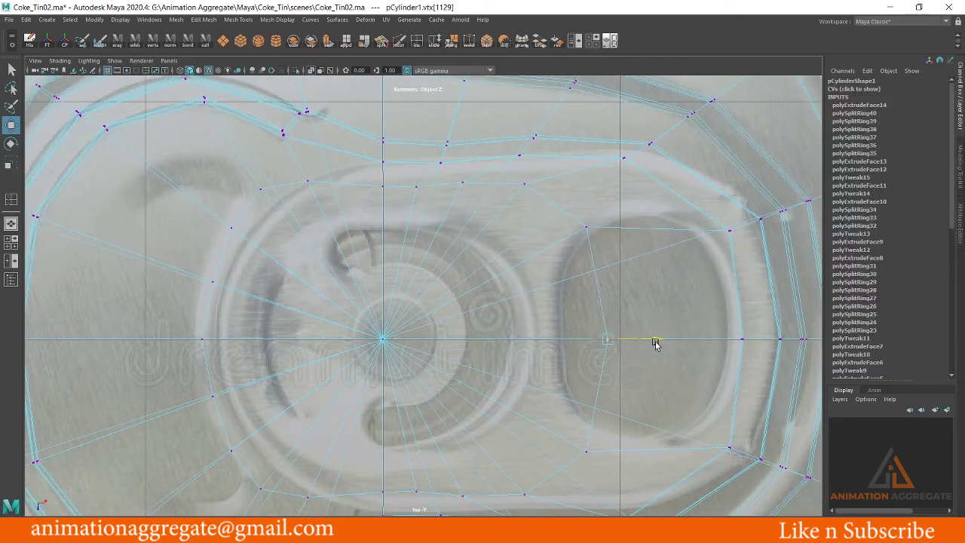
pyautogui.click(587, 226)
pyautogui.moveTo(587, 226); pyautogui.dragTo(606, 268)
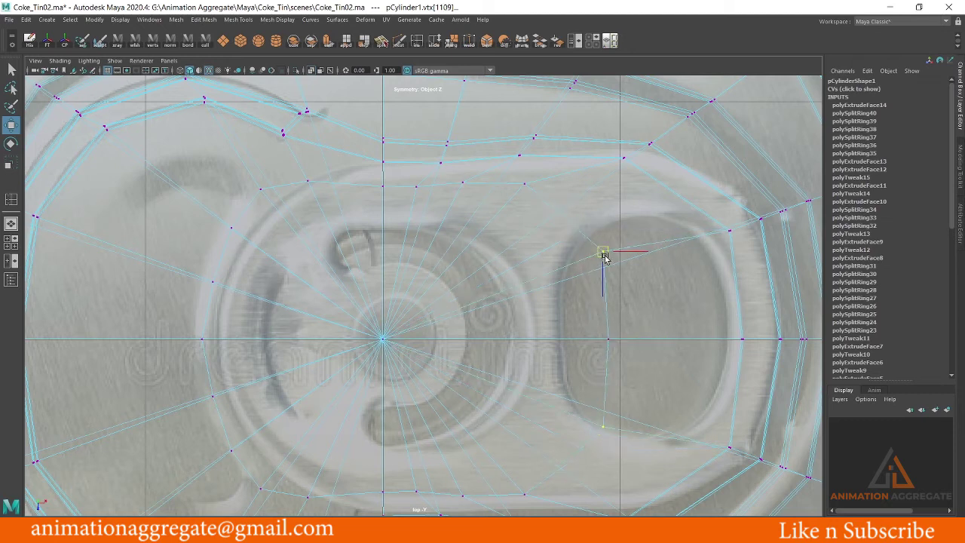
pyautogui.click(610, 340)
pyautogui.moveTo(643, 336); pyautogui.dragTo(654, 338)
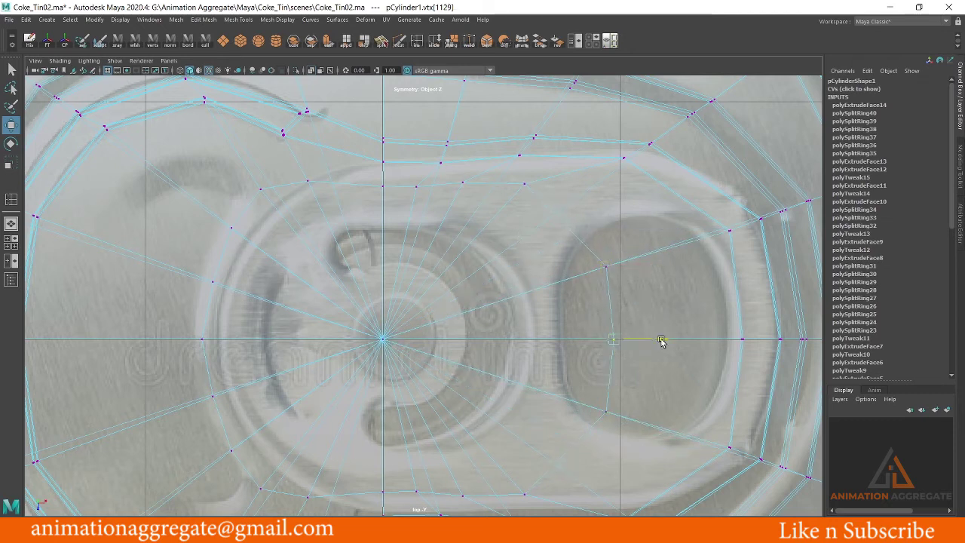
# Adjust the remaining top-edge ring vertices to sit on the tab outline
pyautogui.click(525, 185)
pyautogui.moveTo(525, 184); pyautogui.dragTo(549, 219)
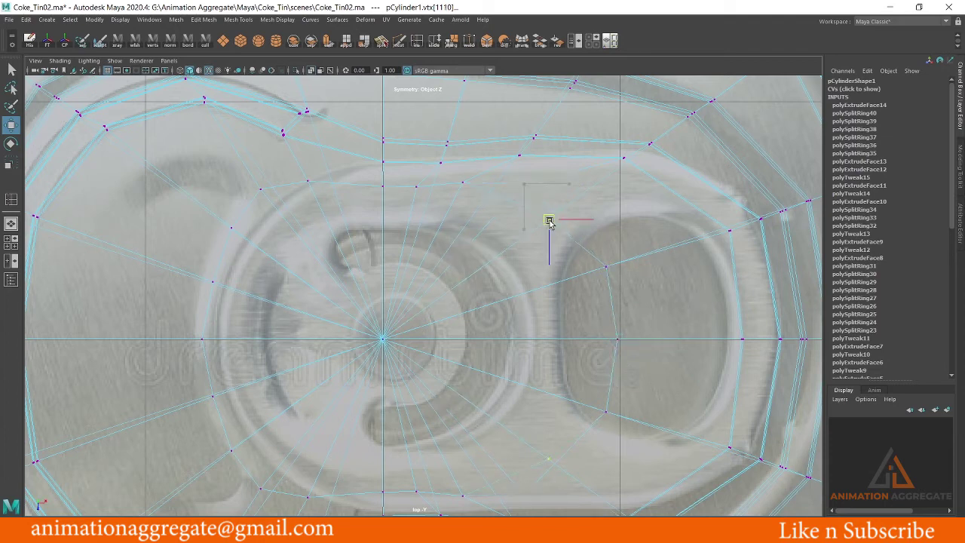
pyautogui.click(463, 183)
pyautogui.moveTo(464, 185)
pyautogui.mouseDown()
pyautogui.moveTo(481, 196)
pyautogui.moveTo(437, 194)
pyautogui.mouseUp()
pyautogui.click(416, 186)
pyautogui.click(383, 187)
pyautogui.moveTo(382, 235); pyautogui.dragTo(375, 237)
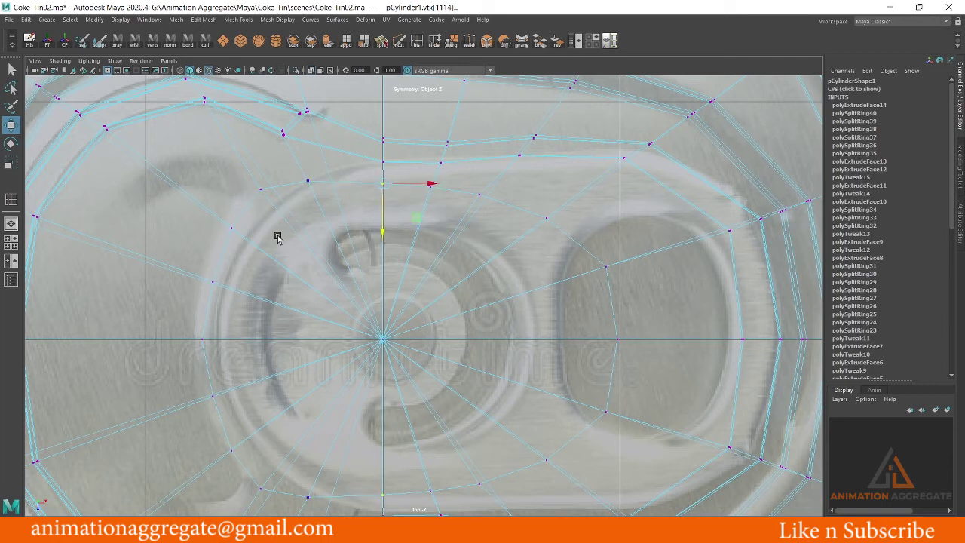
# Switch to face mode and frame the pull tab in the perspective view
pyautogui.rightClick(205, 182)
pyautogui.click(209, 151)
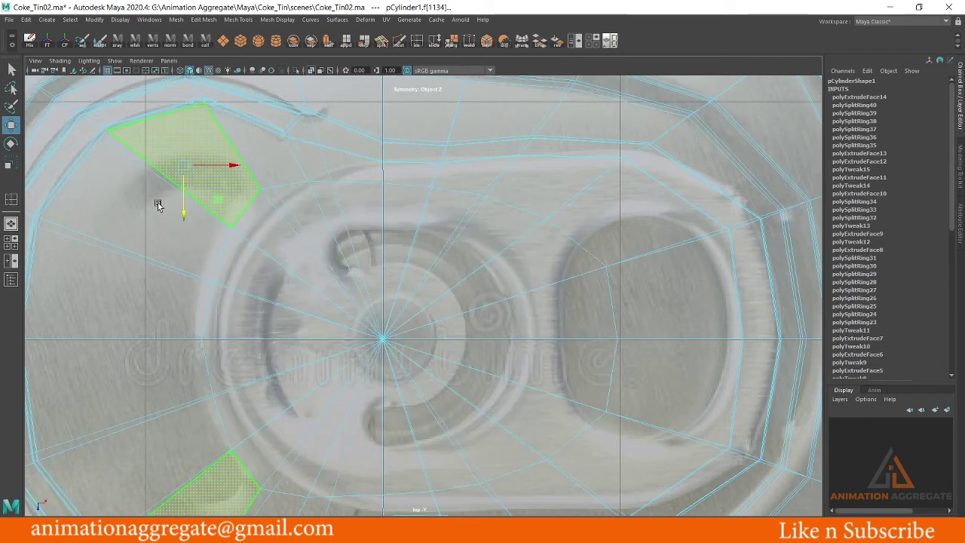
pyautogui.click(564, 215)
pyautogui.click(609, 152)
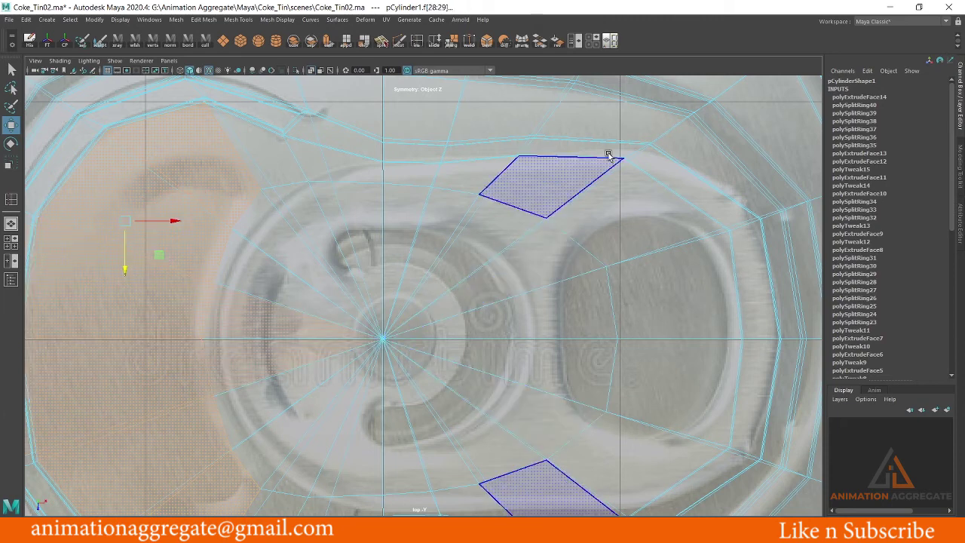
pyautogui.press('space')
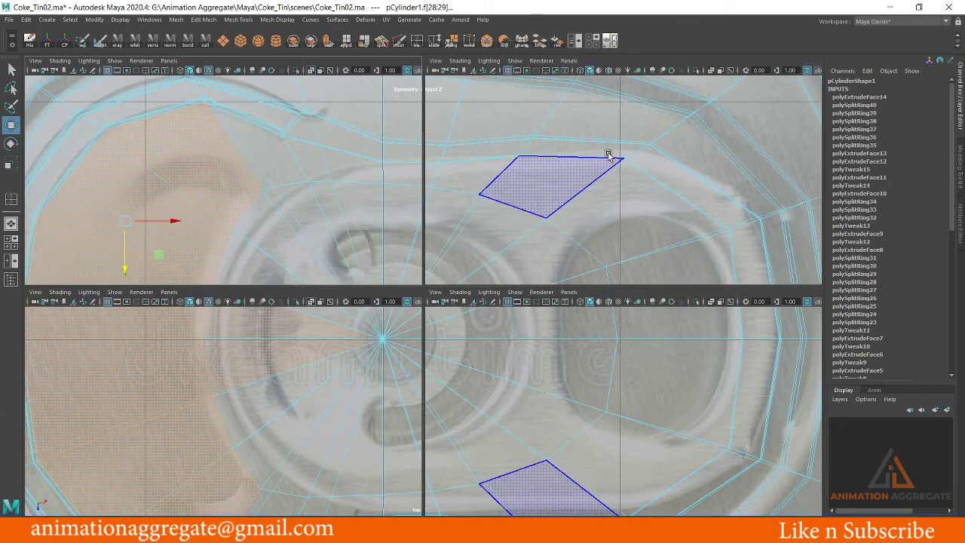
pyautogui.press('space')
pyautogui.keyDown('alt'); pyautogui.moveTo(344, 197); pyautogui.dragTo(472, 205, button='right'); pyautogui.keyUp('alt')
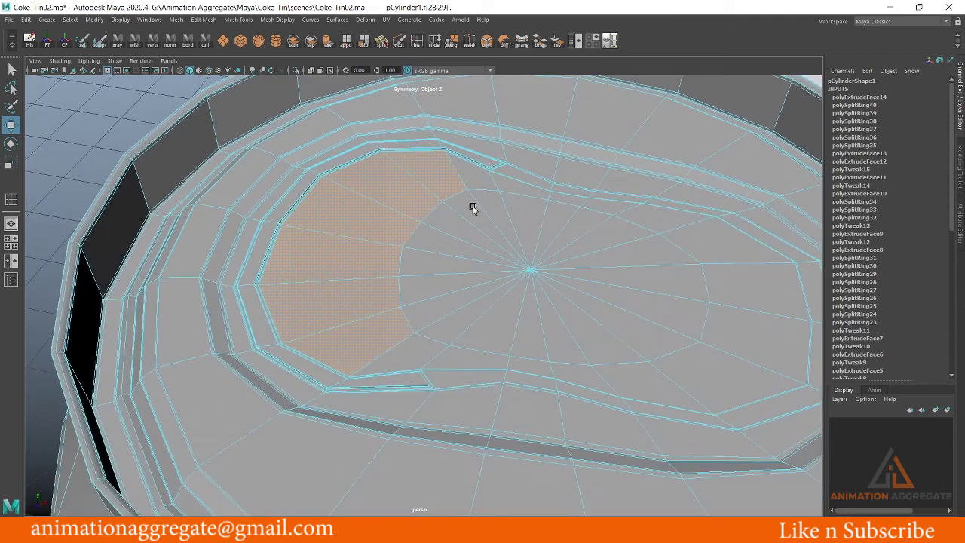
pyautogui.keyDown('shift'); pyautogui.moveTo(401, 179); pyautogui.dragTo(405, 205, button='right'); pyautogui.keyUp('shift')
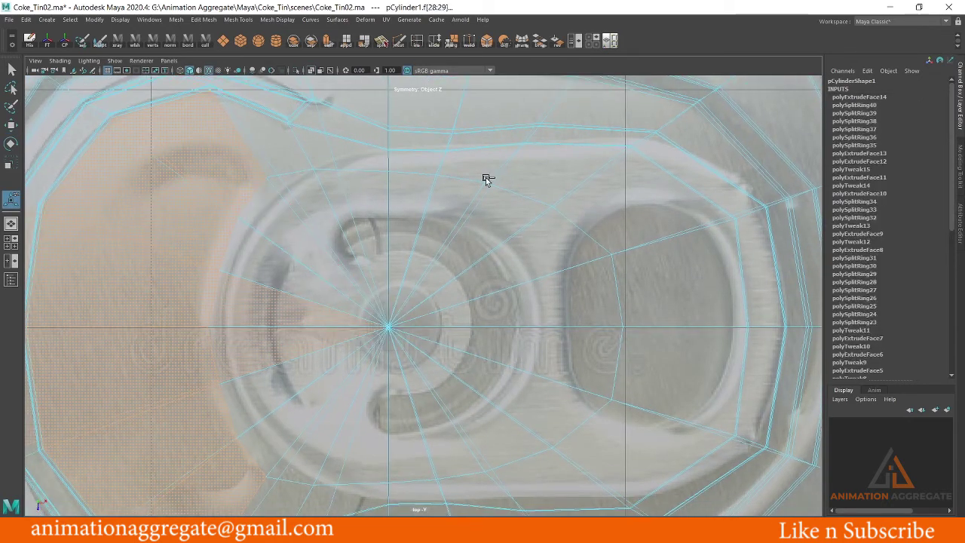
# Select the faces at the tab's left end and extrude them with Ctrl+E
pyautogui.click(150, 277)
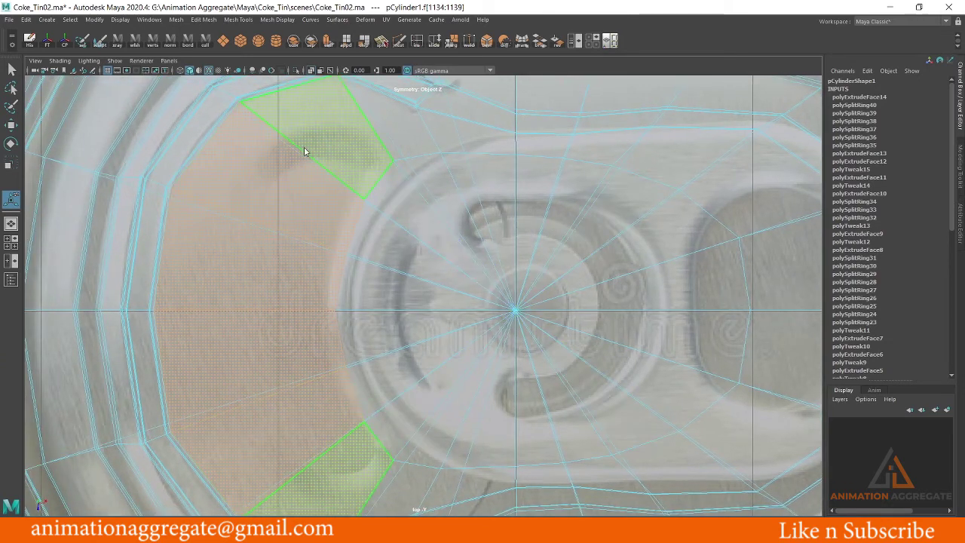
pyautogui.hotkey('ctrl', 'e')
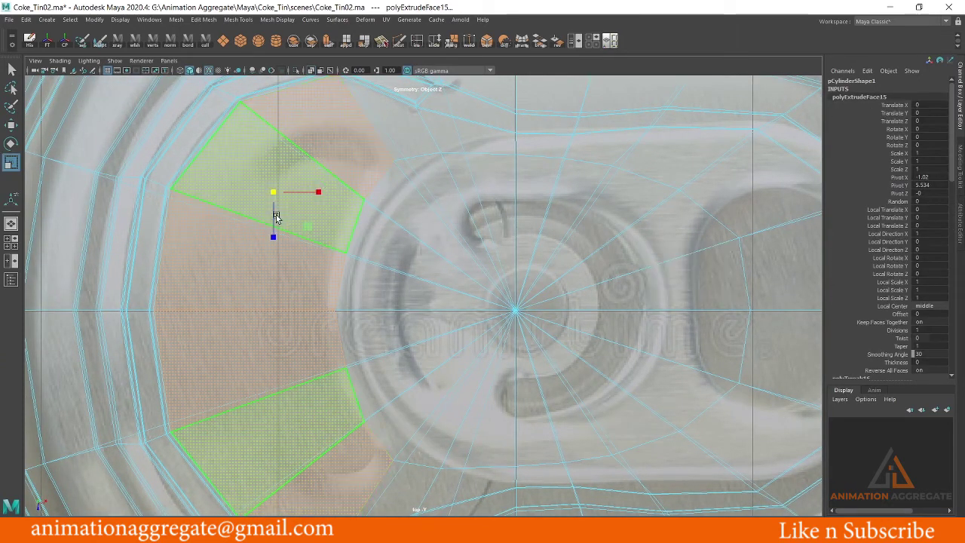
pyautogui.moveTo(287, 175); pyautogui.dragTo(262, 176, button='right')
pyautogui.press('F9')
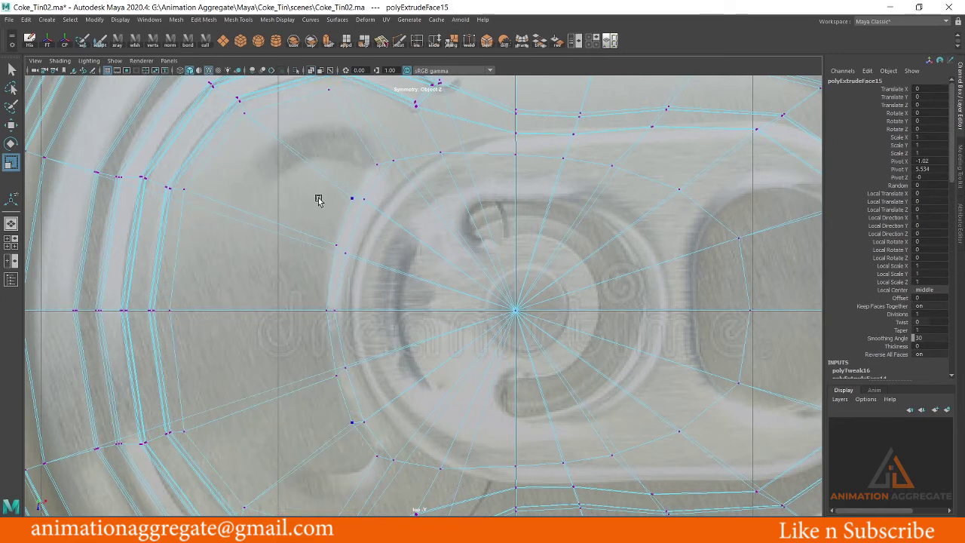
# Move the first inner-loop vertices in top view onto the tab opening outline
pyautogui.press('w')
pyautogui.scroll(2, 343, 189)
pyautogui.click(329, 164)
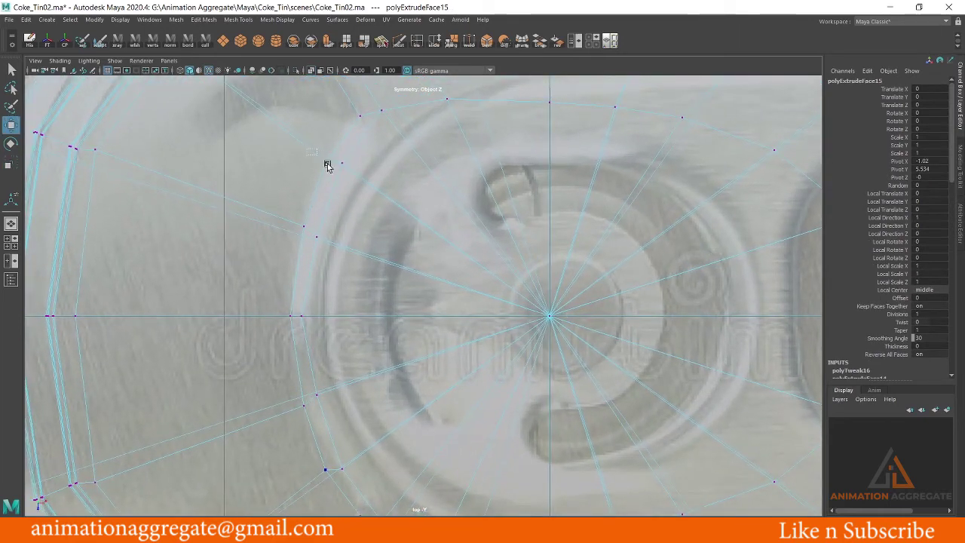
pyautogui.moveTo(329, 165); pyautogui.dragTo(327, 159)
pyautogui.click(306, 226)
pyautogui.moveTo(306, 226); pyautogui.dragTo(300, 238)
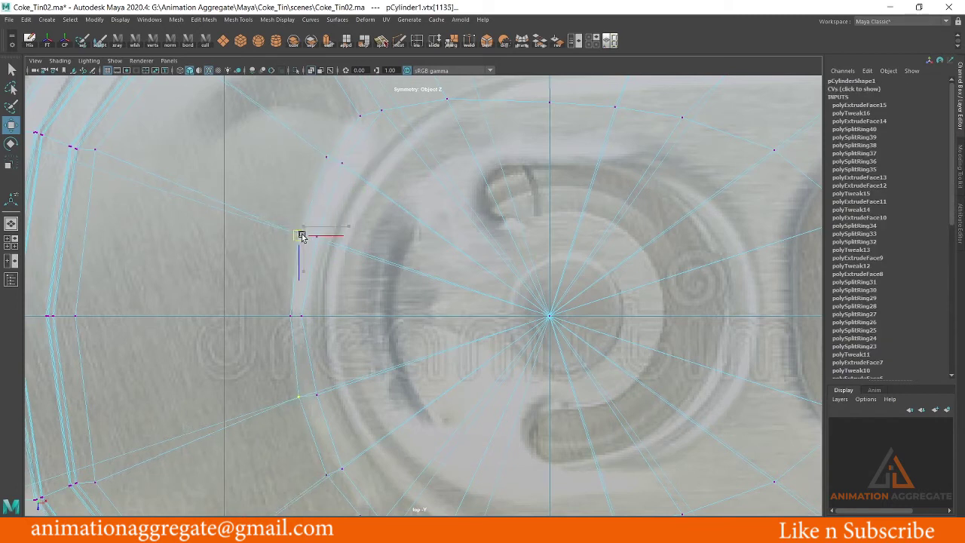
pyautogui.click(292, 317)
pyautogui.moveTo(334, 317); pyautogui.dragTo(332, 317)
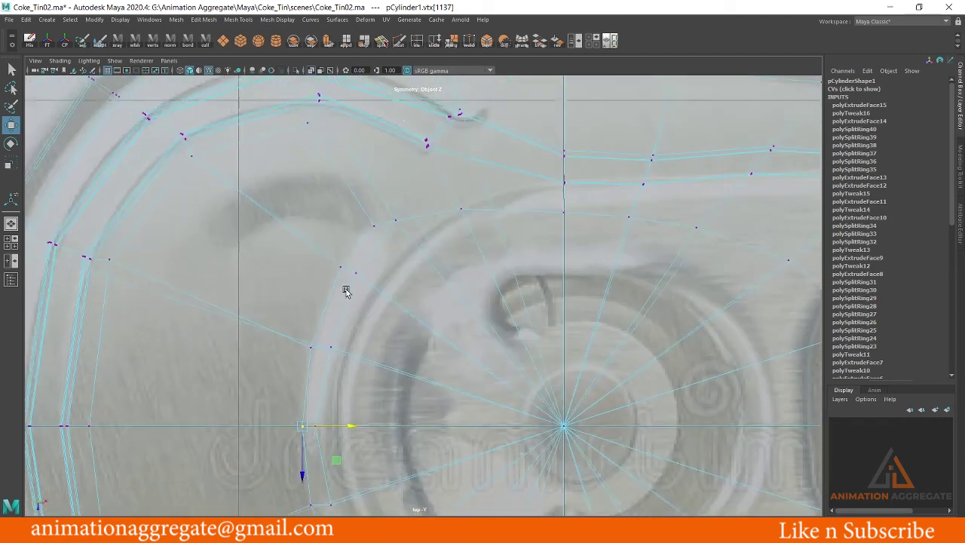
# Pull the upper and left loop vertices down and right to follow the opening's curve
pyautogui.keyDown('alt'); pyautogui.moveTo(333, 314); pyautogui.dragTo(355, 457, button='middle'); pyautogui.keyUp('alt')
pyautogui.click(329, 172)
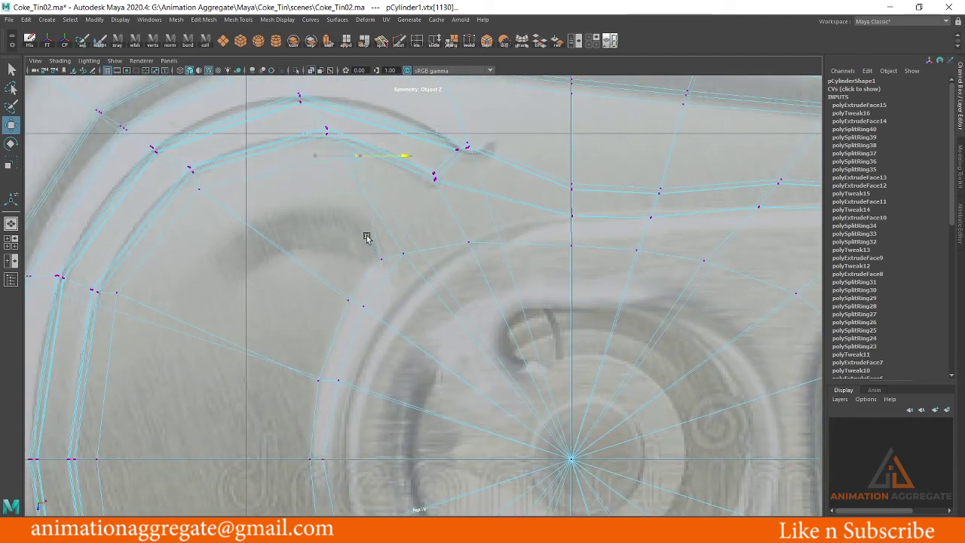
pyautogui.moveTo(364, 163); pyautogui.dragTo(366, 221)
pyautogui.click(202, 191)
pyautogui.moveTo(202, 191); pyautogui.dragTo(253, 218)
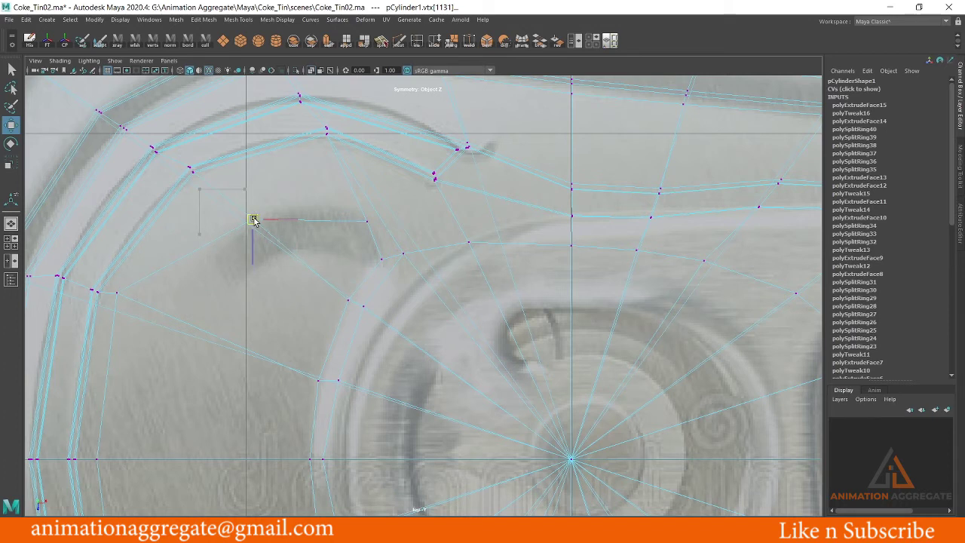
pyautogui.click(119, 295)
pyautogui.moveTo(119, 296); pyautogui.dragTo(150, 320)
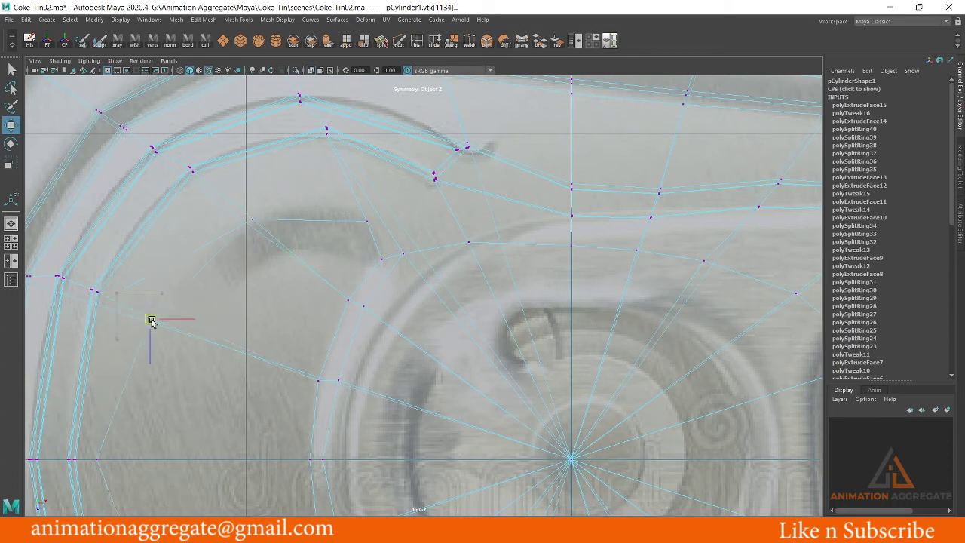
# Slide the axis vertex and the inner vertices above it right onto the outline
pyautogui.keyDown('alt'); pyautogui.moveTo(155, 320); pyautogui.dragTo(255, 193, button='middle'); pyautogui.keyUp('alt')
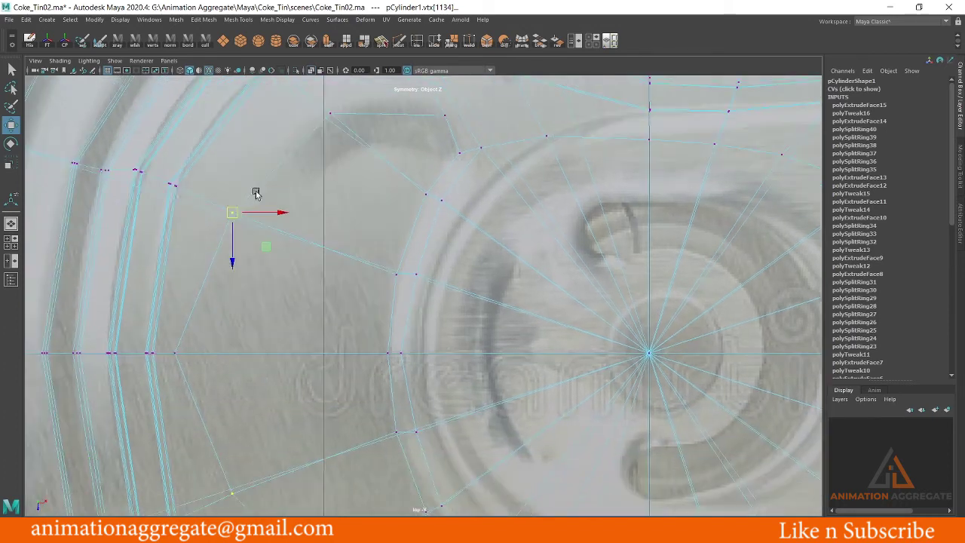
pyautogui.click(175, 353)
pyautogui.moveTo(229, 355); pyautogui.dragTo(257, 357)
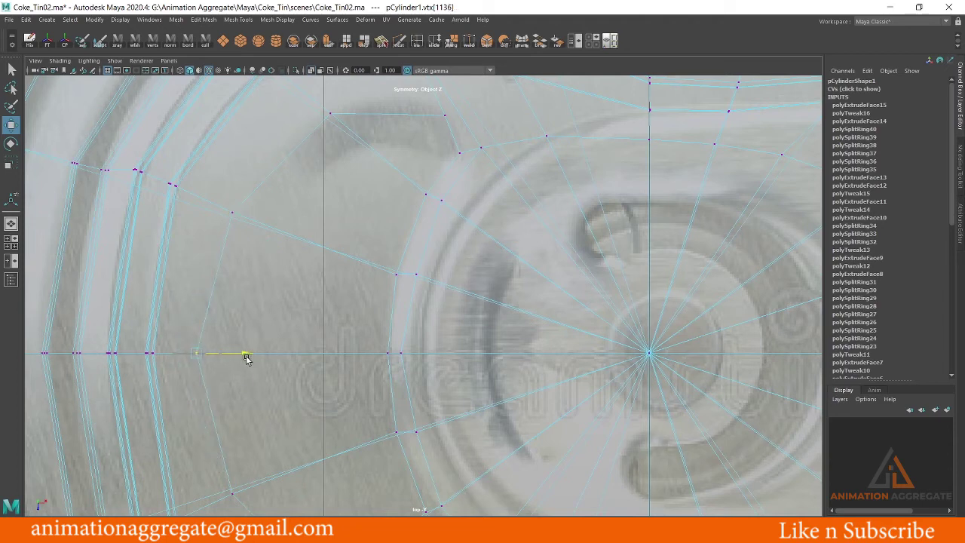
pyautogui.click(387, 319)
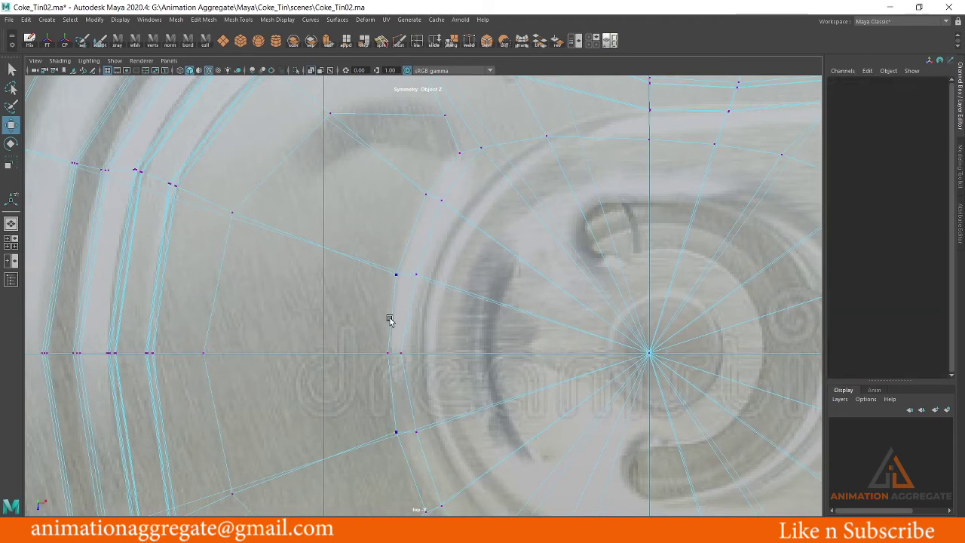
pyautogui.click(393, 296)
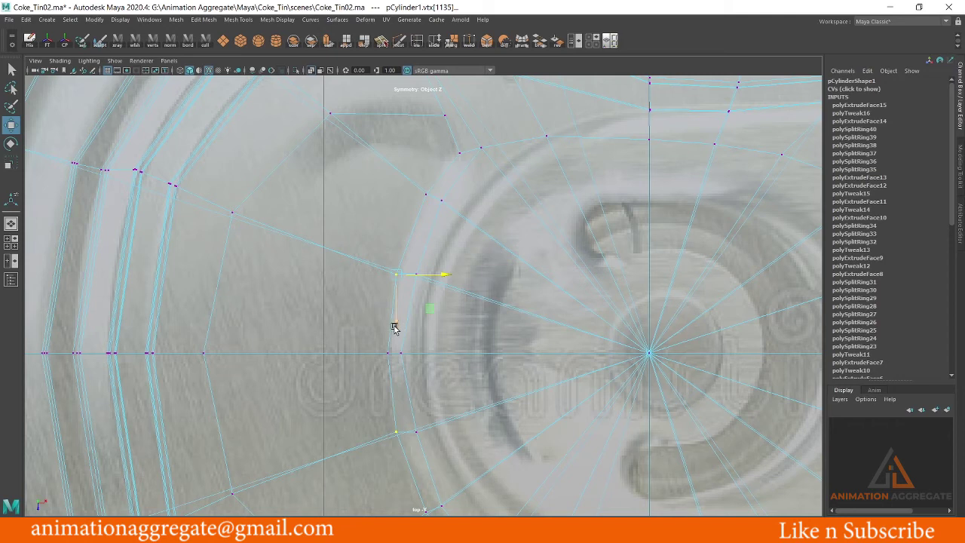
pyautogui.moveTo(440, 273); pyautogui.dragTo(455, 272)
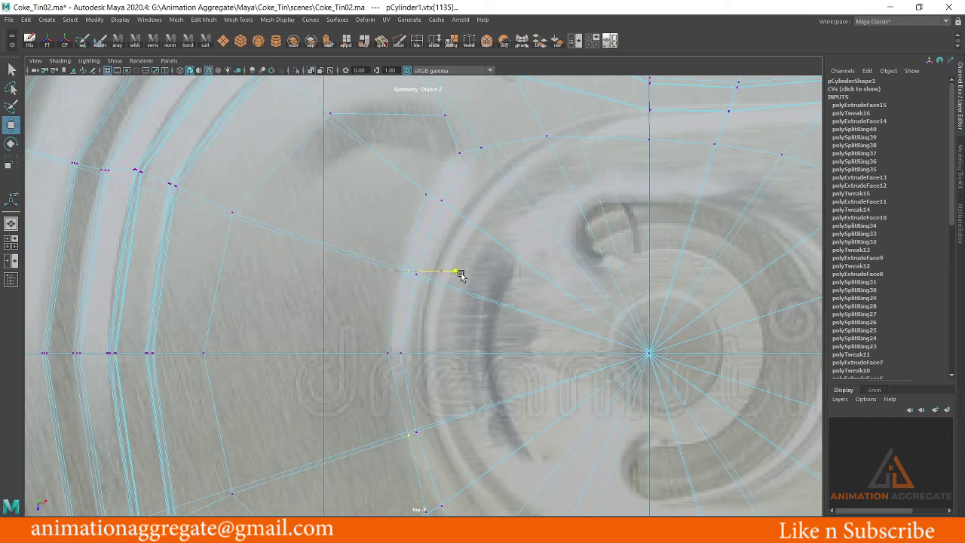
pyautogui.click(425, 198)
pyautogui.moveTo(475, 198); pyautogui.dragTo(480, 198)
pyautogui.moveTo(480, 154)
pyautogui.mouseDown()
pyautogui.moveTo(486, 191)
pyautogui.moveTo(477, 173)
pyautogui.mouseUp()
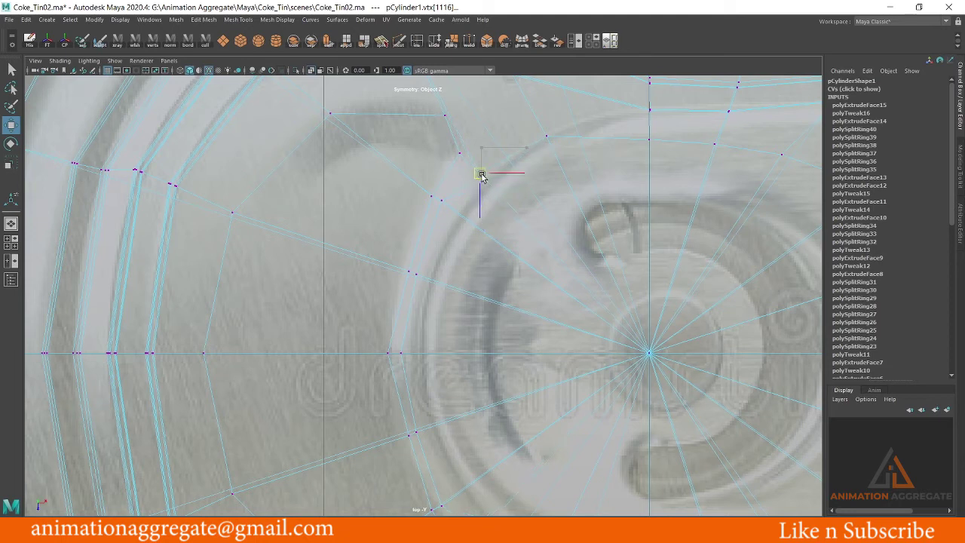
# Fine-tune the neighbouring, axis and upper inner vertices along the tab hole outline
pyautogui.click(443, 199)
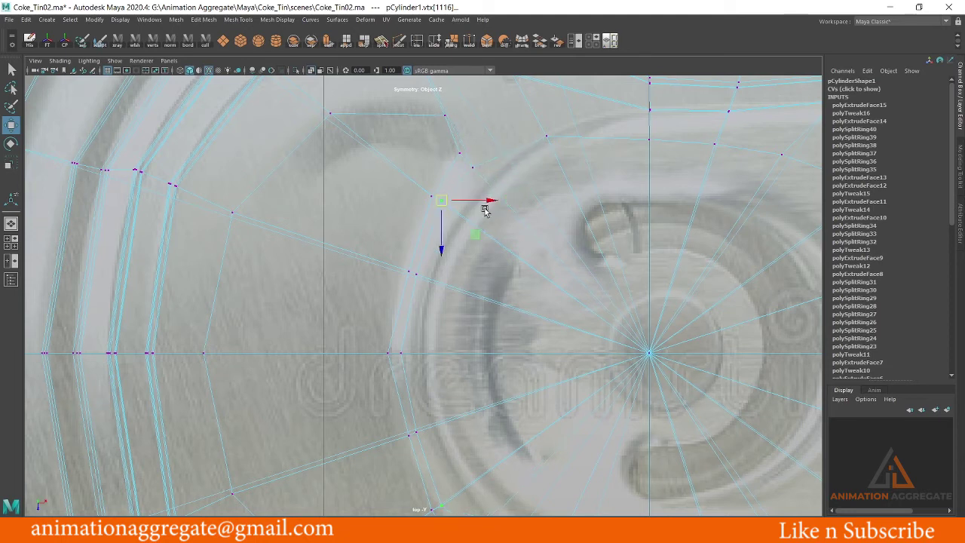
pyautogui.moveTo(494, 203); pyautogui.dragTo(442, 261)
pyautogui.click(423, 276)
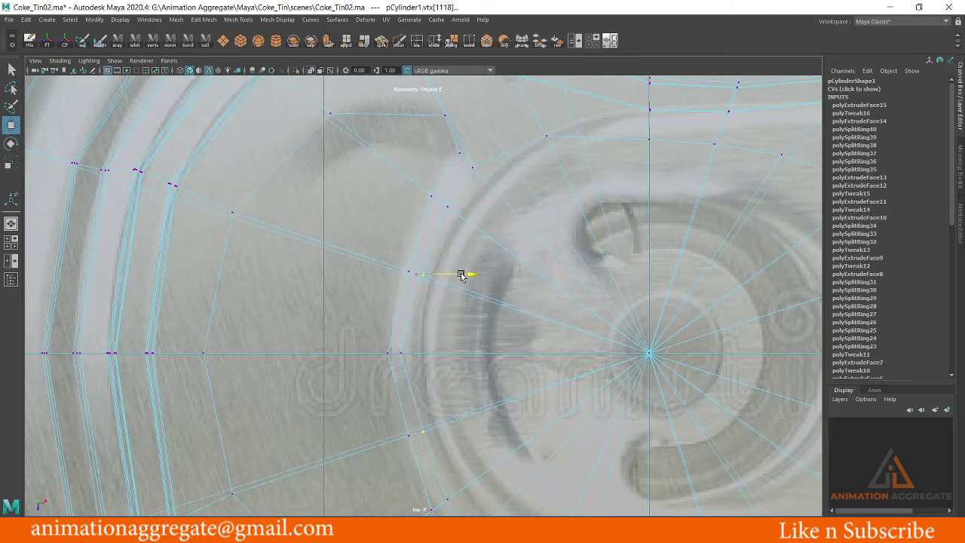
pyautogui.click(400, 353)
pyautogui.moveTo(427, 355); pyautogui.dragTo(450, 351)
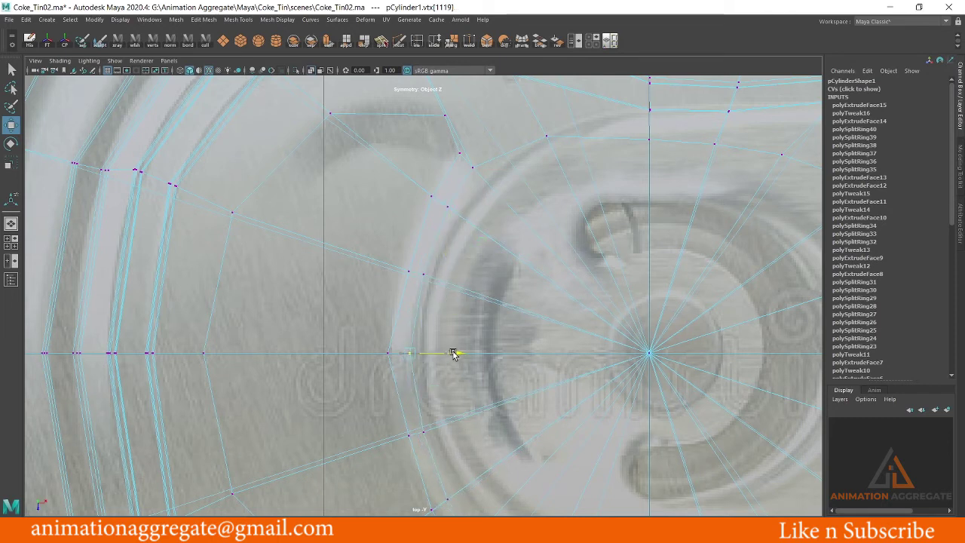
pyautogui.click(406, 273)
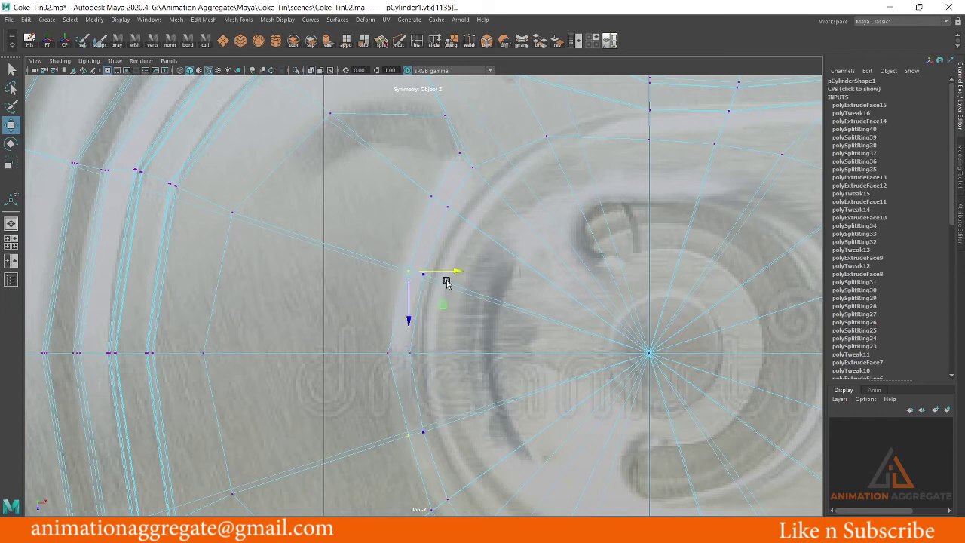
pyautogui.click(414, 320)
pyautogui.click(439, 198)
pyautogui.click(485, 195)
pyautogui.moveTo(436, 251); pyautogui.dragTo(438, 253)
# Slide lower-half and upper inner vertices right and down onto the outline
pyautogui.keyDown('alt'); pyautogui.moveTo(394, 313); pyautogui.dragTo(398, 170, button='middle'); pyautogui.keyUp('alt')
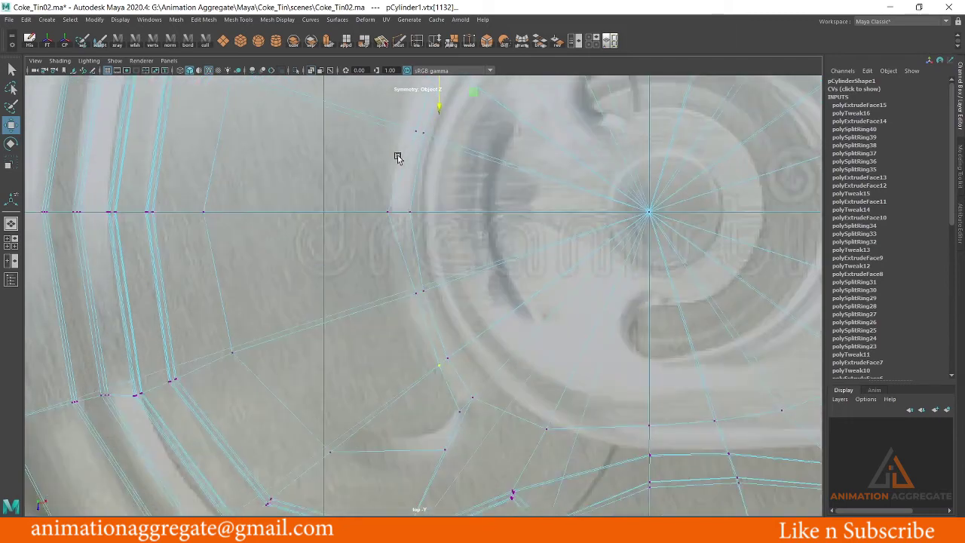
pyautogui.click(388, 212)
pyautogui.moveTo(424, 217); pyautogui.dragTo(453, 219)
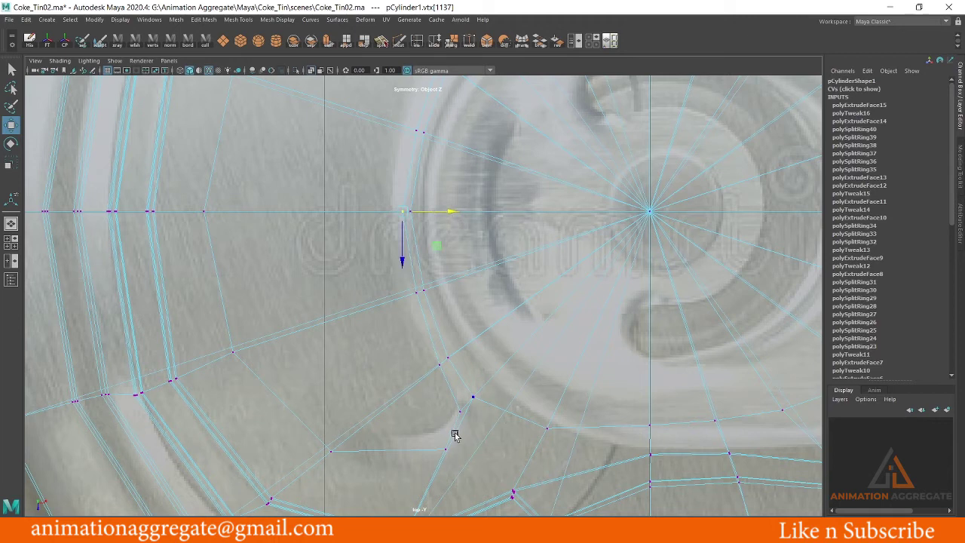
pyautogui.keyDown('alt'); pyautogui.moveTo(440, 258); pyautogui.dragTo(425, 452, button='middle'); pyautogui.keyUp('alt')
pyautogui.click(425, 218)
pyautogui.moveTo(466, 218); pyautogui.dragTo(473, 219)
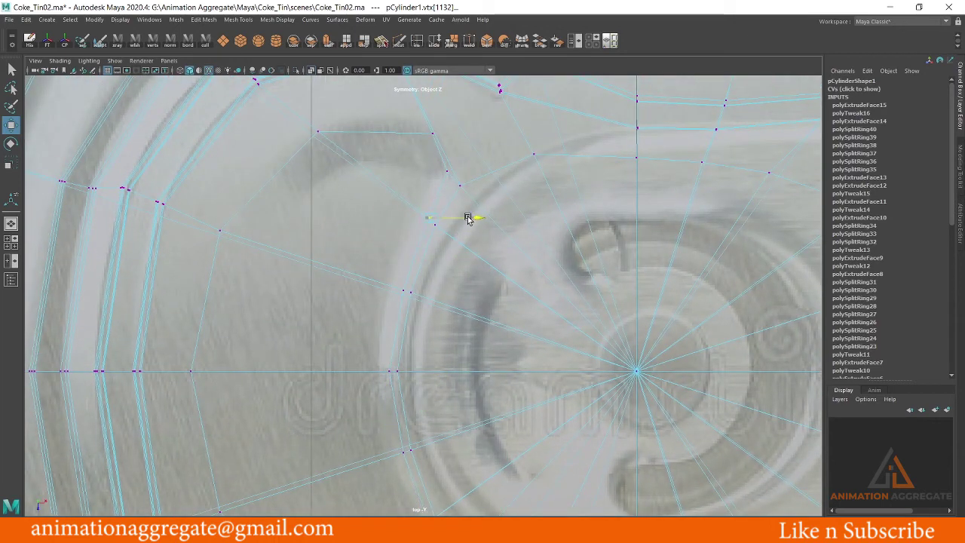
pyautogui.click(437, 224)
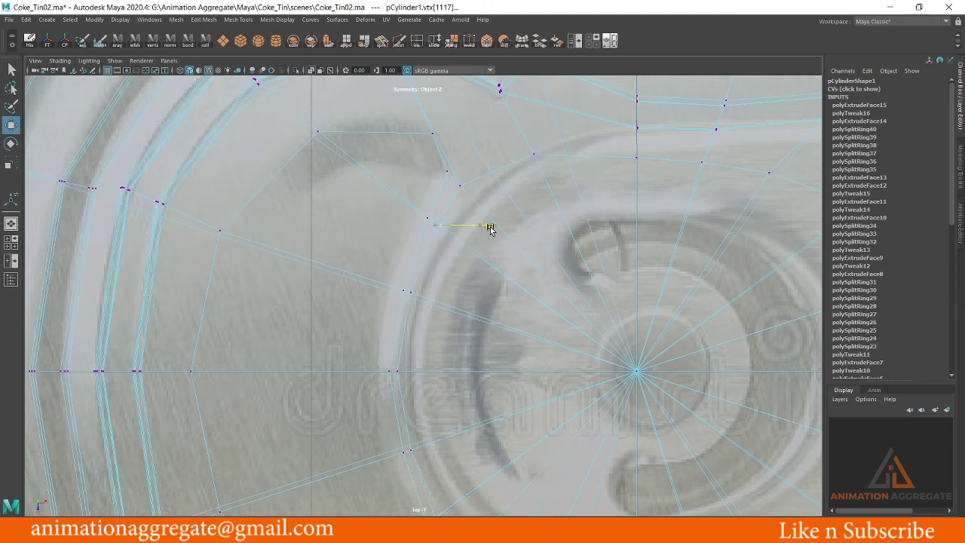
pyautogui.moveTo(439, 275); pyautogui.dragTo(439, 280)
# Adjust the top-corner vertices, then select the inner loop's faces
pyautogui.click(428, 218)
pyautogui.click(473, 218)
pyautogui.click(445, 172)
pyautogui.moveTo(445, 173); pyautogui.dragTo(451, 176)
pyautogui.click(430, 133)
pyautogui.moveTo(380, 158)
pyautogui.keyDown('ctrl'); pyautogui.mouseDown(button='right')
pyautogui.moveTo(377, 183)
pyautogui.moveTo(363, 182)
pyautogui.mouseUp(button='right'); pyautogui.keyUp('ctrl')
# Extrude the tab faces inward (polyExtrudeFace16) and move the new loop's upper vertices onto the outline
pyautogui.keyDown('shift'); pyautogui.rightClick(364, 165); pyautogui.keyUp('shift')
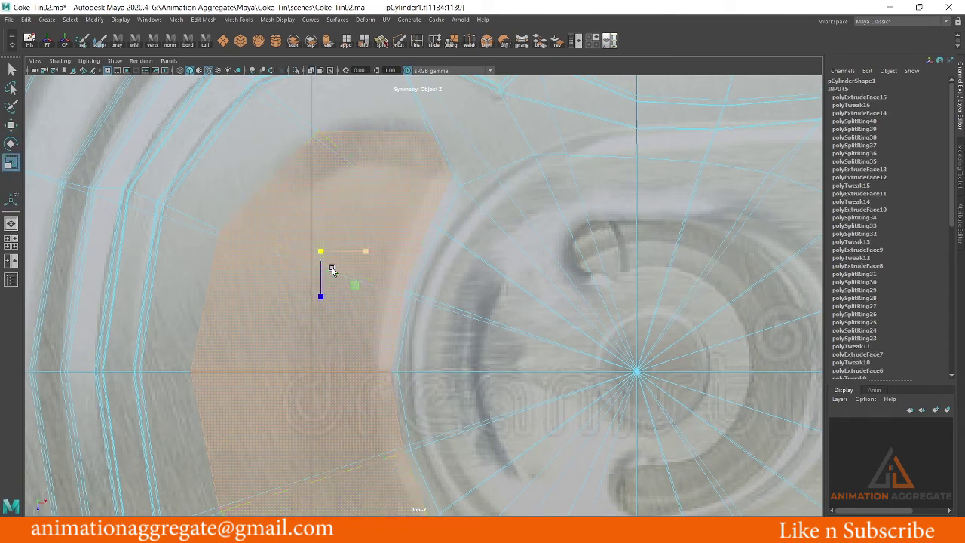
pyautogui.moveTo(321, 203); pyautogui.dragTo(337, 184, button='right')
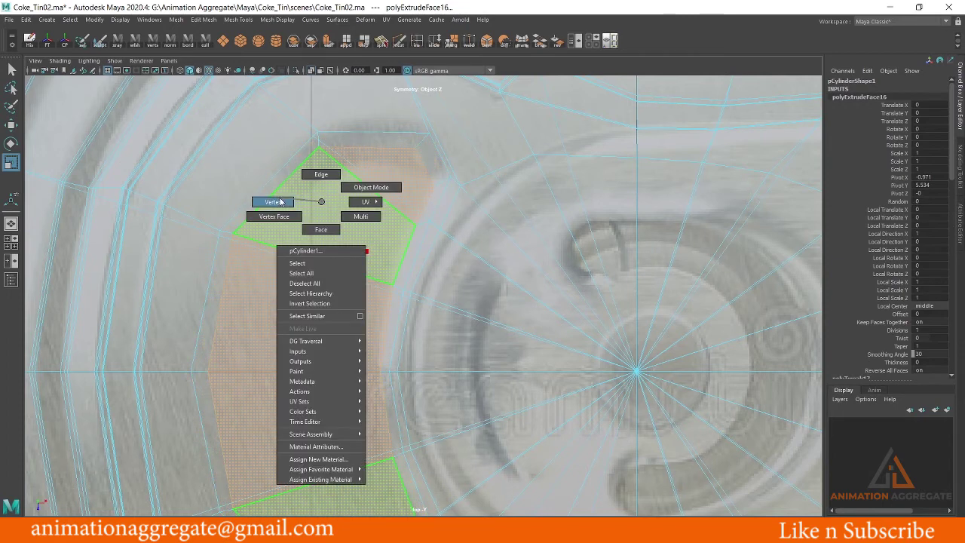
pyautogui.click(318, 148)
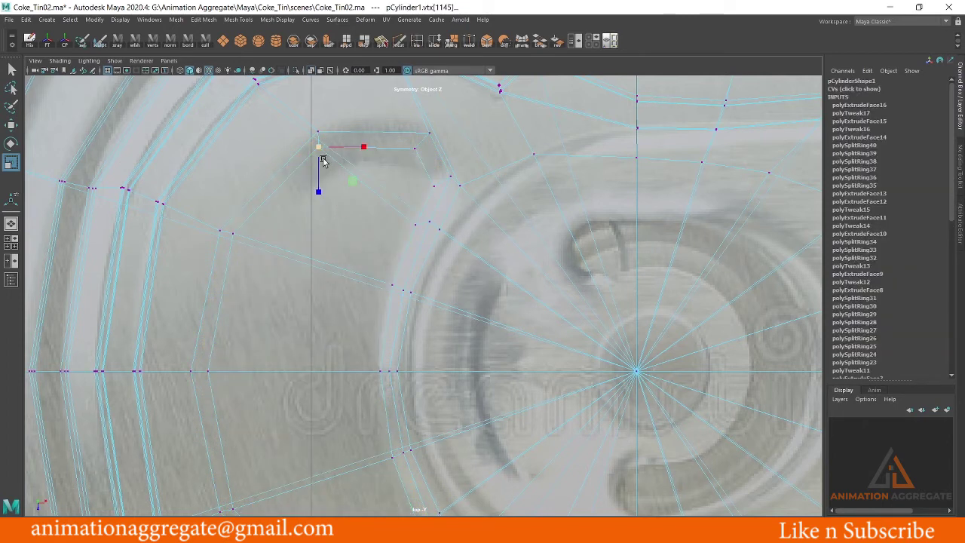
pyautogui.press('w')
pyautogui.moveTo(320, 149); pyautogui.dragTo(348, 168)
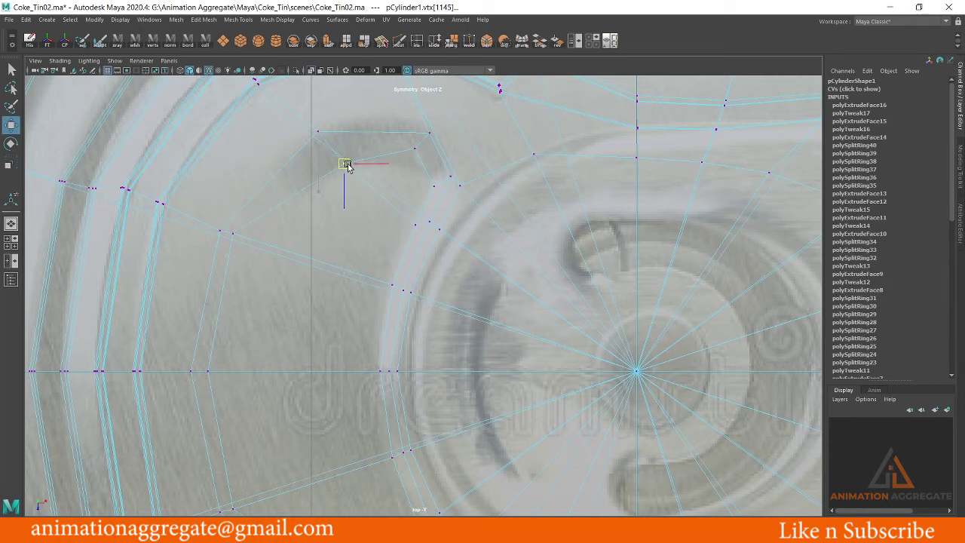
pyautogui.click(414, 149)
pyautogui.moveTo(416, 151); pyautogui.dragTo(417, 162)
pyautogui.click(434, 186)
pyautogui.moveTo(482, 189); pyautogui.dragTo(480, 188)
# Move the new loop's lower vertices up and sideways onto the tab outline
pyautogui.click(414, 225)
pyautogui.moveTo(417, 224); pyautogui.dragTo(414, 212)
pyautogui.click(392, 285)
pyautogui.moveTo(423, 290); pyautogui.dragTo(424, 291)
pyautogui.click(381, 370)
pyautogui.keyDown('alt'); pyautogui.moveTo(419, 350); pyautogui.dragTo(415, 265, button='middle'); pyautogui.keyUp('alt')
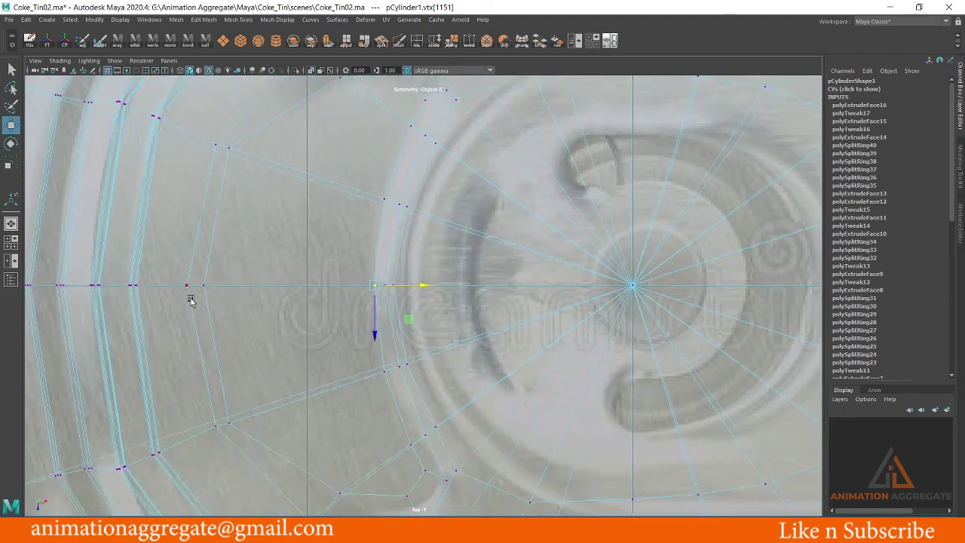
pyautogui.keyDown('alt'); pyautogui.moveTo(237, 259); pyautogui.dragTo(252, 329, button='middle'); pyautogui.keyUp('alt')
# Lower another loop vertex slightly and select the upper corner vertex
pyautogui.click(292, 221)
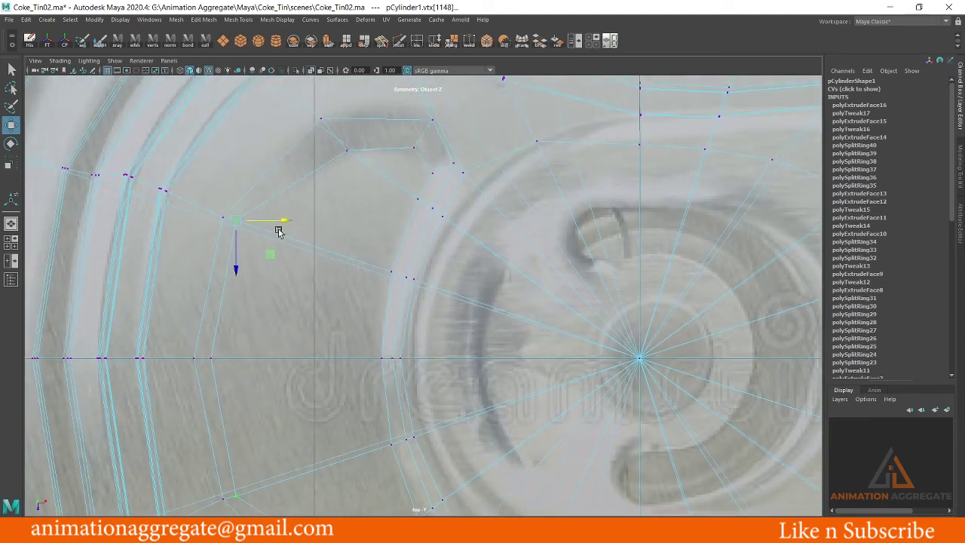
pyautogui.click(248, 270)
pyautogui.hotkey('ctrl', 'z')
pyautogui.moveTo(246, 269); pyautogui.dragTo(245, 272)
pyautogui.click(347, 149)
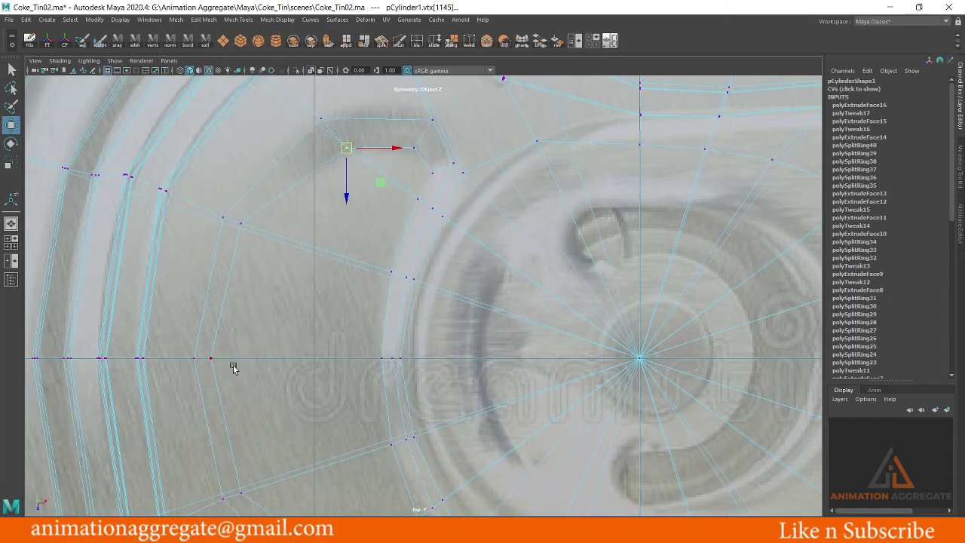
pyautogui.scroll(-4, 379, 367)
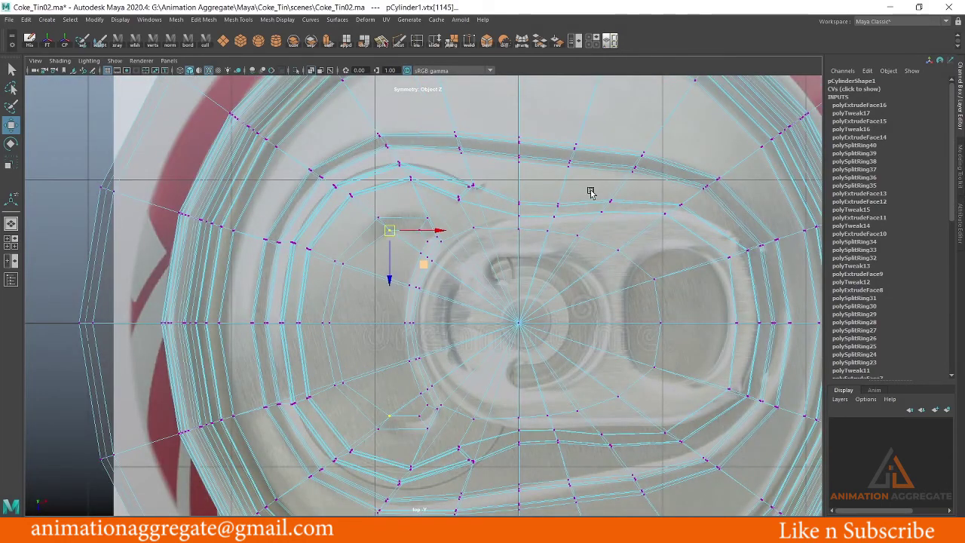
# Inspect the selected tab faces in face mode from the perspective and top views
pyautogui.press('space')
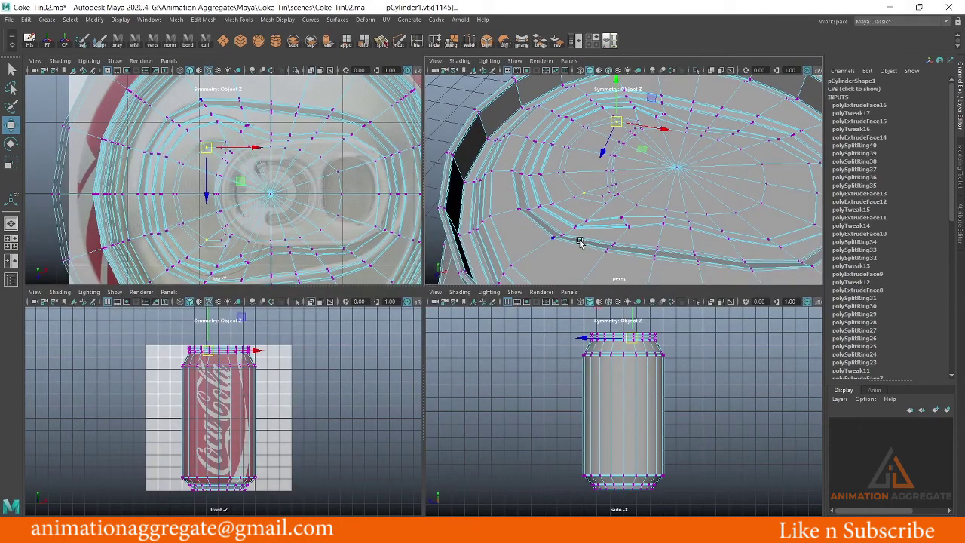
pyautogui.press('space')
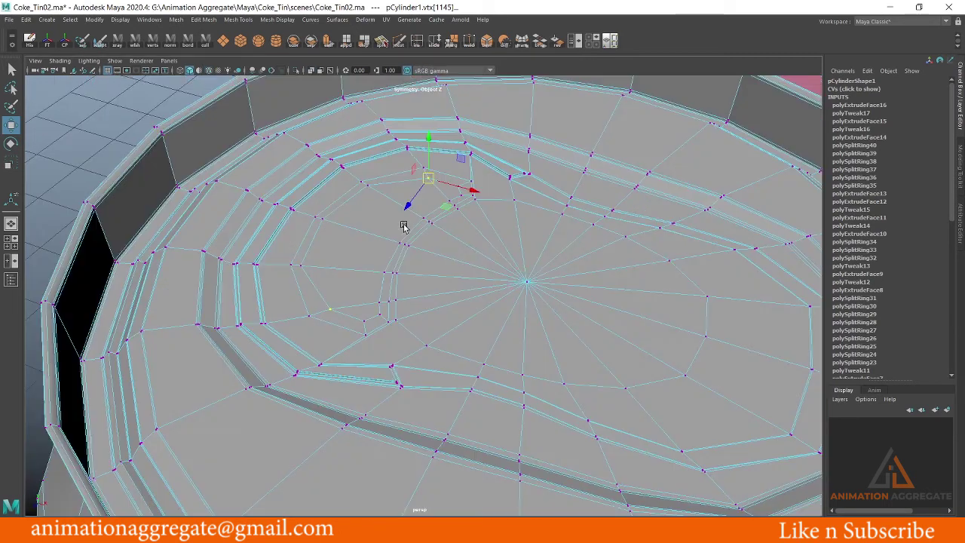
pyautogui.moveTo(404, 225); pyautogui.dragTo(409, 242, button='right')
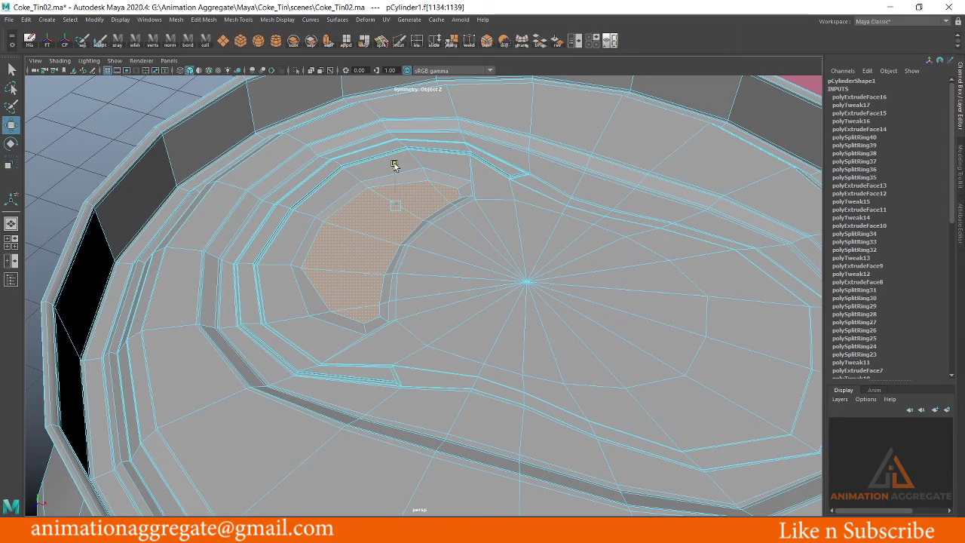
pyautogui.keyDown('alt'); pyautogui.moveTo(394, 164); pyautogui.dragTo(354, 153, button='right'); pyautogui.keyUp('alt')
pyautogui.moveTo(354, 153)
pyautogui.keyDown('alt'); pyautogui.mouseDown()
pyautogui.moveTo(403, 237)
pyautogui.moveTo(398, 188)
pyautogui.mouseUp(); pyautogui.keyUp('alt')
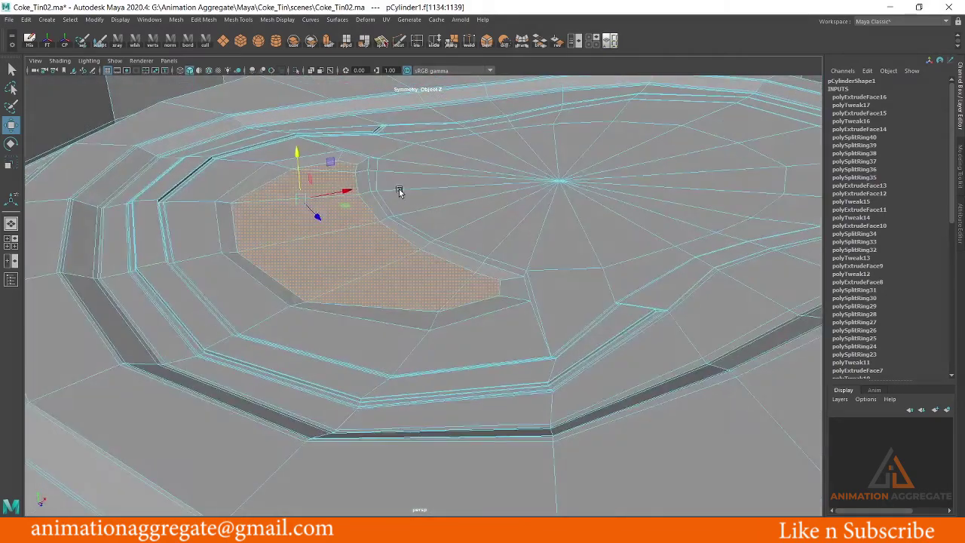
pyautogui.keyDown('alt'); pyautogui.moveTo(399, 188); pyautogui.dragTo(465, 311, button='right'); pyautogui.keyUp('alt')
pyautogui.moveTo(465, 312)
pyautogui.keyDown('alt'); pyautogui.mouseDown()
pyautogui.moveTo(276, 259)
pyautogui.moveTo(276, 274)
pyautogui.mouseUp(); pyautogui.keyUp('alt')
pyautogui.press('space')
pyautogui.press('space')
pyautogui.press('space')
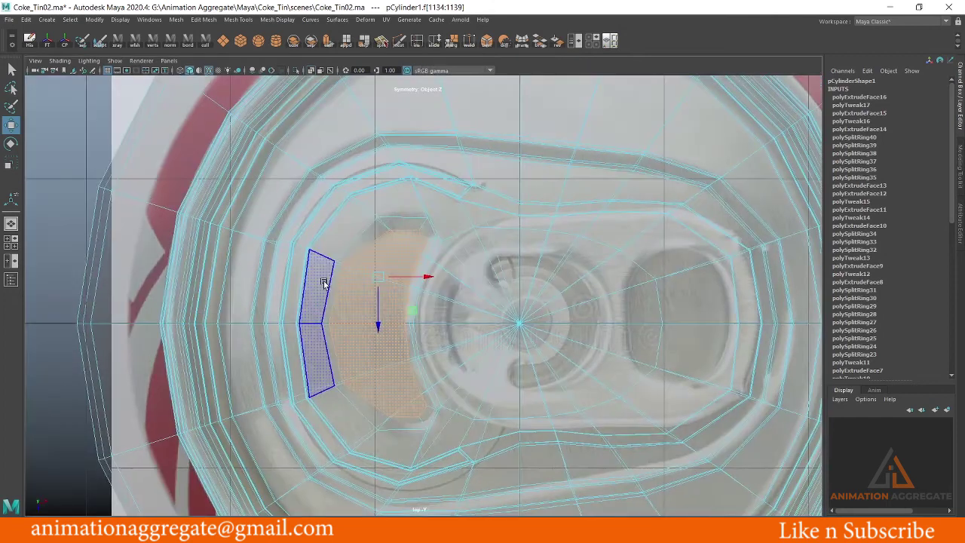
pyautogui.scroll(1, 324, 283)
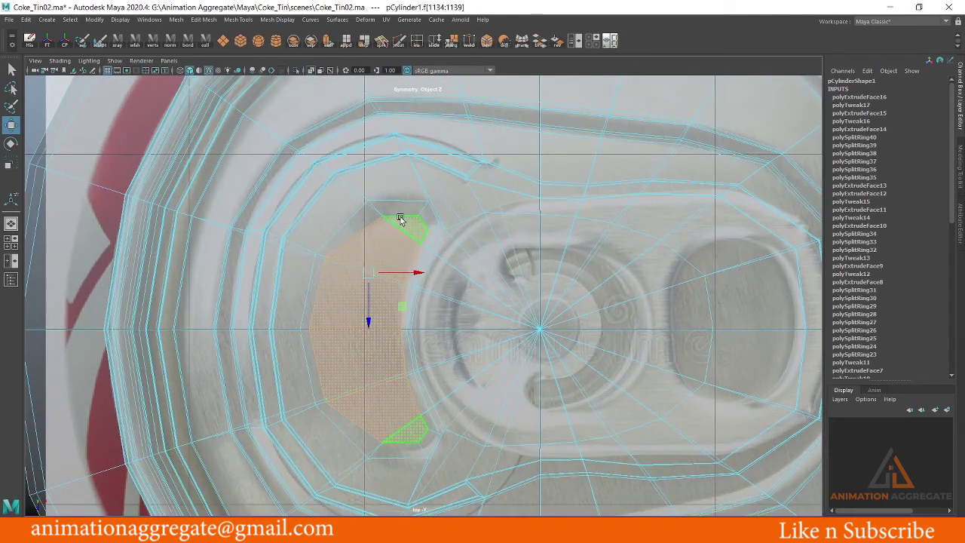
# Return to the perspective view, switch the lid to vertex mode and pick a tab-outline vertex
pyautogui.press('space')
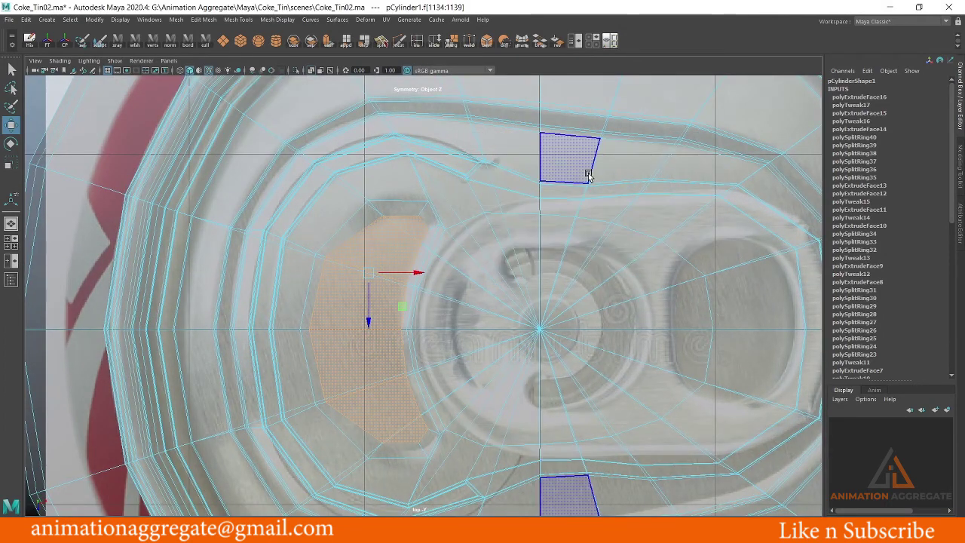
pyautogui.press('space')
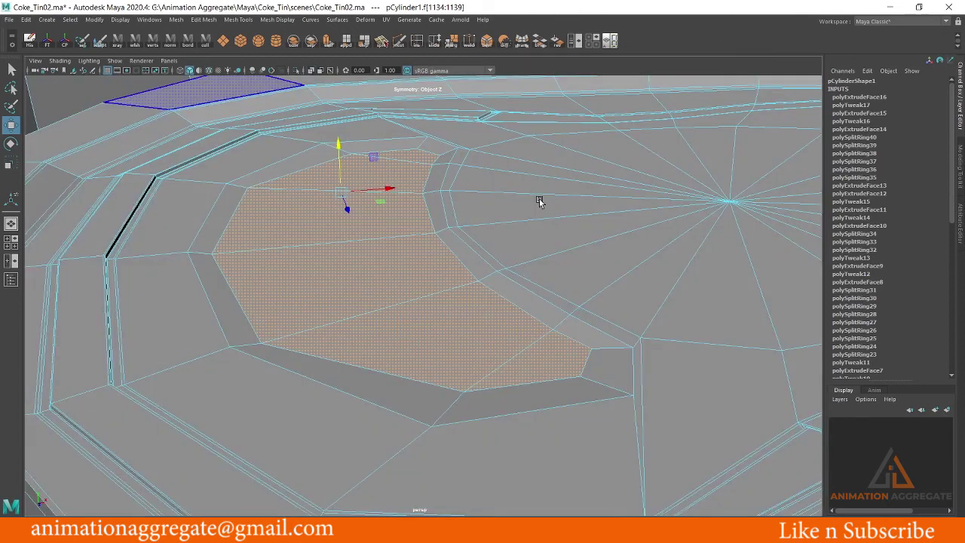
pyautogui.rightClick(322, 248)
pyautogui.click(274, 247)
pyautogui.click(248, 186)
# Snap two pull-tab outline vertices onto a neighbouring vertex along Y, then return to object mode
pyautogui.keyDown('shift'); pyautogui.click(212, 253); pyautogui.keyUp('shift')
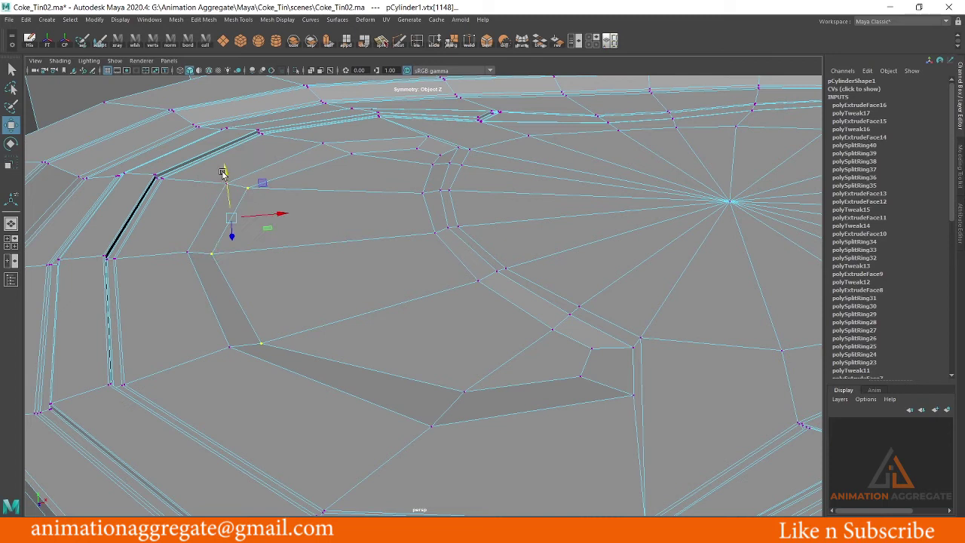
pyautogui.click(226, 173)
pyautogui.press('v')
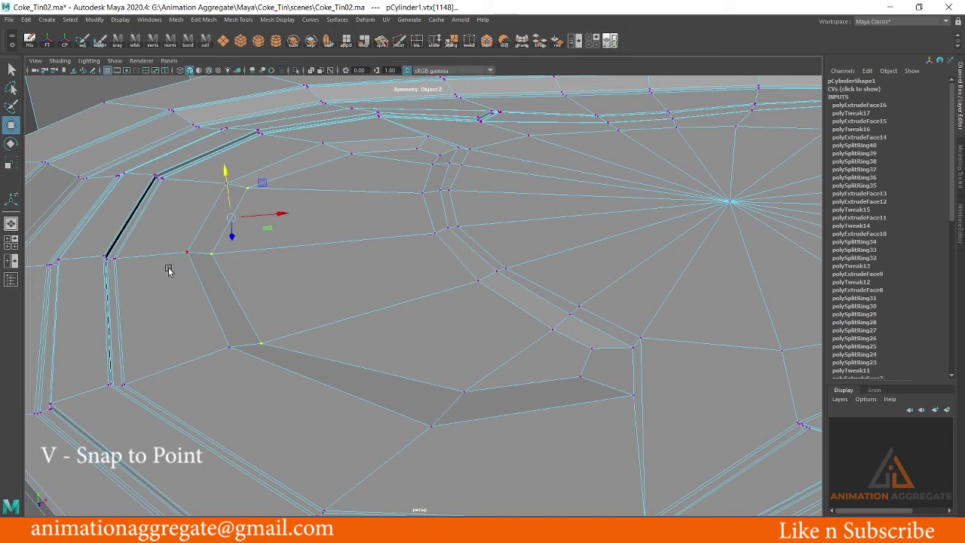
pyautogui.moveTo(191, 257); pyautogui.dragTo(191, 255, button='middle')
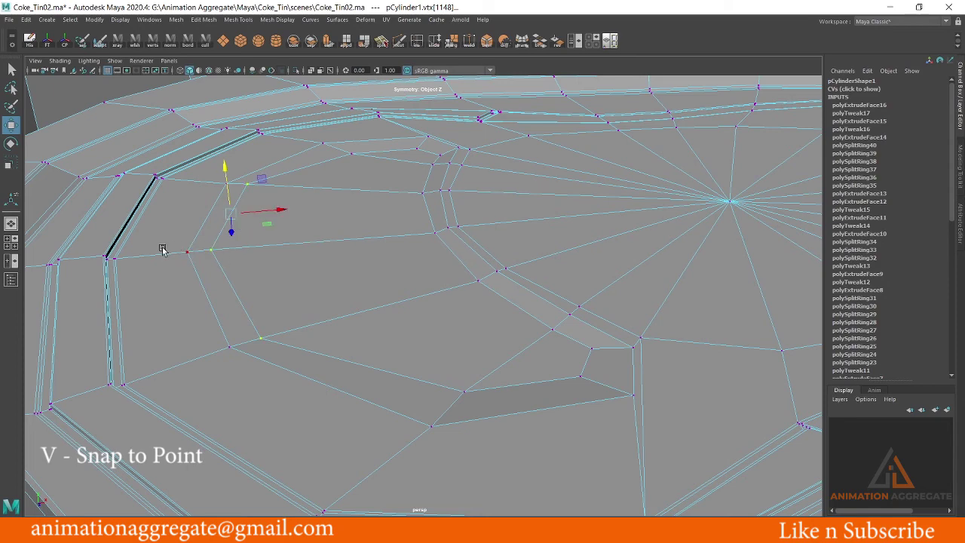
pyautogui.moveTo(177, 259)
pyautogui.keyDown('alt'); pyautogui.mouseDown()
pyautogui.moveTo(259, 260)
pyautogui.moveTo(249, 269)
pyautogui.moveTo(263, 271)
pyautogui.moveTo(263, 205)
pyautogui.mouseUp(); pyautogui.keyUp('alt')
pyautogui.moveTo(263, 205); pyautogui.dragTo(336, 194, button='right')
# Reframe the view over the recessed lid and select the can mesh
pyautogui.scroll(-3, 352, 197)
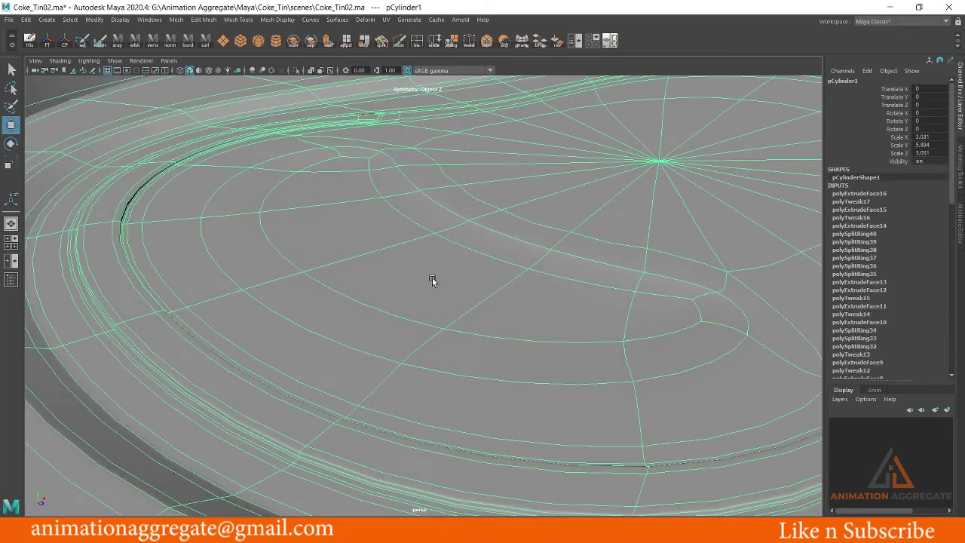
pyautogui.scroll(-3, 430, 280)
pyautogui.scroll(-3, 352, 181)
pyautogui.scroll(-2, 352, 165)
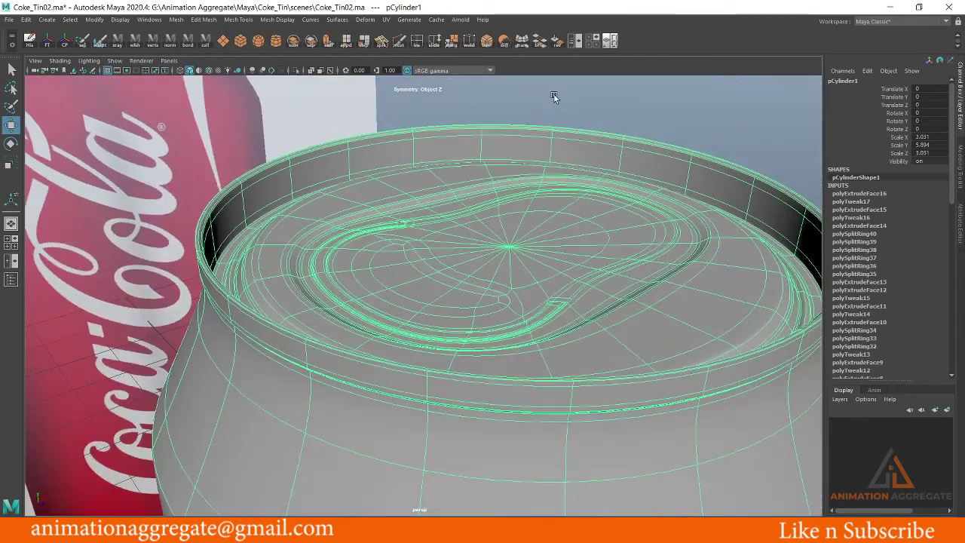
pyautogui.click(554, 93)
pyautogui.scroll(3, 500, 226)
pyautogui.scroll(2, 433, 280)
pyautogui.moveTo(389, 267)
pyautogui.keyDown('alt'); pyautogui.mouseDown()
pyautogui.moveTo(356, 260)
pyautogui.moveTo(411, 259)
pyautogui.moveTo(480, 345)
pyautogui.moveTo(431, 252)
pyautogui.mouseUp(); pyautogui.keyUp('alt')
pyautogui.click(430, 252)
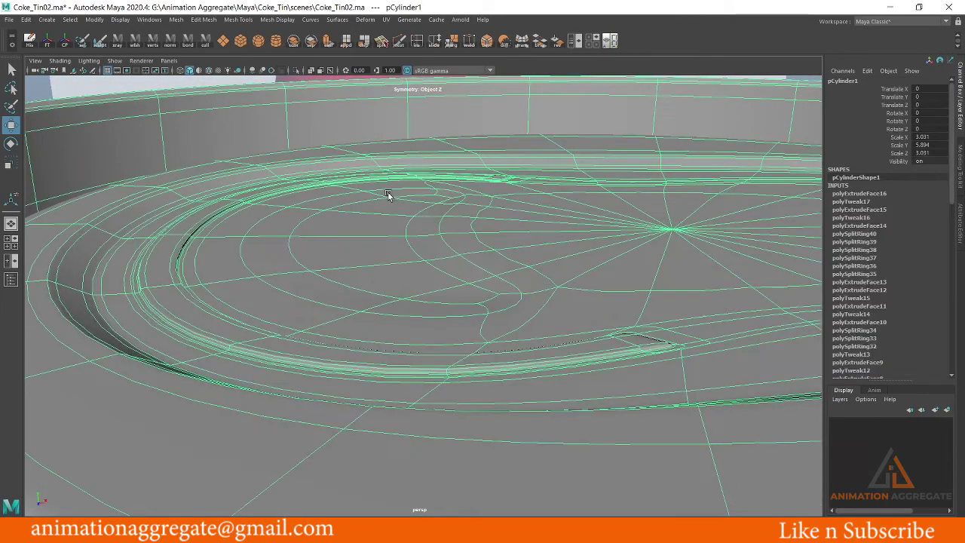
pyautogui.keyDown('alt'); pyautogui.moveTo(387, 196); pyautogui.dragTo(401, 252); pyautogui.keyUp('alt')
# Show the can unsmoothed and insert two edge loops around the pull-tab outline
pyautogui.press('1')
pyautogui.keyDown('alt'); pyautogui.moveTo(294, 209); pyautogui.dragTo(308, 255); pyautogui.keyUp('alt')
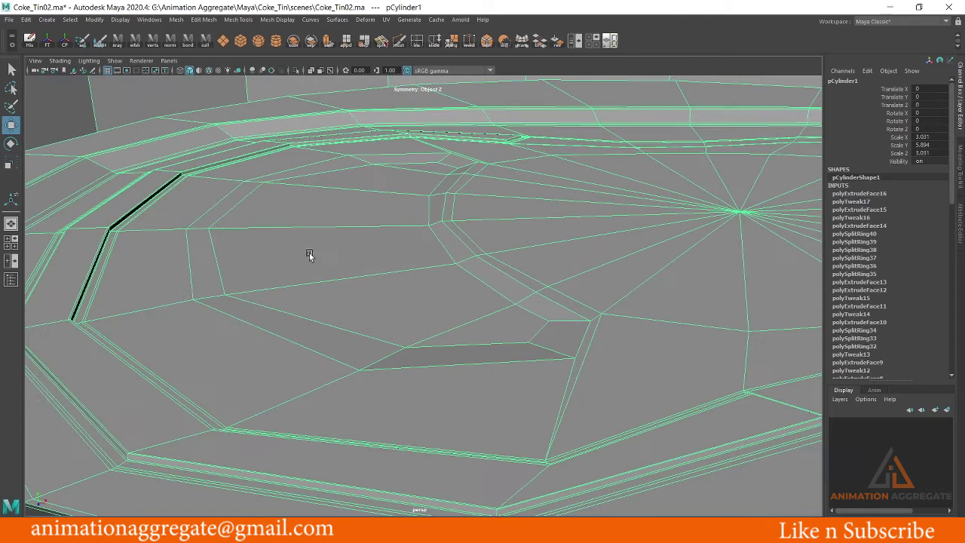
pyautogui.keyDown('shift'); pyautogui.moveTo(294, 199); pyautogui.dragTo(227, 213, button='right'); pyautogui.keyUp('shift')
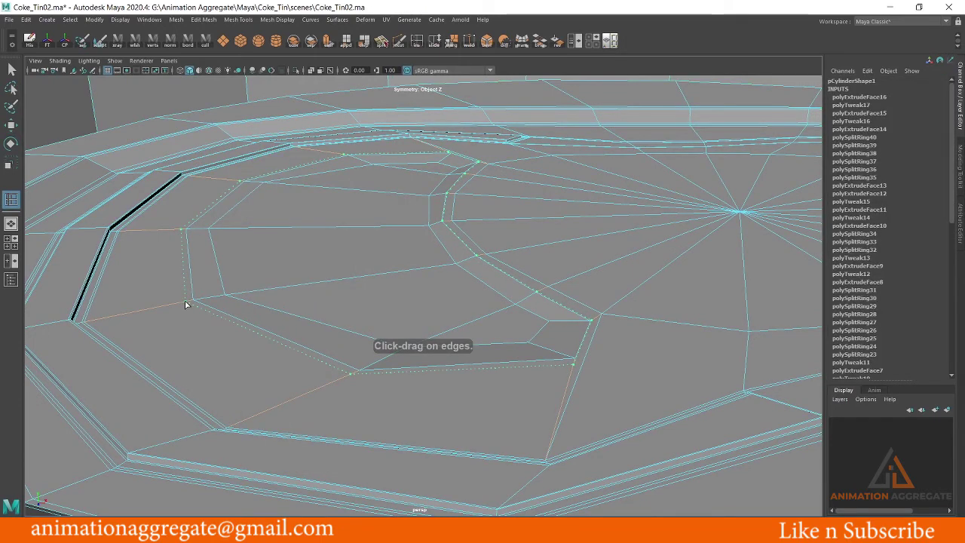
pyautogui.click(214, 299)
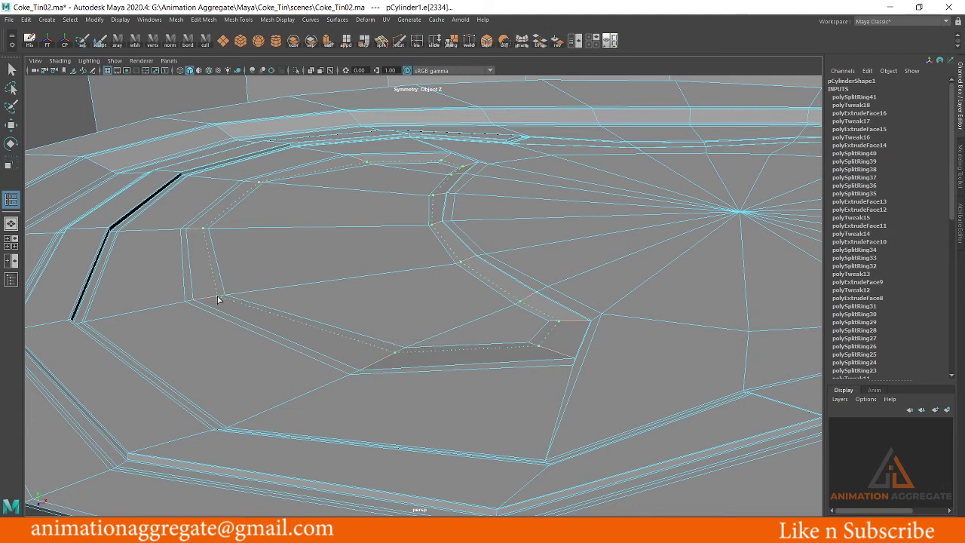
pyautogui.click(229, 212)
pyautogui.moveTo(229, 212); pyautogui.dragTo(265, 194, button='right')
# Deselect the can and orbit and zoom out to review the smoothed lid
pyautogui.press('w')
pyautogui.click(421, 261)
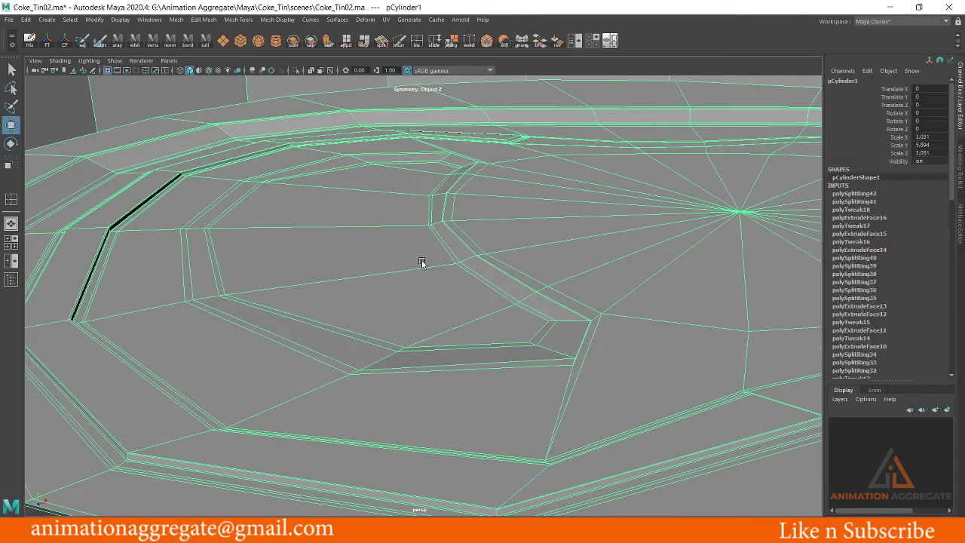
pyautogui.scroll(-3, 411, 240)
pyautogui.scroll(-2, 403, 227)
pyautogui.scroll(-3, 405, 244)
pyautogui.scroll(-2, 405, 243)
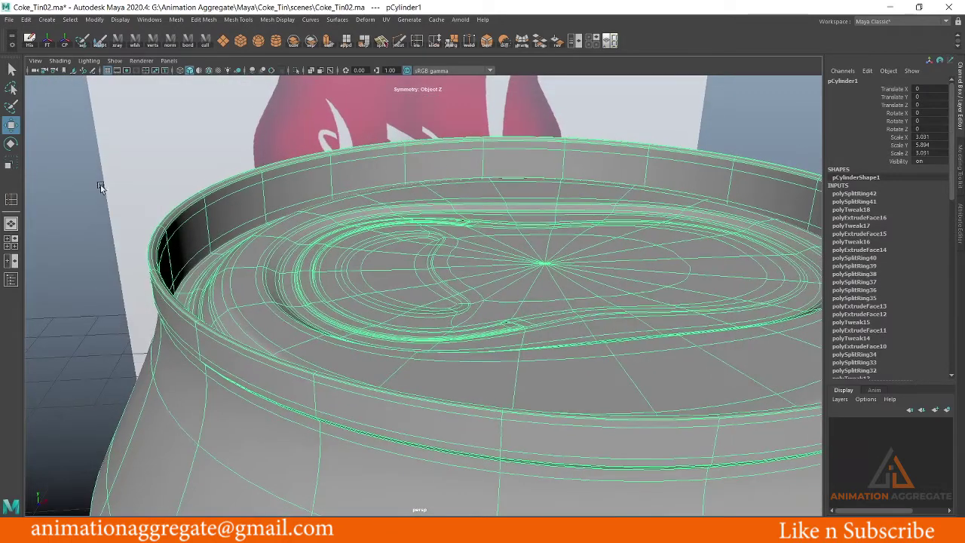
pyautogui.click(100, 185)
pyautogui.scroll(3, 520, 243)
pyautogui.scroll(2, 414, 249)
pyautogui.scroll(2, 433, 267)
pyautogui.moveTo(395, 290)
pyautogui.keyDown('alt'); pyautogui.mouseDown()
pyautogui.moveTo(267, 305)
pyautogui.moveTo(437, 295)
pyautogui.mouseUp(); pyautogui.keyUp('alt')
pyautogui.scroll(-3, 411, 285)
pyautogui.moveTo(385, 274)
pyautogui.keyDown('alt'); pyautogui.mouseDown()
pyautogui.moveTo(504, 282)
pyautogui.moveTo(366, 292)
pyautogui.moveTo(370, 301)
pyautogui.moveTo(410, 293)
pyautogui.mouseUp(); pyautogui.keyUp('alt')
pyautogui.scroll(-2, 448, 255)
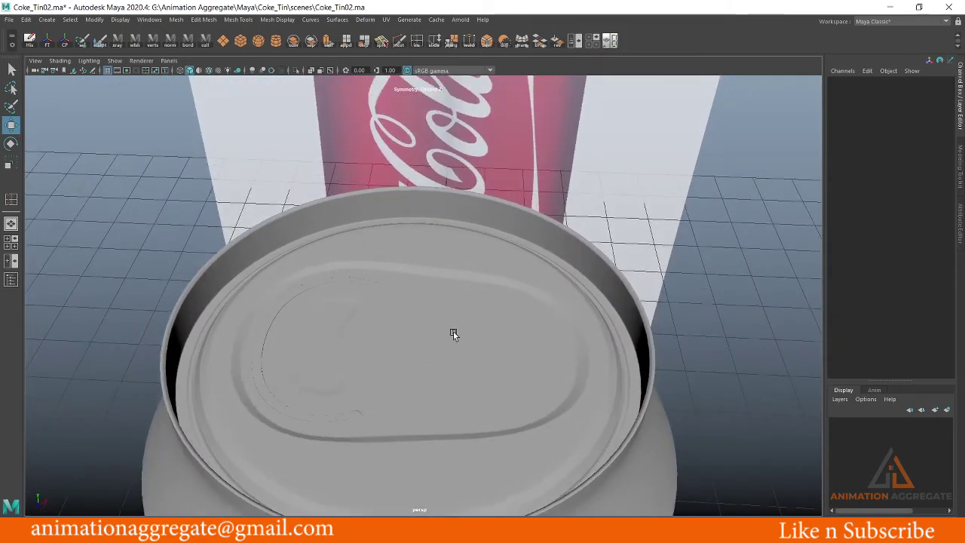
pyautogui.scroll(-3, 452, 332)
pyautogui.scroll(-1, 442, 239)
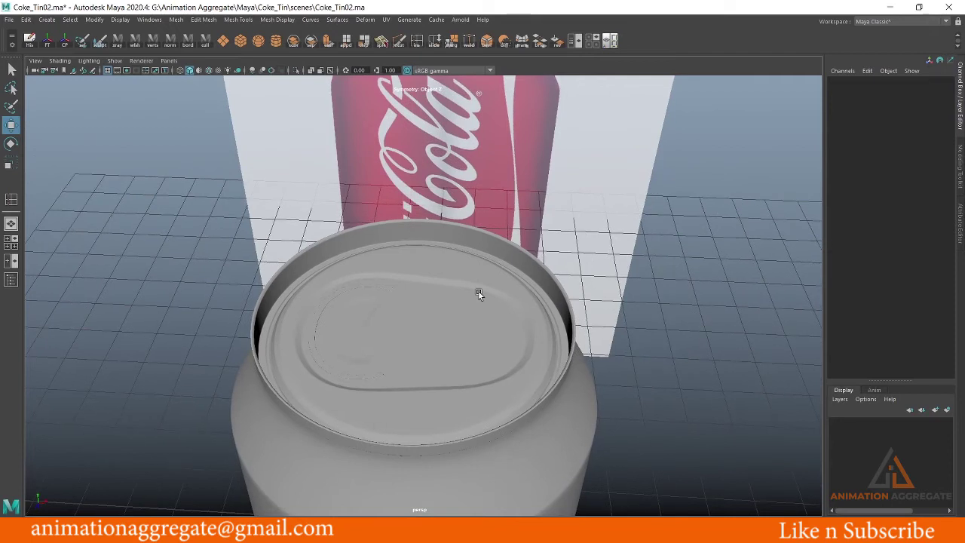
pyautogui.keyDown('alt'); pyautogui.moveTo(478, 293); pyautogui.dragTo(497, 240); pyautogui.keyUp('alt')
# Go through the four-view layout to the top view, then maximize the front view
pyautogui.press('space')
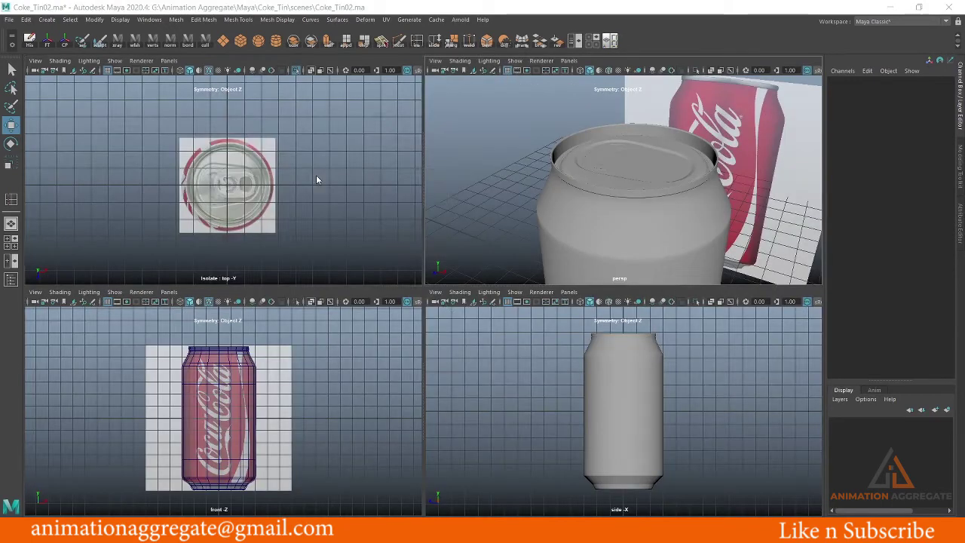
pyautogui.press('space')
pyautogui.scroll(3, 511, 186)
pyautogui.scroll(2, 468, 144)
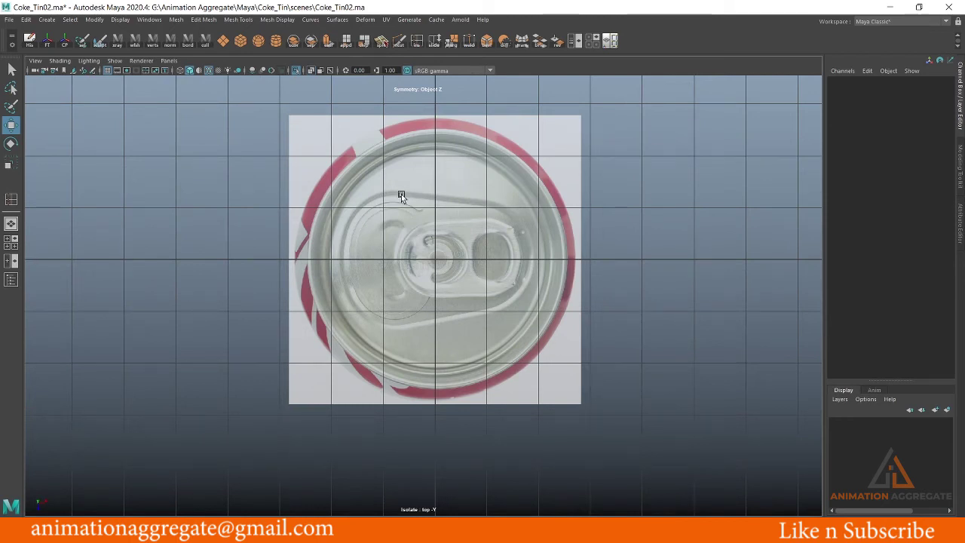
pyautogui.press('space')
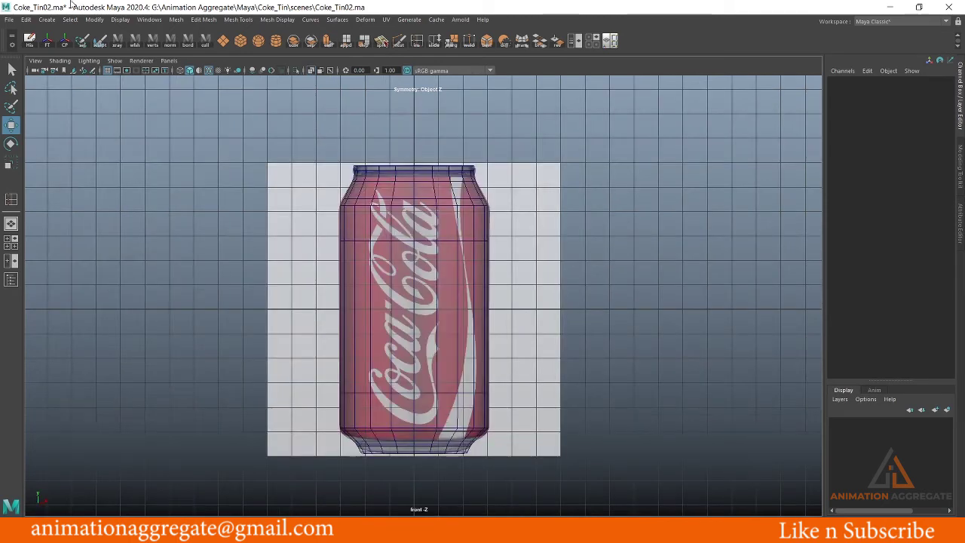
# Create a polygon cube and raise it to the top of the can
pyautogui.click(47, 20)
pyautogui.moveTo(77, 55)
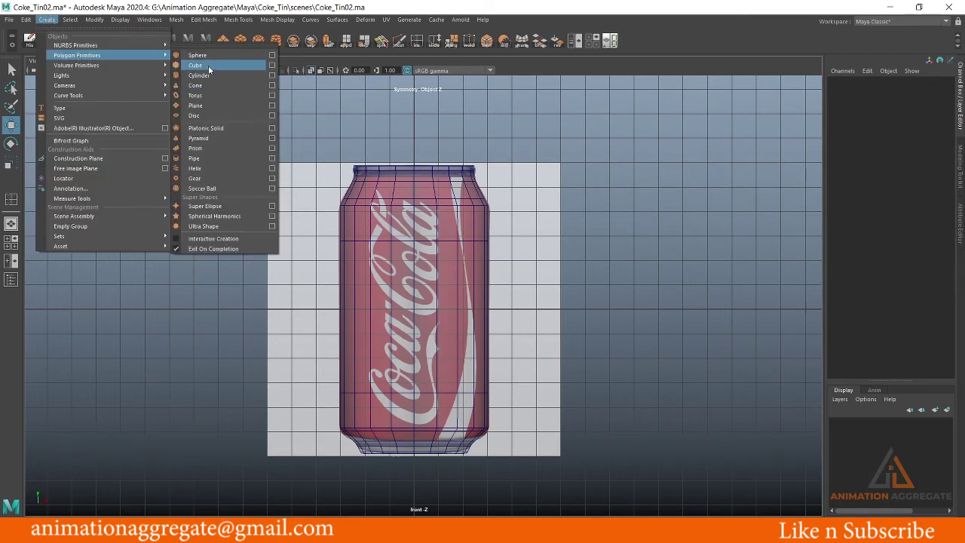
pyautogui.click(197, 65)
pyautogui.moveTo(414, 266); pyautogui.dragTo(413, 107)
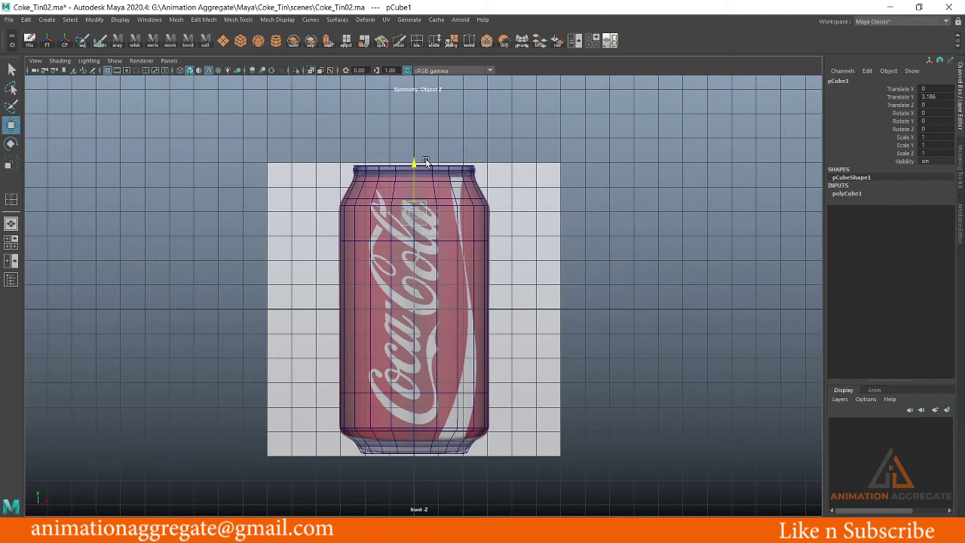
# From the top view, move the cube right over the pull-tab's centre
pyautogui.press('space')
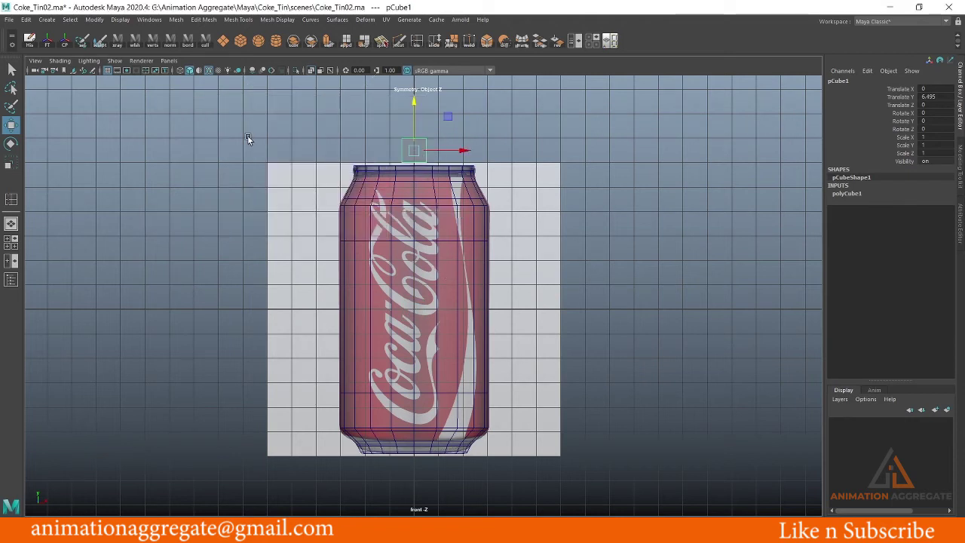
pyautogui.press('space')
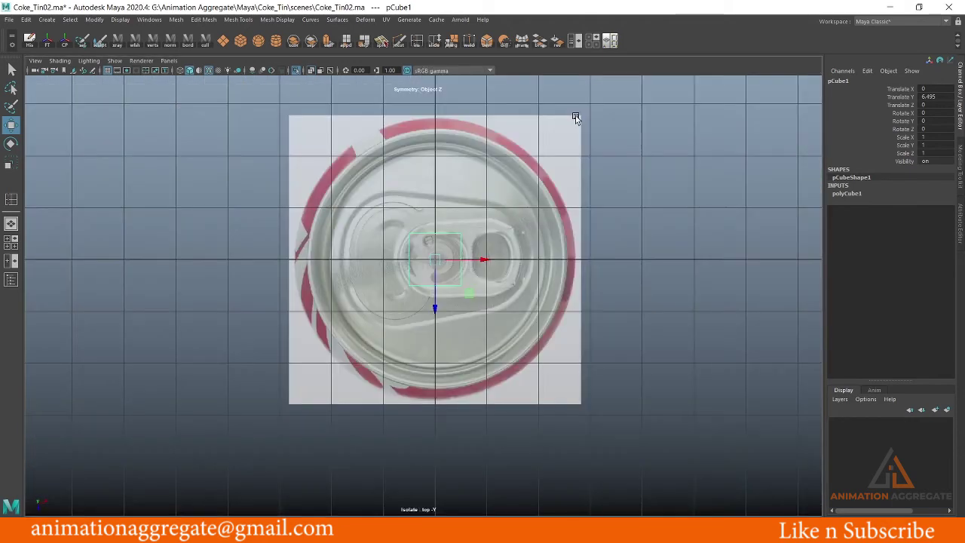
pyautogui.click(565, 150)
pyautogui.click(460, 260)
pyautogui.scroll(2, 500, 258)
pyautogui.scroll(2, 442, 274)
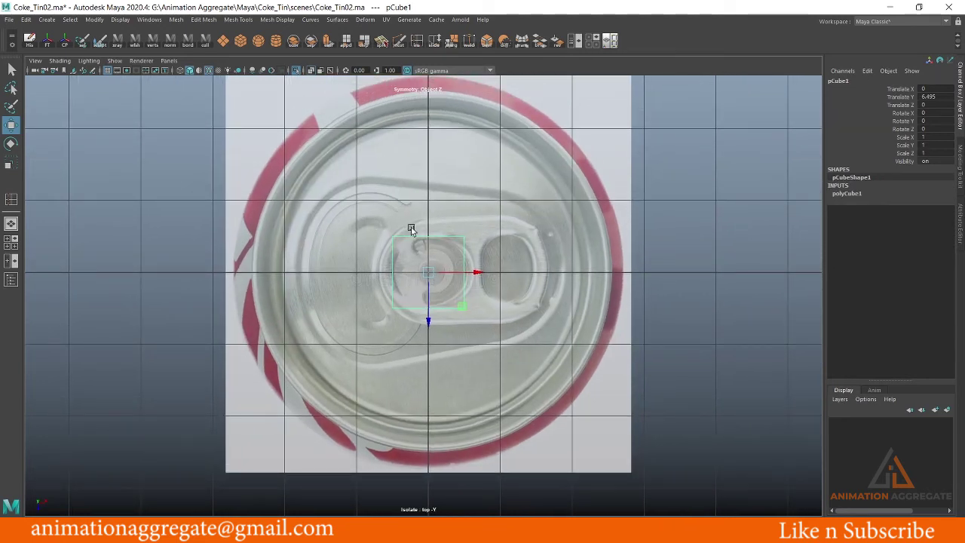
pyautogui.moveTo(474, 273)
pyautogui.mouseDown()
pyautogui.moveTo(553, 276)
pyautogui.moveTo(512, 274)
pyautogui.mouseUp()
# Stretch the box to Scale Z 1.333 and show the four-view layout
pyautogui.press('r')
pyautogui.press('w')
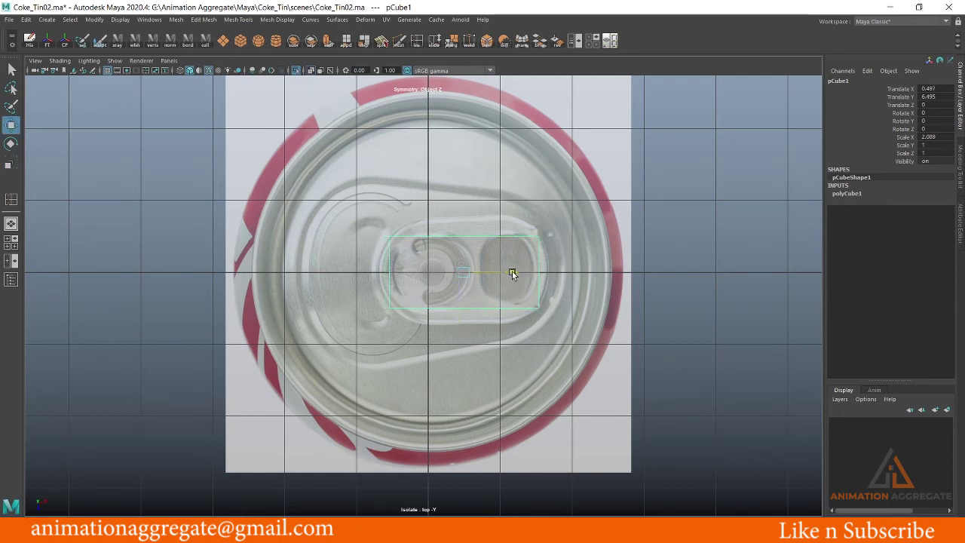
pyautogui.press('r')
pyautogui.moveTo(464, 319); pyautogui.dragTo(464, 335)
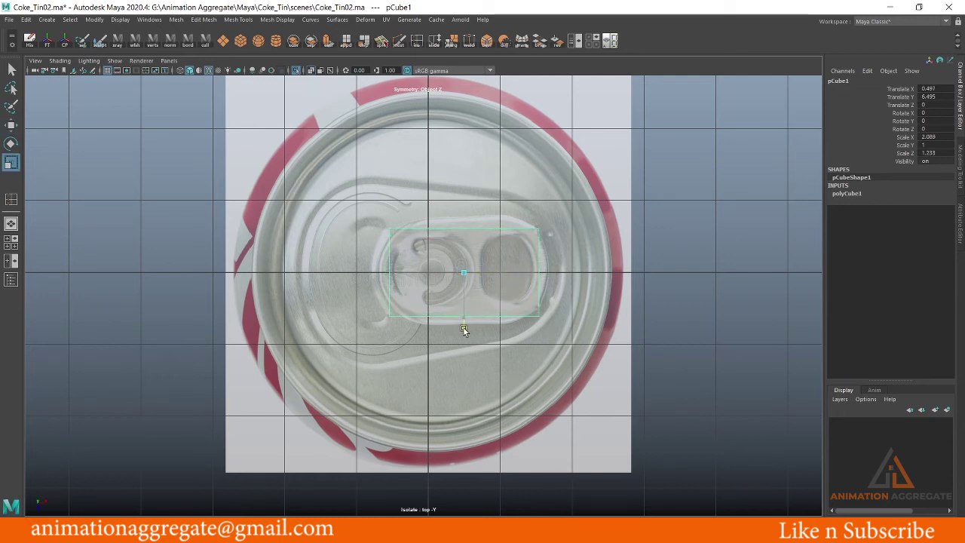
pyautogui.press('space')
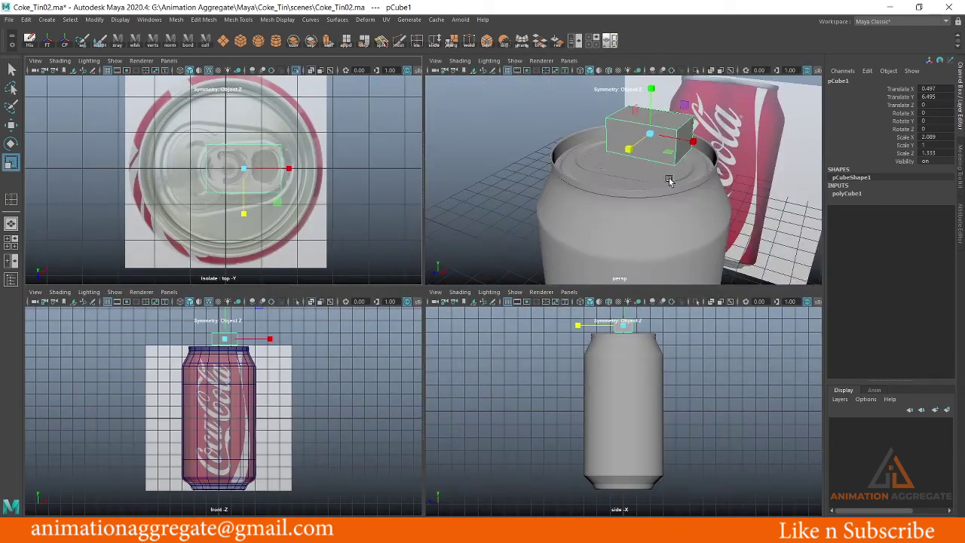
# Flatten the box to Scale Y 0.233 and maximize the perspective view on the lid
pyautogui.moveTo(649, 98); pyautogui.dragTo(649, 131)
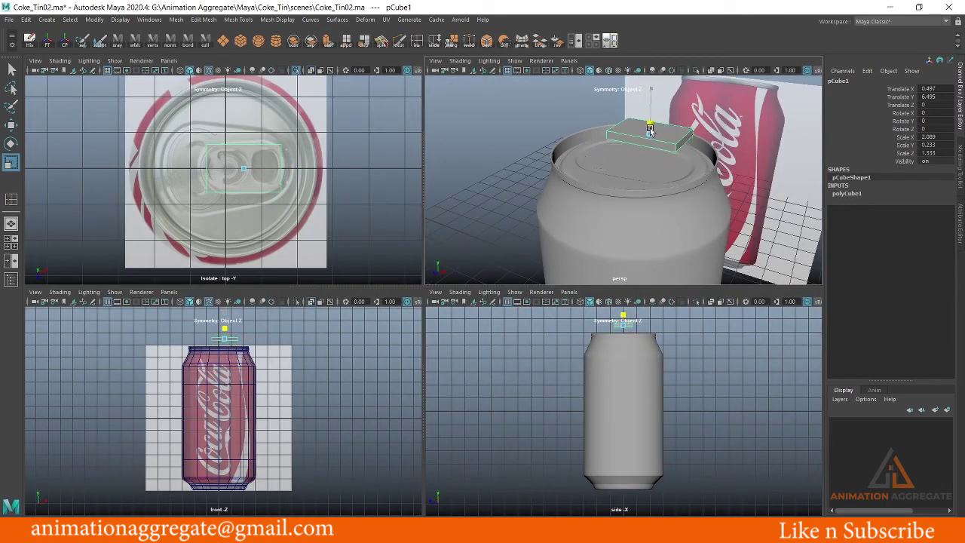
pyautogui.scroll(3, 650, 131)
pyautogui.press('space')
pyautogui.keyDown('alt'); pyautogui.moveTo(528, 181); pyautogui.dragTo(488, 181); pyautogui.keyUp('alt')
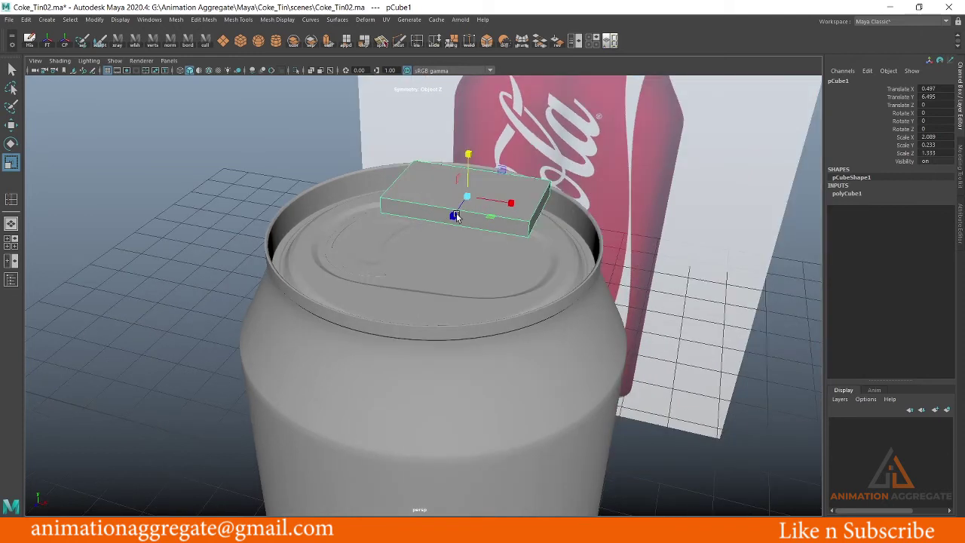
pyautogui.rightClick(488, 182)
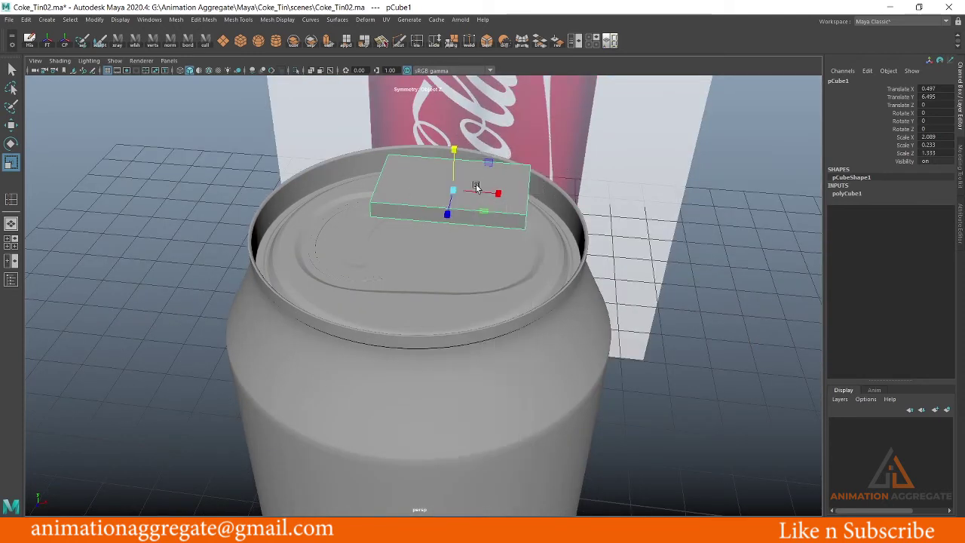
pyautogui.keyDown('alt'); pyautogui.moveTo(490, 189); pyautogui.dragTo(433, 264); pyautogui.keyUp('alt')
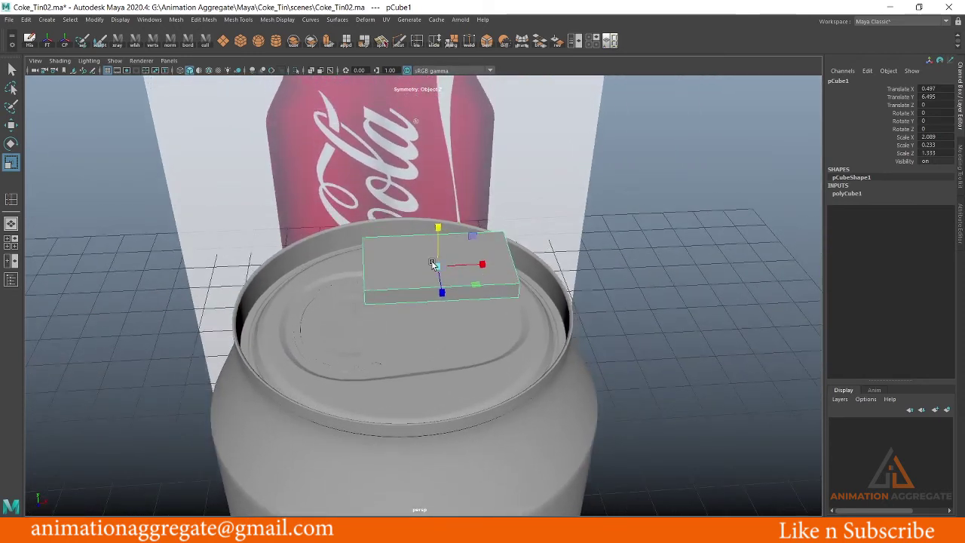
pyautogui.rightClick(453, 261)
pyautogui.click(504, 248)
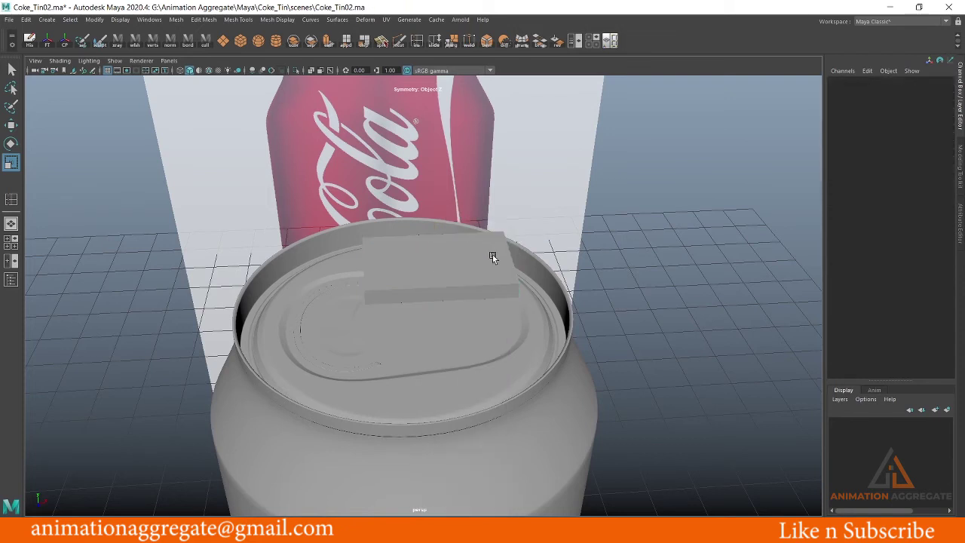
pyautogui.click(485, 252)
# In Edge mode, select the slab's top front and back edges
pyautogui.keyDown('alt'); pyautogui.moveTo(485, 252); pyautogui.dragTo(502, 287); pyautogui.keyUp('alt')
pyautogui.press('q')
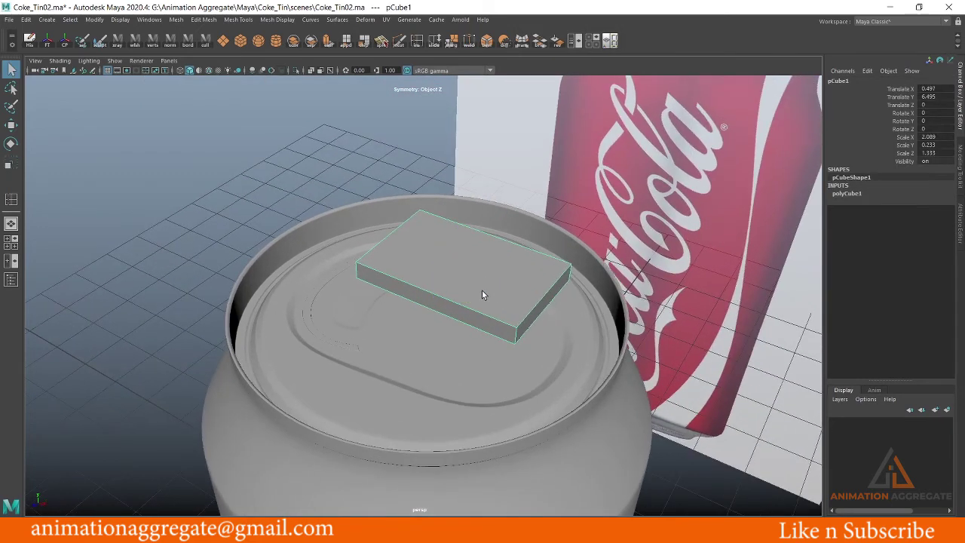
pyautogui.keyDown('alt'); pyautogui.moveTo(451, 258); pyautogui.dragTo(504, 266); pyautogui.keyUp('alt')
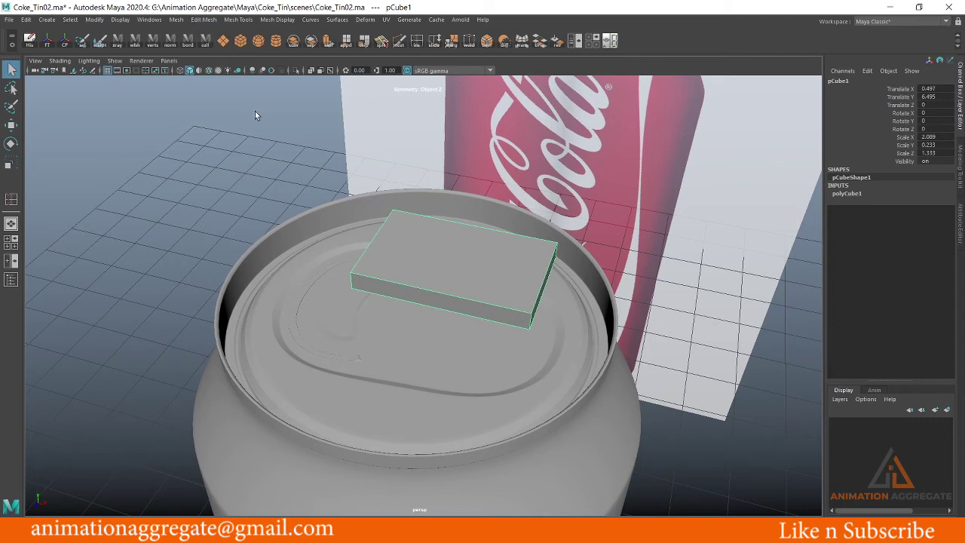
pyautogui.moveTo(474, 272); pyautogui.dragTo(476, 218, button='right')
pyautogui.click(445, 294)
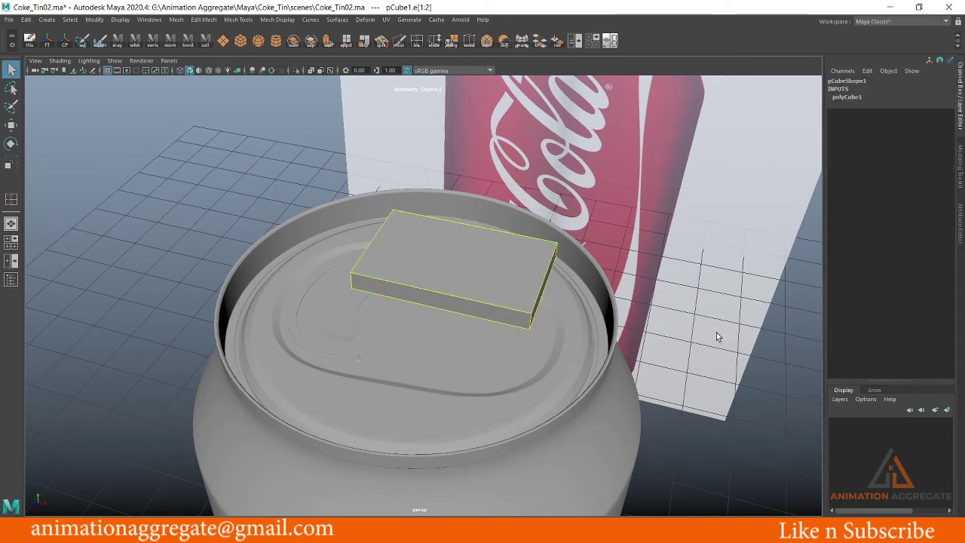
pyautogui.moveTo(482, 303)
pyautogui.keyDown('alt'); pyautogui.mouseDown()
pyautogui.moveTo(435, 226)
pyautogui.moveTo(497, 266)
pyautogui.moveTo(468, 263)
pyautogui.moveTo(479, 302)
pyautogui.moveTo(453, 300)
pyautogui.mouseUp(); pyautogui.keyUp('alt')
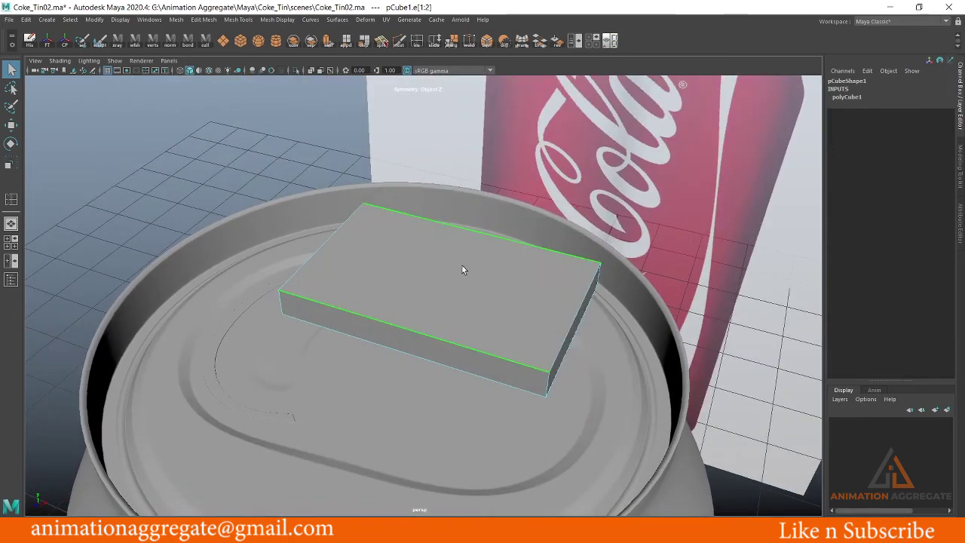
# Split the slab through its middle with To Edge Ring and Split
pyautogui.keyDown('ctrl'); pyautogui.rightClick(435, 241); pyautogui.keyUp('ctrl')
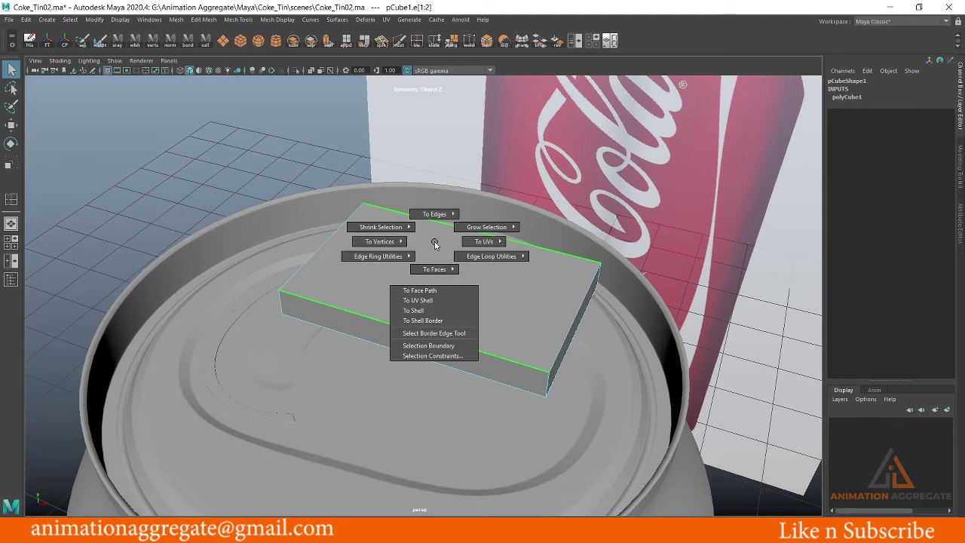
pyautogui.keyDown('ctrl'); pyautogui.moveTo(436, 243); pyautogui.dragTo(394, 261, button='right'); pyautogui.keyUp('ctrl')
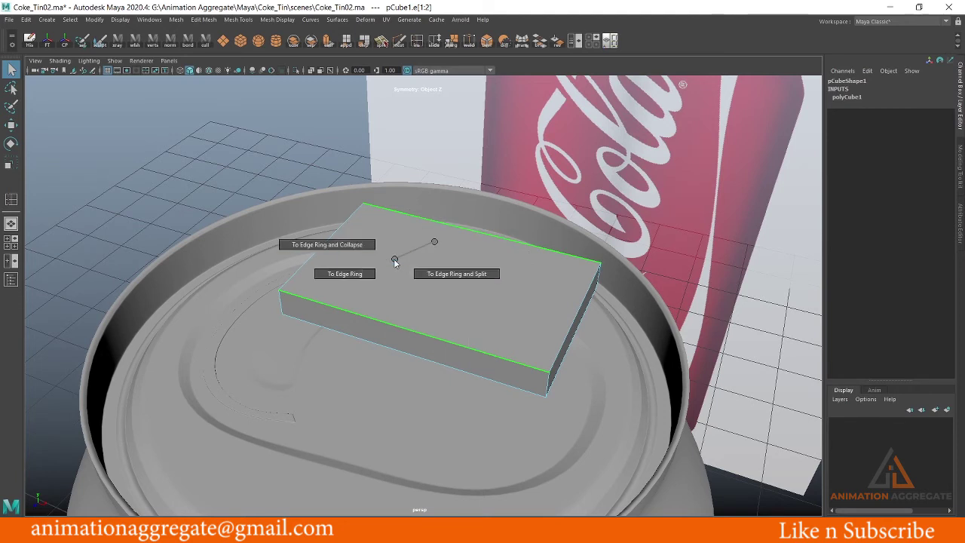
pyautogui.moveTo(451, 252)
pyautogui.keyDown('ctrl'); pyautogui.mouseDown(button='right')
pyautogui.moveTo(443, 257)
pyautogui.moveTo(456, 273)
pyautogui.mouseUp(button='right'); pyautogui.keyUp('ctrl')
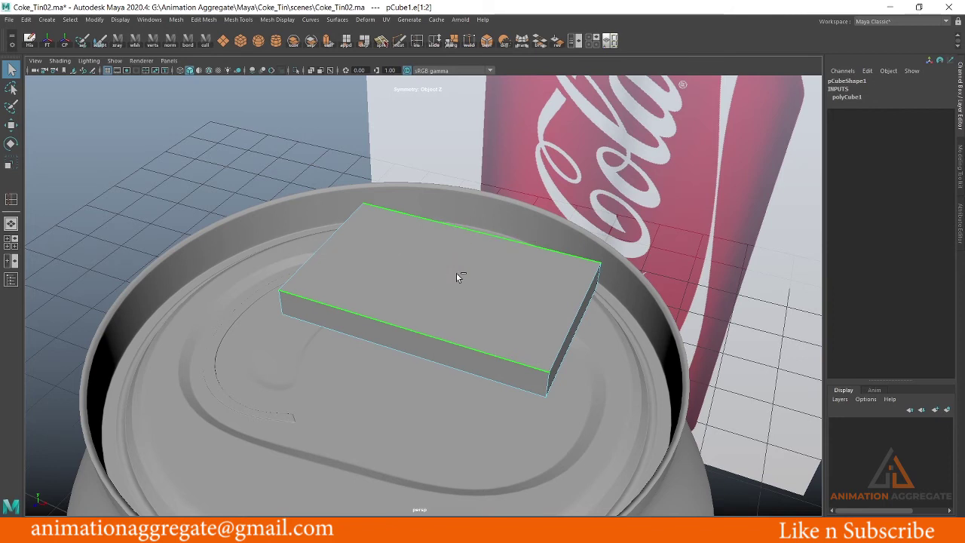
pyautogui.moveTo(461, 266)
pyautogui.keyDown('alt'); pyautogui.mouseDown()
pyautogui.moveTo(300, 249)
pyautogui.moveTo(505, 260)
pyautogui.moveTo(489, 207)
pyautogui.moveTo(448, 289)
pyautogui.mouseUp(); pyautogui.keyUp('alt')
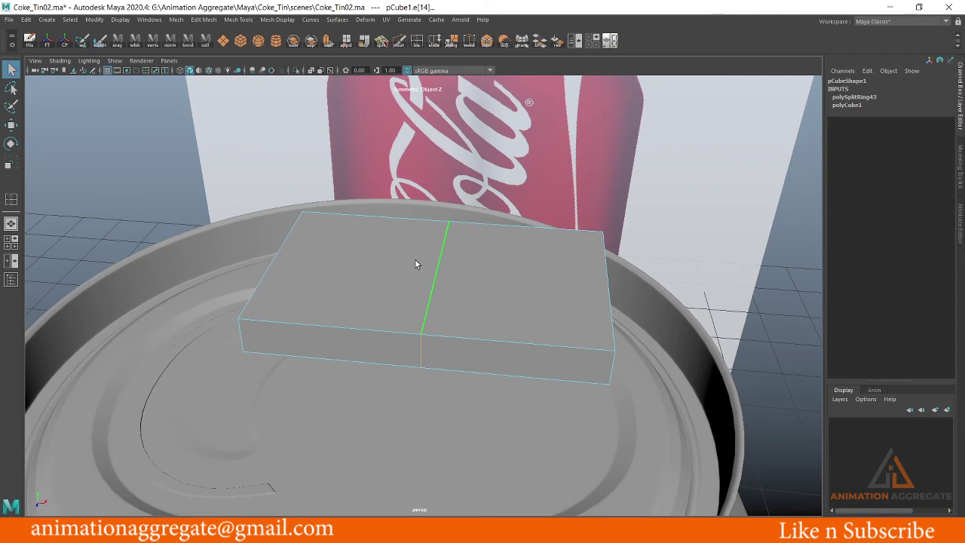
# In Face mode, select both top halves of the slab
pyautogui.click(204, 20)
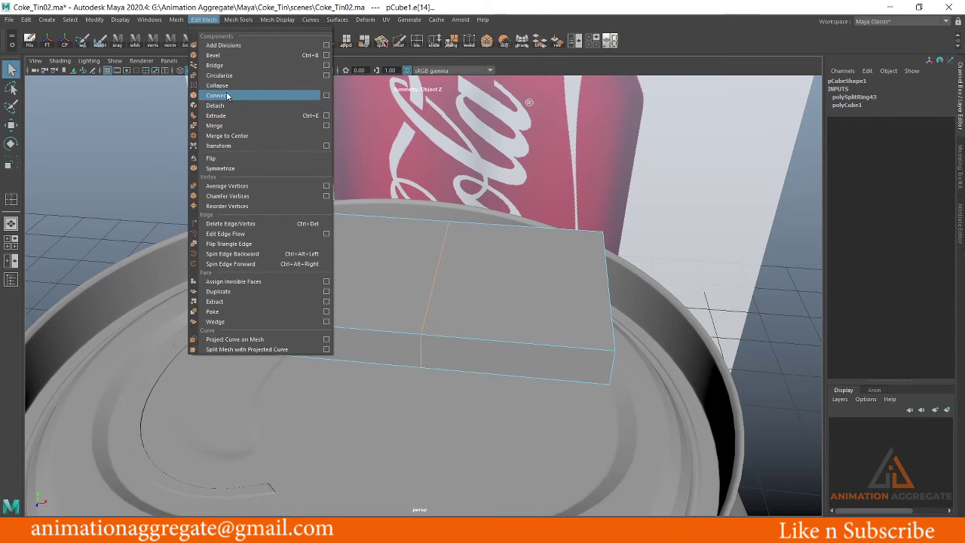
pyautogui.click(445, 256)
pyautogui.moveTo(490, 274)
pyautogui.keyDown('alt'); pyautogui.mouseDown()
pyautogui.moveTo(442, 274)
pyautogui.moveTo(457, 263)
pyautogui.moveTo(423, 256)
pyautogui.mouseUp(); pyautogui.keyUp('alt')
pyautogui.moveTo(423, 257); pyautogui.dragTo(420, 214, button='right')
pyautogui.click(408, 262)
pyautogui.keyDown('shift'); pyautogui.click(508, 275); pyautogui.keyUp('shift')
pyautogui.keyDown('alt'); pyautogui.moveTo(502, 298); pyautogui.dragTo(475, 237); pyautogui.keyUp('alt')
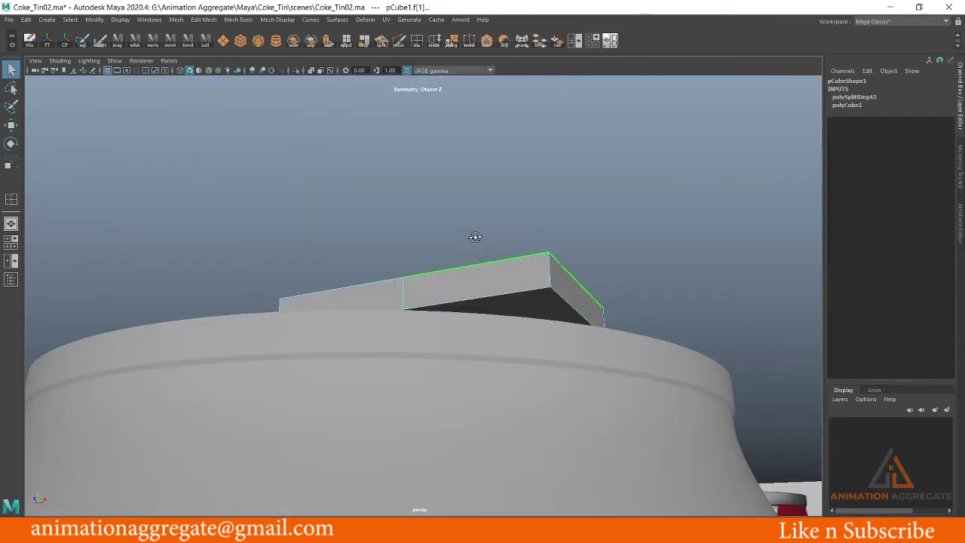
pyautogui.moveTo(513, 310)
pyautogui.keyDown('alt'); pyautogui.mouseDown()
pyautogui.moveTo(496, 296)
pyautogui.moveTo(442, 297)
pyautogui.moveTo(441, 308)
pyautogui.mouseUp(); pyautogui.keyUp('alt')
pyautogui.keyDown('shift'); pyautogui.click(393, 327); pyautogui.keyUp('shift')
pyautogui.moveTo(479, 252)
pyautogui.keyDown('alt'); pyautogui.mouseDown()
pyautogui.moveTo(427, 295)
pyautogui.moveTo(446, 251)
pyautogui.mouseUp(); pyautogui.keyUp('alt')
# Extrude the top faces with Offset 0.12 and Keep Faces Together off
pyautogui.keyDown('shift'); pyautogui.moveTo(406, 230); pyautogui.dragTo(419, 250, button='right'); pyautogui.keyUp('shift')
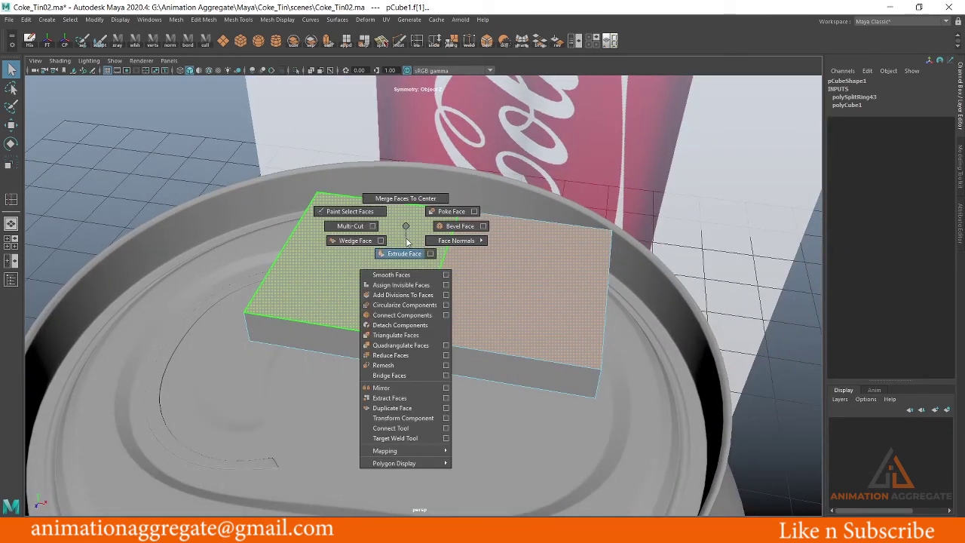
pyautogui.moveTo(431, 230)
pyautogui.keyDown('alt'); pyautogui.mouseDown()
pyautogui.moveTo(454, 237)
pyautogui.moveTo(409, 234)
pyautogui.mouseUp(); pyautogui.keyUp('alt')
pyautogui.click(656, 272)
pyautogui.moveTo(653, 271); pyautogui.dragTo(660, 271)
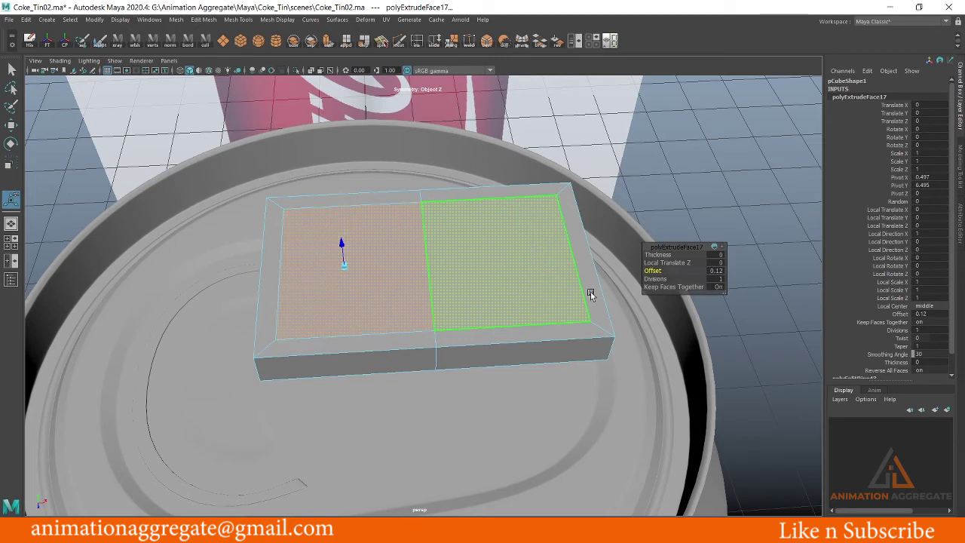
pyautogui.moveTo(685, 287); pyautogui.dragTo(573, 287)
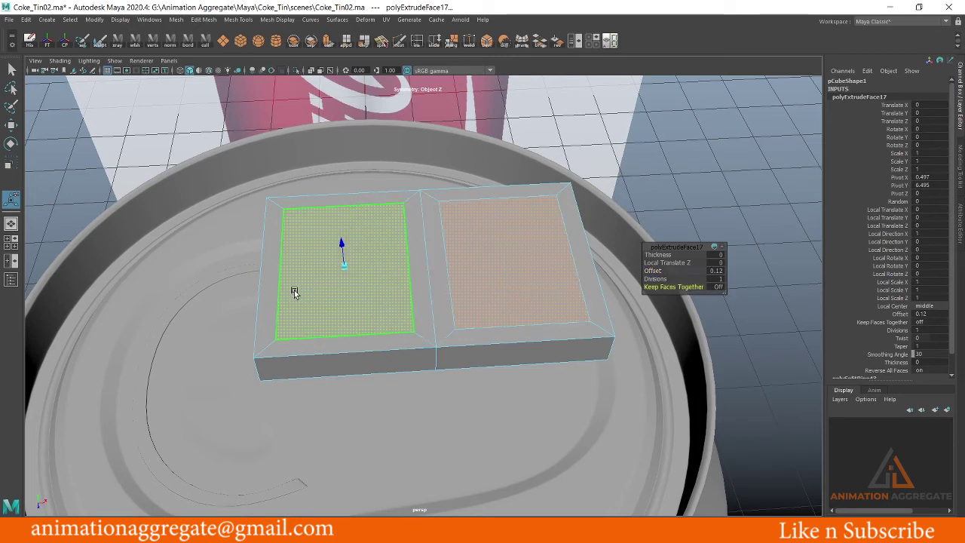
# Delete the two inset faces to open rectangular holes in the top
pyautogui.moveTo(504, 276)
pyautogui.keyDown('alt'); pyautogui.mouseDown()
pyautogui.moveTo(334, 256)
pyautogui.moveTo(471, 270)
pyautogui.mouseUp(); pyautogui.keyUp('alt')
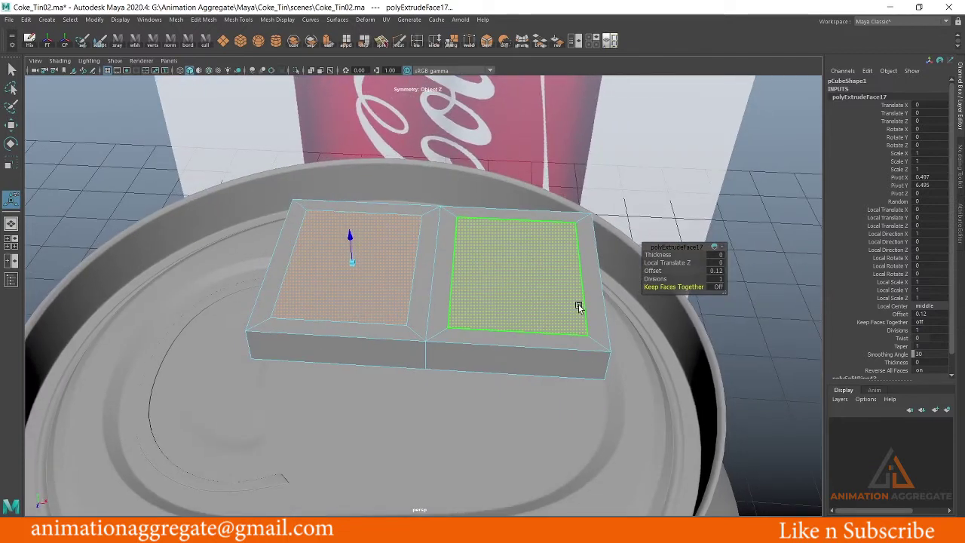
pyautogui.press('Delete')
pyautogui.moveTo(414, 232)
pyautogui.keyDown('alt'); pyautogui.mouseDown()
pyautogui.moveTo(543, 276)
pyautogui.moveTo(442, 270)
pyautogui.moveTo(513, 393)
pyautogui.moveTo(465, 365)
pyautogui.moveTo(430, 360)
pyautogui.moveTo(573, 360)
pyautogui.moveTo(593, 336)
pyautogui.moveTo(436, 303)
pyautogui.moveTo(465, 327)
pyautogui.mouseUp(); pyautogui.keyUp('alt')
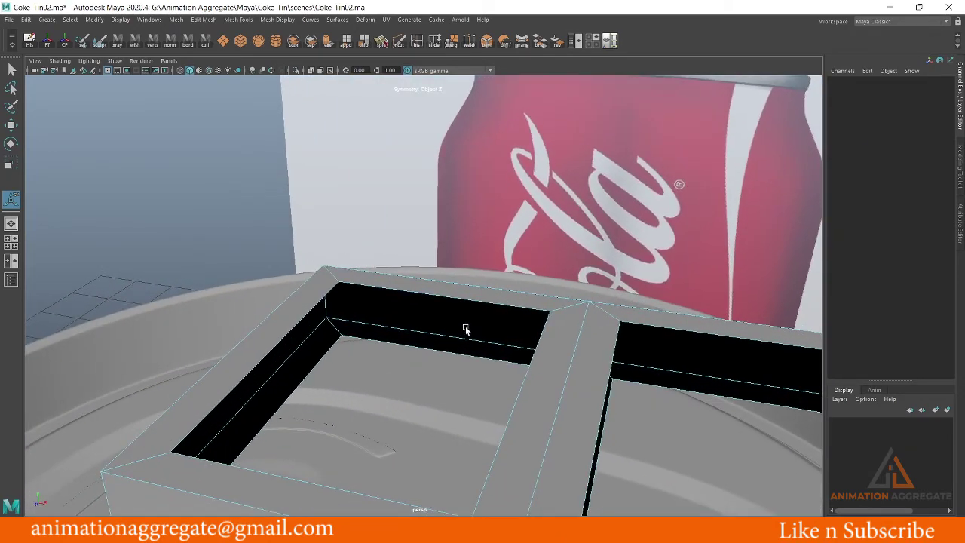
# Select the whole pCube1 frame, view it at three-quarters, and open Mesh Tools
pyautogui.rightClick(571, 317)
pyautogui.click(573, 328)
pyautogui.keyDown('alt'); pyautogui.moveTo(620, 355); pyautogui.dragTo(531, 349); pyautogui.keyUp('alt')
pyautogui.keyDown('alt'); pyautogui.moveTo(531, 349); pyautogui.dragTo(492, 299, button='middle'); pyautogui.keyUp('alt')
pyautogui.moveTo(493, 299)
pyautogui.keyDown('alt'); pyautogui.mouseDown()
pyautogui.moveTo(589, 344)
pyautogui.moveTo(558, 346)
pyautogui.mouseUp(); pyautogui.keyUp('alt')
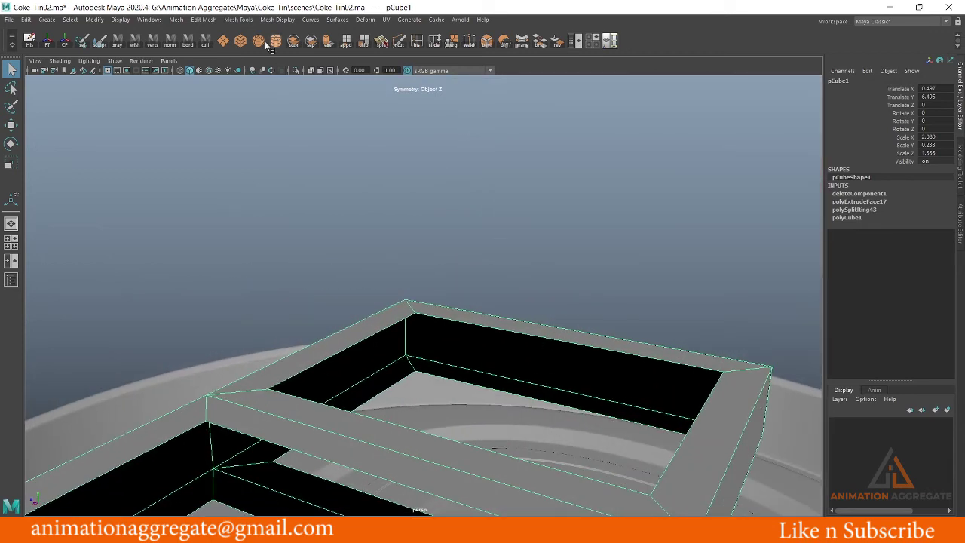
pyautogui.click(235, 21)
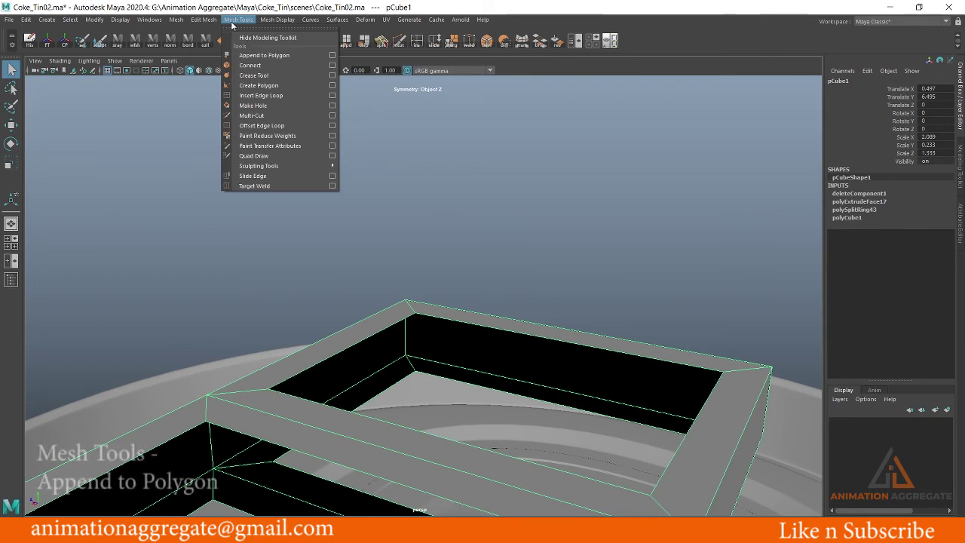
# Fill the first inner wall gap with Append to Polygon
pyautogui.click(264, 55)
pyautogui.moveTo(576, 312)
pyautogui.keyDown('alt'); pyautogui.mouseDown()
pyautogui.moveTo(508, 322)
pyautogui.moveTo(465, 302)
pyautogui.moveTo(515, 364)
pyautogui.moveTo(521, 450)
pyautogui.moveTo(553, 426)
pyautogui.moveTo(577, 422)
pyautogui.moveTo(586, 405)
pyautogui.mouseUp(); pyautogui.keyUp('alt')
pyautogui.click(588, 402)
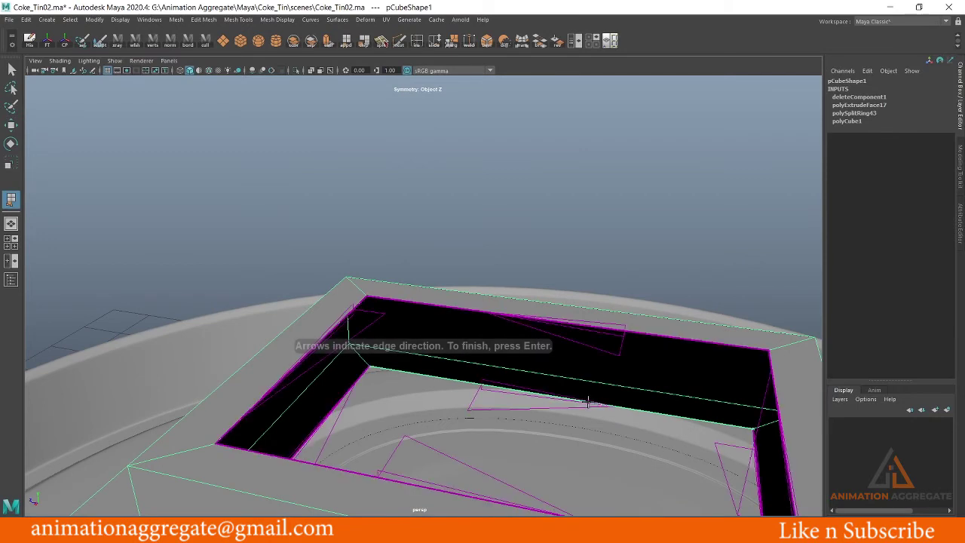
pyautogui.click(592, 325)
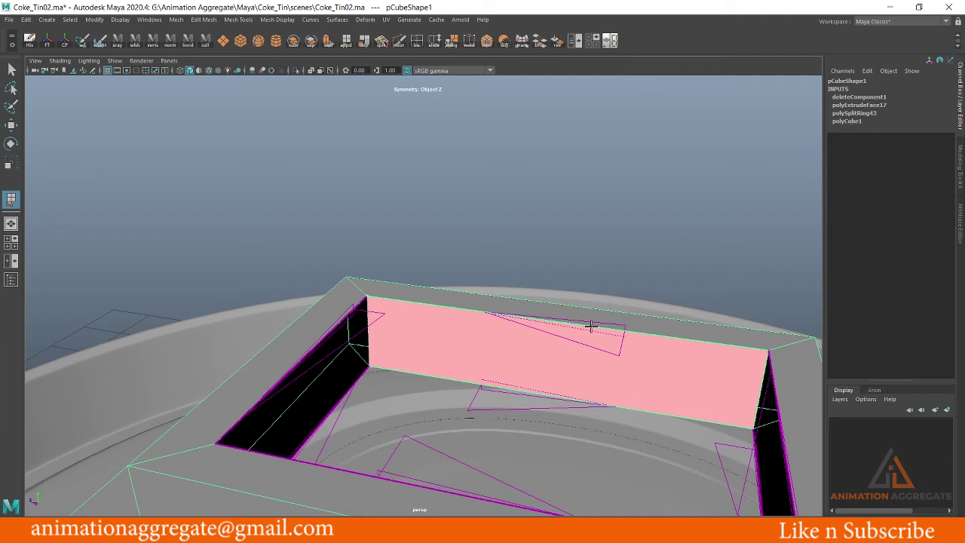
pyautogui.press('Return')
pyautogui.keyDown('alt'); pyautogui.moveTo(632, 339); pyautogui.dragTo(553, 339); pyautogui.keyUp('alt')
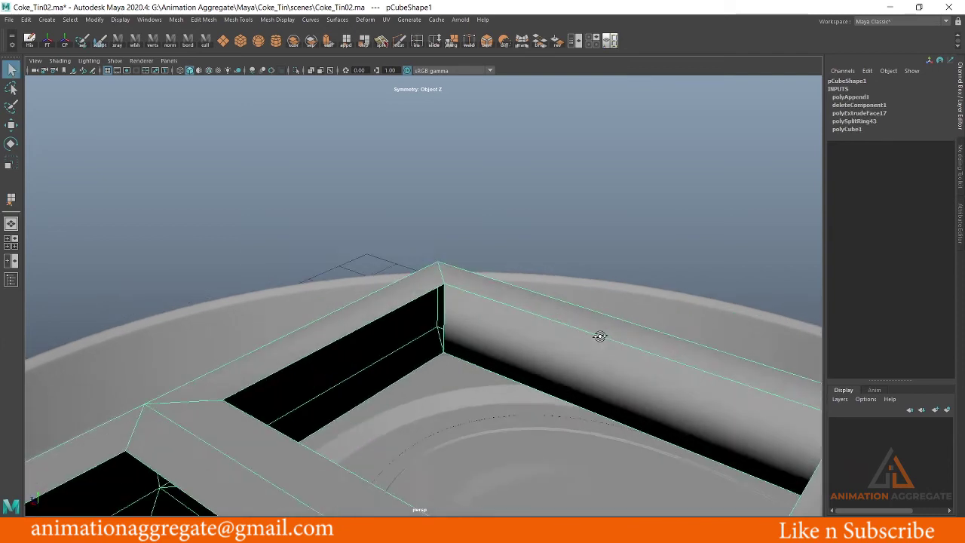
# Fill a second wall gap by spanning its lower and top border edges
pyautogui.press('y')
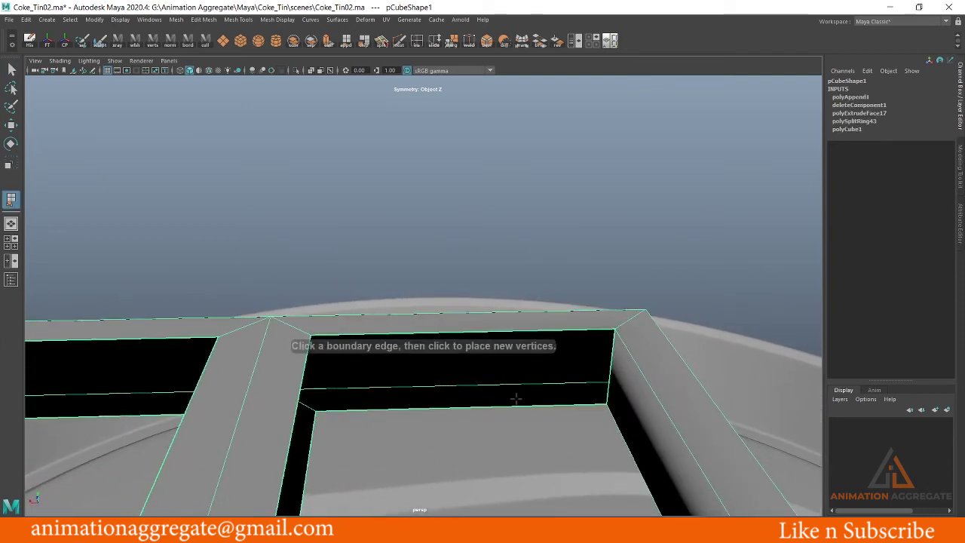
pyautogui.click(500, 407)
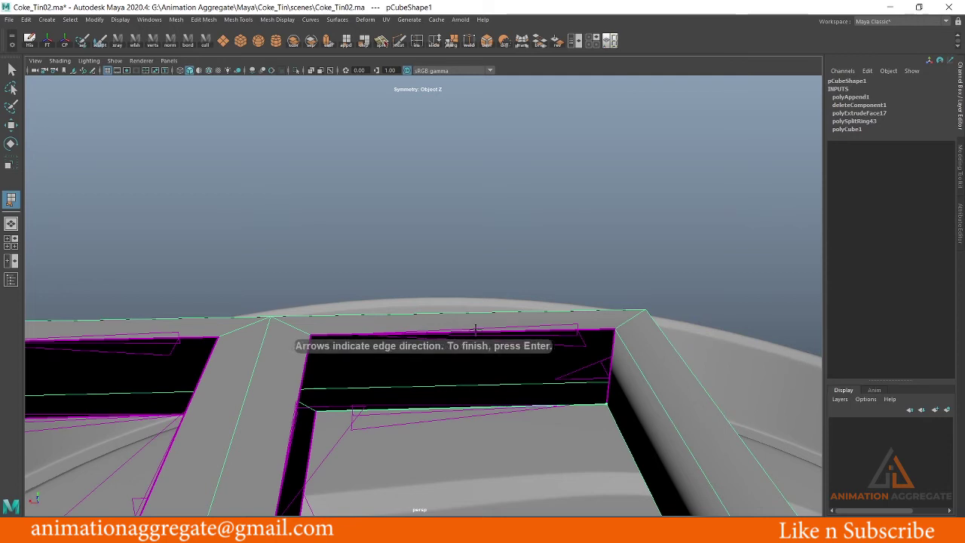
pyautogui.click(476, 331)
pyautogui.press('Return')
pyautogui.moveTo(476, 330)
pyautogui.keyDown('alt'); pyautogui.mouseDown()
pyautogui.moveTo(539, 360)
pyautogui.moveTo(465, 359)
pyautogui.mouseUp(); pyautogui.keyUp('alt')
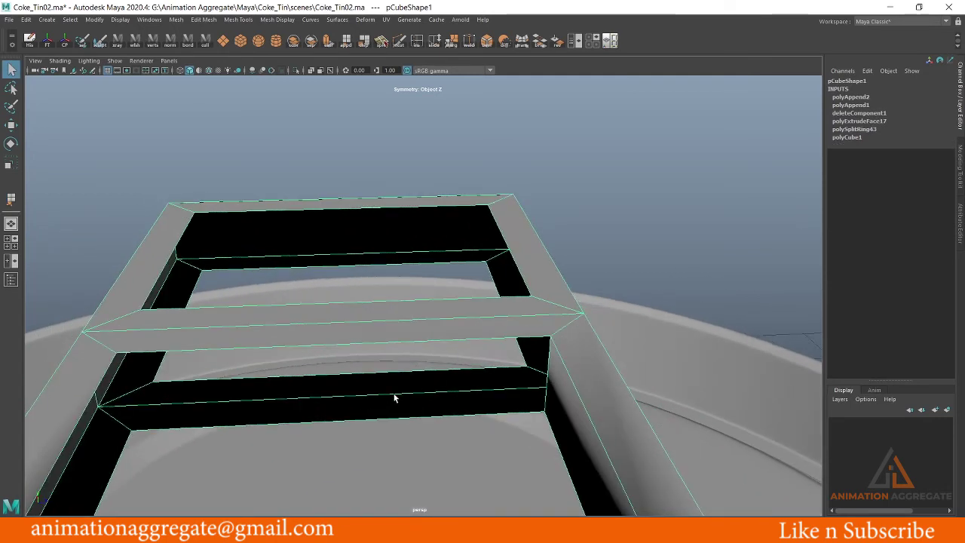
# Reselect the tab frame after accidentally picking the can body, then restart appending
pyautogui.press('y')
pyautogui.click(363, 355)
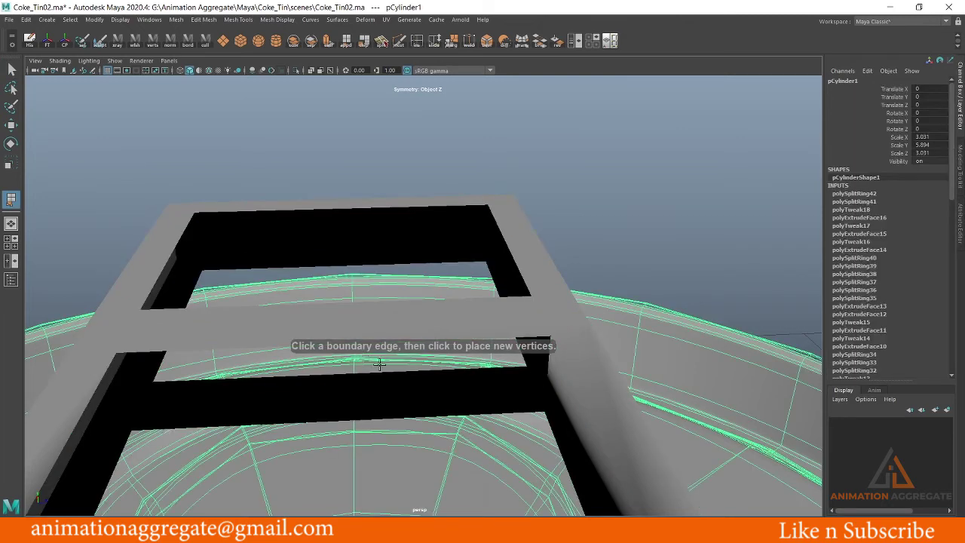
pyautogui.moveTo(406, 397)
pyautogui.keyDown('alt'); pyautogui.mouseDown()
pyautogui.moveTo(450, 360)
pyautogui.moveTo(506, 237)
pyautogui.moveTo(442, 354)
pyautogui.moveTo(430, 228)
pyautogui.mouseUp(); pyautogui.keyUp('alt')
pyautogui.click(433, 248)
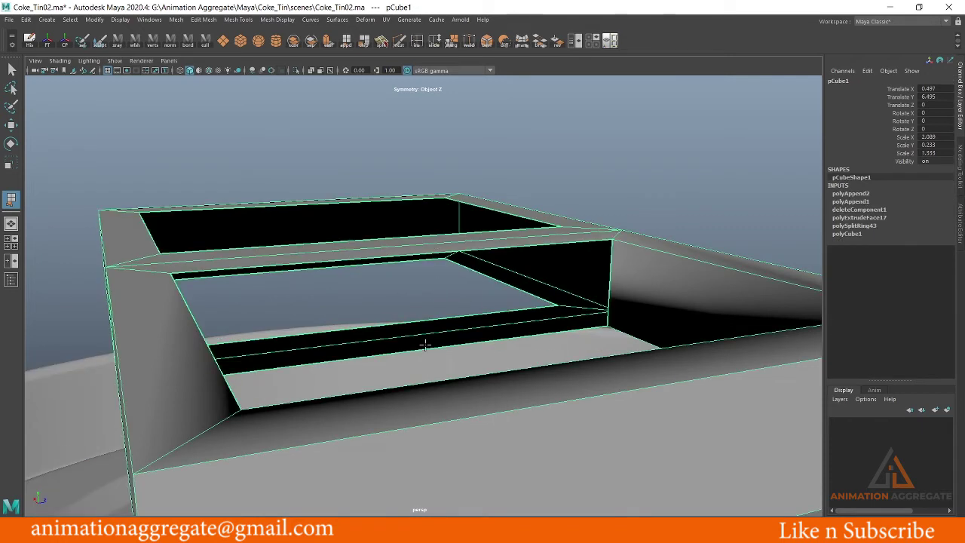
pyautogui.press('g')
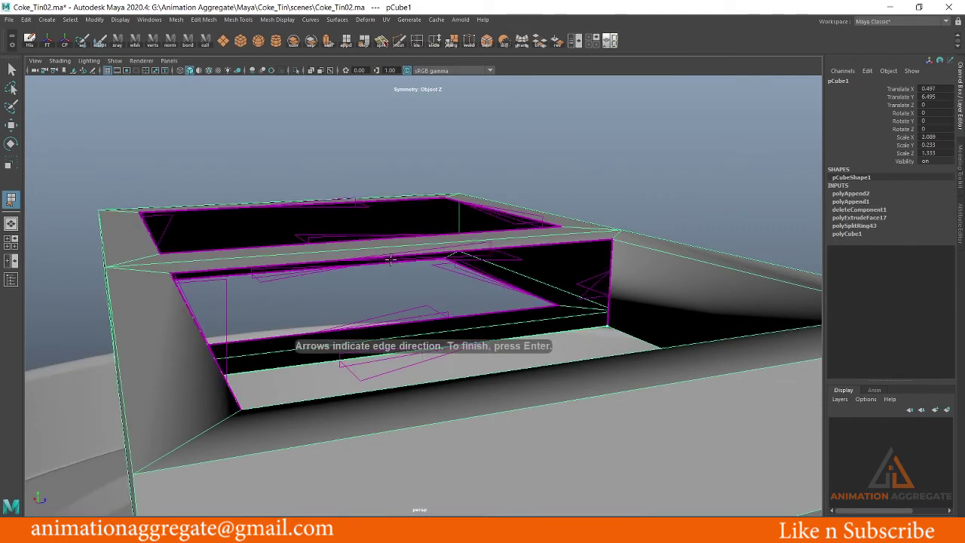
pyautogui.keyDown('alt'); pyautogui.moveTo(450, 295); pyautogui.dragTo(440, 291); pyautogui.keyUp('alt')
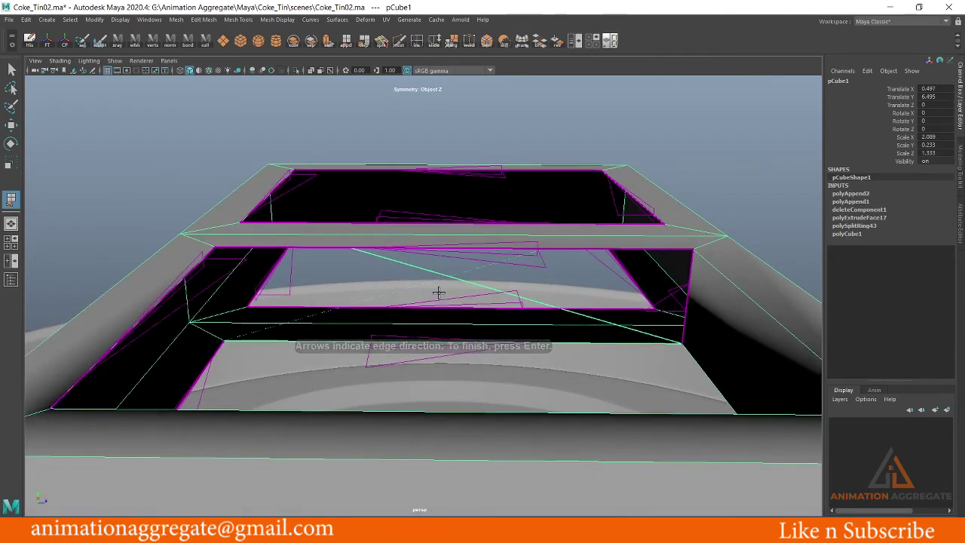
pyautogui.press('q')
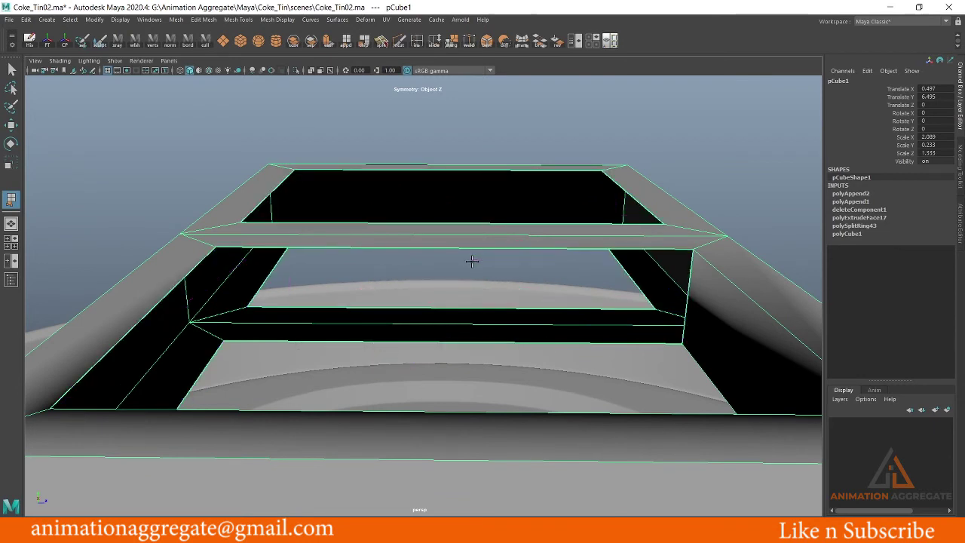
# Close the wall gap at the frame's central divider
pyautogui.moveTo(538, 258)
pyautogui.keyDown('alt'); pyautogui.mouseDown()
pyautogui.moveTo(451, 261)
pyautogui.moveTo(352, 308)
pyautogui.mouseUp(); pyautogui.keyUp('alt')
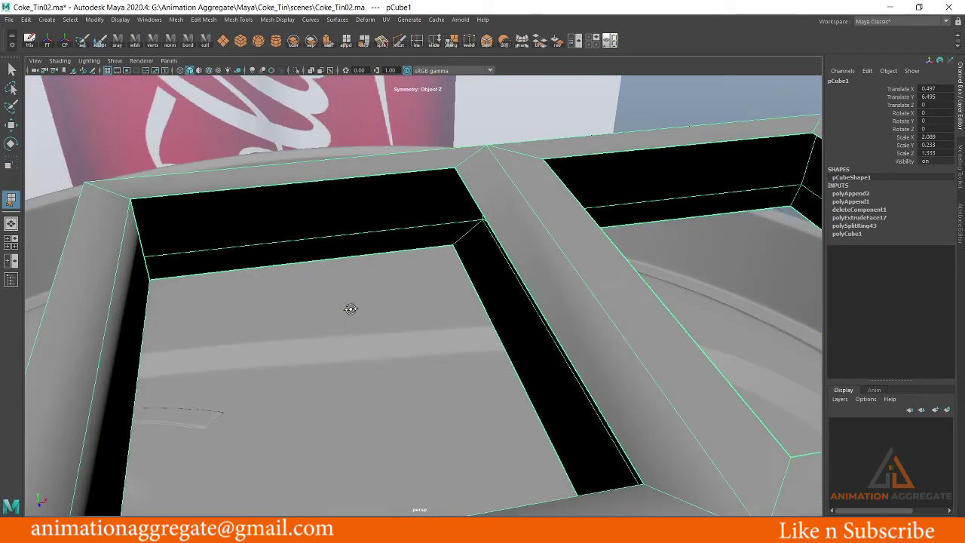
pyautogui.press('g')
pyautogui.click(303, 178)
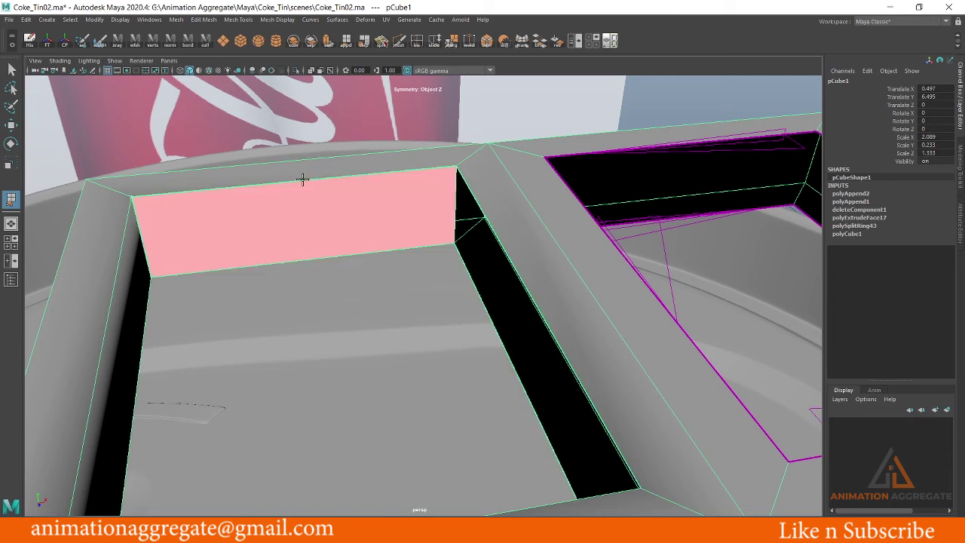
pyautogui.press('Return')
pyautogui.keyDown('alt'); pyautogui.moveTo(423, 308); pyautogui.dragTo(460, 304); pyautogui.keyUp('alt')
# Fill the lower opening's wall gap with a new face
pyautogui.click(460, 305)
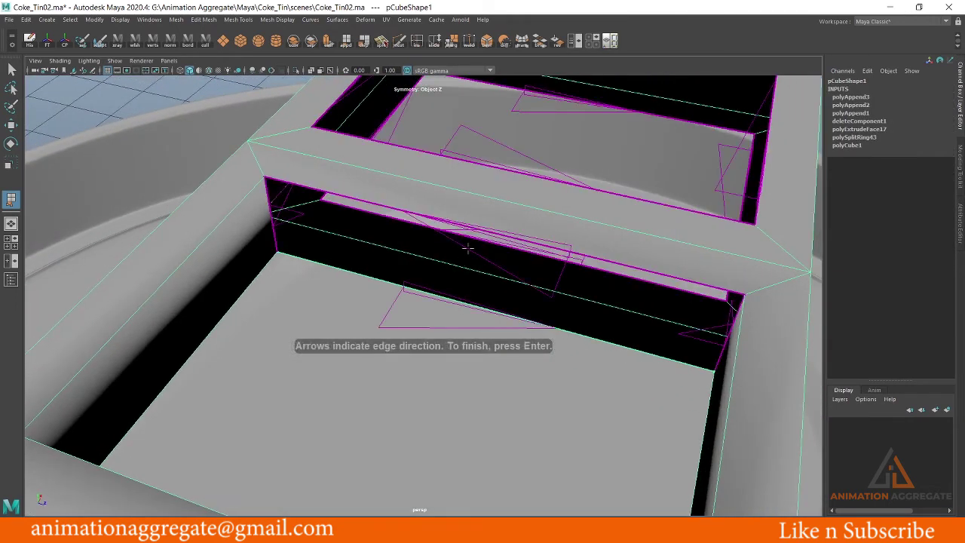
pyautogui.moveTo(472, 240)
pyautogui.keyDown('alt'); pyautogui.mouseDown()
pyautogui.moveTo(476, 261)
pyautogui.moveTo(495, 256)
pyautogui.mouseUp(); pyautogui.keyUp('alt')
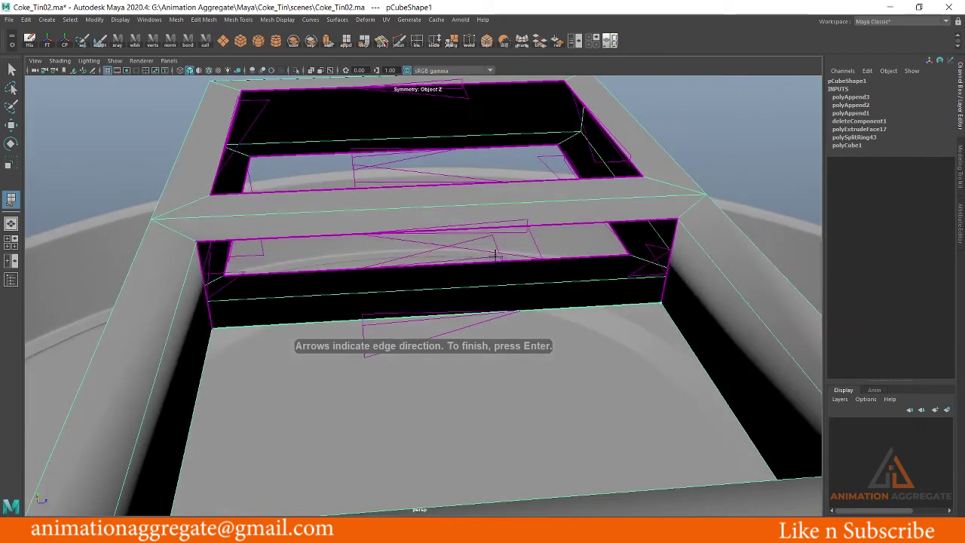
pyautogui.click(467, 227)
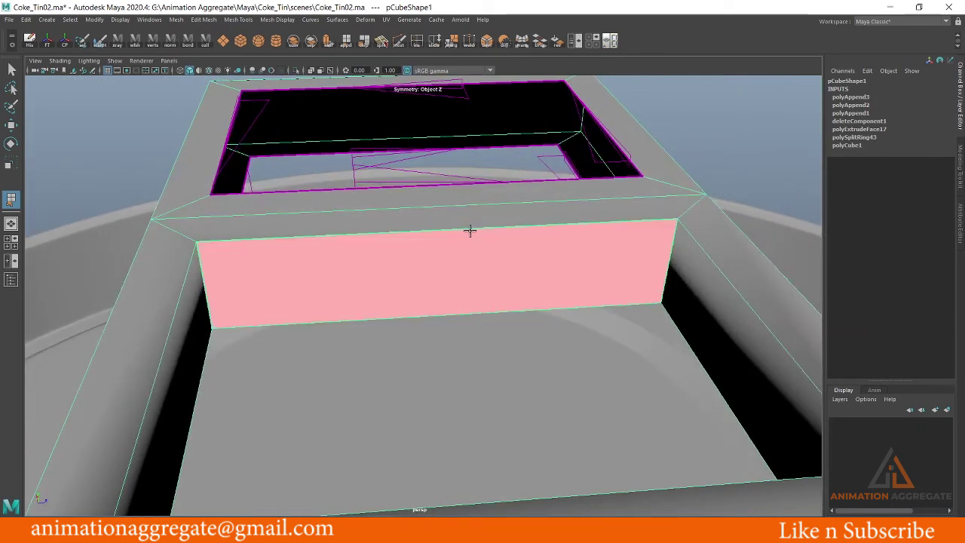
pyautogui.press('Return')
pyautogui.moveTo(696, 265)
pyautogui.keyDown('alt'); pyautogui.mouseDown()
pyautogui.moveTo(537, 239)
pyautogui.moveTo(606, 263)
pyautogui.moveTo(558, 304)
pyautogui.mouseUp(); pyautogui.keyUp('alt')
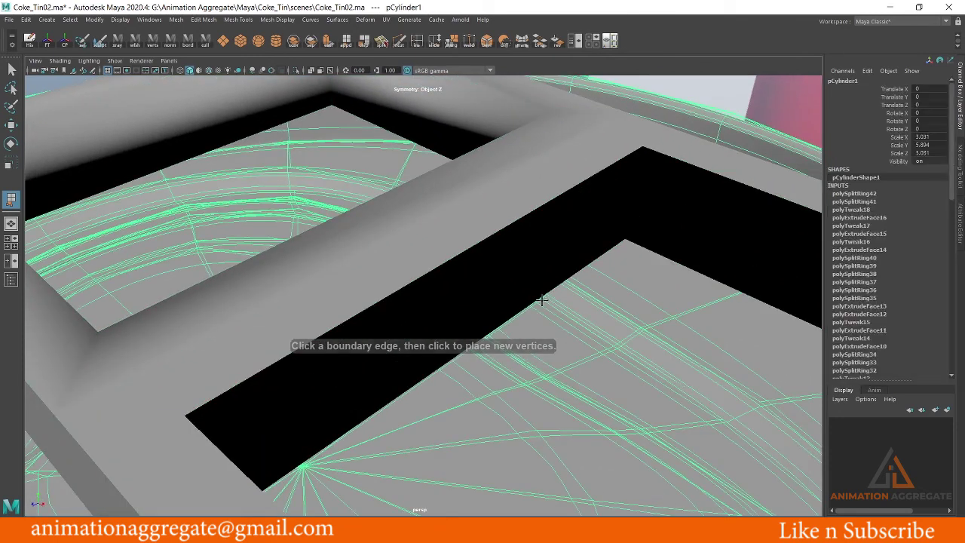
# Span another black gap in the inner walls with a face
pyautogui.press('q')
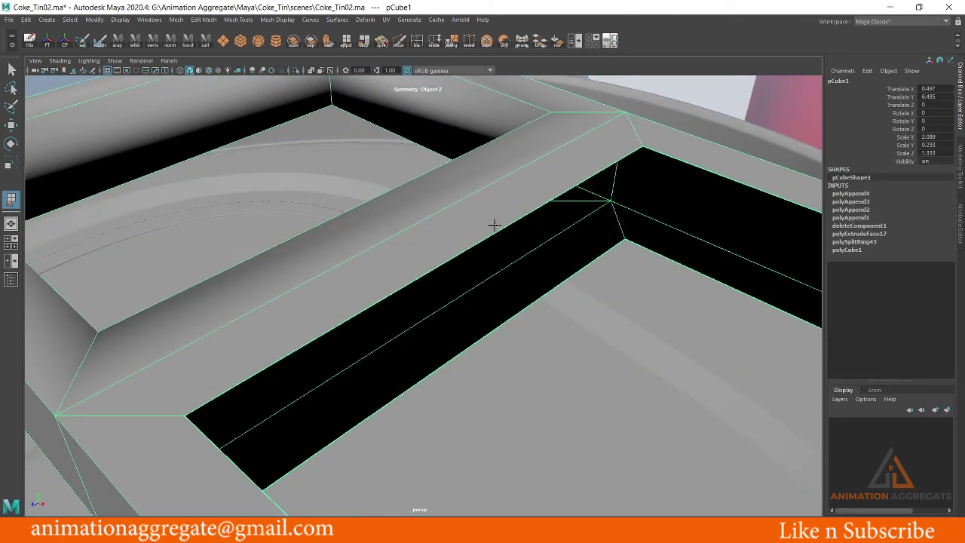
pyautogui.press('g')
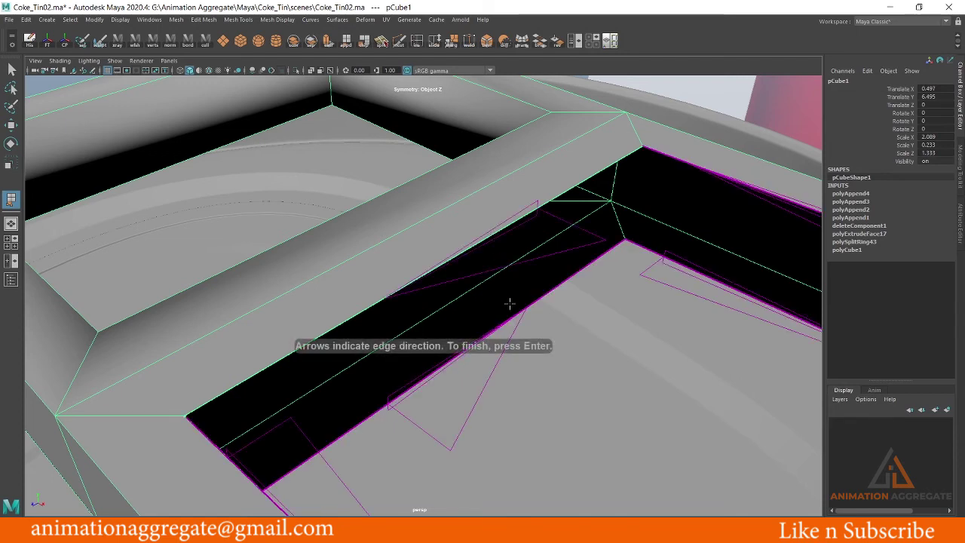
pyautogui.click(512, 320)
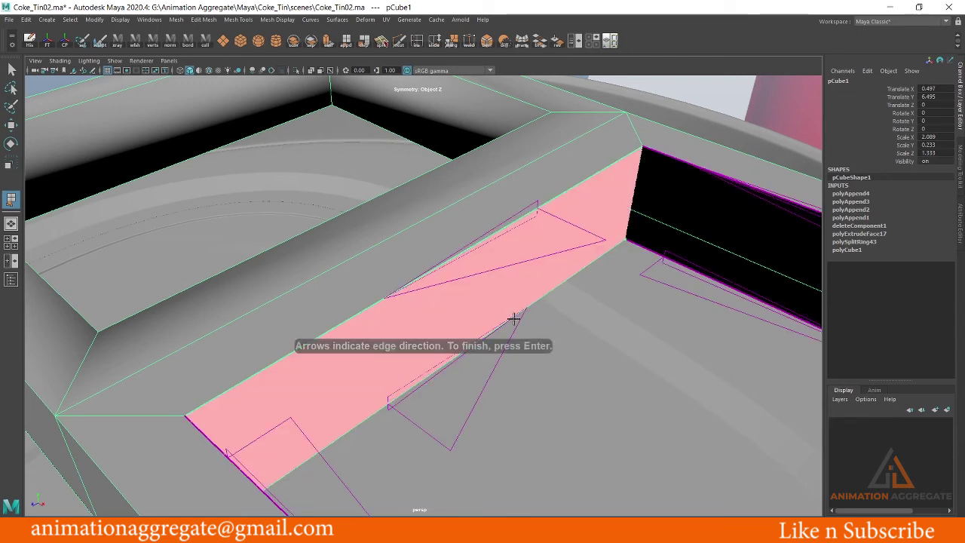
pyautogui.press('Return')
pyautogui.keyDown('alt'); pyautogui.moveTo(659, 334); pyautogui.dragTo(439, 307); pyautogui.keyUp('alt')
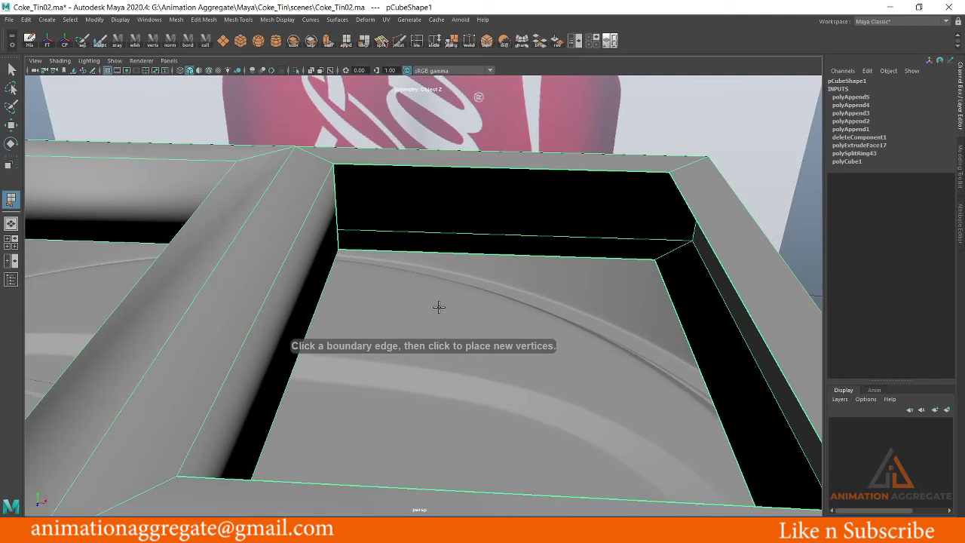
# Fill the next hole's wall between its lower and upper border edges
pyautogui.click(492, 255)
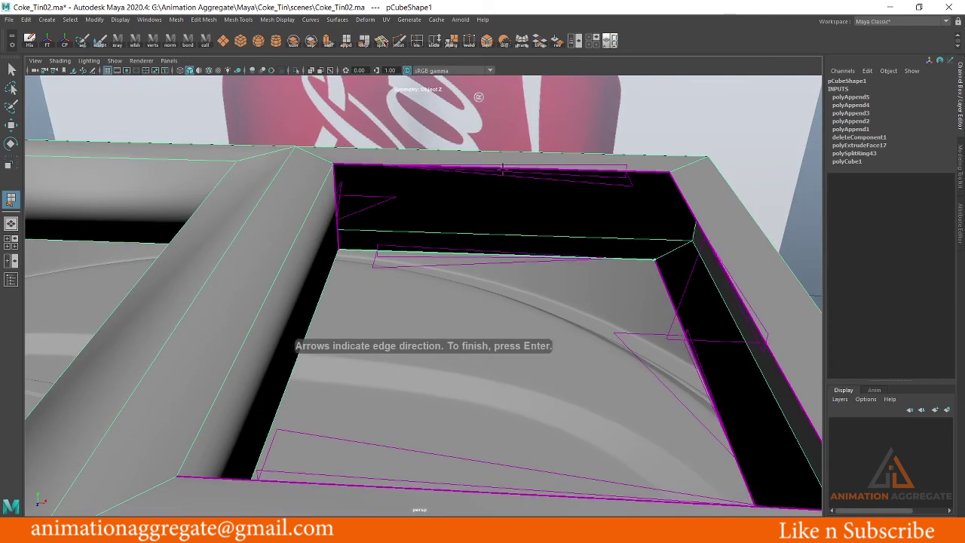
pyautogui.click(502, 169)
pyautogui.press('Return')
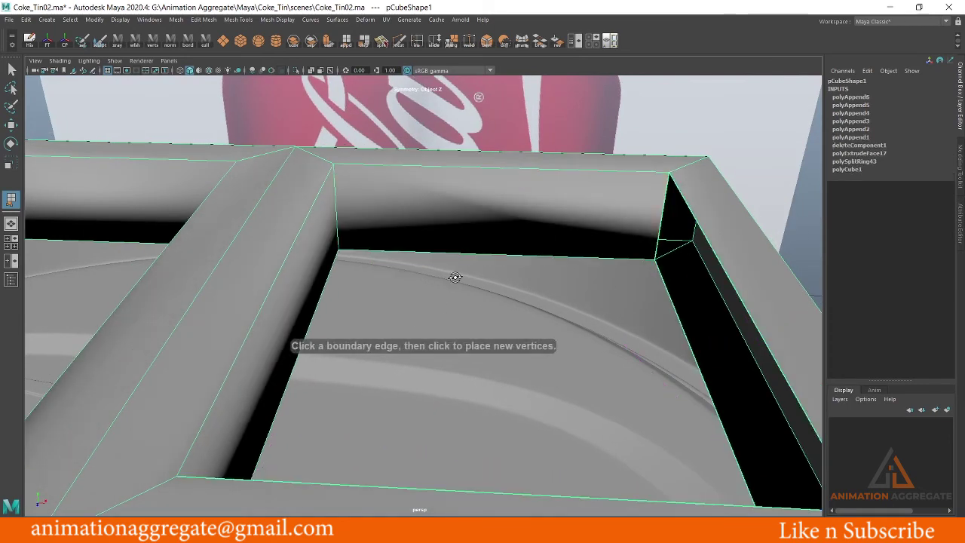
pyautogui.keyDown('alt'); pyautogui.moveTo(455, 276); pyautogui.dragTo(551, 256); pyautogui.keyUp('alt')
# Discard a wrong fill preview on the top hole and undo to restore the frame
pyautogui.click(573, 217)
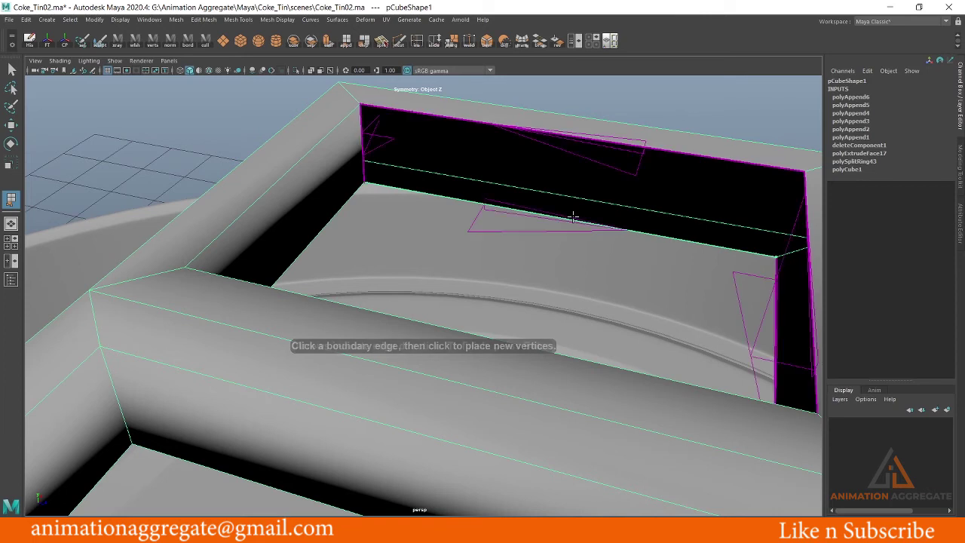
pyautogui.click(588, 139)
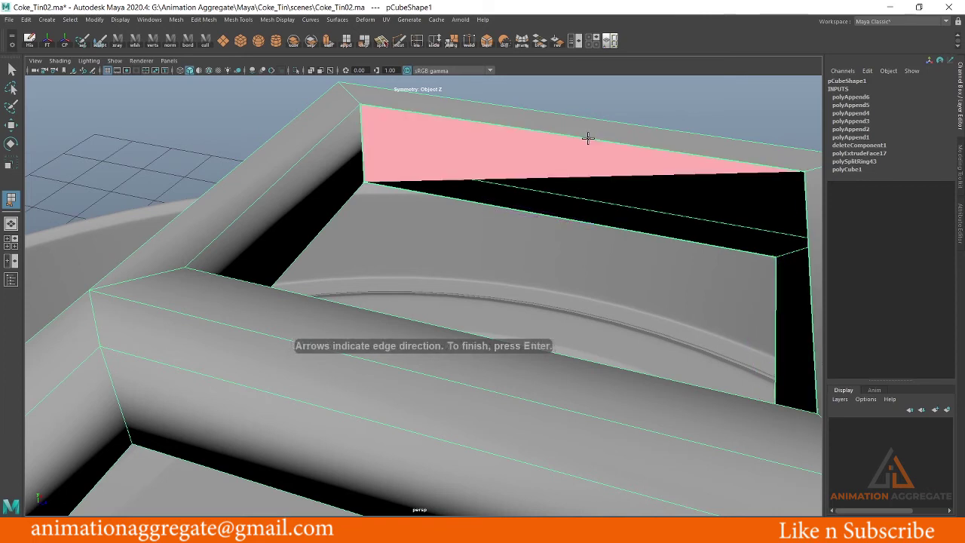
pyautogui.press('BackSpace')
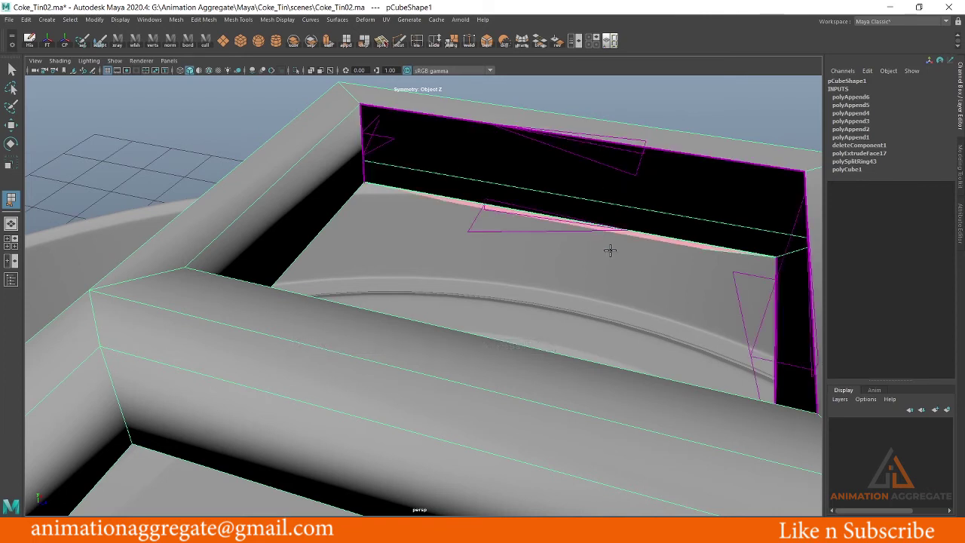
pyautogui.press('Delete')
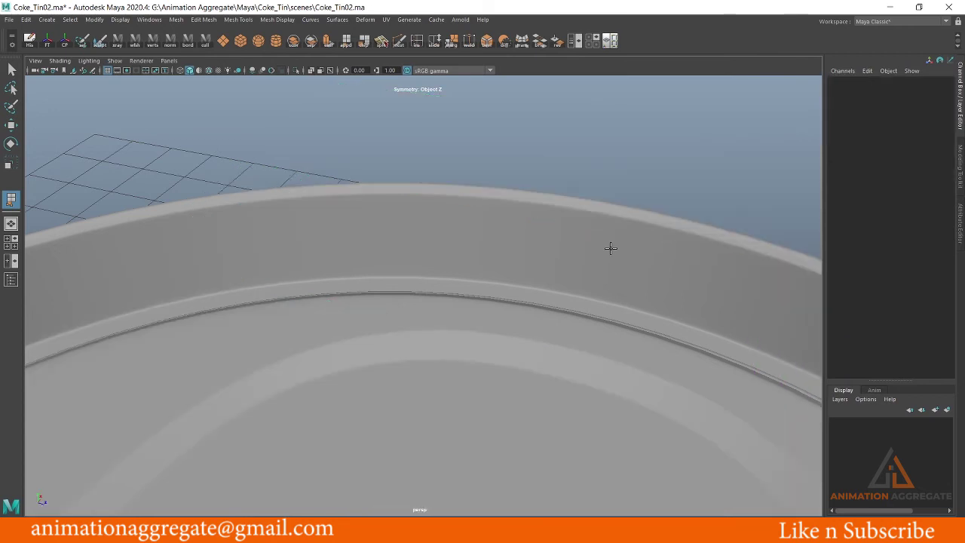
pyautogui.hotkey('ctrl', 'z')
pyautogui.hotkey('ctrl', 'z')
pyautogui.hotkey('ctrl', 'z')
pyautogui.hotkey('ctrl', 'z')
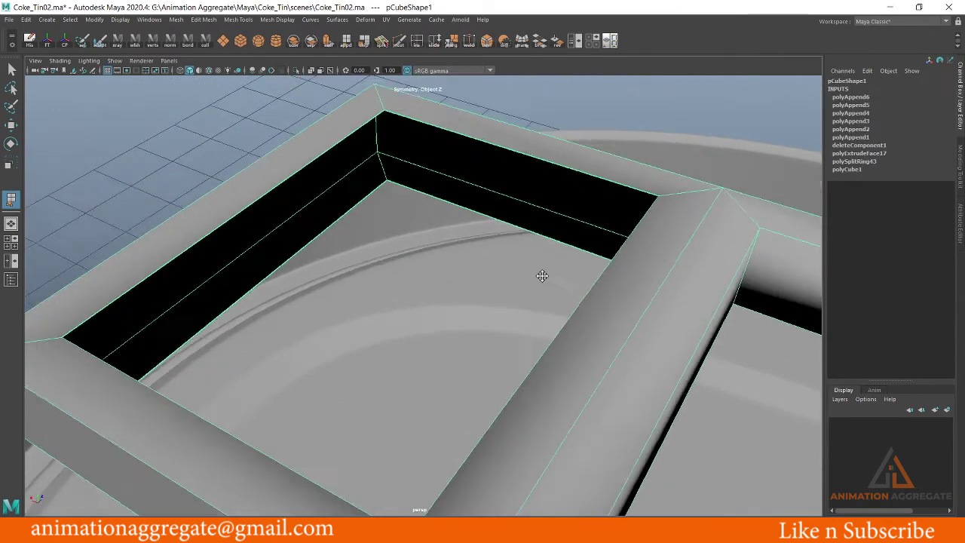
pyautogui.scroll(-2, 542, 276)
# Reselect the tab frame and append a face across an inner wall gap
pyautogui.click(508, 299)
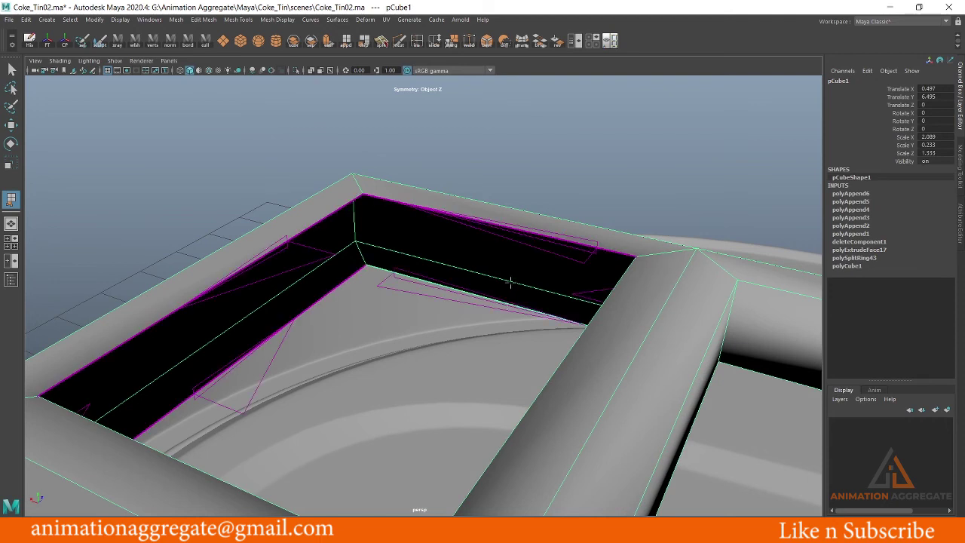
pyautogui.press('F11')
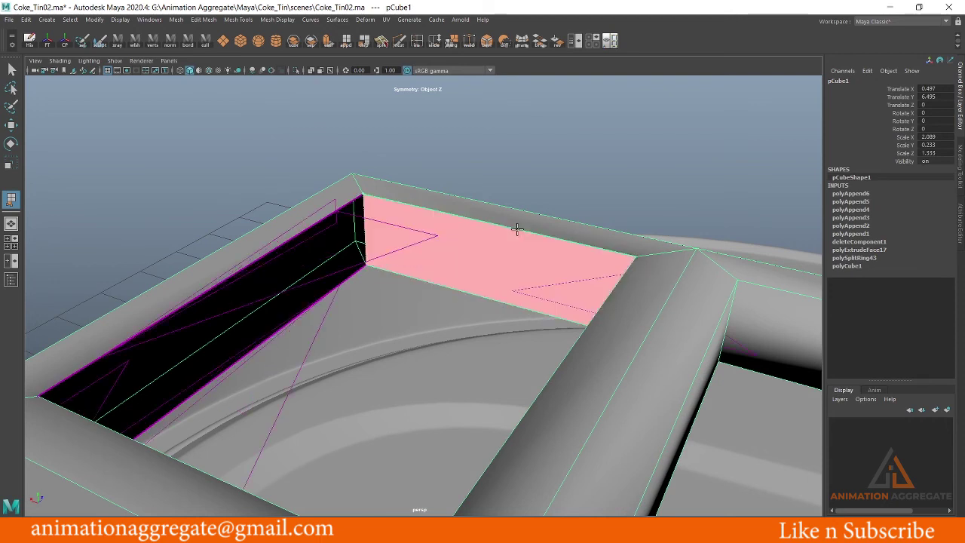
pyautogui.press('q')
pyautogui.press('y')
# Close the last remaining wall gap so both openings are fully walled
pyautogui.keyDown('alt'); pyautogui.moveTo(485, 279); pyautogui.dragTo(369, 306); pyautogui.keyUp('alt')
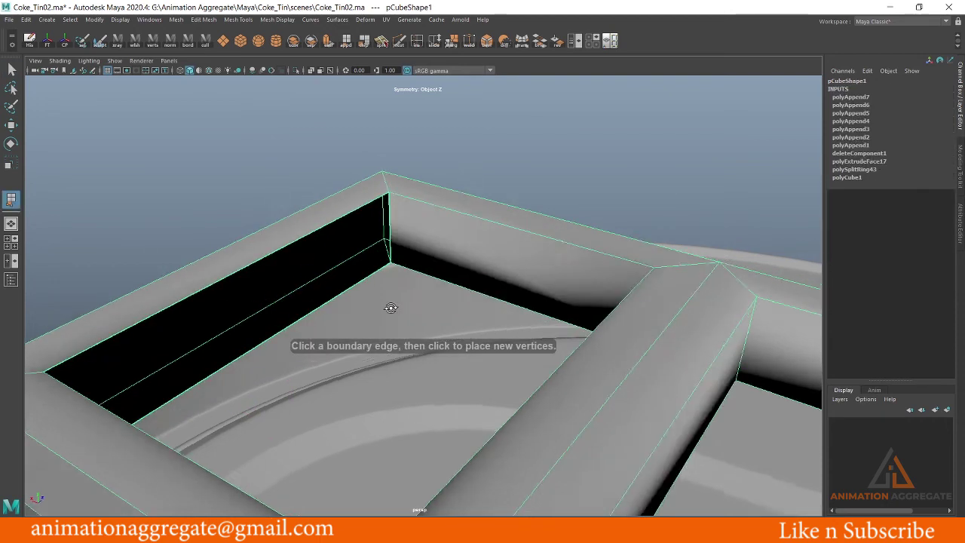
pyautogui.click(368, 307)
pyautogui.click(395, 239)
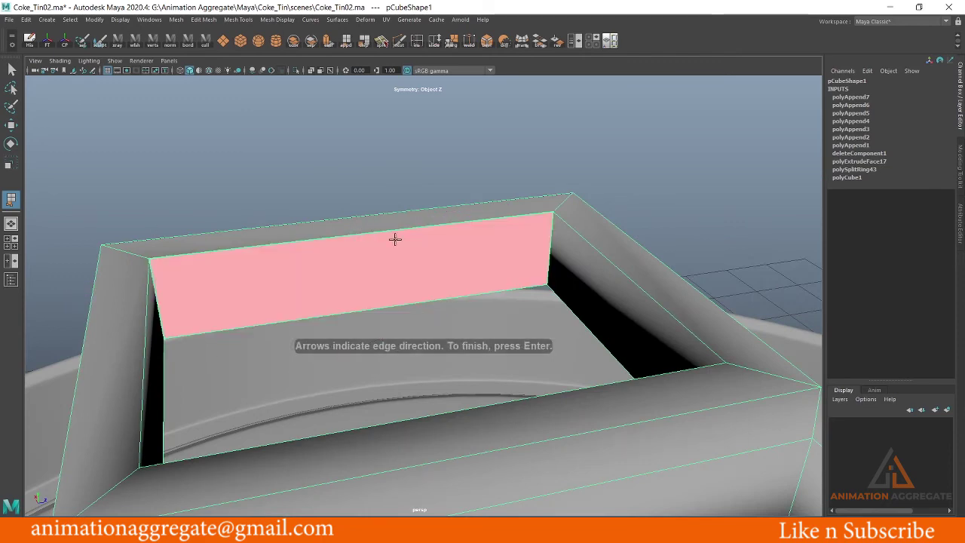
pyautogui.press('q')
pyautogui.moveTo(556, 327)
pyautogui.keyDown('alt'); pyautogui.mouseDown()
pyautogui.moveTo(430, 362)
pyautogui.moveTo(506, 317)
pyautogui.moveTo(308, 321)
pyautogui.moveTo(509, 334)
pyautogui.moveTo(439, 318)
pyautogui.moveTo(401, 239)
pyautogui.mouseUp(); pyautogui.keyUp('alt')
# In the multi-view layout, turn on smooth preview (3) and zoom in on the pull-tab
pyautogui.rightClick(400, 238)
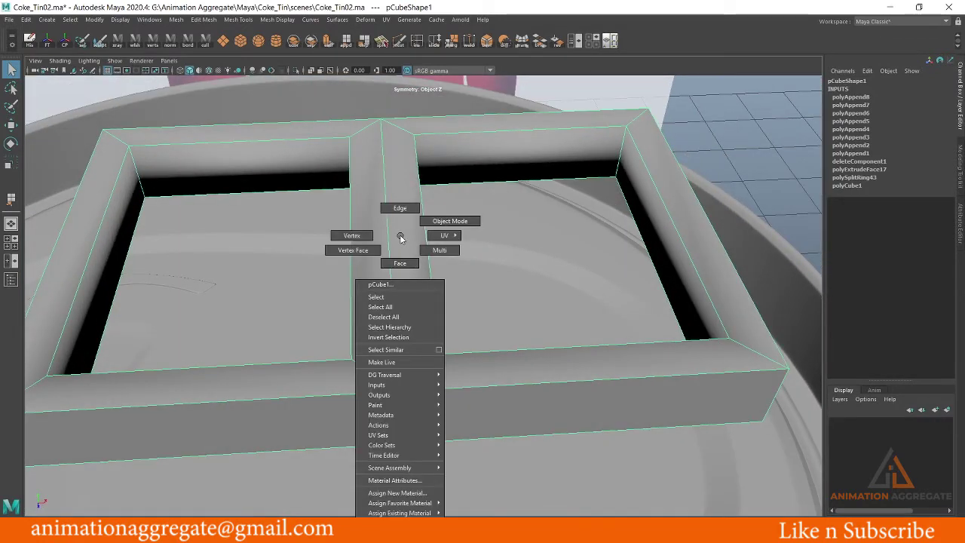
pyautogui.press('space')
pyautogui.press('space')
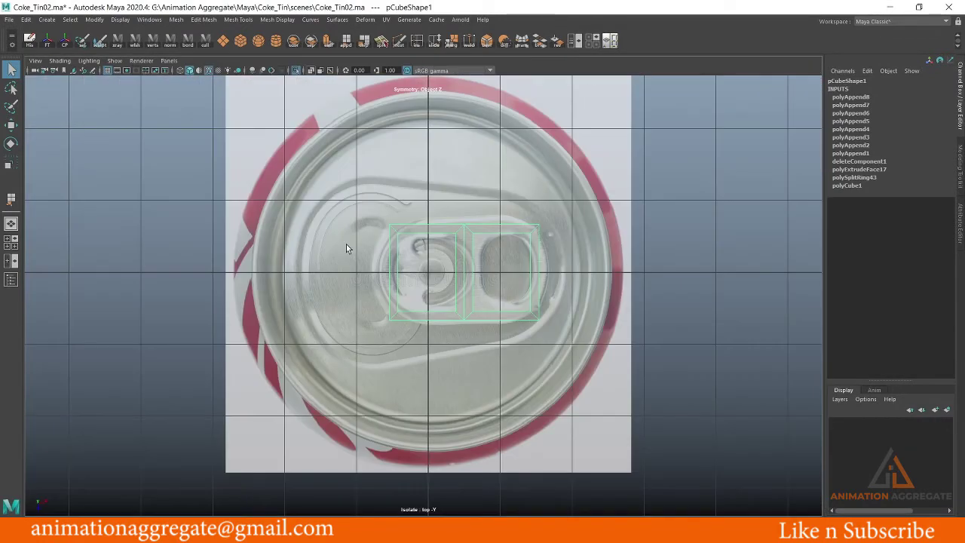
pyautogui.keyDown('alt'); pyautogui.moveTo(347, 244); pyautogui.dragTo(426, 273, button='right'); pyautogui.keyUp('alt')
pyautogui.press('3')
pyautogui.moveTo(408, 218)
pyautogui.keyDown('alt'); pyautogui.mouseDown(button='right')
pyautogui.moveTo(523, 250)
pyautogui.moveTo(565, 295)
pyautogui.mouseUp(button='right'); pyautogui.keyUp('alt')
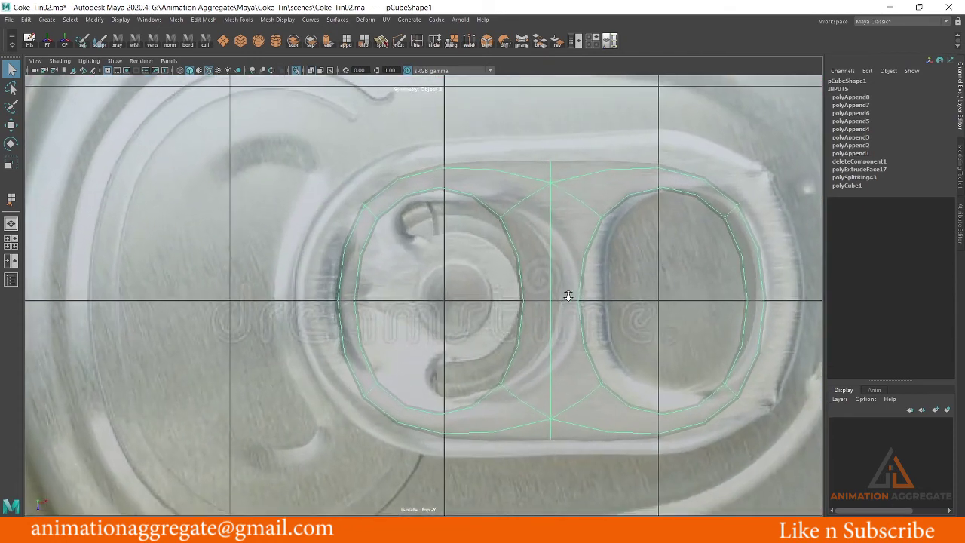
pyautogui.keyDown('alt'); pyautogui.moveTo(565, 295); pyautogui.dragTo(501, 270, button='middle'); pyautogui.keyUp('alt')
pyautogui.keyDown('alt'); pyautogui.moveTo(502, 270); pyautogui.dragTo(495, 205, button='right'); pyautogui.keyUp('alt')
# Scale the pull-tab to about 2.28 by 1.456 to match the reference, then return to perspective
pyautogui.click(496, 209)
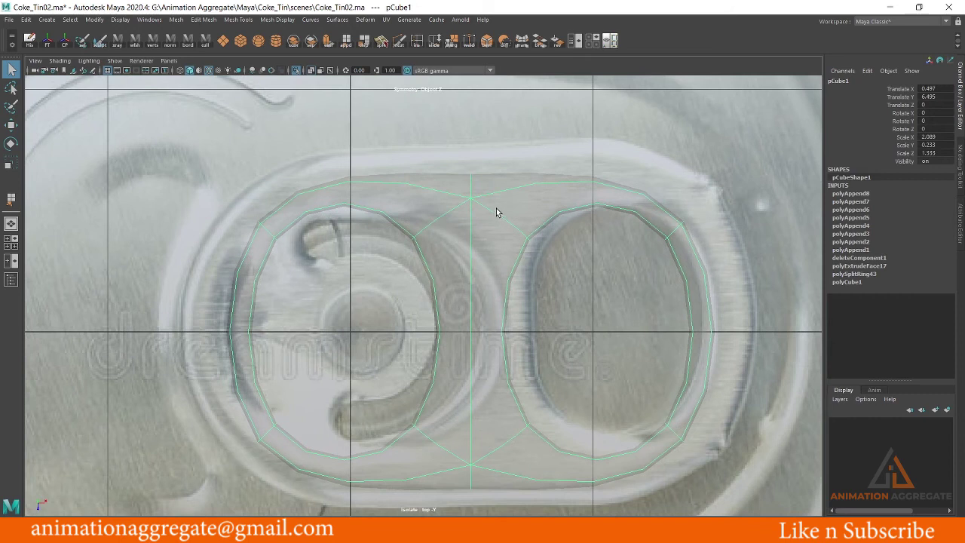
pyautogui.press('r')
pyautogui.moveTo(467, 333)
pyautogui.mouseDown()
pyautogui.moveTo(503, 343)
pyautogui.moveTo(495, 339)
pyautogui.mouseUp()
pyautogui.moveTo(495, 339)
pyautogui.keyDown('alt'); pyautogui.mouseDown(button='middle')
pyautogui.moveTo(533, 225)
pyautogui.moveTo(525, 174)
pyautogui.mouseUp(button='middle'); pyautogui.keyUp('alt')
pyautogui.moveTo(525, 174); pyautogui.dragTo(475, 166, button='right')
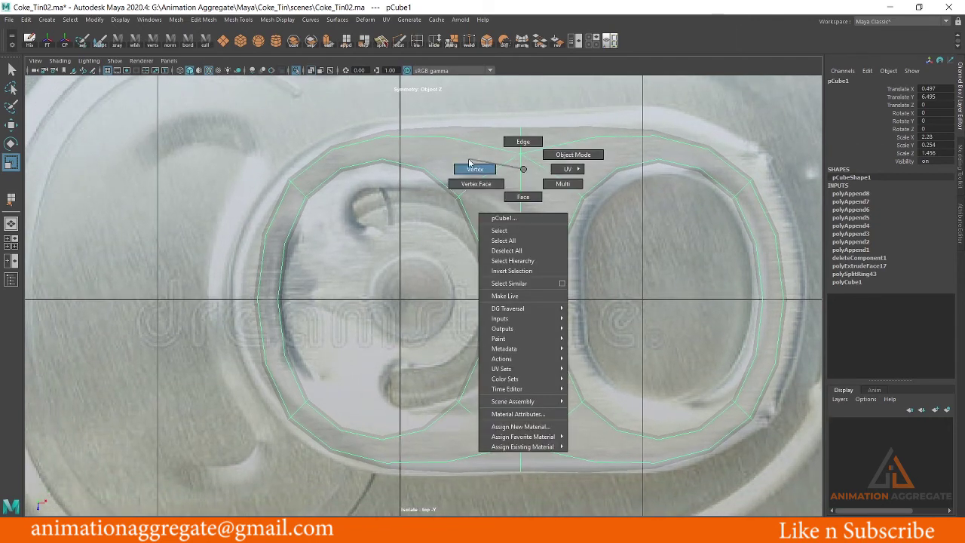
pyautogui.scroll(-2, 520, 282)
pyautogui.scroll(-2, 590, 237)
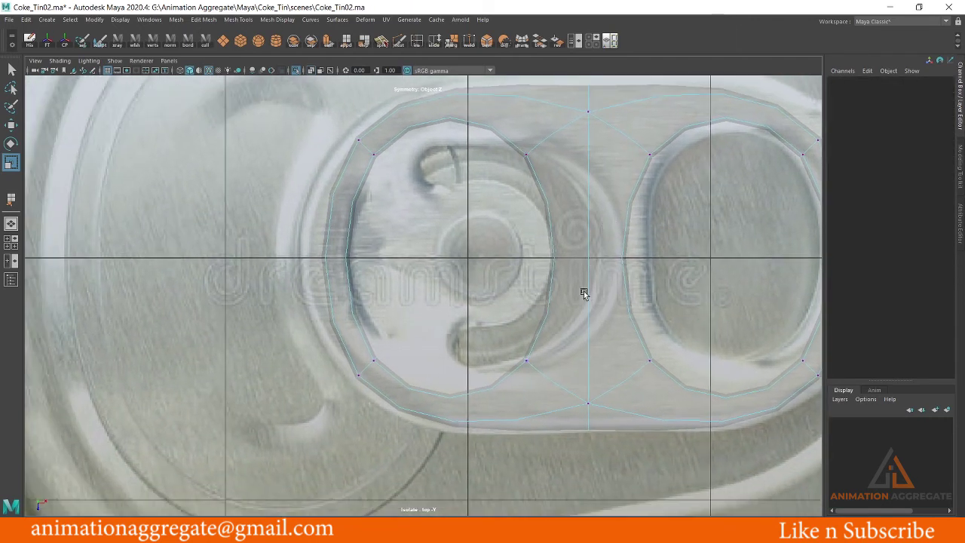
pyautogui.scroll(-2, 584, 291)
pyautogui.press('space')
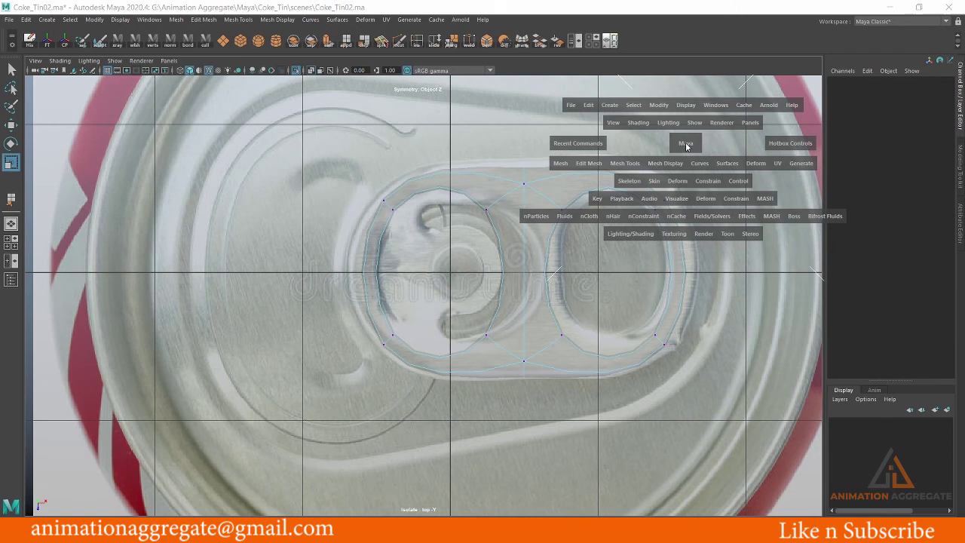
pyautogui.moveTo(685, 142)
pyautogui.mouseDown()
pyautogui.moveTo(589, 192)
pyautogui.moveTo(491, 319)
pyautogui.moveTo(500, 320)
pyautogui.mouseUp()
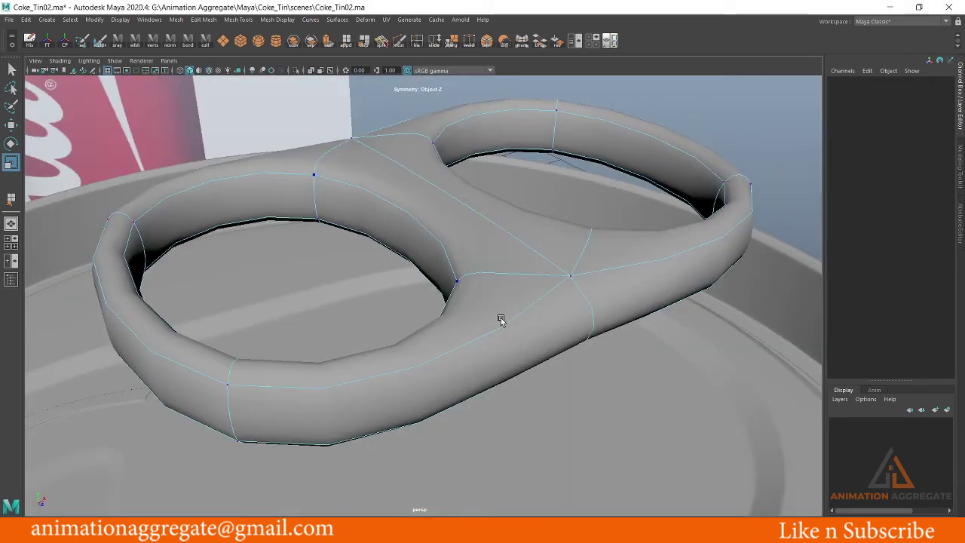
# Add an edge loop along the tab using the lower loop's To Edge Ring and Split
pyautogui.doubleClick(501, 319)
pyautogui.keyDown('shift'); pyautogui.moveTo(404, 350); pyautogui.dragTo(436, 367, button='right'); pyautogui.keyUp('shift')
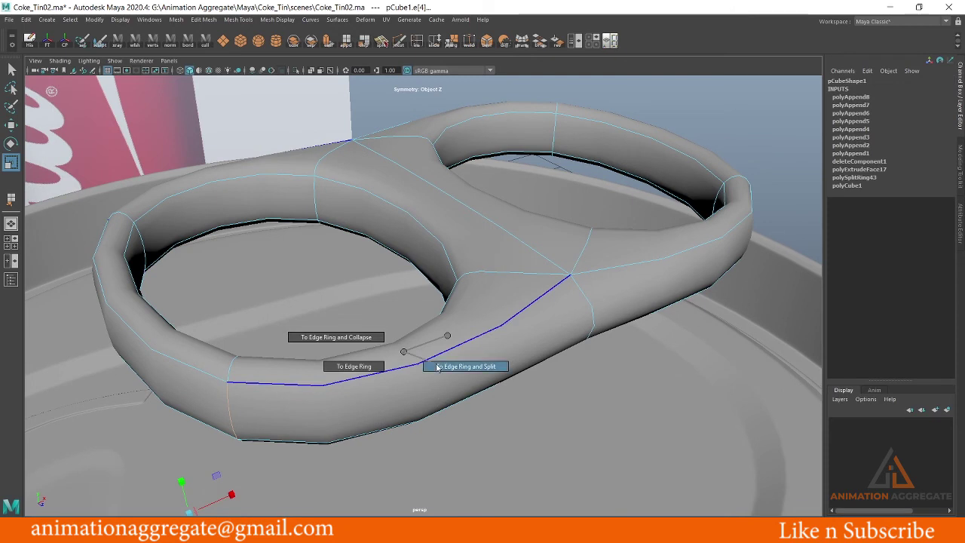
pyautogui.moveTo(437, 367)
pyautogui.keyDown('alt'); pyautogui.mouseDown()
pyautogui.moveTo(534, 295)
pyautogui.moveTo(506, 290)
pyautogui.moveTo(472, 313)
pyautogui.moveTo(586, 264)
pyautogui.moveTo(502, 309)
pyautogui.moveTo(458, 254)
pyautogui.moveTo(510, 254)
pyautogui.mouseUp(); pyautogui.keyUp('alt')
# Scale the new loop outward to widen the tab and check it against the top reference
pyautogui.press('r')
pyautogui.keyDown('alt'); pyautogui.moveTo(563, 291); pyautogui.dragTo(508, 327); pyautogui.keyUp('alt')
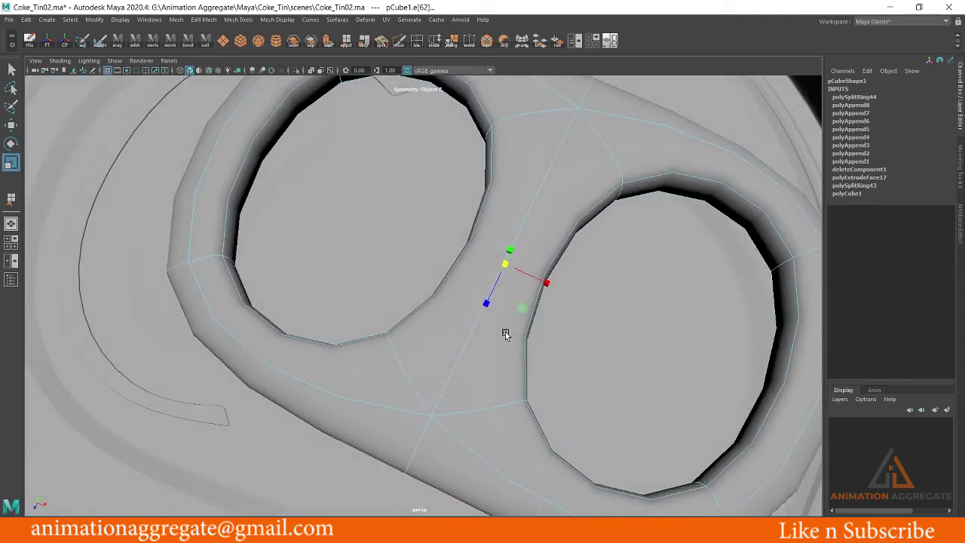
pyautogui.keyDown('alt'); pyautogui.moveTo(460, 295); pyautogui.dragTo(364, 257); pyautogui.keyUp('alt')
pyautogui.press('space')
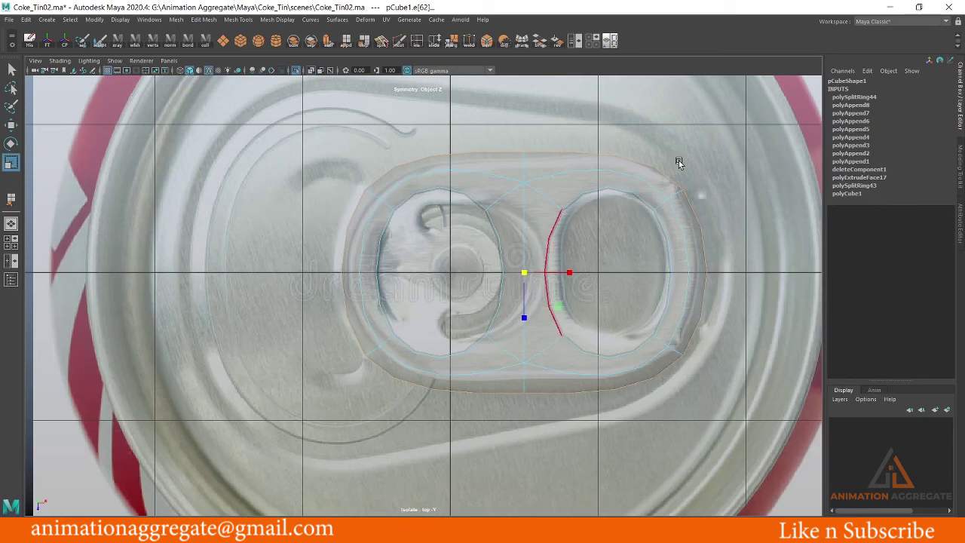
pyautogui.press('space')
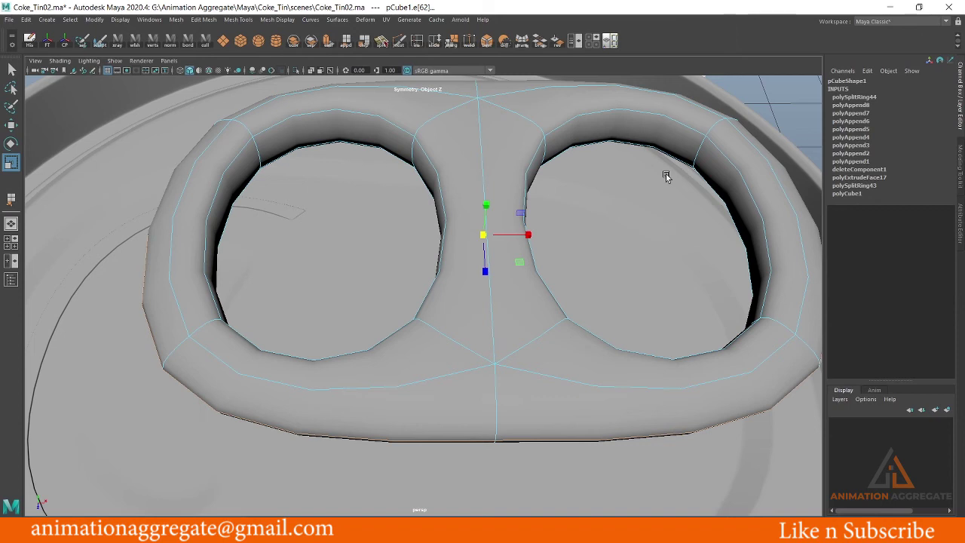
# Split a new edge loop on the tab's left side and slide it left to widen the left hole
pyautogui.keyDown('alt'); pyautogui.moveTo(666, 173); pyautogui.dragTo(641, 181); pyautogui.keyUp('alt')
pyautogui.doubleClick(178, 213)
pyautogui.keyDown('shift'); pyautogui.moveTo(179, 212); pyautogui.dragTo(198, 219, button='right'); pyautogui.keyUp('shift')
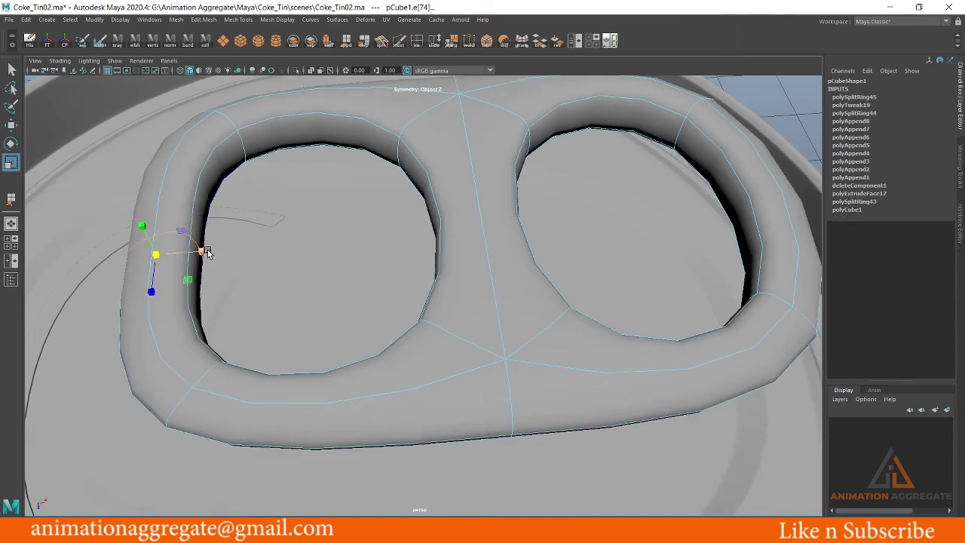
pyautogui.press('w')
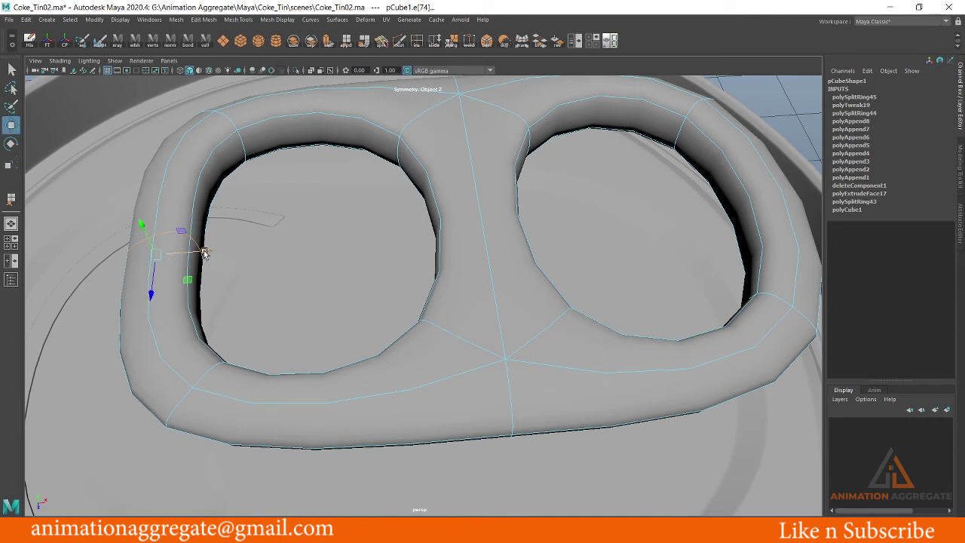
pyautogui.moveTo(204, 252); pyautogui.dragTo(112, 259)
pyautogui.moveTo(112, 259)
pyautogui.keyDown('alt'); pyautogui.mouseDown(button='middle')
pyautogui.moveTo(396, 236)
pyautogui.moveTo(523, 204)
pyautogui.mouseUp(button='middle'); pyautogui.keyUp('alt')
# Add an edge loop beside the central divider and slide it right along the tab
pyautogui.click(524, 202)
pyautogui.moveTo(534, 156)
pyautogui.keyDown('shift'); pyautogui.mouseDown(button='right')
pyautogui.moveTo(489, 170)
pyautogui.moveTo(550, 181)
pyautogui.mouseUp(button='right'); pyautogui.keyUp('shift')
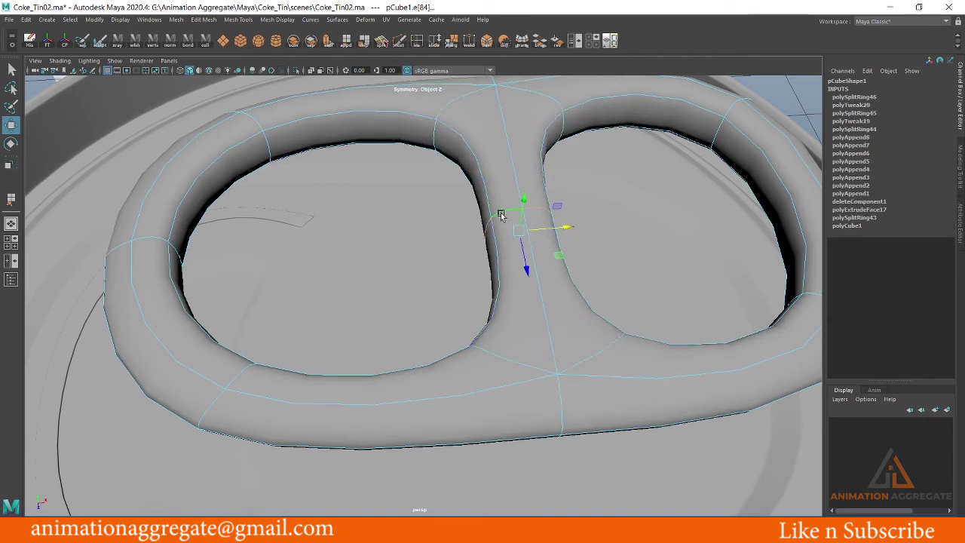
pyautogui.moveTo(582, 179)
pyautogui.mouseDown()
pyautogui.moveTo(529, 251)
pyautogui.moveTo(550, 252)
pyautogui.moveTo(556, 301)
pyautogui.mouseUp()
pyautogui.moveTo(566, 269)
pyautogui.mouseDown()
pyautogui.moveTo(601, 283)
pyautogui.moveTo(537, 213)
pyautogui.moveTo(643, 270)
pyautogui.moveTo(470, 229)
pyautogui.moveTo(340, 218)
pyautogui.mouseUp()
# Insert loops around the left hole's upper and lower left, sliding the lower loop outward
pyautogui.doubleClick(326, 209)
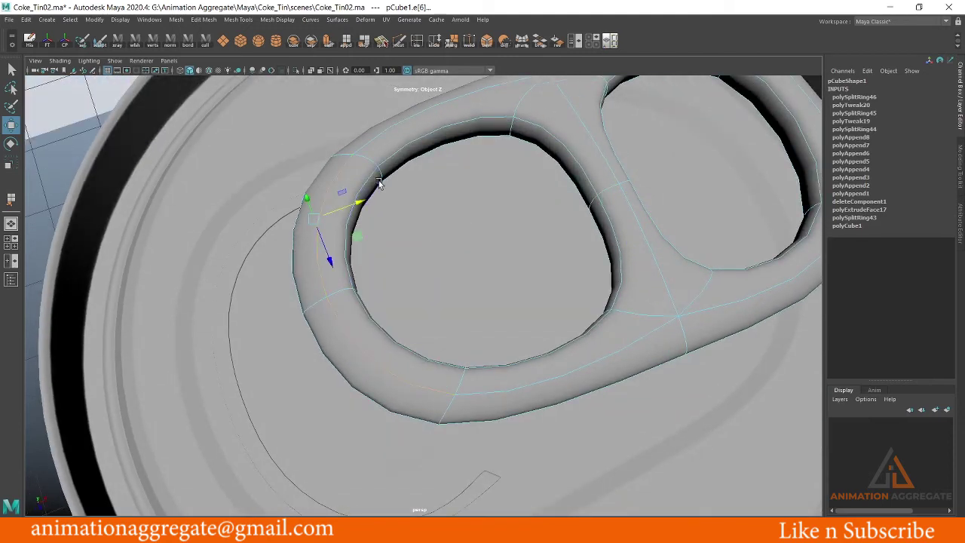
pyautogui.keyDown('ctrl'); pyautogui.rightClick(398, 169); pyautogui.keyUp('ctrl')
pyautogui.click(368, 336)
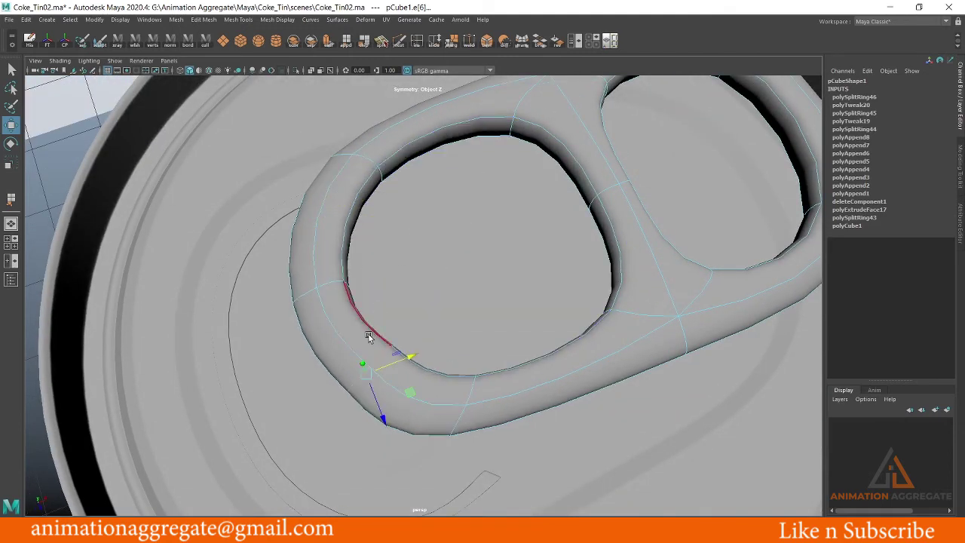
pyautogui.moveTo(418, 280)
pyautogui.keyDown('alt'); pyautogui.mouseDown()
pyautogui.moveTo(379, 279)
pyautogui.moveTo(367, 237)
pyautogui.mouseUp(); pyautogui.keyUp('alt')
pyautogui.doubleClick(378, 179)
pyautogui.keyDown('ctrl'); pyautogui.moveTo(445, 185); pyautogui.dragTo(520, 188, button='right'); pyautogui.keyUp('ctrl')
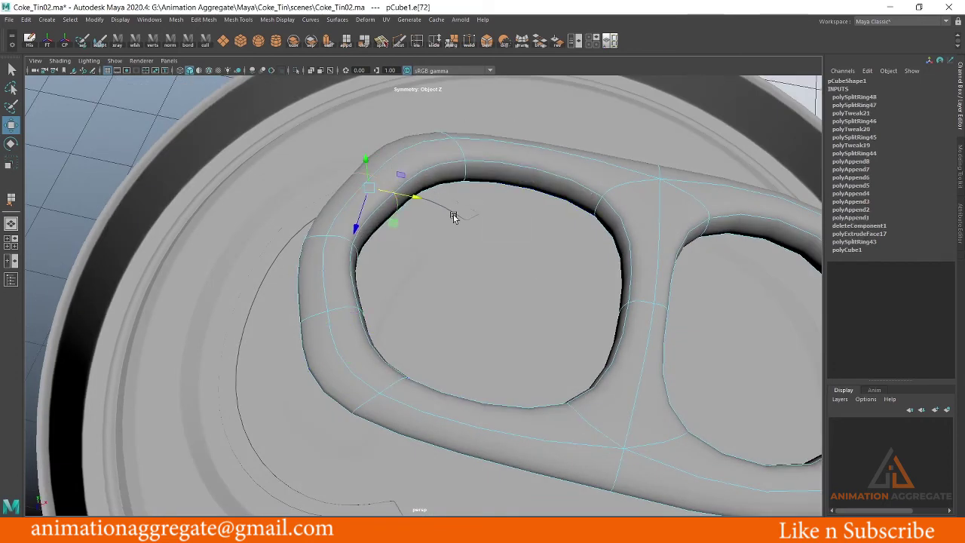
pyautogui.click(342, 306)
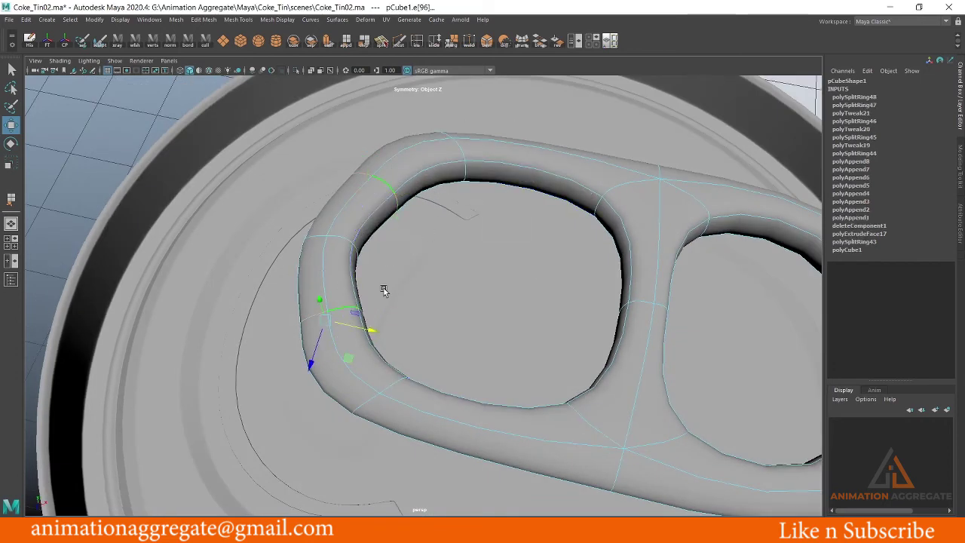
pyautogui.moveTo(368, 329)
pyautogui.mouseDown()
pyautogui.moveTo(340, 329)
pyautogui.moveTo(595, 276)
pyautogui.moveTo(511, 261)
pyautogui.moveTo(520, 289)
pyautogui.moveTo(623, 276)
pyautogui.moveTo(578, 276)
pyautogui.moveTo(577, 297)
pyautogui.moveTo(566, 267)
pyautogui.moveTo(407, 262)
pyautogui.moveTo(448, 243)
pyautogui.mouseUp()
# Select the faces on the ring's inner end in face mode
pyautogui.click(462, 265)
pyautogui.moveTo(434, 245); pyautogui.dragTo(432, 268, button='right')
pyautogui.click(437, 248)
pyautogui.keyDown('shift'); pyautogui.click(523, 264); pyautogui.keyUp('shift')
pyautogui.moveTo(523, 264)
pyautogui.keyDown('alt'); pyautogui.mouseDown()
pyautogui.moveTo(427, 282)
pyautogui.moveTo(446, 282)
pyautogui.moveTo(357, 259)
pyautogui.moveTo(457, 268)
pyautogui.mouseUp(); pyautogui.keyUp('alt')
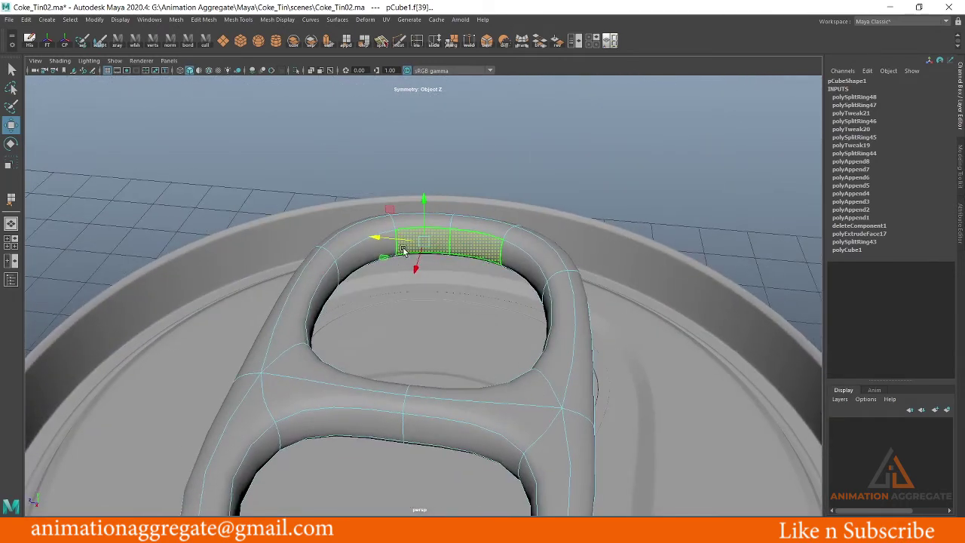
# Extrude the ring's inner-end faces 0.775 inward as a tongue, discarding a trial scale
pyautogui.keyDown('shift'); pyautogui.moveTo(460, 243); pyautogui.dragTo(453, 263, button='right'); pyautogui.keyUp('shift')
pyautogui.moveTo(422, 265)
pyautogui.keyDown('alt'); pyautogui.mouseDown()
pyautogui.moveTo(398, 273)
pyautogui.moveTo(436, 281)
pyautogui.moveTo(442, 307)
pyautogui.moveTo(384, 259)
pyautogui.moveTo(463, 273)
pyautogui.moveTo(423, 248)
pyautogui.mouseUp(); pyautogui.keyUp('alt')
pyautogui.hotkey('ctrl', 'z')
pyautogui.keyDown('shift'); pyautogui.moveTo(422, 242); pyautogui.dragTo(432, 264, button='right'); pyautogui.keyUp('shift')
pyautogui.moveTo(441, 250)
pyautogui.mouseDown()
pyautogui.moveTo(525, 328)
pyautogui.moveTo(459, 314)
pyautogui.moveTo(509, 326)
pyautogui.moveTo(650, 291)
pyautogui.moveTo(494, 290)
pyautogui.mouseUp()
pyautogui.press('r')
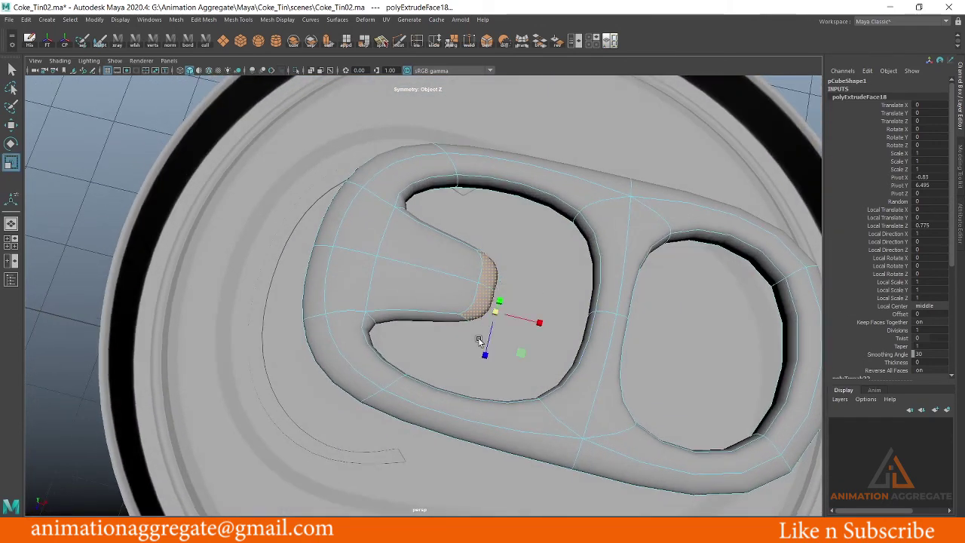
pyautogui.moveTo(483, 347); pyautogui.dragTo(479, 370)
pyautogui.hotkey('ctrl', 'z')
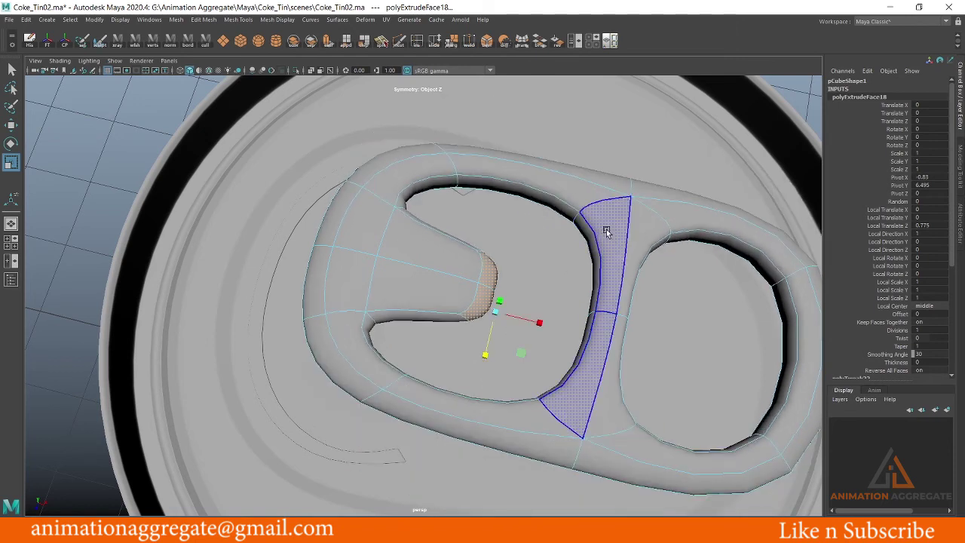
pyautogui.moveTo(606, 231); pyautogui.dragTo(627, 250, button='right')
pyautogui.moveTo(627, 250)
pyautogui.keyDown('alt'); pyautogui.mouseDown()
pyautogui.moveTo(559, 261)
pyautogui.moveTo(535, 247)
pyautogui.mouseUp(); pyautogui.keyUp('alt')
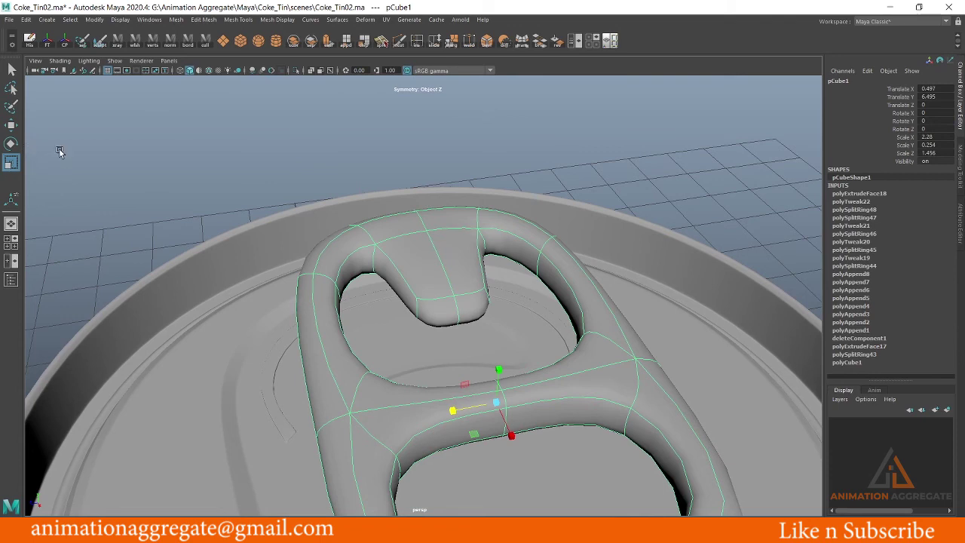
# Delete all construction history and select the face at the tongue's end
pyautogui.click(26, 20)
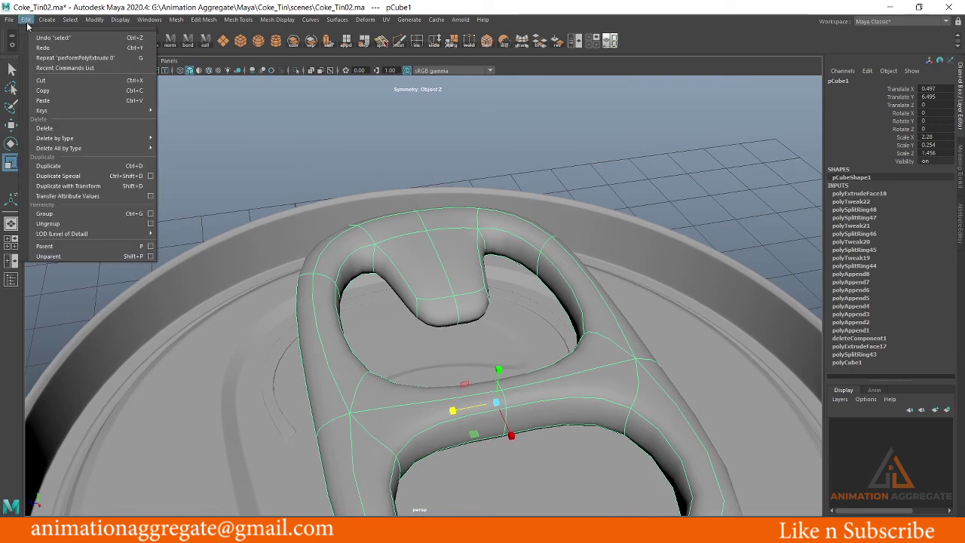
pyautogui.click(189, 141)
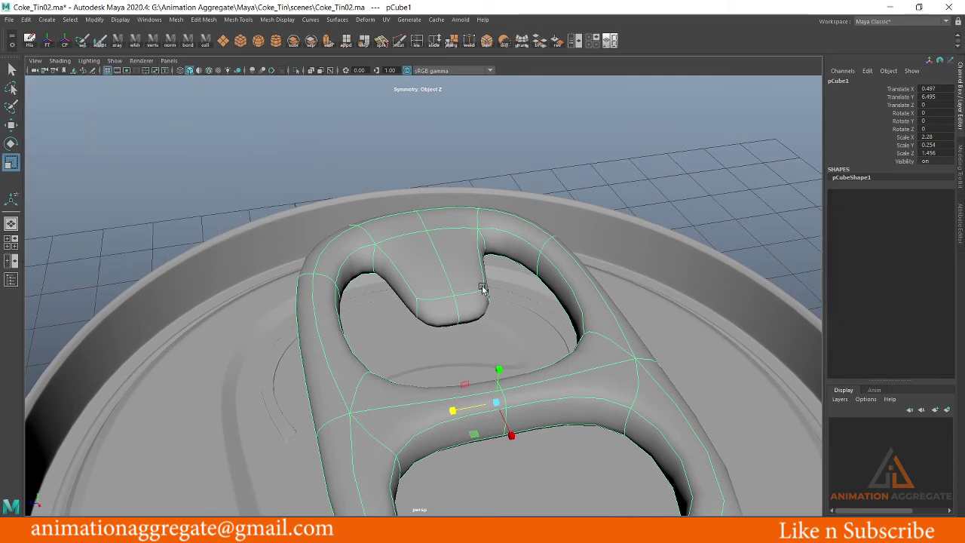
pyautogui.moveTo(455, 264); pyautogui.dragTo(454, 283, button='right')
pyautogui.click(456, 305)
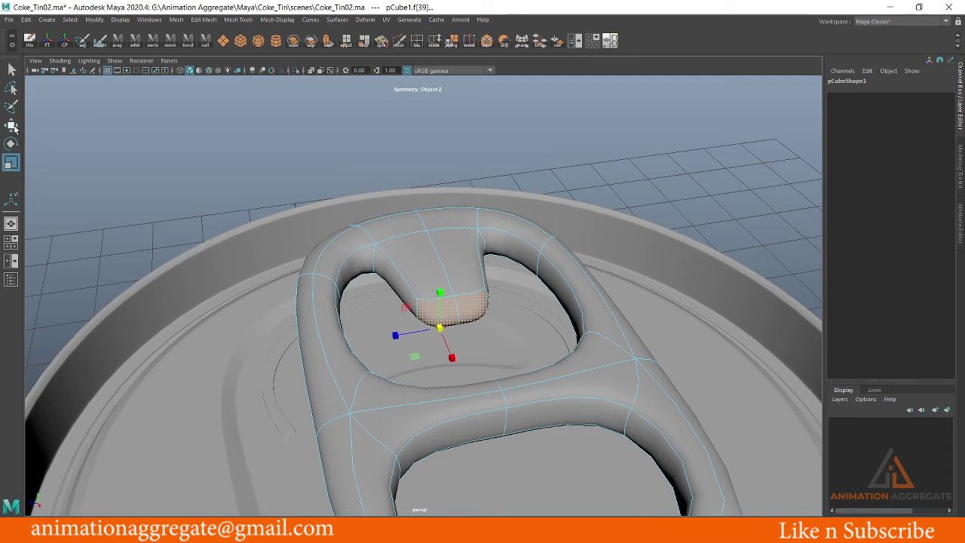
# Turn Move tool symmetry off and scale the tongue's end face wider
pyautogui.click(12, 126)
pyautogui.doubleClick(12, 126)
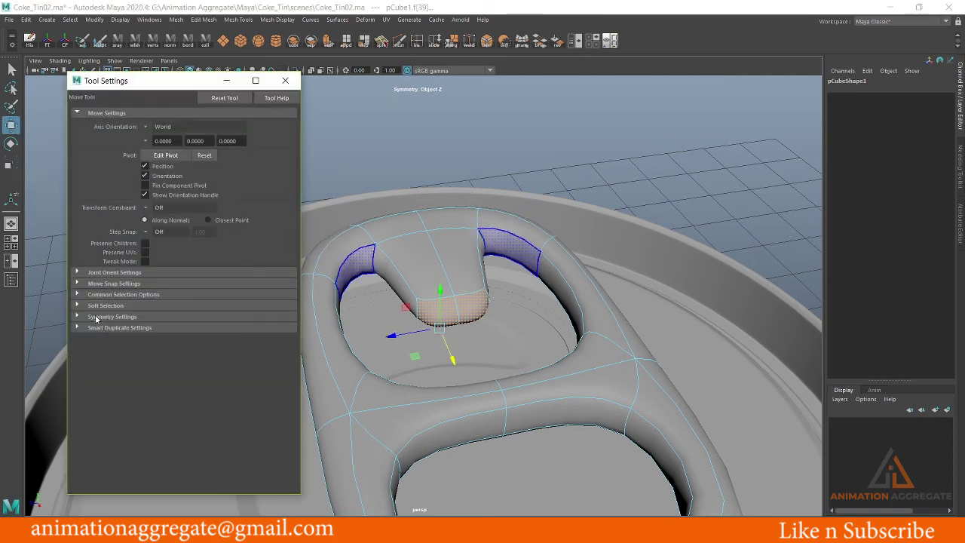
pyautogui.click(97, 318)
pyautogui.click(252, 334)
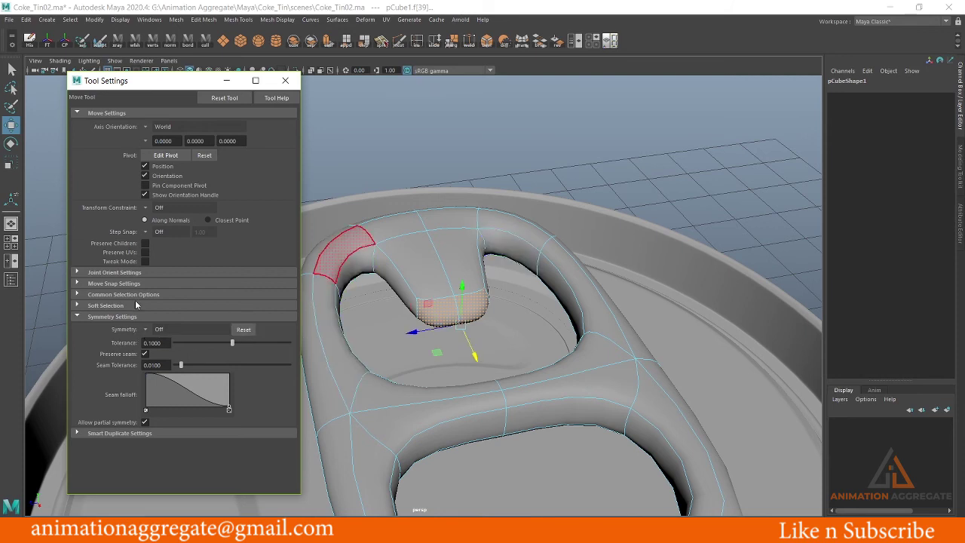
pyautogui.click(285, 80)
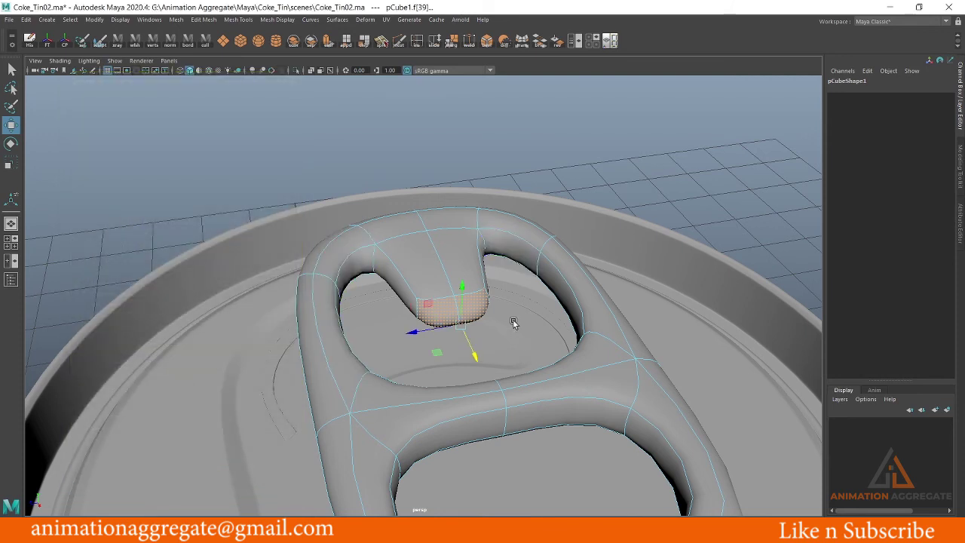
pyautogui.press('r')
pyautogui.moveTo(417, 331)
pyautogui.mouseDown()
pyautogui.moveTo(392, 339)
pyautogui.moveTo(525, 345)
pyautogui.mouseUp()
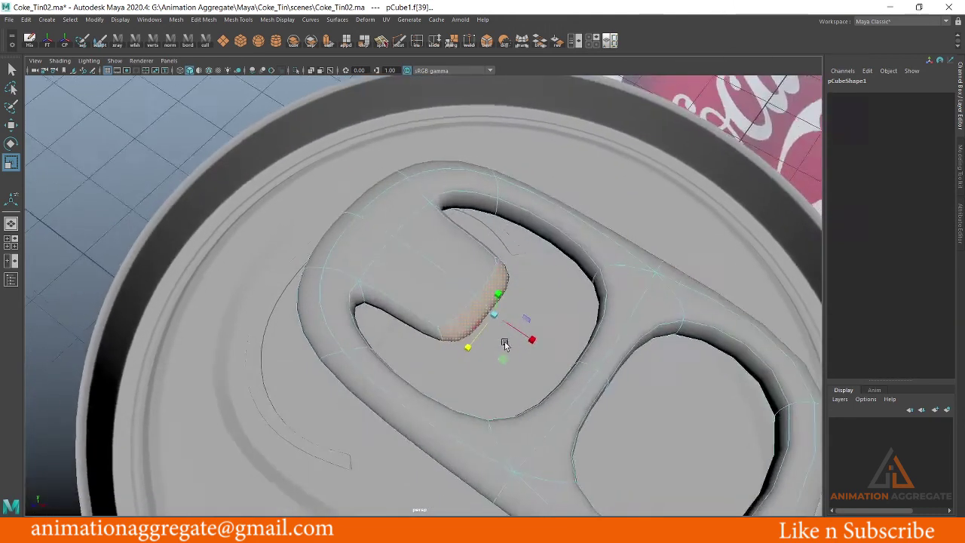
# Move the two vertices at the tab's end outward along X
pyautogui.moveTo(475, 293); pyautogui.dragTo(419, 264, button='right')
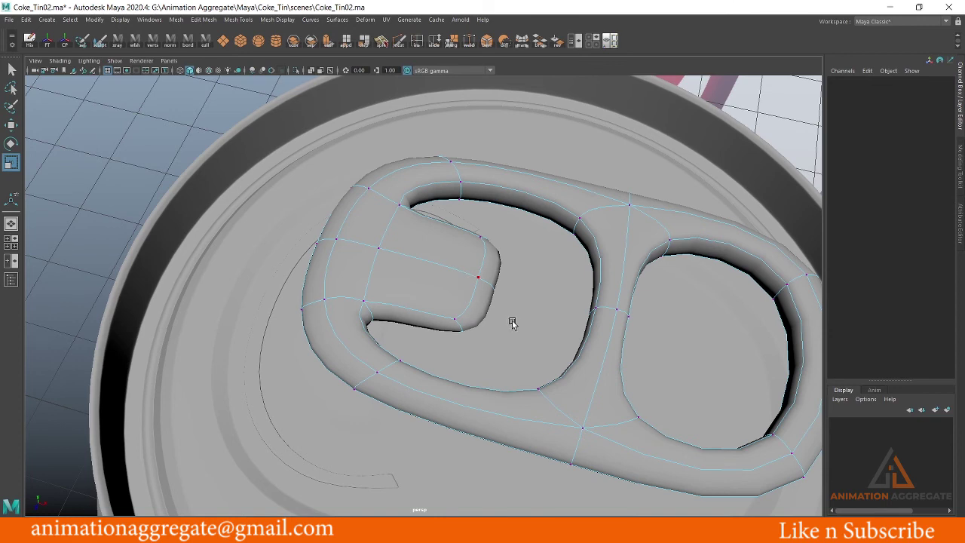
pyautogui.moveTo(512, 323); pyautogui.dragTo(468, 268)
pyautogui.press('w')
pyautogui.moveTo(540, 303); pyautogui.dragTo(578, 314)
pyautogui.moveTo(487, 273)
pyautogui.keyDown('alt'); pyautogui.mouseDown()
pyautogui.moveTo(405, 269)
pyautogui.moveTo(439, 298)
pyautogui.moveTo(443, 281)
pyautogui.mouseUp(); pyautogui.keyUp('alt')
# Insert an edge loop across the ring end and scale it to widen the rounded end
pyautogui.keyDown('shift'); pyautogui.moveTo(444, 280); pyautogui.dragTo(443, 209, button='right'); pyautogui.keyUp('shift')
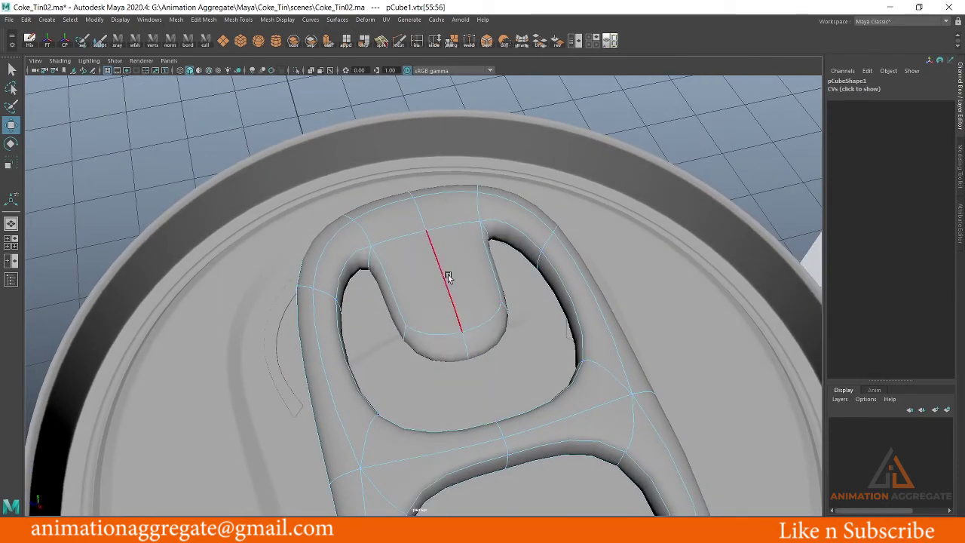
pyautogui.click(448, 277)
pyautogui.keyDown('shift'); pyautogui.moveTo(461, 252); pyautogui.dragTo(492, 286, button='right'); pyautogui.keyUp('shift')
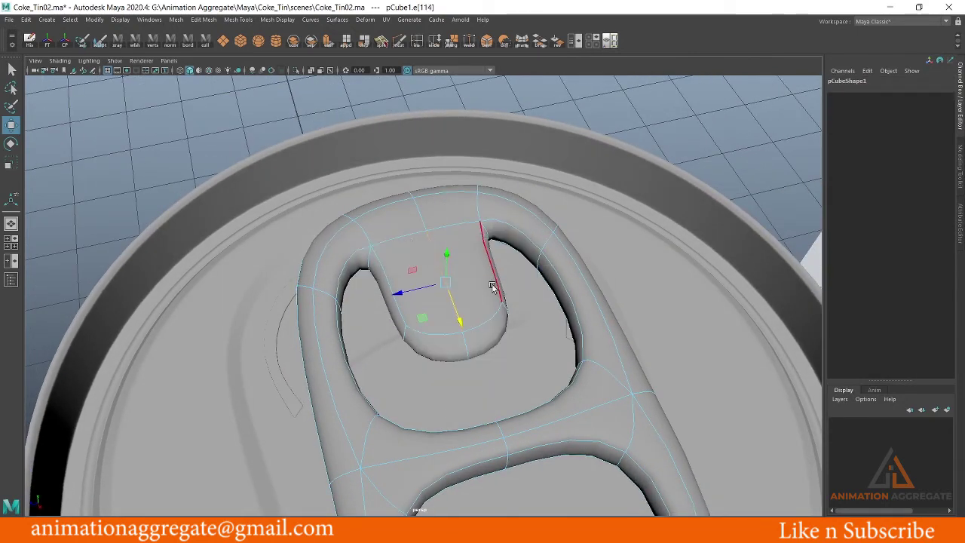
pyautogui.click(492, 286)
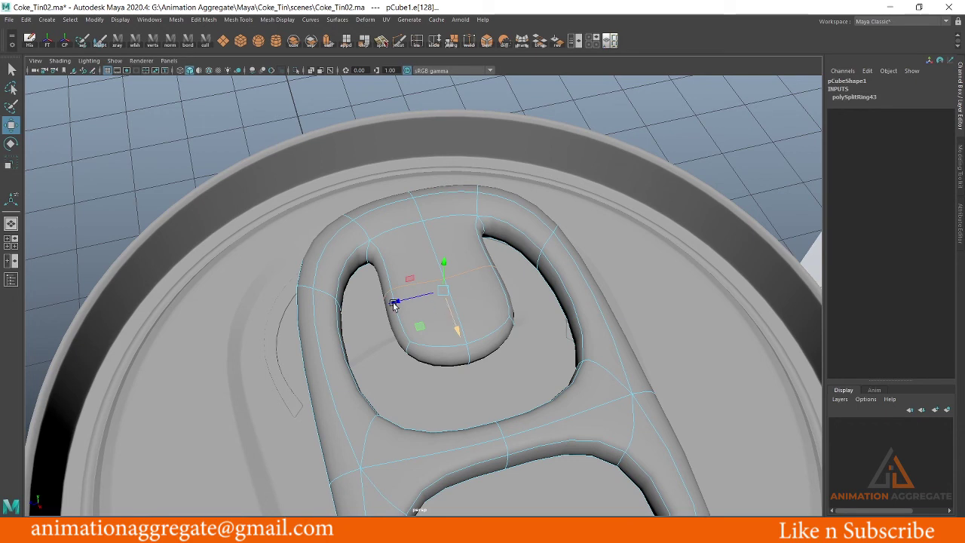
pyautogui.press('r')
pyautogui.moveTo(398, 301); pyautogui.dragTo(375, 305)
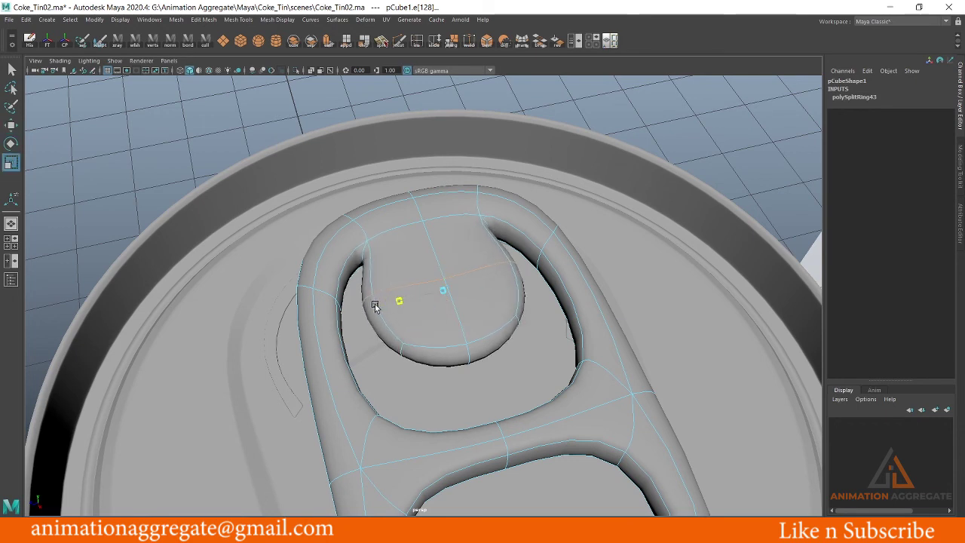
pyautogui.moveTo(528, 337)
pyautogui.keyDown('alt'); pyautogui.mouseDown()
pyautogui.moveTo(383, 279)
pyautogui.moveTo(409, 413)
pyautogui.moveTo(439, 375)
pyautogui.mouseUp(); pyautogui.keyUp('alt')
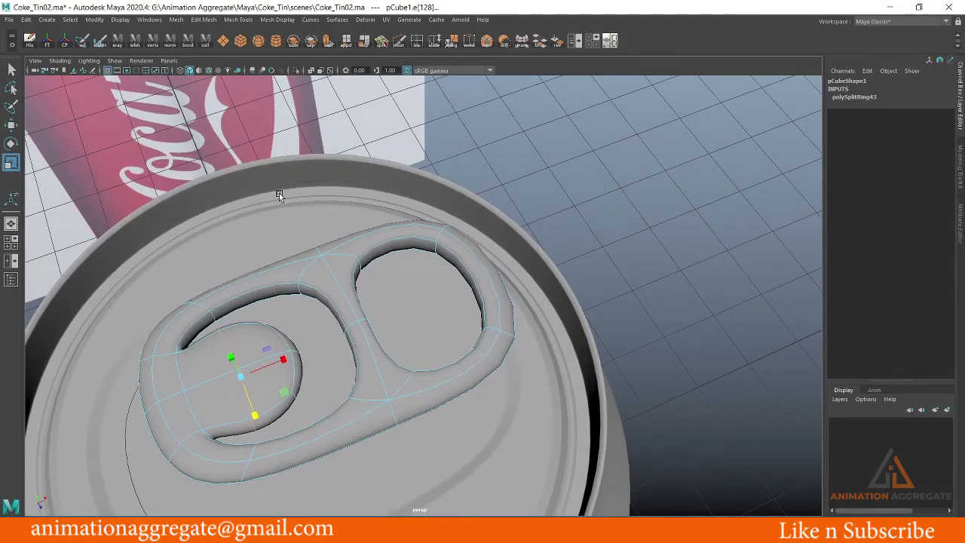
# In top view, fit pCube1 to the lid photo: Translate X 0.673, Scale 1.947/0.217/1.243
pyautogui.press('space')
pyautogui.press('space')
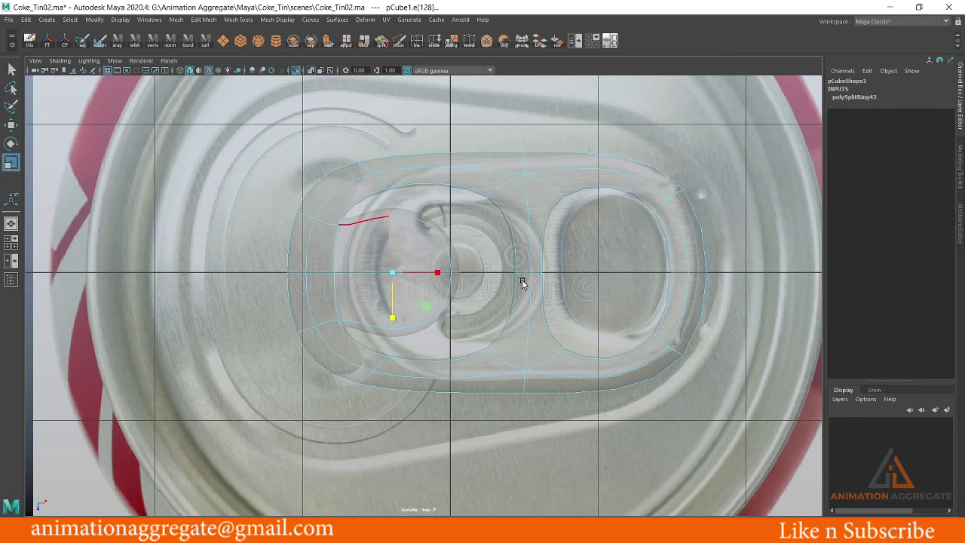
pyautogui.keyDown('alt'); pyautogui.moveTo(523, 283); pyautogui.dragTo(516, 279, button='middle'); pyautogui.keyUp('alt')
pyautogui.moveTo(516, 198); pyautogui.dragTo(537, 204, button='right')
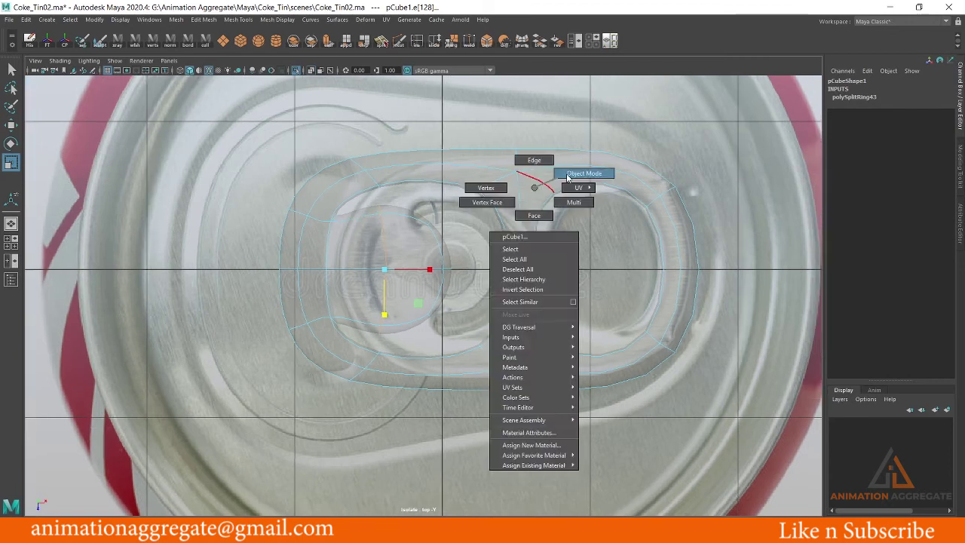
pyautogui.press('F8')
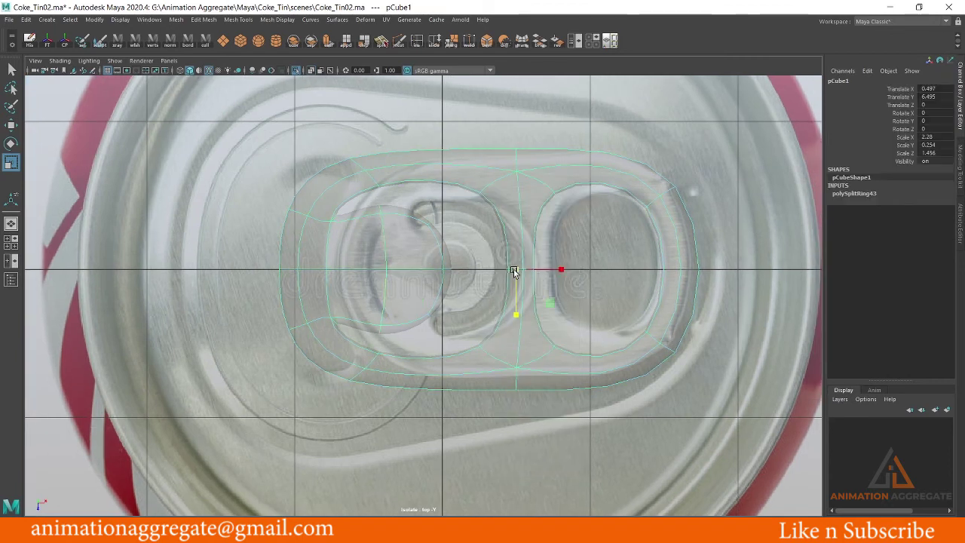
pyautogui.moveTo(514, 270); pyautogui.dragTo(492, 271)
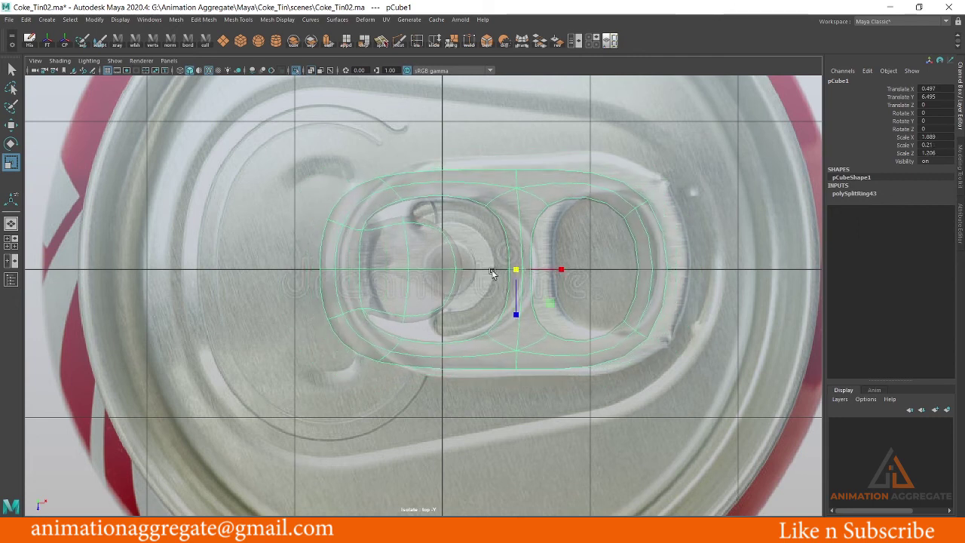
pyautogui.press('w')
pyautogui.moveTo(566, 272); pyautogui.dragTo(592, 271)
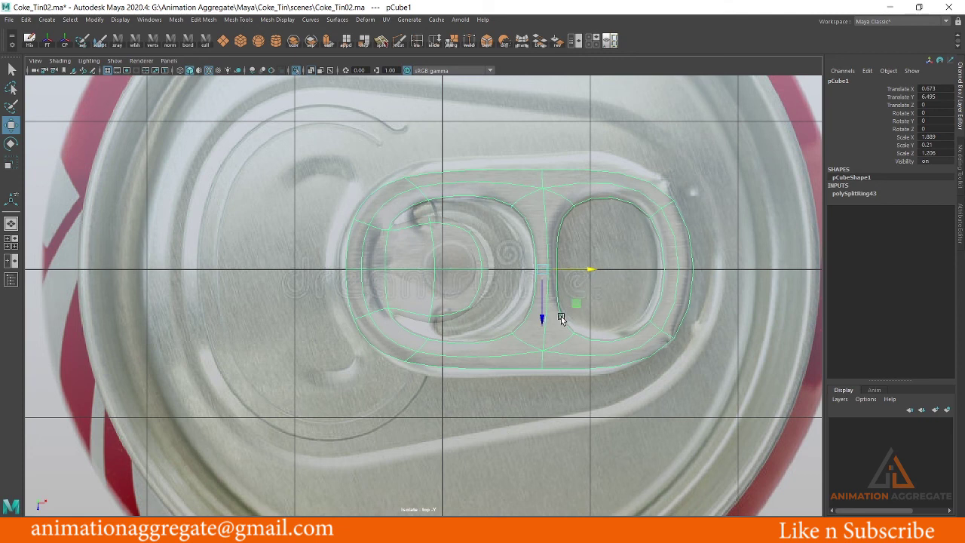
pyautogui.press('r')
pyautogui.moveTo(545, 273); pyautogui.dragTo(550, 274)
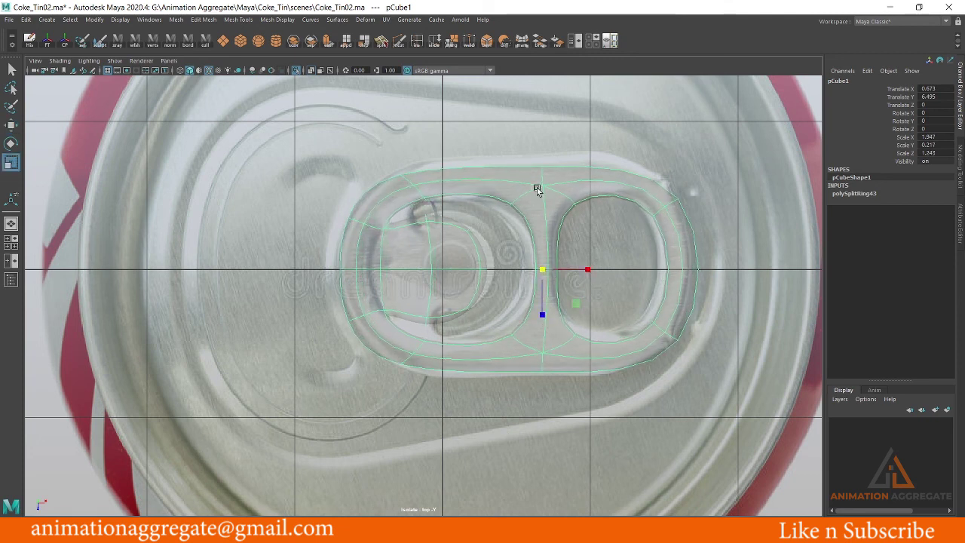
pyautogui.press('space')
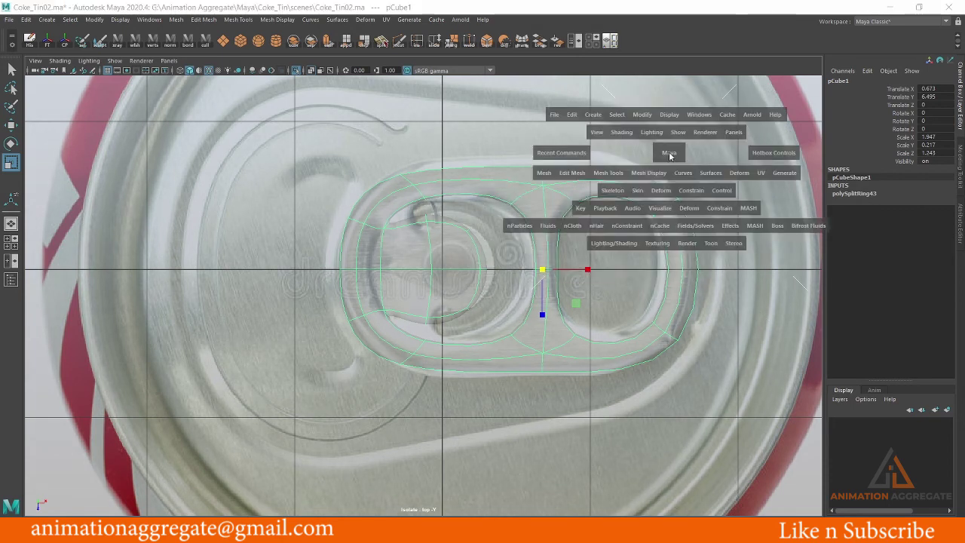
# Split three edge rings (polySplitRing44–46) across the middle bridge and ring ends, then return to Object Mode
pyautogui.scroll(2, 560, 173)
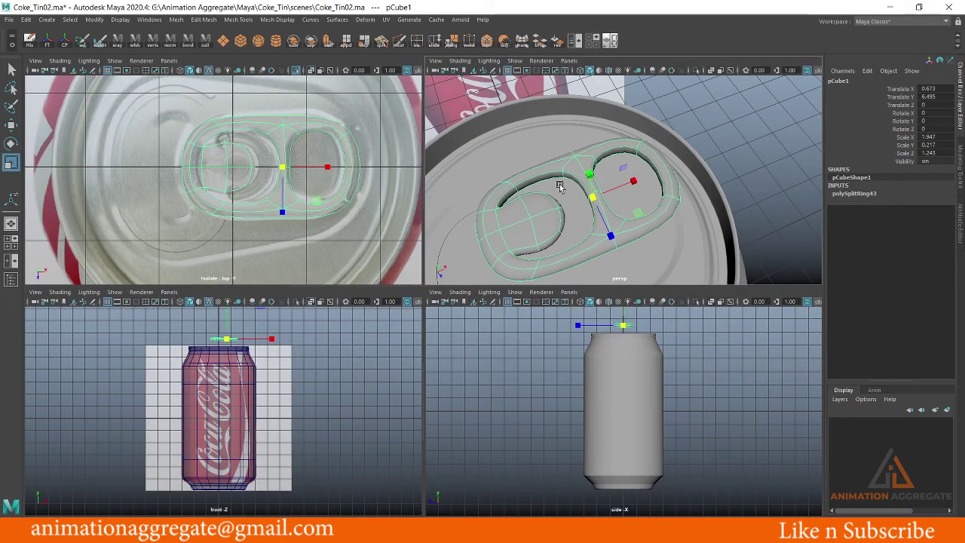
pyautogui.click(544, 172)
pyautogui.keyDown('ctrl'); pyautogui.moveTo(543, 172); pyautogui.dragTo(603, 173, button='right'); pyautogui.keyUp('ctrl')
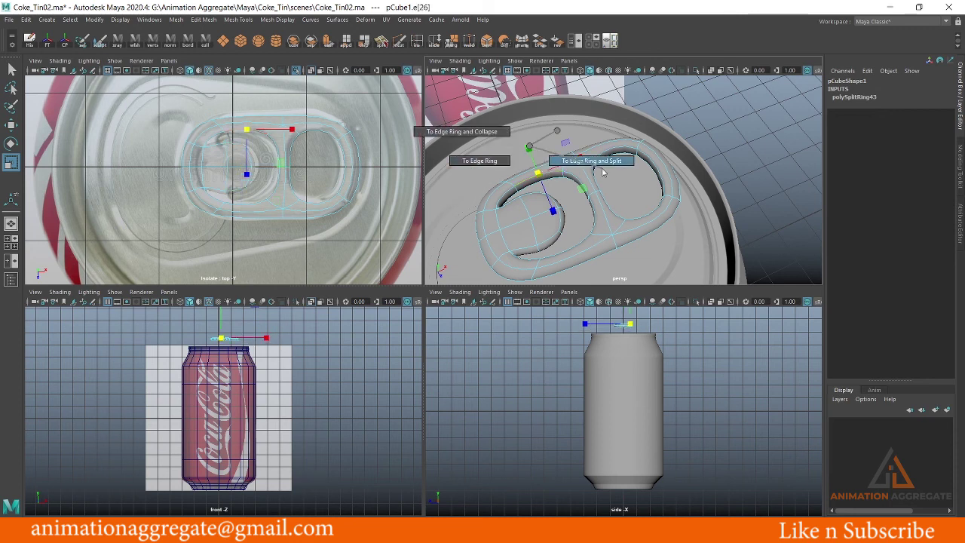
pyautogui.click(582, 253)
pyautogui.keyDown('ctrl'); pyautogui.moveTo(623, 180); pyautogui.dragTo(658, 217, button='right'); pyautogui.keyUp('ctrl')
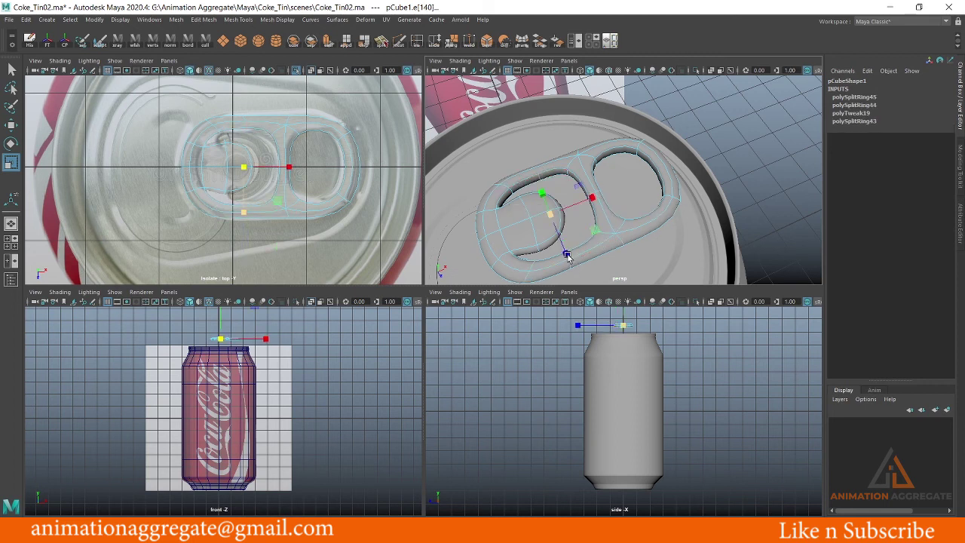
pyautogui.click(569, 260)
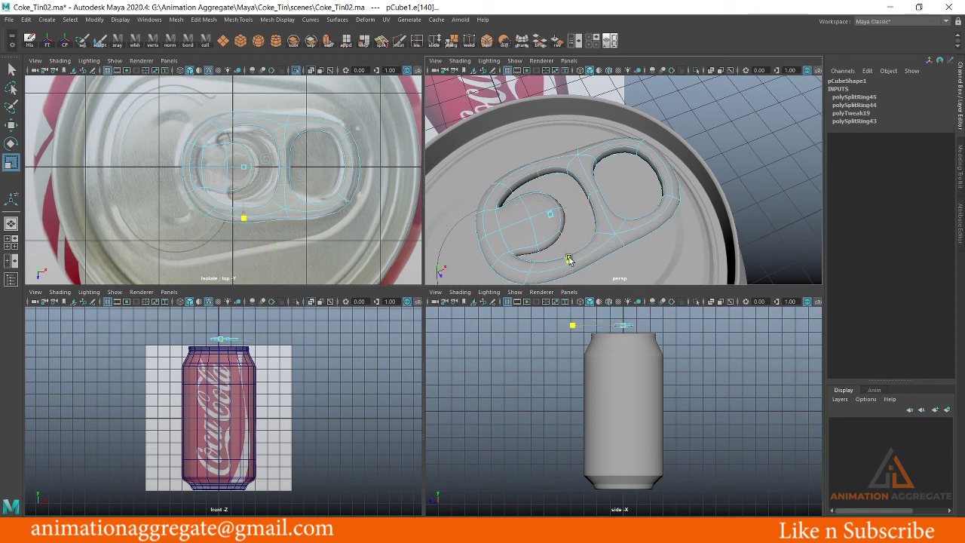
pyautogui.keyDown('alt'); pyautogui.moveTo(570, 260); pyautogui.dragTo(695, 189); pyautogui.keyUp('alt')
pyautogui.click(694, 188)
pyautogui.keyDown('ctrl'); pyautogui.rightClick(695, 188); pyautogui.keyUp('ctrl')
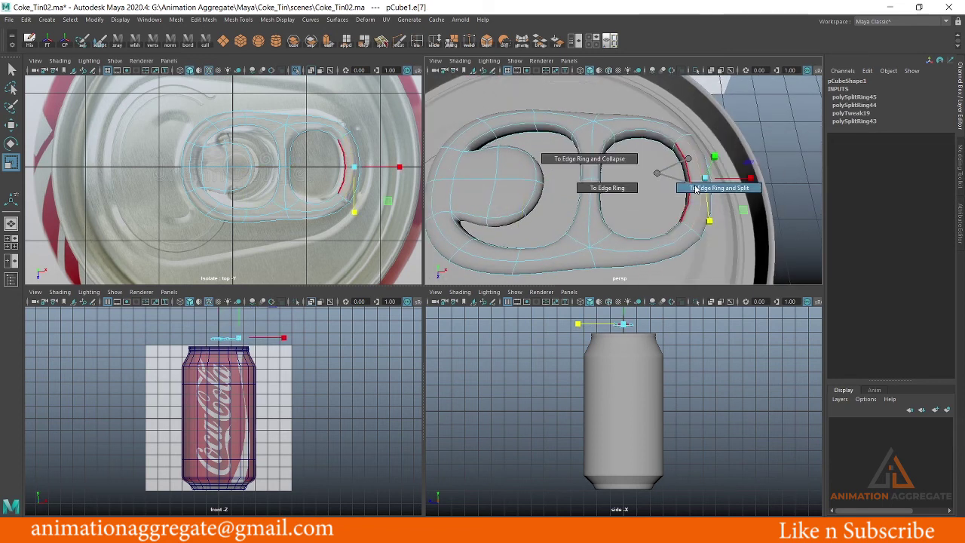
pyautogui.click(695, 188)
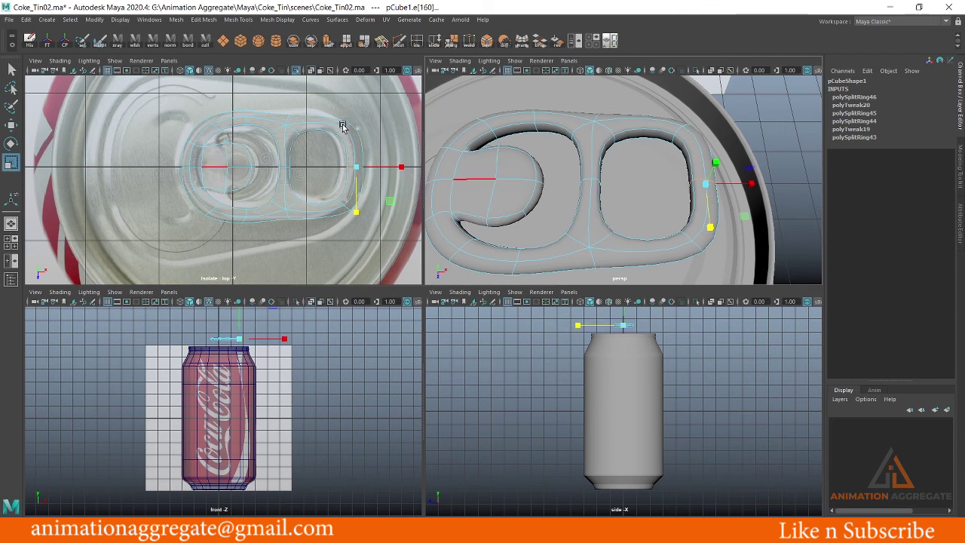
pyautogui.moveTo(342, 127); pyautogui.dragTo(371, 114, button='right')
pyautogui.press('space')
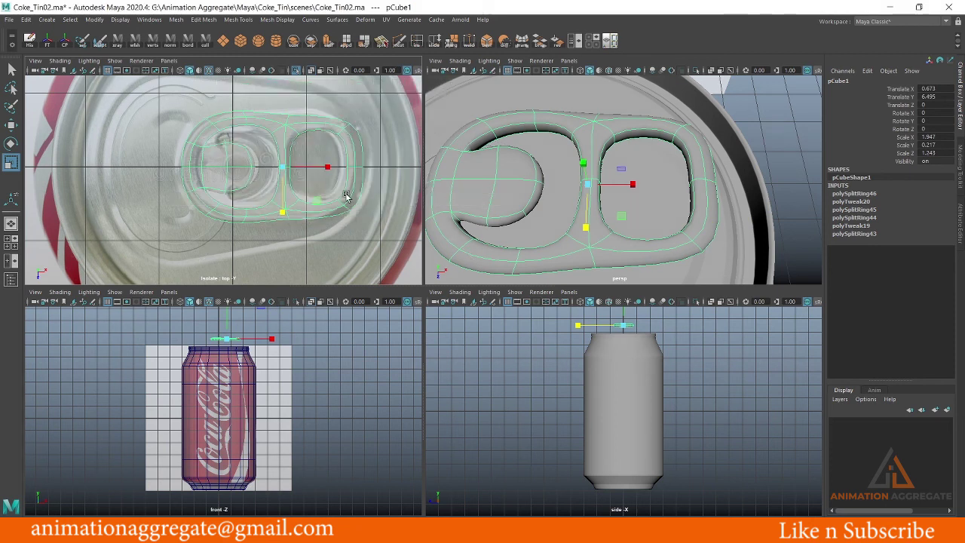
# In top view, shrink the tab and shift it right to match the reference outline
pyautogui.press('space')
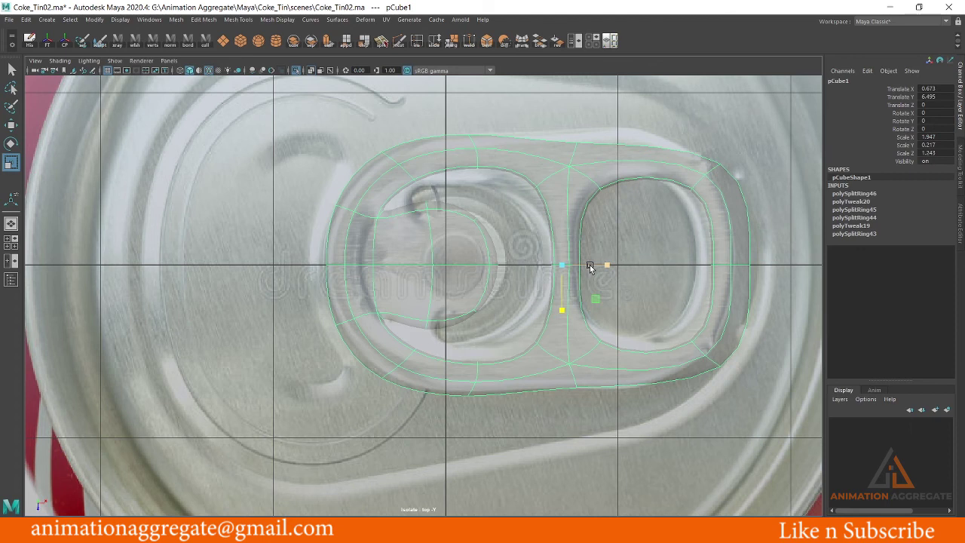
pyautogui.moveTo(590, 267); pyautogui.dragTo(592, 264)
pyautogui.press('w')
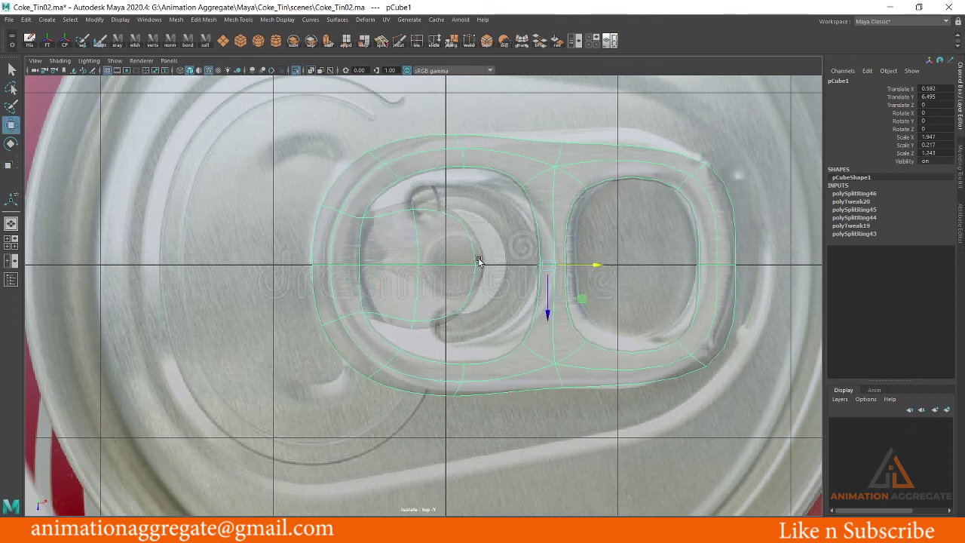
pyautogui.press('r')
pyautogui.moveTo(547, 270); pyautogui.dragTo(524, 268)
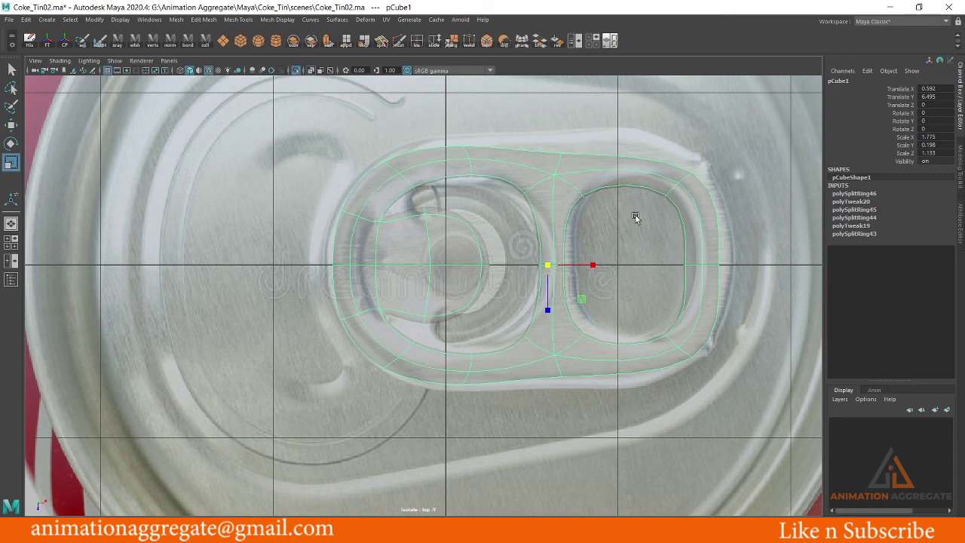
pyautogui.press('w')
pyautogui.moveTo(594, 264); pyautogui.dragTo(598, 262)
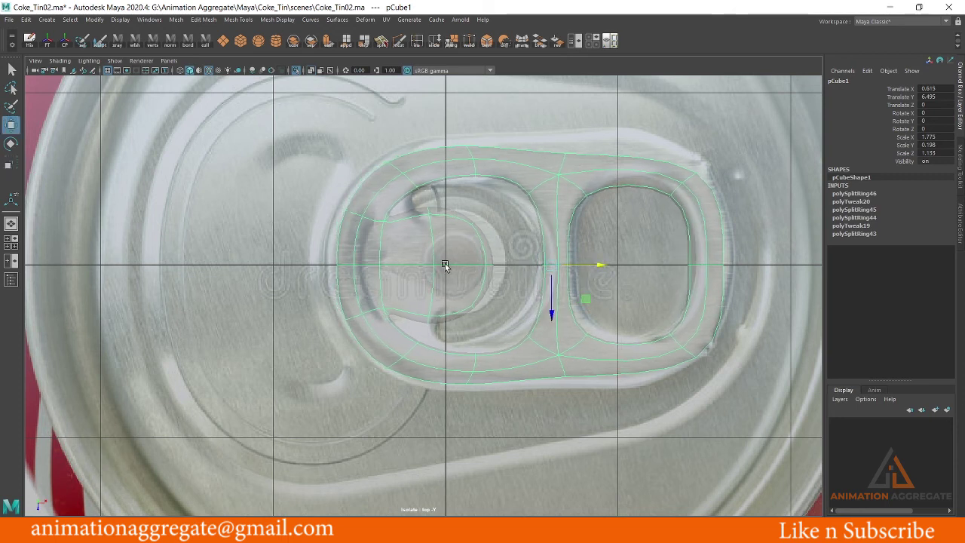
pyautogui.press('space')
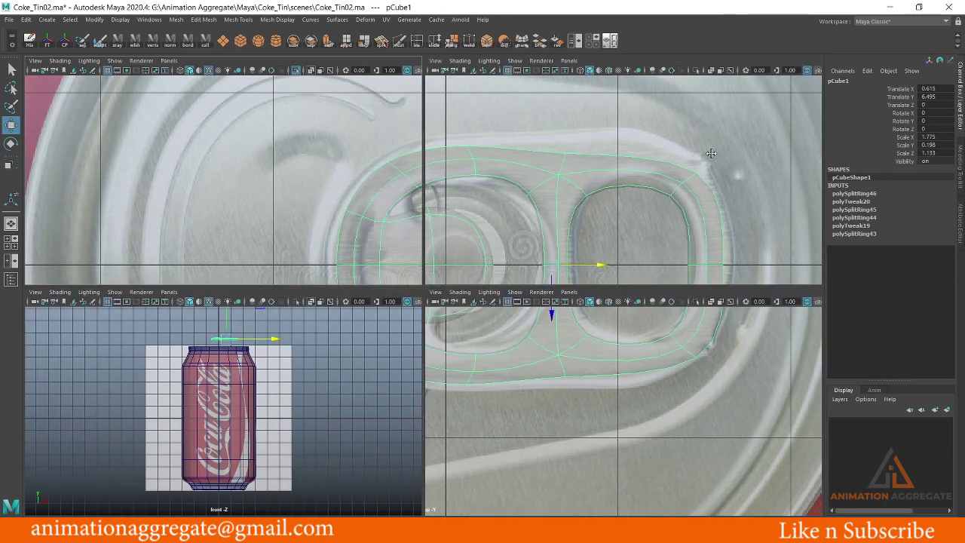
# In perspective, flatten the tab to Scale Y 0.078 and lower it onto the lid at Translate Y 5.563
pyautogui.press('space')
pyautogui.moveTo(589, 201)
pyautogui.keyDown('alt'); pyautogui.mouseDown()
pyautogui.moveTo(588, 177)
pyautogui.moveTo(592, 242)
pyautogui.mouseUp(); pyautogui.keyUp('alt')
pyautogui.press('r')
pyautogui.moveTo(459, 257)
pyautogui.mouseDown()
pyautogui.moveTo(460, 278)
pyautogui.moveTo(459, 254)
pyautogui.moveTo(442, 274)
pyautogui.moveTo(477, 308)
pyautogui.moveTo(451, 339)
pyautogui.moveTo(448, 400)
pyautogui.moveTo(574, 383)
pyautogui.moveTo(344, 416)
pyautogui.moveTo(367, 381)
pyautogui.moveTo(429, 389)
pyautogui.mouseUp()
pyautogui.press('w')
pyautogui.scroll(2, 377, 300)
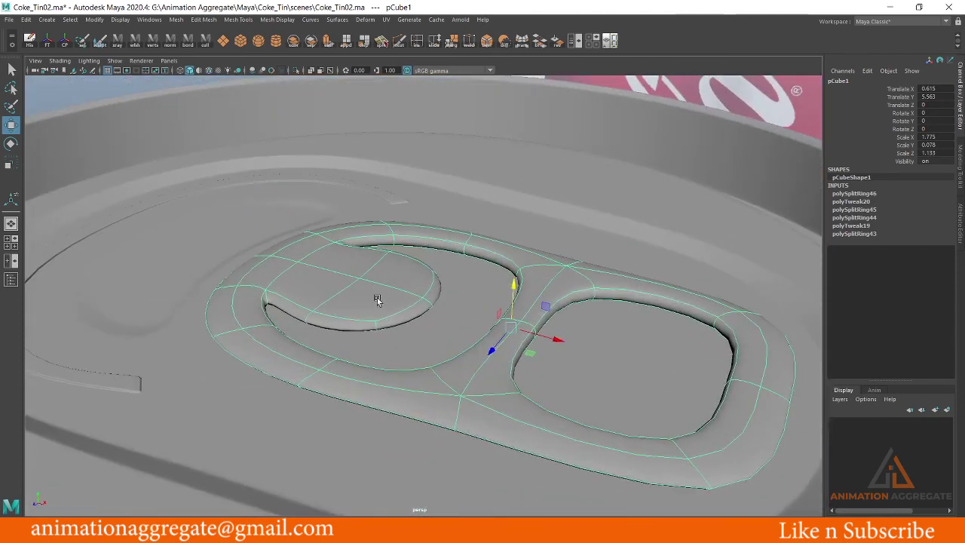
pyautogui.scroll(2, 556, 340)
pyautogui.scroll(2, 493, 330)
pyautogui.scroll(1, 373, 213)
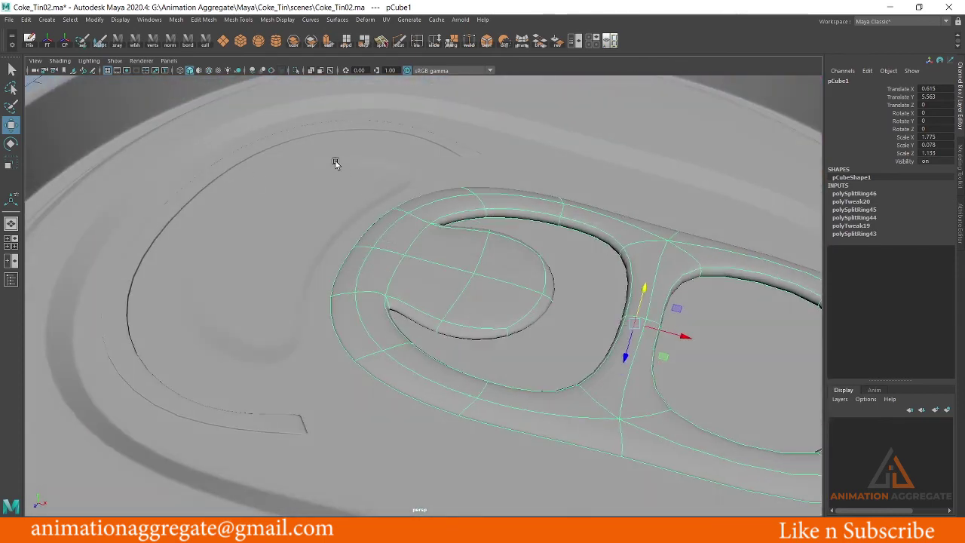
pyautogui.click(47, 20)
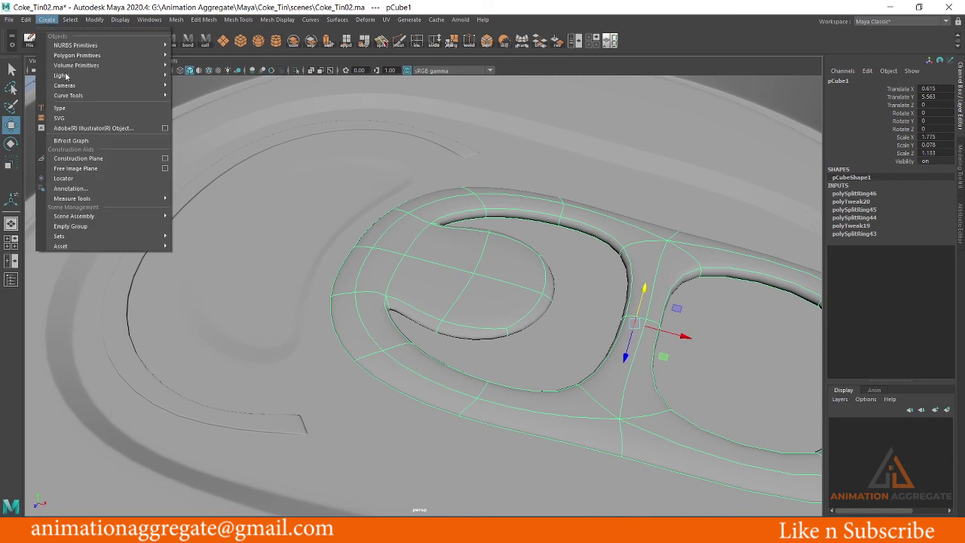
# Create a polygon cylinder and raise it above the can
pyautogui.moveTo(77, 55)
pyautogui.click(214, 78)
pyautogui.scroll(-5, 421, 188)
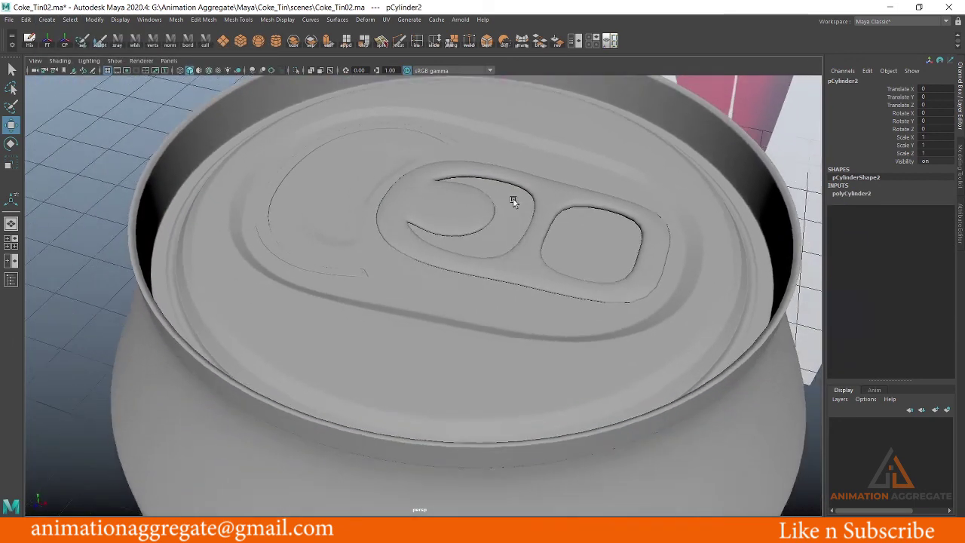
pyautogui.press('space')
pyautogui.press('space')
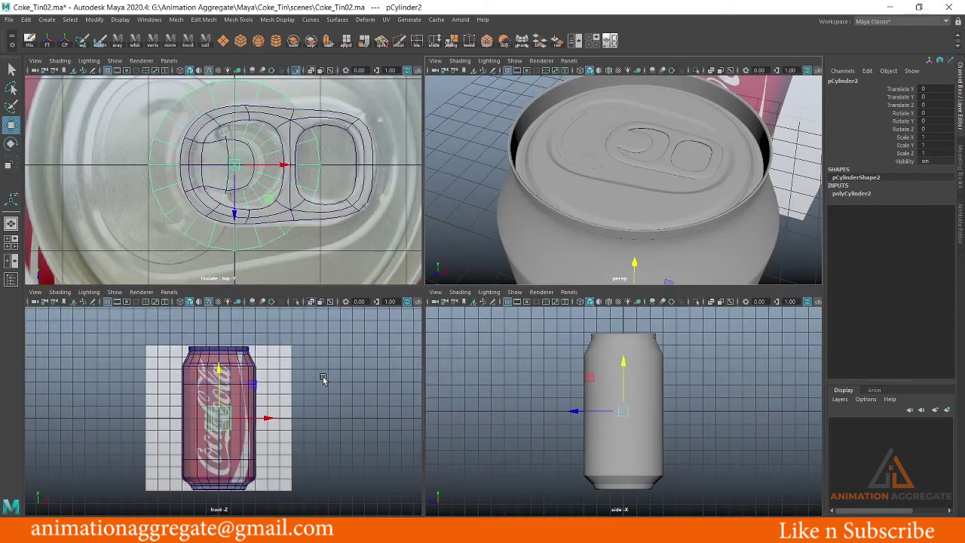
pyautogui.press('space')
pyautogui.moveTo(322, 377); pyautogui.dragTo(420, 70, button='middle')
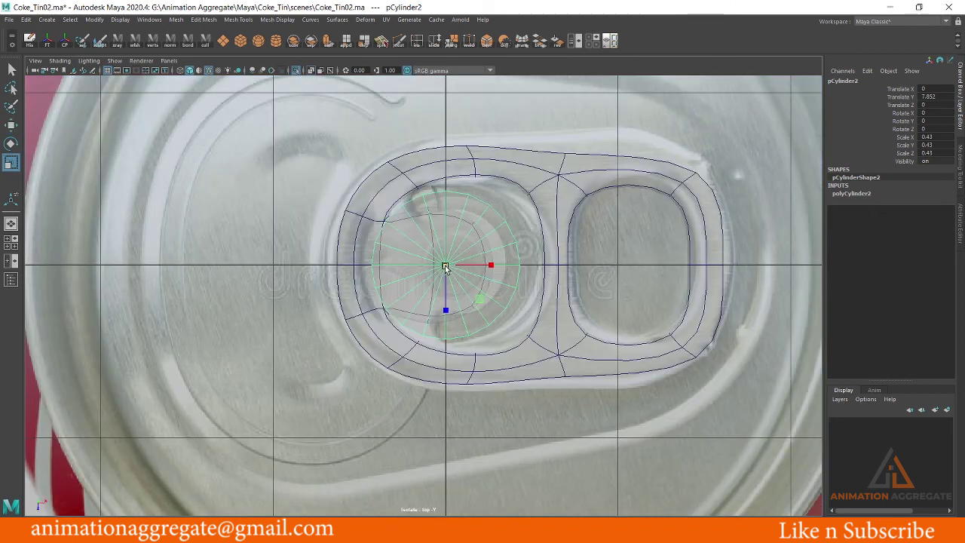
# Scale the cylinder to 0.161 and centre it on the tab ring at Translate X 0.041
pyautogui.moveTo(445, 267); pyautogui.dragTo(434, 275)
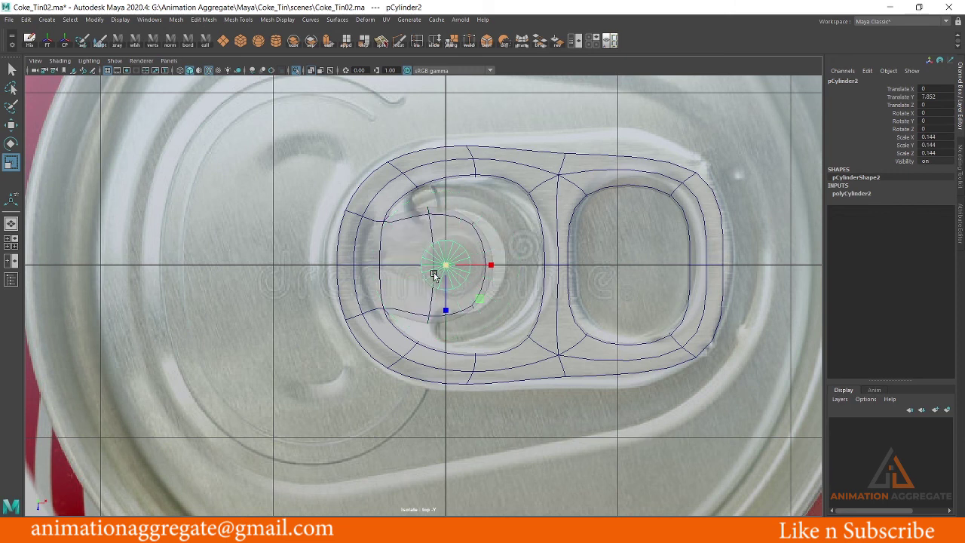
pyautogui.press('w')
pyautogui.moveTo(493, 265); pyautogui.dragTo(501, 267)
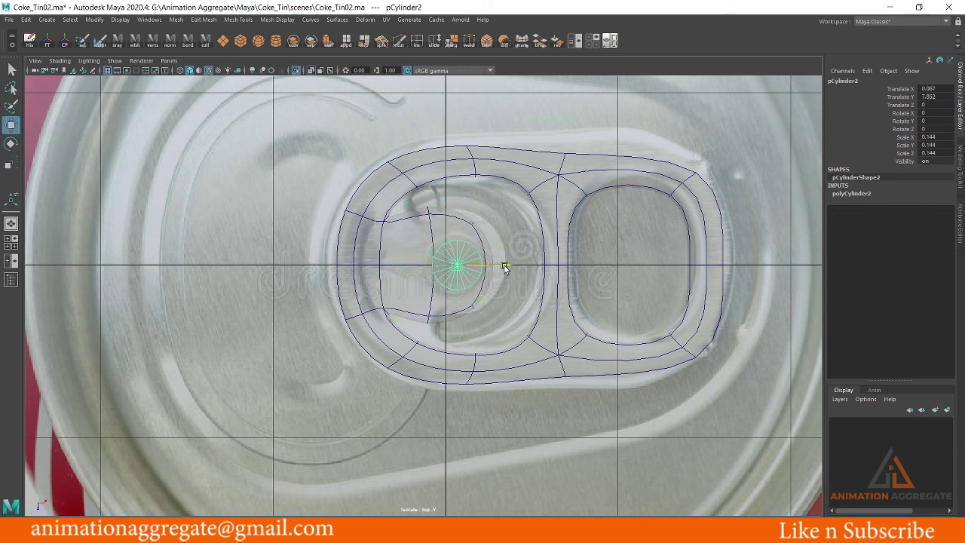
pyautogui.press('r')
pyautogui.moveTo(453, 265); pyautogui.dragTo(459, 267)
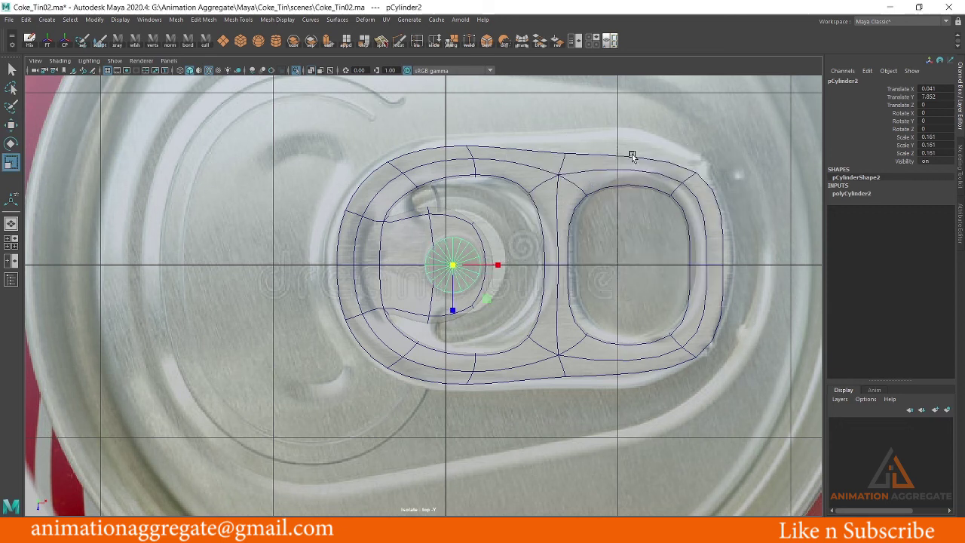
pyautogui.press('space')
pyautogui.press('space')
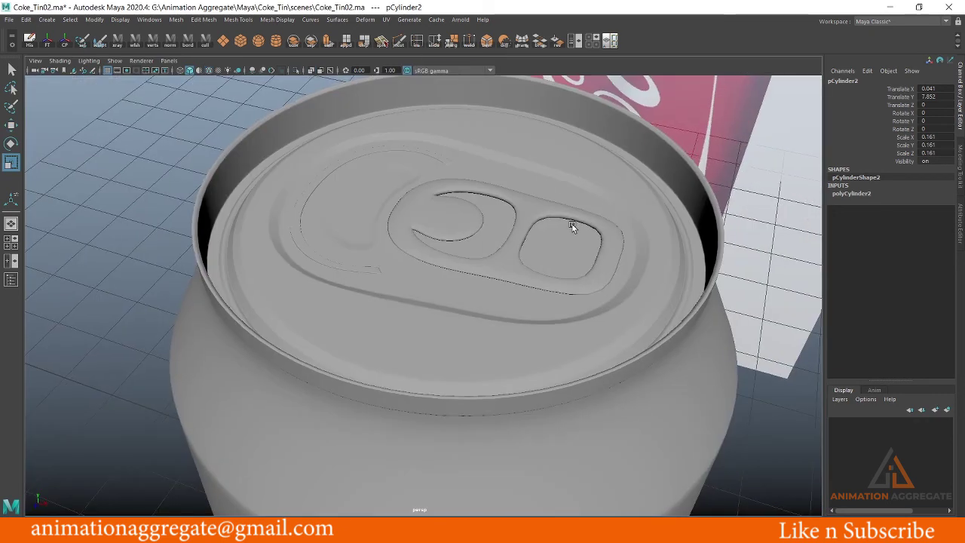
pyautogui.keyDown('alt'); pyautogui.moveTo(572, 224); pyautogui.dragTo(558, 223); pyautogui.keyUp('alt')
pyautogui.scroll(3, 557, 223)
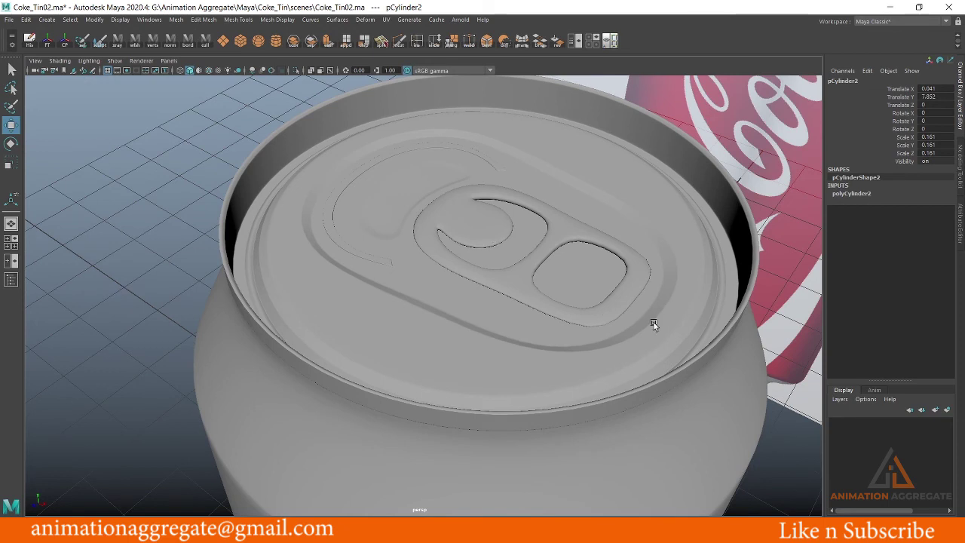
pyautogui.scroll(-5, 603, 295)
# Flatten pCylinder2 to Scale Y 0.08 and lower it onto the lid at Translate Y 5.557
pyautogui.press('r')
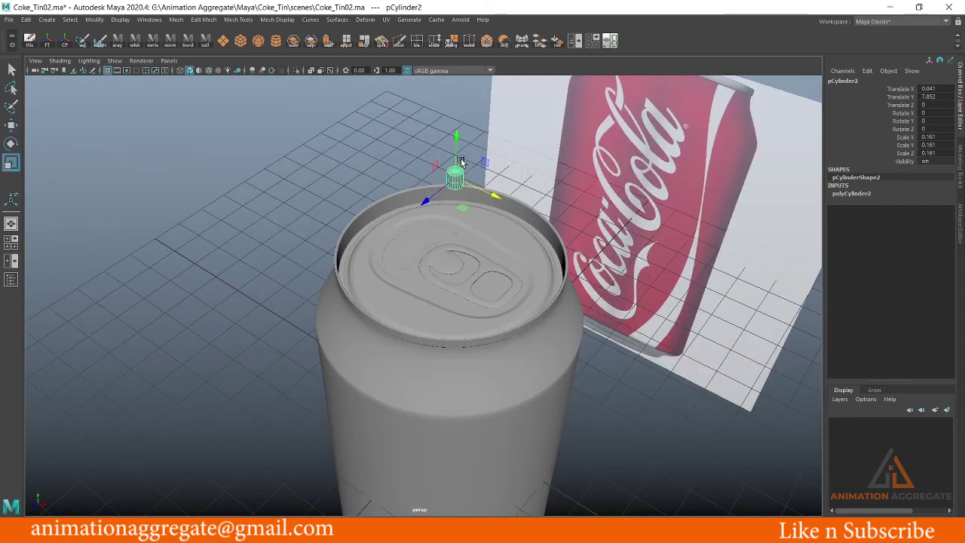
pyautogui.moveTo(456, 142); pyautogui.dragTo(452, 231)
pyautogui.press('w')
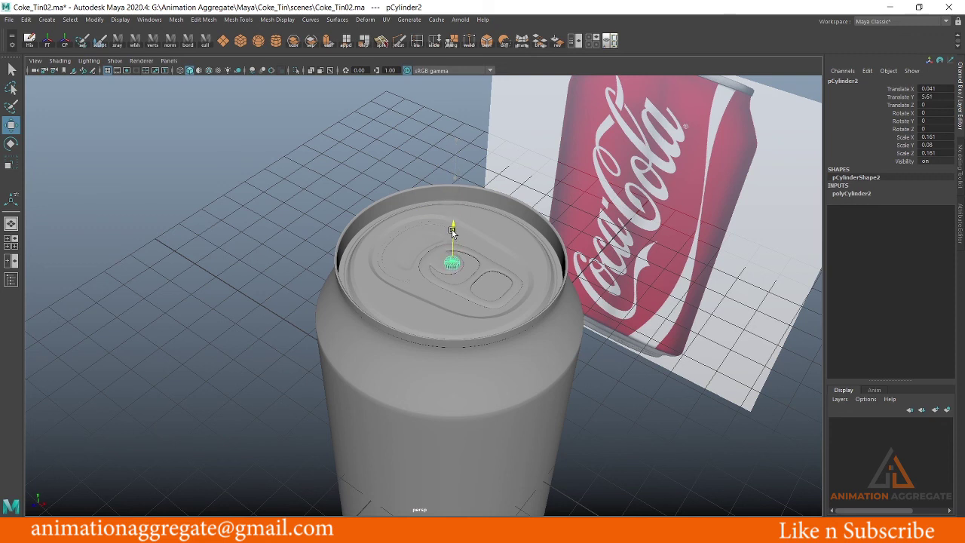
pyautogui.press('f')
pyautogui.moveTo(361, 289)
pyautogui.keyDown('alt'); pyautogui.mouseDown()
pyautogui.moveTo(403, 271)
pyautogui.moveTo(423, 294)
pyautogui.mouseUp(); pyautogui.keyUp('alt')
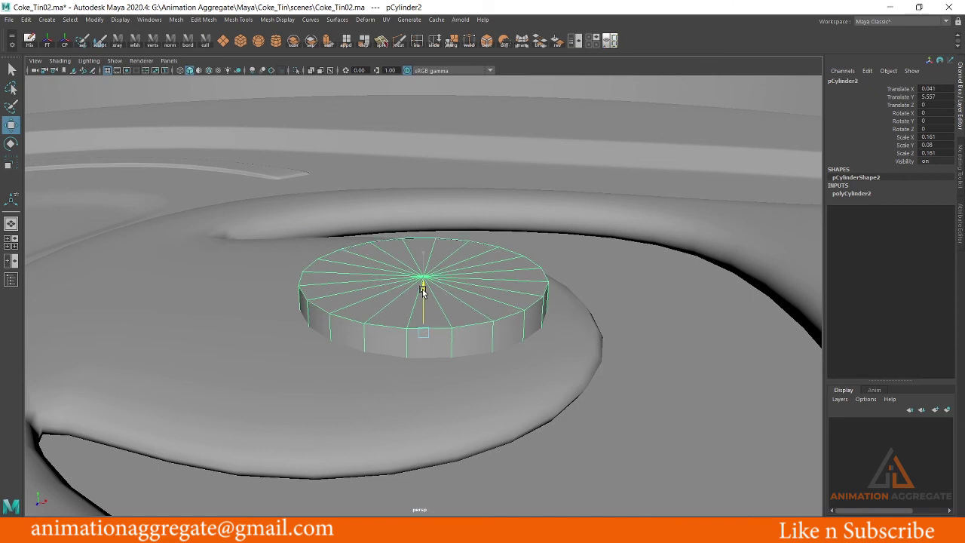
pyautogui.keyDown('alt'); pyautogui.moveTo(499, 300); pyautogui.dragTo(491, 293); pyautogui.keyUp('alt')
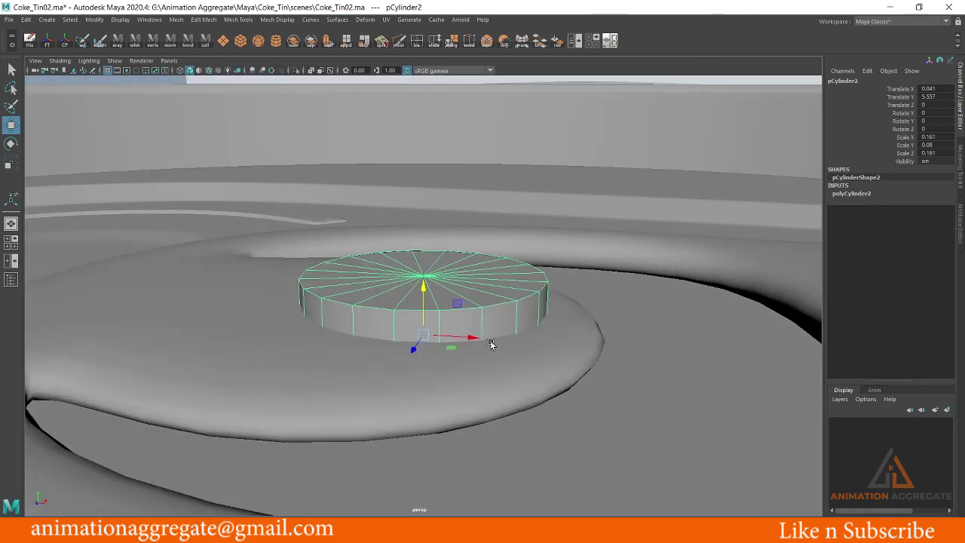
pyautogui.keyDown('shift'); pyautogui.moveTo(496, 305); pyautogui.dragTo(438, 315, button='right'); pyautogui.keyUp('shift')
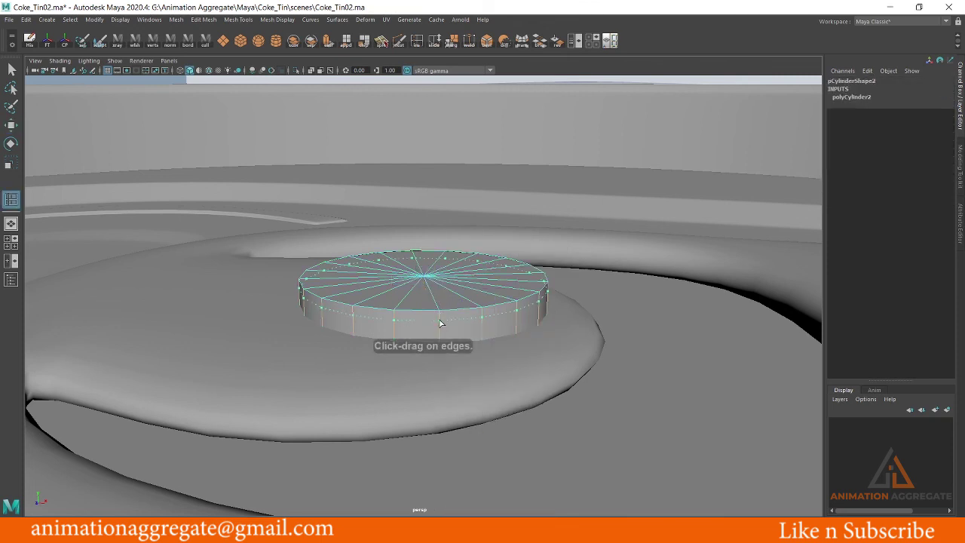
# Insert two edge loops (polySplitRing47, 48) around the rivet's side, then return to object mode and deselect
pyautogui.click(442, 317)
pyautogui.moveTo(441, 323); pyautogui.dragTo(439, 448)
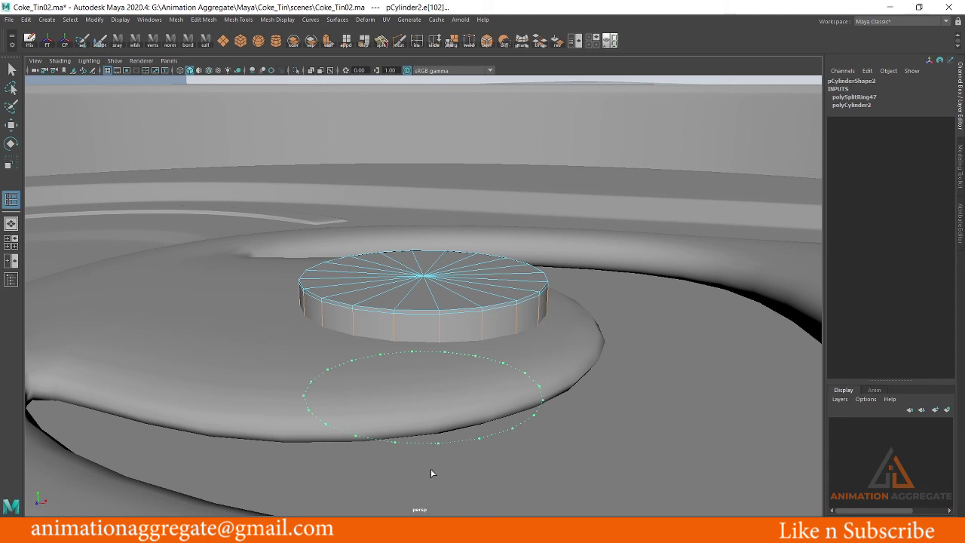
pyautogui.moveTo(435, 322); pyautogui.dragTo(505, 226, button='right')
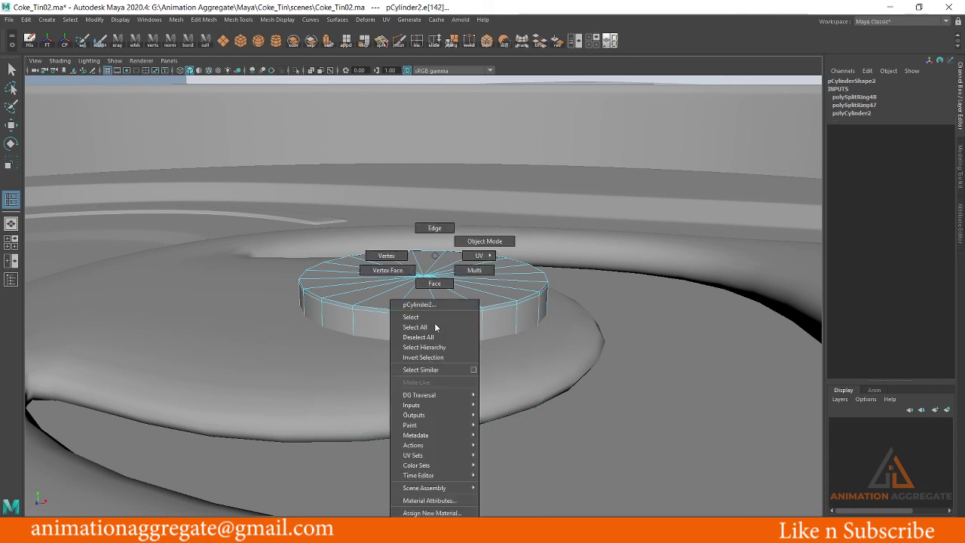
pyautogui.press('w')
pyautogui.click(471, 305)
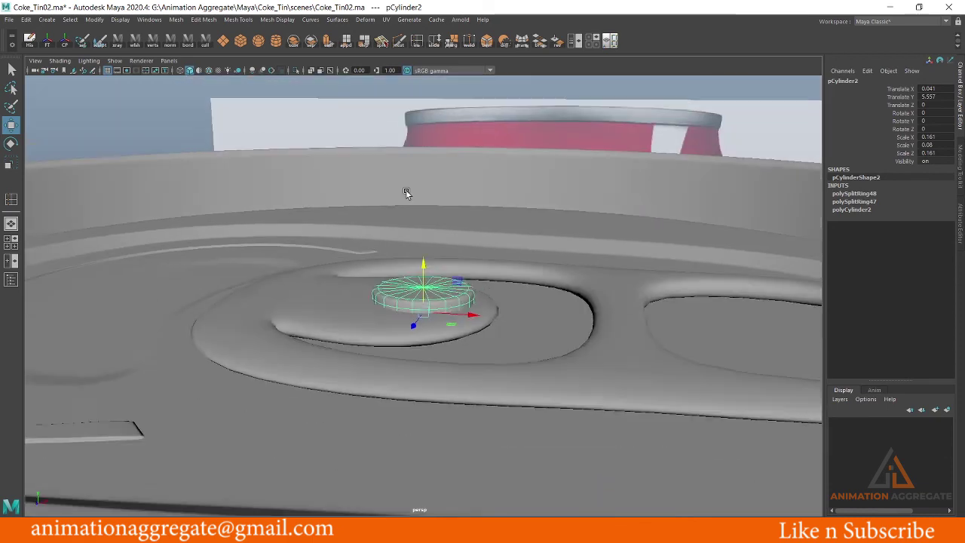
pyautogui.moveTo(599, 384)
pyautogui.keyDown('alt'); pyautogui.mouseDown()
pyautogui.moveTo(405, 192)
pyautogui.moveTo(622, 117)
pyautogui.mouseUp(); pyautogui.keyUp('alt')
pyautogui.click(621, 117)
pyautogui.moveTo(627, 249)
pyautogui.keyDown('alt'); pyautogui.mouseDown()
pyautogui.moveTo(595, 314)
pyautogui.moveTo(436, 275)
pyautogui.moveTo(350, 265)
pyautogui.moveTo(543, 317)
pyautogui.moveTo(459, 273)
pyautogui.moveTo(410, 263)
pyautogui.moveTo(424, 246)
pyautogui.moveTo(417, 261)
pyautogui.moveTo(375, 215)
pyautogui.mouseUp(); pyautogui.keyUp('alt')
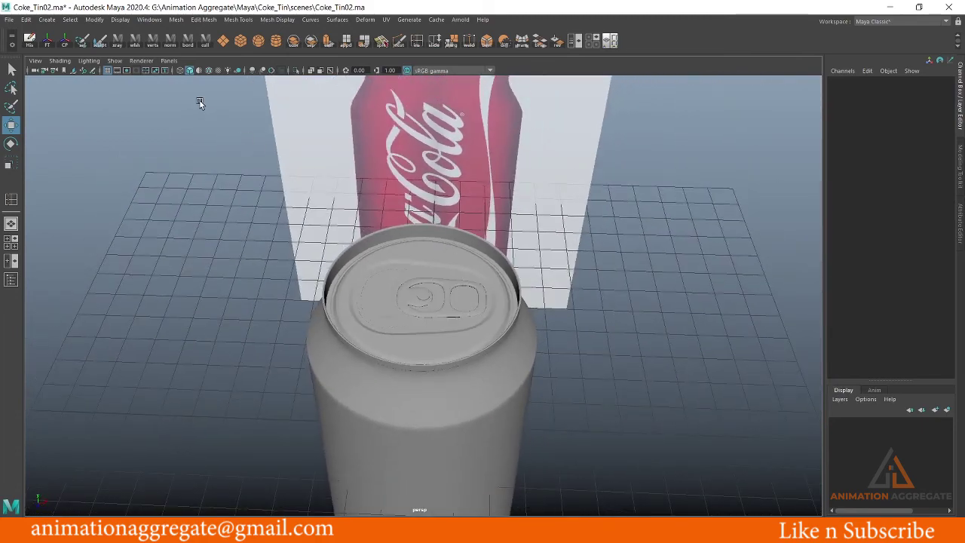
# Turn on Wireframe on Shaded and orbit and zoom in on the can top
pyautogui.click(209, 71)
pyautogui.moveTo(589, 292)
pyautogui.keyDown('alt'); pyautogui.mouseDown()
pyautogui.moveTo(572, 350)
pyautogui.moveTo(510, 338)
pyautogui.moveTo(600, 328)
pyautogui.moveTo(582, 371)
pyautogui.moveTo(396, 286)
pyautogui.moveTo(510, 299)
pyautogui.mouseUp(); pyautogui.keyUp('alt')
pyautogui.scroll(3, 581, 370)
pyautogui.scroll(4, 395, 287)
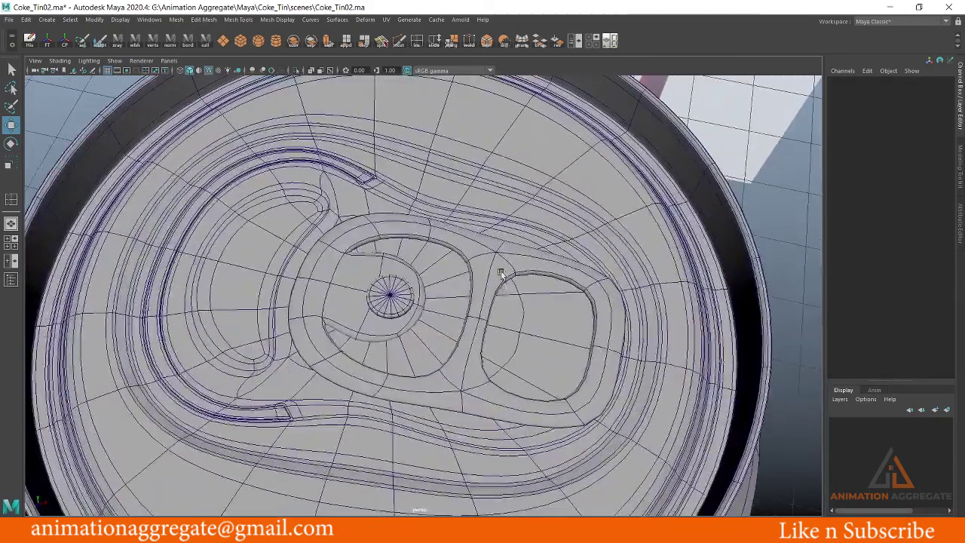
# In the top view, shift the pull tab pCube1 slightly left to Translate X 0.577
pyautogui.click(501, 274)
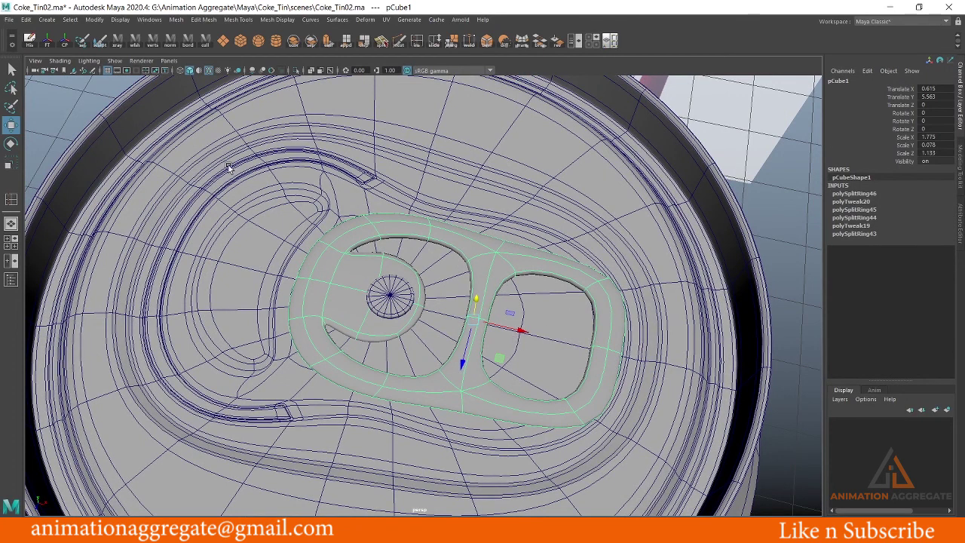
pyautogui.press('space')
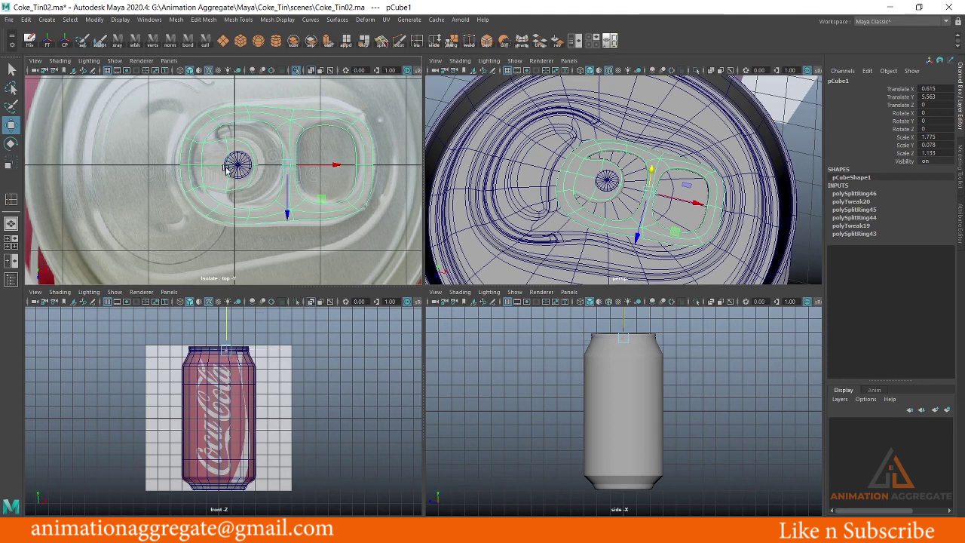
pyautogui.press('space')
pyautogui.scroll(2, 485, 280)
pyautogui.scroll(2, 485, 280)
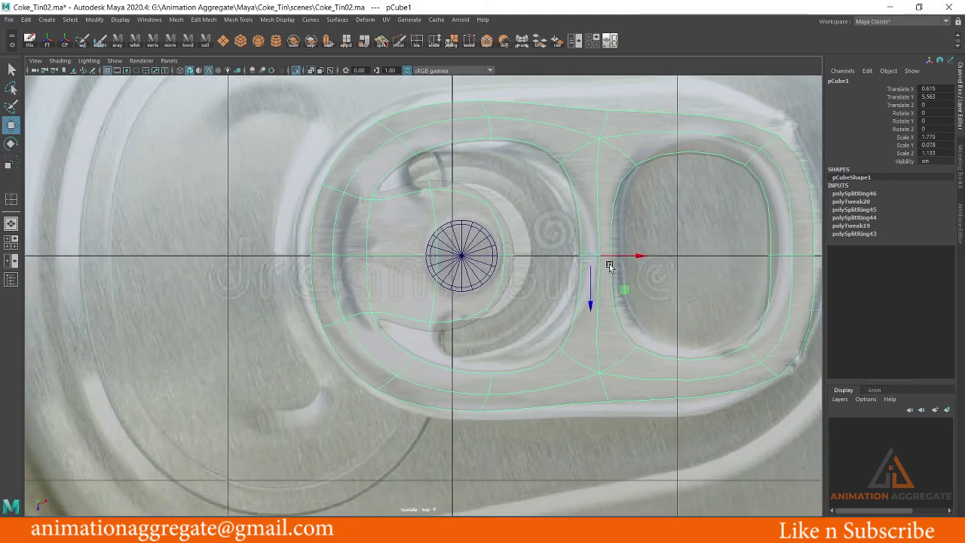
pyautogui.moveTo(638, 256); pyautogui.dragTo(630, 257)
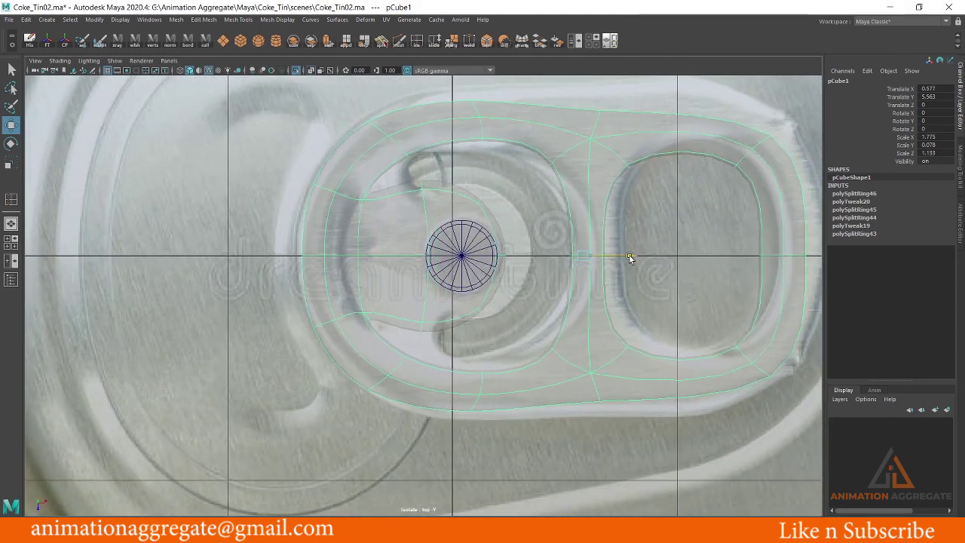
# Recentre the rivet pCylinder2 in the tab's ring at X 0.001
pyautogui.click(498, 254)
pyautogui.moveTo(505, 254); pyautogui.dragTo(495, 252)
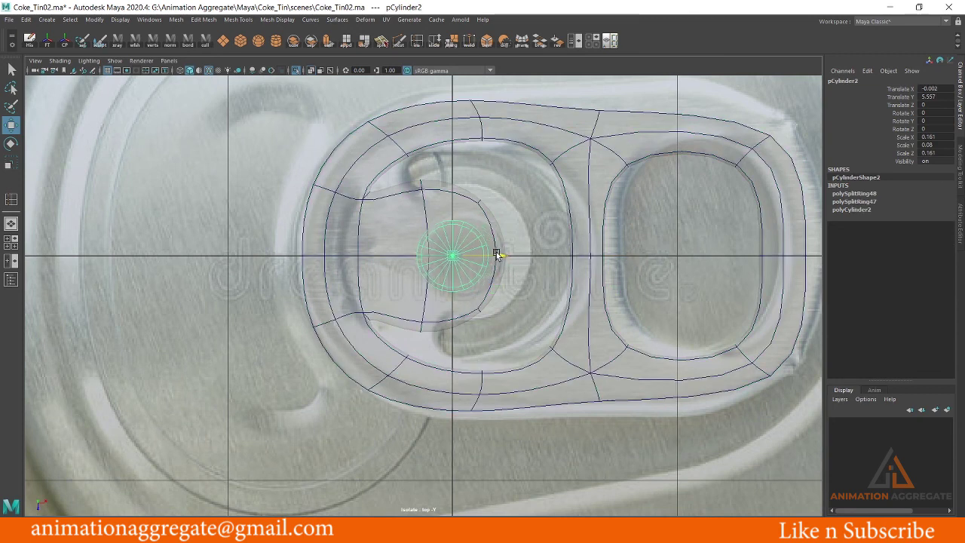
pyautogui.press('space')
pyautogui.press('space')
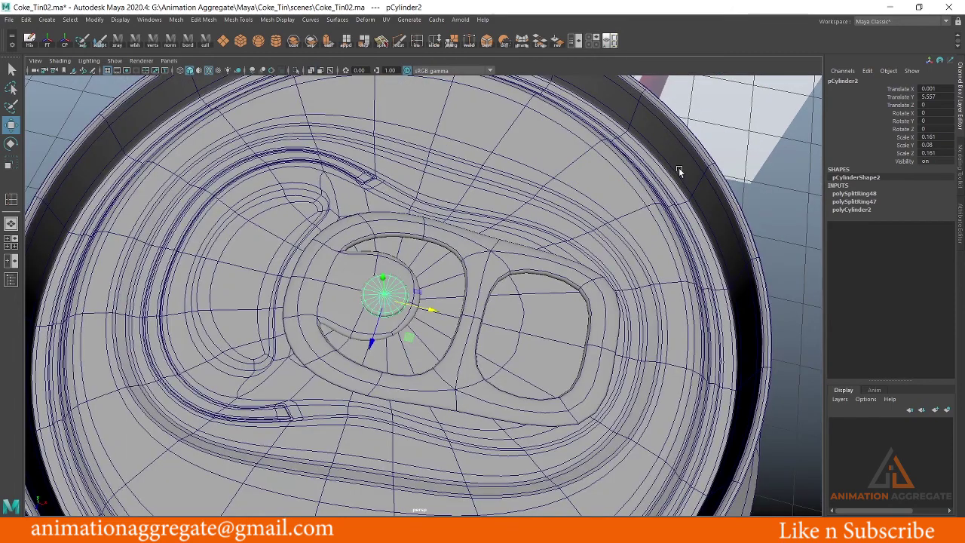
pyautogui.keyDown('alt'); pyautogui.moveTo(679, 167); pyautogui.dragTo(396, 272); pyautogui.keyUp('alt')
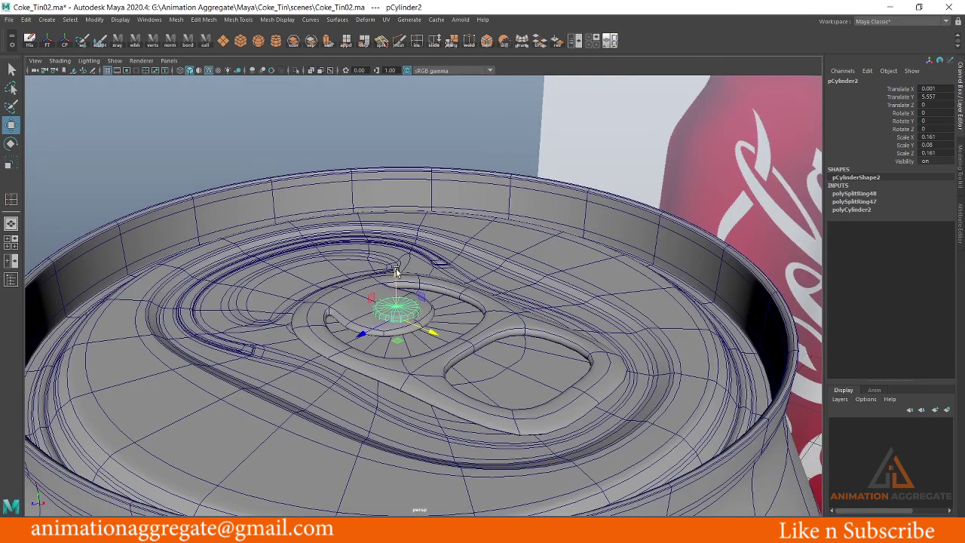
pyautogui.click(352, 134)
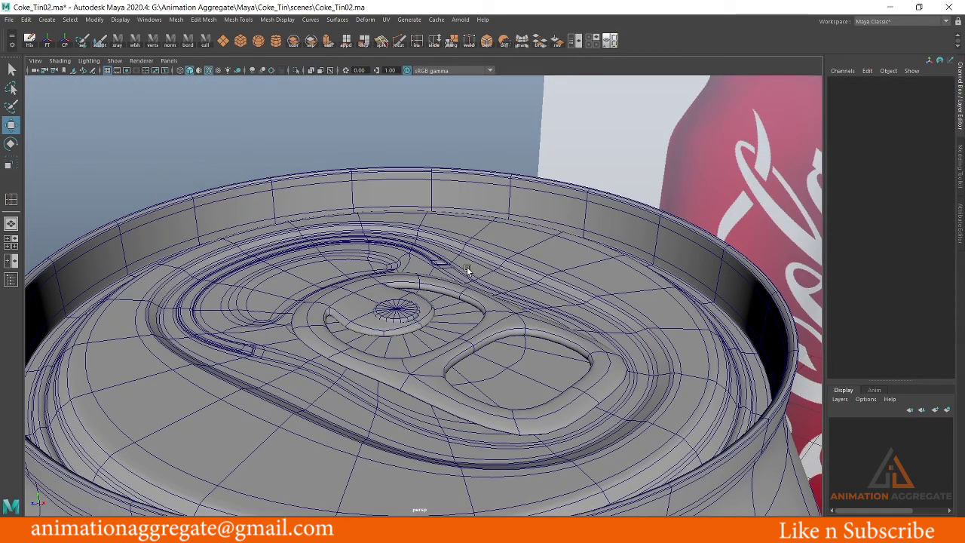
pyautogui.keyDown('alt'); pyautogui.moveTo(465, 269); pyautogui.dragTo(395, 231, button='right'); pyautogui.keyUp('alt')
pyautogui.keyDown('alt'); pyautogui.moveTo(395, 232); pyautogui.dragTo(430, 253); pyautogui.keyUp('alt')
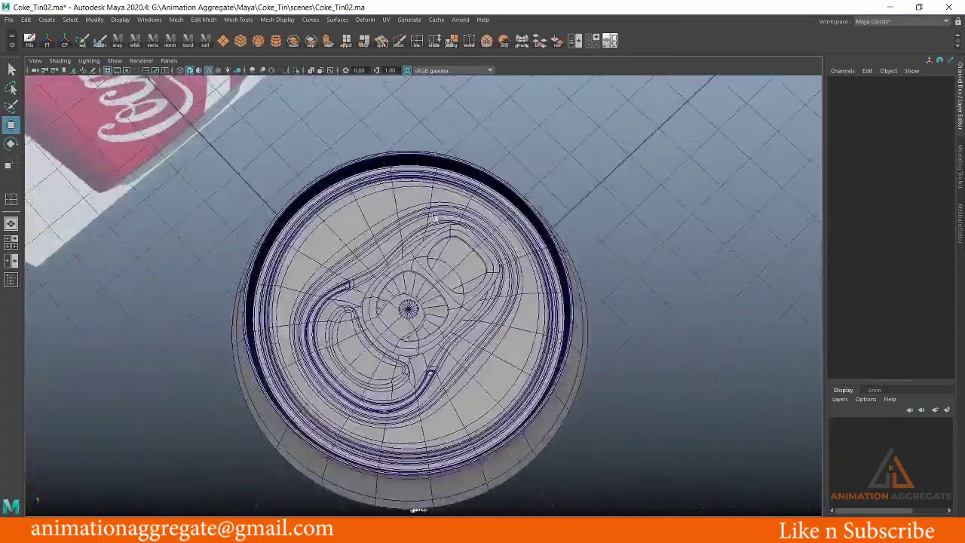
pyautogui.keyDown('alt'); pyautogui.moveTo(430, 253); pyautogui.dragTo(458, 270, button='right'); pyautogui.keyUp('alt')
pyautogui.keyDown('alt'); pyautogui.moveTo(458, 269); pyautogui.dragTo(422, 249); pyautogui.keyUp('alt')
pyautogui.keyDown('alt'); pyautogui.moveTo(422, 249); pyautogui.dragTo(389, 330, button='right'); pyautogui.keyUp('alt')
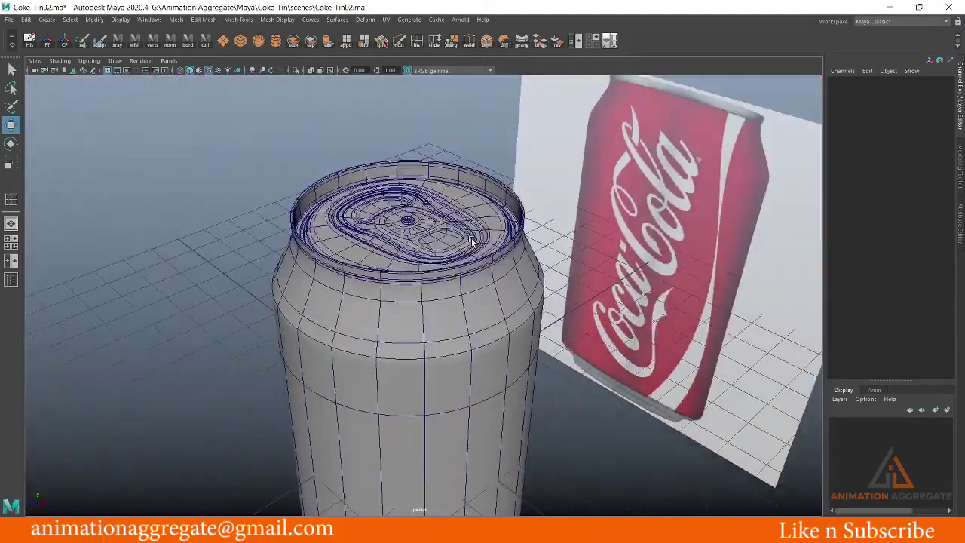
pyautogui.keyDown('alt'); pyautogui.moveTo(389, 330); pyautogui.dragTo(362, 298); pyautogui.keyUp('alt')
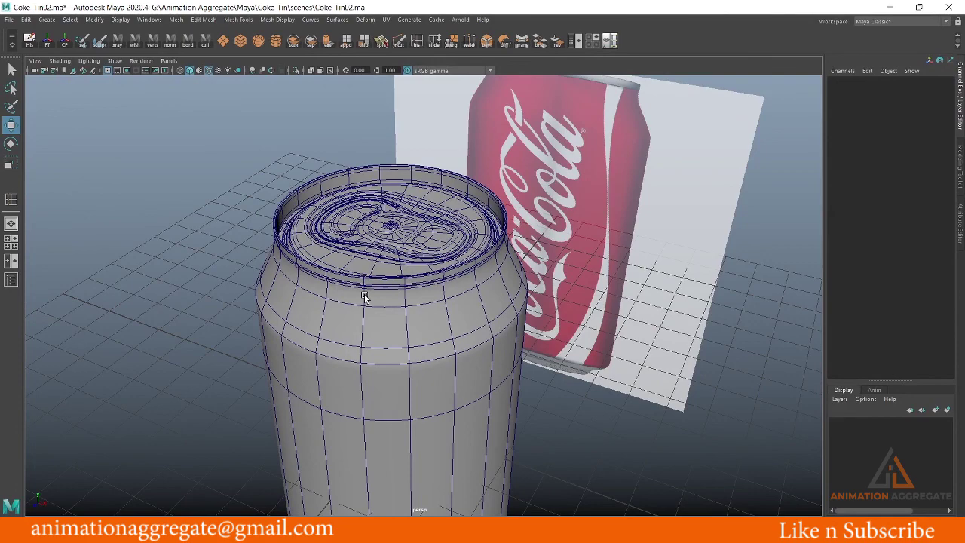
pyautogui.moveTo(447, 276)
pyautogui.keyDown('alt'); pyautogui.mouseDown()
pyautogui.moveTo(466, 292)
pyautogui.moveTo(442, 291)
pyautogui.moveTo(482, 298)
pyautogui.moveTo(469, 309)
pyautogui.moveTo(484, 314)
pyautogui.mouseUp(); pyautogui.keyUp('alt')
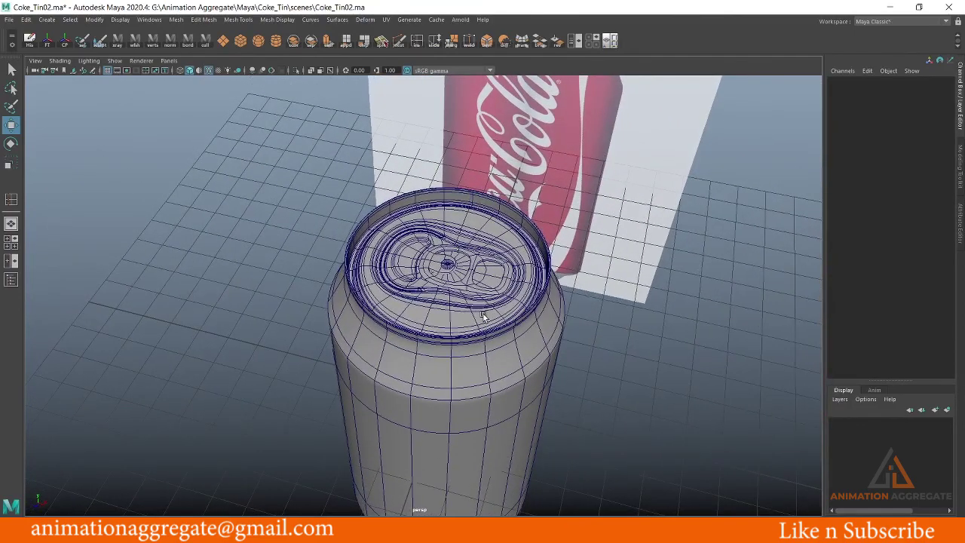